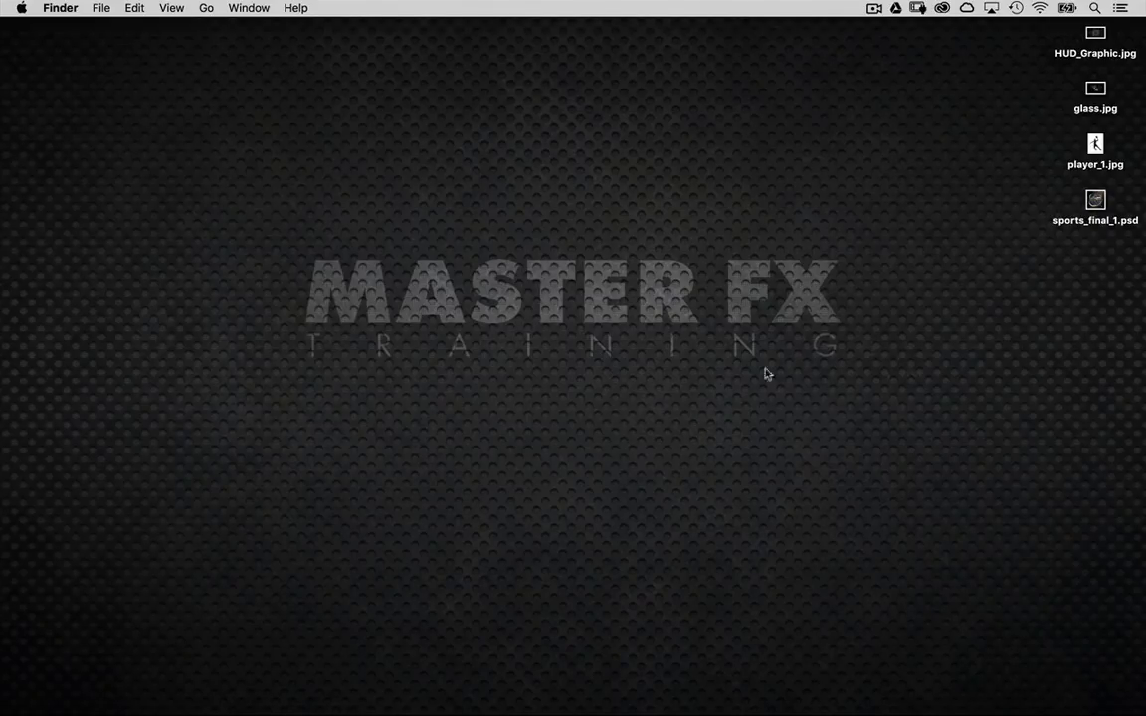
Switch to Photoshop and close sports_final_1.psd without saving its changes
{"action": "left_click", "coordinate": [818, 693]}
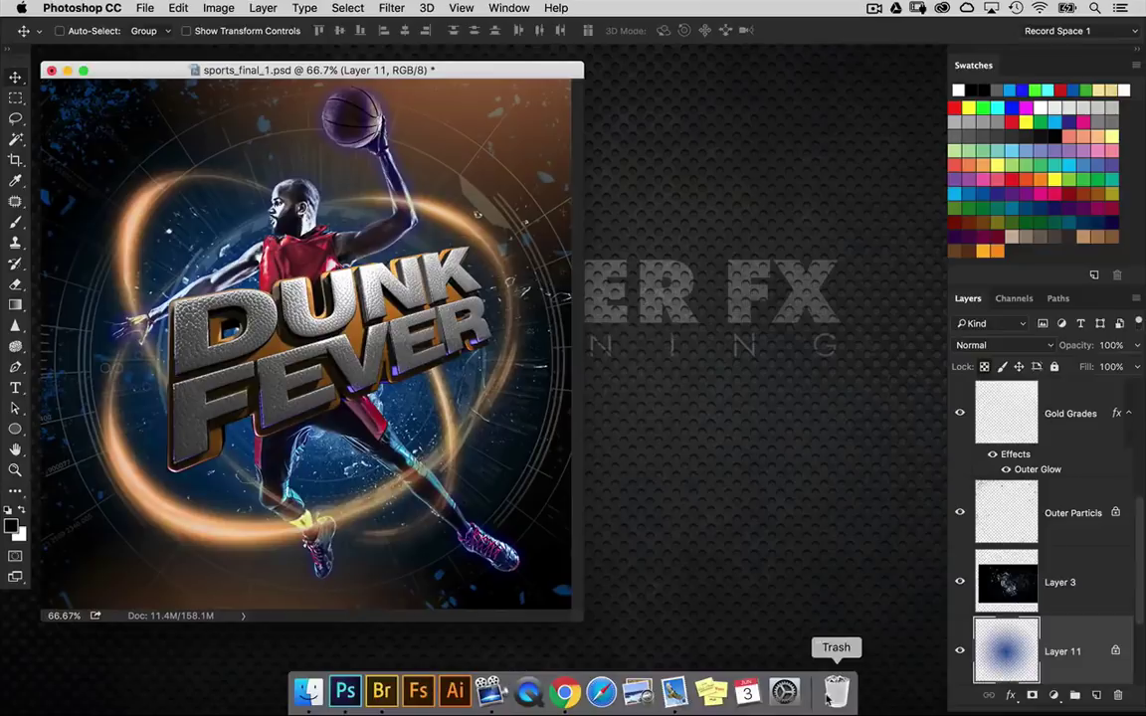
{"action": "left_click_drag", "start_coordinate": [484, 62], "coordinate": [606, 77]}
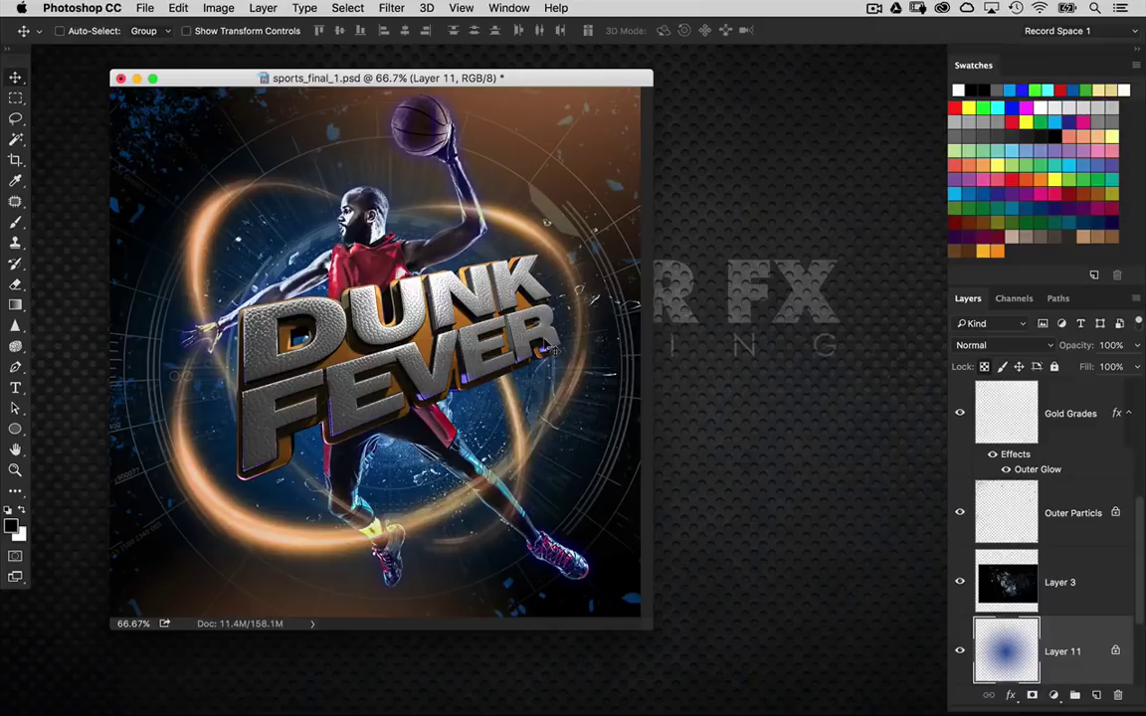
{"action": "left_click_drag", "start_coordinate": [106, 79], "coordinate": [138, 96]}
{"action": "left_click", "coordinate": [152, 96]}
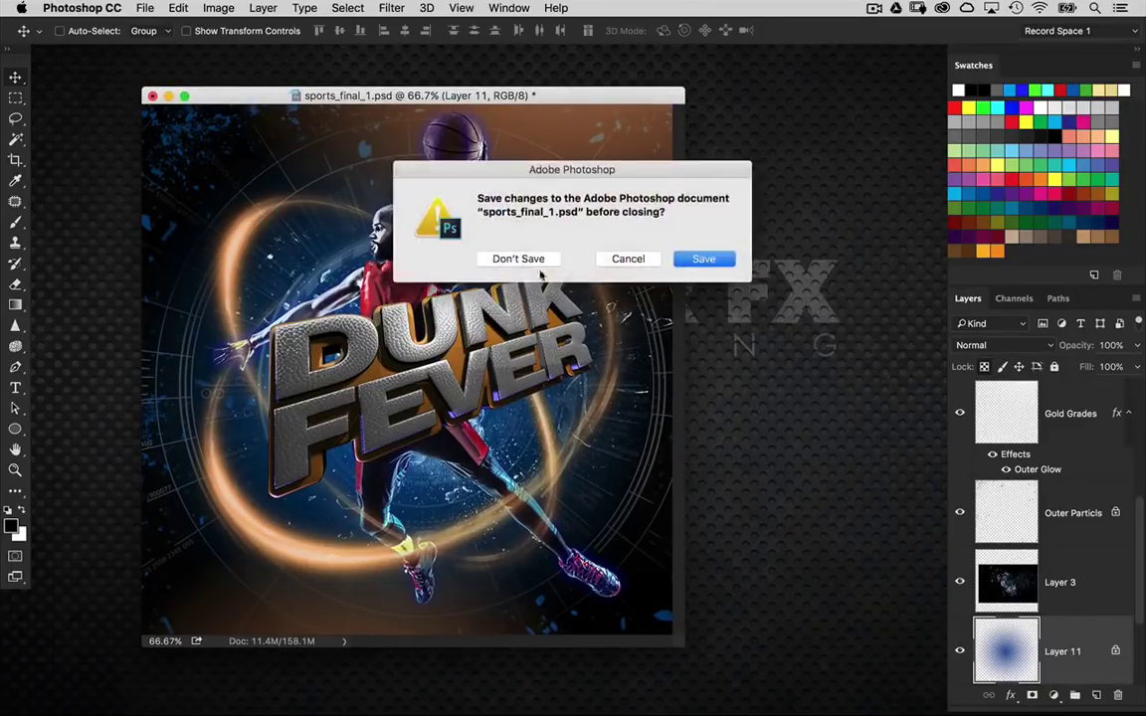
{"action": "left_click", "coordinate": [527, 259]}
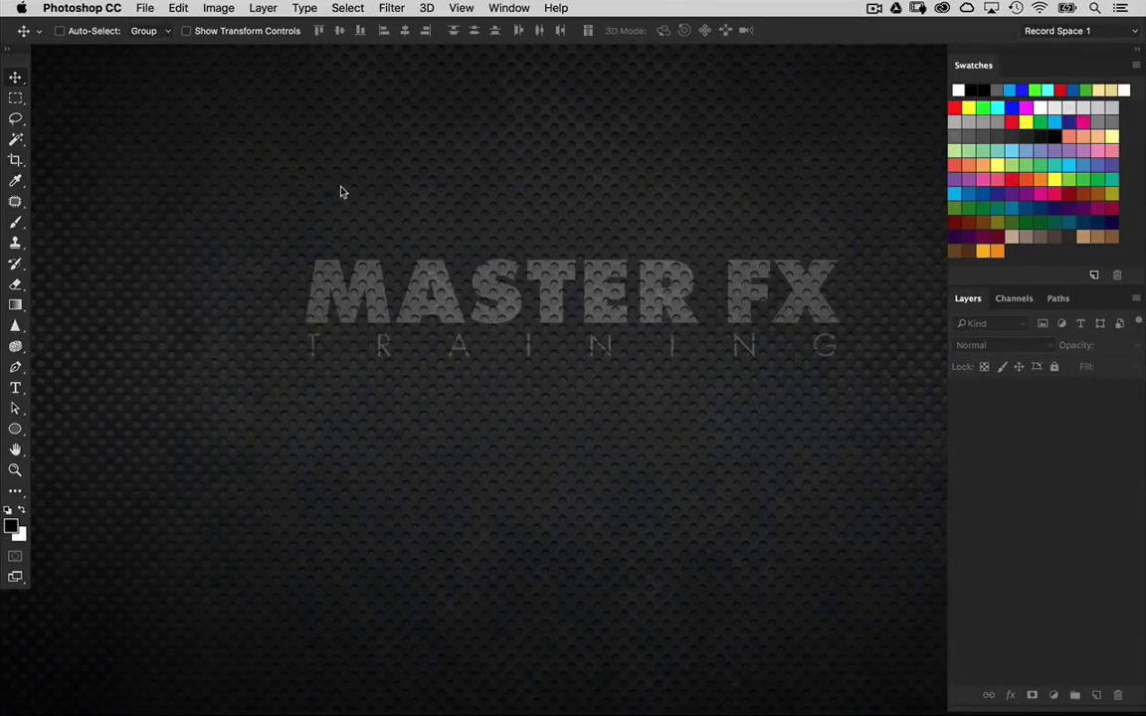
Create a 2000 × 2000 pixel, 8-bit RGB document at 100 pixels/inch and fill its background with black
{"action": "left_click", "coordinate": [145, 7]}
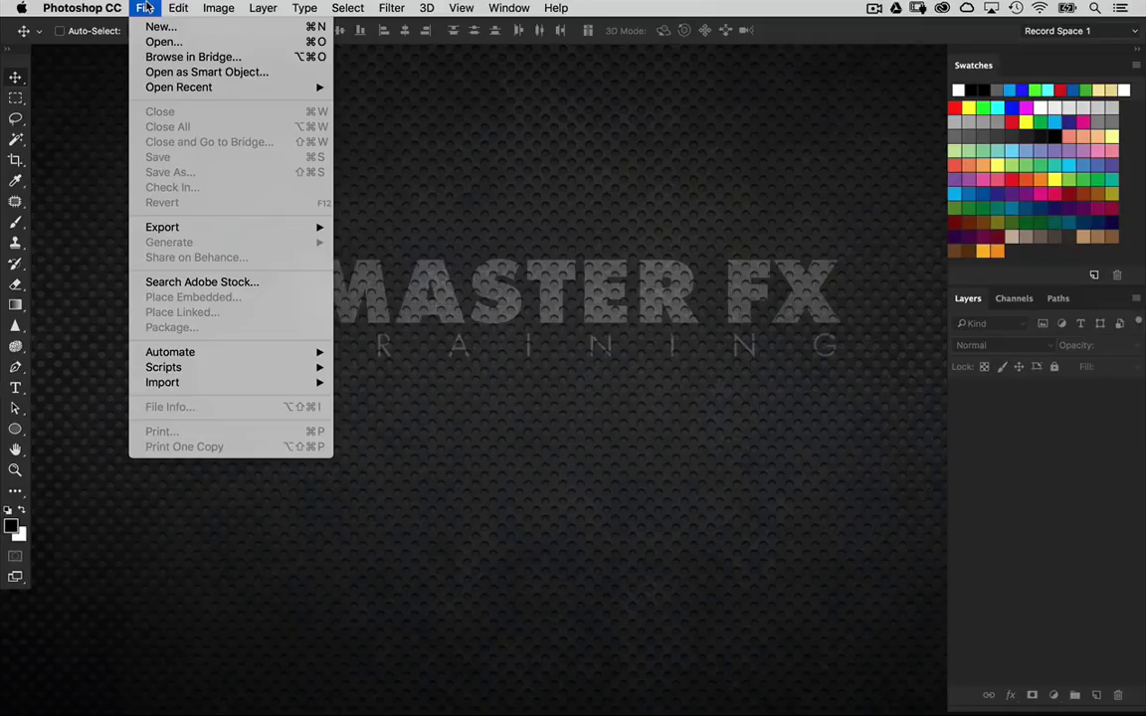
{"action": "left_click", "coordinate": [160, 27]}
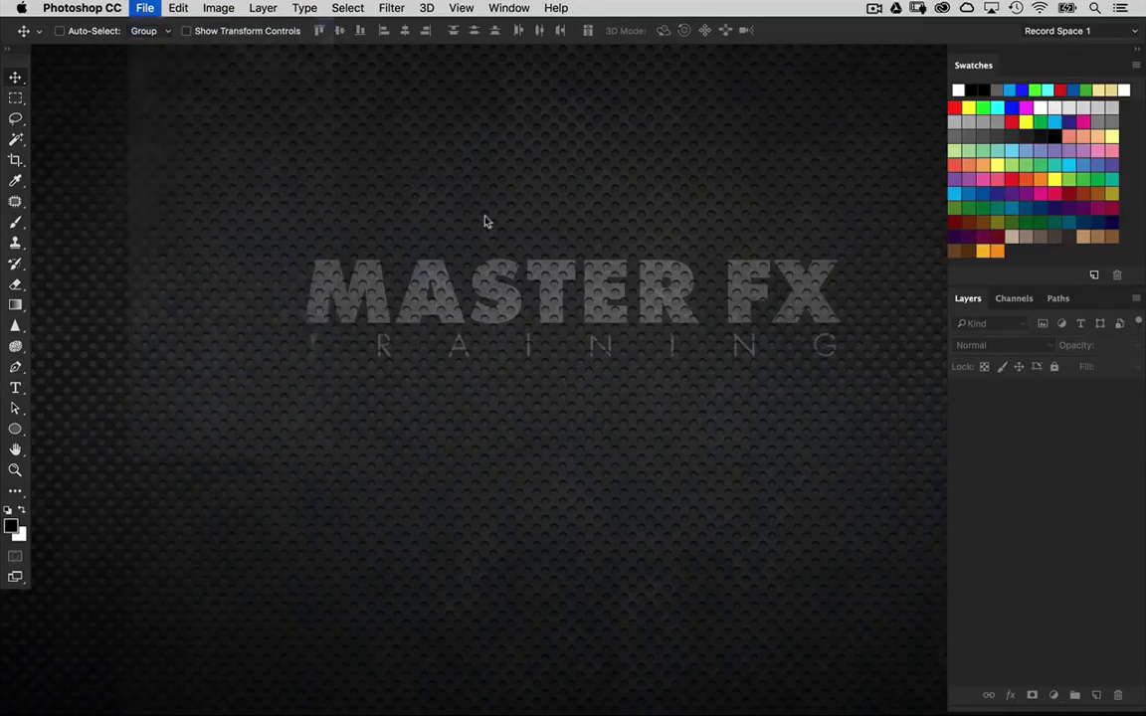
{"action": "left_click_drag", "start_coordinate": [464, 126], "coordinate": [461, 126]}
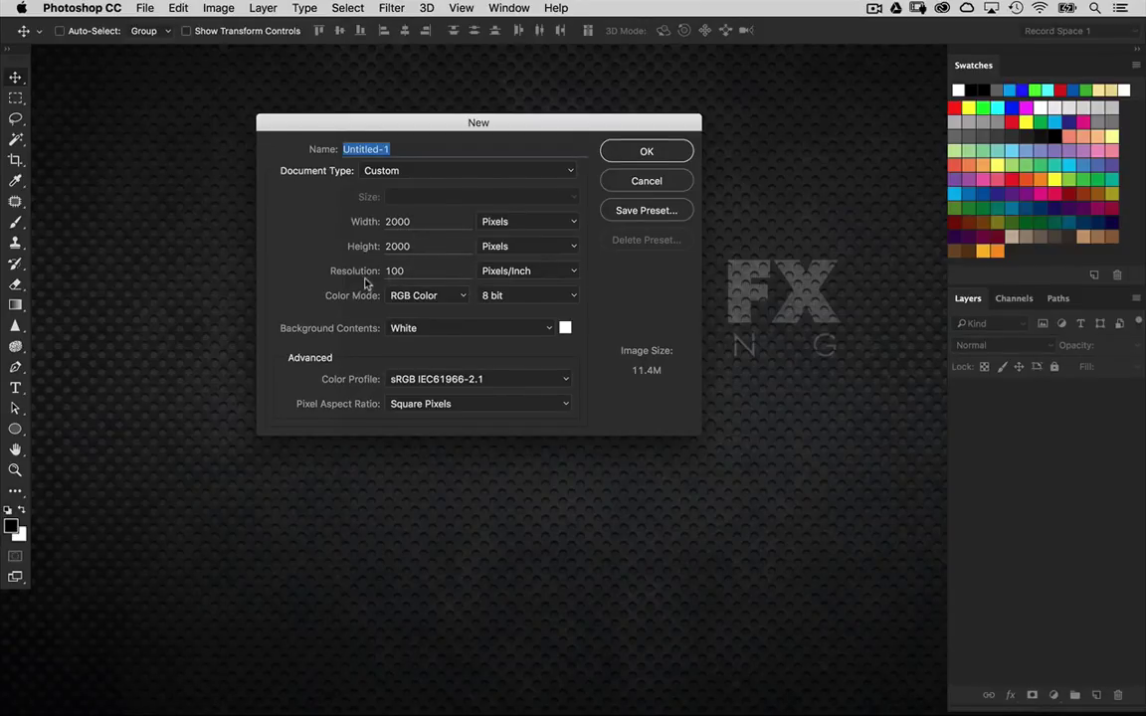
{"action": "left_click", "coordinate": [647, 154]}
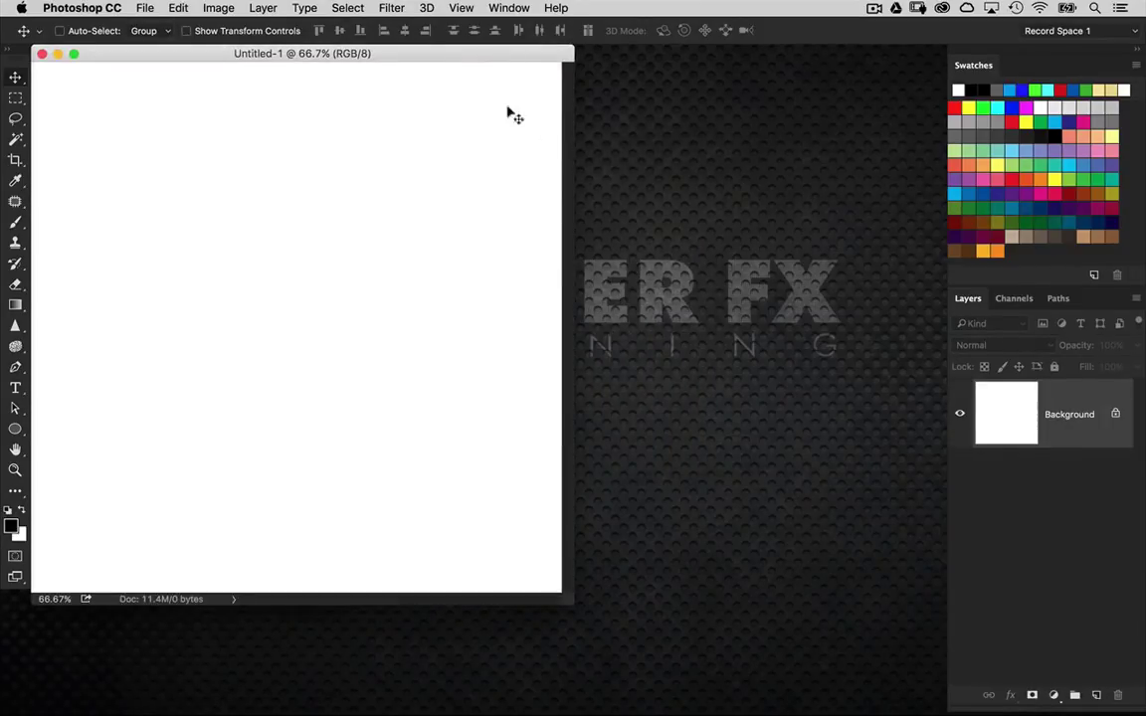
{"action": "left_click_drag", "start_coordinate": [492, 61], "coordinate": [573, 87]}
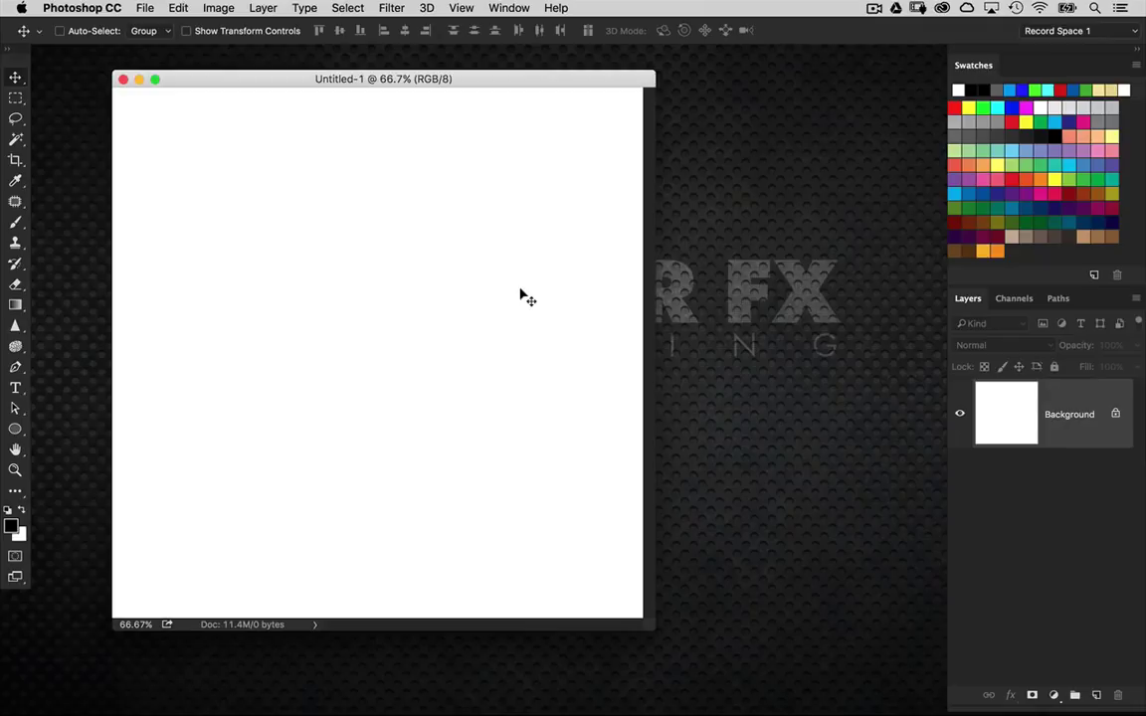
{"action": "key", "text": "alt+BackSpace"}
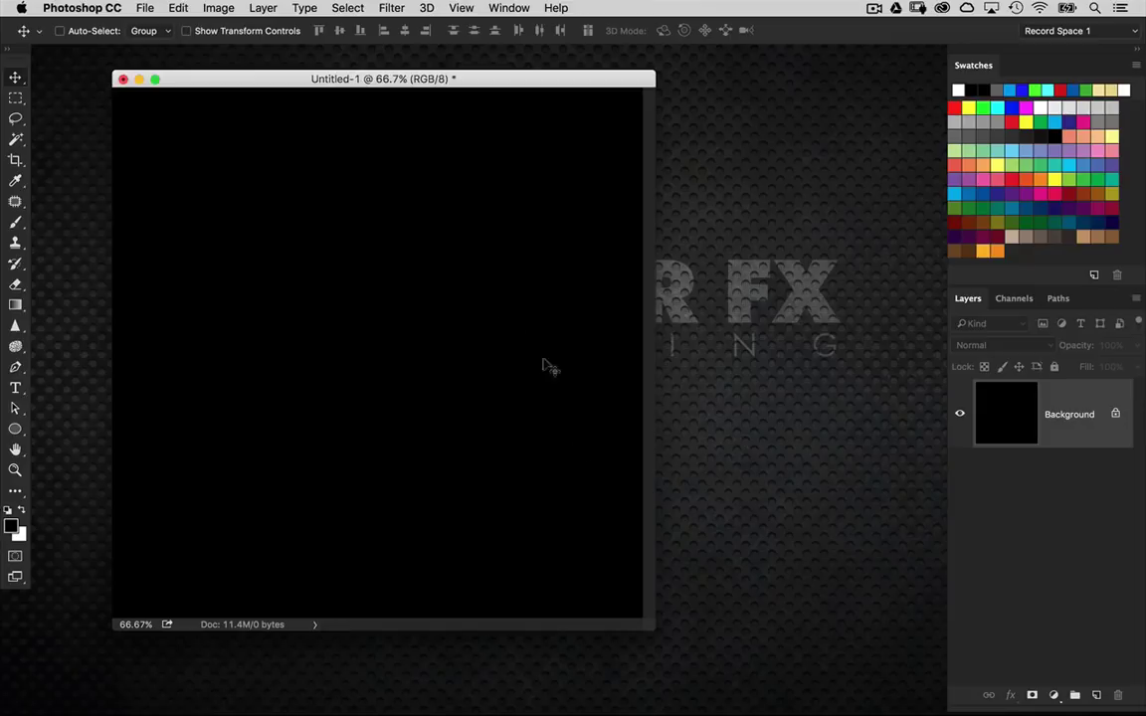
Preview HUD_Graphic.jpg, glass.jpg and player_1.jpg on the desktop, and return to Photoshop
{"action": "mouse_move", "coordinate": [596, 711]}
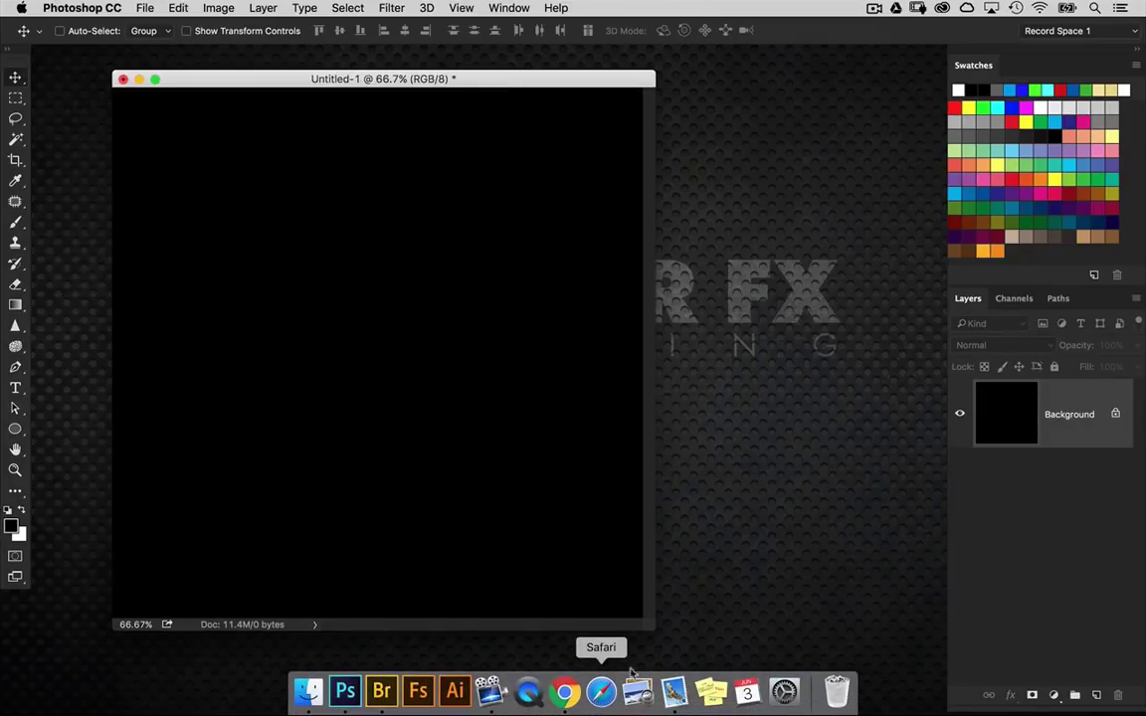
{"action": "left_click", "coordinate": [945, 121]}
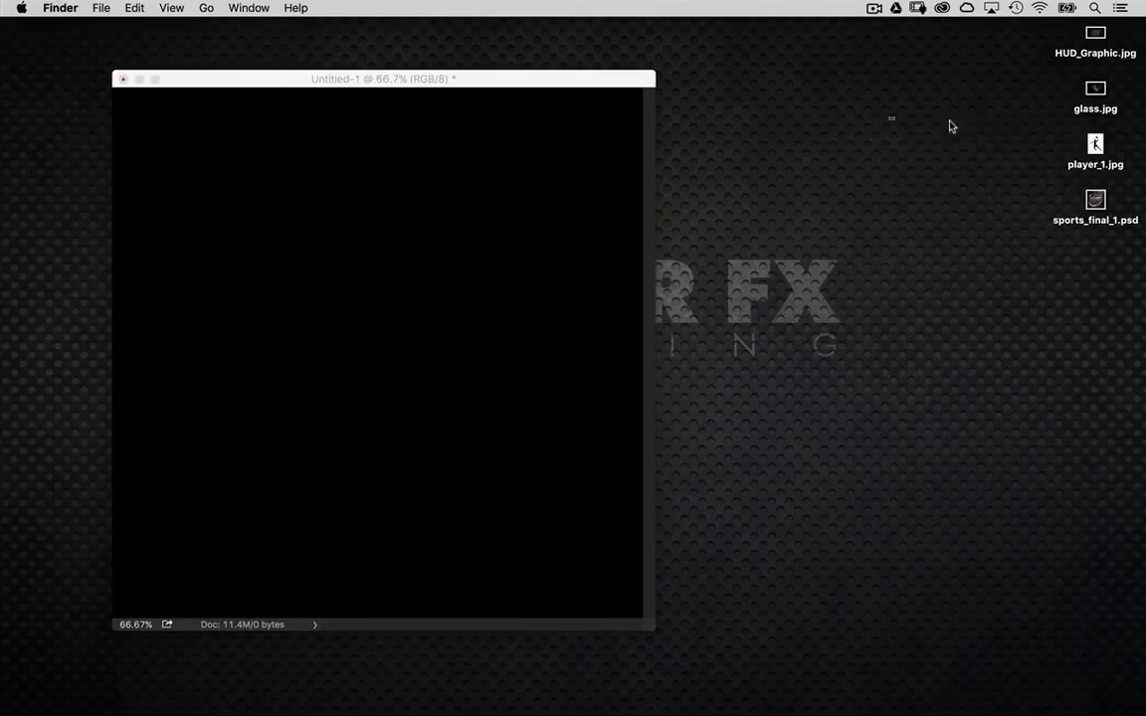
{"action": "left_click_drag", "start_coordinate": [1094, 34], "coordinate": [1001, 71]}
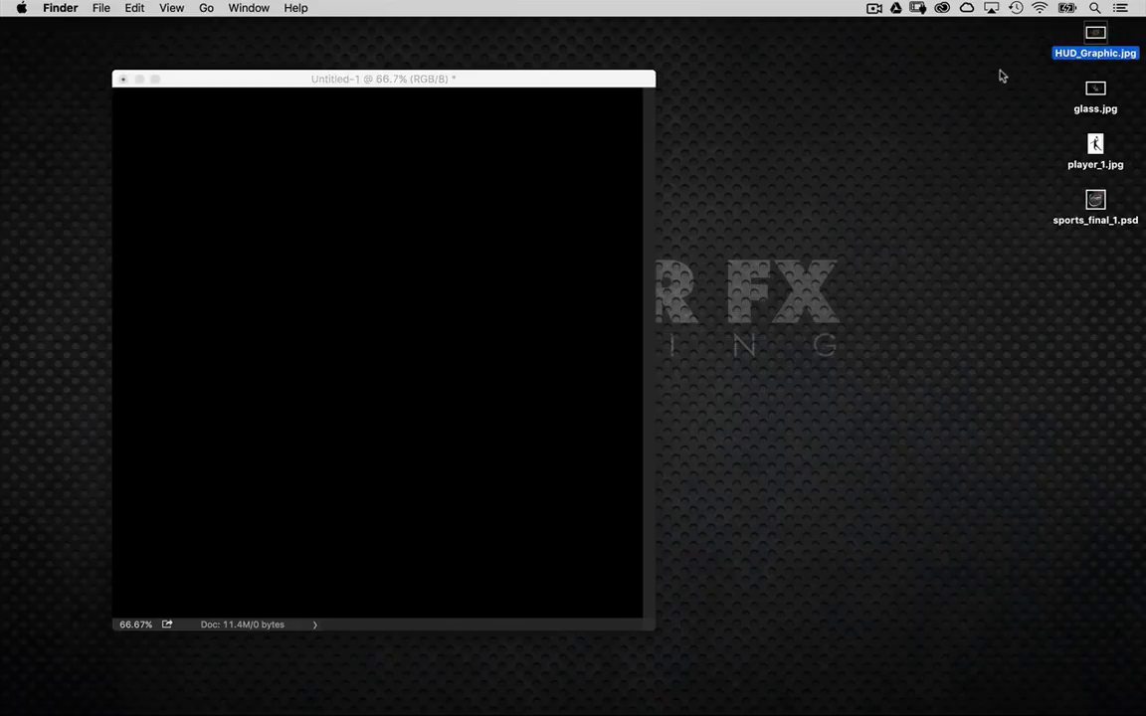
{"action": "key", "text": "space"}
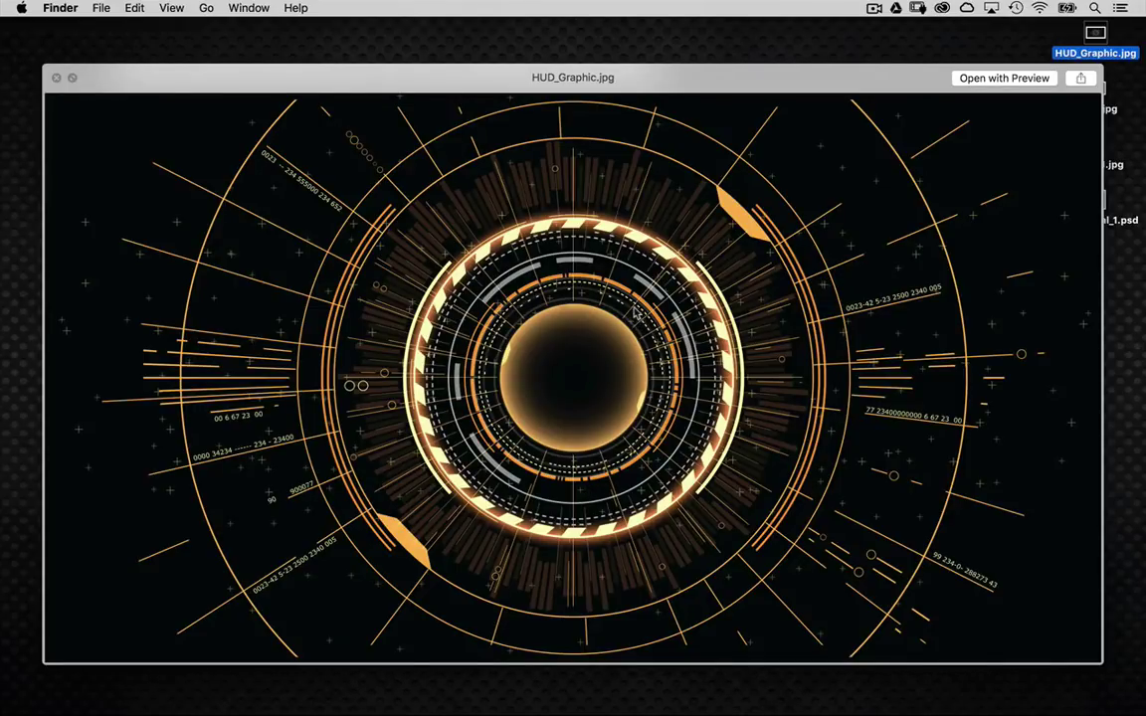
{"action": "key", "text": "Down"}
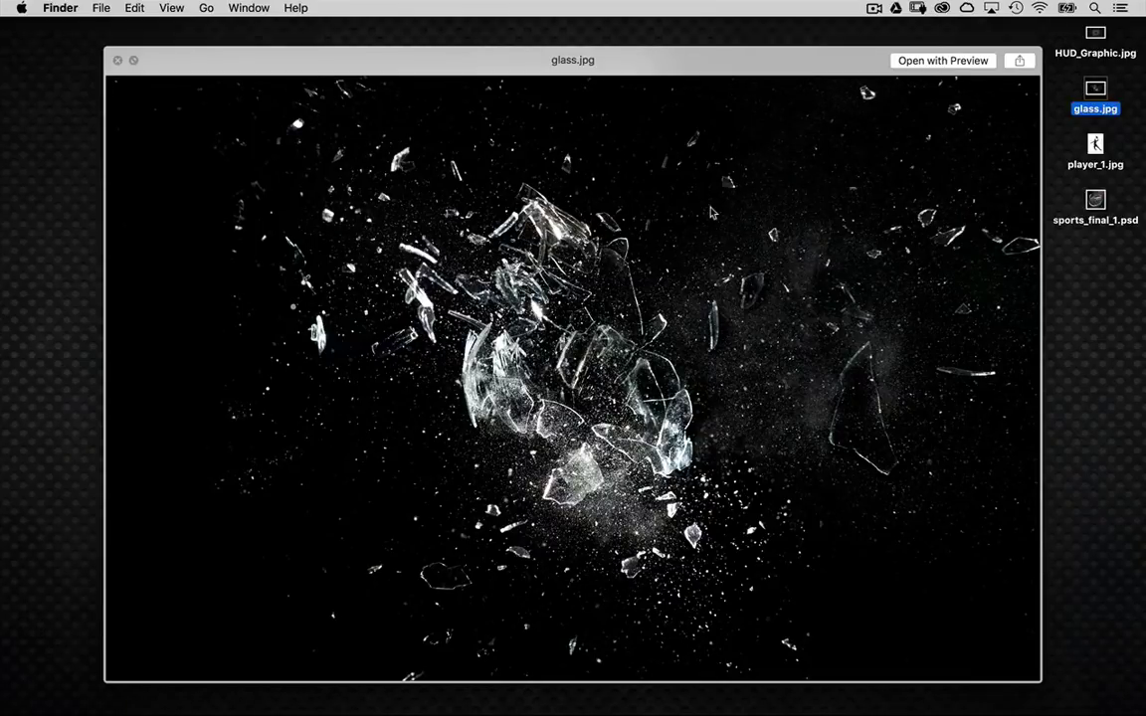
{"action": "key", "text": "Down"}
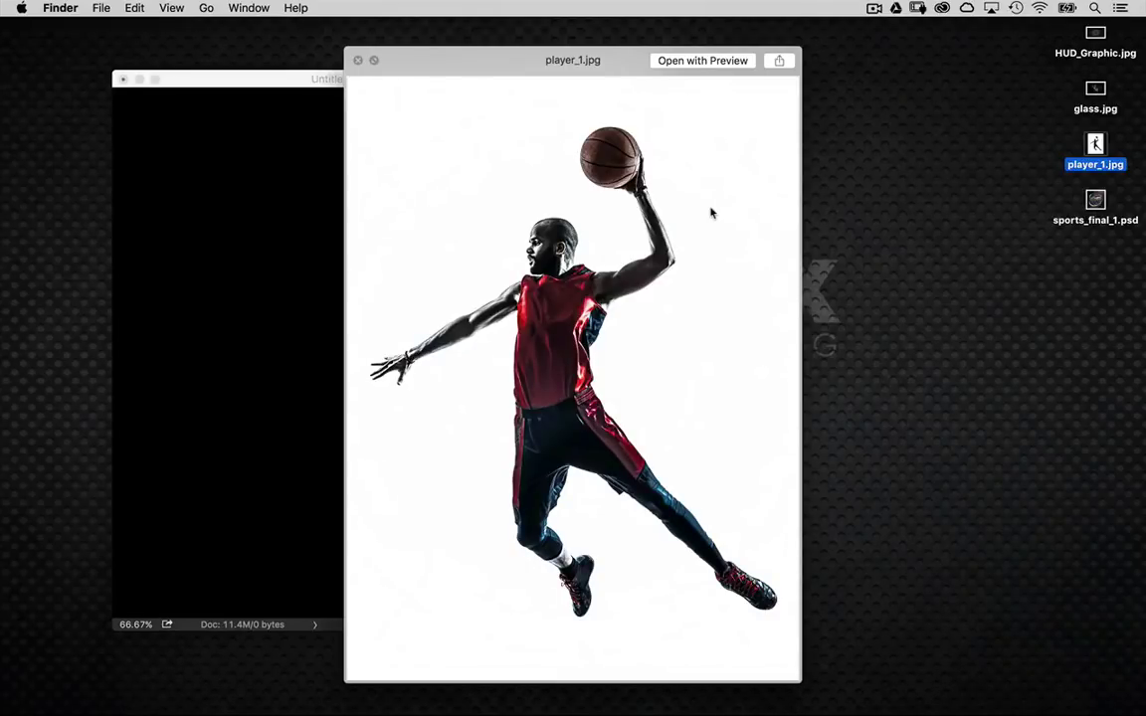
{"action": "key", "text": "super+Tab"}
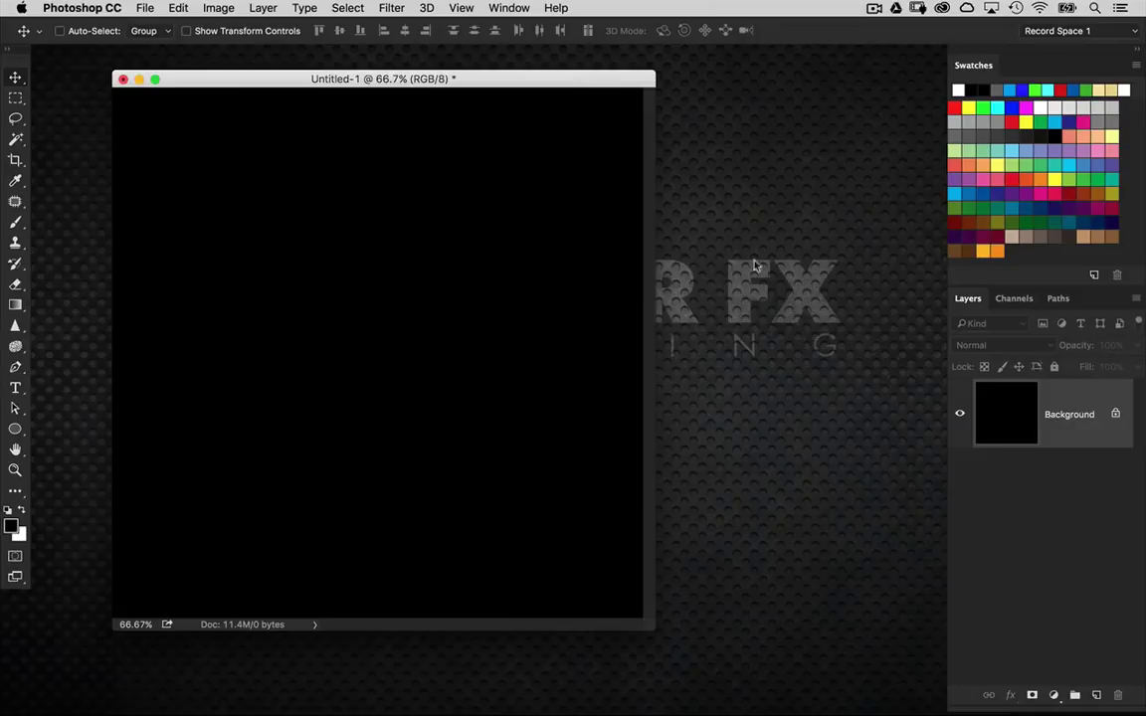
Open HUD_Graphic.jpg from the desktop in Photoshop, keeping the blank document visible behind it
{"action": "left_click_drag", "start_coordinate": [591, 79], "coordinate": [615, 76]}
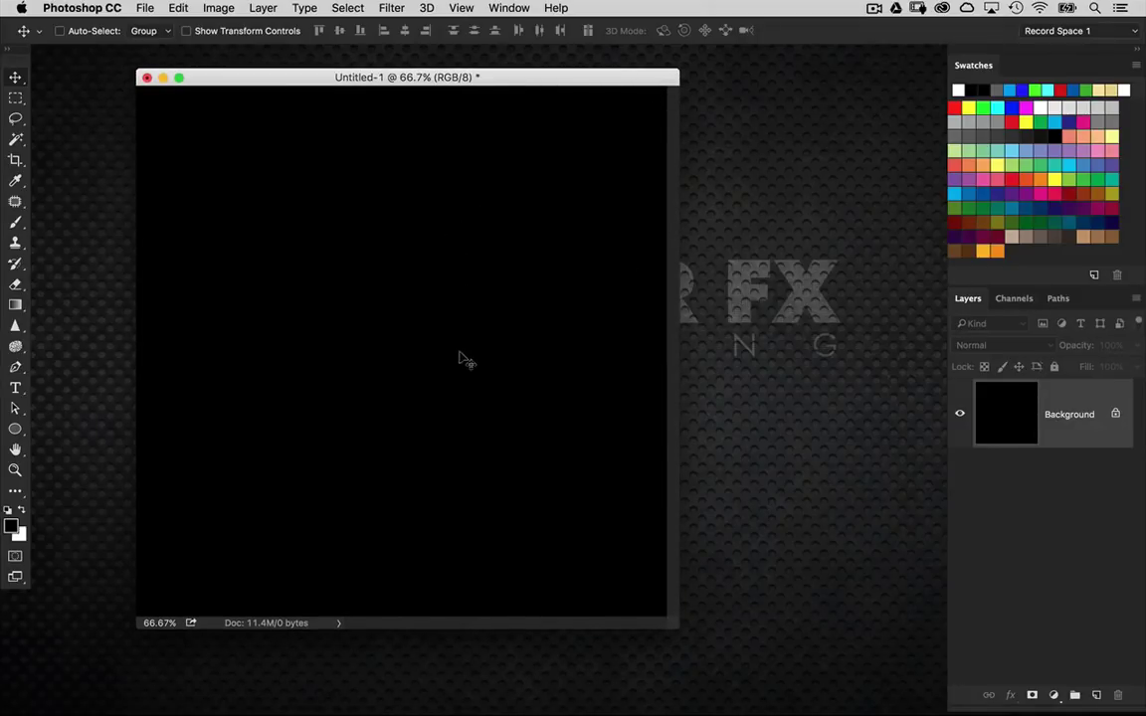
{"action": "left_click", "coordinate": [733, 261]}
{"action": "left_click_drag", "start_coordinate": [1093, 42], "coordinate": [346, 690]}
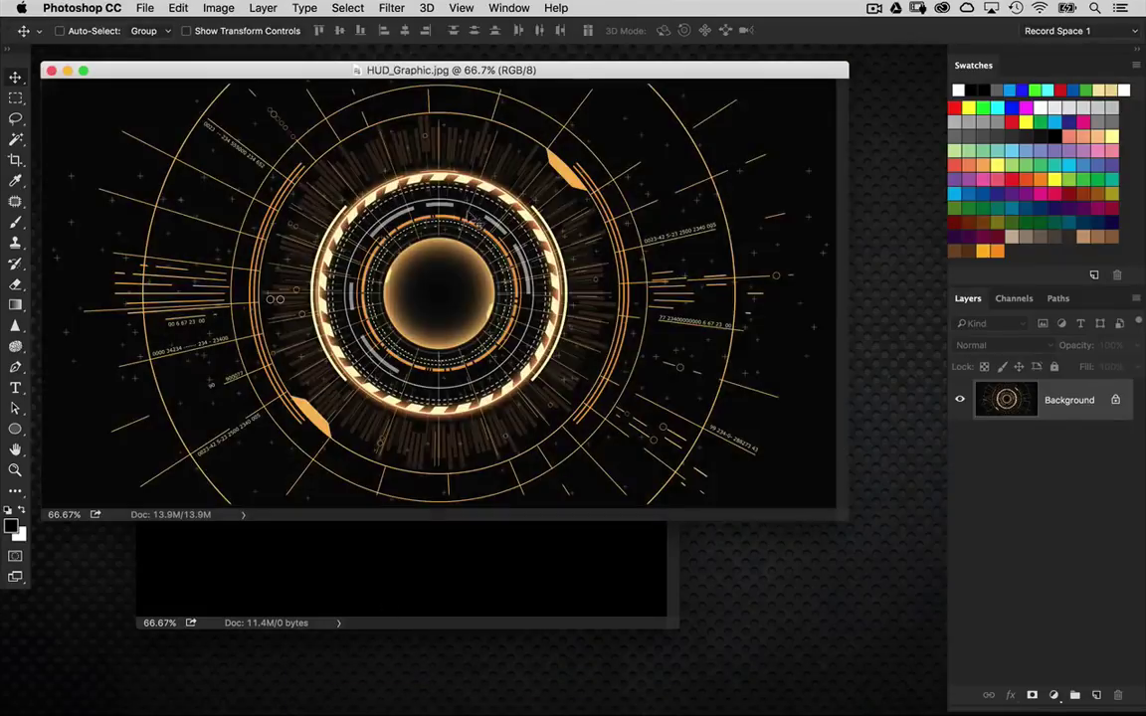
{"action": "left_click_drag", "start_coordinate": [542, 74], "coordinate": [549, 159]}
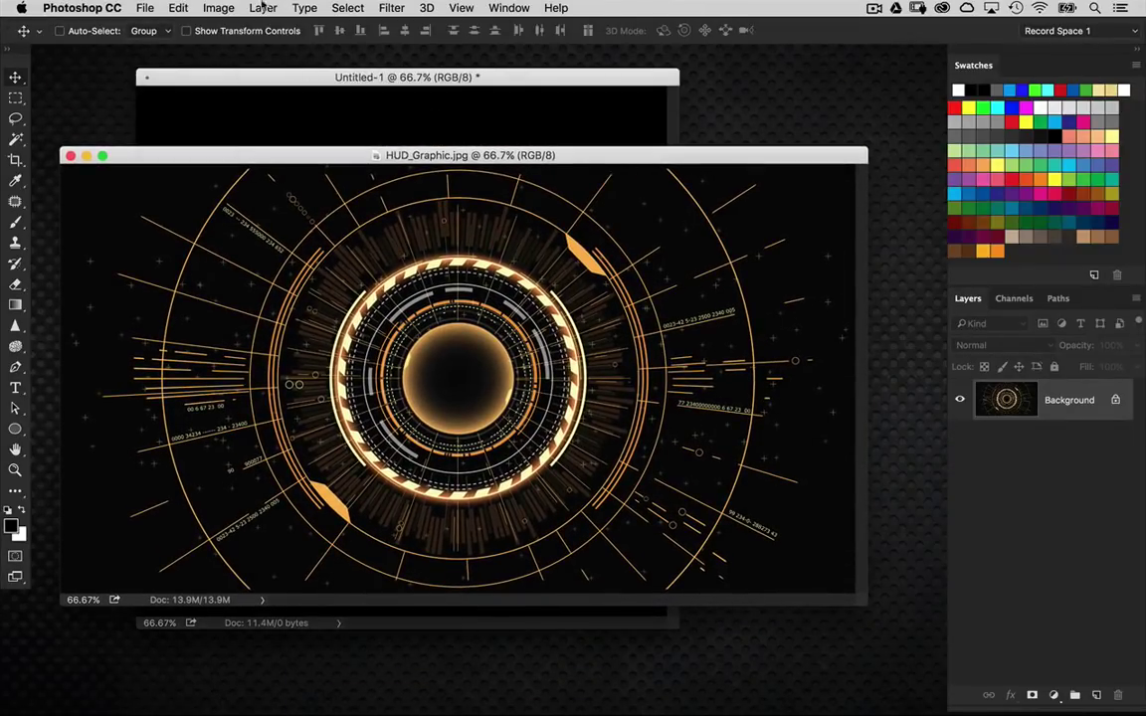
{"action": "left_click", "coordinate": [218, 8]}
{"action": "mouse_move", "coordinate": [252, 162]}
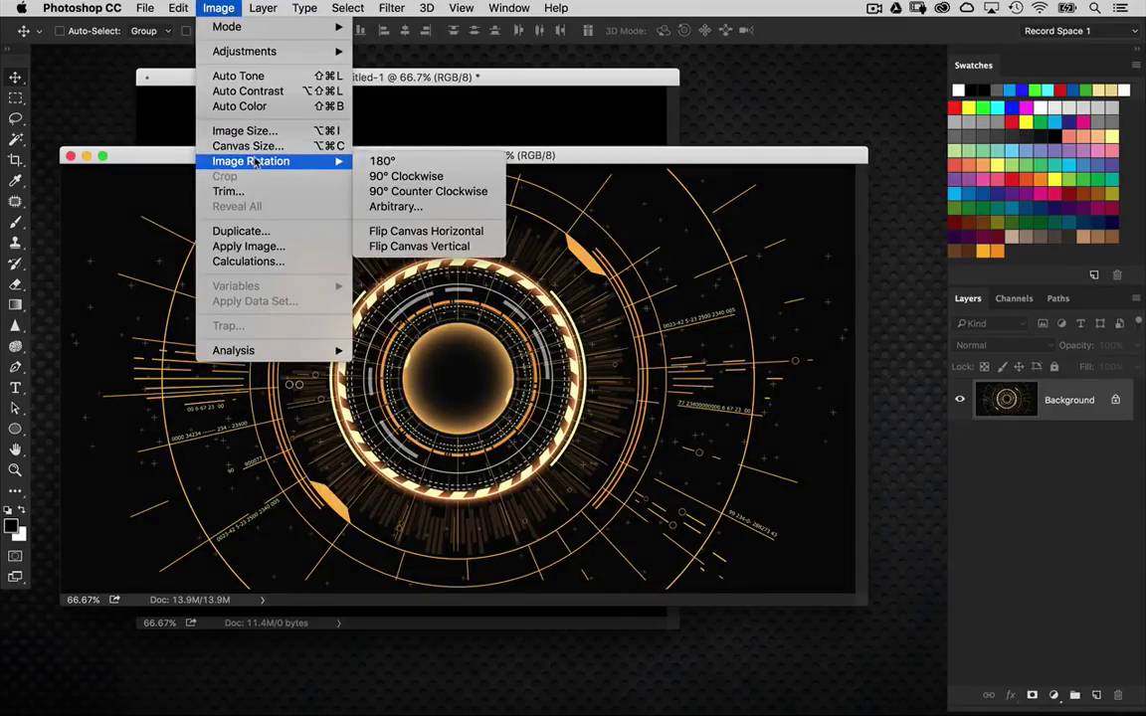
{"action": "left_click", "coordinate": [697, 286]}
Copy the HUD graphic into the black Untitled-1 document as a new centred layer and minimize the source image window
{"action": "left_click_drag", "start_coordinate": [350, 156], "coordinate": [480, 203]}
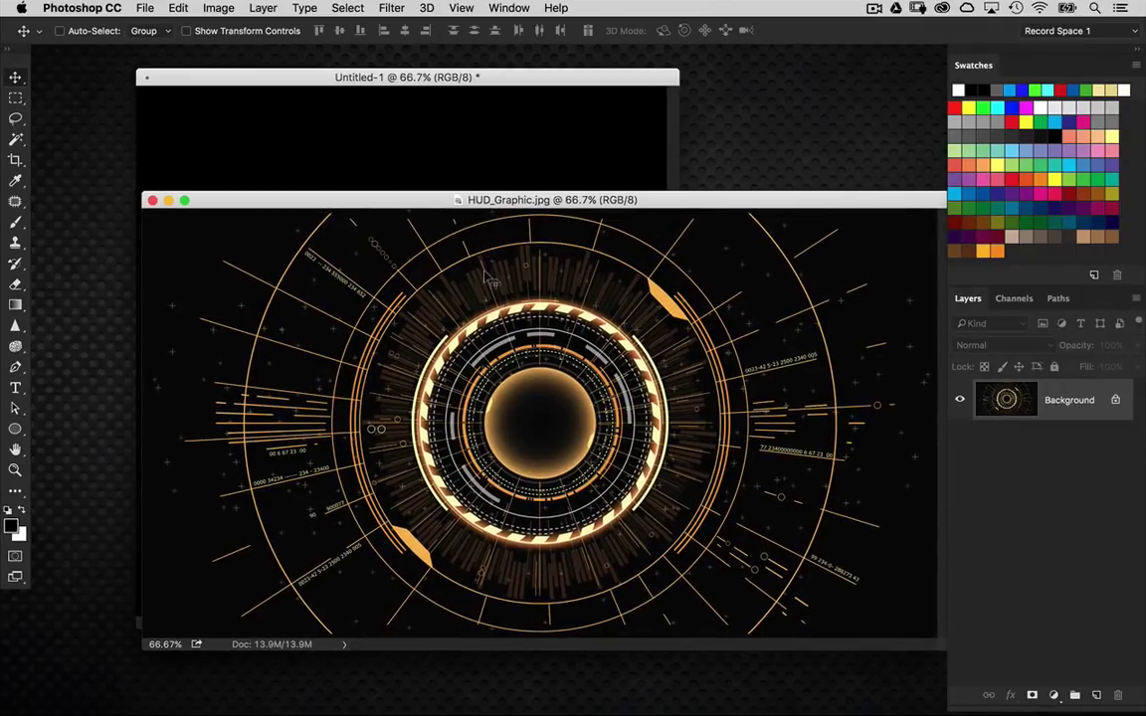
{"action": "left_click", "coordinate": [390, 160]}
{"action": "key", "text": "super+v"}
{"action": "left_click", "coordinate": [890, 407]}
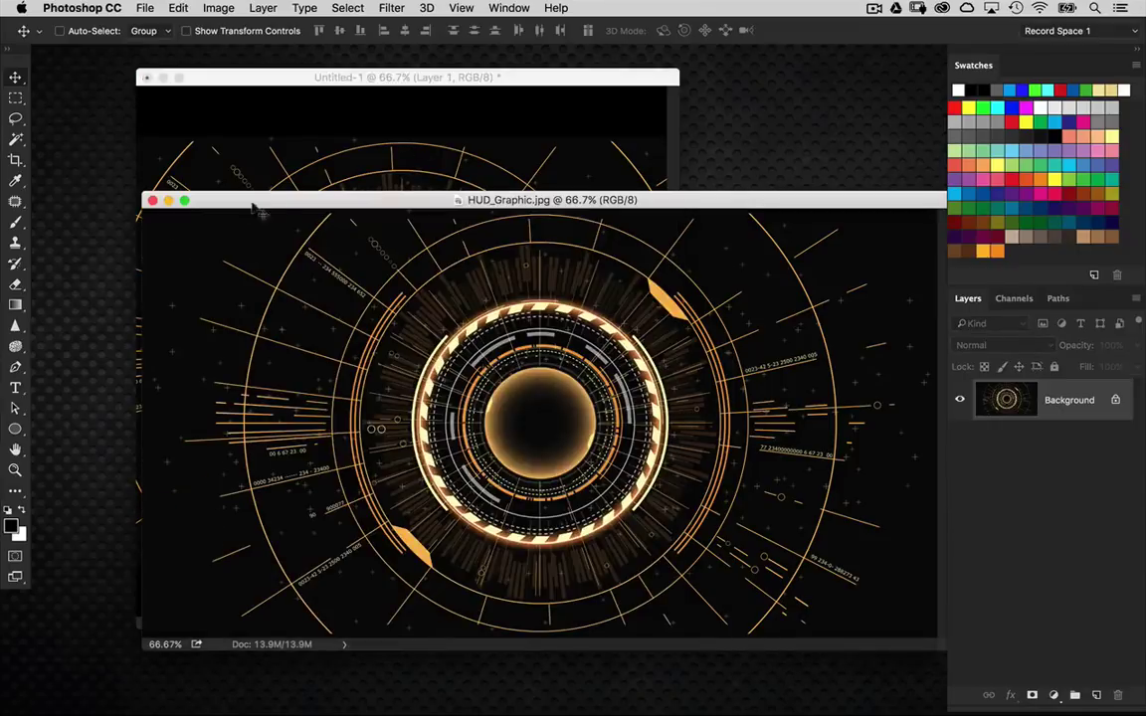
{"action": "left_click", "coordinate": [168, 200]}
{"action": "left_click_drag", "start_coordinate": [291, 83], "coordinate": [274, 87]}
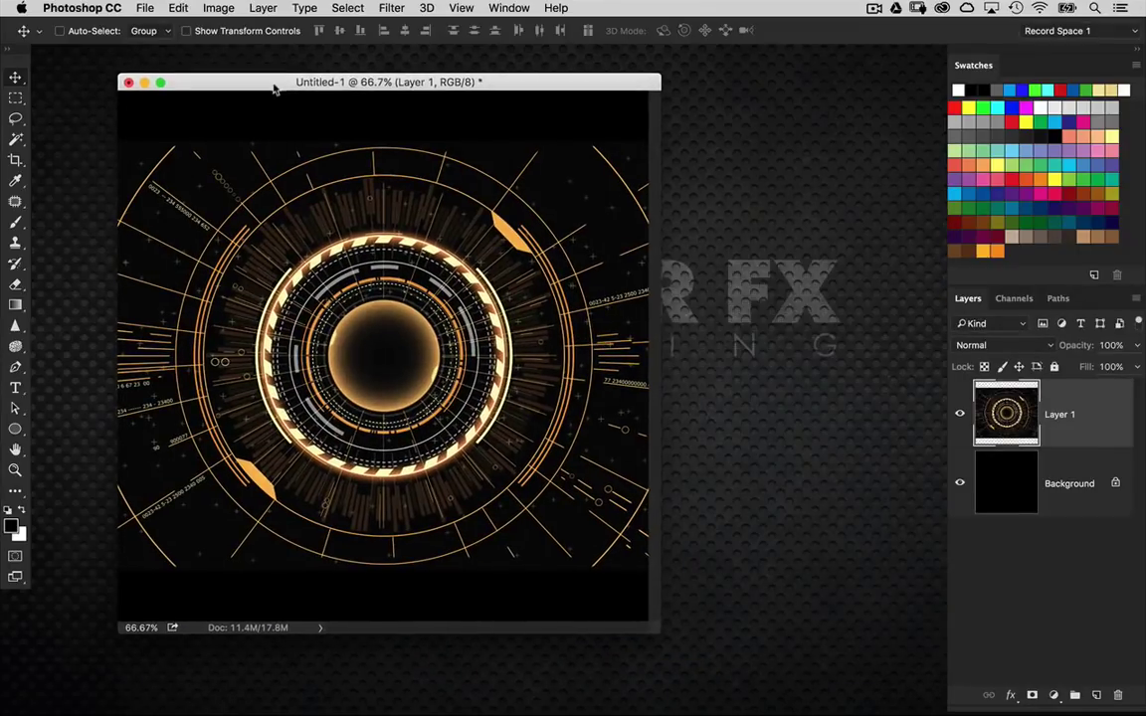
Scale the HUD graphic layer up proportionally from its centre until it covers the full height of the canvas
{"action": "left_click_drag", "start_coordinate": [655, 627], "coordinate": [766, 684]}
{"action": "key", "text": "super+t"}
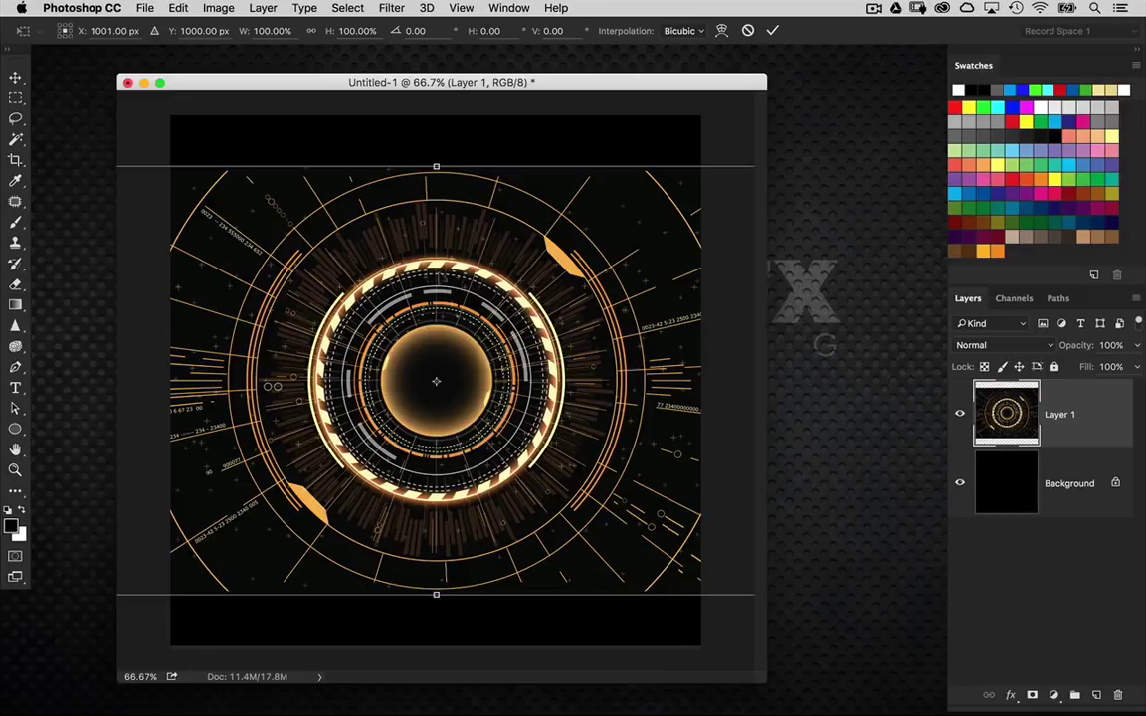
{"action": "key", "text": "super+0"}
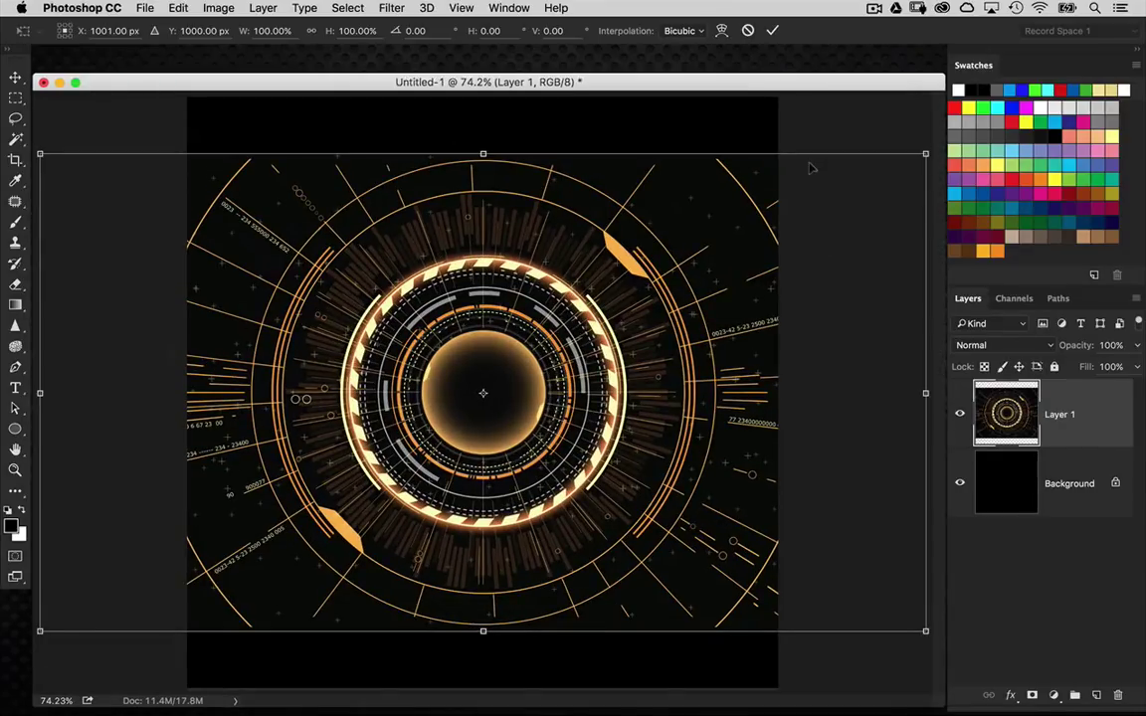
{"action": "key", "text": "super+minus"}
{"action": "left_click_drag", "start_coordinate": [574, 633], "coordinate": [882, 713]}
{"action": "left_click_drag", "start_coordinate": [849, 181], "coordinate": [942, 85]}
{"action": "key", "text": "Return"}
{"action": "key", "text": "super+minus"}
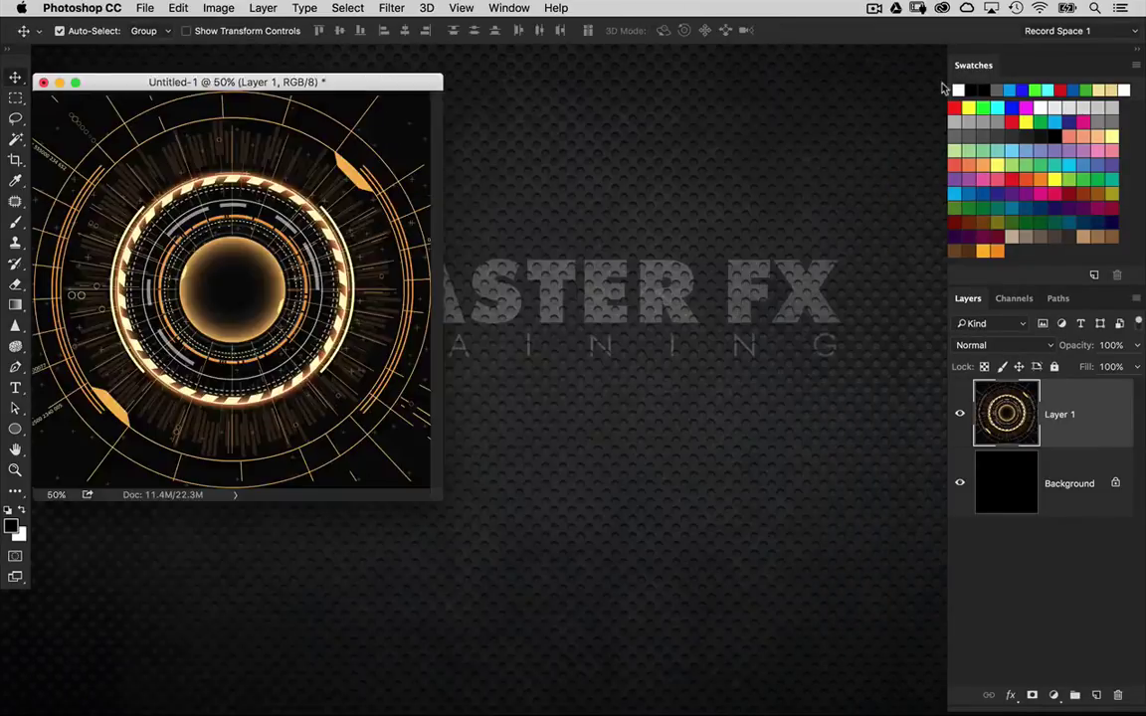
{"action": "key", "text": "super+equal"}
{"action": "left_click_drag", "start_coordinate": [505, 76], "coordinate": [584, 71]}
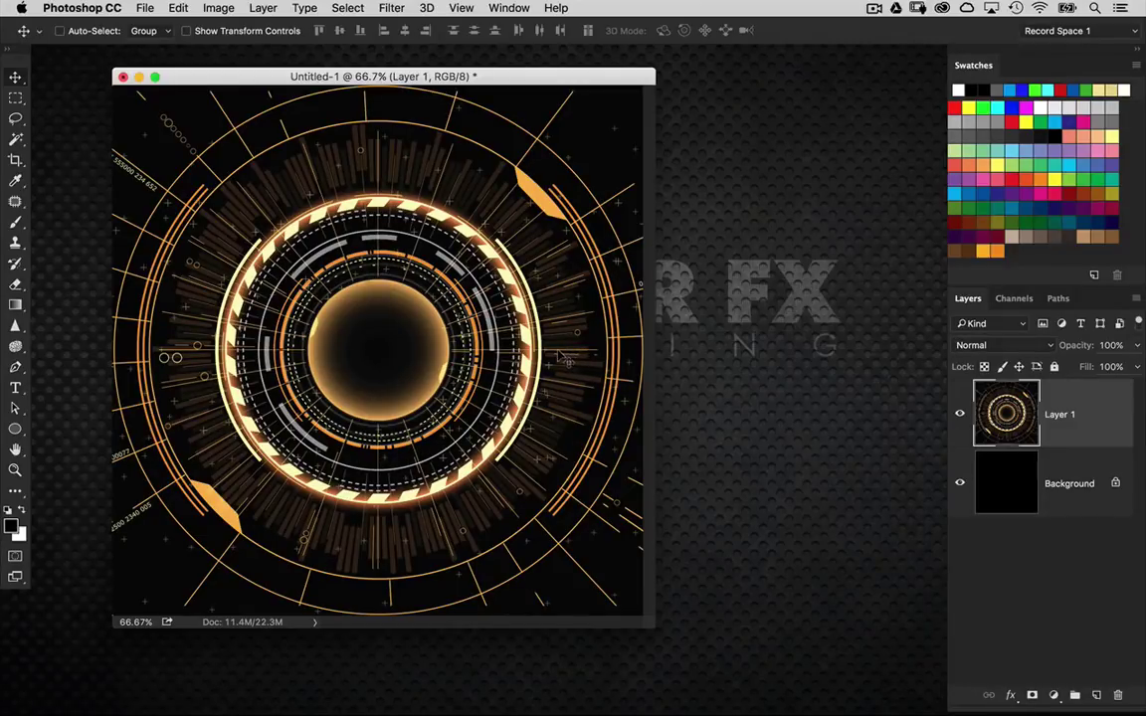
Desaturate the HUD graphic layer and set its opacity to 50%
{"action": "key", "text": "super+shift+u"}
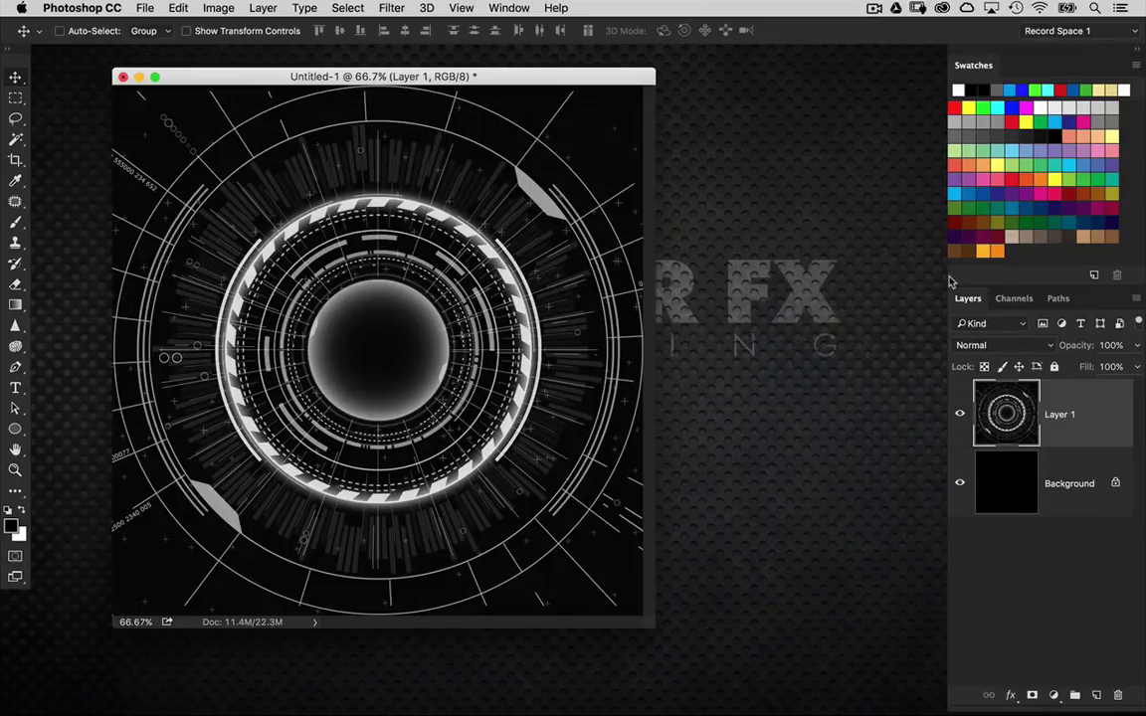
{"action": "key", "text": "5"}
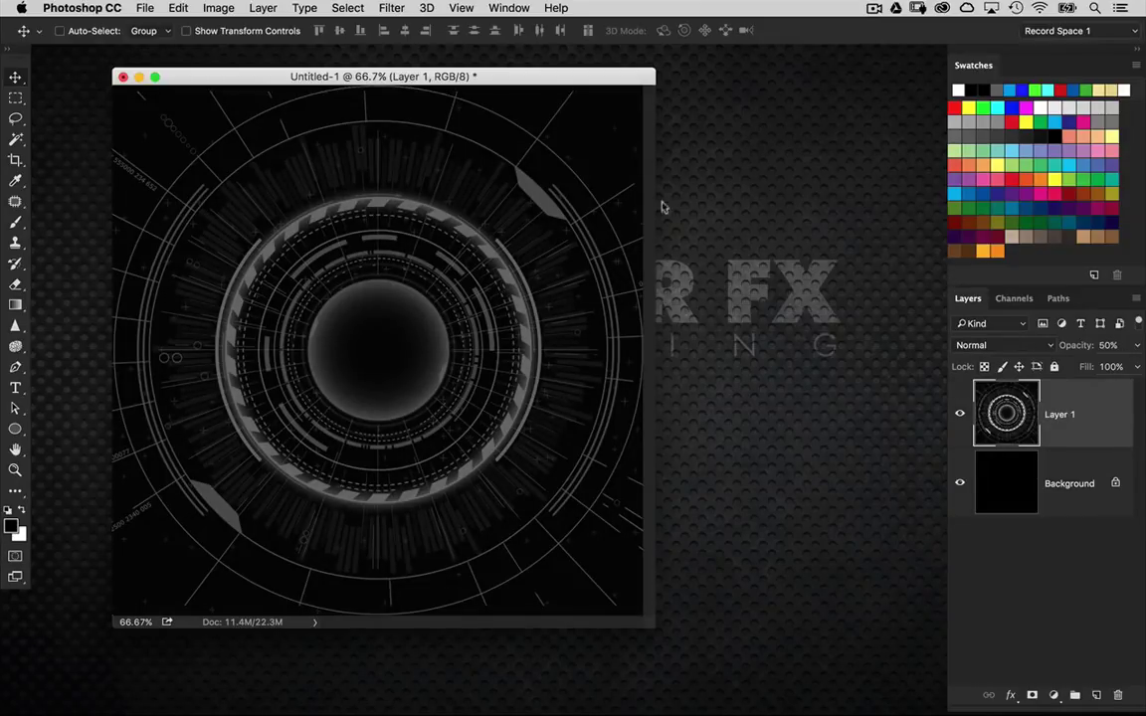
{"action": "left_click_drag", "start_coordinate": [519, 78], "coordinate": [574, 82]}
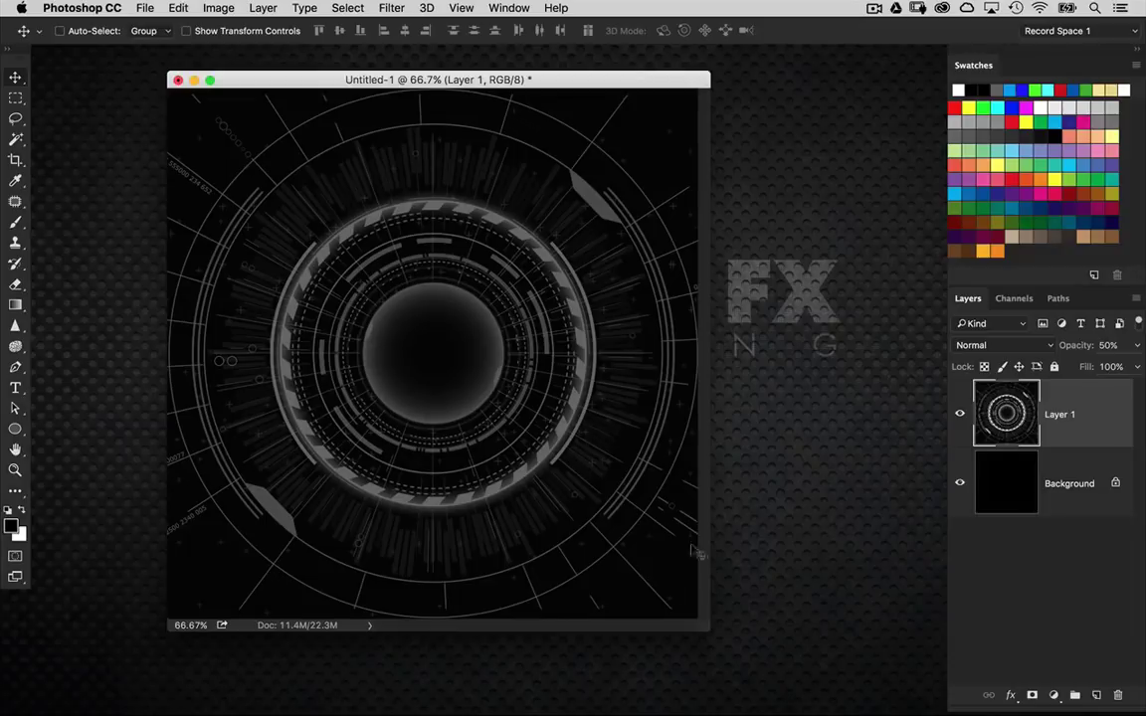
{"action": "left_click_drag", "start_coordinate": [711, 622], "coordinate": [746, 663]}
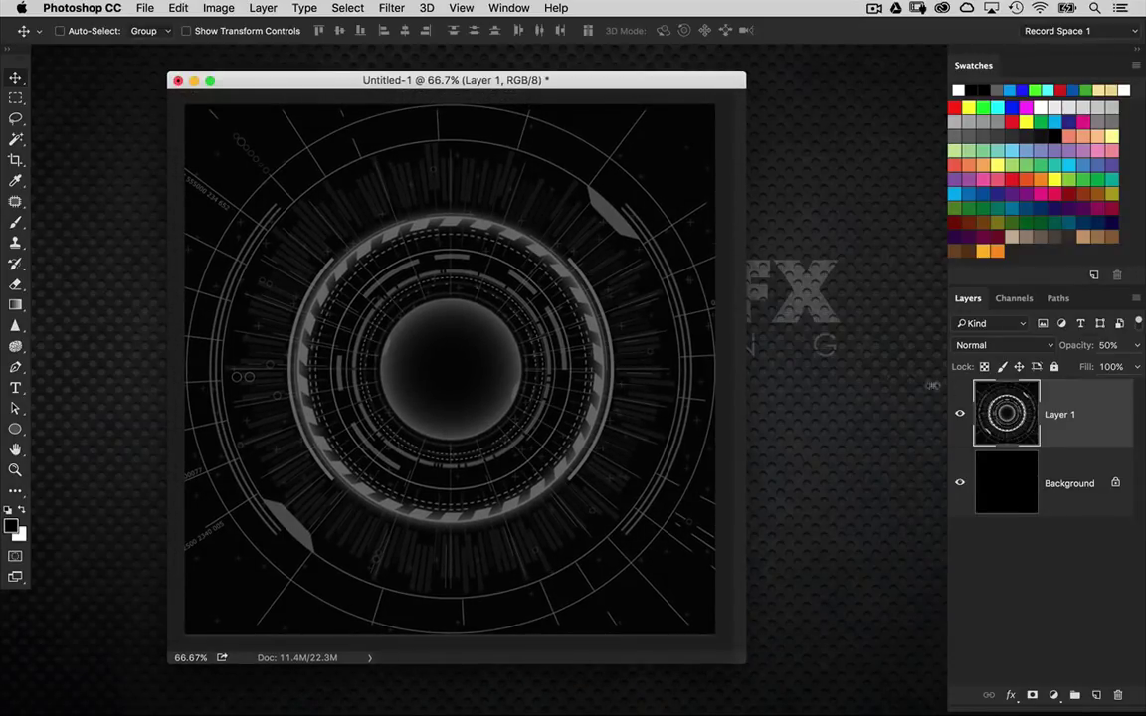
Add a new layer above the HUD graphic and fill it with a blue radial foreground-to-transparent gradient from the canvas centre outward
{"action": "left_click", "coordinate": [1097, 697]}
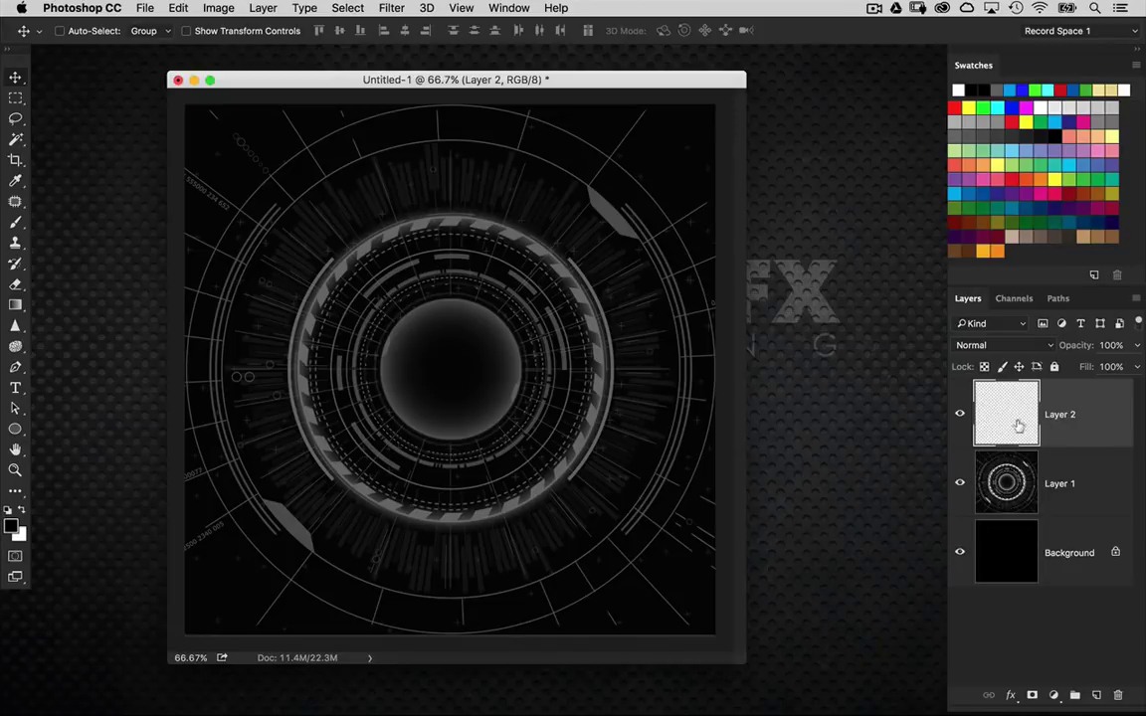
{"action": "left_click_drag", "start_coordinate": [15, 305], "coordinate": [85, 304]}
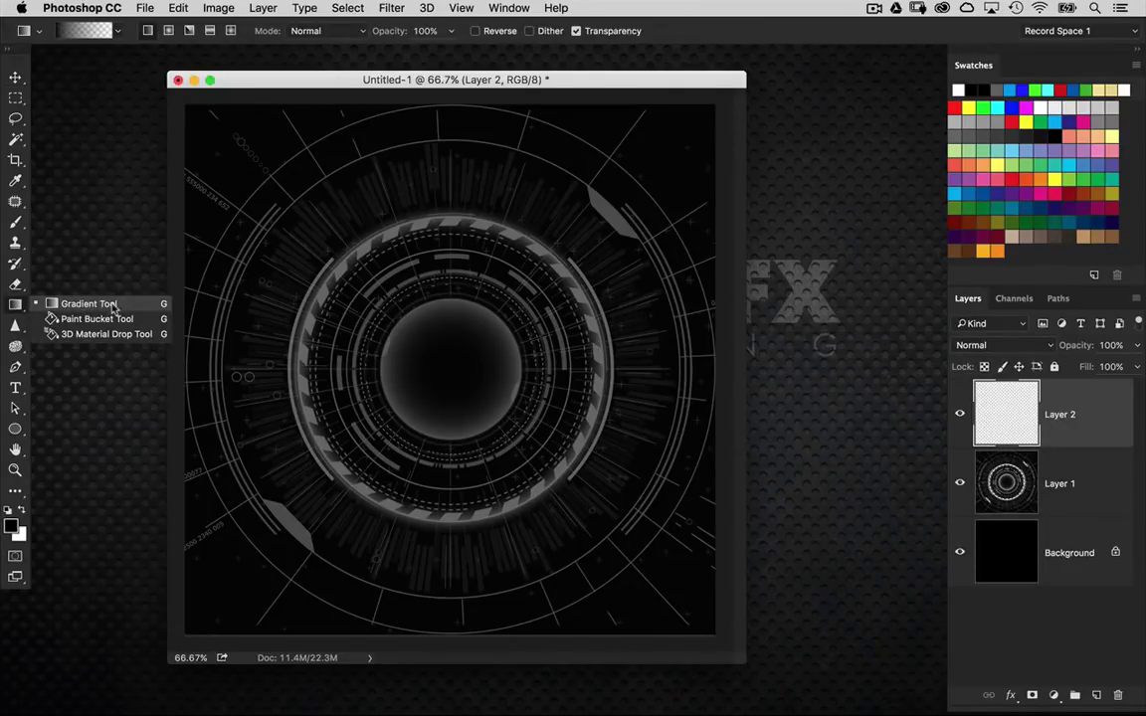
{"action": "left_click_drag", "start_coordinate": [238, 80], "coordinate": [174, 79]}
{"action": "left_click", "coordinate": [116, 31]}
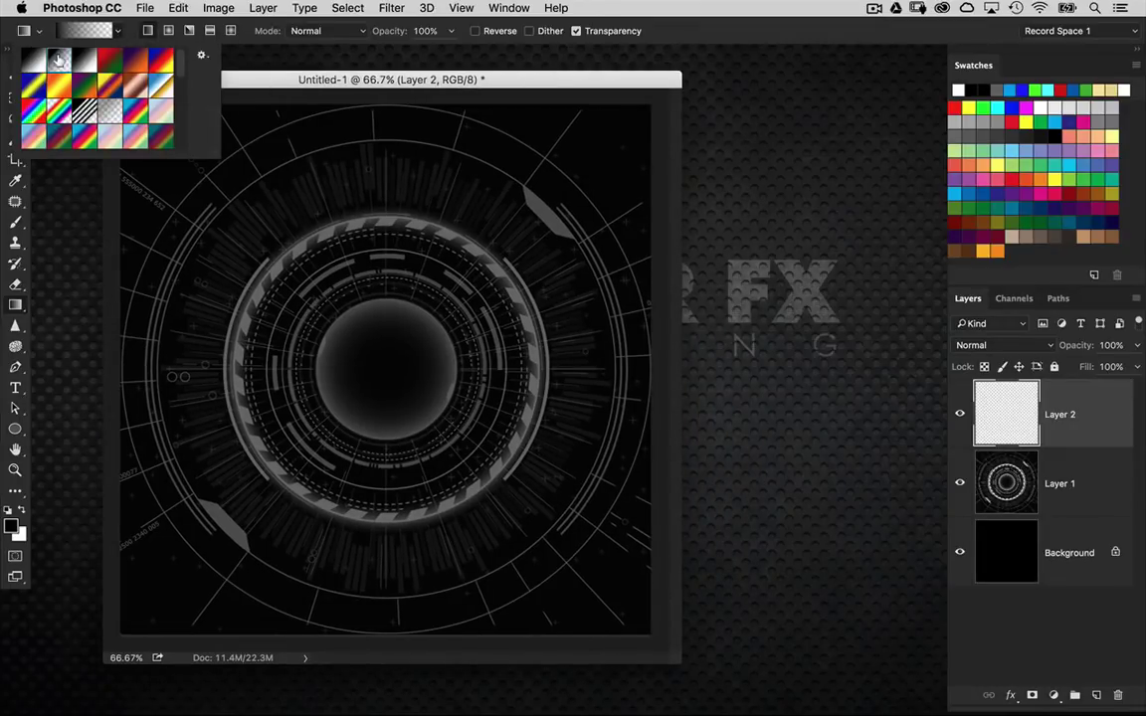
{"action": "left_click", "coordinate": [119, 30]}
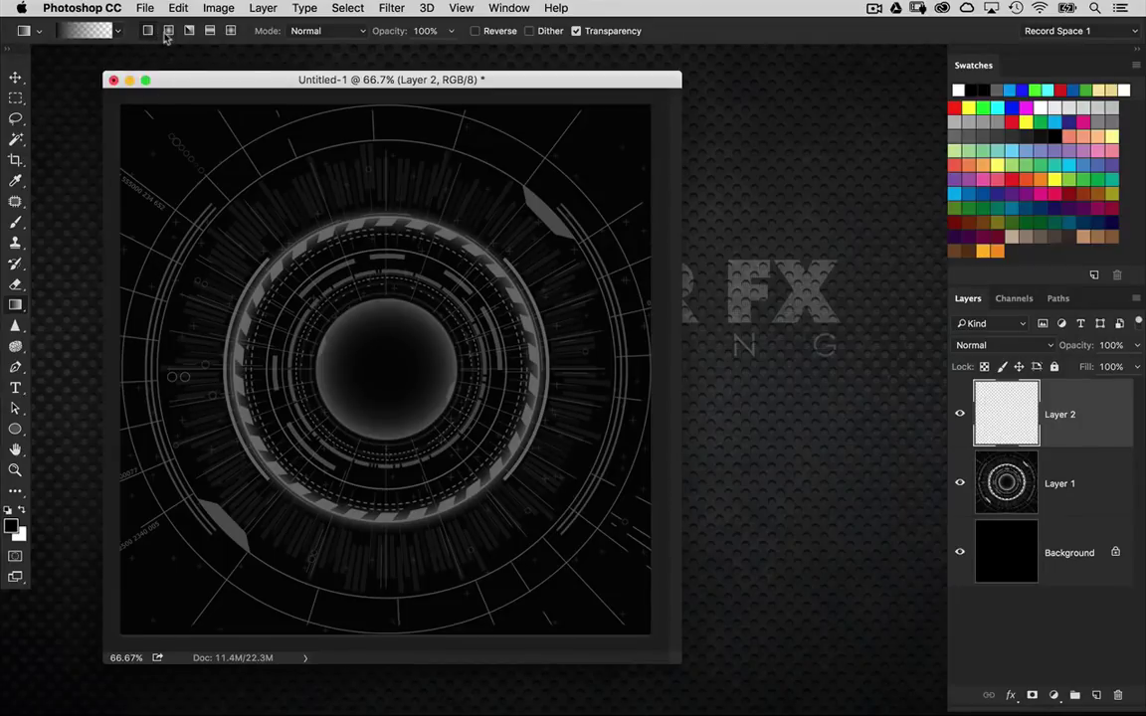
{"action": "left_click", "coordinate": [170, 31]}
{"action": "left_click", "coordinate": [983, 190]}
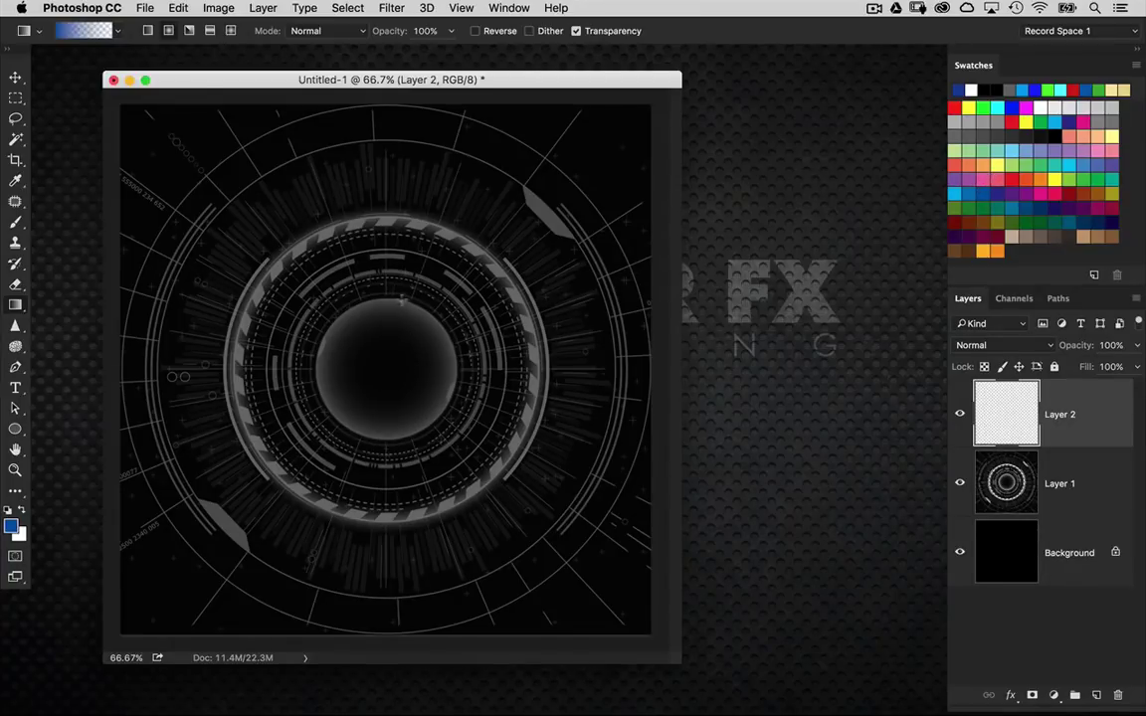
{"action": "left_click_drag", "start_coordinate": [411, 379], "coordinate": [630, 502]}
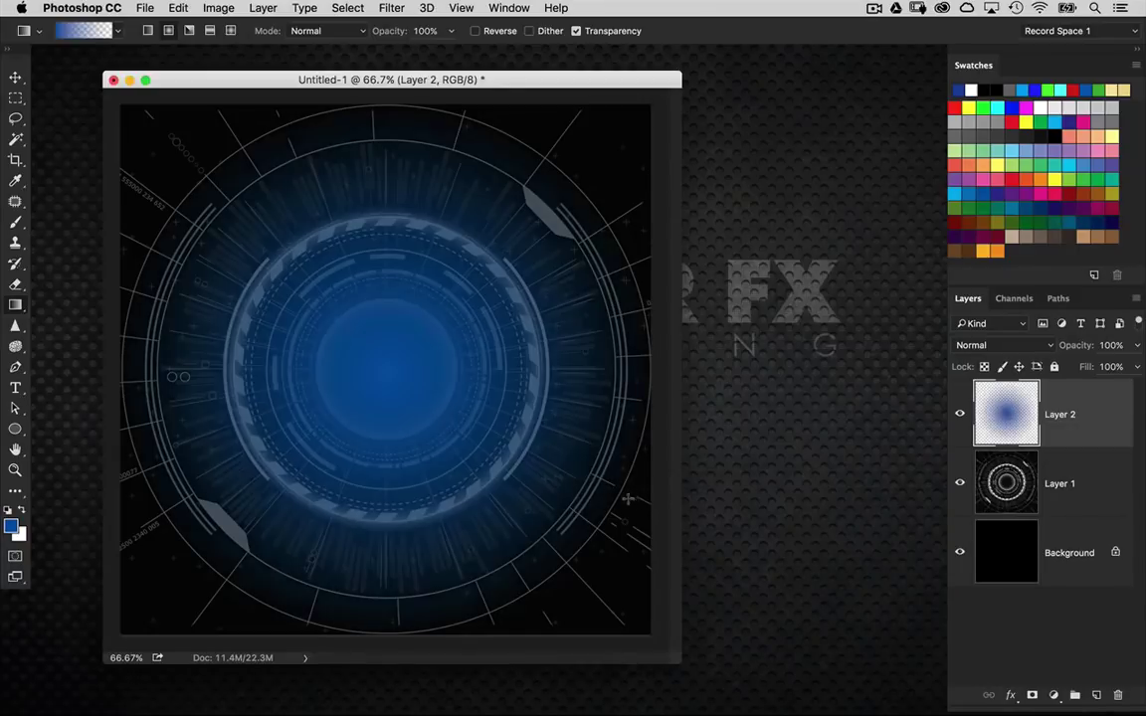
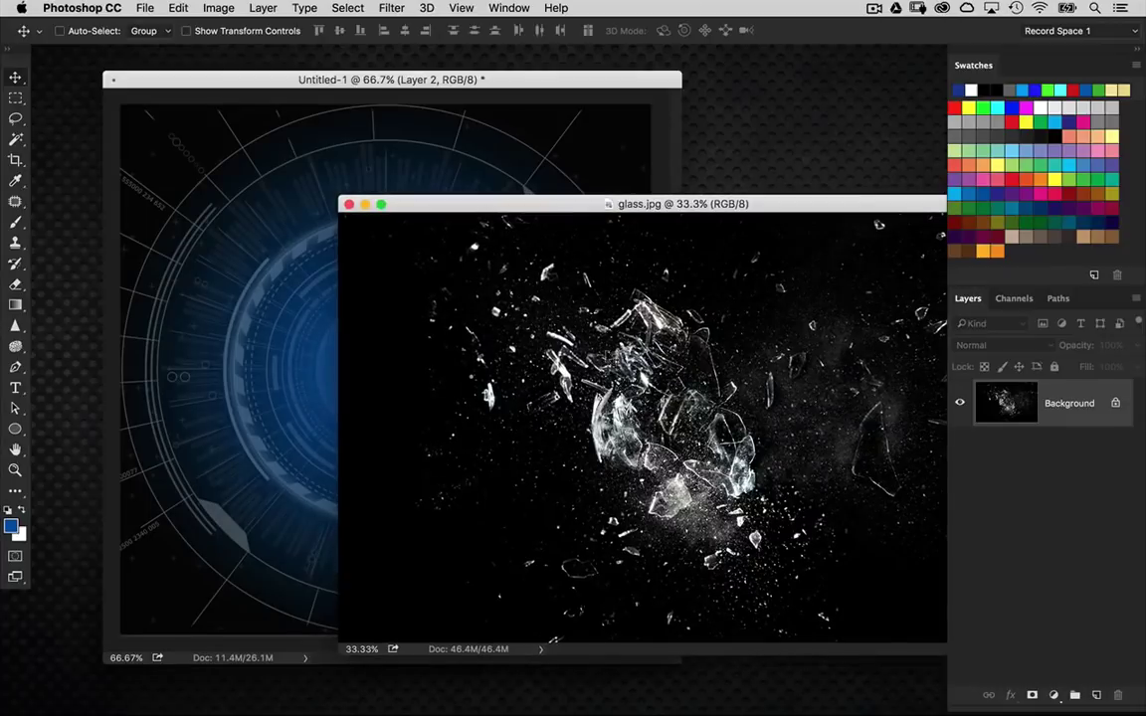
Scale the glass layer down proportionally from its centre to 41.84% so it spans about the canvas width
{"action": "key", "text": "super+t"}
{"action": "key", "text": "super+0"}
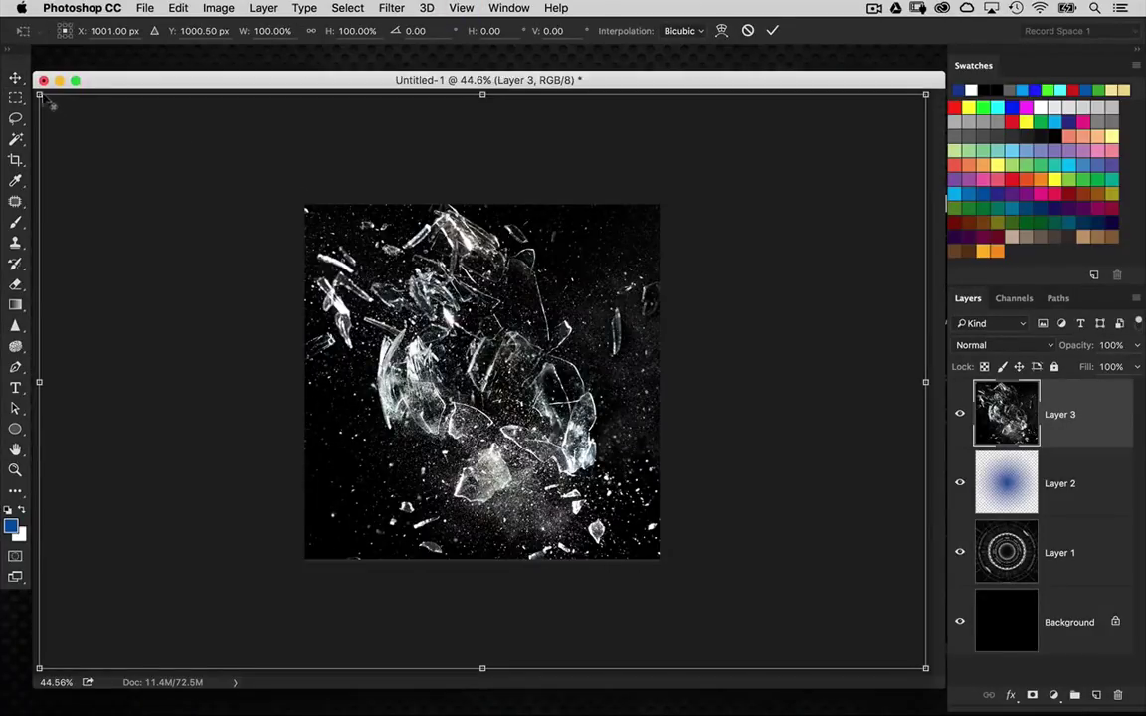
{"action": "left_click_drag", "start_coordinate": [39, 94], "coordinate": [301, 247]}
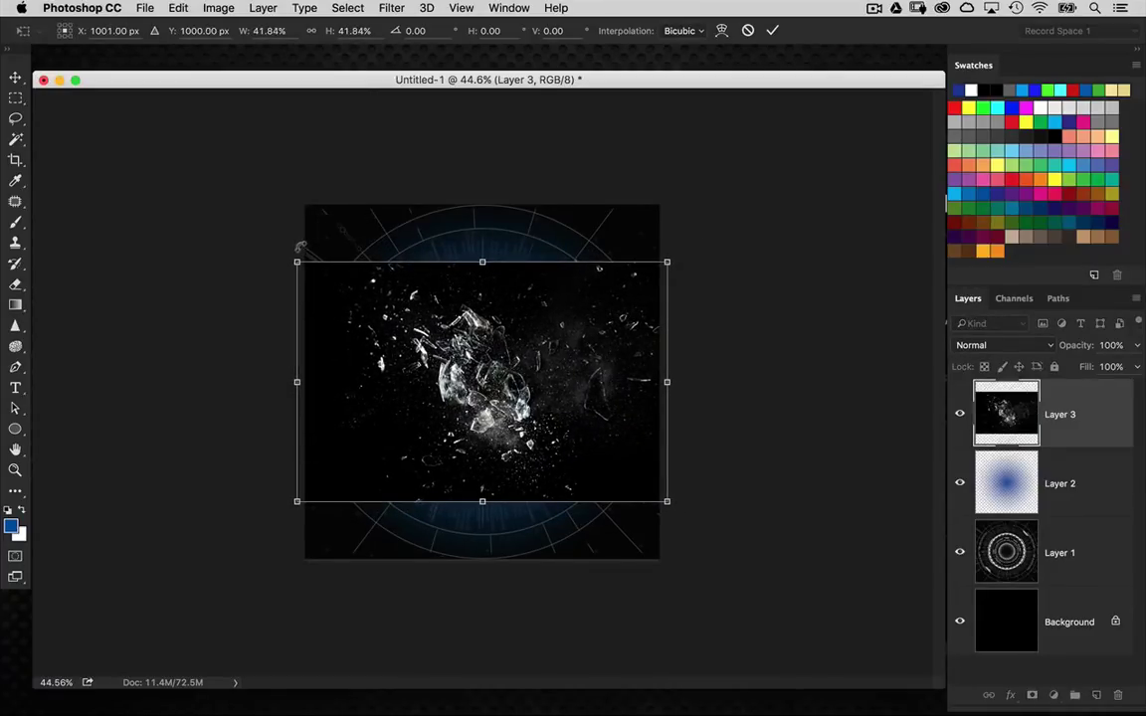
{"action": "key", "text": "Return"}
{"action": "key", "text": "super+minus"}
{"action": "key", "text": "super+plus"}
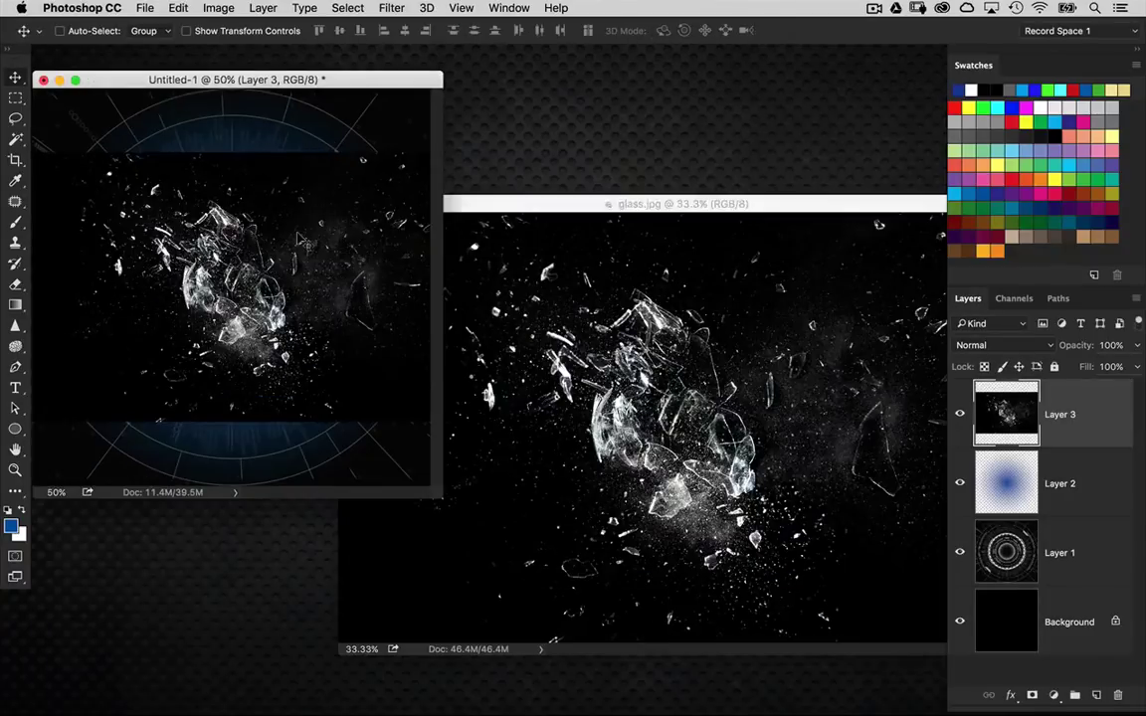
Minimize the glass.jpg window and reposition the Untitled-1 document window in the workspace
{"action": "left_click", "coordinate": [574, 285]}
{"action": "left_click", "coordinate": [365, 205]}
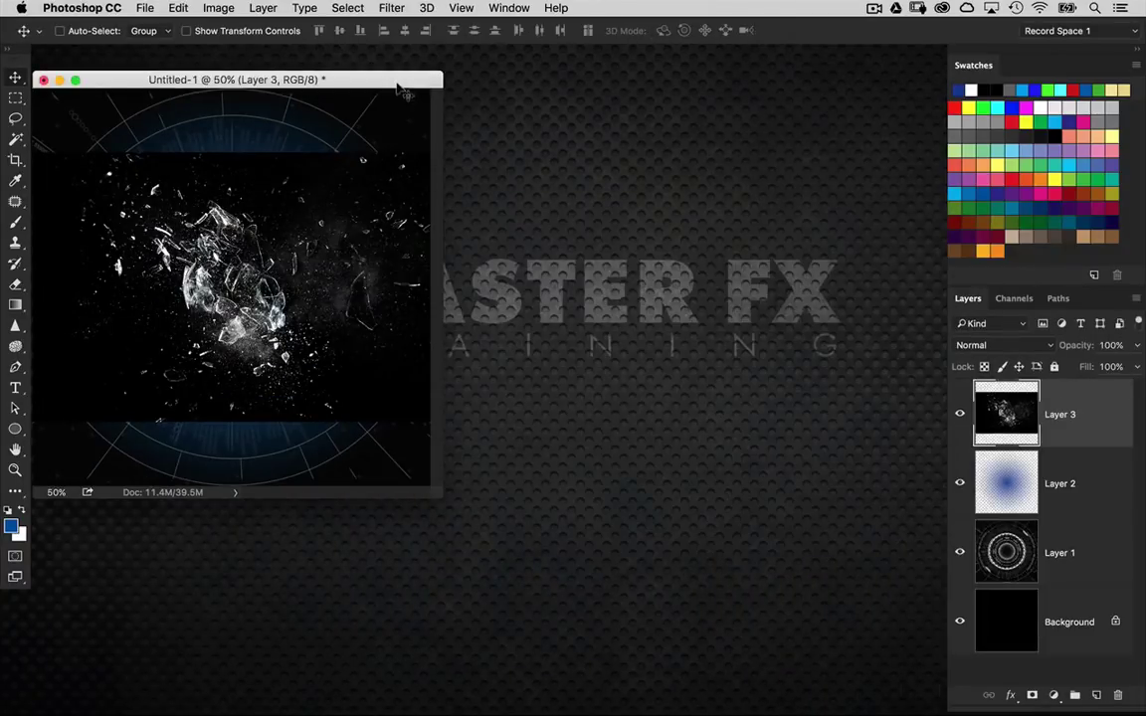
{"action": "left_click_drag", "start_coordinate": [361, 83], "coordinate": [498, 100]}
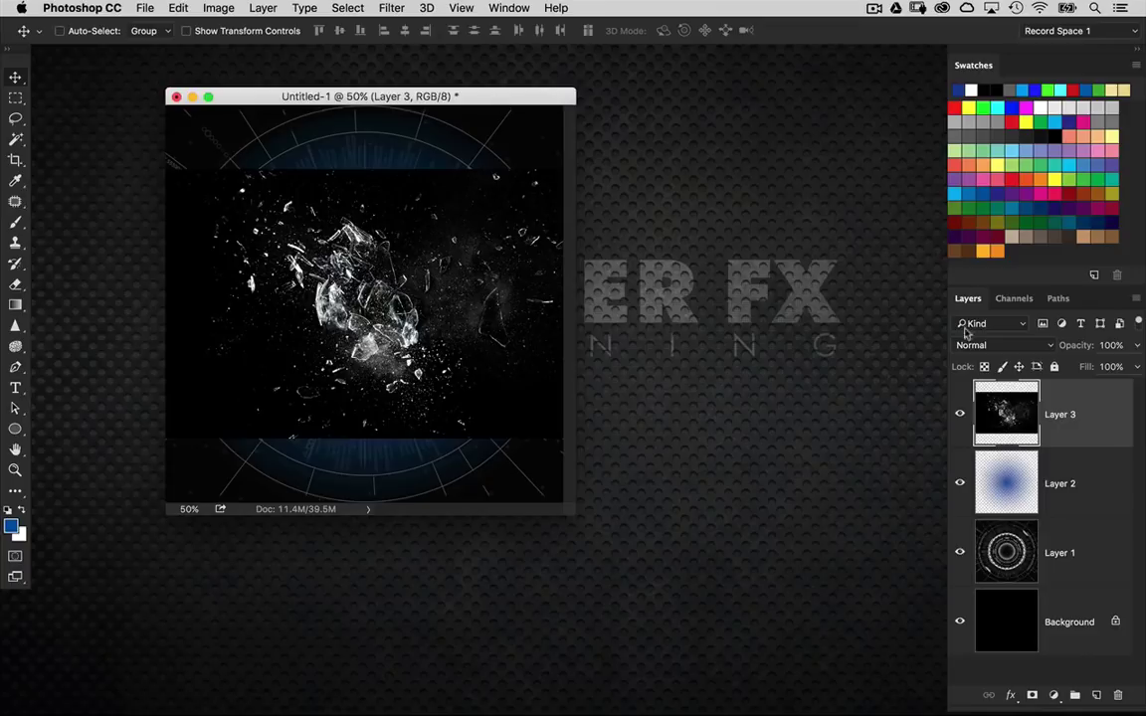
Set the glass layer's blend mode to Screen and enlarge the document window beyond the canvas edges
{"action": "left_click", "coordinate": [991, 346]}
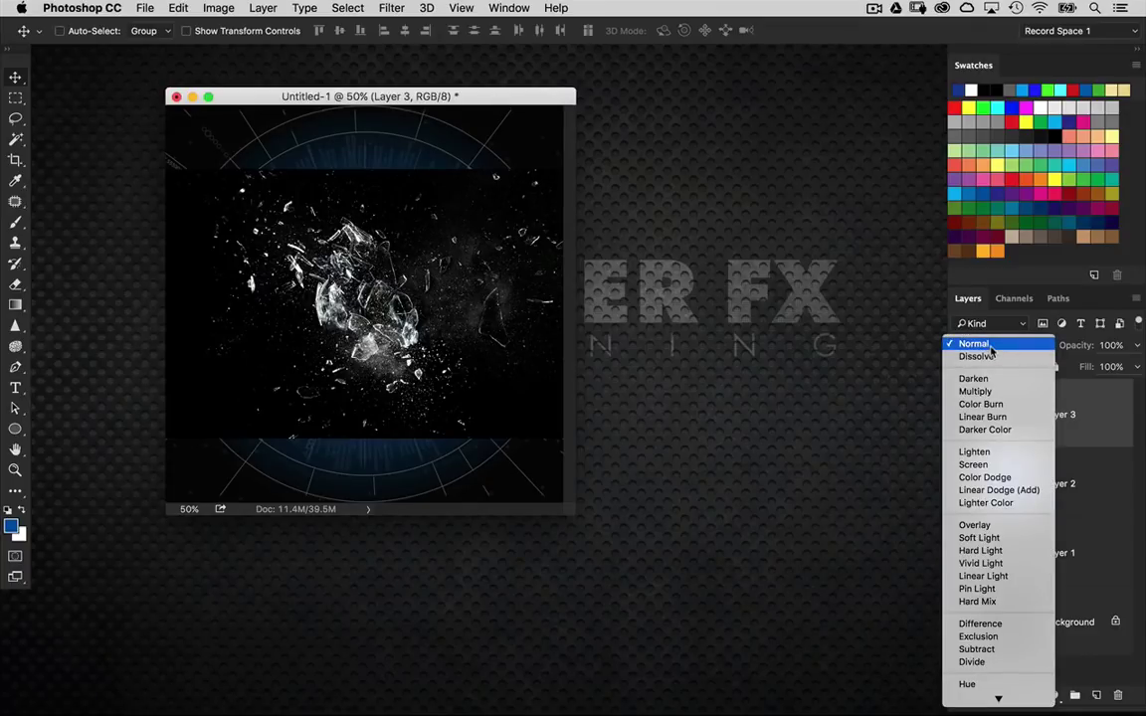
{"action": "left_click", "coordinate": [992, 465]}
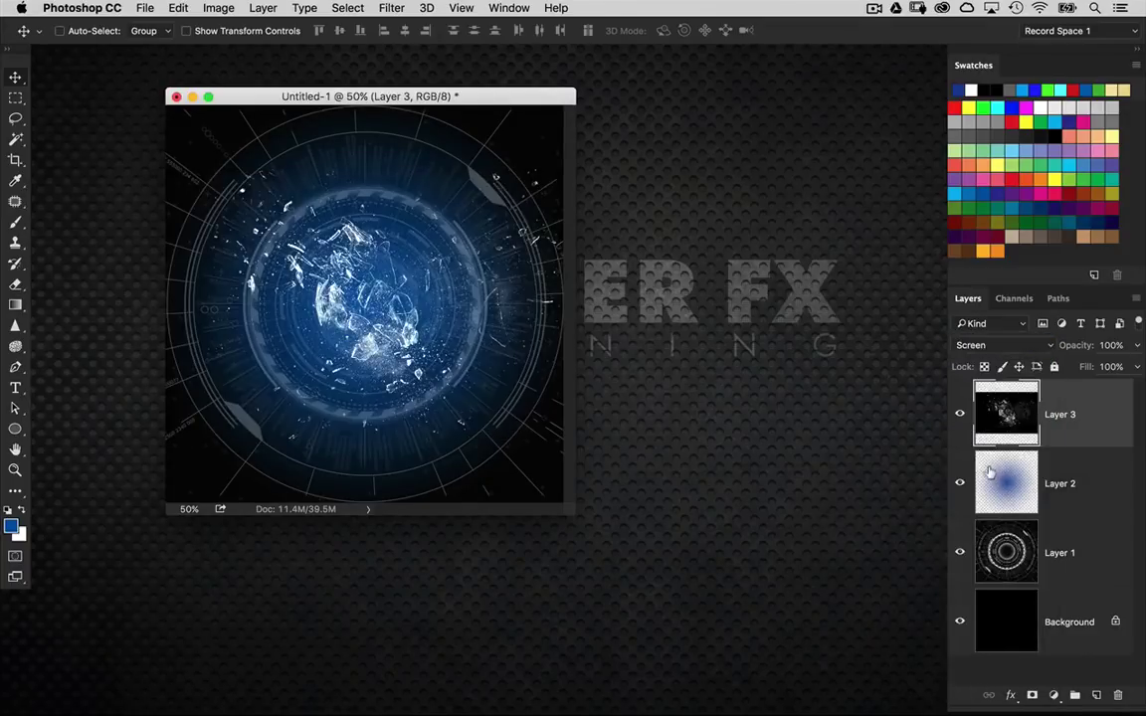
{"action": "key", "text": "super+plus"}
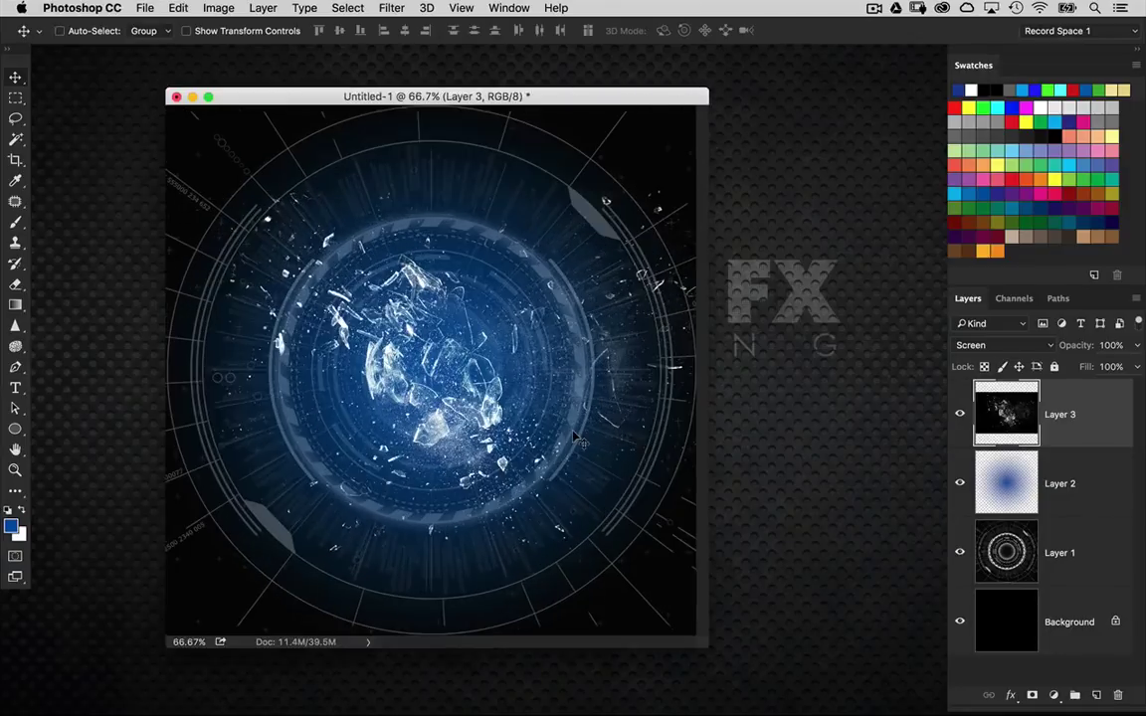
{"action": "left_click_drag", "start_coordinate": [706, 643], "coordinate": [775, 674]}
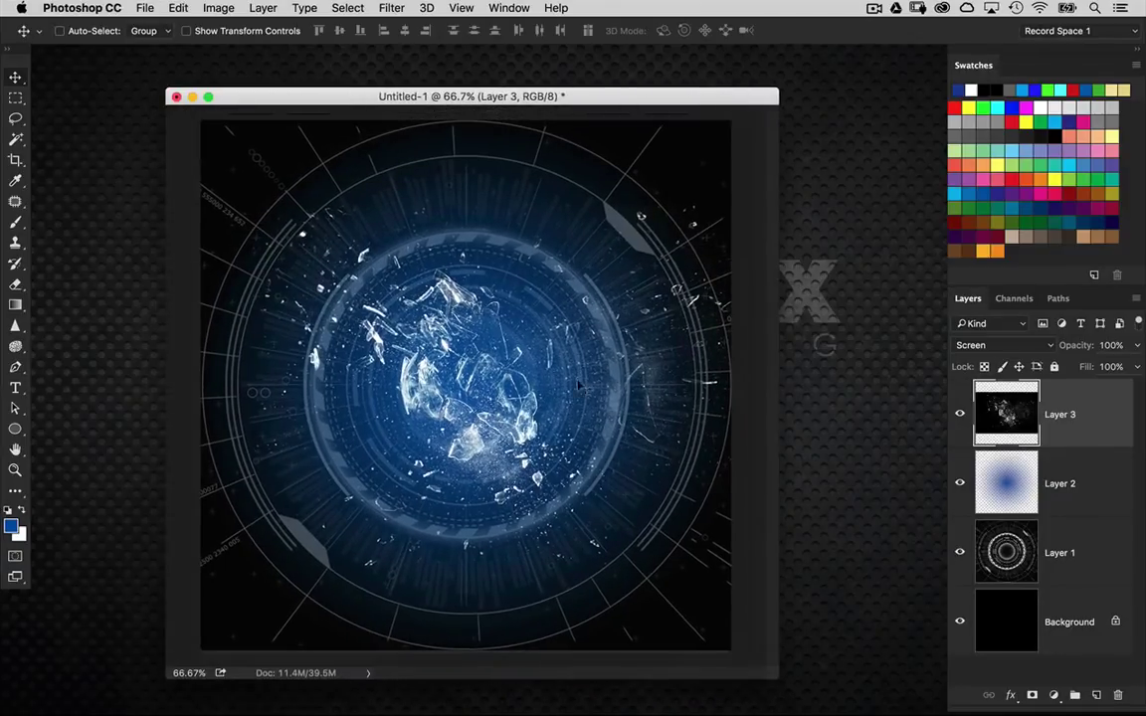
Colorize the glass layer with Hue/Saturation at hue 230 and saturation 34, and compare it with the uncolored version
{"action": "left_click_drag", "start_coordinate": [473, 392], "coordinate": [484, 354]}
{"action": "key", "text": "super+u"}
{"action": "left_click_drag", "start_coordinate": [471, 390], "coordinate": [375, 335]}
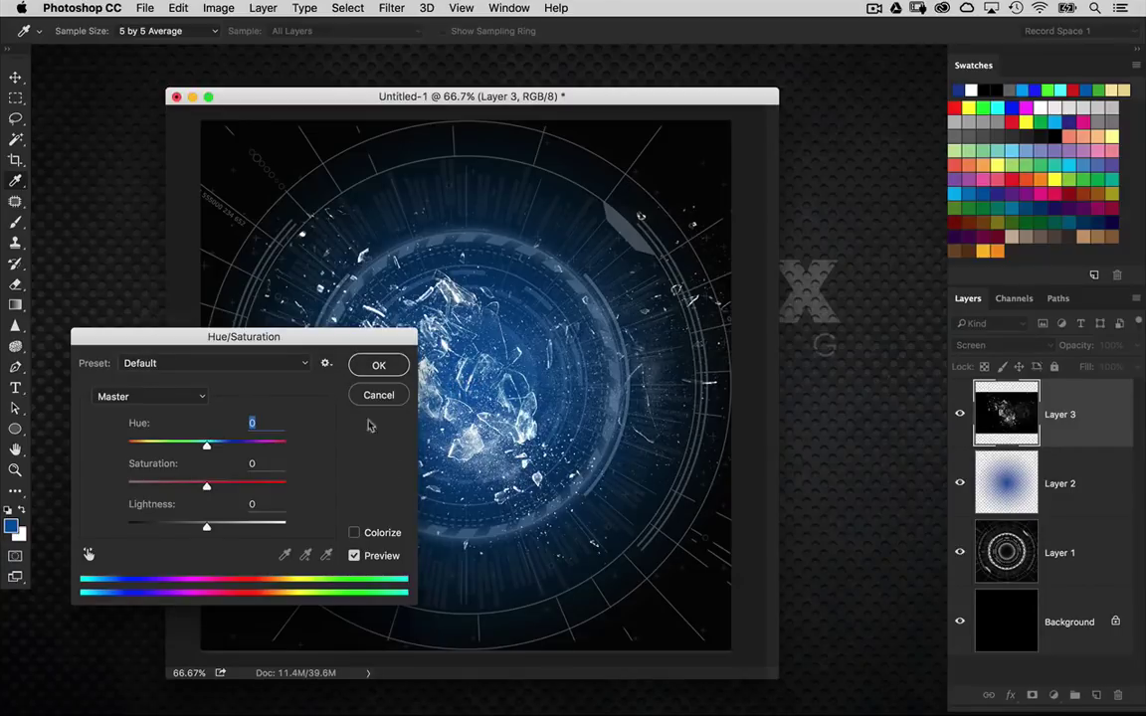
{"action": "left_click", "coordinate": [380, 535]}
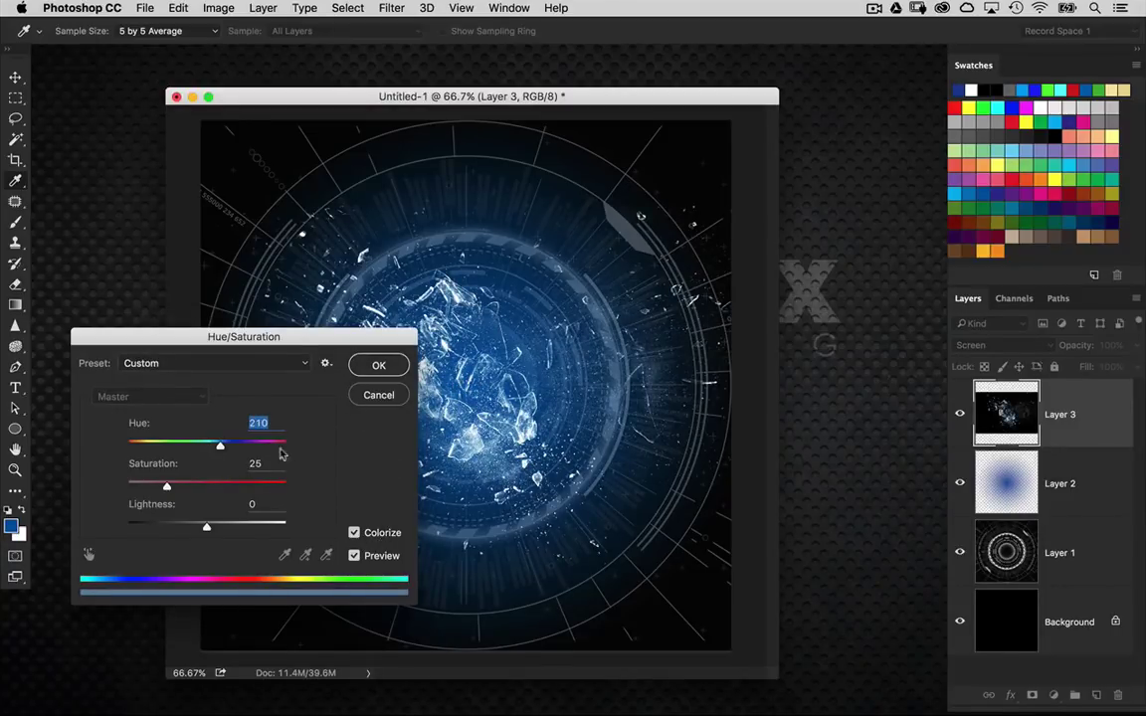
{"action": "mouse_move", "coordinate": [228, 449]}
{"action": "left_mouse_down"}
{"action": "mouse_move", "coordinate": [204, 449]}
{"action": "mouse_move", "coordinate": [244, 452]}
{"action": "left_mouse_up"}
{"action": "left_click_drag", "start_coordinate": [167, 485], "coordinate": [191, 486]}
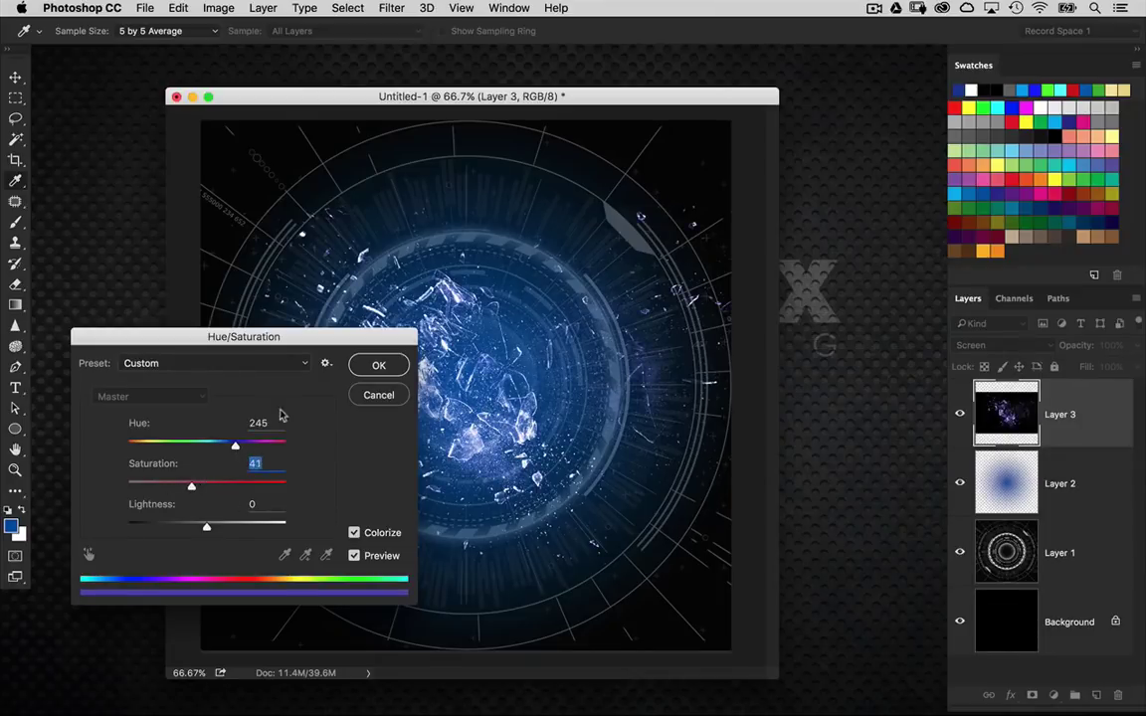
{"action": "mouse_move", "coordinate": [235, 446]}
{"action": "left_mouse_down"}
{"action": "mouse_move", "coordinate": [169, 450]}
{"action": "mouse_move", "coordinate": [283, 450]}
{"action": "mouse_move", "coordinate": [154, 447]}
{"action": "mouse_move", "coordinate": [167, 447]}
{"action": "mouse_move", "coordinate": [151, 449]}
{"action": "mouse_move", "coordinate": [164, 486]}
{"action": "mouse_move", "coordinate": [145, 447]}
{"action": "mouse_move", "coordinate": [181, 487]}
{"action": "mouse_move", "coordinate": [200, 450]}
{"action": "mouse_move", "coordinate": [227, 451]}
{"action": "left_mouse_up"}
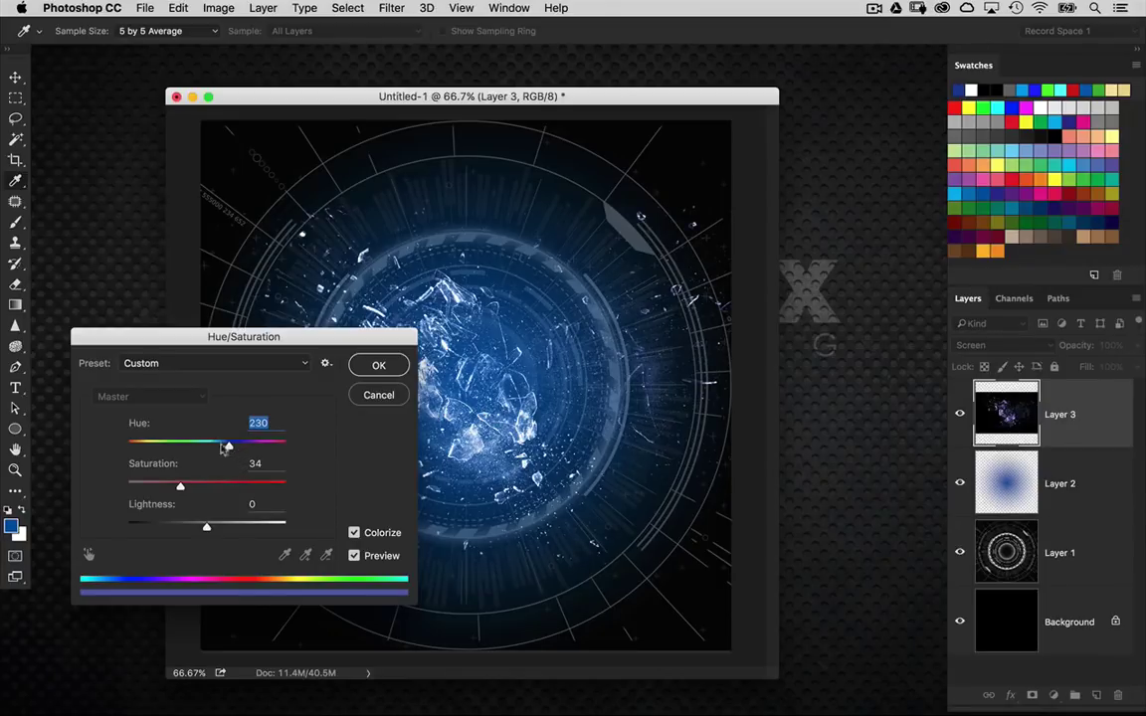
{"action": "left_click", "coordinate": [379, 365]}
{"action": "key", "text": "v"}
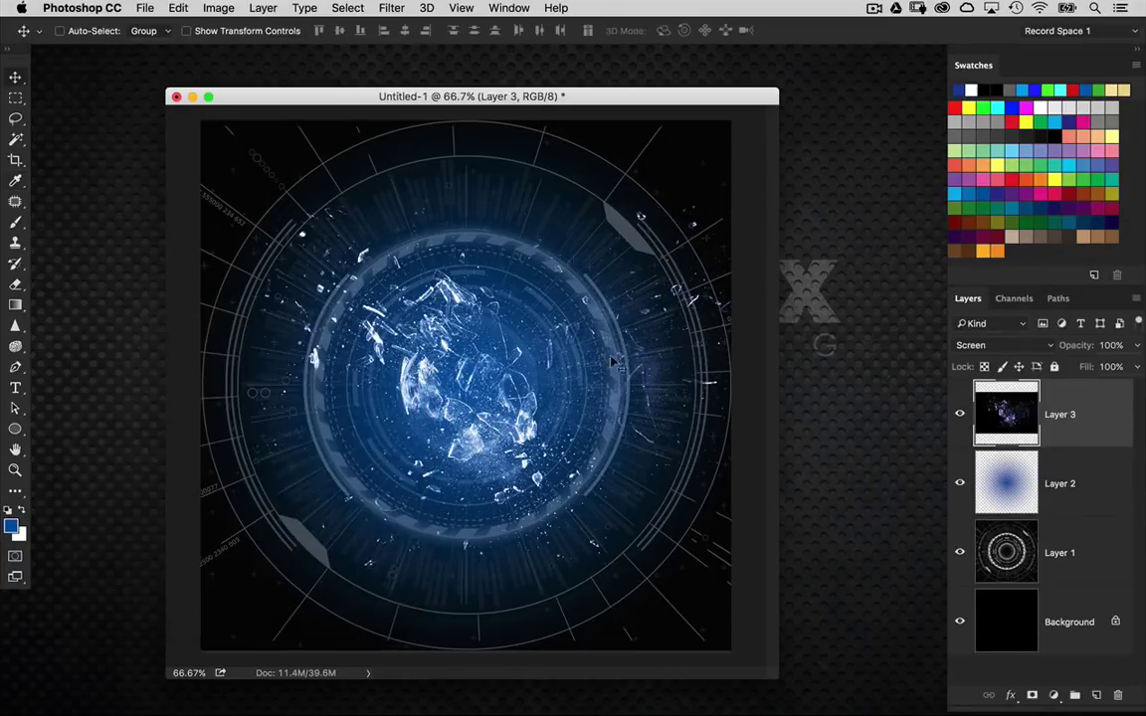
{"action": "key", "text": "super+z"}
{"action": "key", "text": "super+z"}
Select the HUD graphic layer and float the Layers panel beside the document, enlarged enough to list every layer
{"action": "left_click", "coordinate": [1042, 565]}
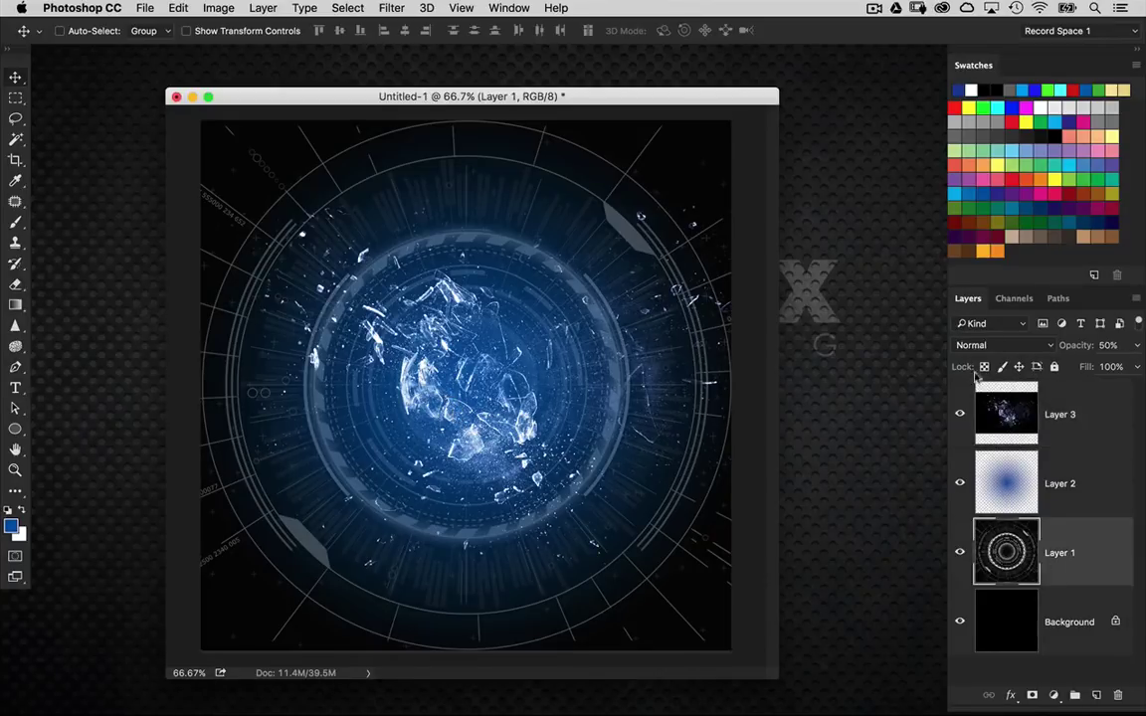
{"action": "left_click_drag", "start_coordinate": [968, 298], "coordinate": [743, 213]}
{"action": "left_click_drag", "start_coordinate": [625, 96], "coordinate": [498, 59]}
{"action": "left_click_drag", "start_coordinate": [916, 394], "coordinate": [919, 566]}
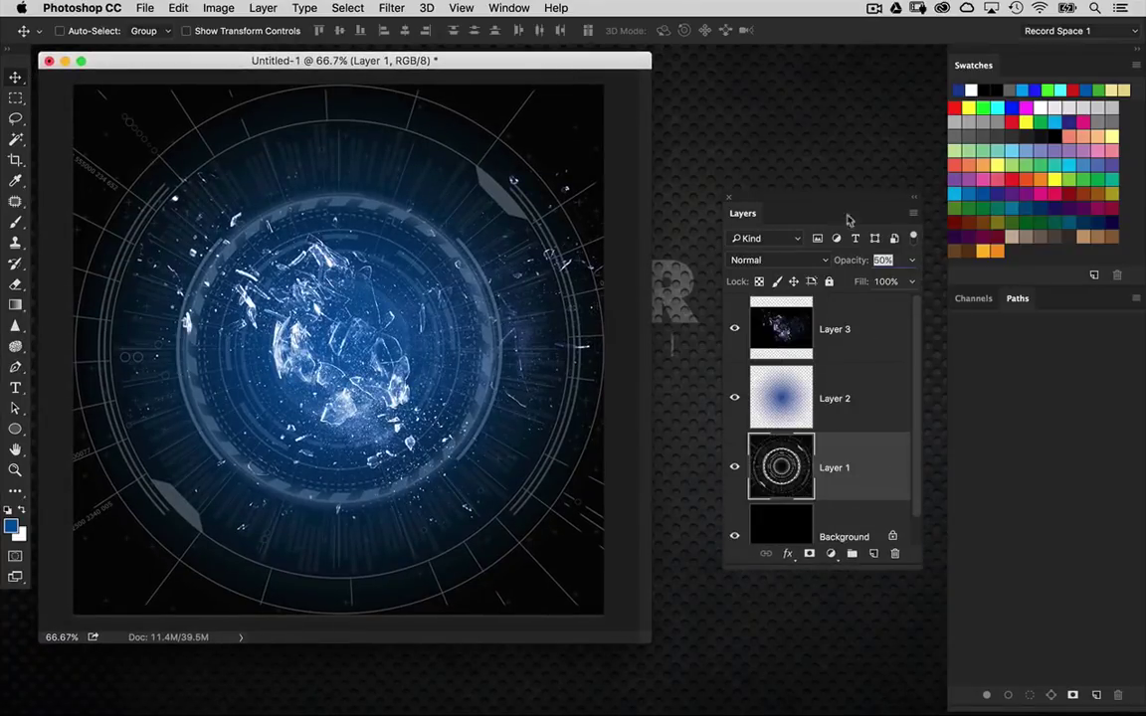
{"action": "left_click_drag", "start_coordinate": [841, 213], "coordinate": [781, 119]}
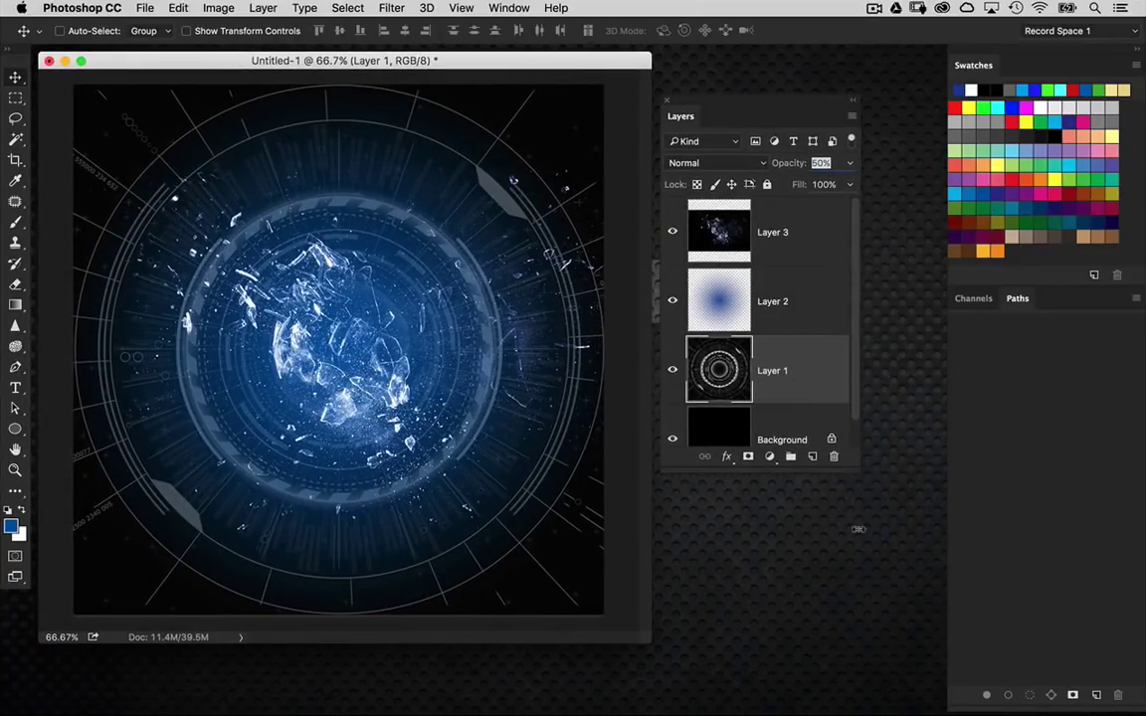
{"action": "left_click_drag", "start_coordinate": [858, 459], "coordinate": [861, 468]}
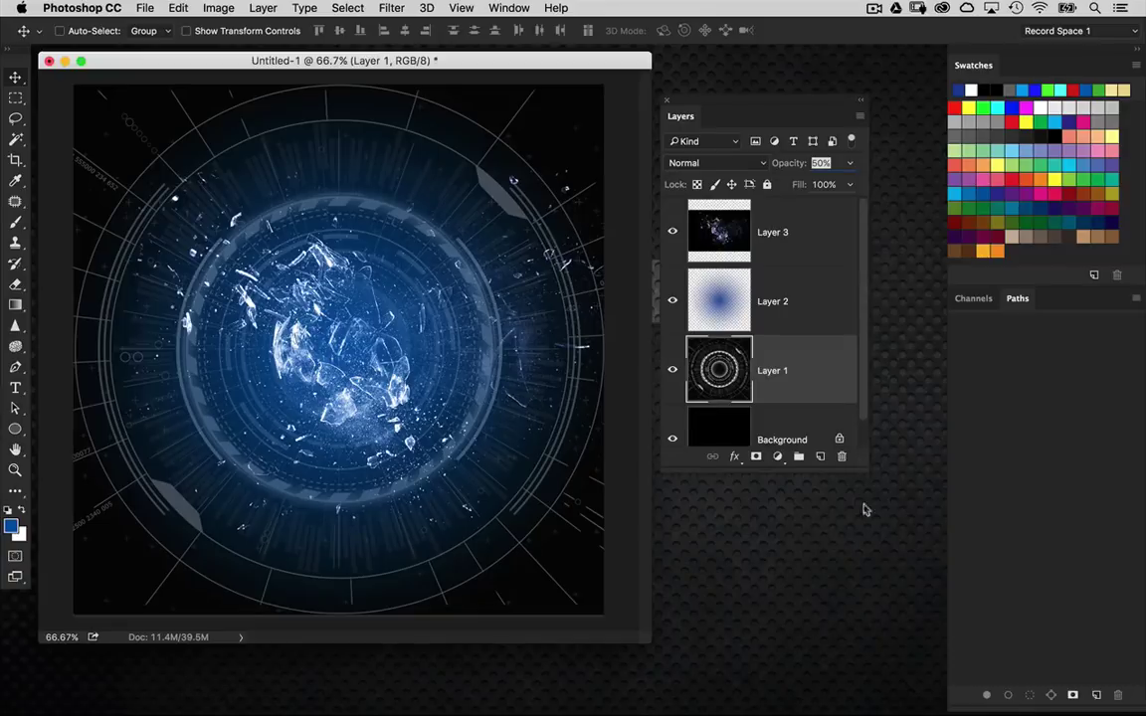
{"action": "left_click_drag", "start_coordinate": [859, 460], "coordinate": [886, 602]}
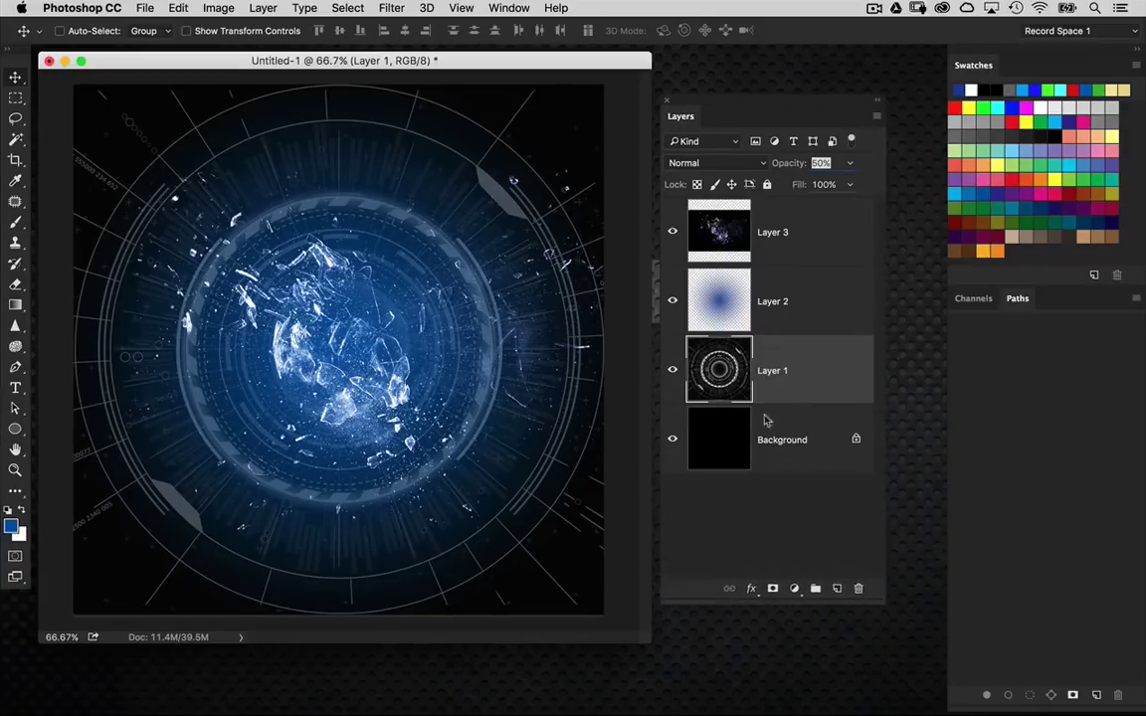
Add a layer mask to the HUD graphic layer and fade its lower-left and upper-left areas with black radial foreground-to-transparent gradients
{"action": "left_click", "coordinate": [772, 588]}
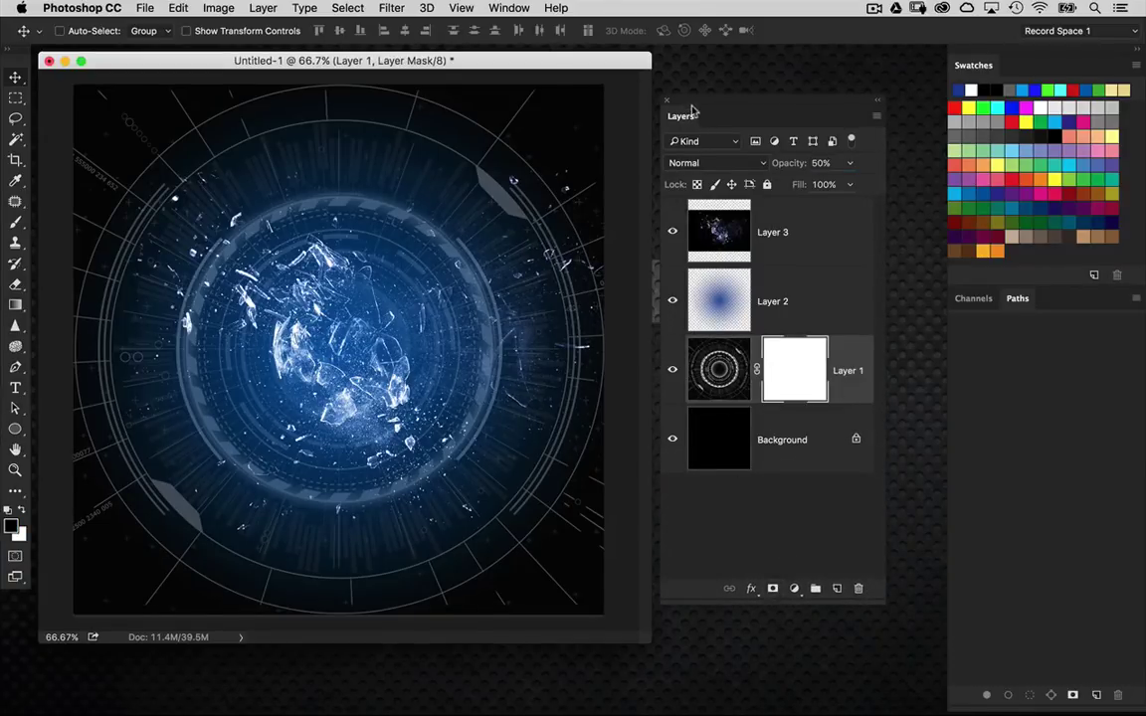
{"action": "left_click_drag", "start_coordinate": [691, 110], "coordinate": [717, 110]}
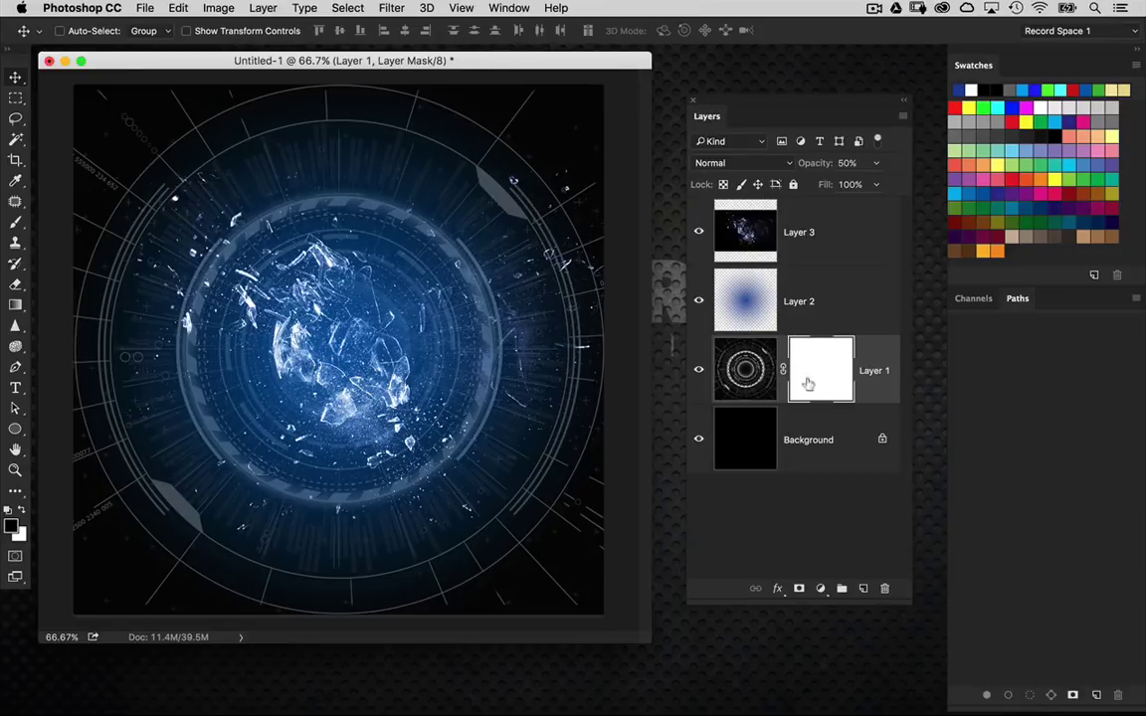
{"action": "left_click", "coordinate": [17, 304]}
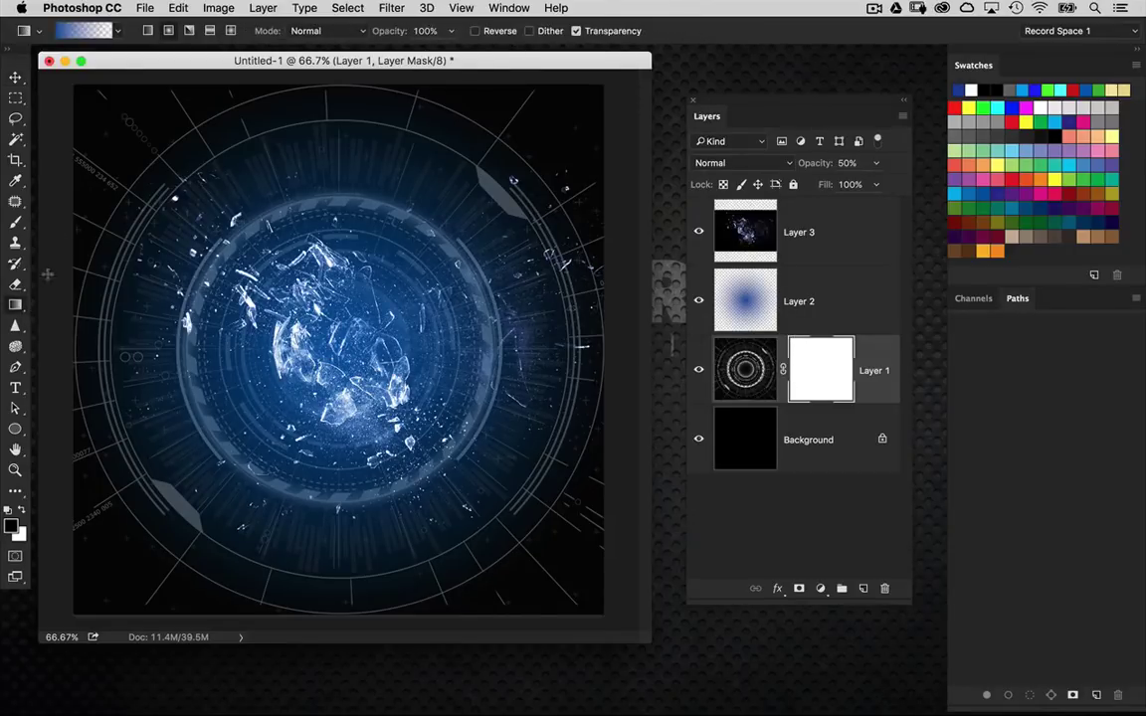
{"action": "left_click", "coordinate": [24, 306]}
{"action": "left_click", "coordinate": [70, 304]}
{"action": "left_click_drag", "start_coordinate": [121, 503], "coordinate": [188, 344]}
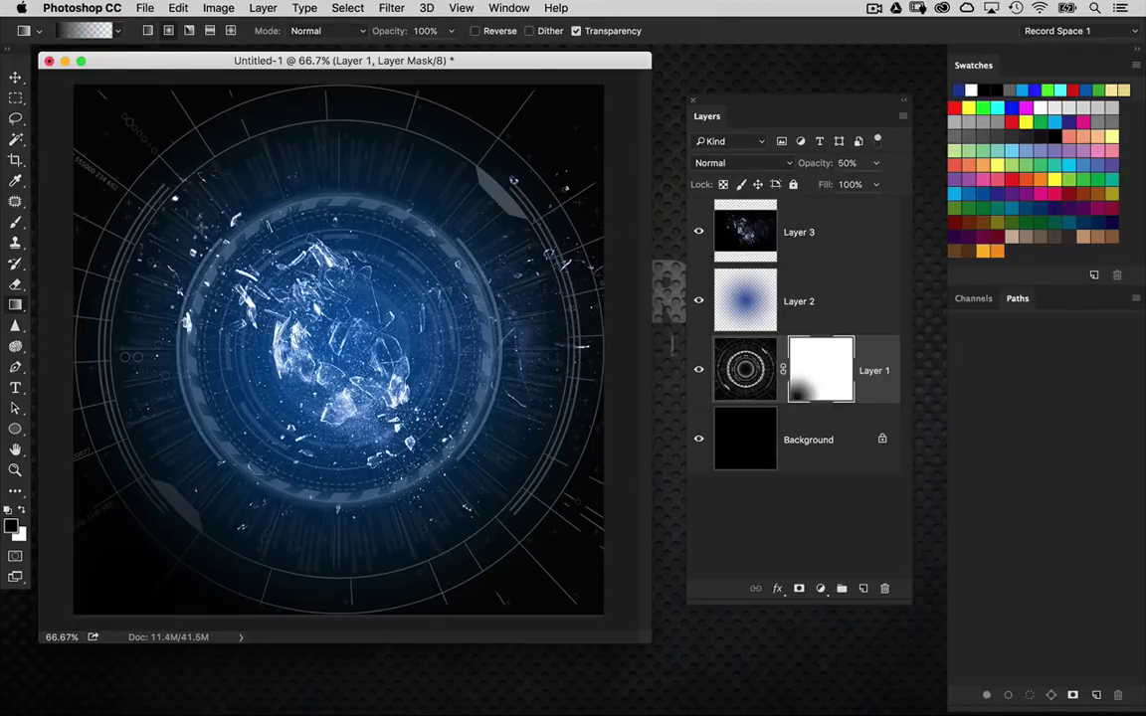
{"action": "left_click_drag", "start_coordinate": [77, 228], "coordinate": [152, 321]}
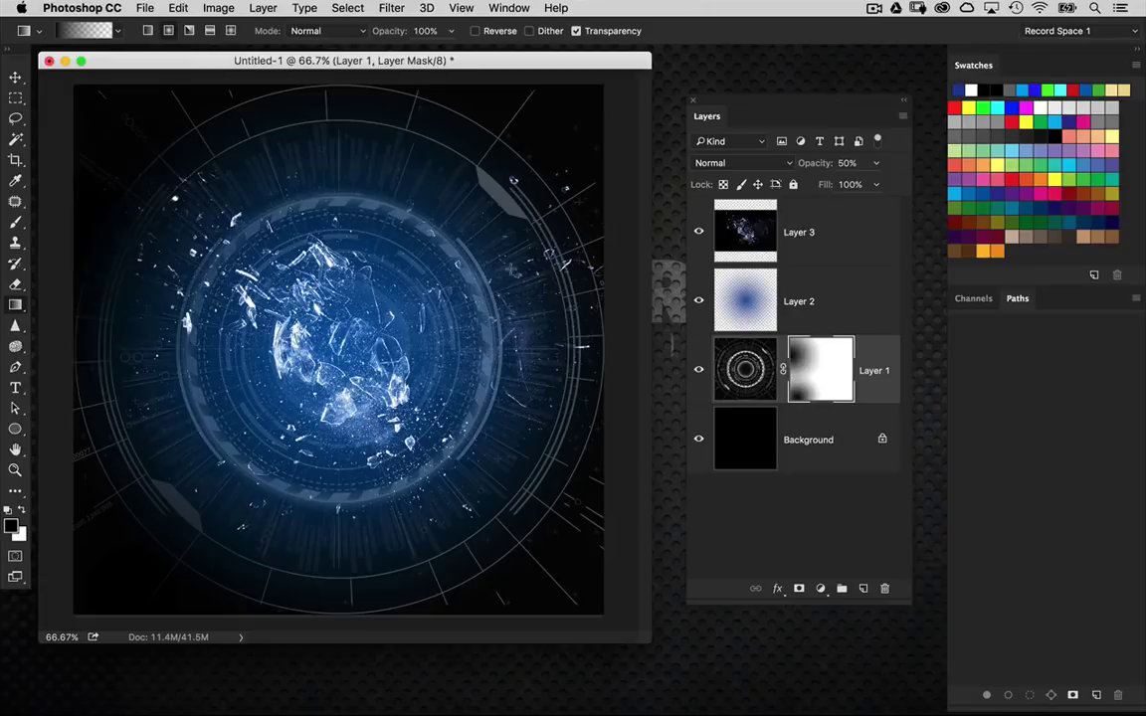
Fade the HUD graphic's lower-right and upper-right areas in the mask with black radial gradients, redoing the upper-right one closer to the corner
{"action": "left_click_drag", "start_coordinate": [548, 527], "coordinate": [462, 448]}
{"action": "left_click_drag", "start_coordinate": [493, 157], "coordinate": [430, 211]}
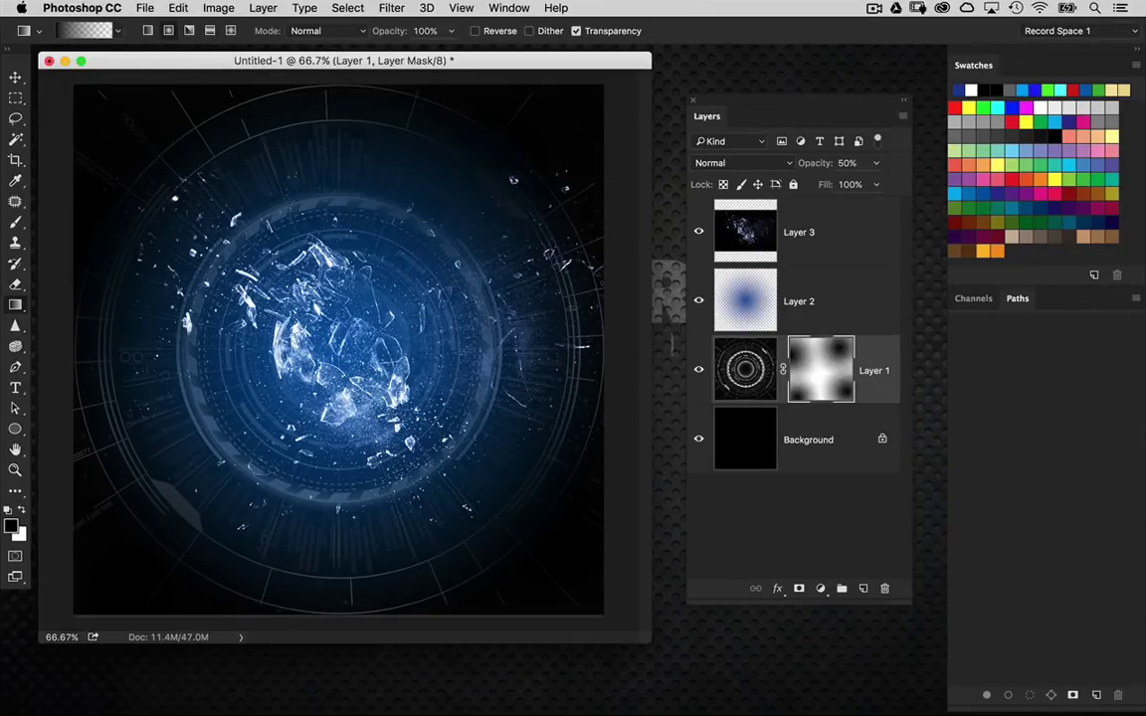
{"action": "key", "text": "super+z"}
{"action": "left_click_drag", "start_coordinate": [537, 115], "coordinate": [434, 230]}
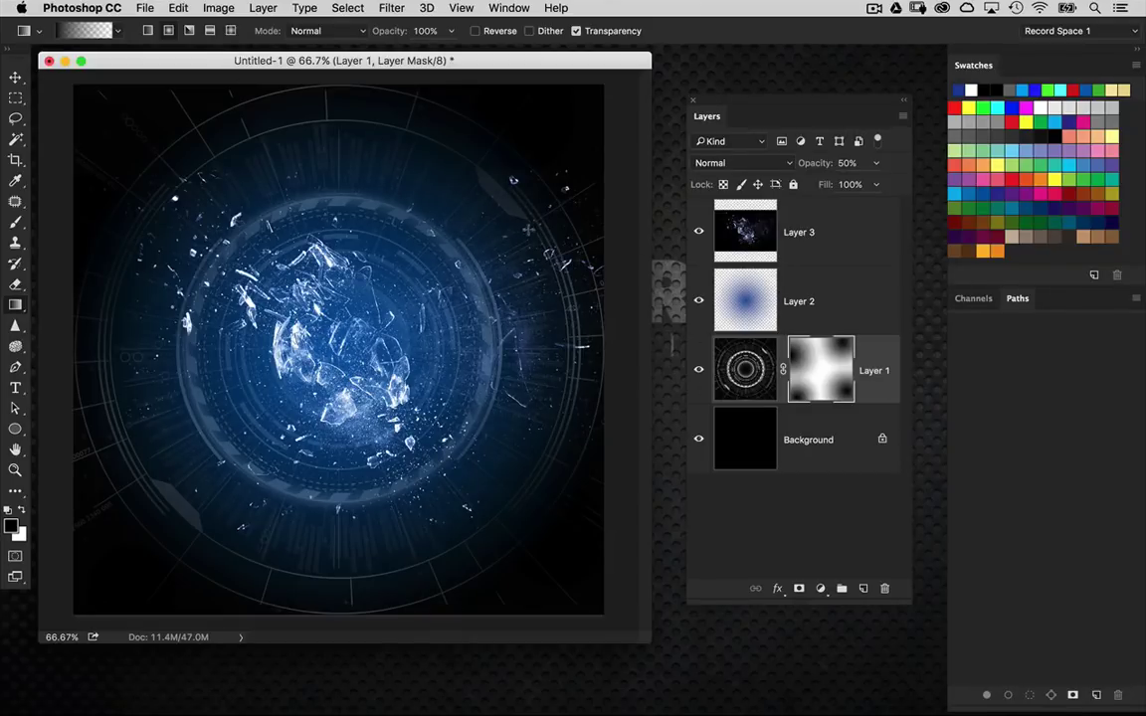
Select the glass layer and fit the document window closely around the canvas
{"action": "left_click", "coordinate": [779, 233]}
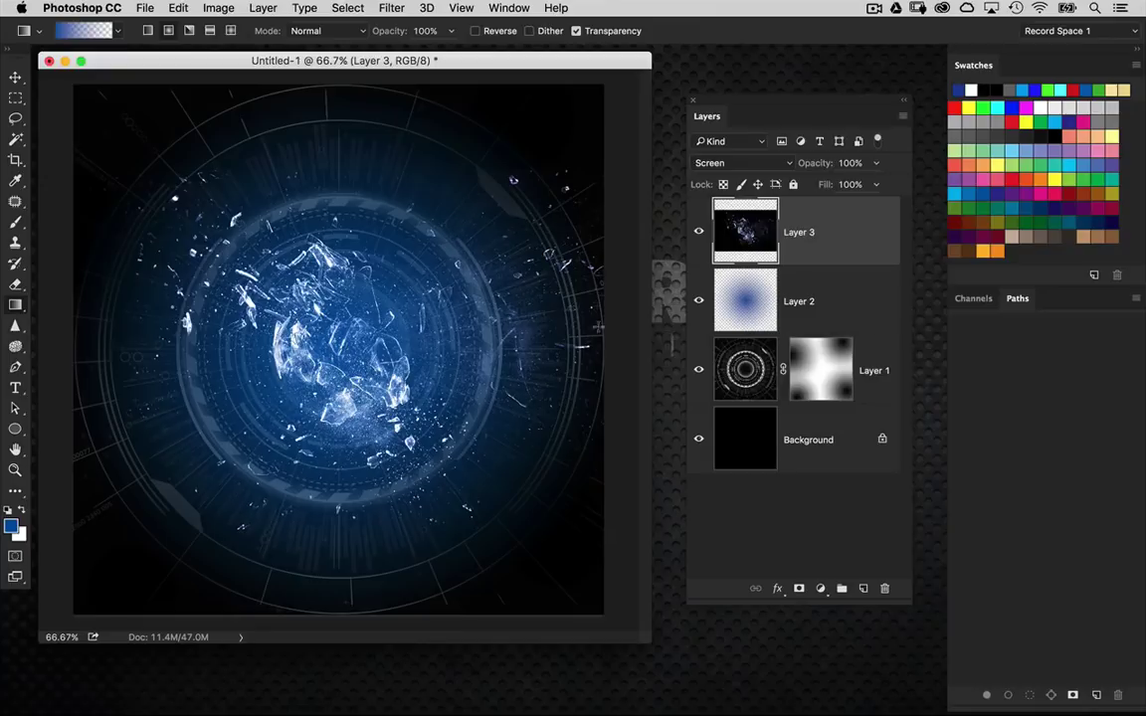
{"action": "key", "text": "super+minus"}
{"action": "key", "text": "super+equal"}
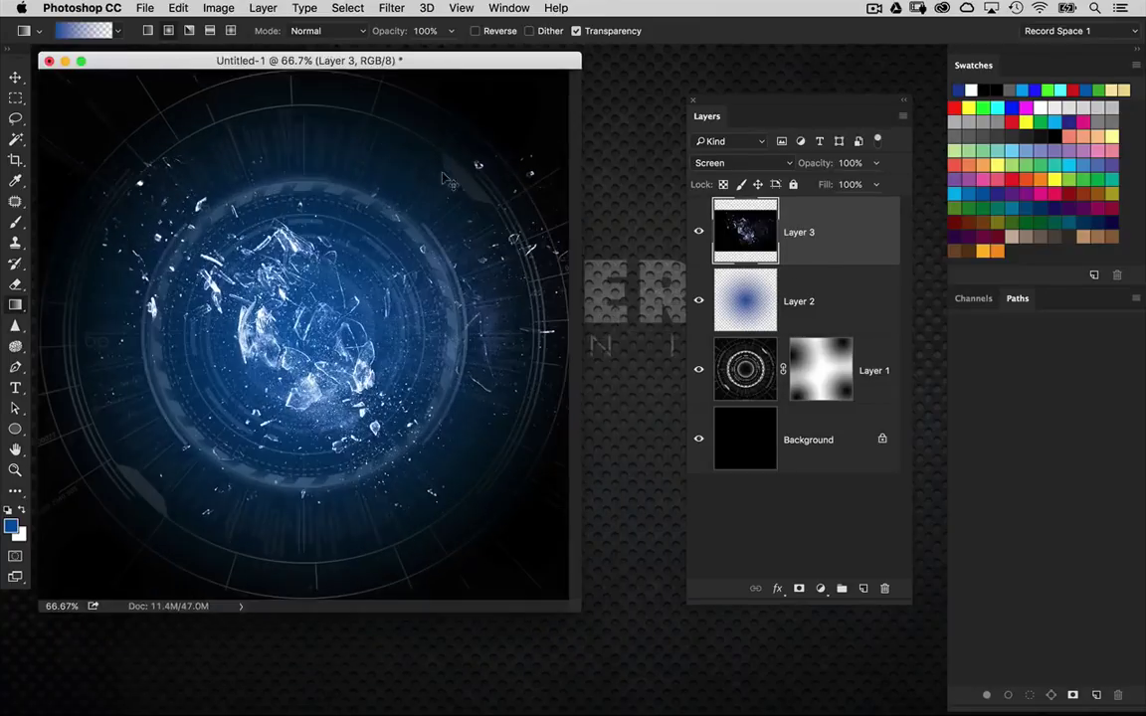
Enlarge the document window around the canvas, shift the Layers panel aside and add a new layer above the glass
{"action": "left_click_drag", "start_coordinate": [580, 610], "coordinate": [737, 675]}
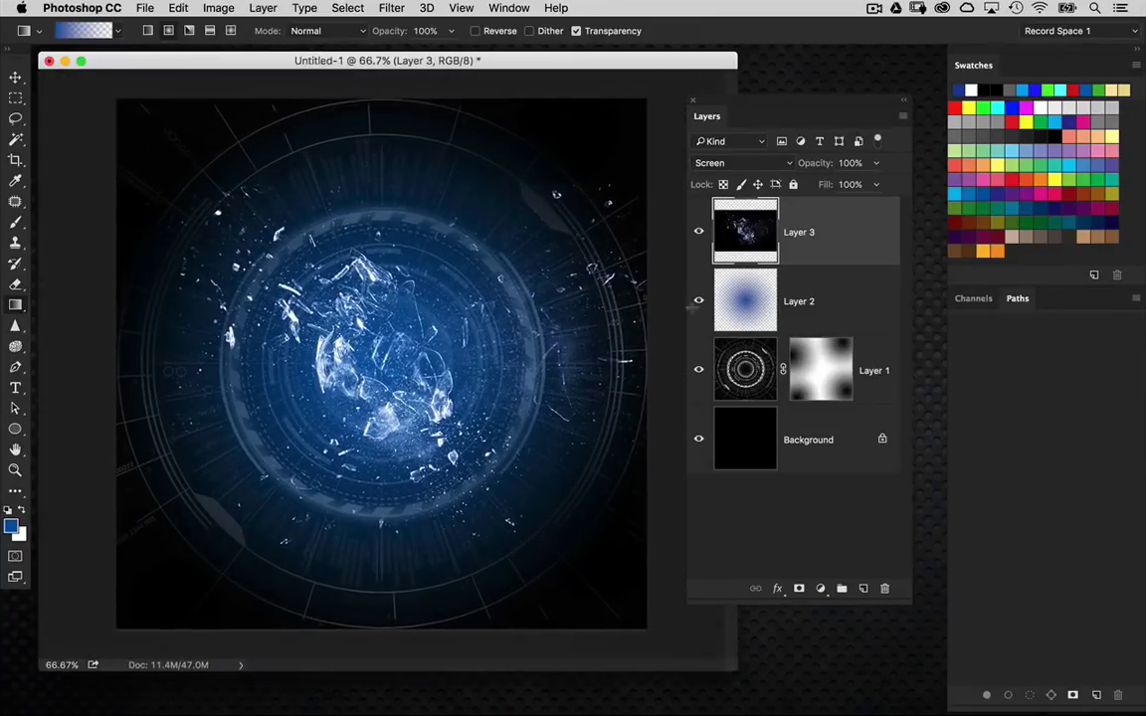
{"action": "left_click_drag", "start_coordinate": [759, 102], "coordinate": [797, 103]}
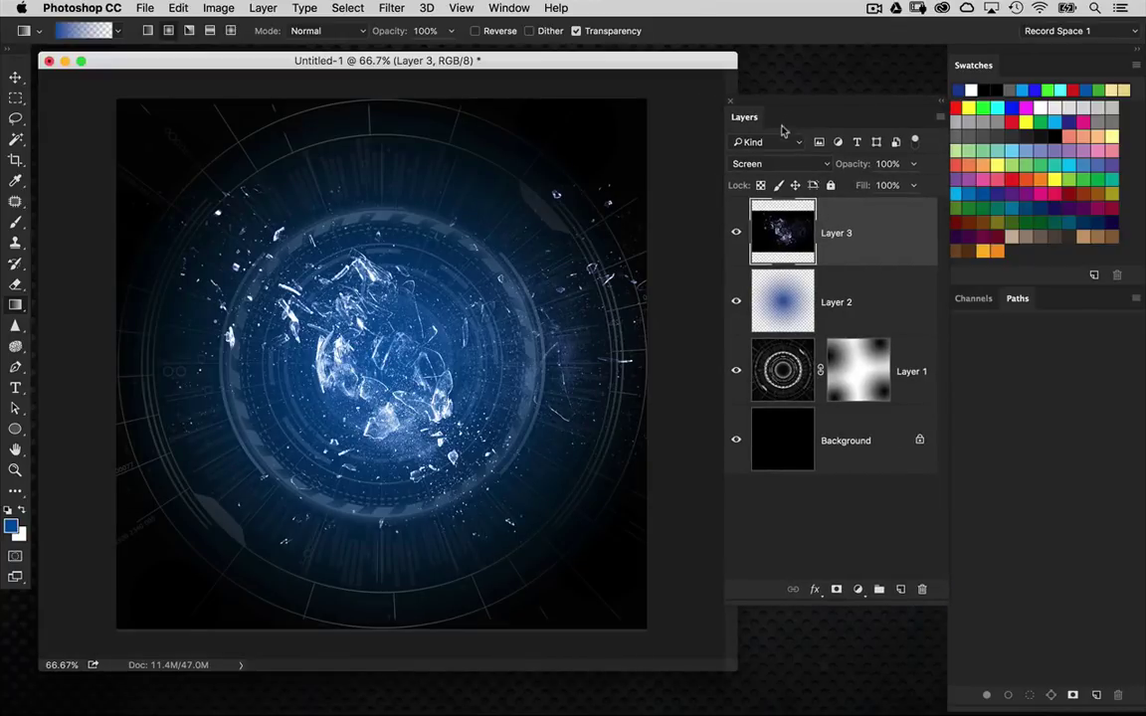
{"action": "left_click", "coordinate": [899, 589]}
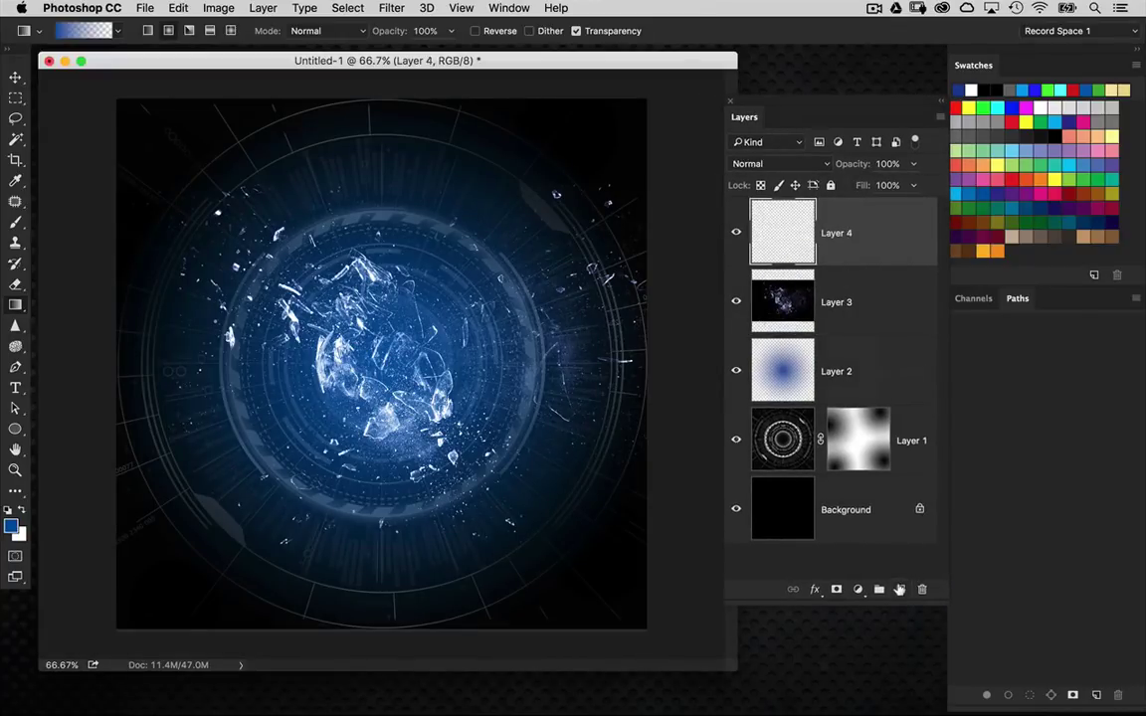
Load the Particle Effect 2 brush preset, enlarge it to 1100 px and choose a dark blue foreground swatch
{"action": "left_click", "coordinate": [15, 222]}
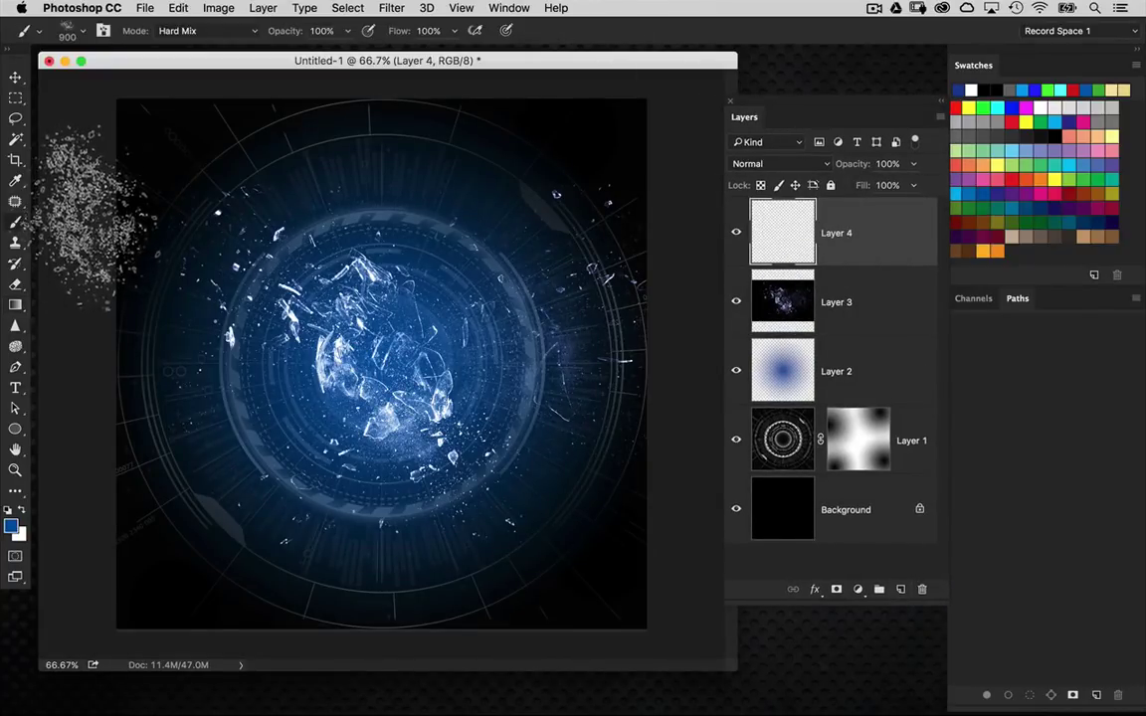
{"action": "left_click", "coordinate": [37, 34]}
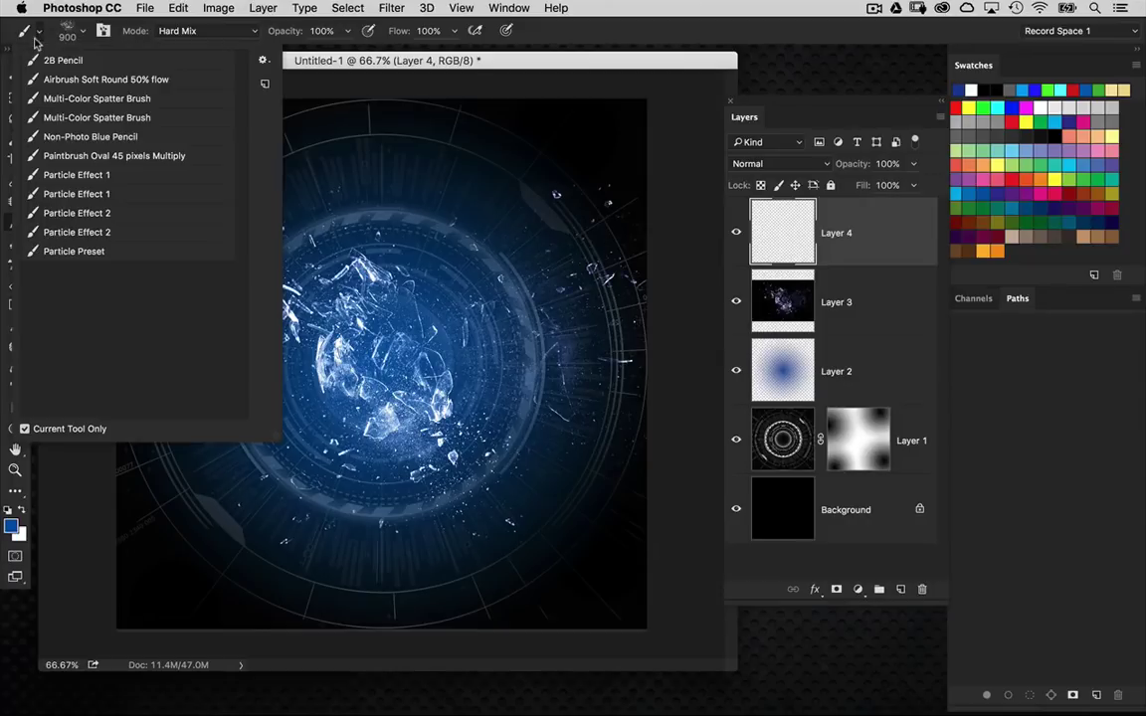
{"action": "left_click", "coordinate": [91, 232]}
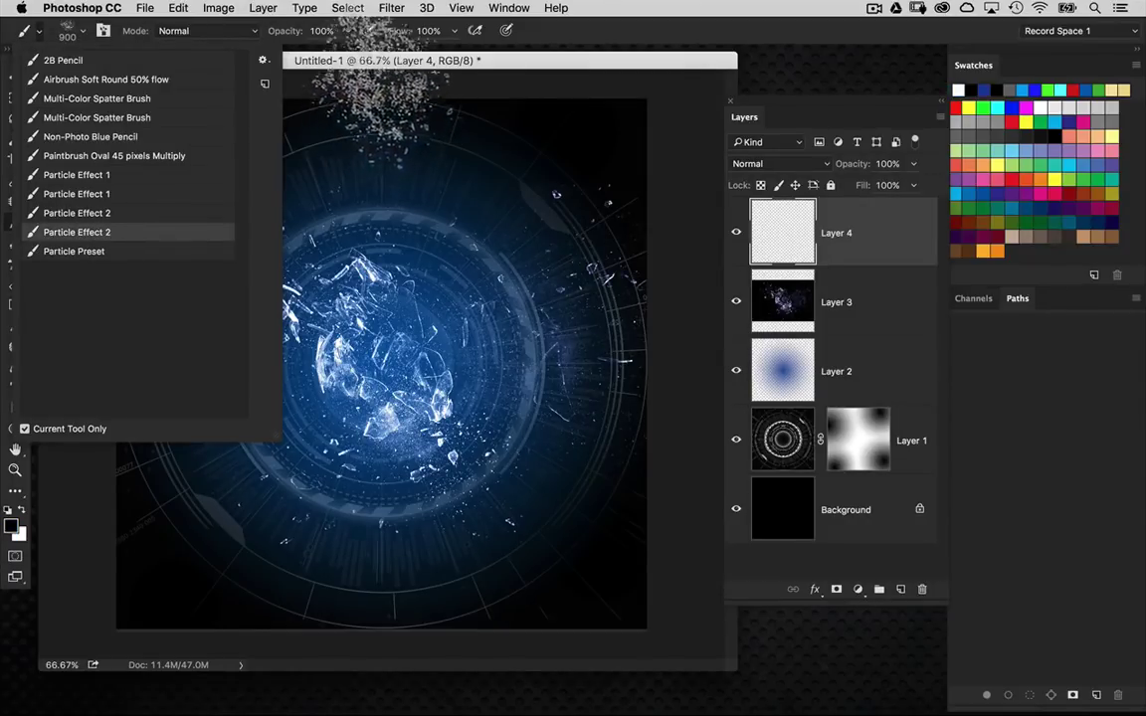
{"action": "left_click", "coordinate": [383, 66]}
{"action": "key", "text": "bracketright"}
{"action": "key", "text": "bracketright"}
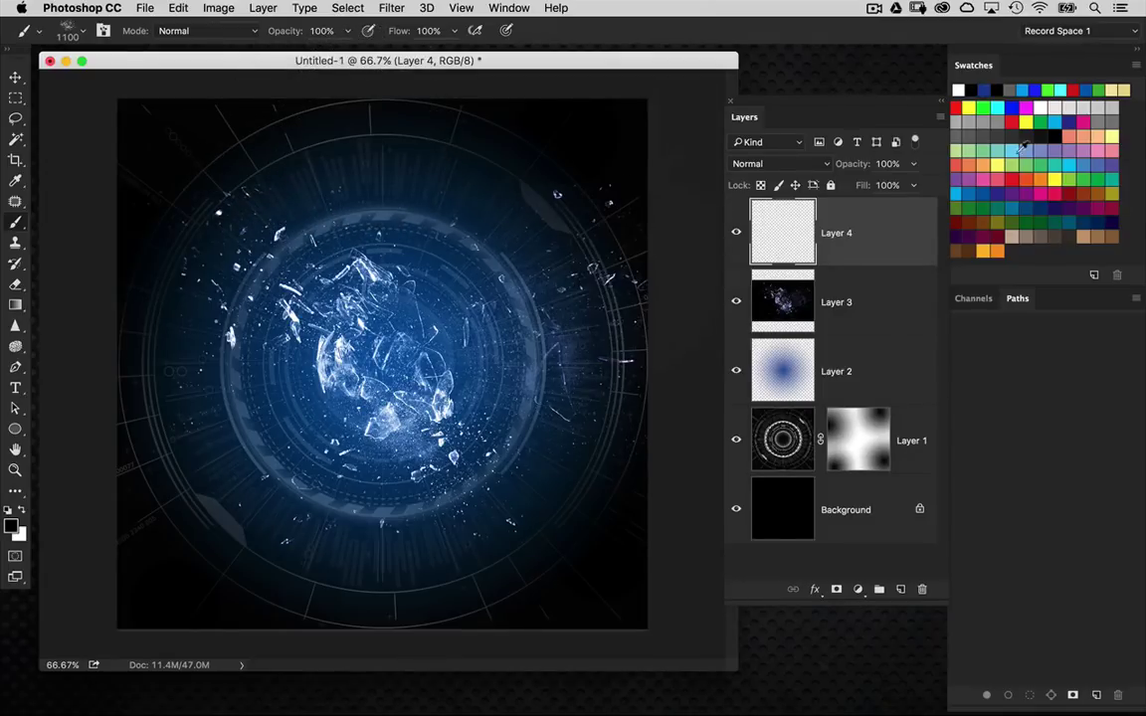
{"action": "left_click", "coordinate": [973, 191]}
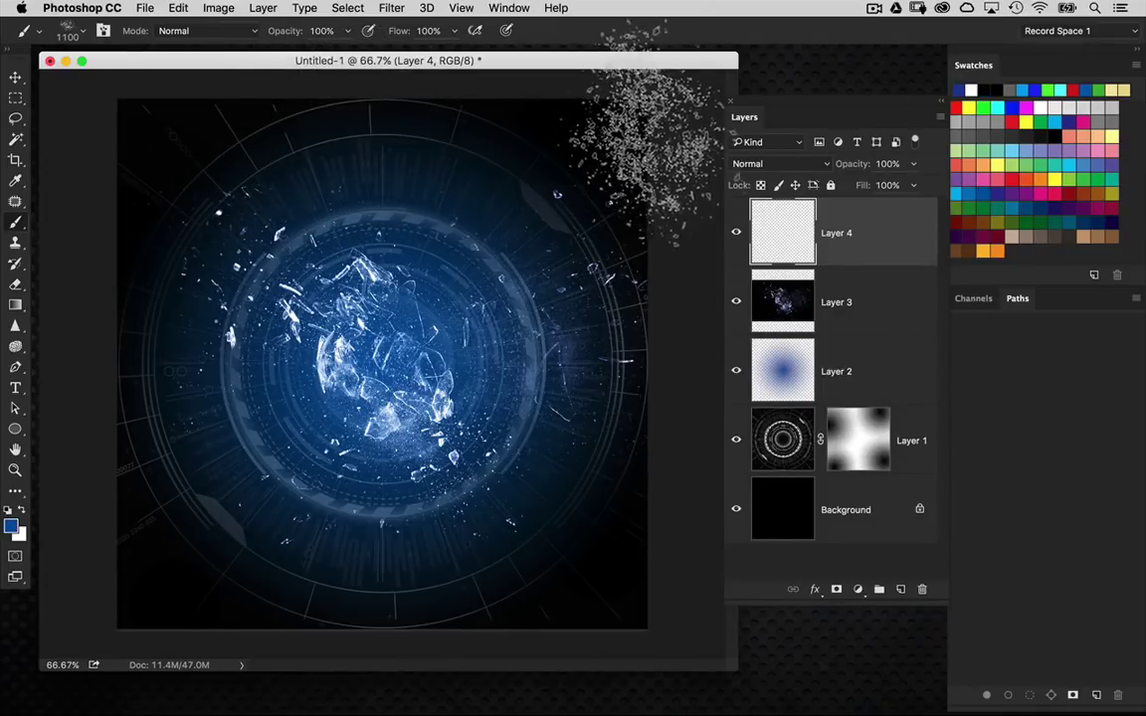
Try a particle stroke at the canvas's upper-right corner, undo it and enlarge the brush to 1700 px
{"action": "left_click_drag", "start_coordinate": [636, 119], "coordinate": [557, 140]}
{"action": "key", "text": "ctrl+z"}
{"action": "key", "text": "bracketright"}
{"action": "key", "text": "bracketright"}
{"action": "key", "text": "bracketright"}
{"action": "key", "text": "bracketright"}
{"action": "key", "text": "bracketright"}
{"action": "key", "text": "bracketright"}
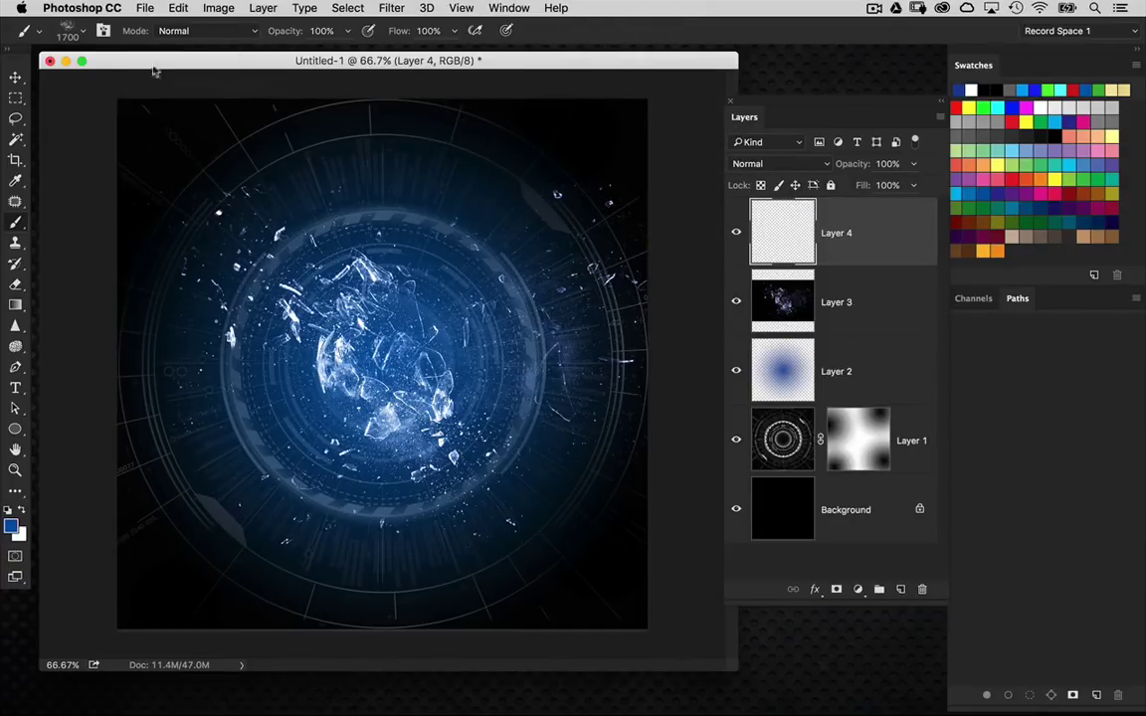
Set the particle brush tip to 1688 px with 101% spacing and move the brush settings away from the upper canvas
{"action": "left_click", "coordinate": [102, 31]}
{"action": "left_click_drag", "start_coordinate": [382, 440], "coordinate": [422, 440]}
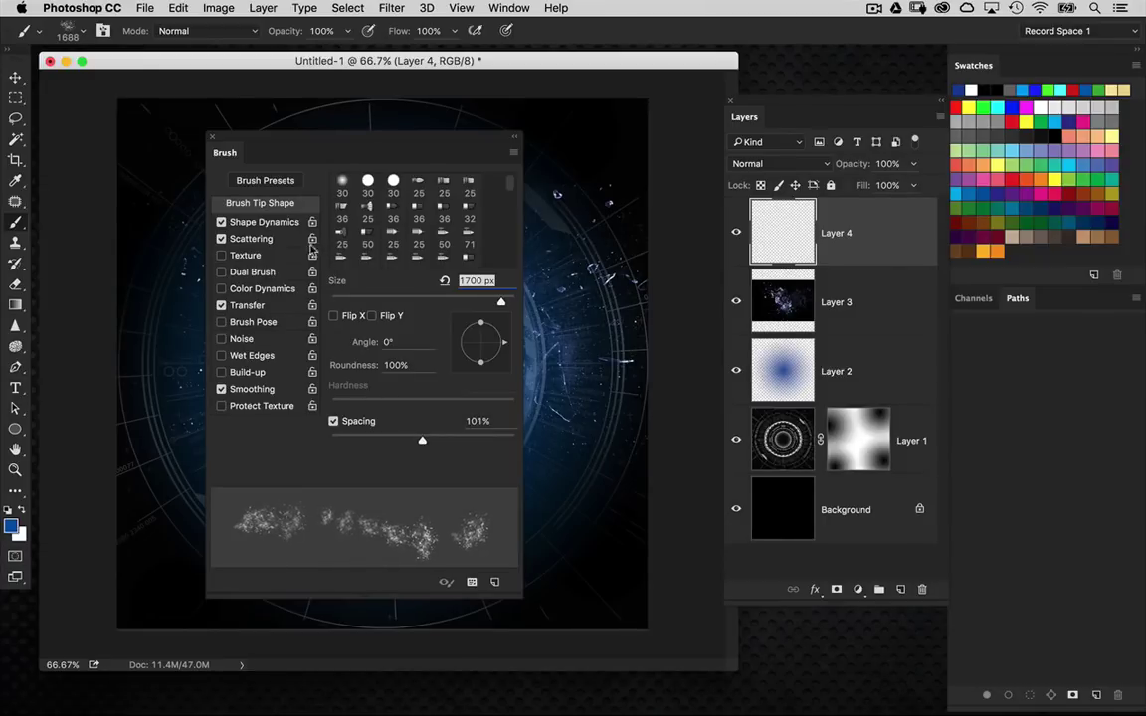
{"action": "left_click_drag", "start_coordinate": [342, 141], "coordinate": [309, 150]}
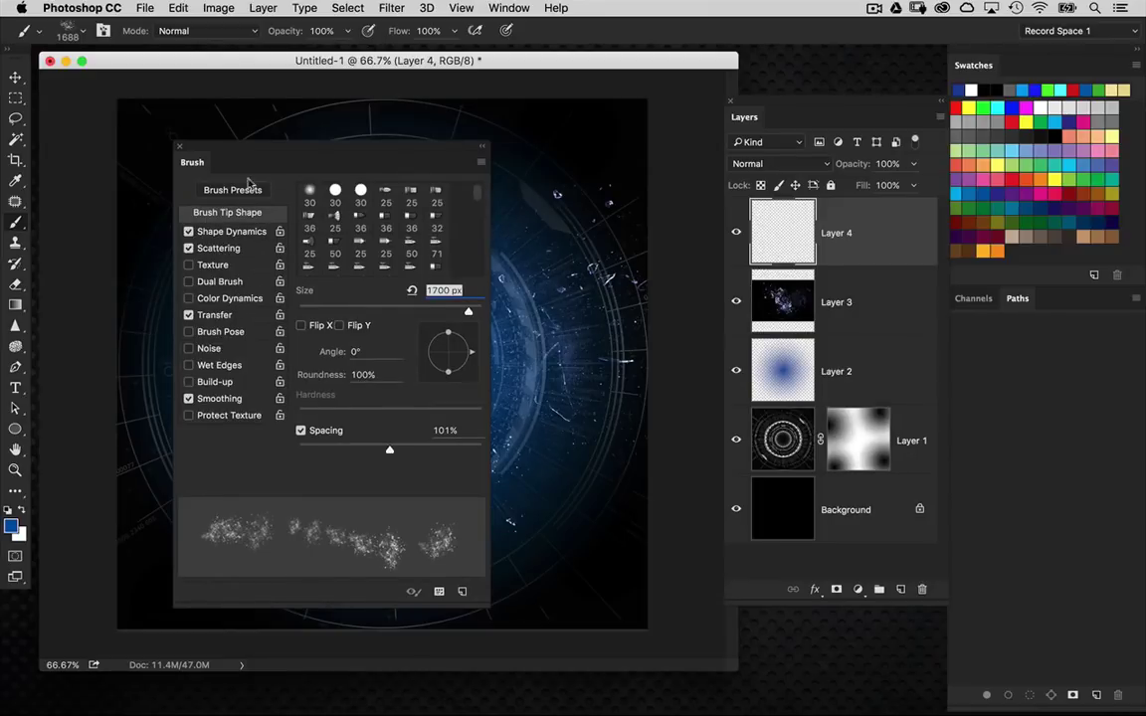
{"action": "mouse_move", "coordinate": [250, 152]}
{"action": "left_mouse_down"}
{"action": "mouse_move", "coordinate": [237, 162]}
{"action": "mouse_move", "coordinate": [190, 442]}
{"action": "left_mouse_up"}
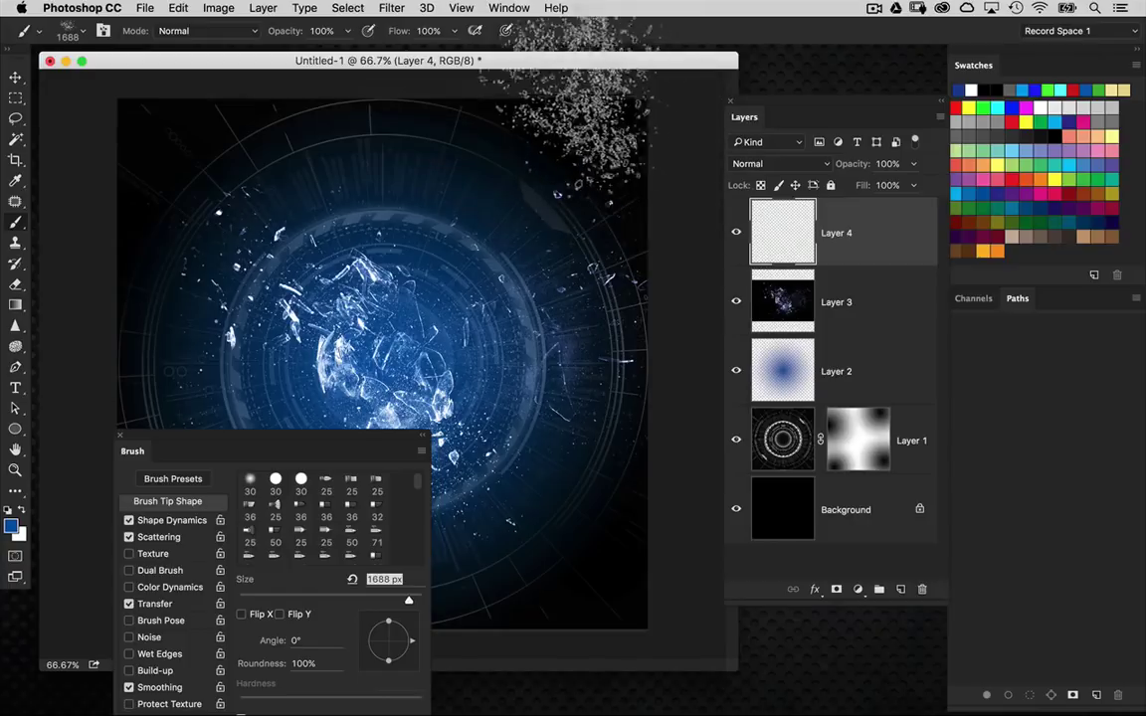
Scatter blue particles around the canvas corners on the new layer, with extra room in the document window around the canvas
{"action": "key", "text": "super+minus"}
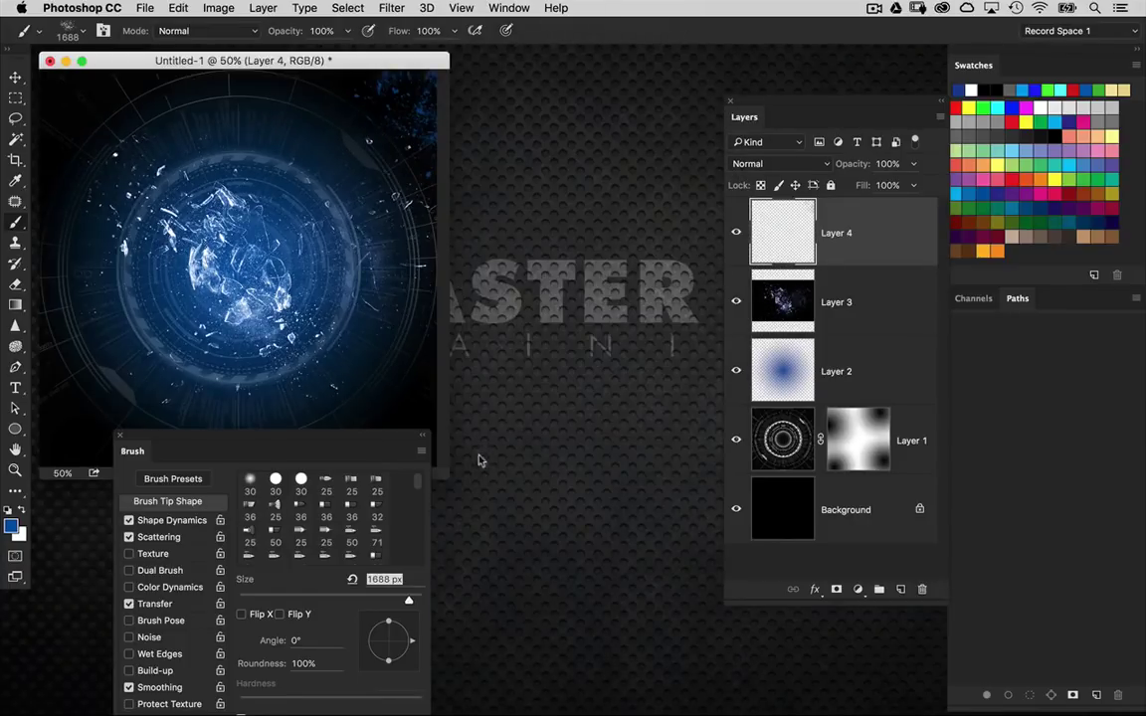
{"action": "left_click_drag", "start_coordinate": [405, 439], "coordinate": [388, 617]}
{"action": "left_click_drag", "start_coordinate": [447, 480], "coordinate": [716, 623]}
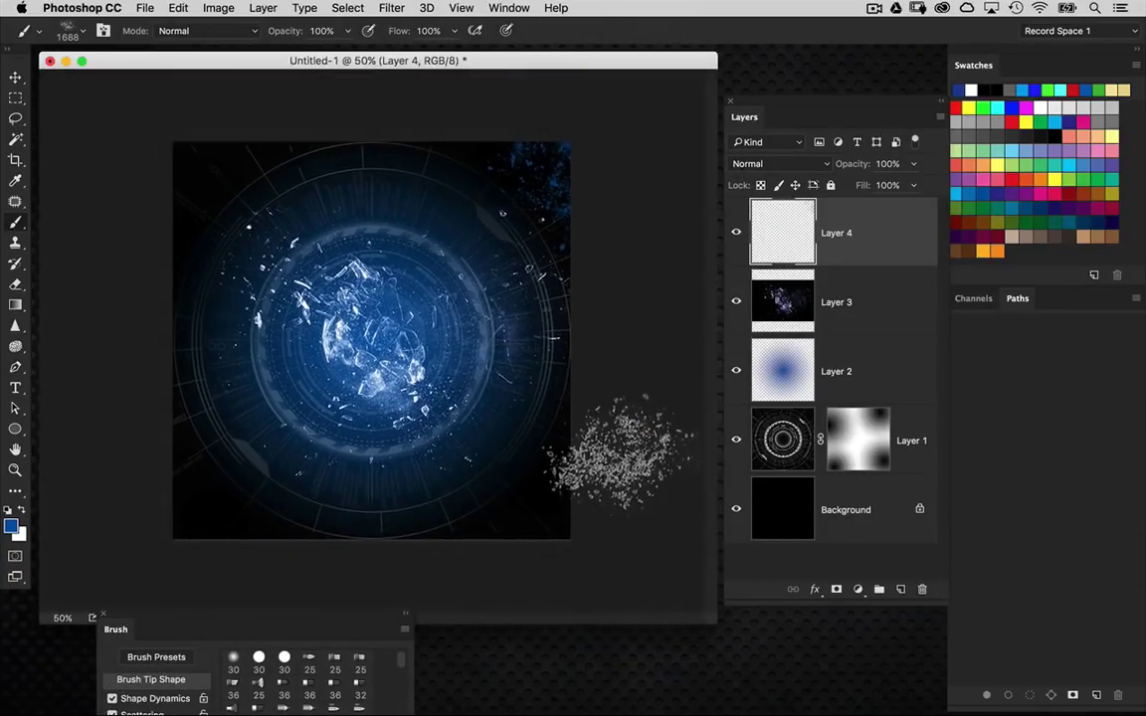
{"action": "mouse_move", "coordinate": [510, 598]}
{"action": "left_mouse_down"}
{"action": "mouse_move", "coordinate": [393, 557]}
{"action": "mouse_move", "coordinate": [295, 558]}
{"action": "mouse_move", "coordinate": [155, 522]}
{"action": "mouse_move", "coordinate": [119, 468]}
{"action": "mouse_move", "coordinate": [135, 458]}
{"action": "mouse_move", "coordinate": [120, 263]}
{"action": "mouse_move", "coordinate": [145, 159]}
{"action": "mouse_move", "coordinate": [317, 92]}
{"action": "left_mouse_up"}
{"action": "left_click", "coordinate": [265, 157]}
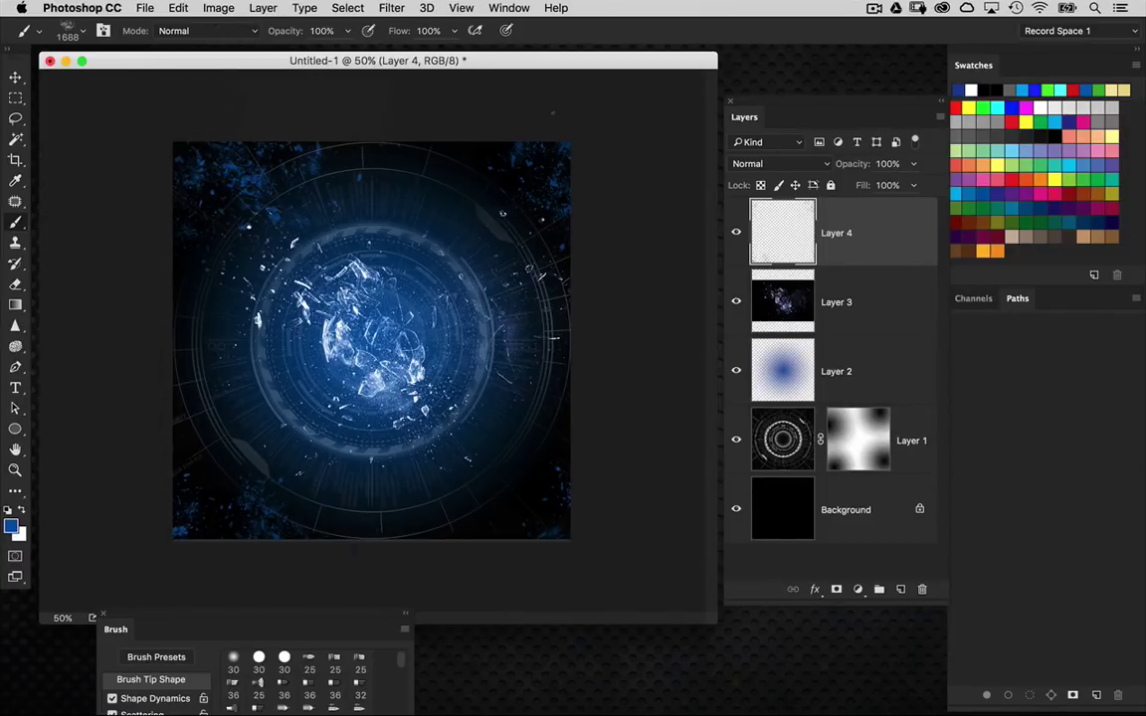
Undo the last particle stroke and scatter more blue particles along the canvas's top, left and bottom edges
{"action": "key", "text": "super+z"}
{"action": "left_click_drag", "start_coordinate": [458, 525], "coordinate": [388, 512]}
{"action": "mouse_move", "coordinate": [228, 478]}
{"action": "left_mouse_down"}
{"action": "mouse_move", "coordinate": [144, 285]}
{"action": "mouse_move", "coordinate": [144, 299]}
{"action": "left_mouse_up"}
{"action": "key", "text": "bracketright"}
{"action": "key", "text": "bracketright"}
{"action": "key", "text": "bracketright"}
{"action": "key", "text": "bracketright"}
{"action": "key", "text": "bracketright"}
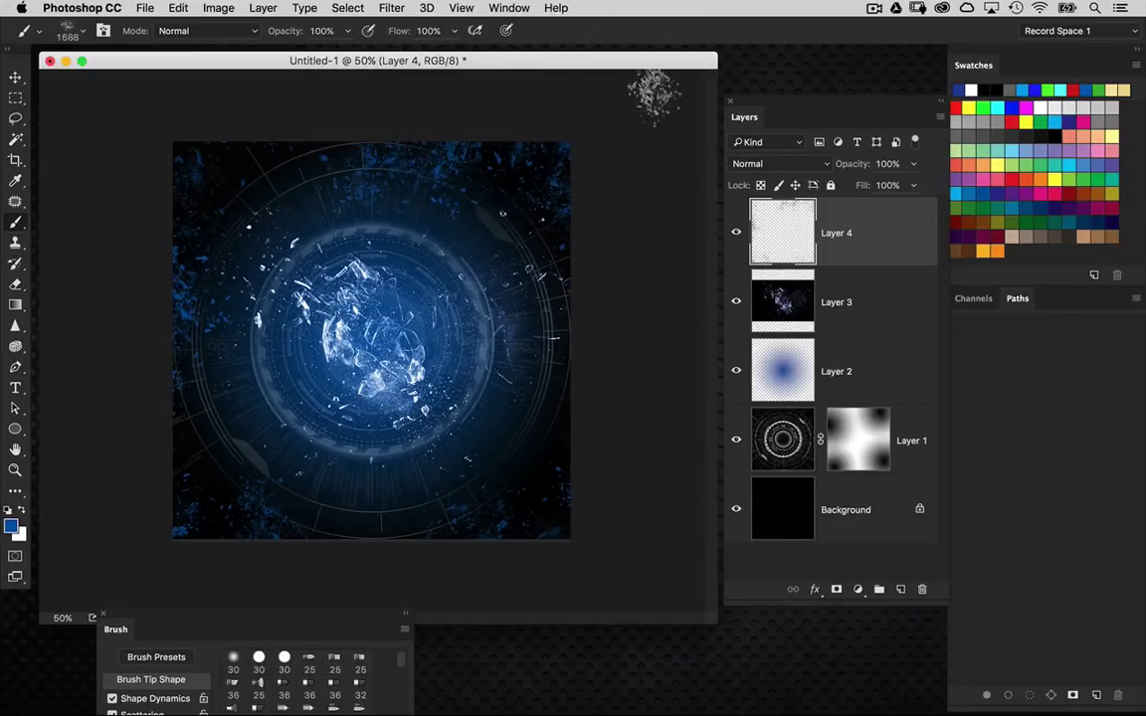
Set the particle layer's opacity to 75% and reposition the document window at 66.67% zoom
{"action": "key", "text": "super+equal"}
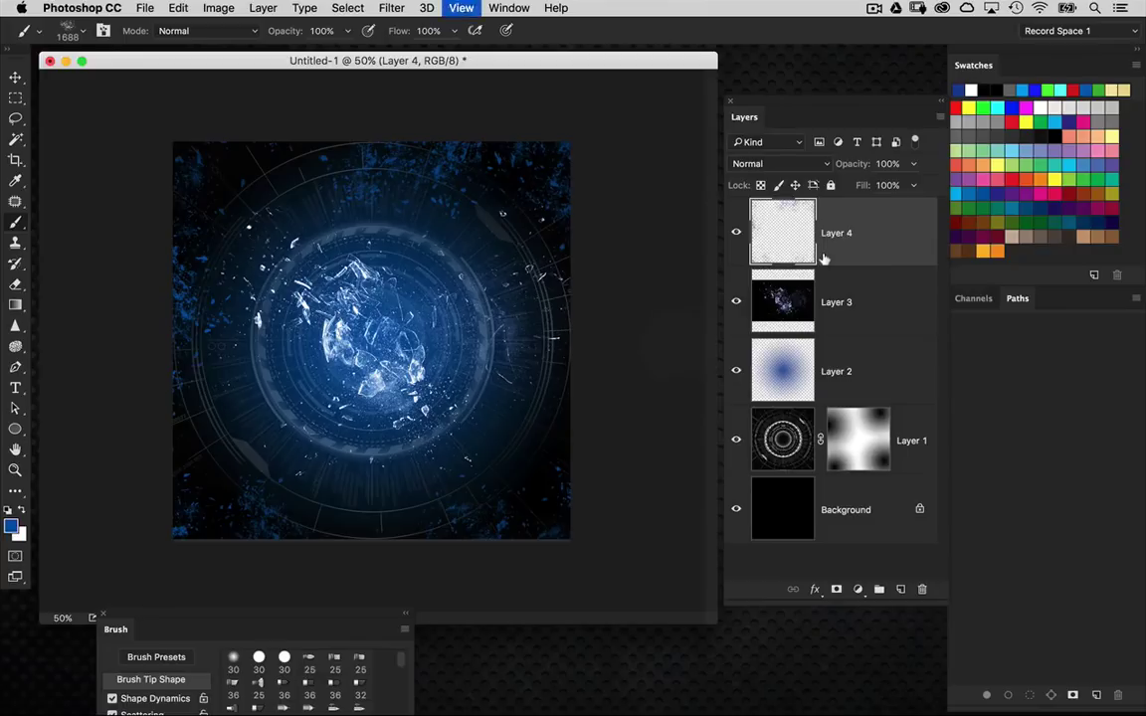
{"action": "left_click_drag", "start_coordinate": [580, 610], "coordinate": [718, 654]}
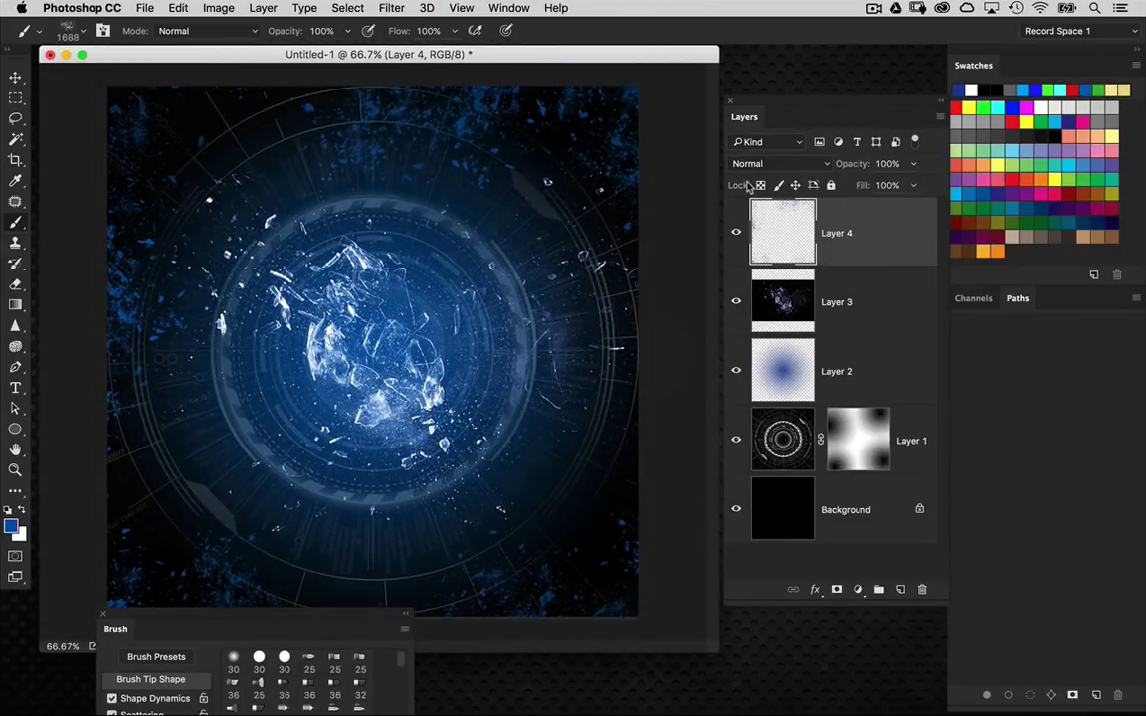
{"action": "left_click_drag", "start_coordinate": [848, 164], "coordinate": [838, 165]}
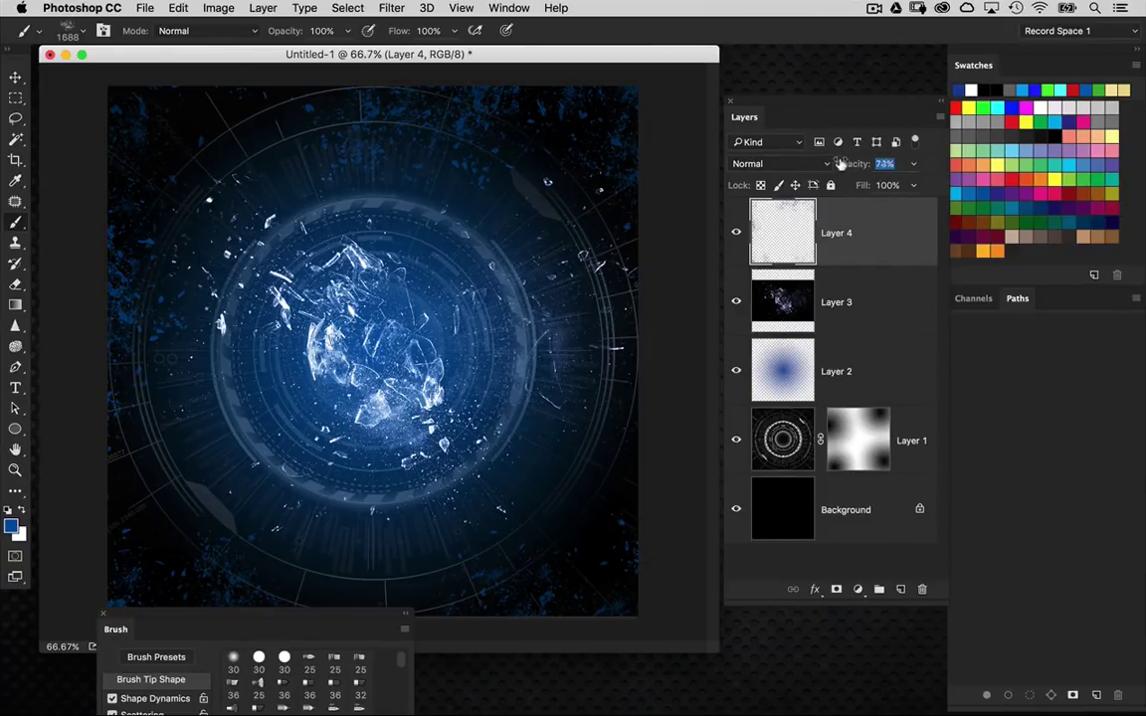
{"action": "type", "text": "92"}
{"action": "key", "text": "Return"}
{"action": "left_click_drag", "start_coordinate": [893, 164], "coordinate": [796, 146]}
{"action": "type", "text": "75"}
{"action": "key", "text": "Return"}
{"action": "left_click_drag", "start_coordinate": [289, 614], "coordinate": [307, 657]}
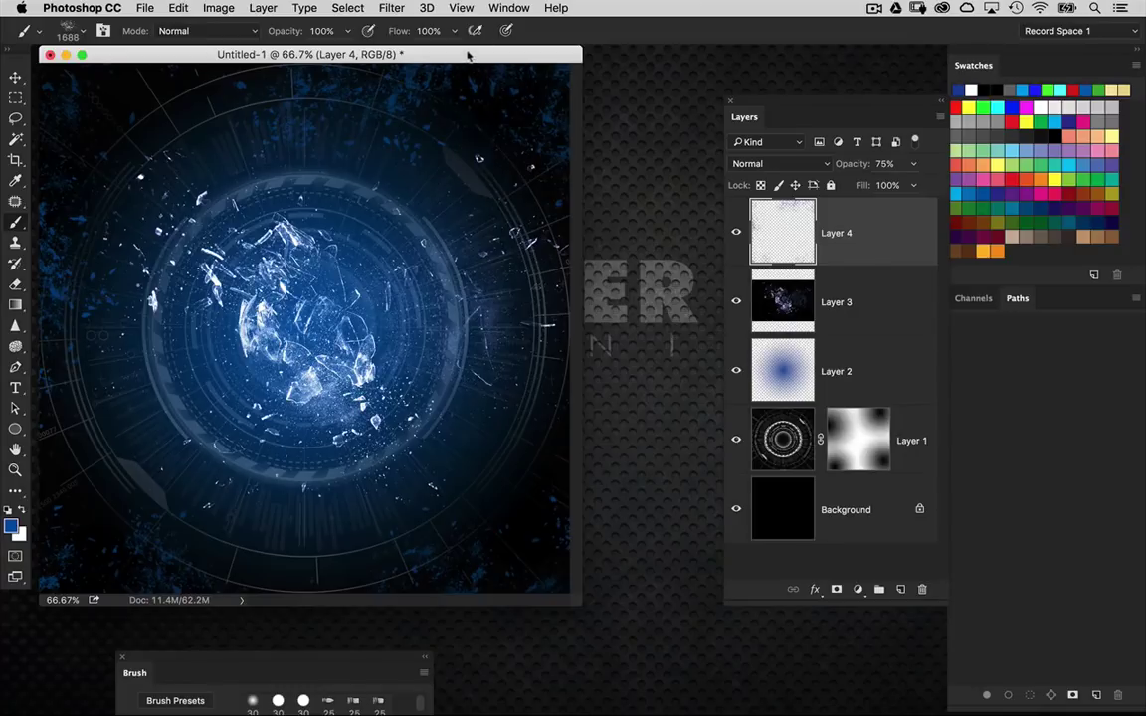
{"action": "left_click_drag", "start_coordinate": [468, 51], "coordinate": [532, 68]}
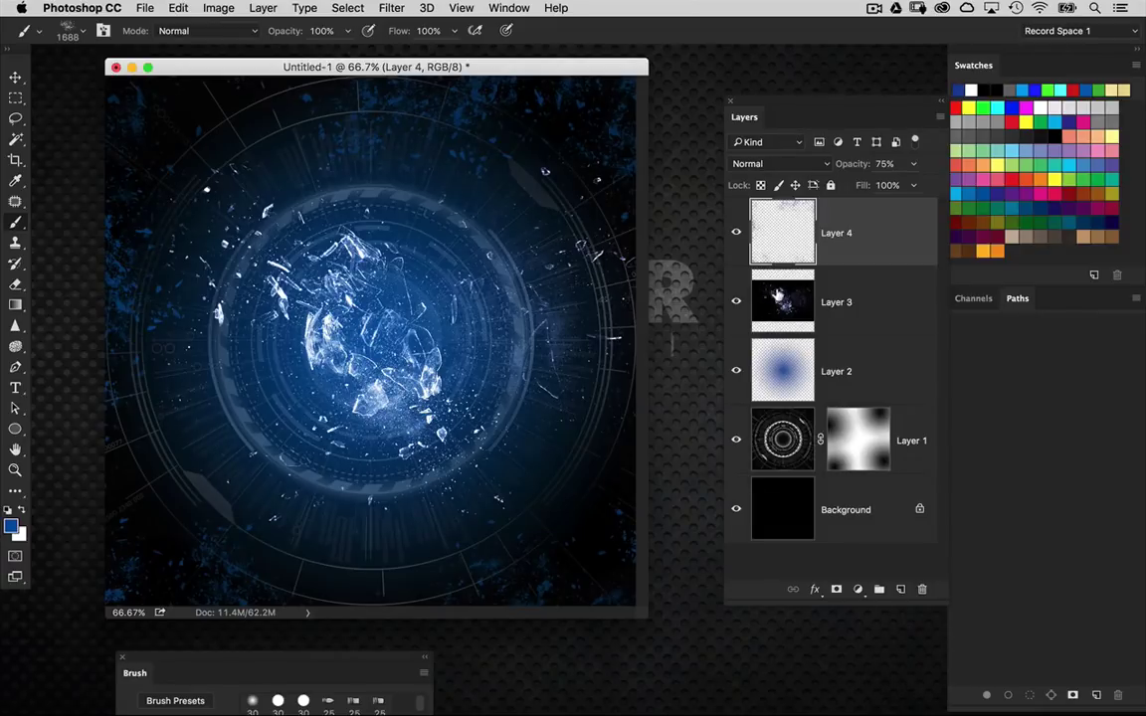
Set the glass layer's opacity to 90% and bring the Layers panel closer to the document
{"action": "left_click", "coordinate": [776, 297]}
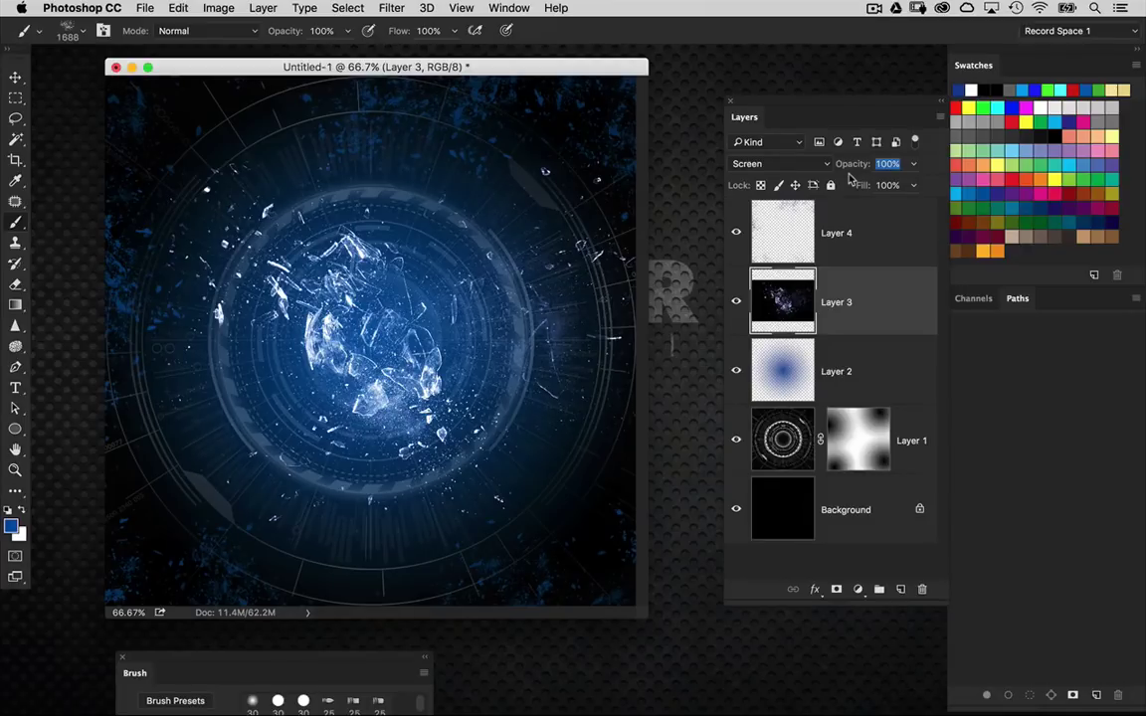
{"action": "type", "text": "90"}
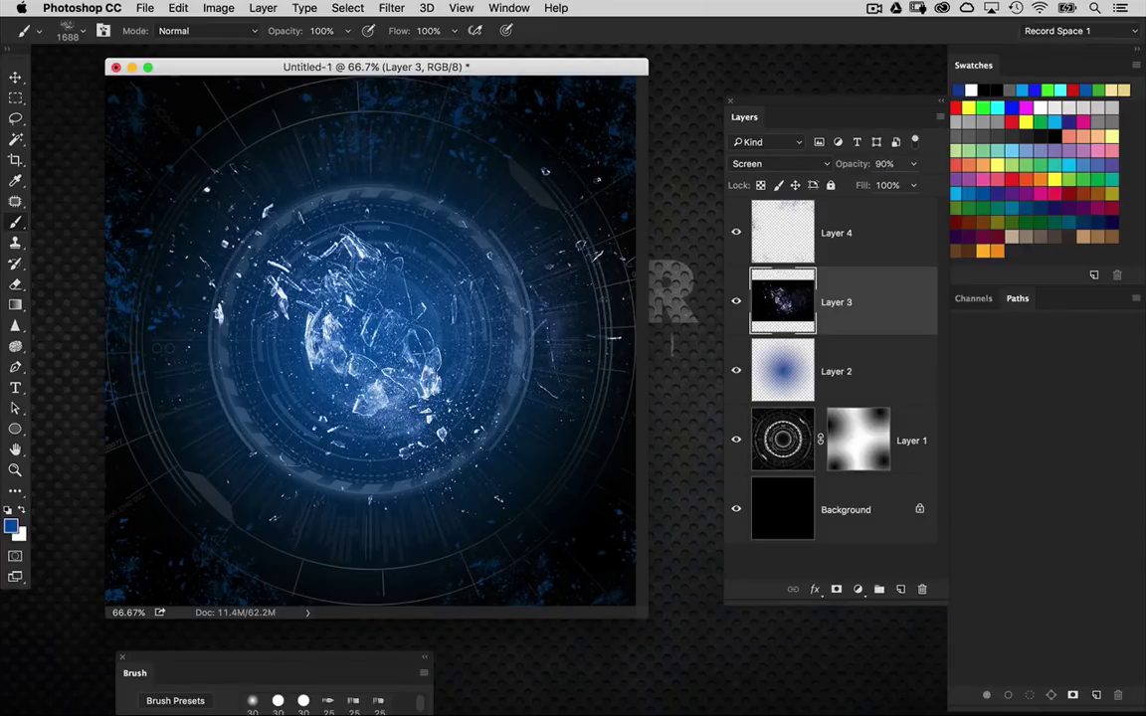
{"action": "left_click_drag", "start_coordinate": [782, 103], "coordinate": [746, 99]}
{"action": "left_click_drag", "start_coordinate": [587, 66], "coordinate": [583, 66]}
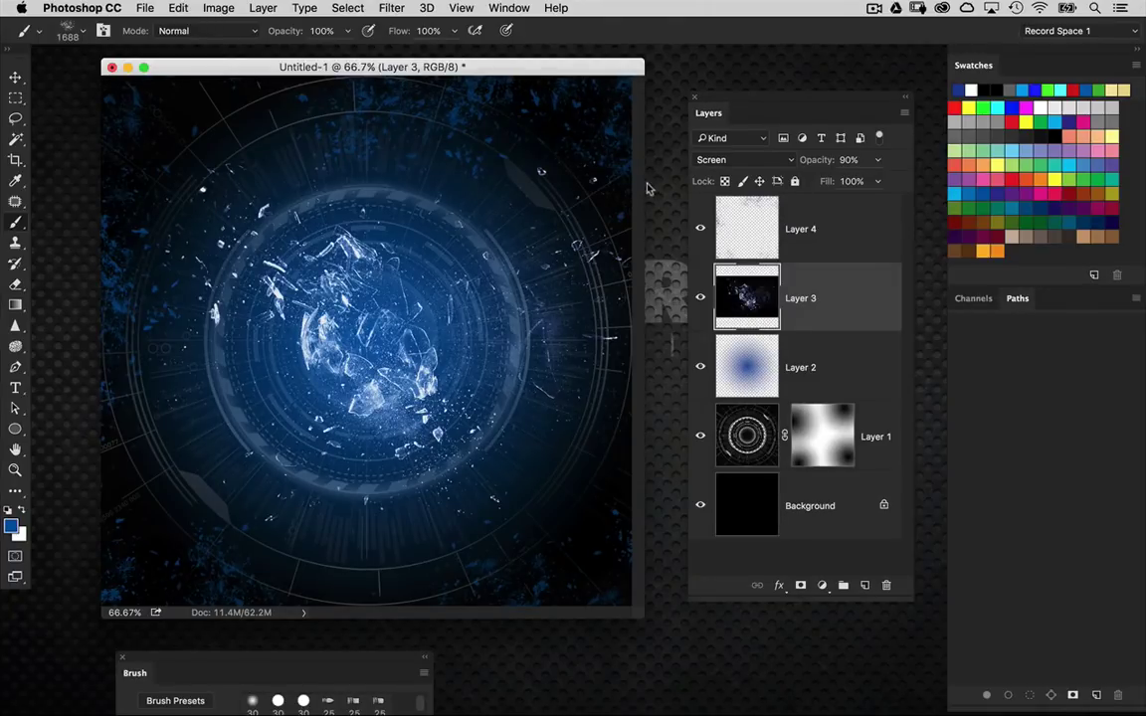
Toggle the HUD graphic, blue glow, particle and glass layers off and on to examine what each contributes
{"action": "left_click", "coordinate": [701, 435]}
{"action": "left_click", "coordinate": [701, 434]}
{"action": "left_click", "coordinate": [701, 367]}
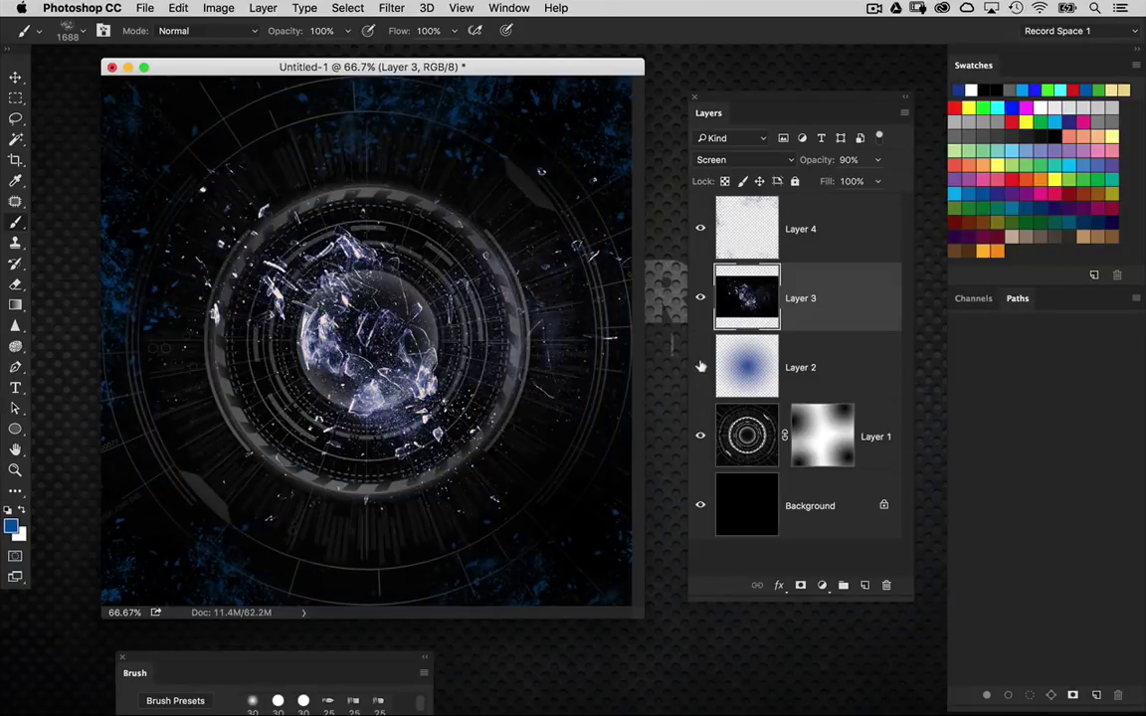
{"action": "left_click", "coordinate": [700, 367]}
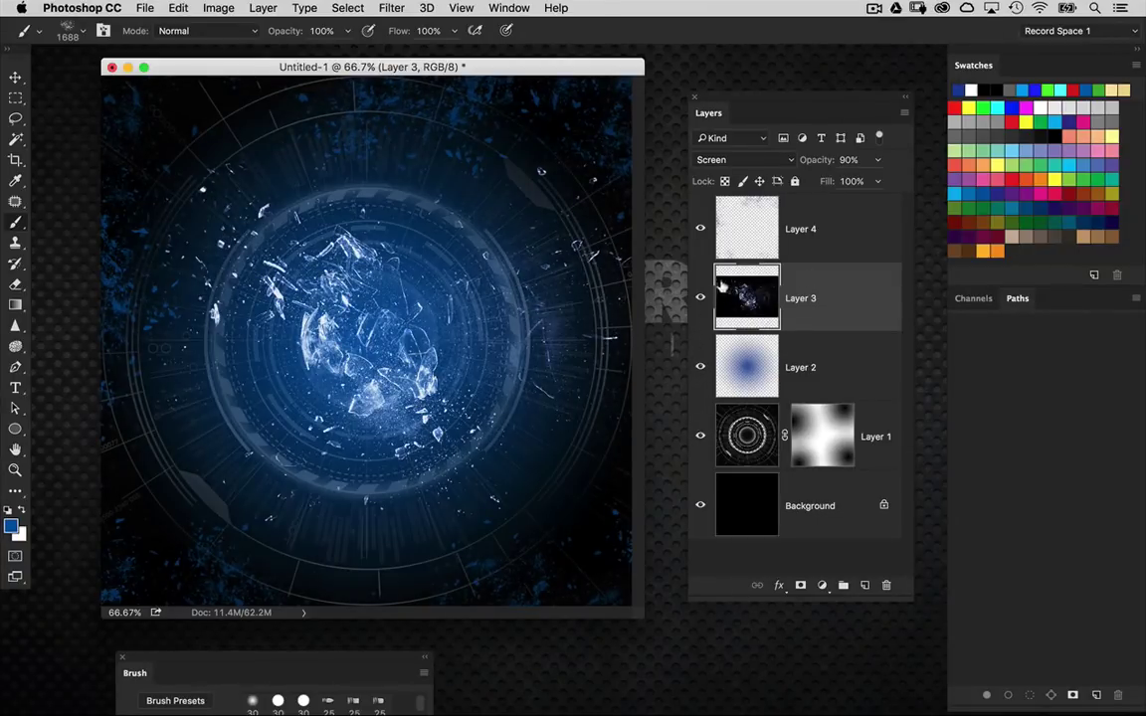
{"action": "left_click", "coordinate": [699, 229]}
{"action": "left_click", "coordinate": [700, 229]}
{"action": "left_click", "coordinate": [700, 298]}
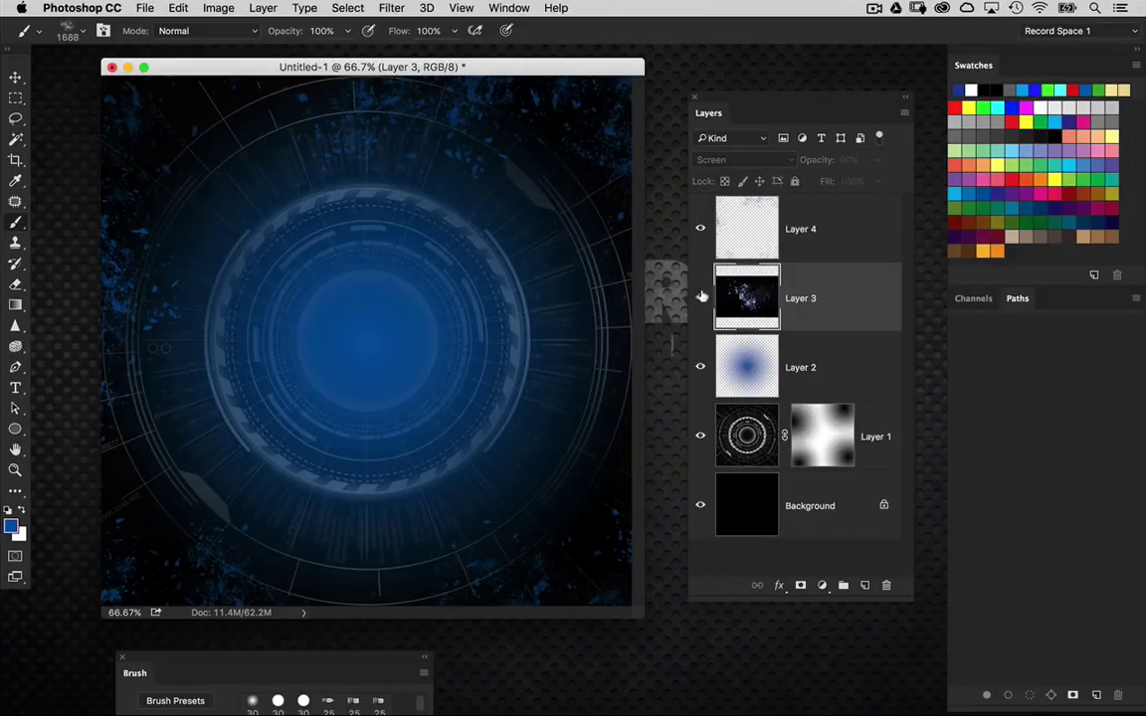
{"action": "left_click", "coordinate": [700, 297]}
{"action": "left_click", "coordinate": [700, 229]}
{"action": "left_click", "coordinate": [699, 229]}
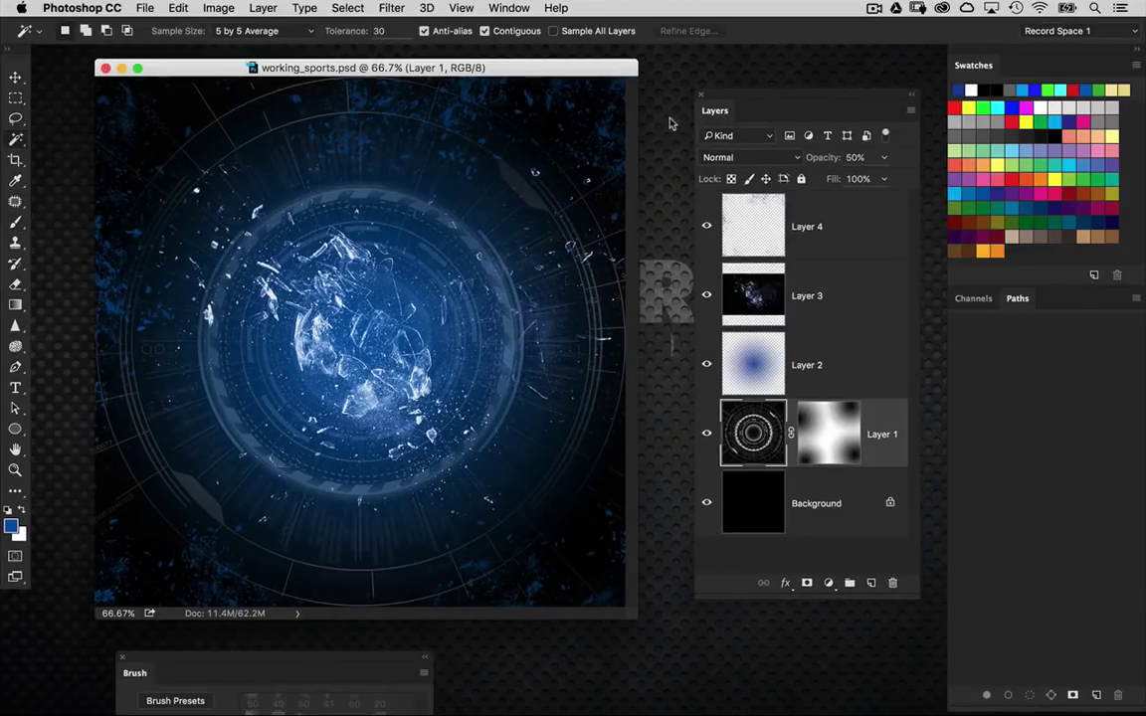
Open player_1.jpg from the desktop in Photoshop, enlarge it to 25% and place its window over the poster
{"action": "left_click", "coordinate": [670, 120]}
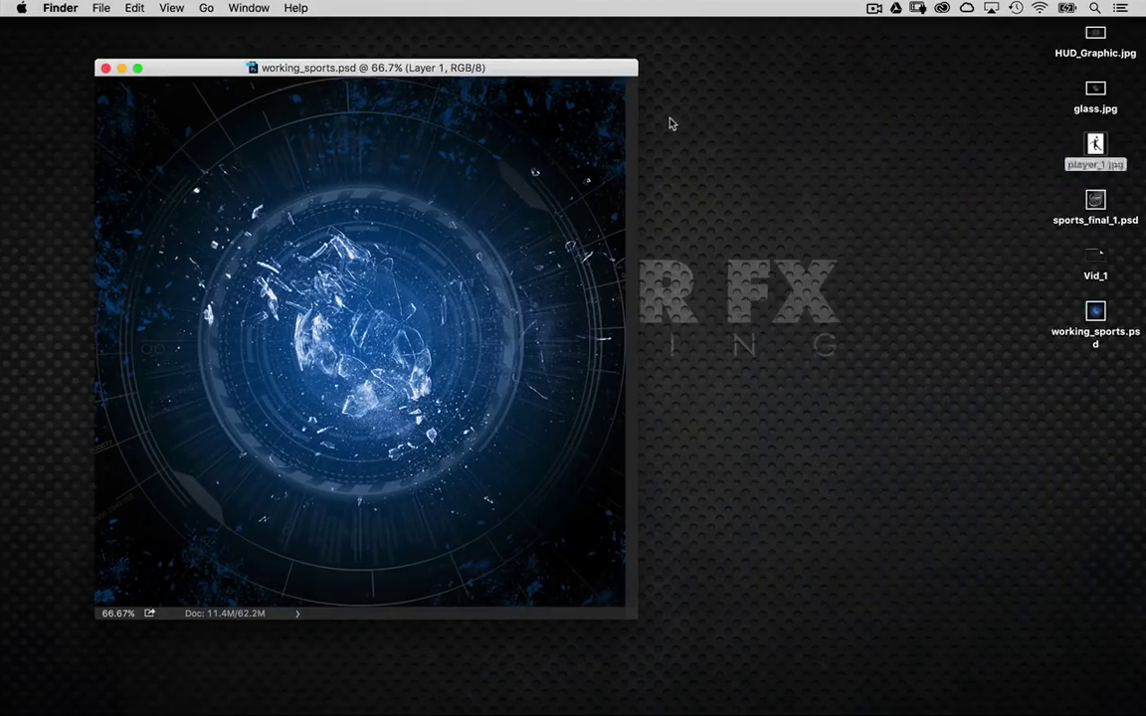
{"action": "left_click_drag", "start_coordinate": [1104, 151], "coordinate": [272, 692]}
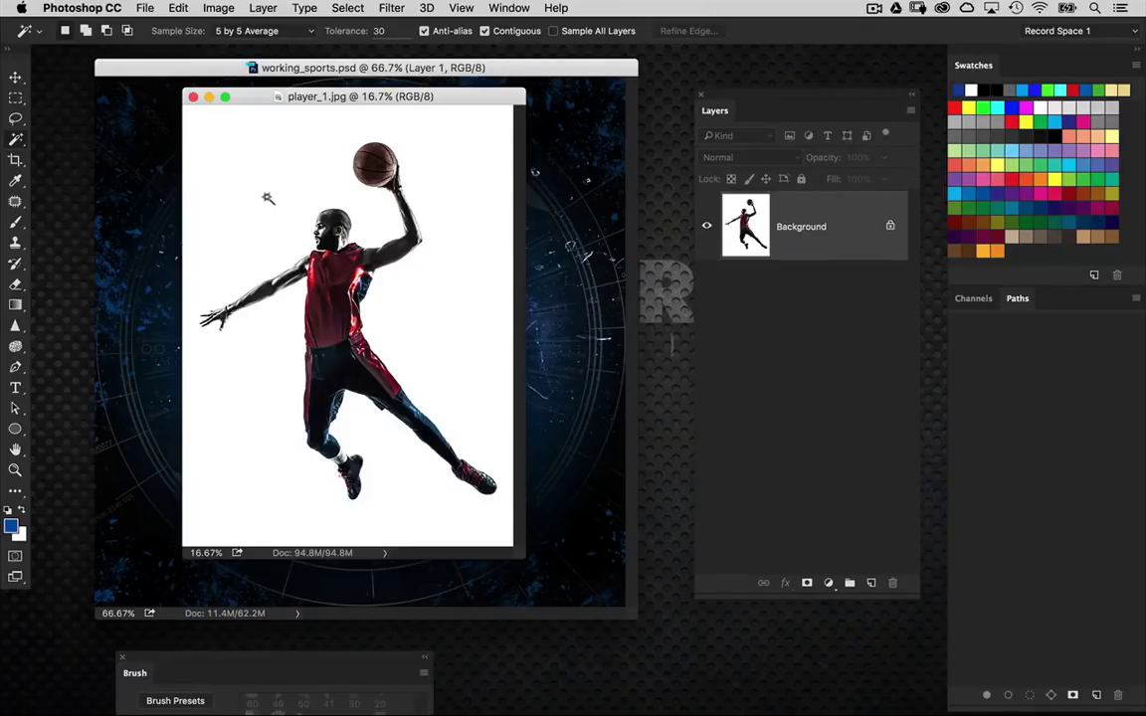
{"action": "key", "text": "super+plus"}
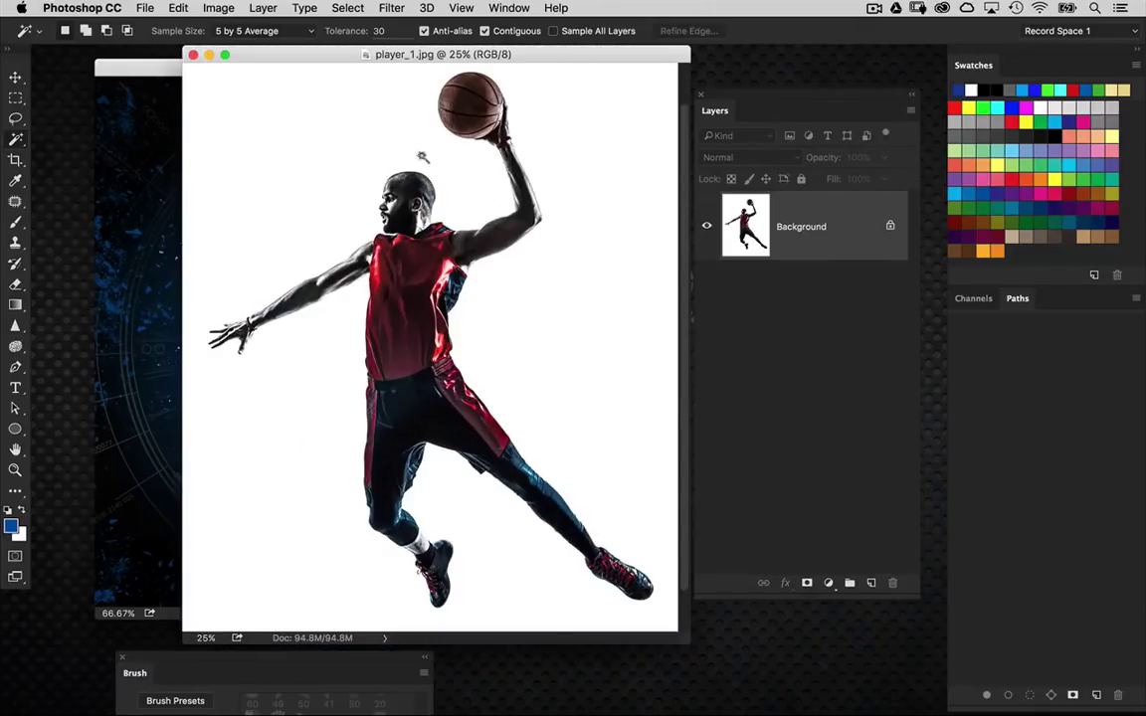
{"action": "left_click_drag", "start_coordinate": [373, 62], "coordinate": [288, 69]}
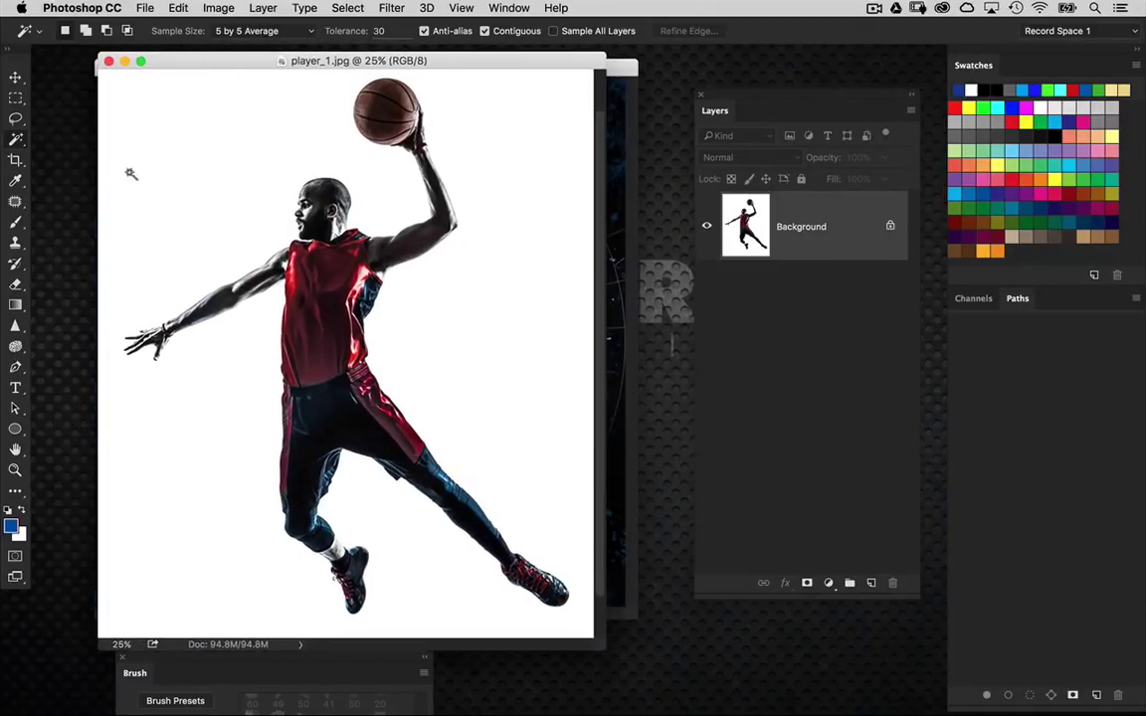
Select the white background around the basketball player with the Magic Wand tool at a tolerance of 10
{"action": "right_click", "coordinate": [25, 136]}
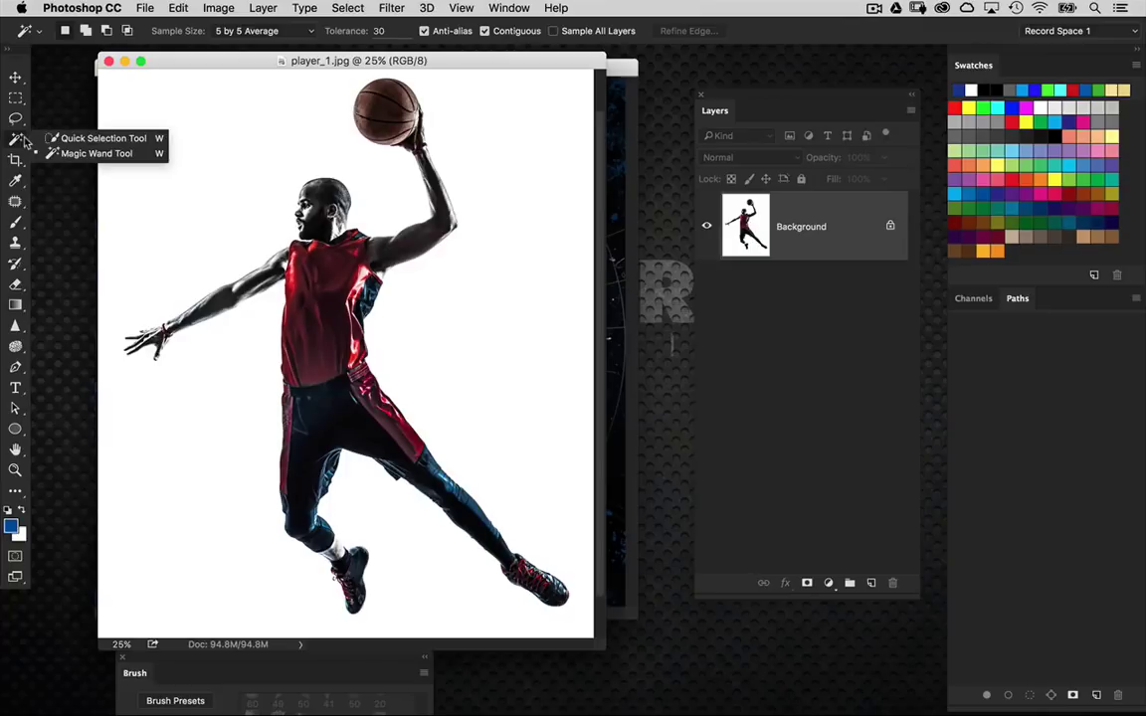
{"action": "left_click", "coordinate": [133, 148]}
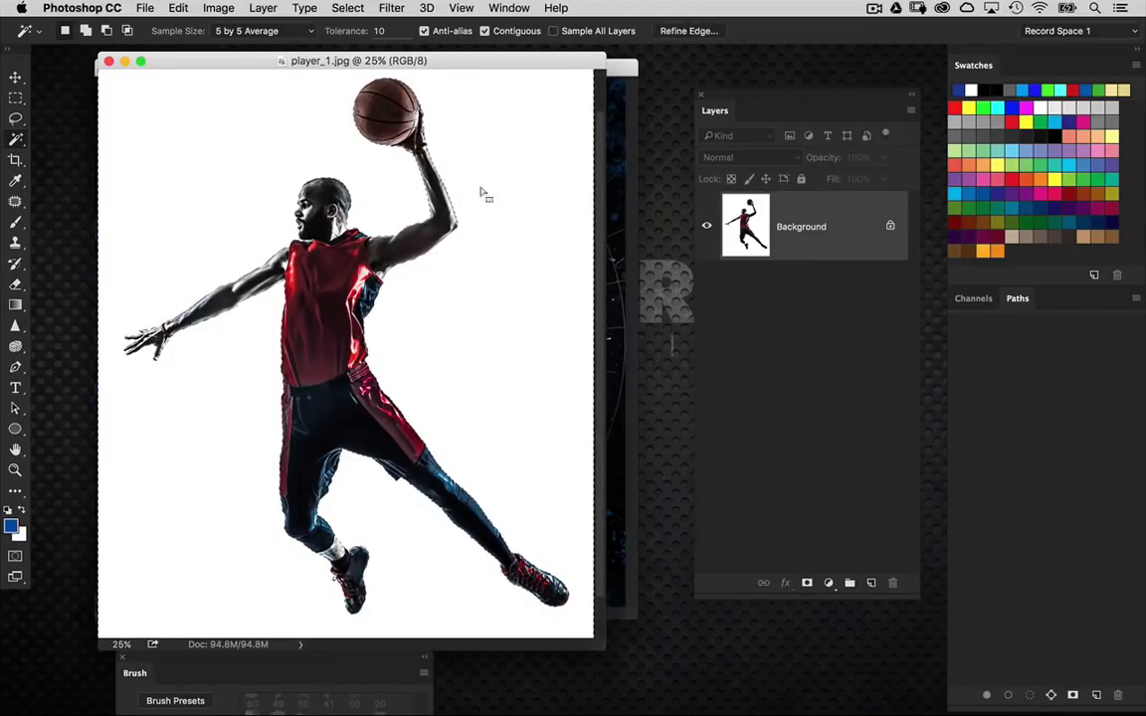
{"action": "key", "text": "super+equal"}
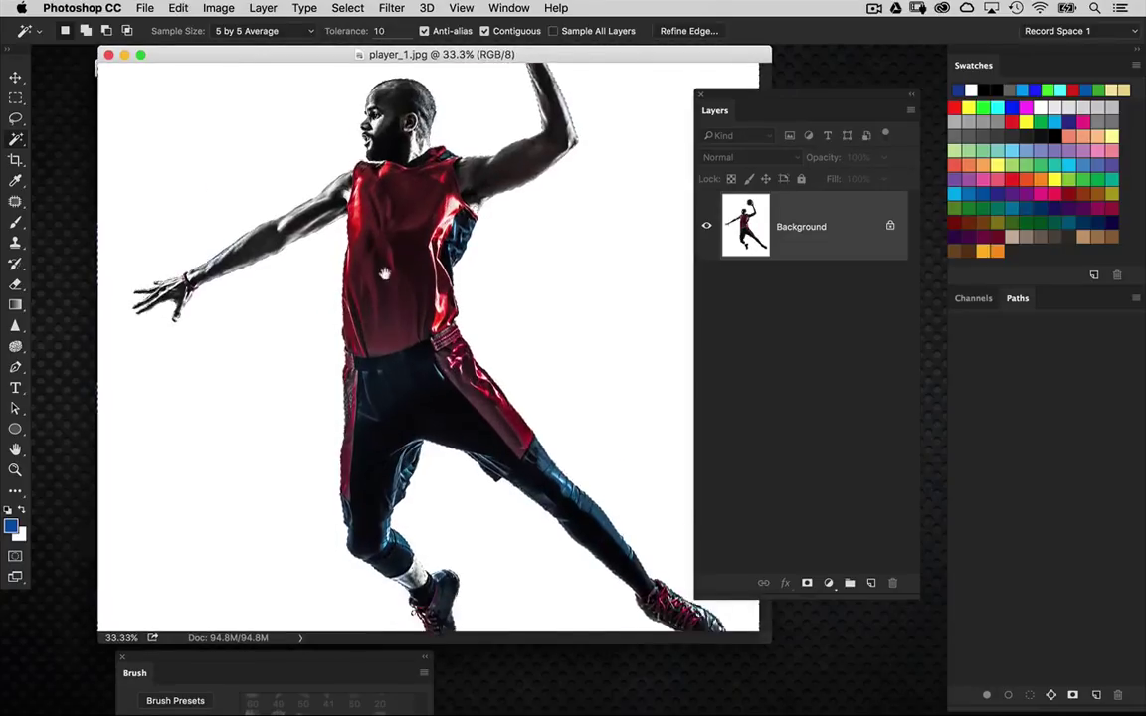
Examine the selection edge around the player's legs, torso, head and basketball up close
{"action": "scroll", "coordinate": [447, 273], "scroll_direction": "down", "scroll_amount": 5}
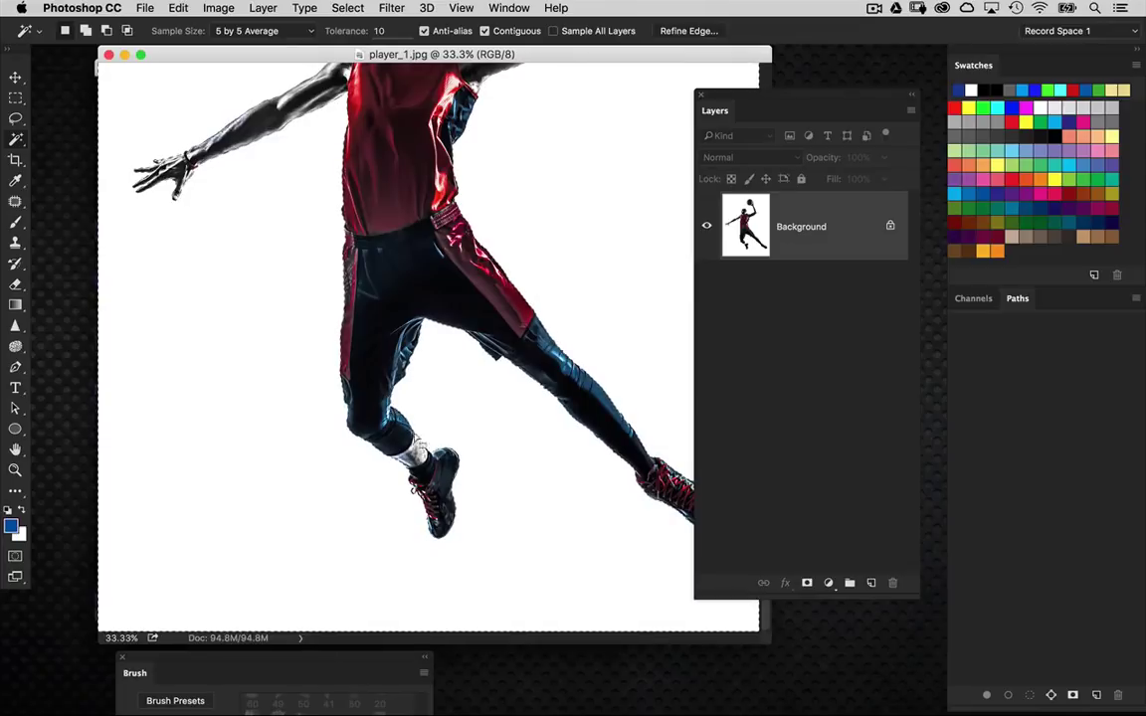
{"action": "key", "text": "super+equal"}
{"action": "scroll", "coordinate": [568, 485], "scroll_direction": "down", "scroll_amount": 5}
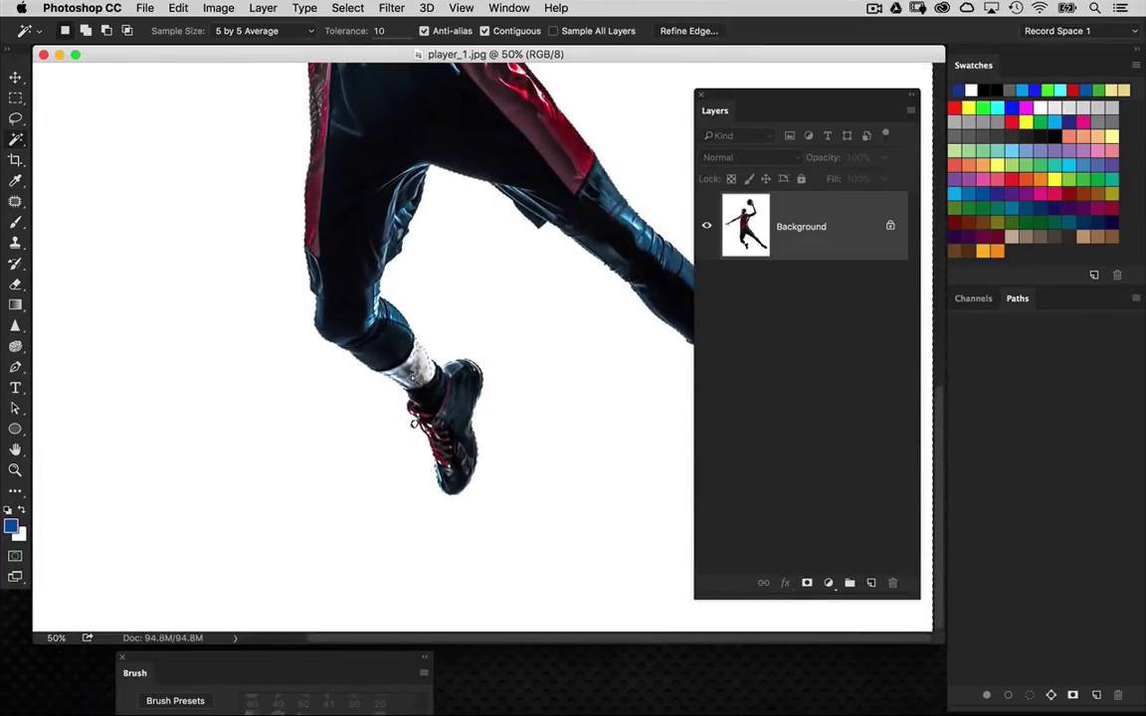
{"action": "scroll", "coordinate": [475, 475], "scroll_direction": "up", "scroll_amount": 10}
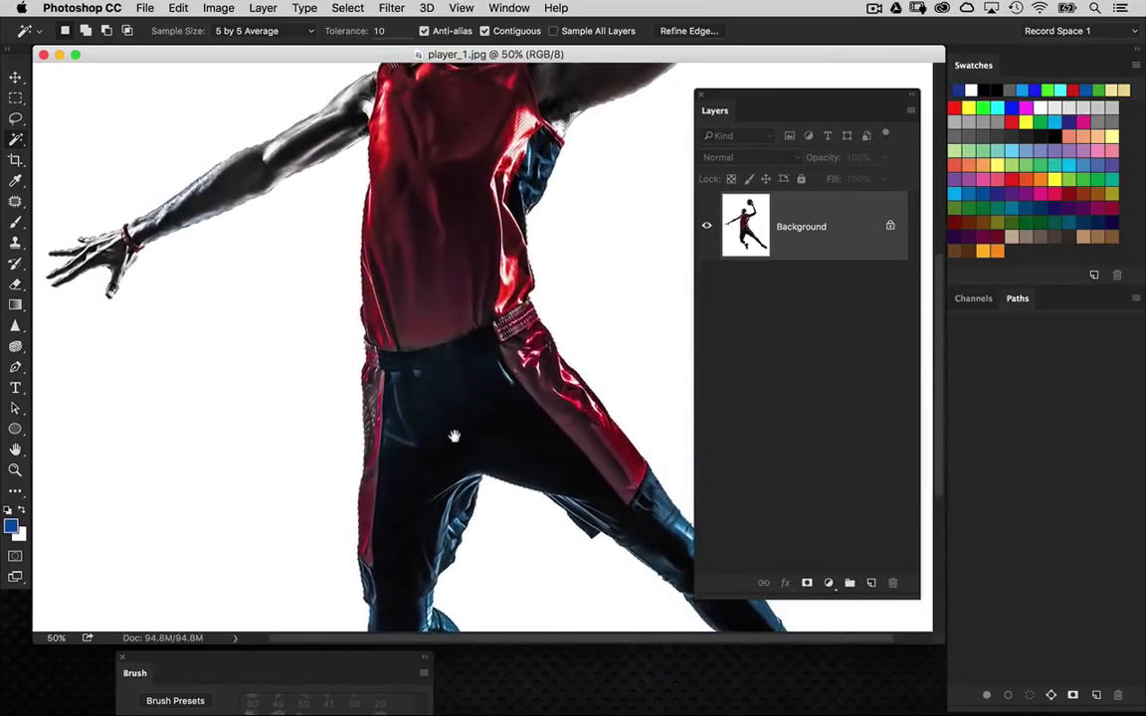
{"action": "scroll", "coordinate": [478, 481], "scroll_direction": "up", "scroll_amount": 10}
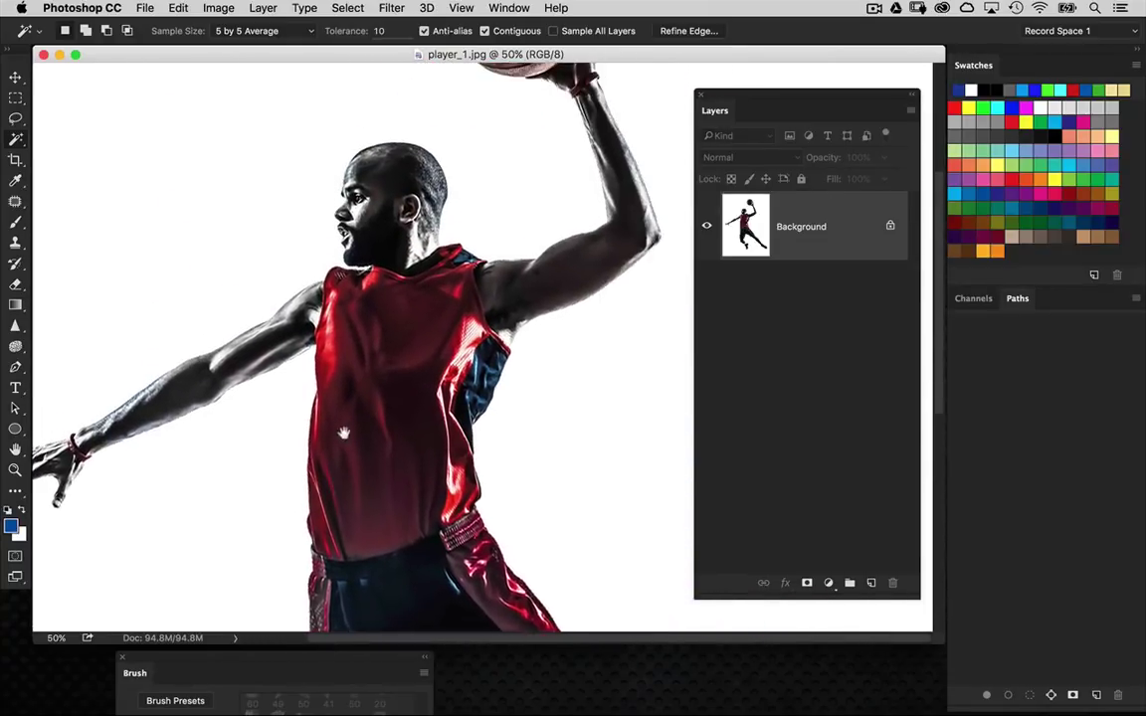
{"action": "scroll", "coordinate": [472, 330], "scroll_direction": "up", "scroll_amount": 3}
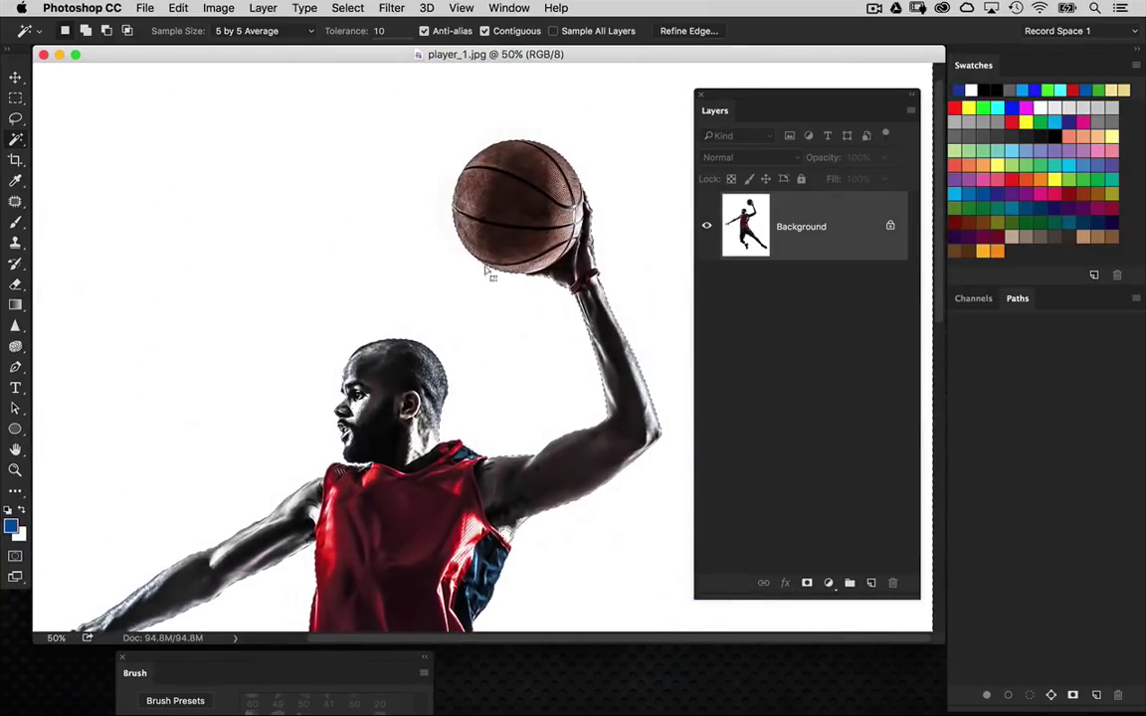
{"action": "key", "text": "super+minus"}
{"action": "scroll", "coordinate": [472, 344], "scroll_direction": "down", "scroll_amount": 4}
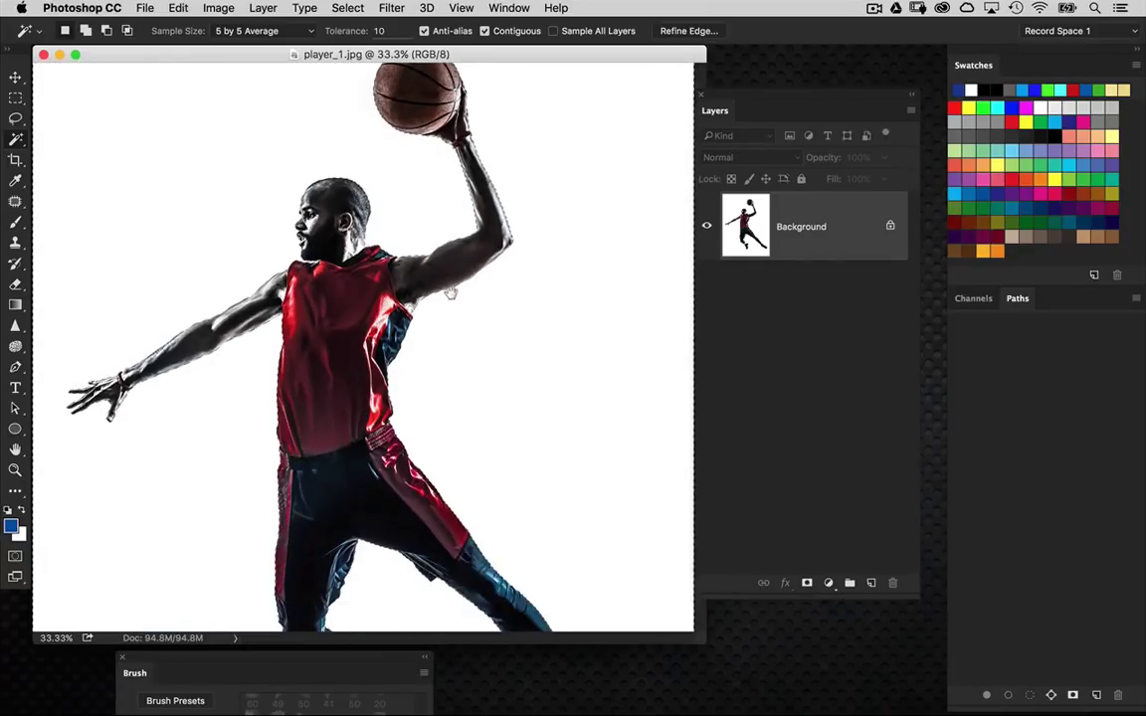
{"action": "scroll", "coordinate": [537, 329], "scroll_direction": "down", "scroll_amount": 2}
Enlarge the player_1.jpg window and invert the selection so it covers the player instead of the white background
{"action": "left_click_drag", "start_coordinate": [701, 641], "coordinate": [764, 696]}
{"action": "left_click_drag", "start_coordinate": [467, 245], "coordinate": [465, 345]}
{"action": "left_click", "coordinate": [521, 347]}
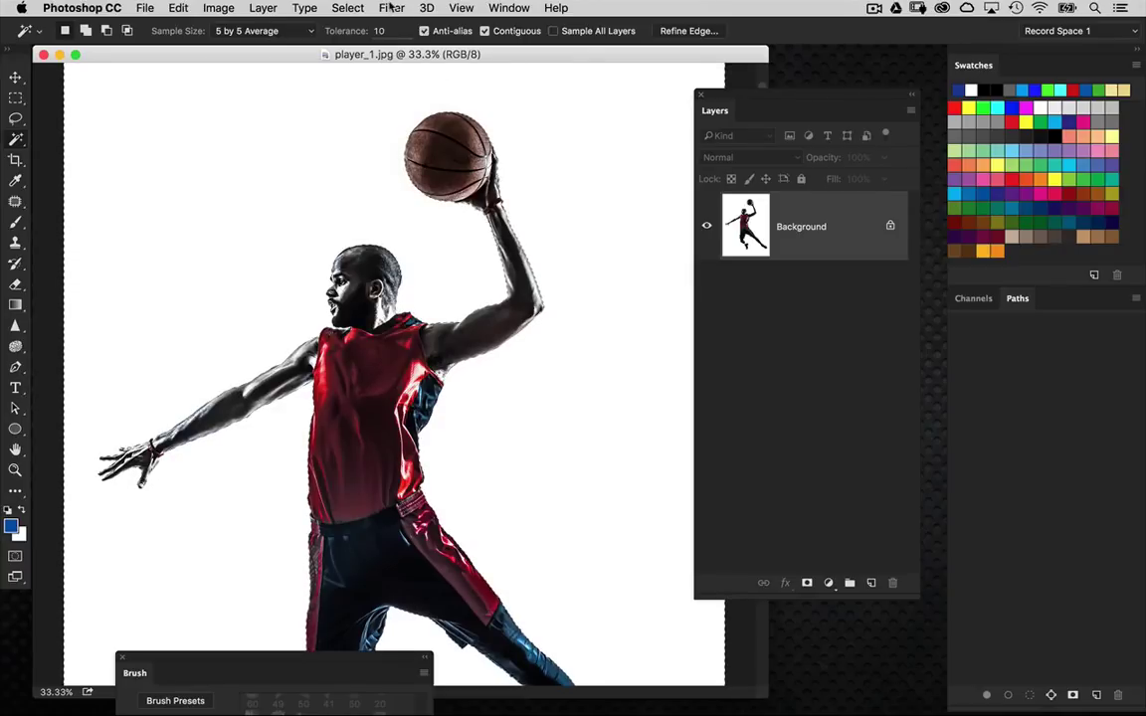
{"action": "left_click", "coordinate": [345, 9]}
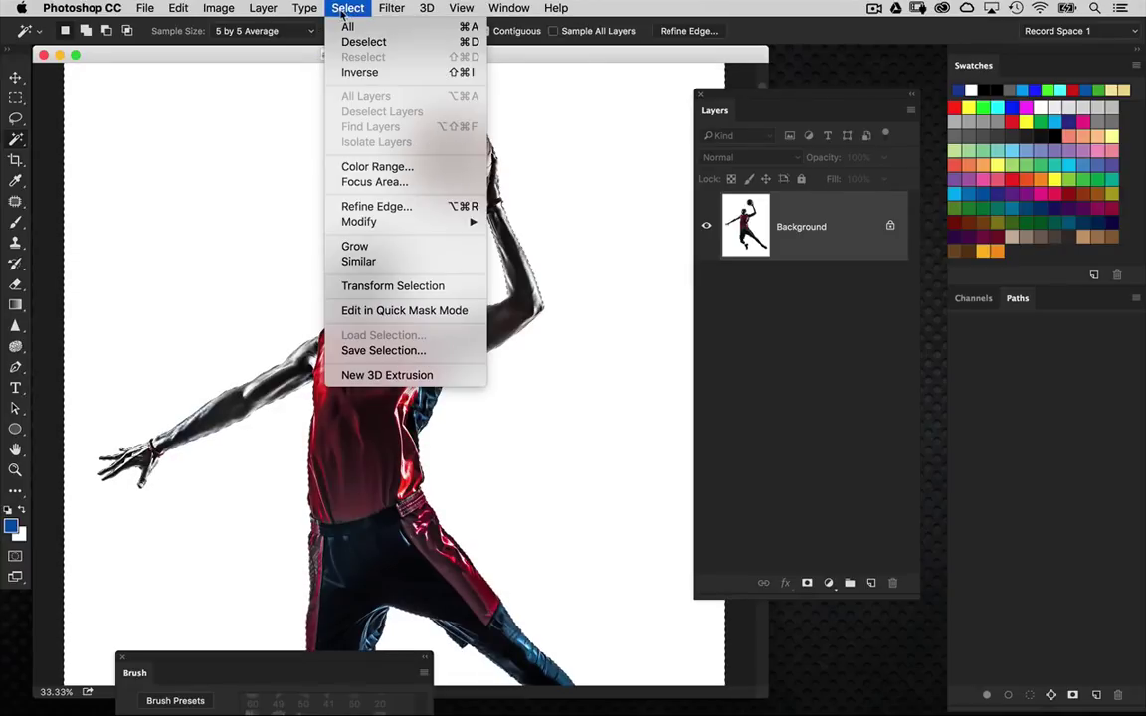
{"action": "left_click", "coordinate": [359, 72]}
Add the missed light edge of the bent leg's shin to the selection with the Lasso tool
{"action": "left_click_drag", "start_coordinate": [522, 501], "coordinate": [492, 274]}
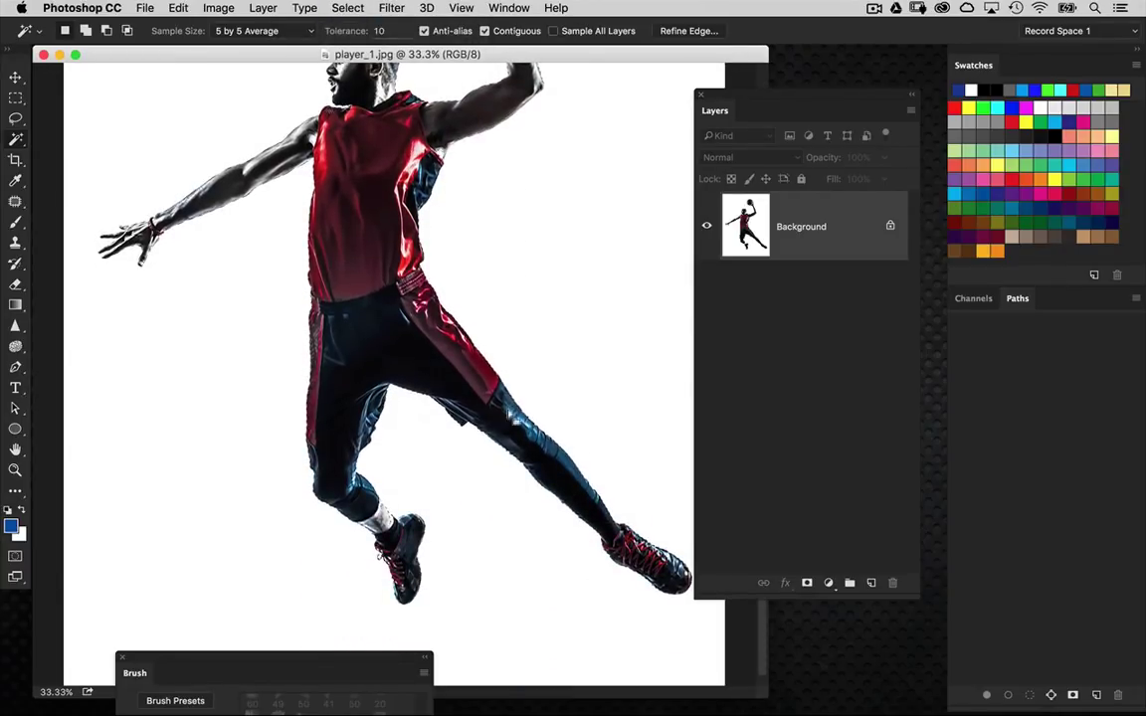
{"action": "key", "text": "super+plus"}
{"action": "scroll", "coordinate": [525, 482], "scroll_direction": "down", "scroll_amount": 3}
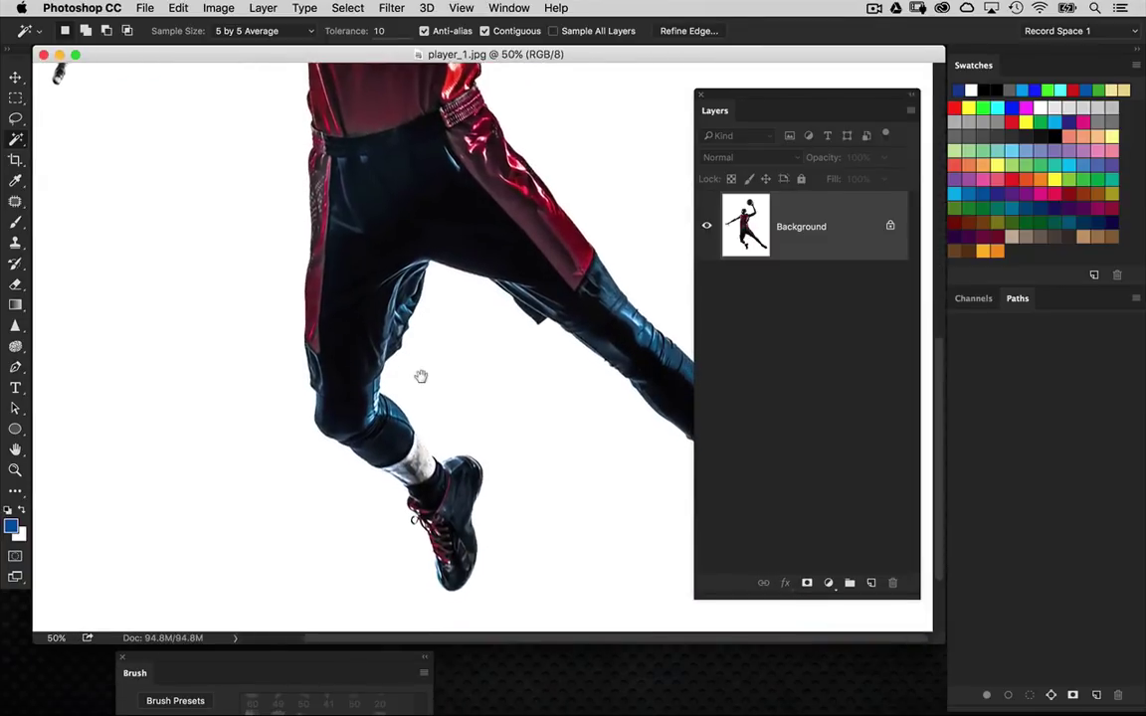
{"action": "key", "text": "super+plus"}
{"action": "key", "text": "super+plus"}
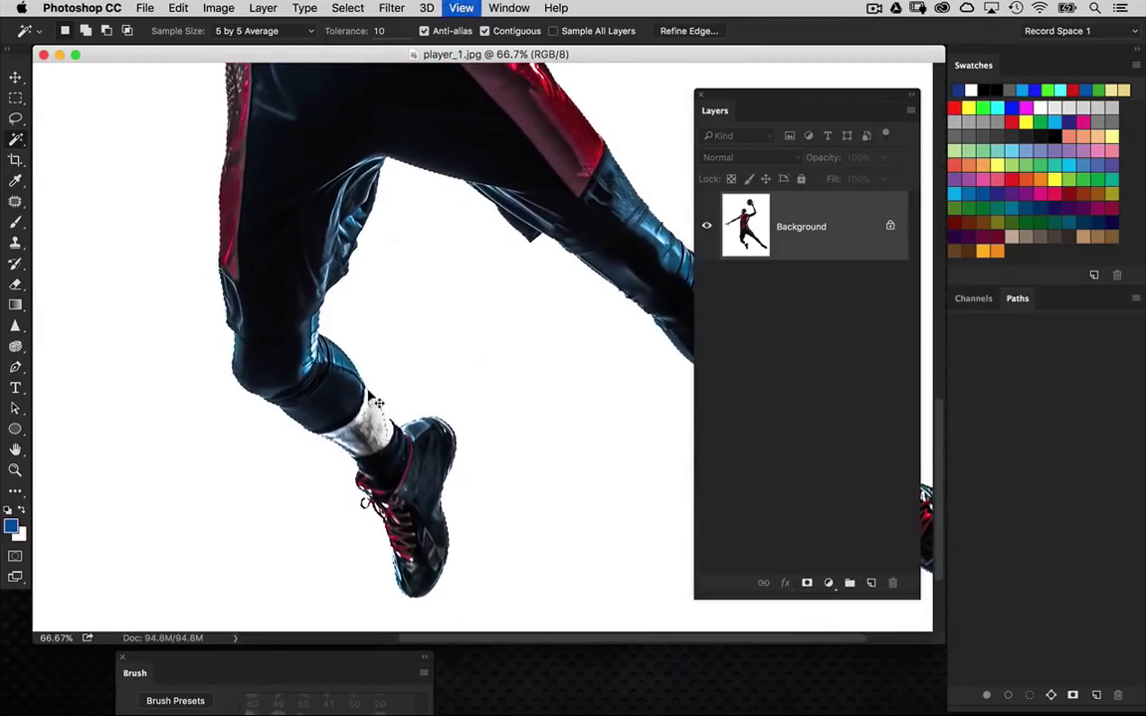
{"action": "left_click_drag", "start_coordinate": [442, 376], "coordinate": [431, 308]}
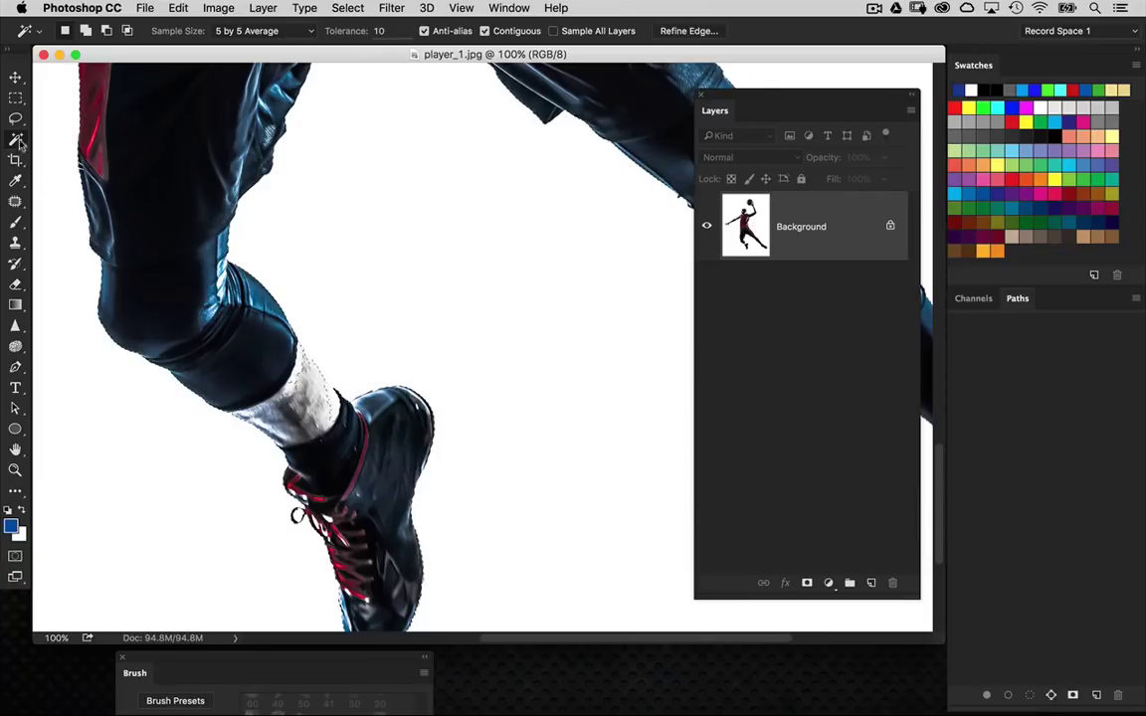
{"action": "key", "text": "l"}
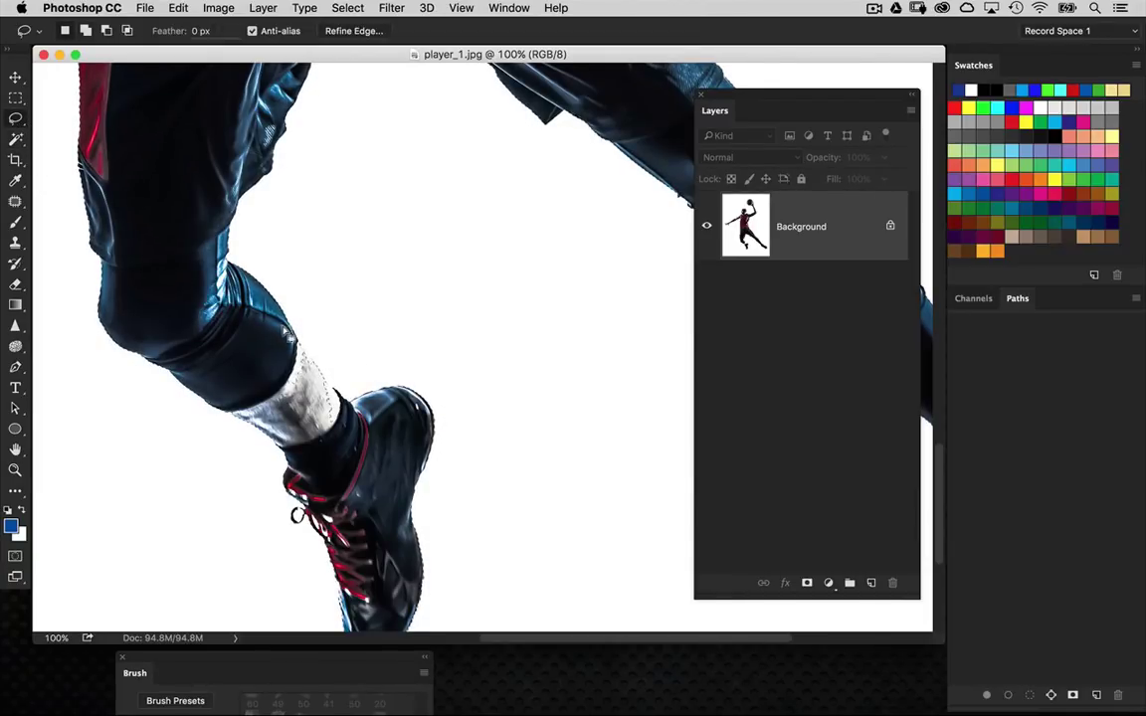
{"action": "mouse_move", "coordinate": [15, 122]}
{"action": "left_mouse_down"}
{"action": "mouse_move", "coordinate": [55, 130]}
{"action": "mouse_move", "coordinate": [76, 119]}
{"action": "left_mouse_up"}
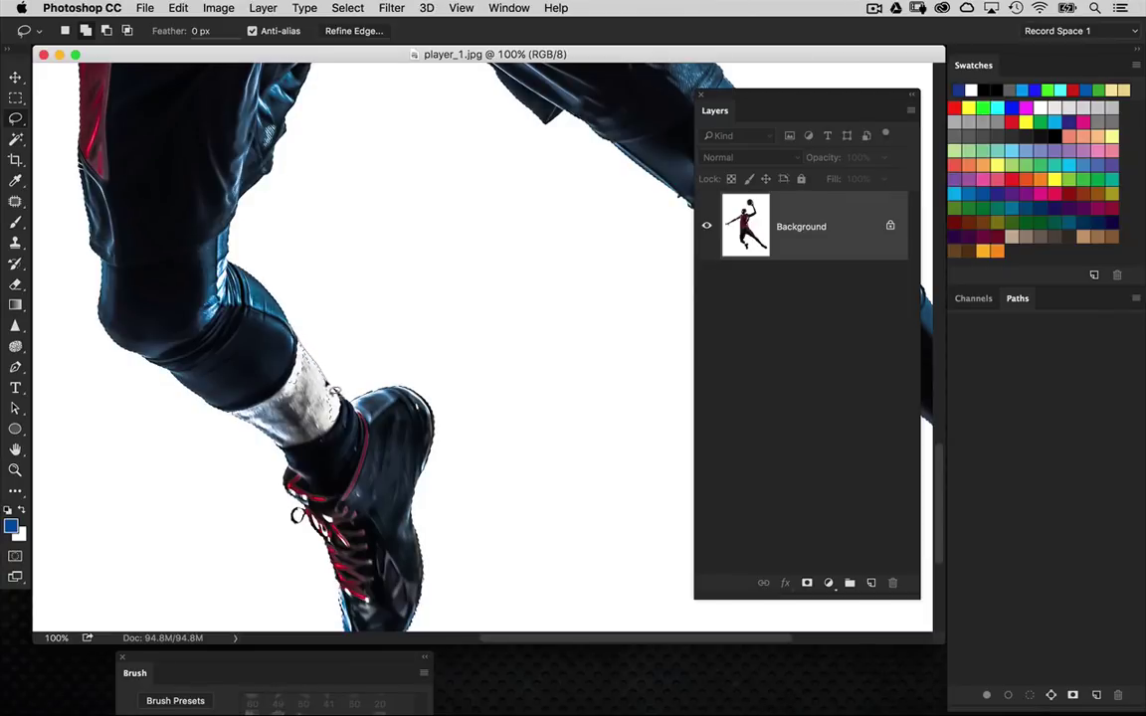
{"action": "left_click_drag", "start_coordinate": [282, 389], "coordinate": [295, 348]}
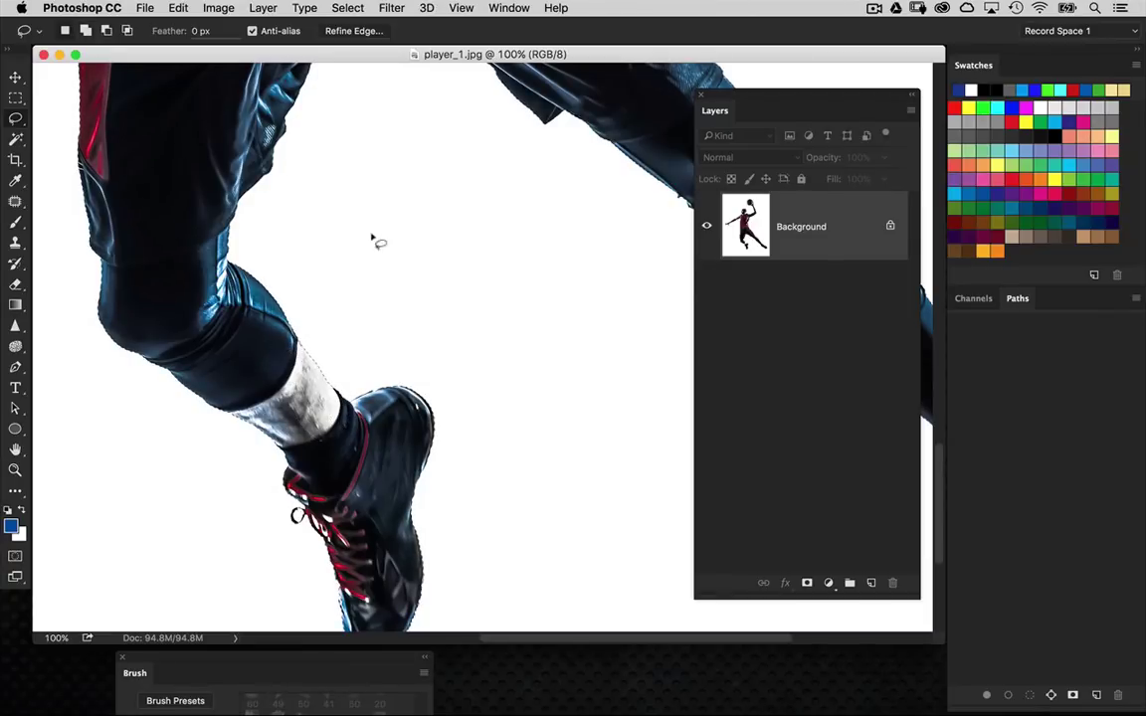
Preview the player's cutout on transparency in Refine Edge, inspect the head and raised arm, and leave without applying changes
{"action": "key", "text": "super+minus"}
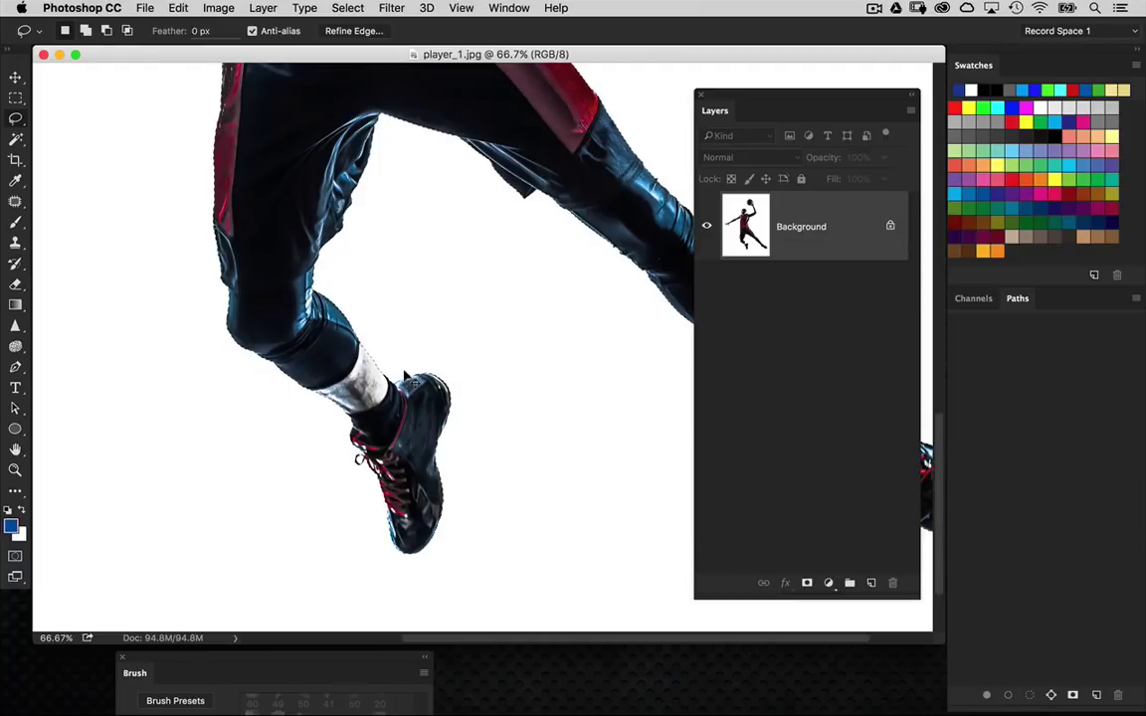
{"action": "key", "text": "super+minus"}
{"action": "left_click_drag", "start_coordinate": [528, 266], "coordinate": [430, 653]}
{"action": "key", "text": "super+minus"}
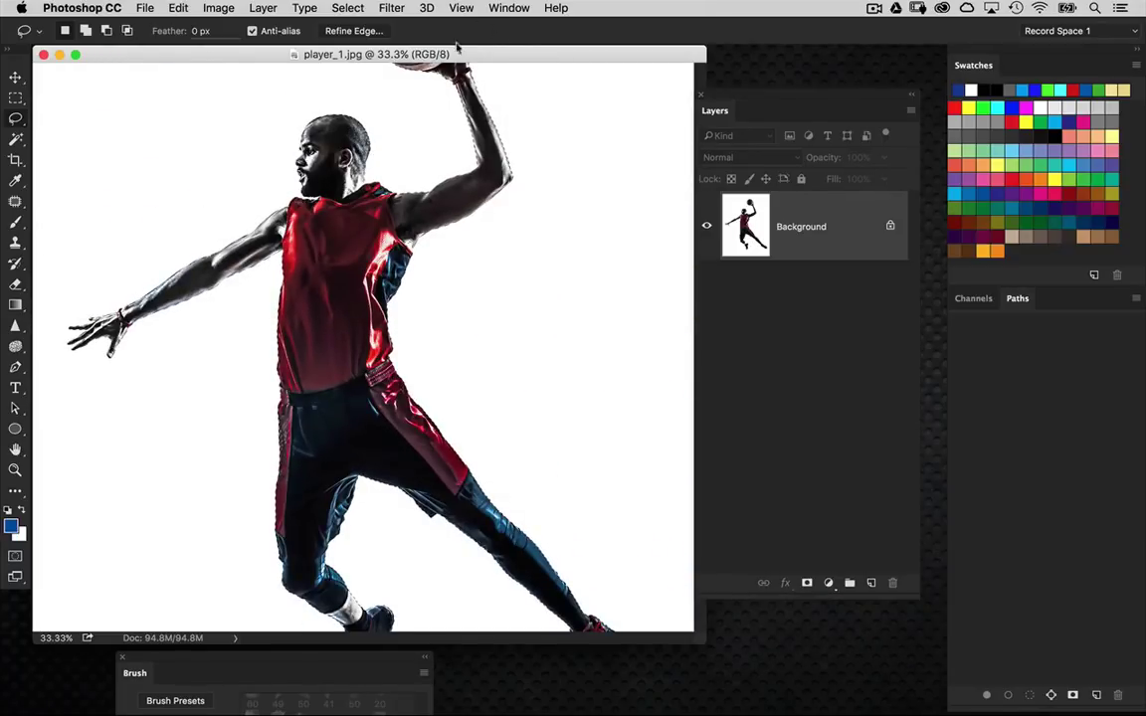
{"action": "left_click", "coordinate": [352, 31]}
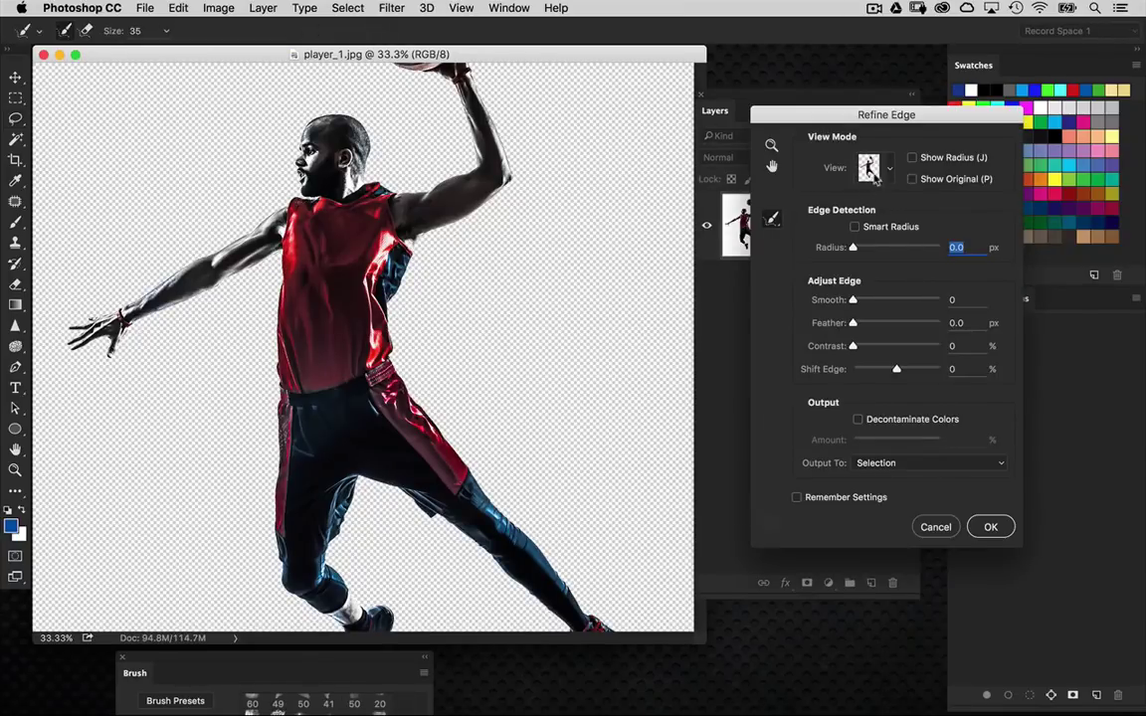
{"action": "left_click_drag", "start_coordinate": [433, 293], "coordinate": [453, 377]}
{"action": "key", "text": "super+plus"}
{"action": "key", "text": "super+plus"}
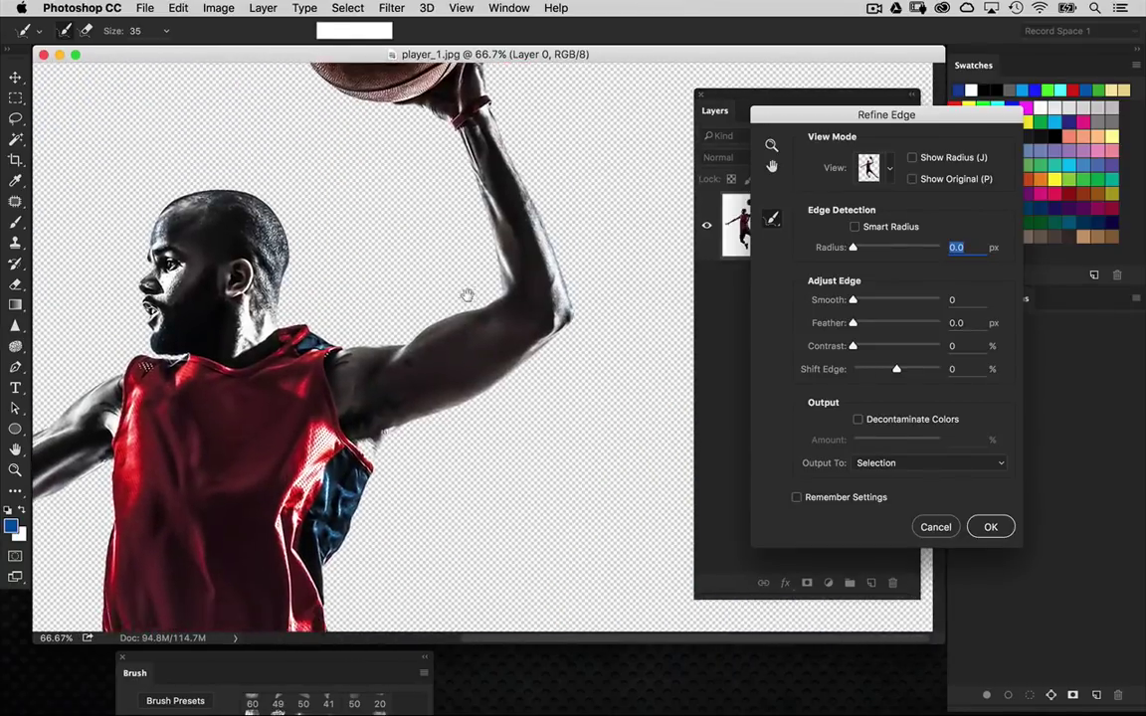
{"action": "scroll", "coordinate": [467, 298], "scroll_direction": "down", "scroll_amount": 2}
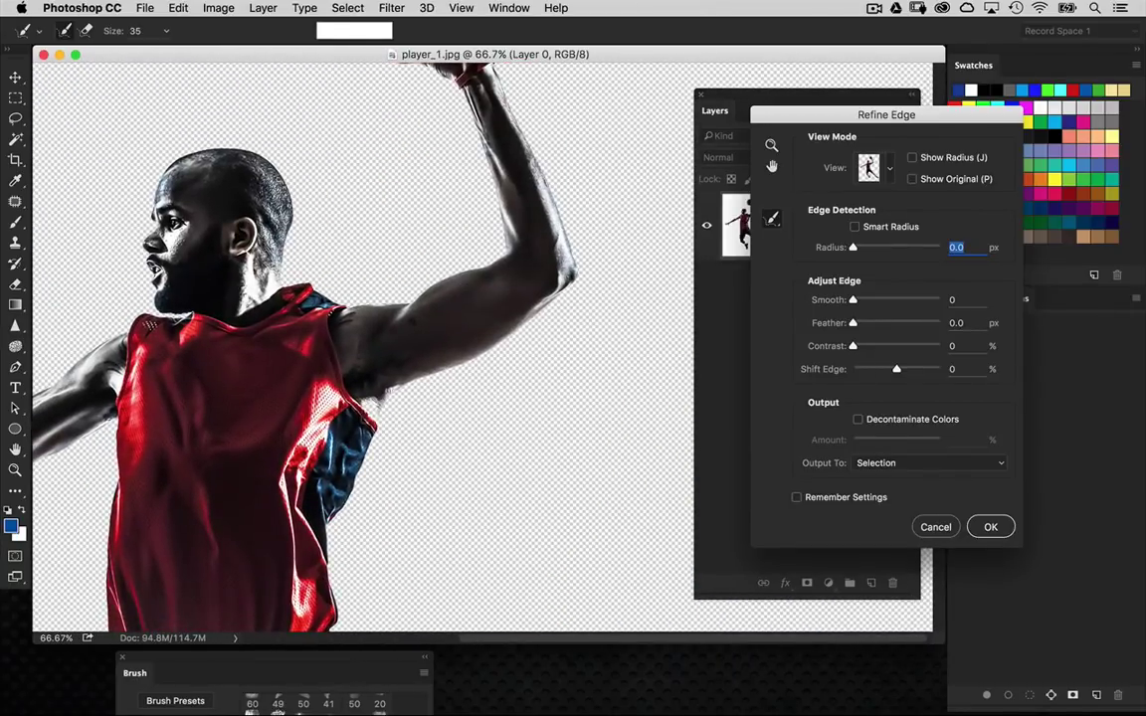
{"action": "left_click", "coordinate": [935, 527]}
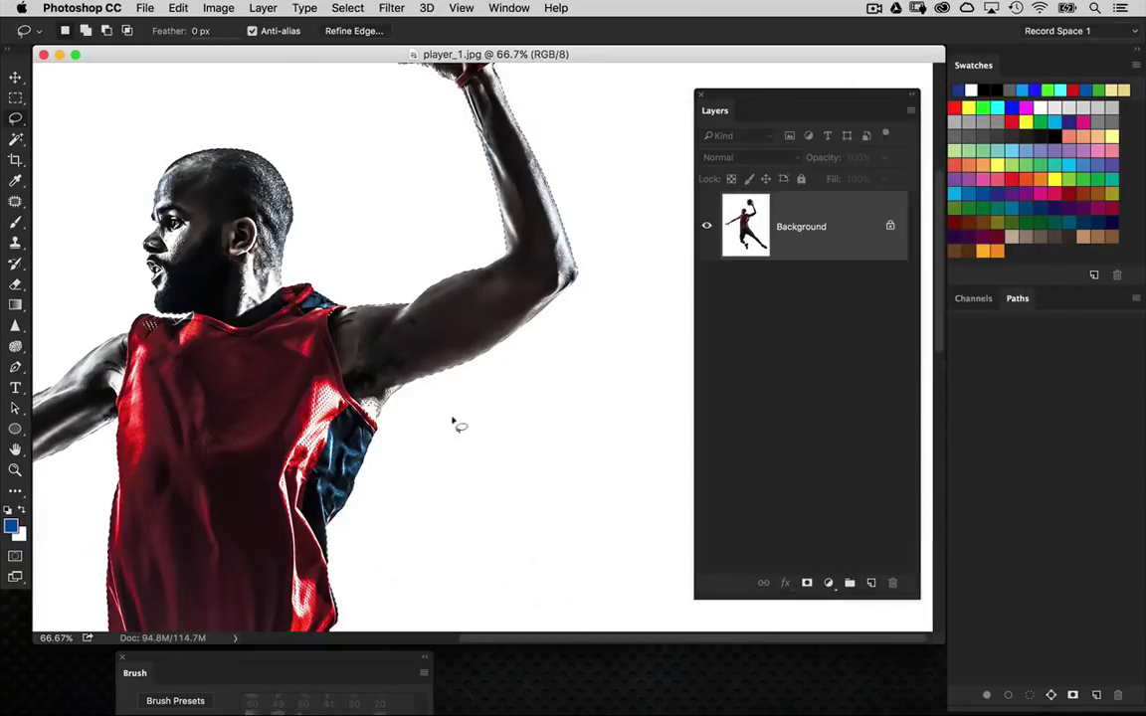
Add the missed bright armpit area beside the jersey to the selection with the Lasso tool
{"action": "key", "text": "super+plus"}
{"action": "scroll", "coordinate": [507, 389], "scroll_direction": "down", "scroll_amount": 4}
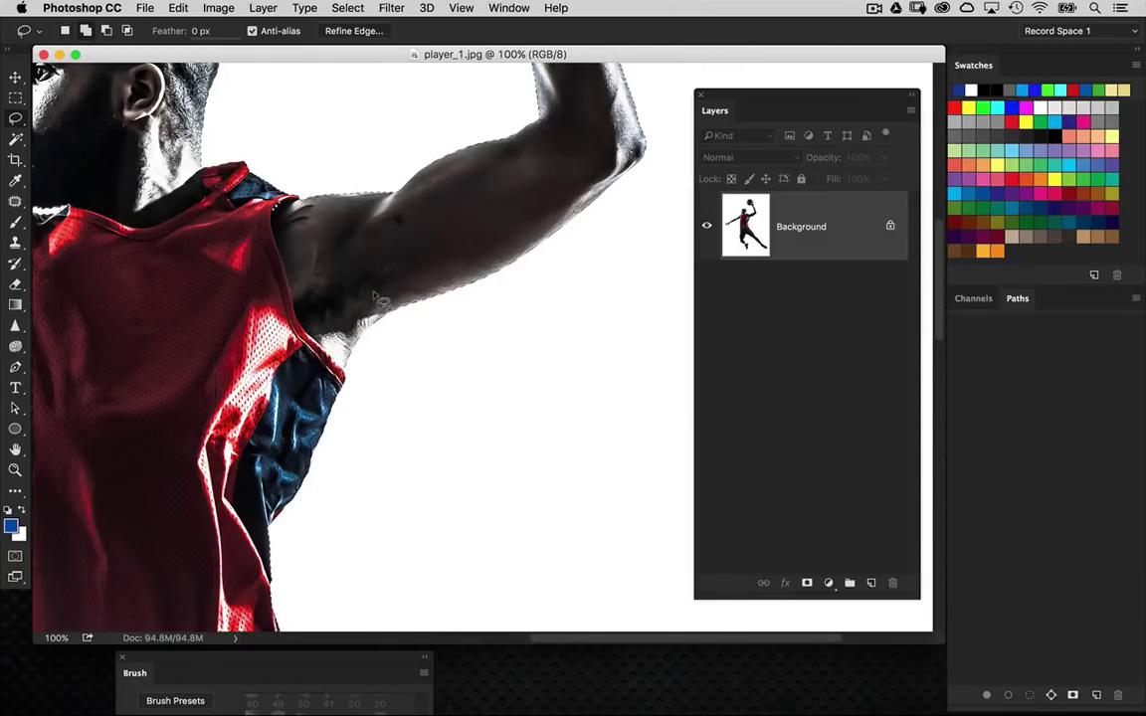
{"action": "key", "text": "super+minus"}
{"action": "left_click_drag", "start_coordinate": [491, 382], "coordinate": [413, 282]}
Preview the selection in Refine Edge with the Black & White view, inspect the legs, torso and outstretched arm, and cancel
{"action": "left_click", "coordinate": [350, 31]}
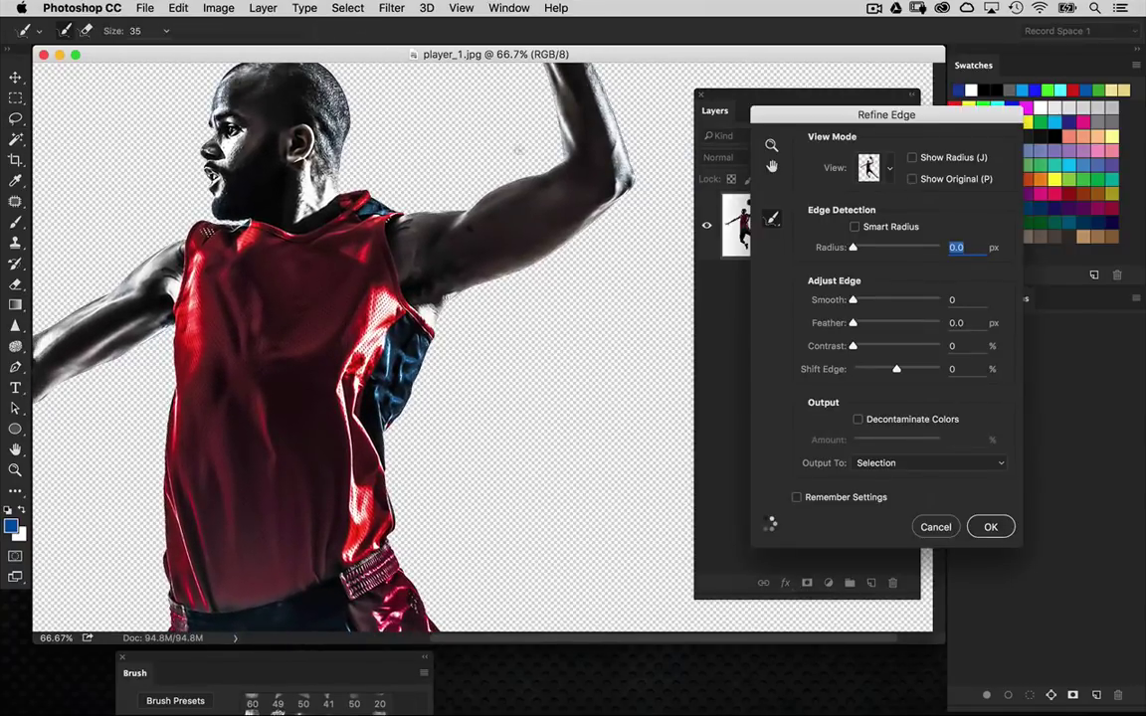
{"action": "left_click", "coordinate": [868, 167]}
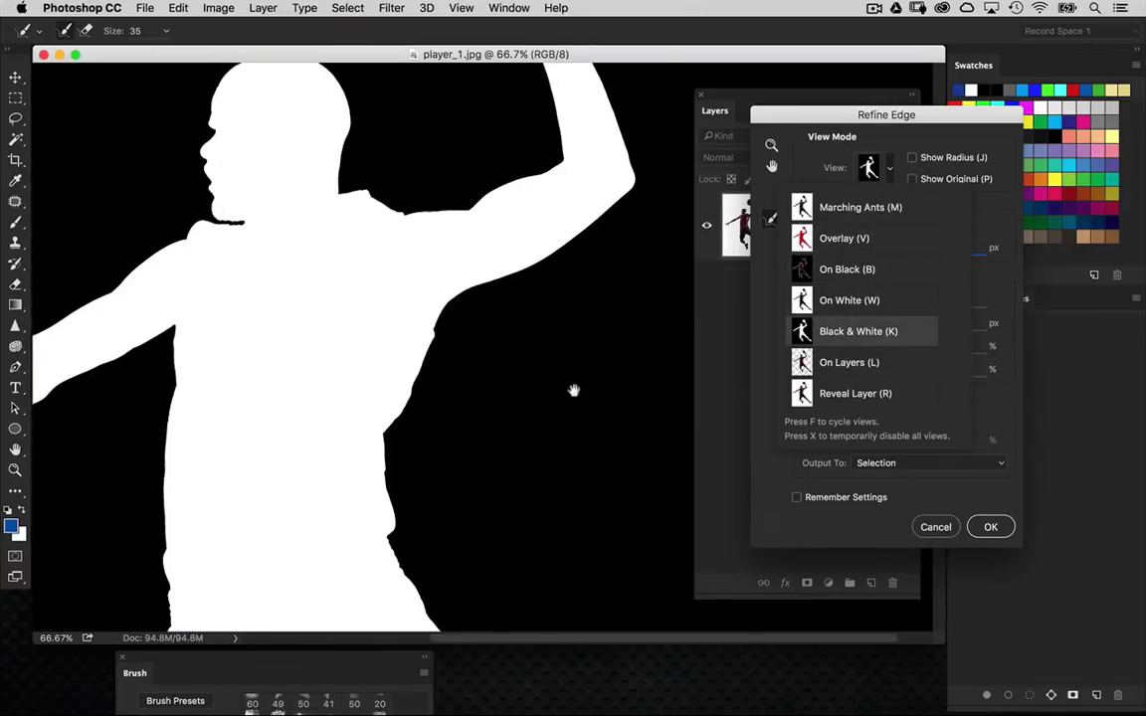
{"action": "left_click_drag", "start_coordinate": [573, 390], "coordinate": [478, 233]}
{"action": "left_click_drag", "start_coordinate": [502, 394], "coordinate": [420, 236]}
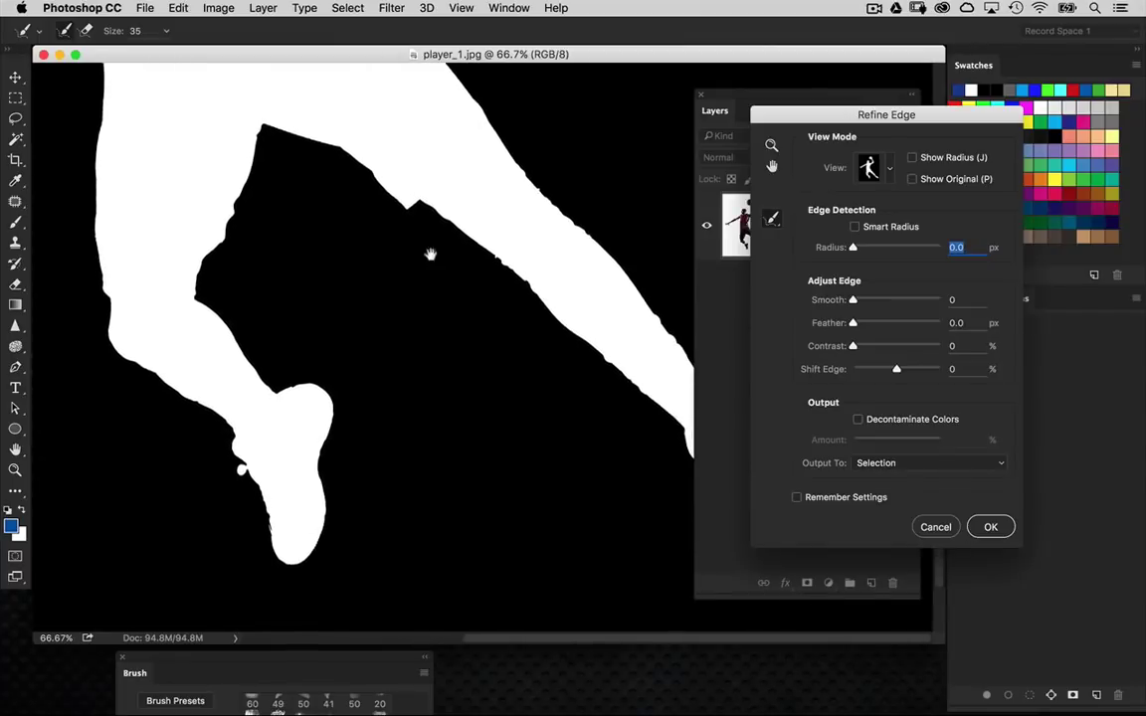
{"action": "left_click_drag", "start_coordinate": [534, 243], "coordinate": [489, 438]}
{"action": "left_click_drag", "start_coordinate": [406, 195], "coordinate": [587, 457]}
{"action": "left_click_drag", "start_coordinate": [338, 175], "coordinate": [474, 405]}
{"action": "scroll", "coordinate": [474, 405], "scroll_direction": "left", "scroll_amount": 3}
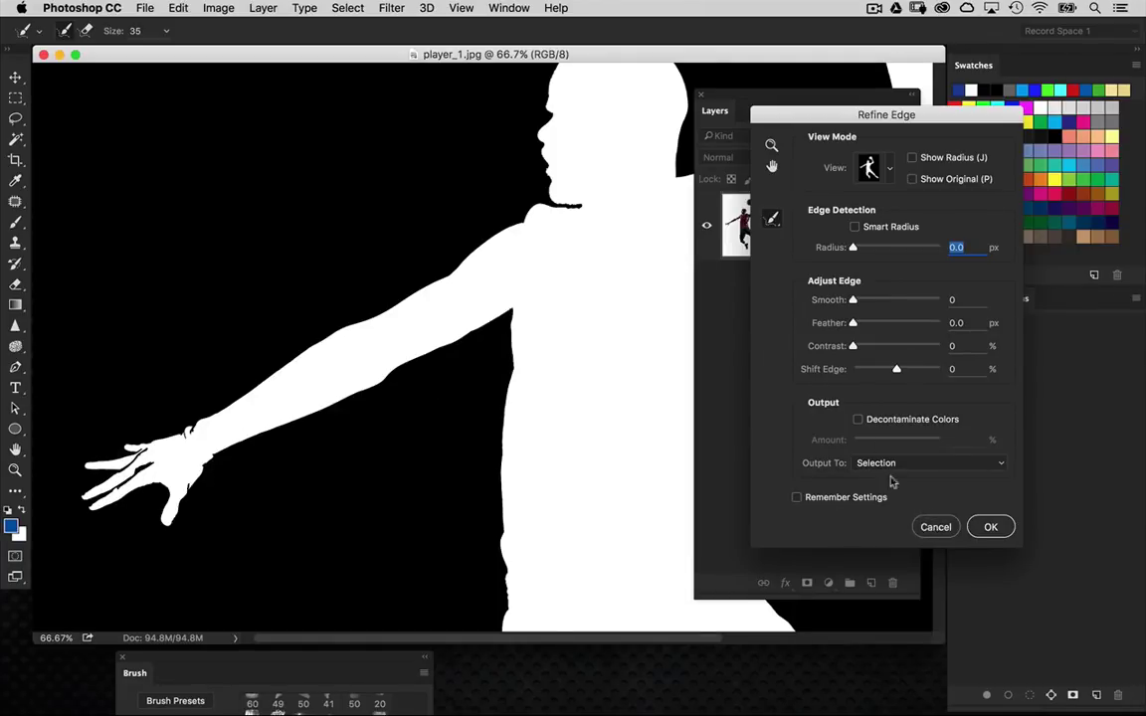
{"action": "left_click", "coordinate": [890, 174]}
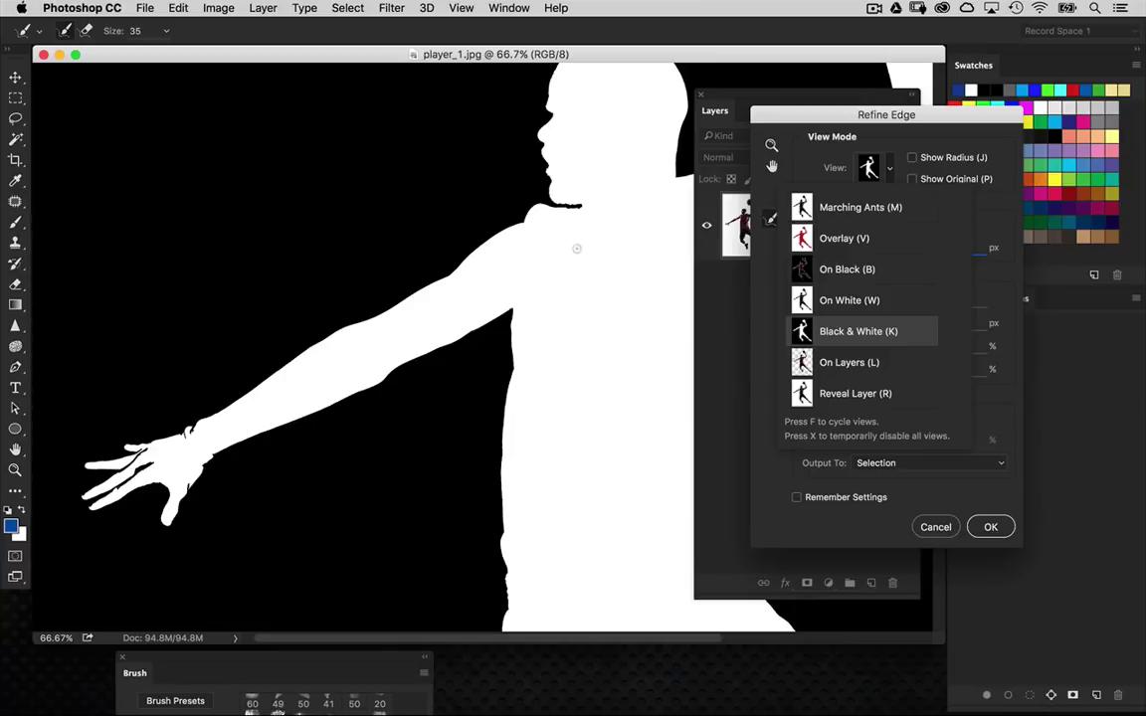
{"action": "left_click", "coordinate": [824, 142]}
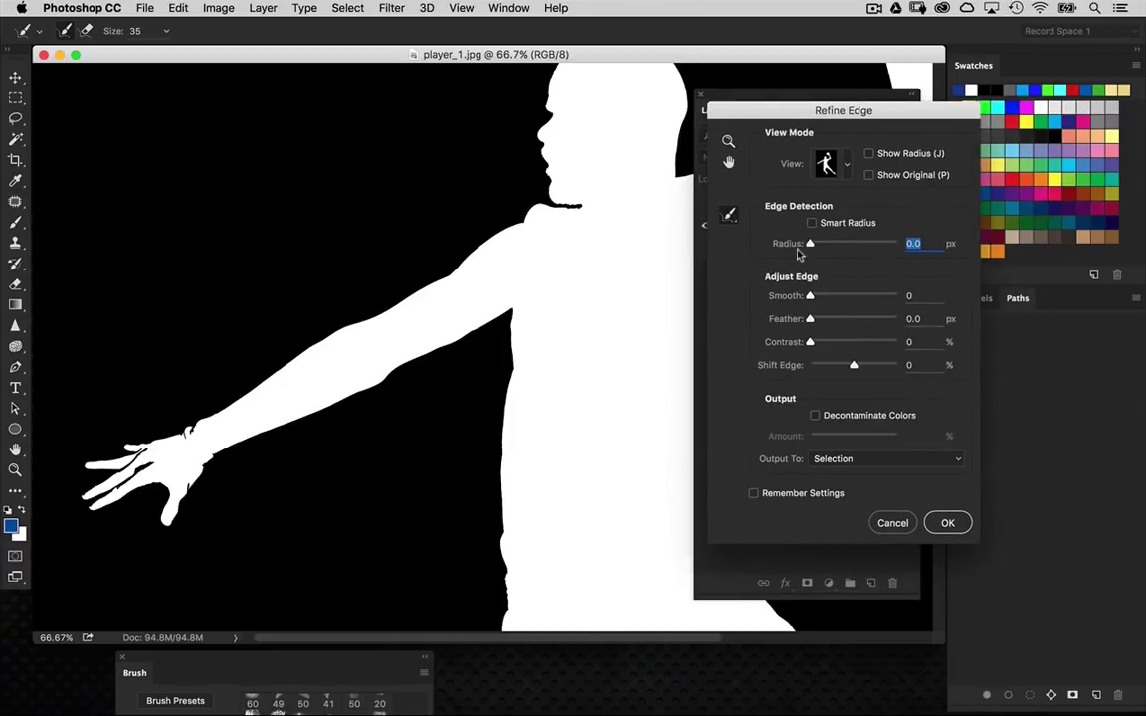
{"action": "left_click", "coordinate": [905, 529]}
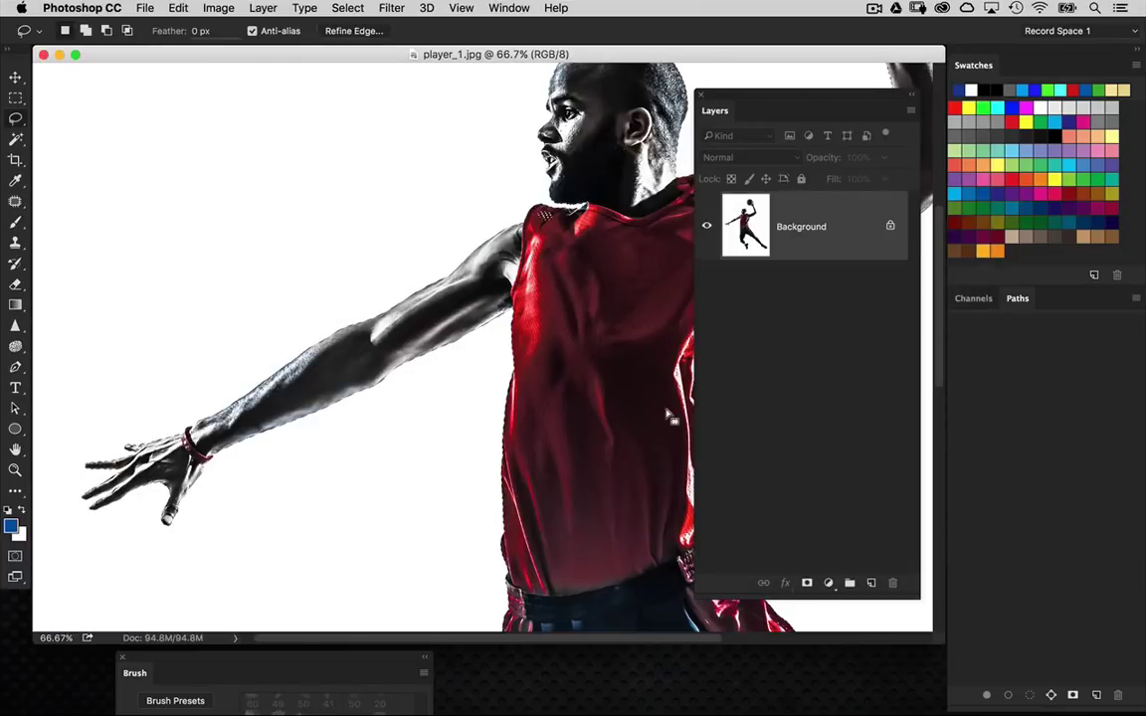
Add the missed areas at the outstretched hand's fingers and correct the selection along the wristband with the Lasso tool at 200% zoom
{"action": "key", "text": "super+1"}
{"action": "left_click_drag", "start_coordinate": [419, 439], "coordinate": [556, 303]}
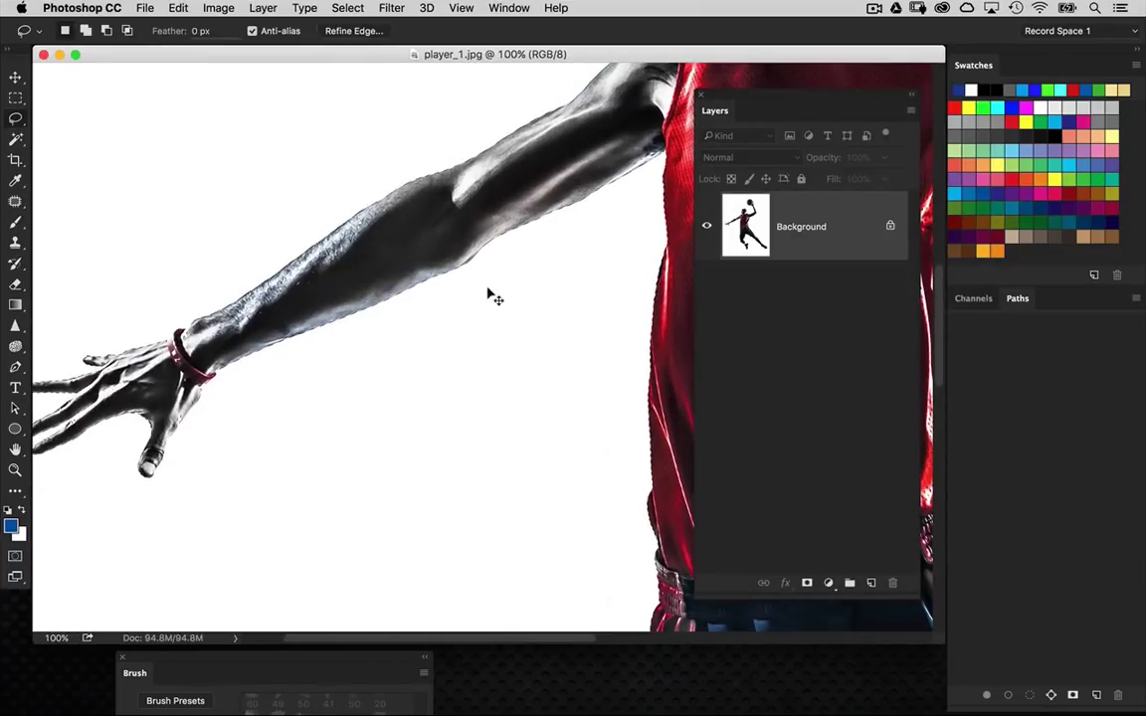
{"action": "key", "text": "super+plus"}
{"action": "key", "text": "super+BackSpace"}
{"action": "key", "text": "super+z"}
{"action": "key", "text": "super+z"}
{"action": "left_click_drag", "start_coordinate": [358, 319], "coordinate": [624, 319]}
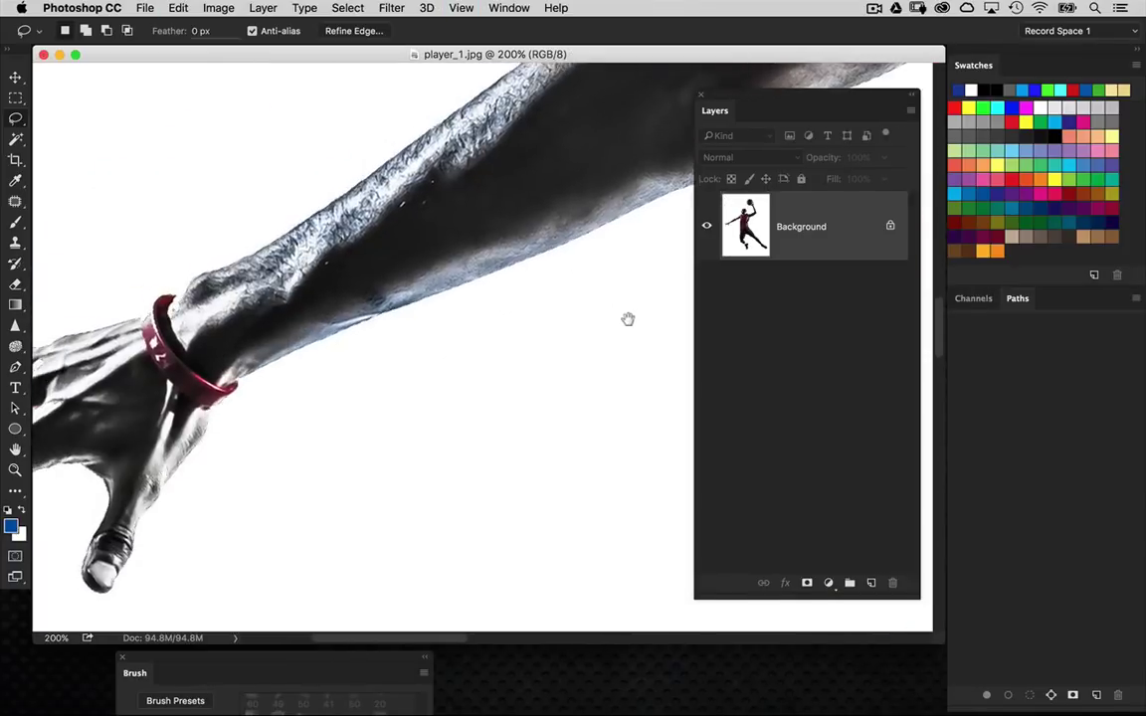
{"action": "left_click_drag", "start_coordinate": [479, 322], "coordinate": [621, 305]}
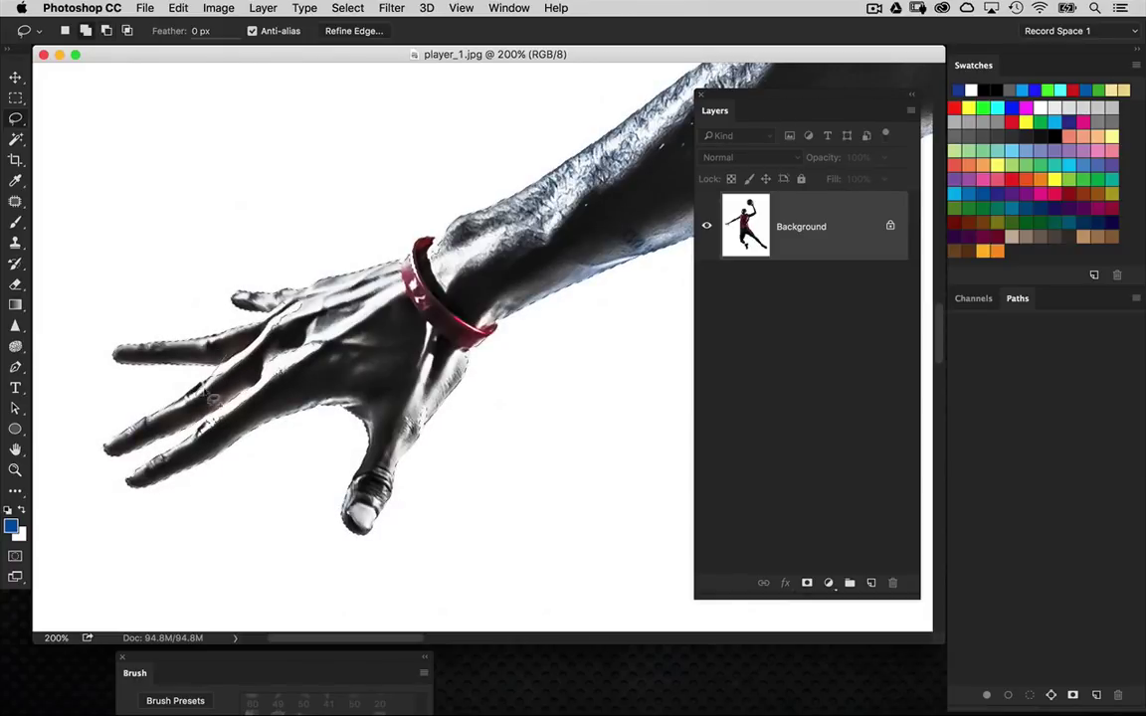
{"action": "mouse_move", "coordinate": [222, 388]}
{"action": "left_mouse_down"}
{"action": "mouse_move", "coordinate": [265, 381]}
{"action": "mouse_move", "coordinate": [337, 322]}
{"action": "left_mouse_up"}
{"action": "left_click_drag", "start_coordinate": [244, 338], "coordinate": [239, 346]}
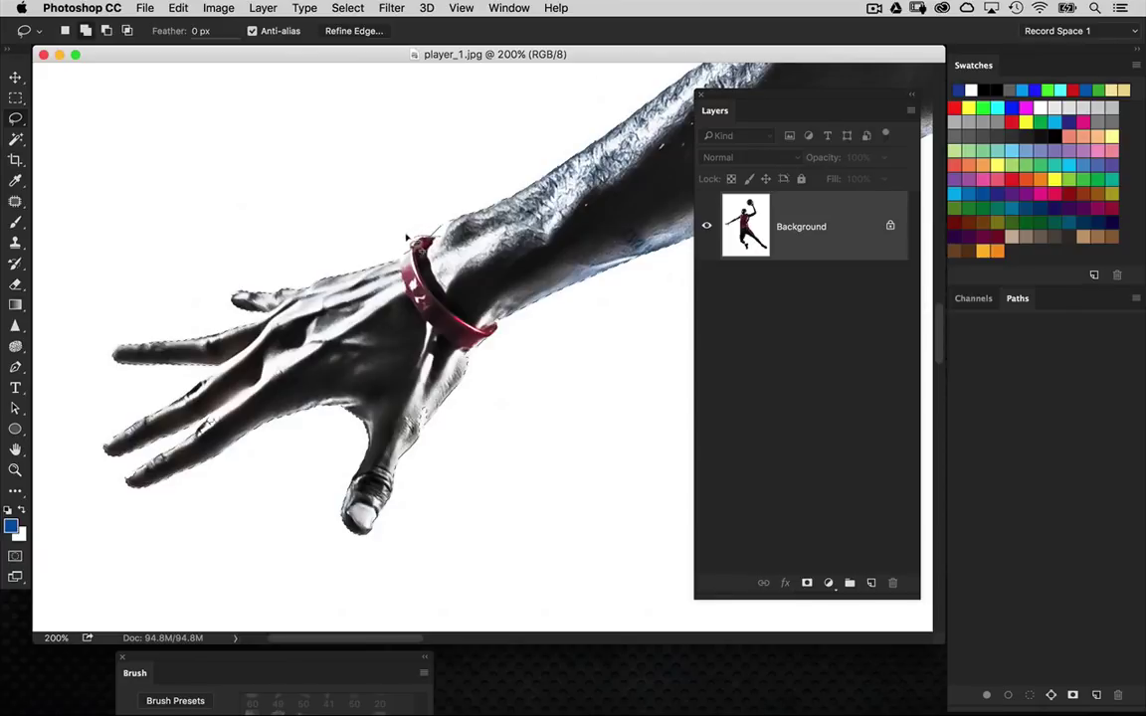
{"action": "left_click_drag", "start_coordinate": [395, 253], "coordinate": [453, 242]}
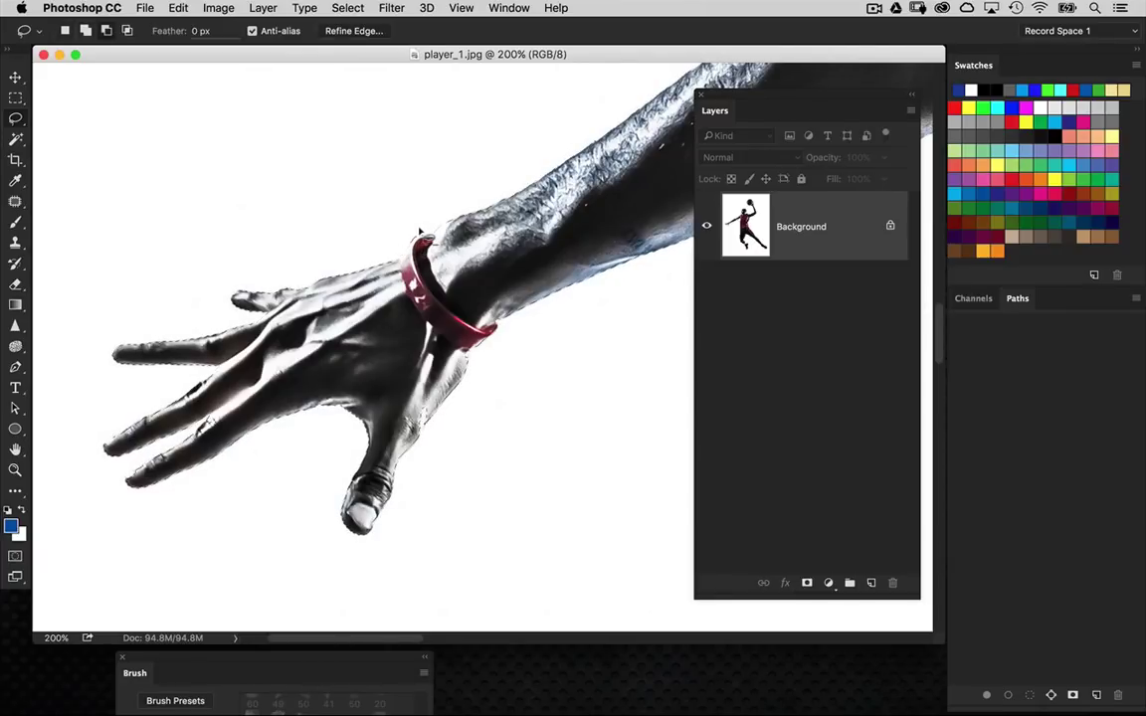
{"action": "key", "text": "shift"}
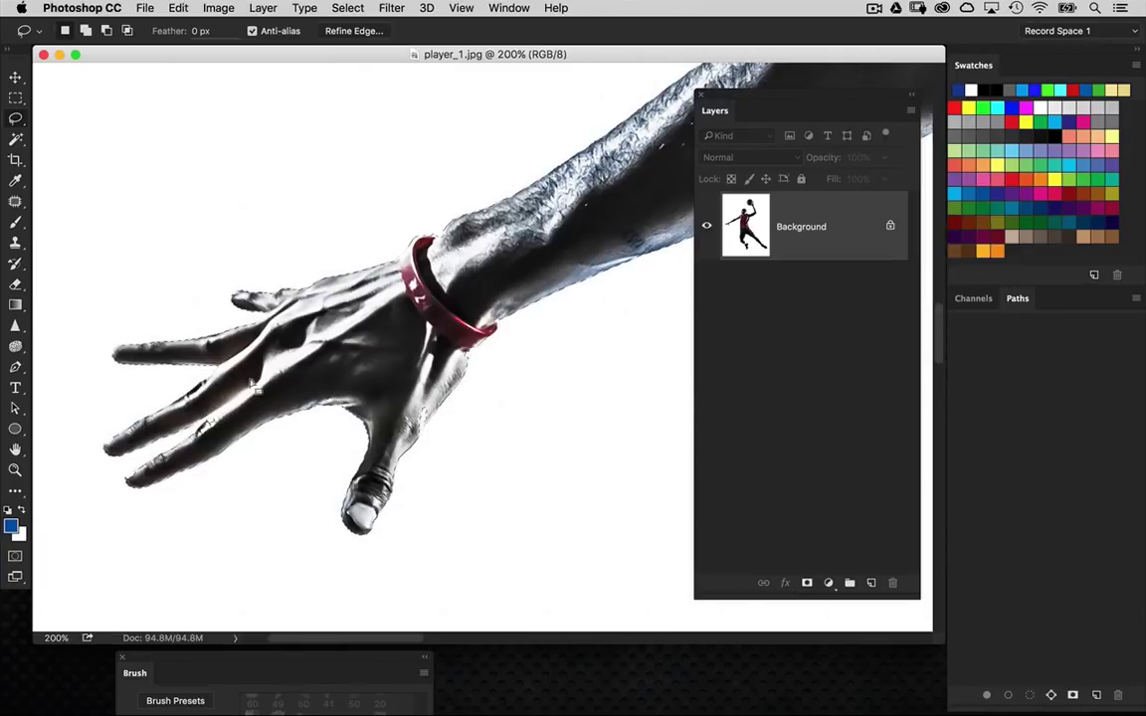
Open Refine Edge on the player's selection, check the cutout on transparency, and set the edge-detection Radius to 1.9 px
{"action": "key", "text": "shift"}
{"action": "key", "text": "super+minus"}
{"action": "key", "text": "super+minus"}
{"action": "left_click_drag", "start_coordinate": [529, 313], "coordinate": [382, 440]}
{"action": "left_click", "coordinate": [364, 33]}
{"action": "left_click_drag", "start_coordinate": [570, 275], "coordinate": [388, 291]}
{"action": "key", "text": "super+minus"}
{"action": "left_click_drag", "start_coordinate": [450, 317], "coordinate": [448, 241]}
{"action": "left_click_drag", "start_coordinate": [455, 434], "coordinate": [470, 288]}
{"action": "scroll", "coordinate": [469, 290], "scroll_direction": "down", "scroll_amount": 1}
{"action": "left_click", "coordinate": [731, 216]}
{"action": "left_click", "coordinate": [767, 215]}
{"action": "scroll", "coordinate": [537, 328], "scroll_direction": "up", "scroll_amount": 3}
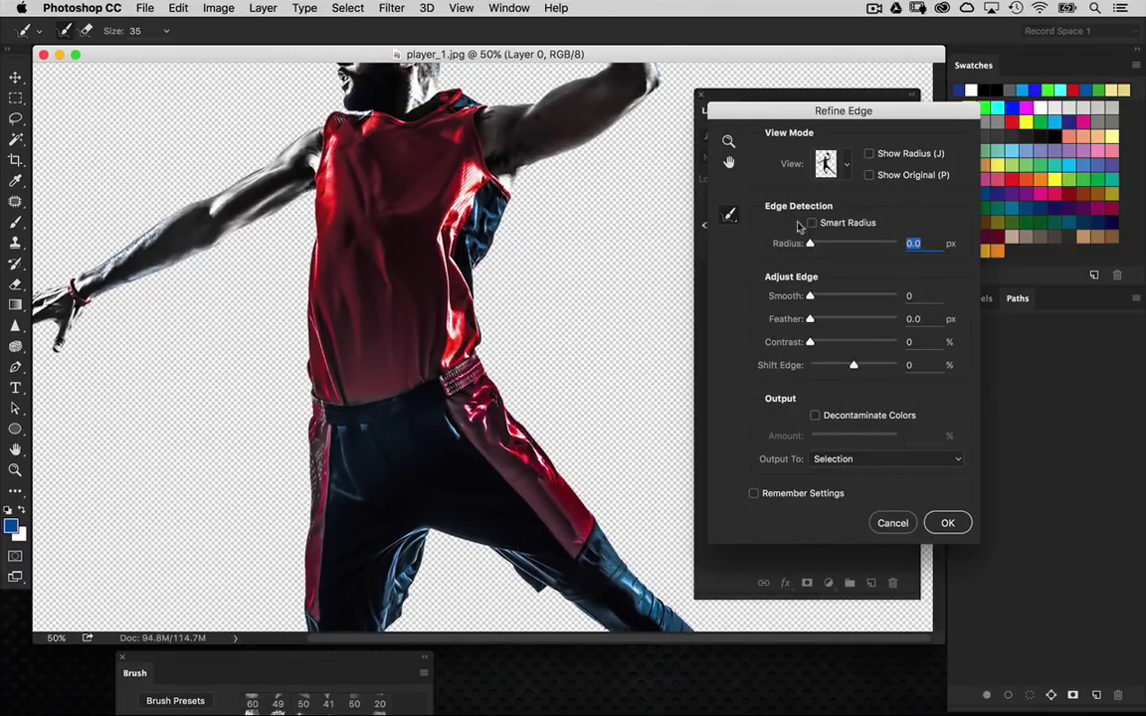
{"action": "left_click_drag", "start_coordinate": [815, 245], "coordinate": [818, 248]}
{"action": "scroll", "coordinate": [529, 417], "scroll_direction": "up", "scroll_amount": 5}
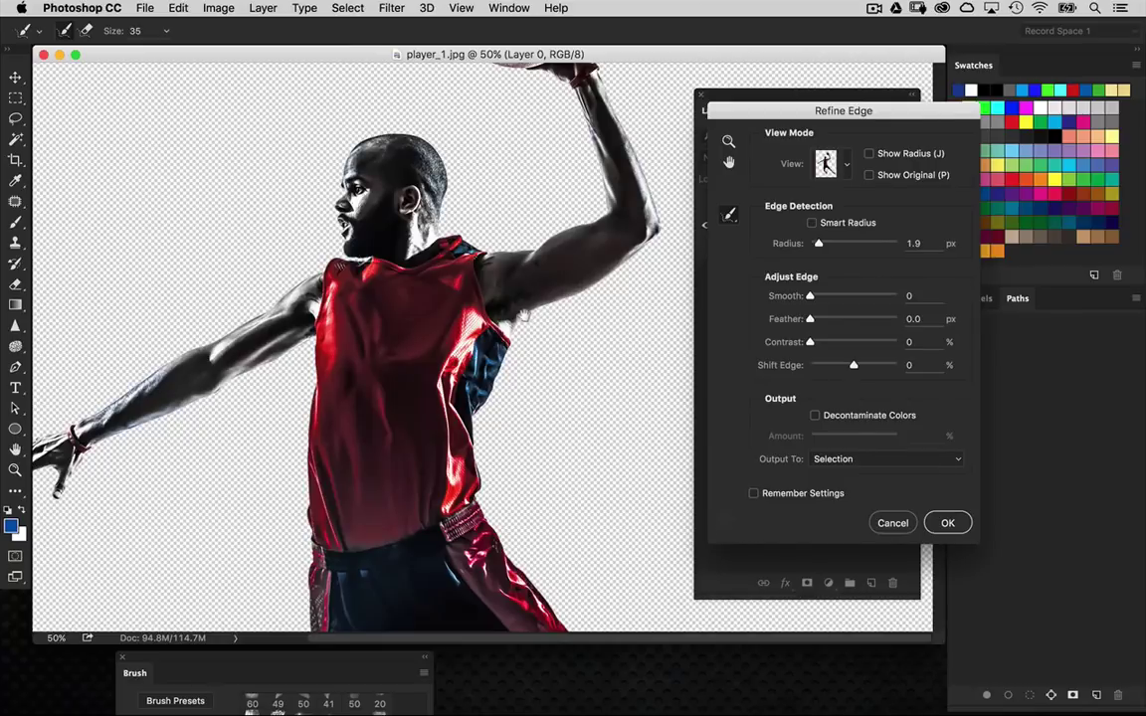
{"action": "left_click_drag", "start_coordinate": [470, 294], "coordinate": [443, 266]}
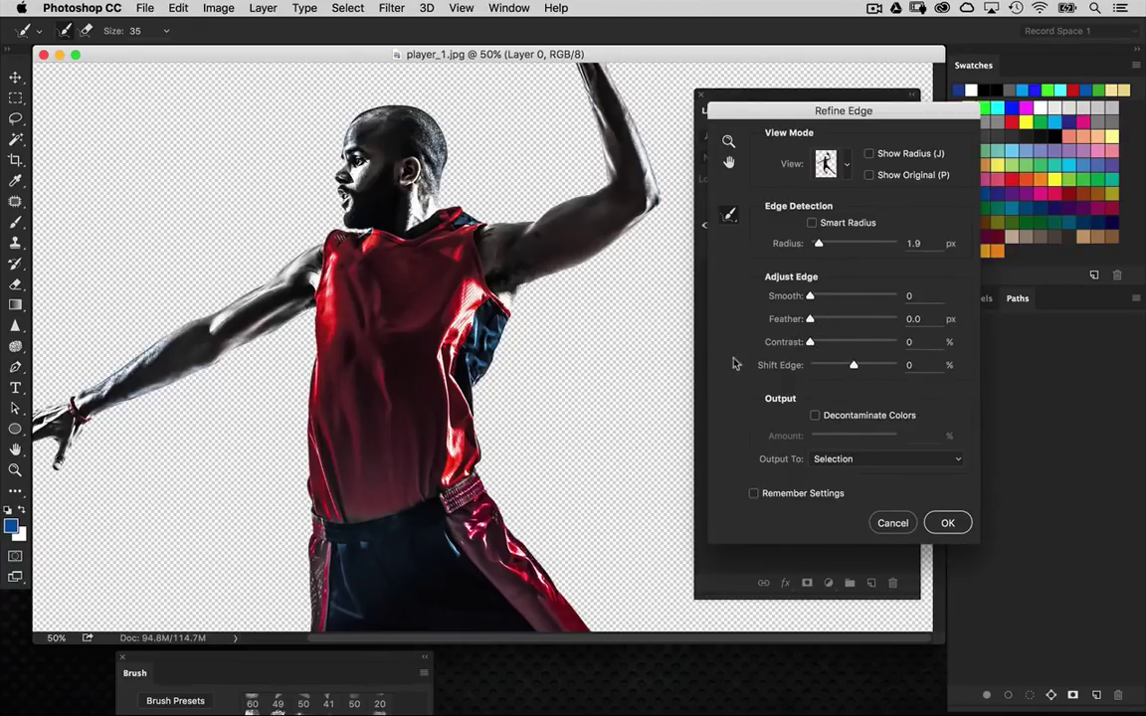
Output the refined selection to a New Layer and apply Refine Edge
{"action": "left_click", "coordinate": [846, 467]}
{"action": "left_click", "coordinate": [831, 455]}
{"action": "left_click", "coordinate": [835, 463]}
{"action": "left_click", "coordinate": [848, 484]}
{"action": "left_click", "coordinate": [846, 459]}
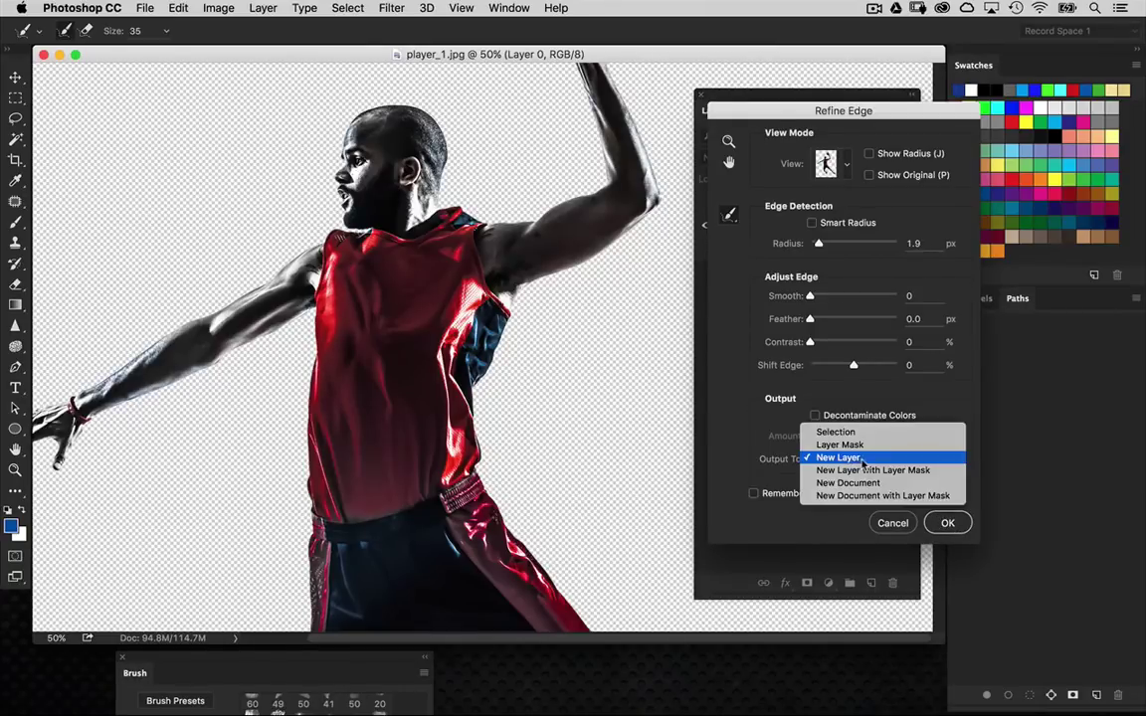
{"action": "left_click", "coordinate": [862, 459]}
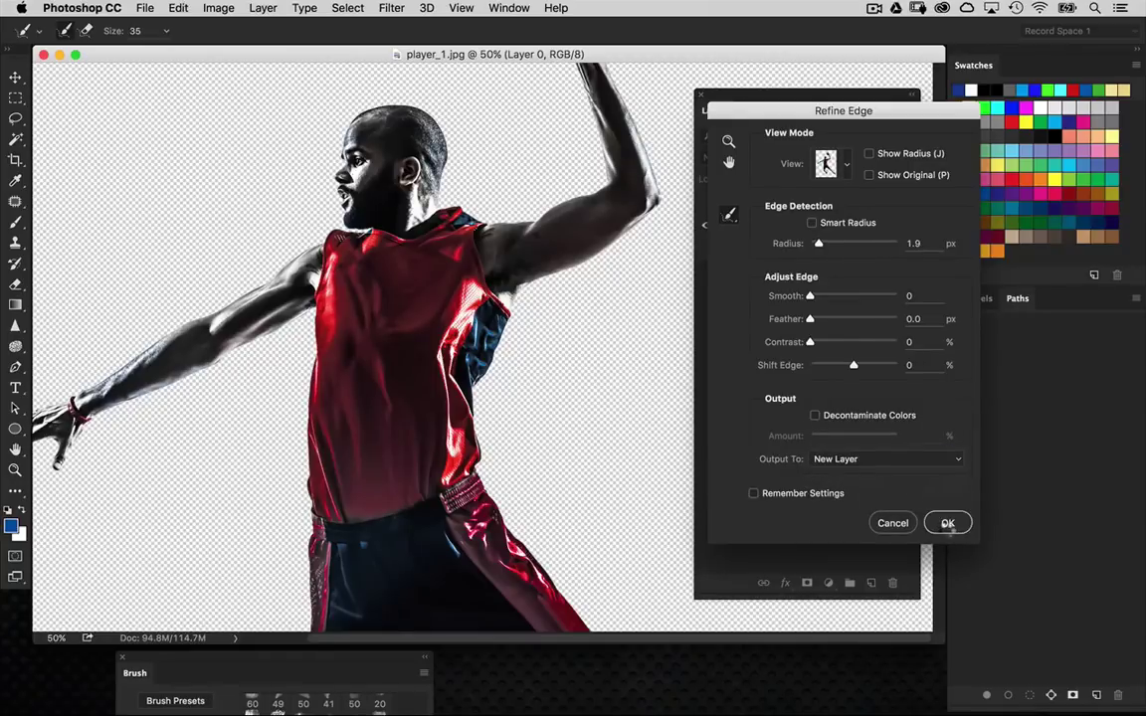
{"action": "left_click", "coordinate": [945, 524]}
Copy the cut-out player into working_sports.psd and place his layer at the top of the layer stack
{"action": "key", "text": "super+minus"}
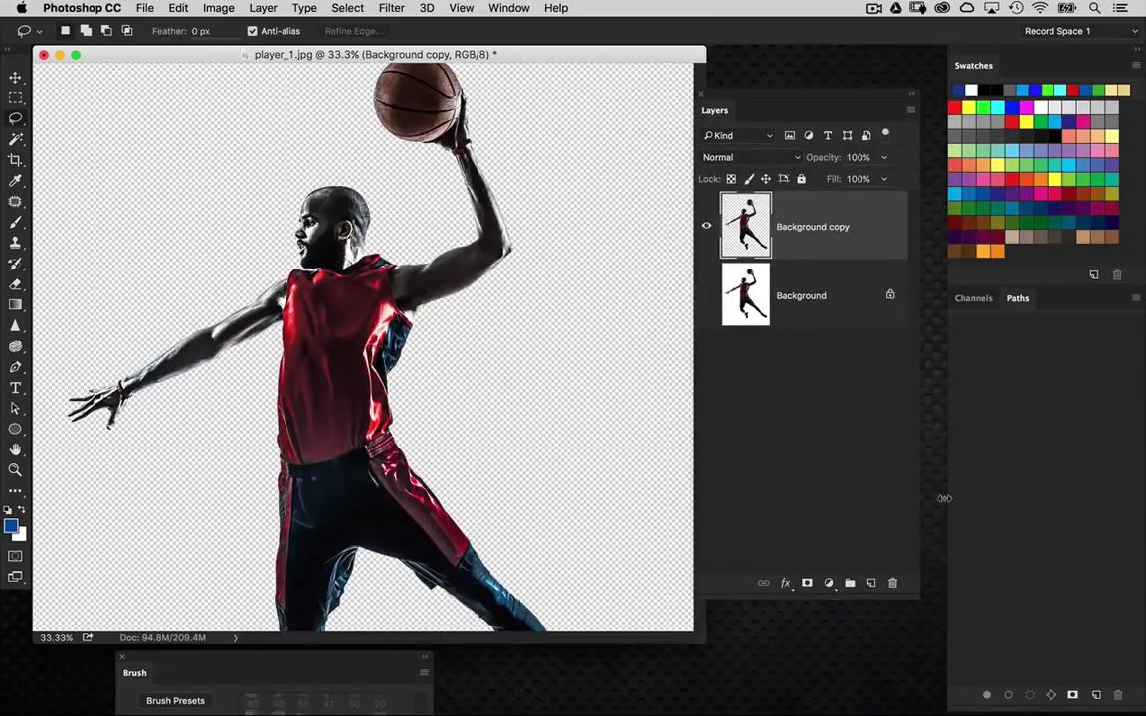
{"action": "key", "text": "super+minus"}
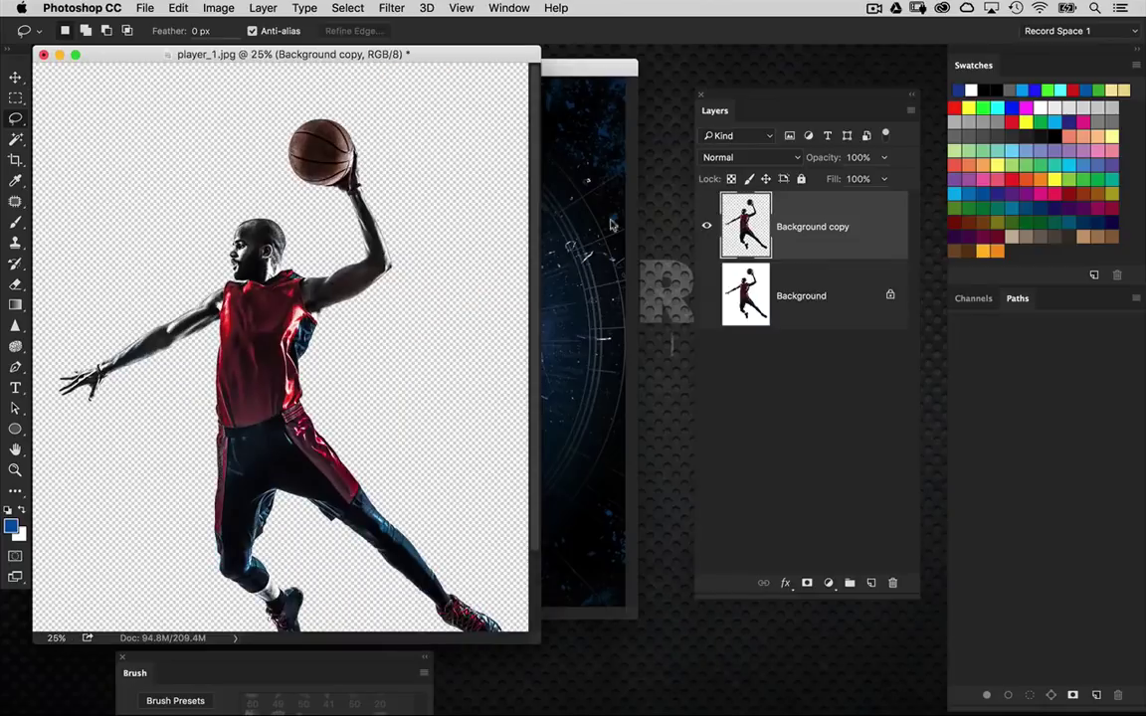
{"action": "key", "text": "super+minus"}
{"action": "left_click", "coordinate": [14, 76]}
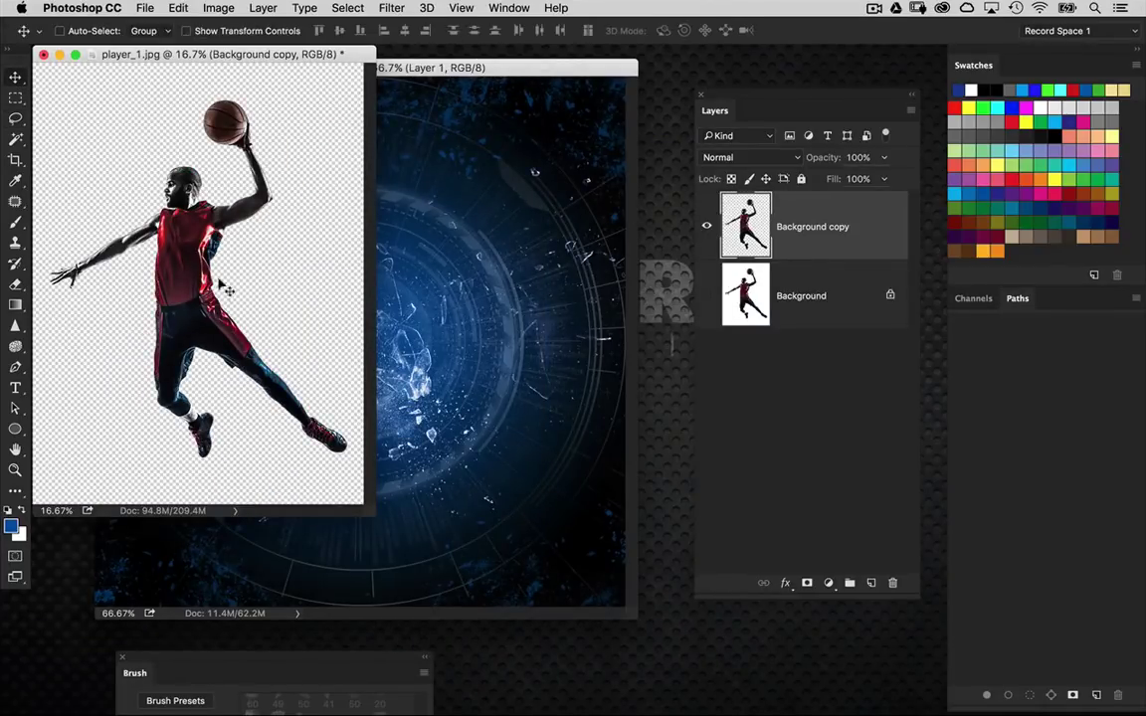
{"action": "left_click_drag", "start_coordinate": [194, 278], "coordinate": [462, 333]}
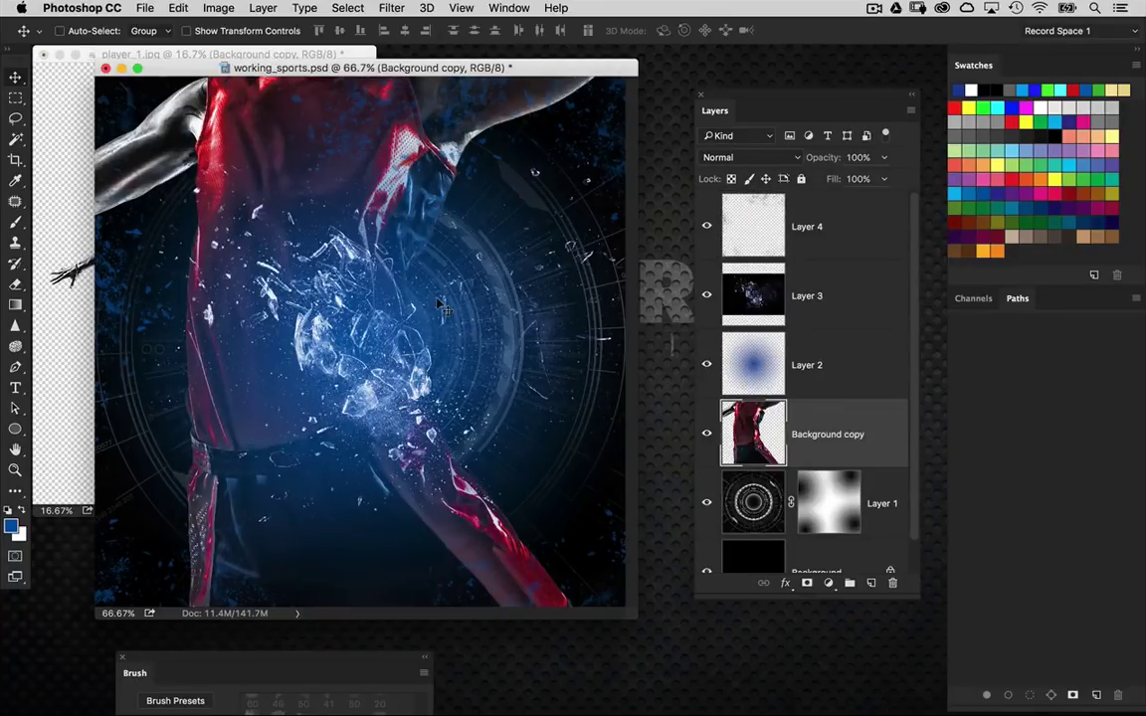
{"action": "left_click_drag", "start_coordinate": [753, 433], "coordinate": [755, 195]}
Scale the player proportionally to about 31.55% and position him over the centre of the HUD rings with Free Transform
{"action": "key", "text": "super+t"}
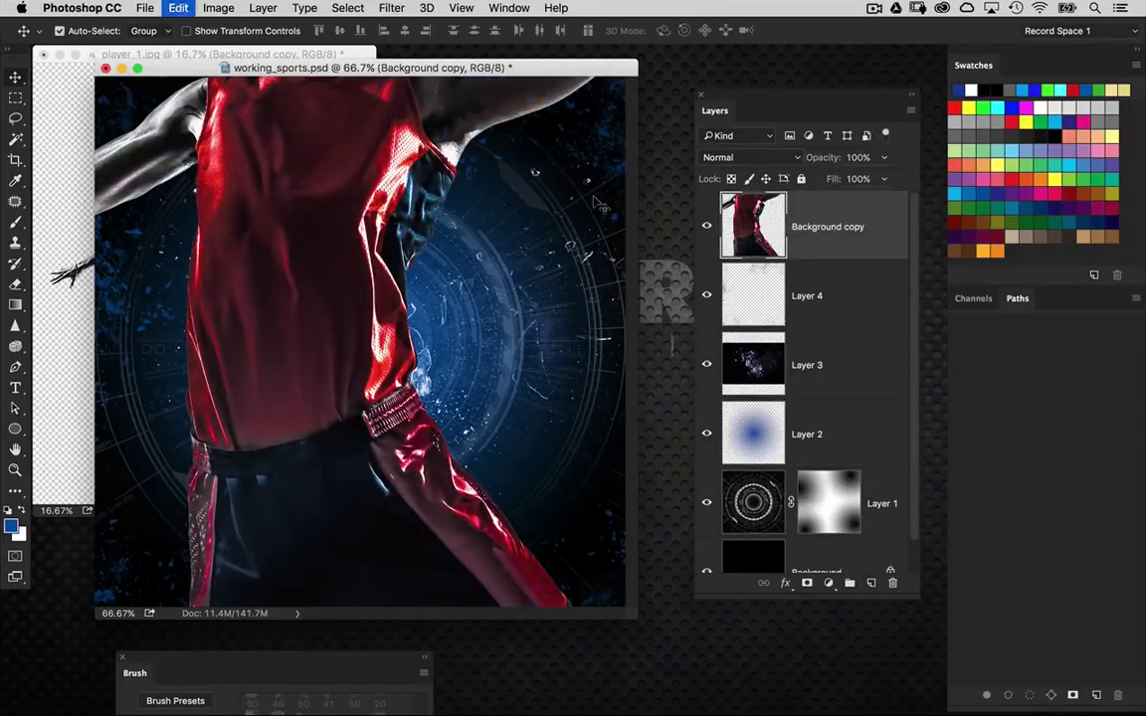
{"action": "key", "text": "super+0"}
{"action": "left_click_drag", "start_coordinate": [562, 68], "coordinate": [389, 255]}
{"action": "left_click_drag", "start_coordinate": [356, 336], "coordinate": [356, 323]}
{"action": "left_click_drag", "start_coordinate": [403, 243], "coordinate": [404, 251]}
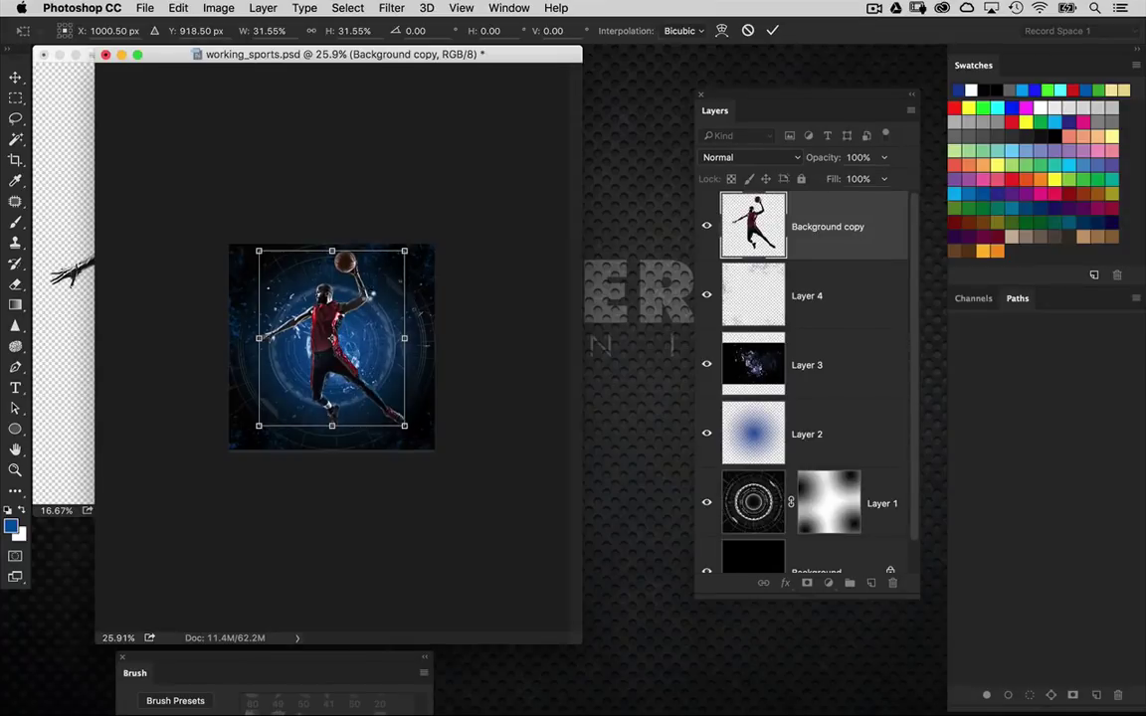
{"action": "key", "text": "Return"}
Close the player_1.jpg document and shift the player slightly to the right on the poster
{"action": "key", "text": "super+minus"}
{"action": "key", "text": "super+plus"}
{"action": "key", "text": "super+plus"}
{"action": "key", "text": "super+plus"}
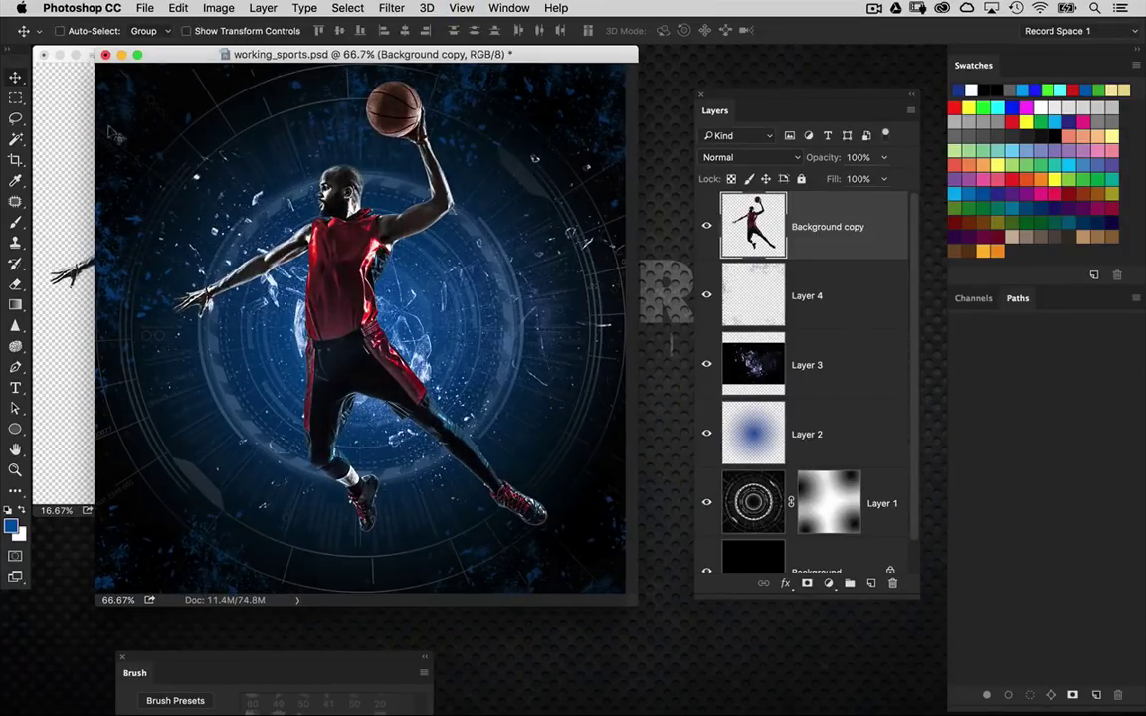
{"action": "left_click", "coordinate": [45, 55]}
{"action": "left_click_drag", "start_coordinate": [327, 60], "coordinate": [310, 65]}
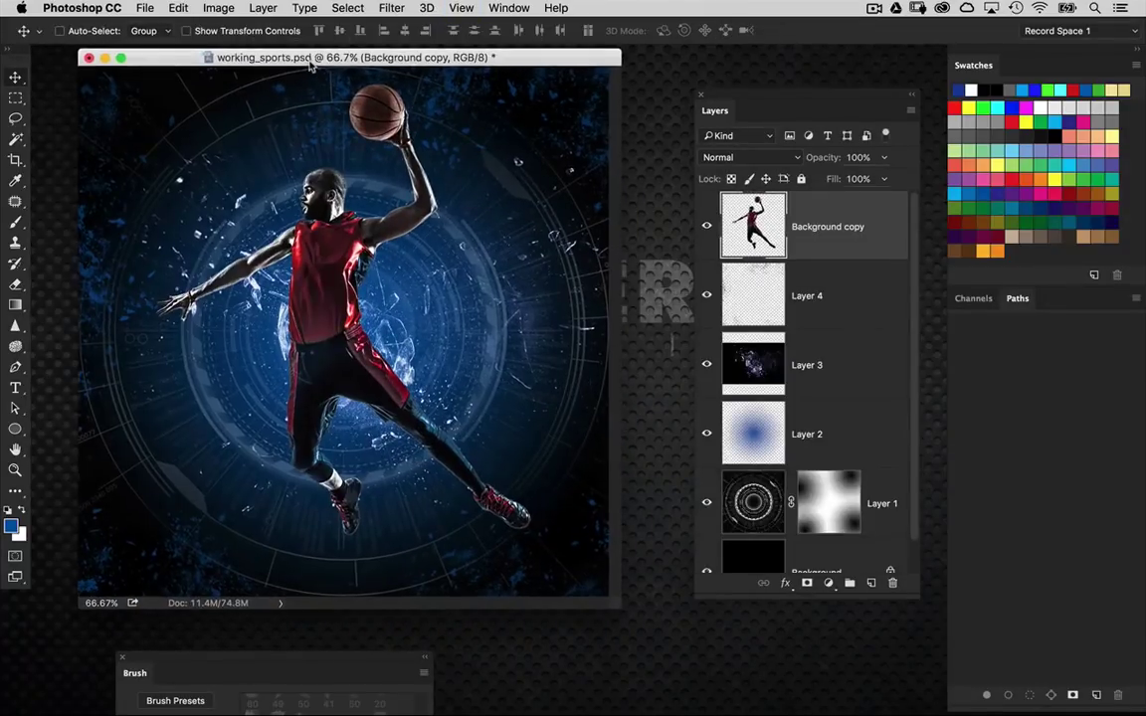
{"action": "left_click_drag", "start_coordinate": [322, 268], "coordinate": [370, 251]}
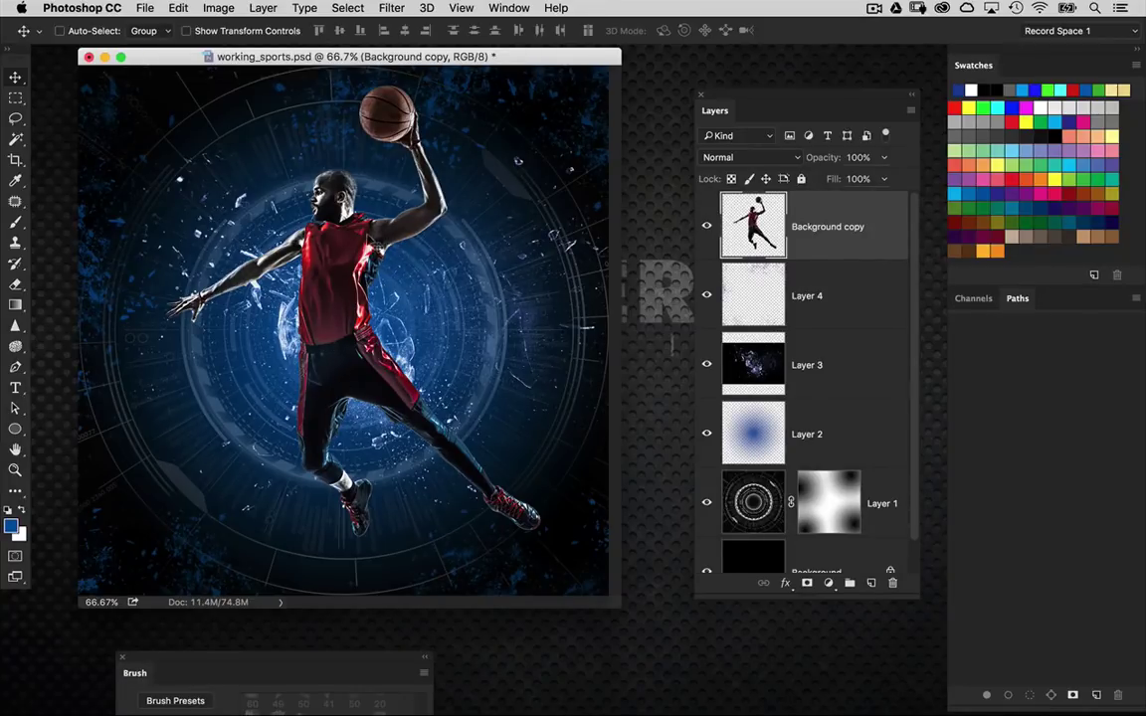
Add a new layer above the player and choose a soft round tip for the Brush tool
{"action": "left_click", "coordinate": [870, 581]}
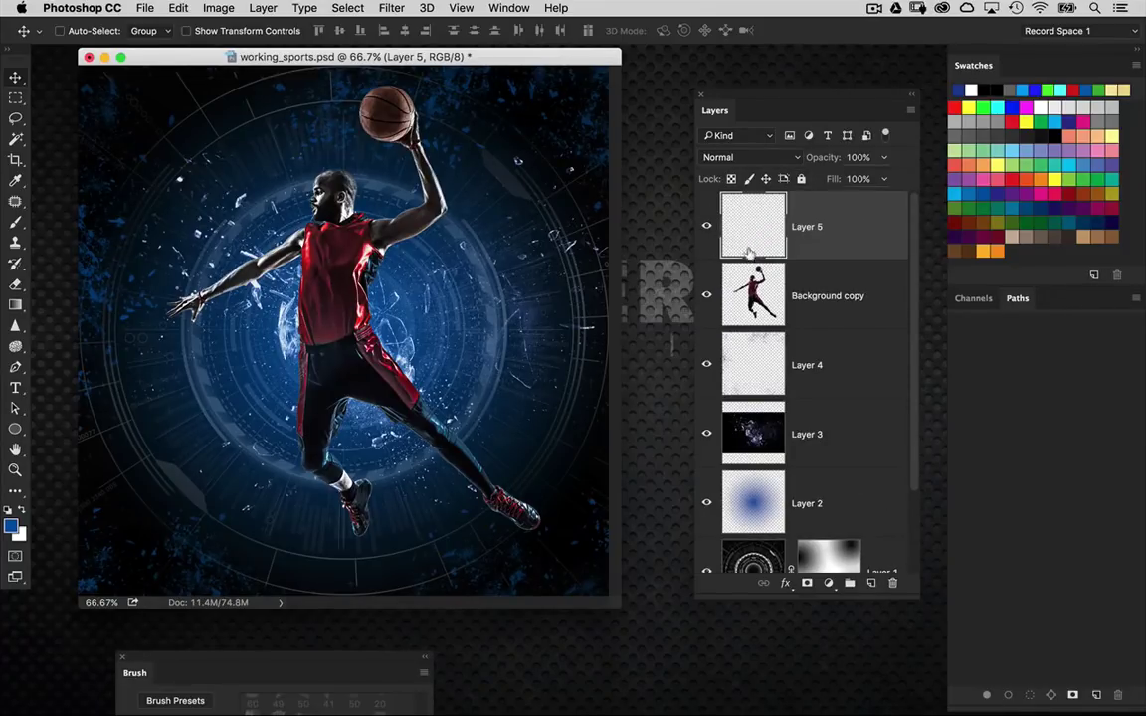
{"action": "left_click_drag", "start_coordinate": [15, 221], "coordinate": [60, 200]}
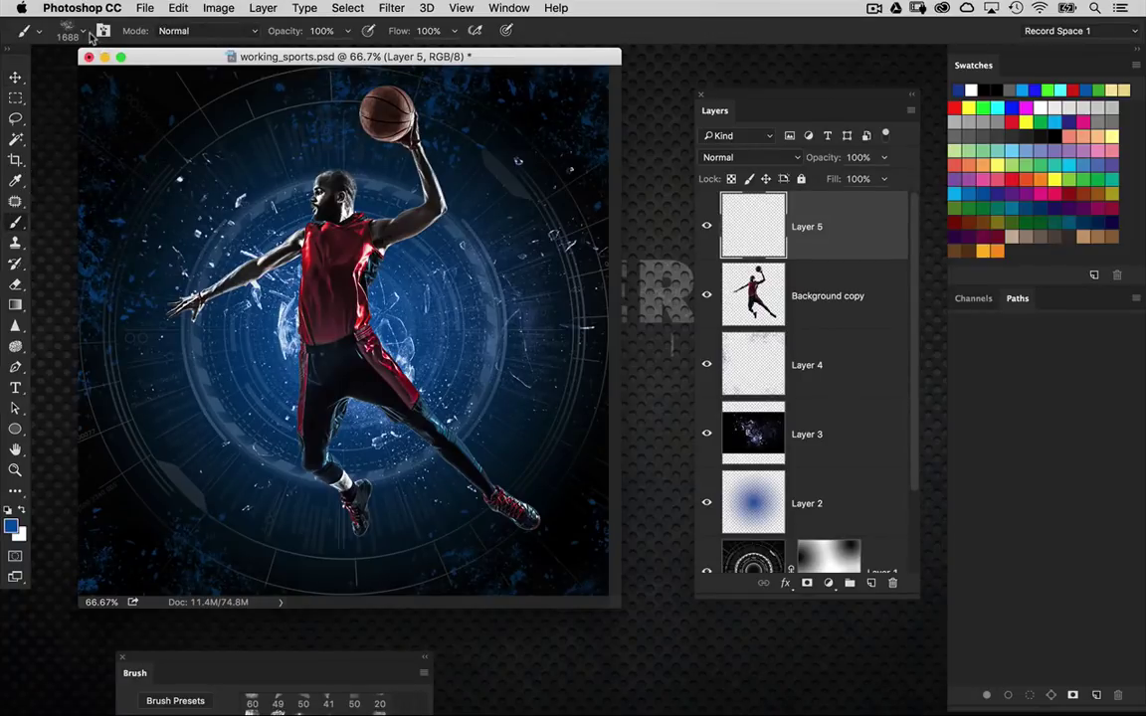
{"action": "left_click", "coordinate": [80, 36]}
{"action": "left_click", "coordinate": [147, 174]}
{"action": "left_click", "coordinate": [591, 61]}
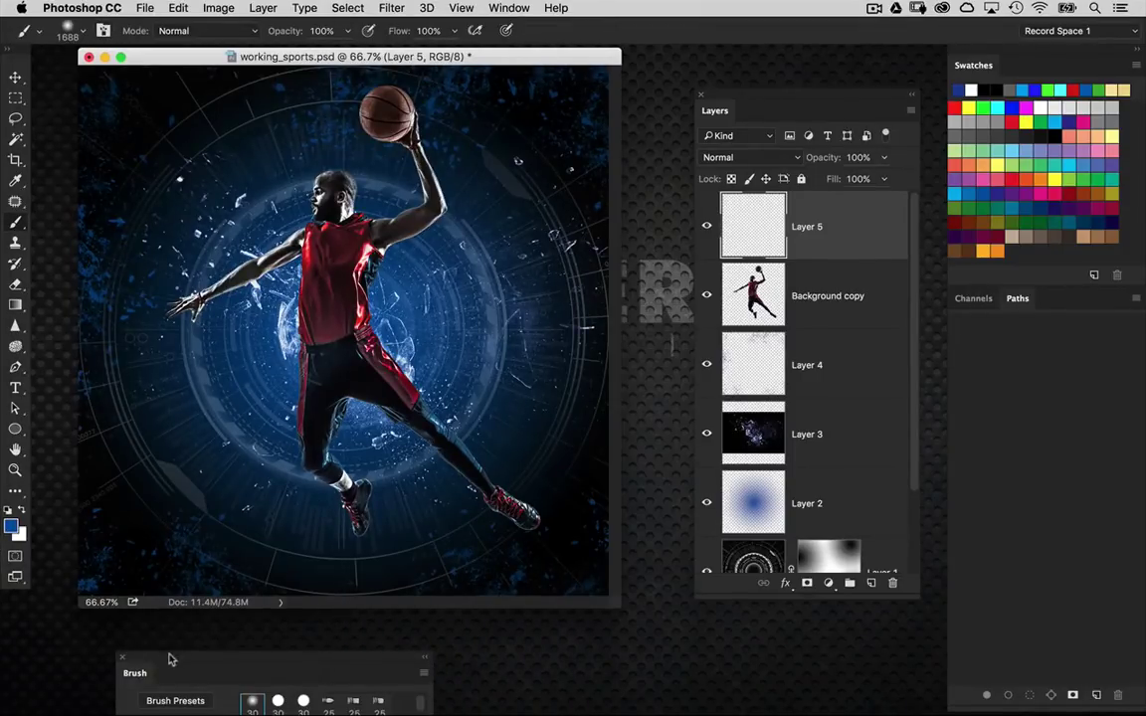
Open the brush settings and set the Size Jitter control to Off under Shape Dynamics
{"action": "double_click", "coordinate": [169, 658]}
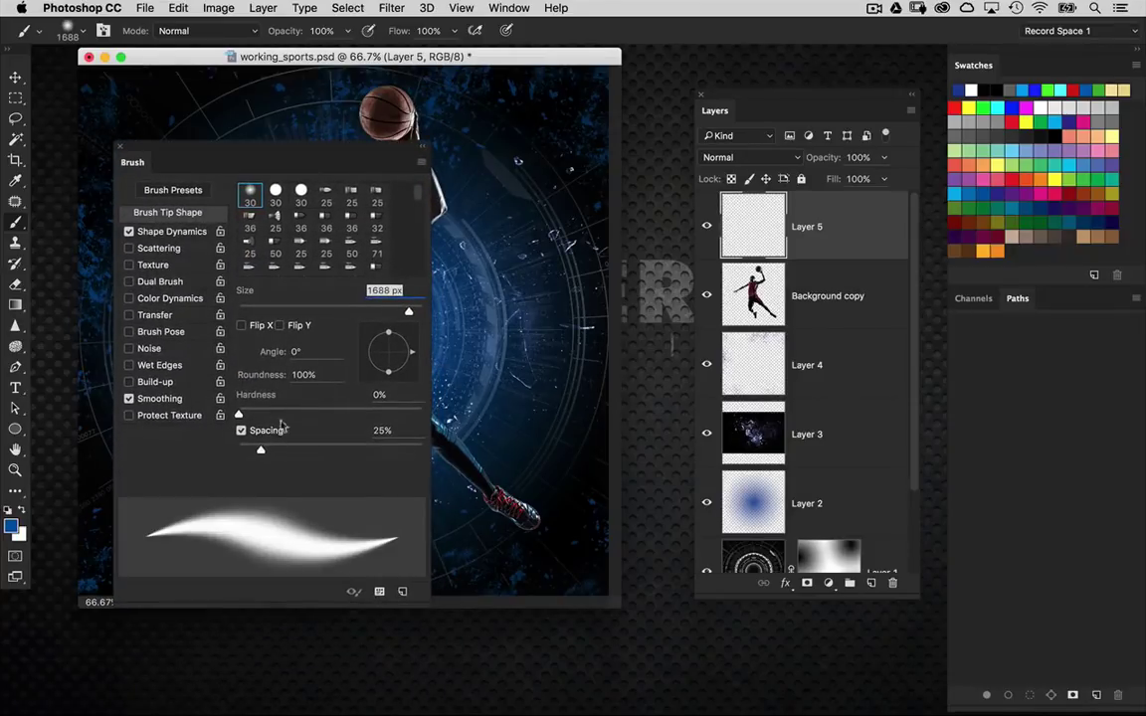
{"action": "left_click", "coordinate": [152, 231]}
{"action": "left_click", "coordinate": [303, 226]}
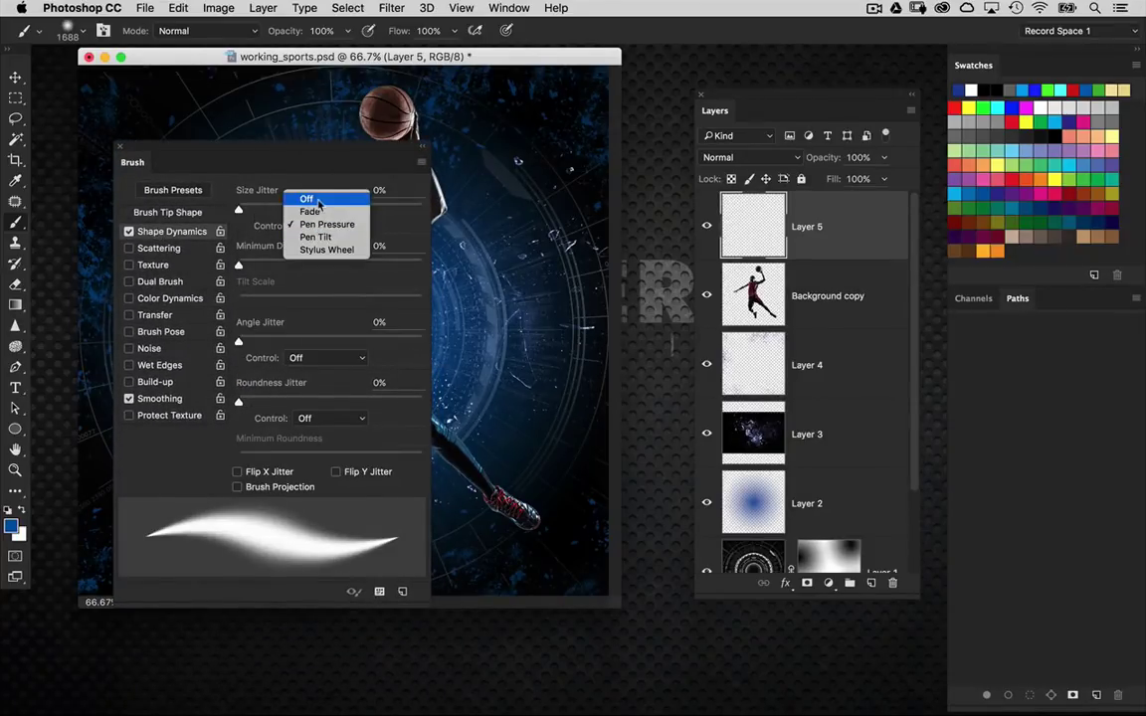
{"action": "left_click", "coordinate": [318, 201]}
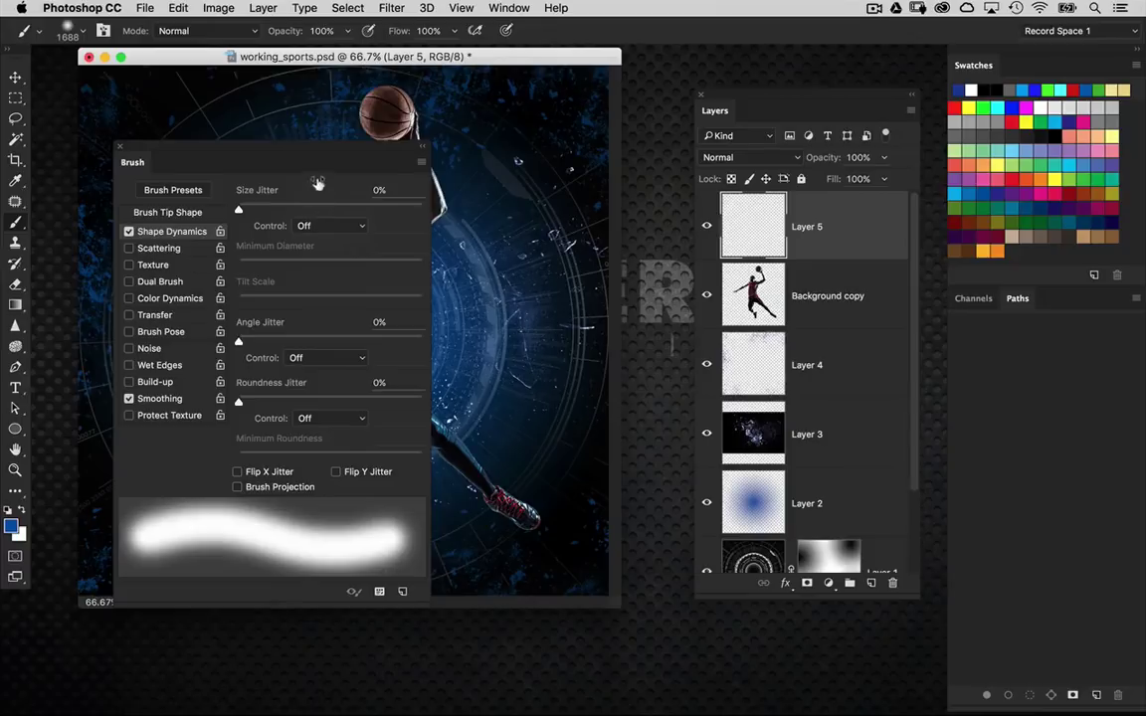
Try the Transfer option on the brush and turn it off again
{"action": "left_click", "coordinate": [159, 316]}
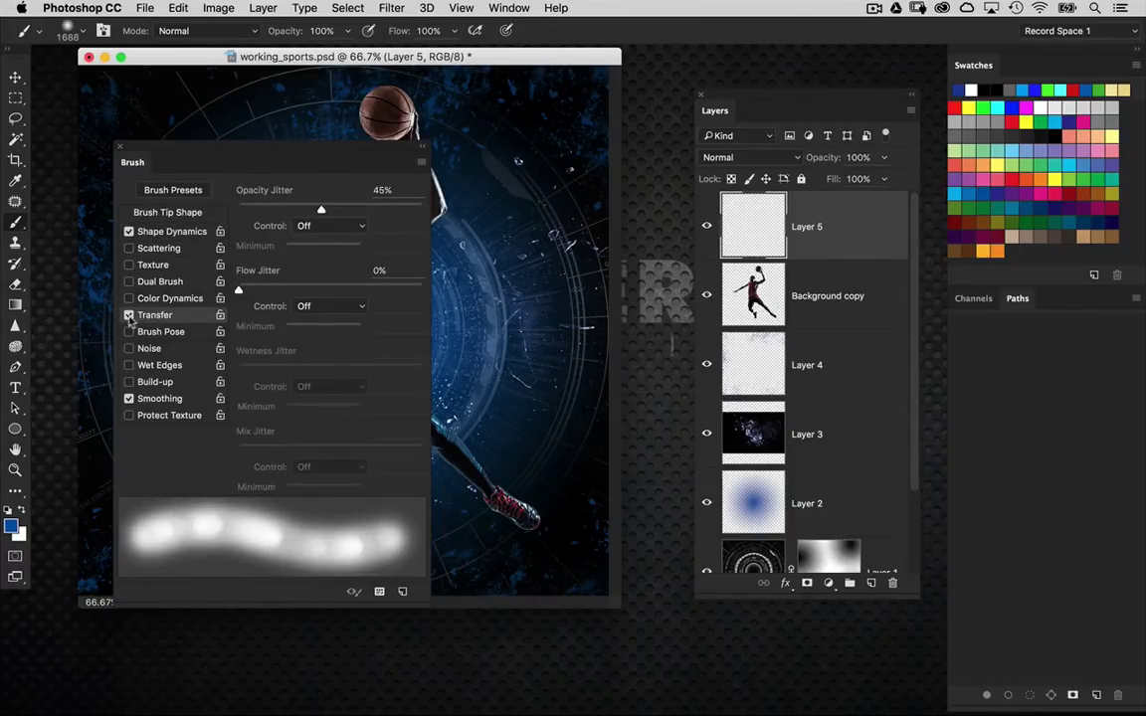
{"action": "left_click", "coordinate": [129, 315]}
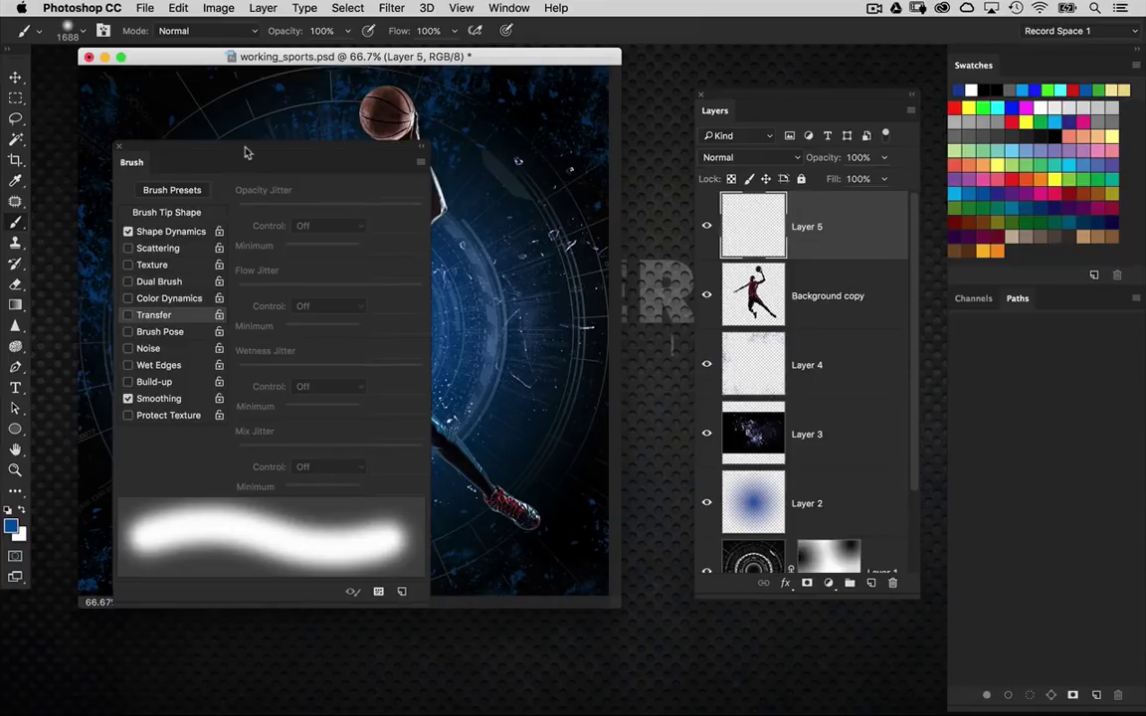
{"action": "left_click_drag", "start_coordinate": [224, 147], "coordinate": [189, 149]}
{"action": "left_click", "coordinate": [119, 315]}
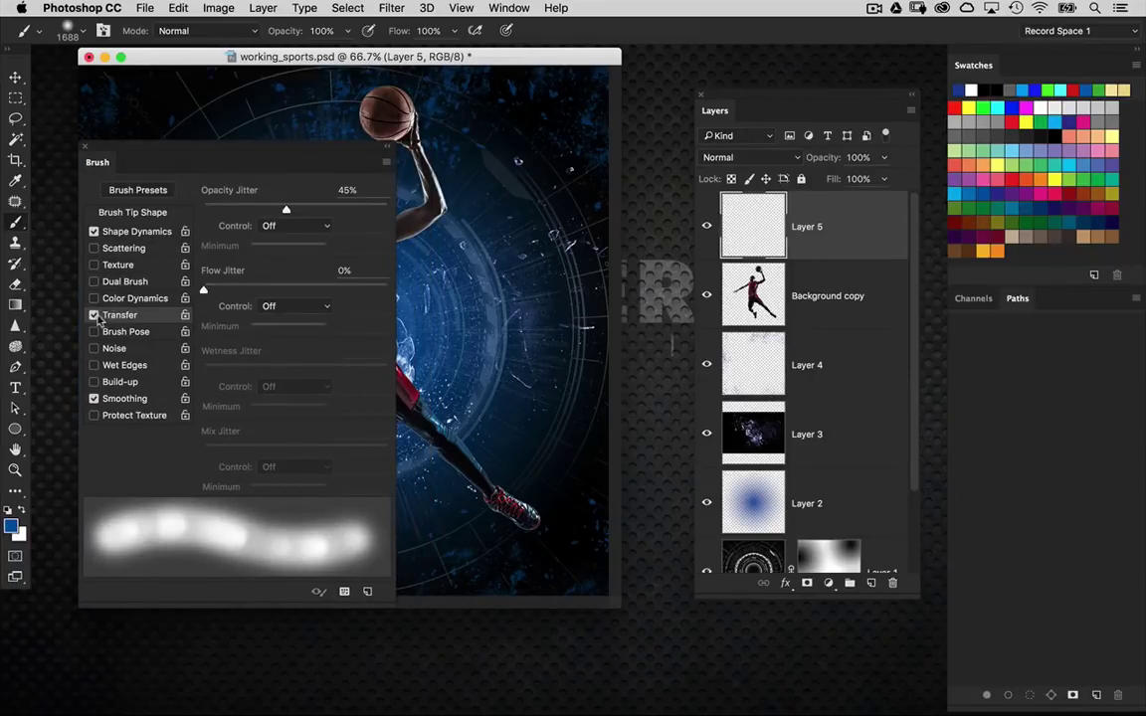
{"action": "left_click", "coordinate": [95, 315]}
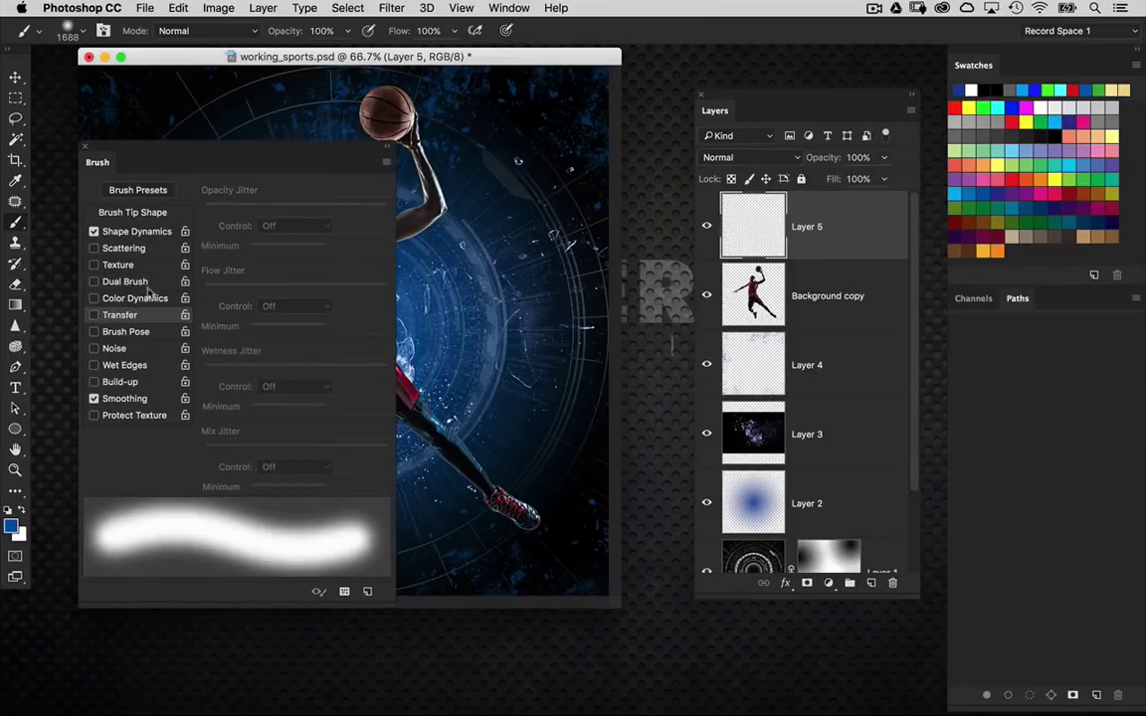
Turn off Shape Dynamics for the brush and move the brush settings away from the artwork
{"action": "left_click", "coordinate": [140, 231]}
{"action": "left_click", "coordinate": [94, 232]}
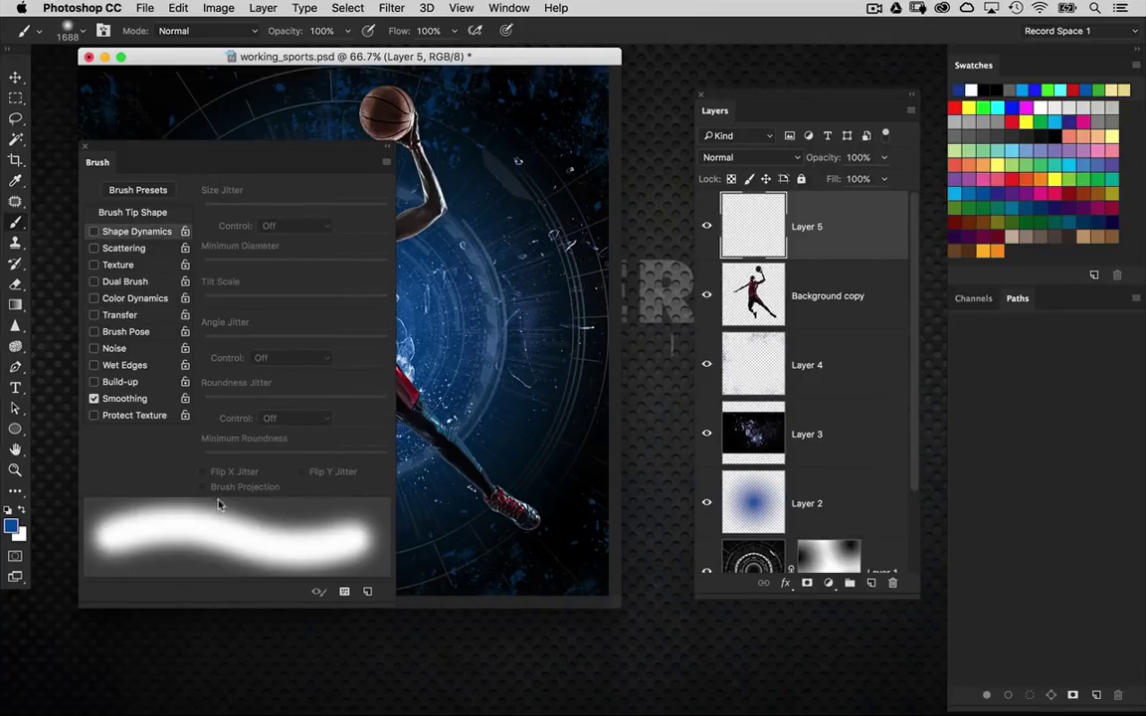
{"action": "mouse_move", "coordinate": [261, 159]}
{"action": "left_mouse_down"}
{"action": "mouse_move", "coordinate": [243, 182]}
{"action": "mouse_move", "coordinate": [215, 320]}
{"action": "left_mouse_up"}
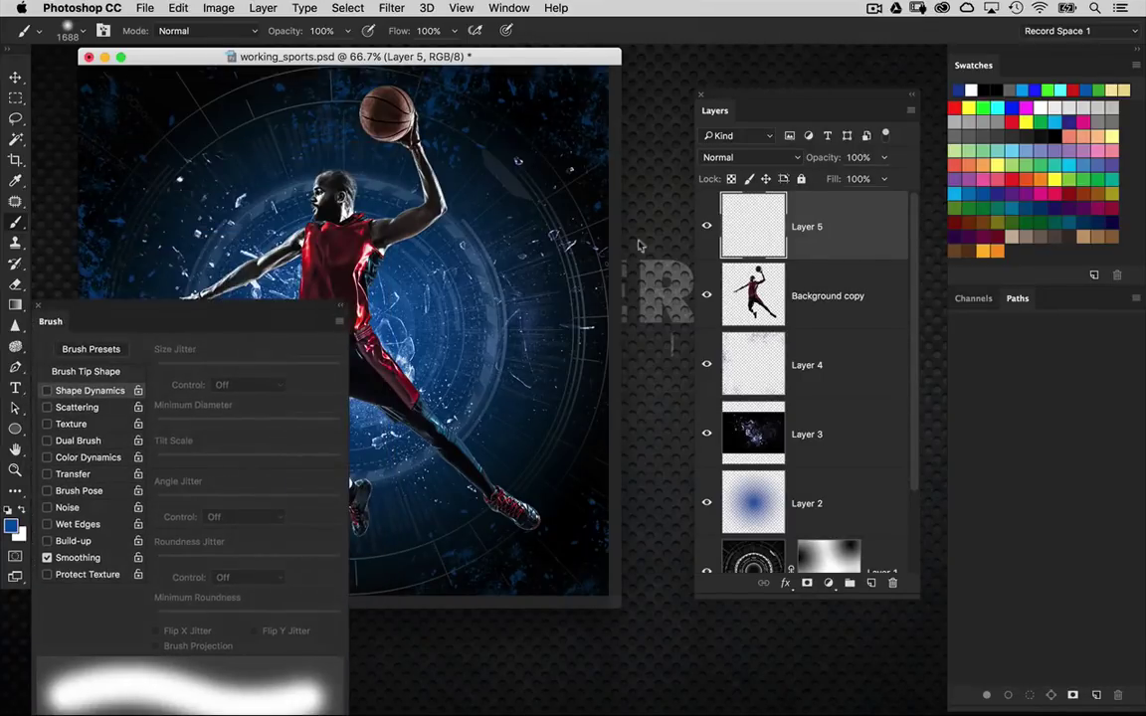
Reduce the brush size to 175 px
{"action": "key", "text": "["}
{"action": "key", "text": "["}
{"action": "key", "text": "["}
{"action": "key", "text": "["}
{"action": "key", "text": "["}
{"action": "key", "text": "["}
{"action": "key", "text": "["}
{"action": "key", "text": "["}
{"action": "key", "text": "["}
{"action": "key", "text": "["}
{"action": "key", "text": "["}
{"action": "key", "text": "["}
{"action": "key", "text": "["}
{"action": "key", "text": "["}
{"action": "key", "text": "["}
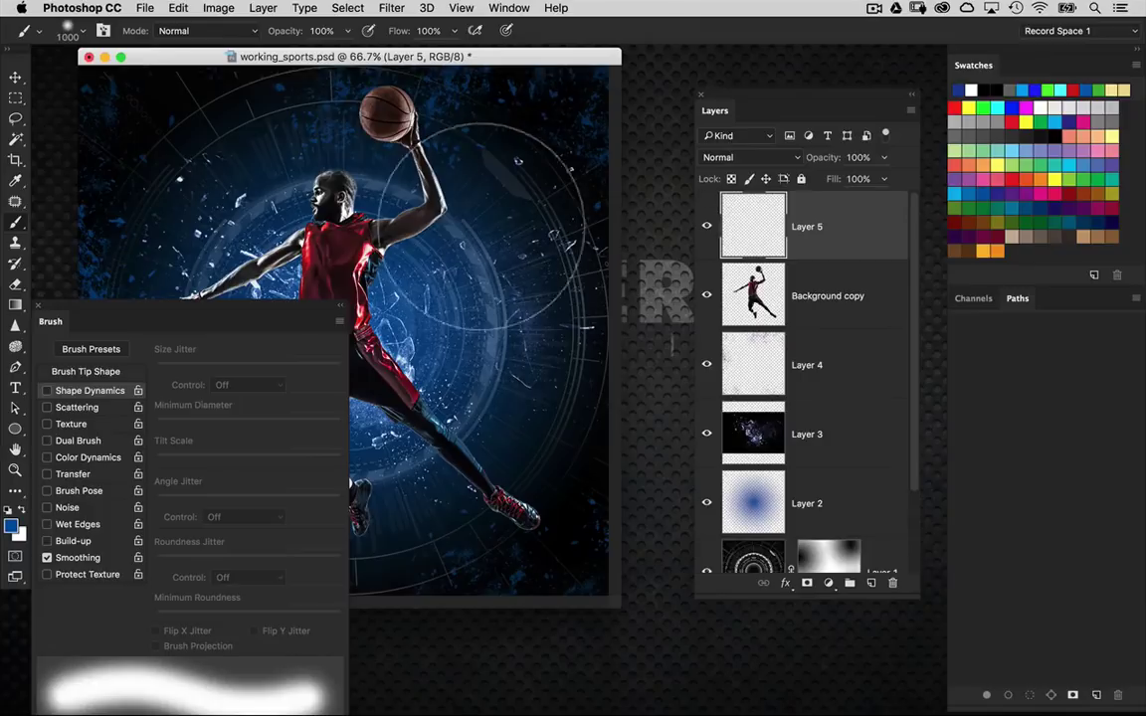
{"action": "key", "text": "bracketleft"}
{"action": "key", "text": "bracketleft"}
{"action": "key", "text": "bracketleft"}
Set the new empty layer's blend mode to Overlay and move the brush settings clear of the player
{"action": "left_click", "coordinate": [726, 159]}
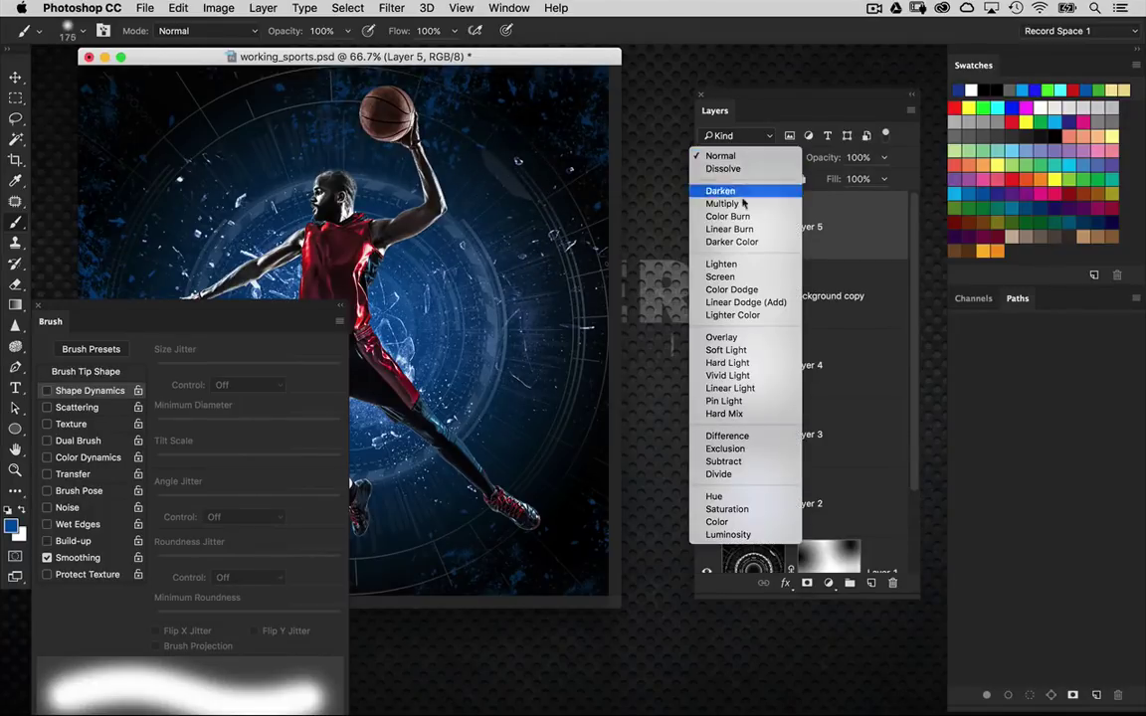
{"action": "left_click", "coordinate": [722, 337]}
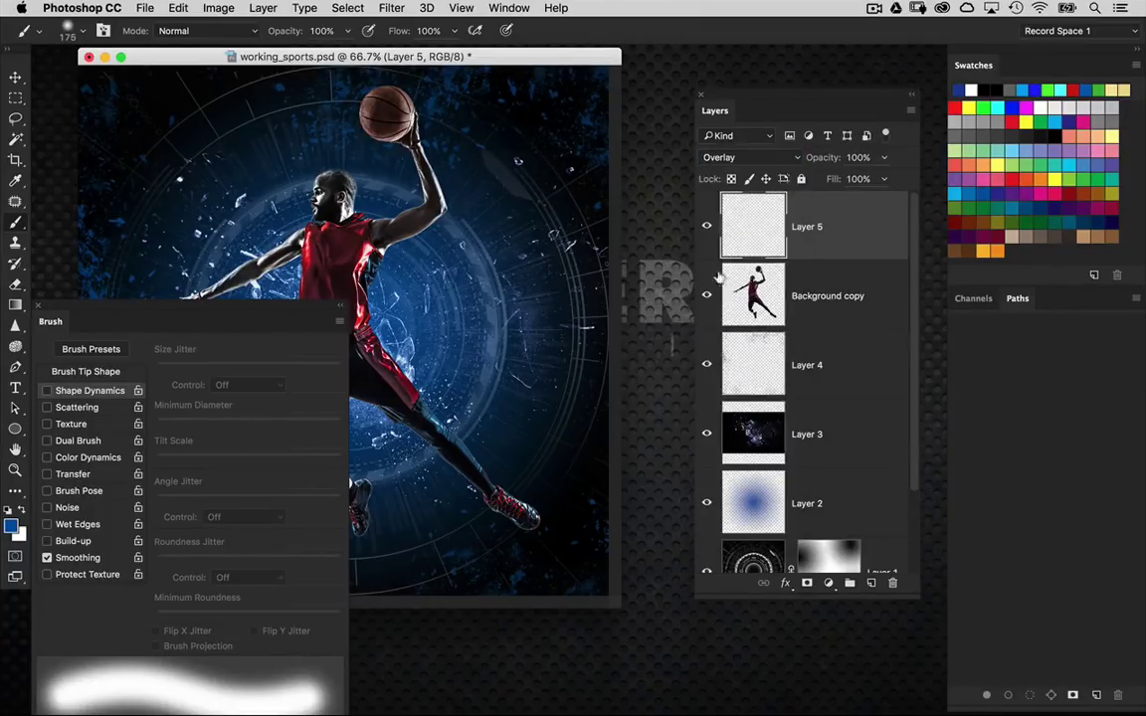
{"action": "left_click_drag", "start_coordinate": [306, 313], "coordinate": [443, 461]}
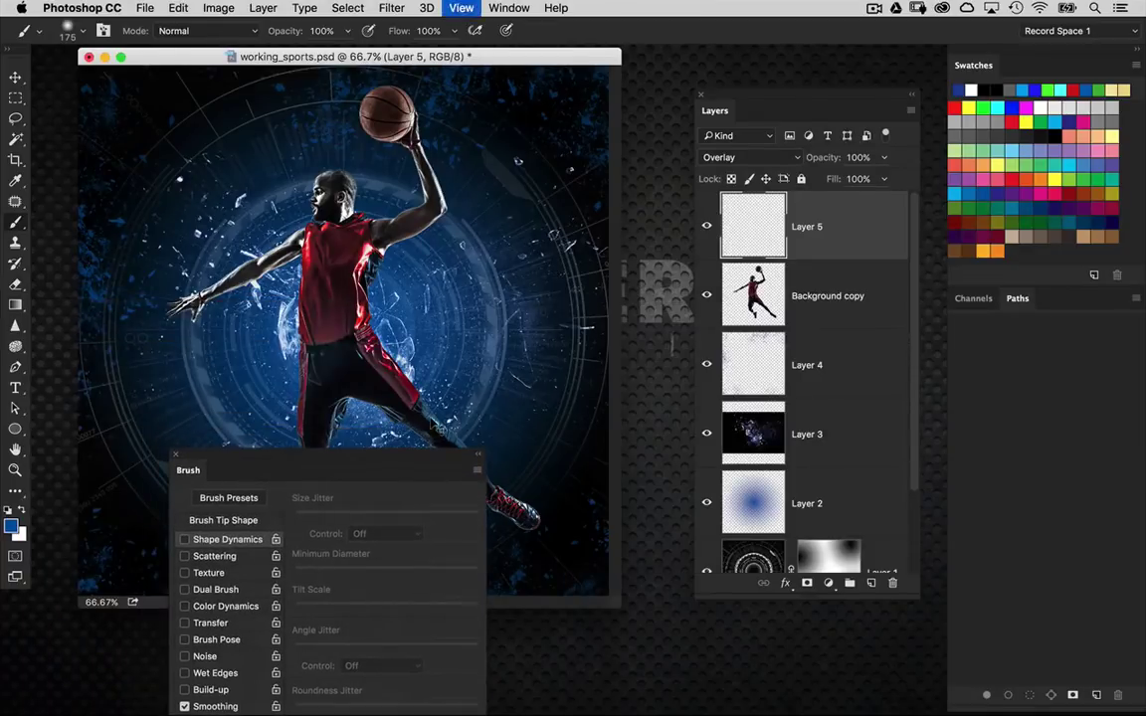
Paint blue along the upper edge of the outstretched arm with a 100 px brush, and undo the last stroke
{"action": "key", "text": "super+plus"}
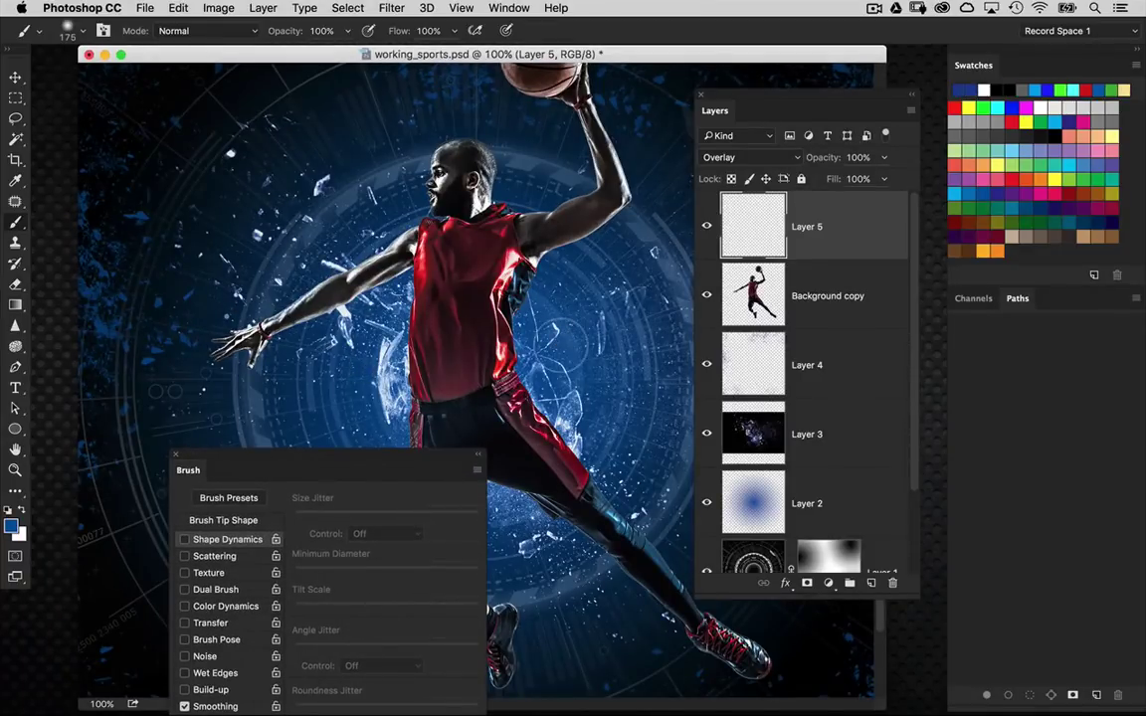
{"action": "key", "text": "bracketleft"}
{"action": "key", "text": "bracketleft"}
{"action": "key", "text": "bracketleft"}
{"action": "mouse_move", "coordinate": [414, 228]}
{"action": "left_mouse_down"}
{"action": "mouse_move", "coordinate": [355, 244]}
{"action": "mouse_move", "coordinate": [299, 261]}
{"action": "mouse_move", "coordinate": [332, 284]}
{"action": "mouse_move", "coordinate": [205, 305]}
{"action": "left_mouse_up"}
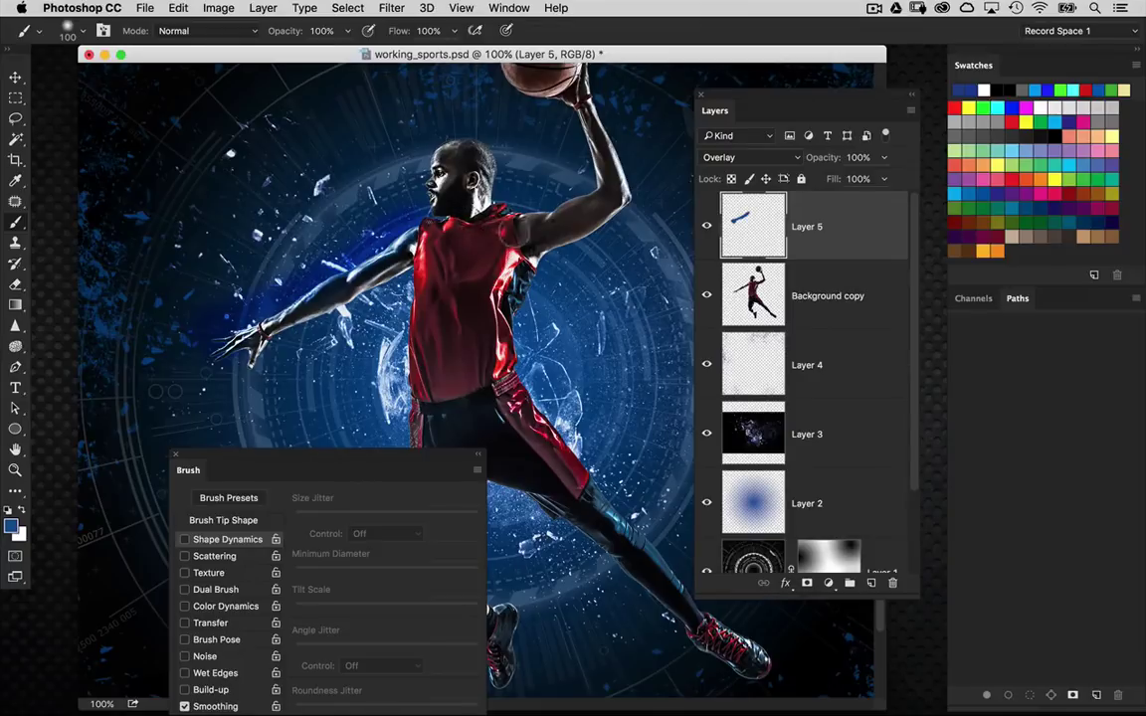
{"action": "key", "text": "super+z"}
Choose a slightly brighter blue as the foreground colour
{"action": "left_click", "coordinate": [14, 525]}
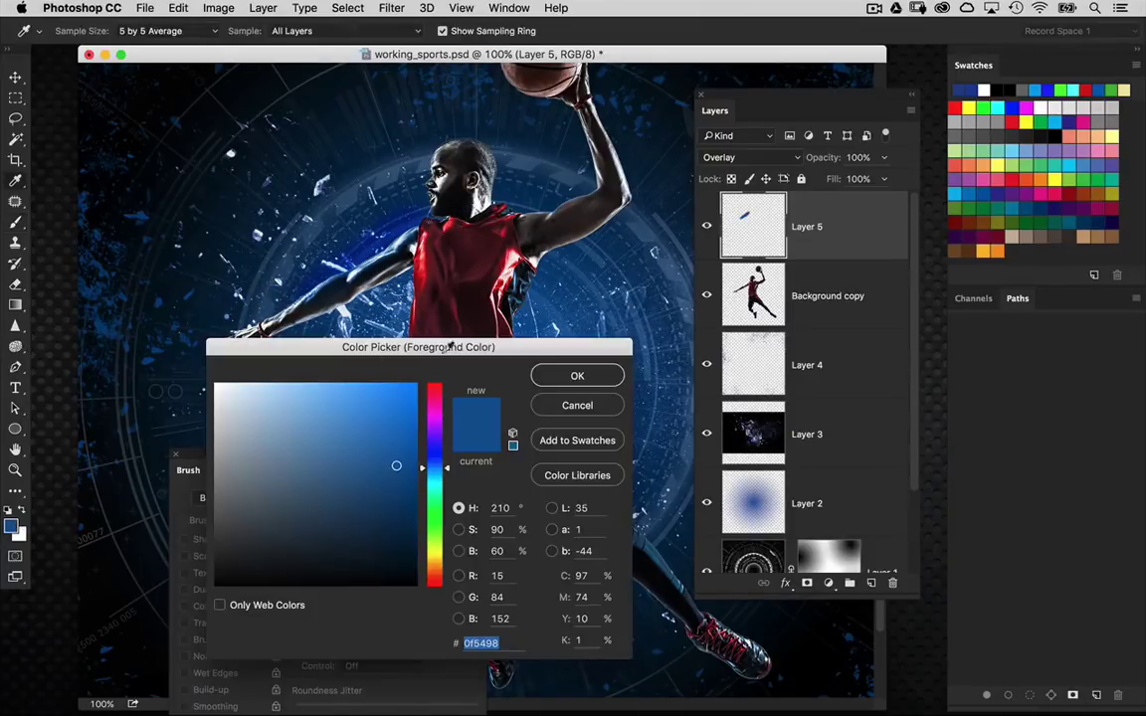
{"action": "left_click", "coordinate": [394, 439]}
{"action": "left_click", "coordinate": [545, 377]}
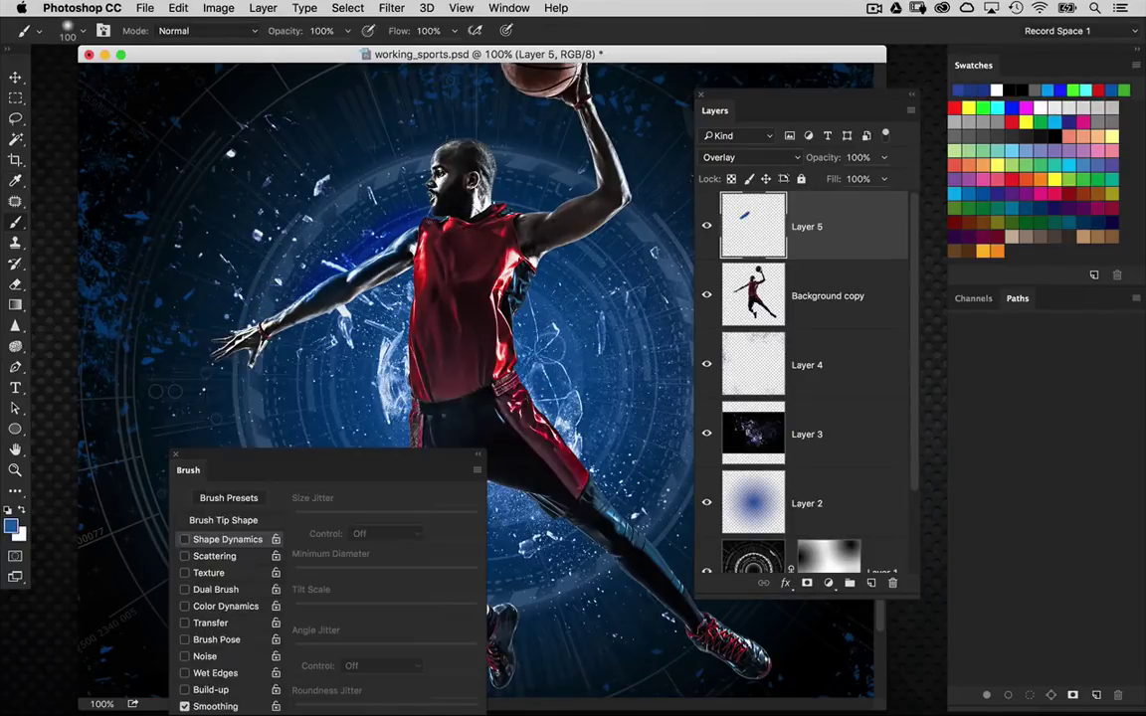
Paint blue beneath the outstretched arm, down the adjacent side of the torso and around the bent leg, moving the brush settings clear
{"action": "mouse_move", "coordinate": [296, 294]}
{"action": "left_mouse_down"}
{"action": "mouse_move", "coordinate": [203, 352]}
{"action": "mouse_move", "coordinate": [400, 283]}
{"action": "mouse_move", "coordinate": [364, 318]}
{"action": "mouse_move", "coordinate": [385, 416]}
{"action": "left_mouse_up"}
{"action": "left_click_drag", "start_coordinate": [414, 474], "coordinate": [337, 605]}
{"action": "scroll", "coordinate": [445, 317], "scroll_direction": "down", "scroll_amount": 3}
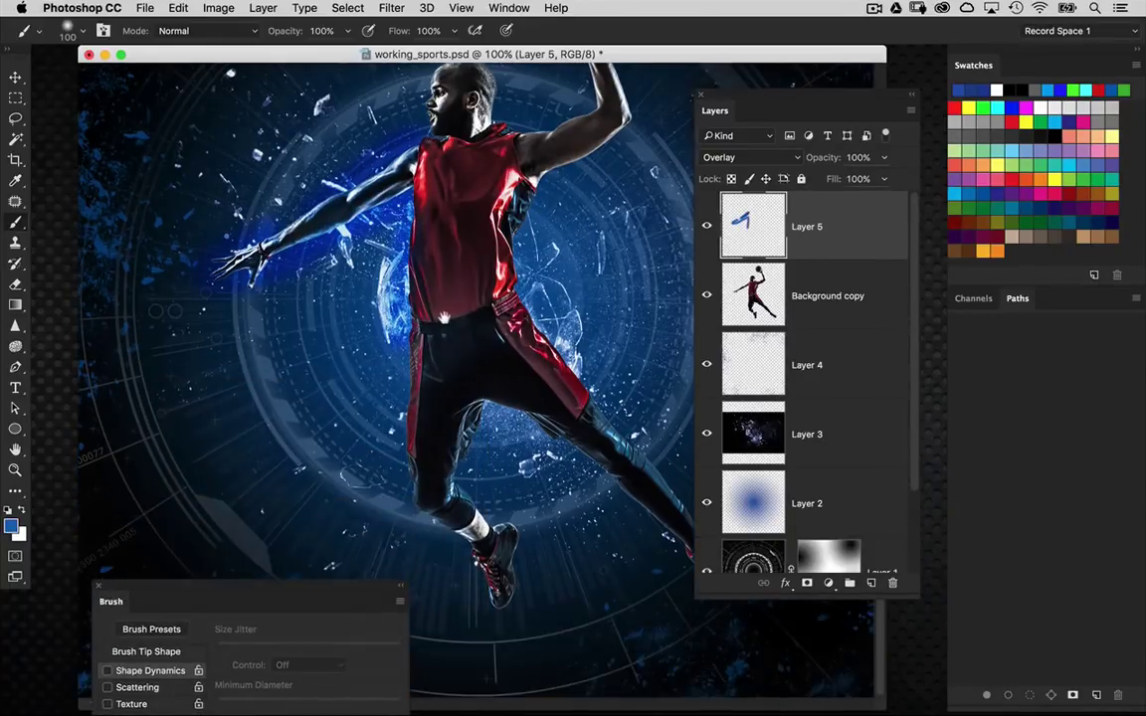
{"action": "mouse_move", "coordinate": [371, 291]}
{"action": "left_mouse_down"}
{"action": "mouse_move", "coordinate": [365, 437]}
{"action": "mouse_move", "coordinate": [380, 476]}
{"action": "mouse_move", "coordinate": [486, 587]}
{"action": "mouse_move", "coordinate": [514, 600]}
{"action": "mouse_move", "coordinate": [513, 528]}
{"action": "left_mouse_up"}
{"action": "mouse_move", "coordinate": [438, 459]}
{"action": "left_mouse_down"}
{"action": "mouse_move", "coordinate": [422, 398]}
{"action": "mouse_move", "coordinate": [443, 370]}
{"action": "mouse_move", "coordinate": [486, 383]}
{"action": "mouse_move", "coordinate": [508, 418]}
{"action": "left_mouse_up"}
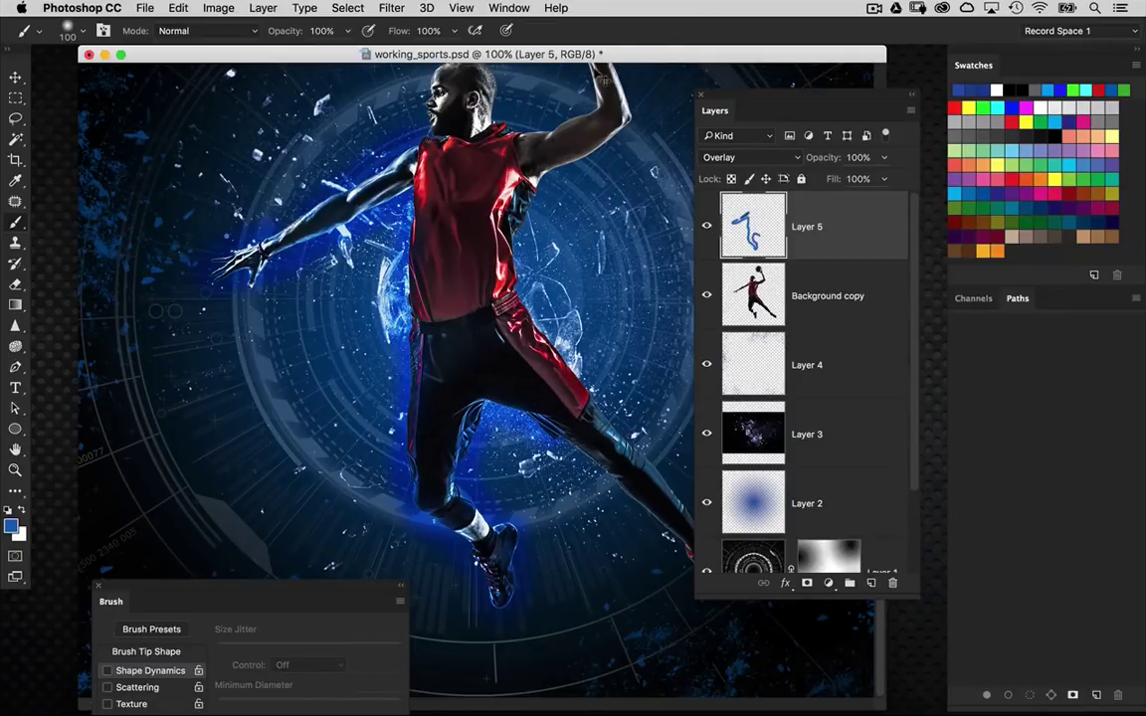
Paint blue along both edges of the extended leg and around its shoe, moving the layer list clear of the foot
{"action": "key", "text": "super+plus"}
{"action": "left_click_drag", "start_coordinate": [415, 323], "coordinate": [110, 241]}
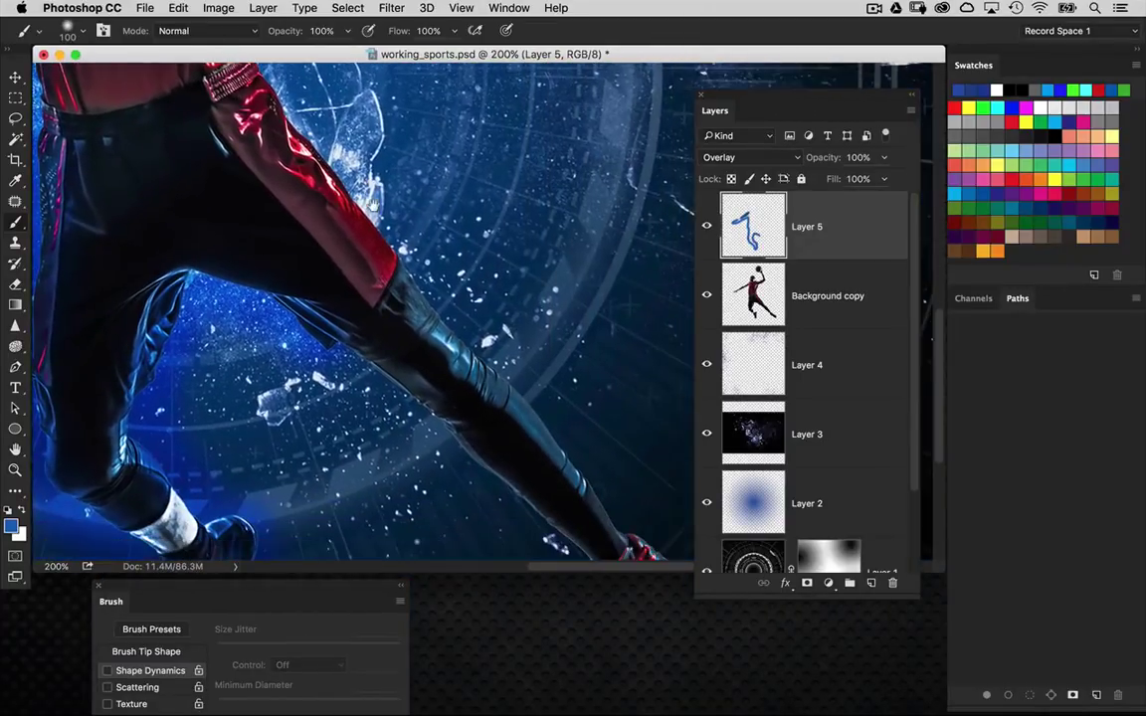
{"action": "mouse_move", "coordinate": [487, 473]}
{"action": "left_mouse_down"}
{"action": "mouse_move", "coordinate": [512, 410]}
{"action": "mouse_move", "coordinate": [481, 388]}
{"action": "left_mouse_up"}
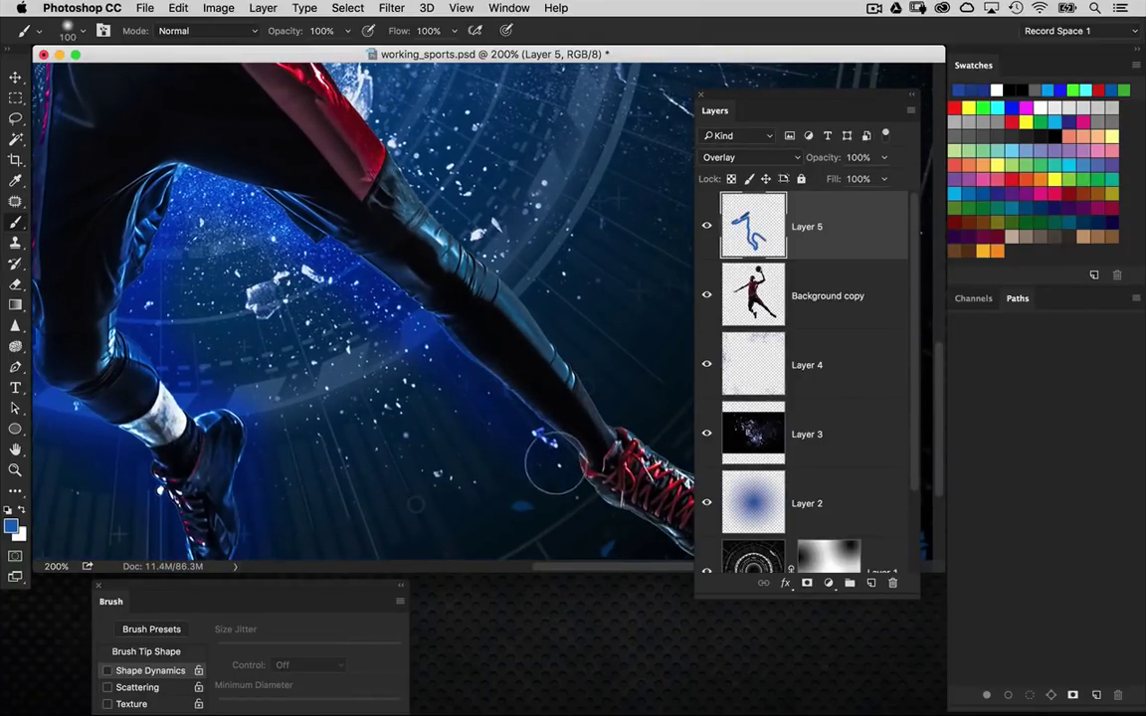
{"action": "scroll", "coordinate": [506, 337], "scroll_direction": "down", "scroll_amount": 5}
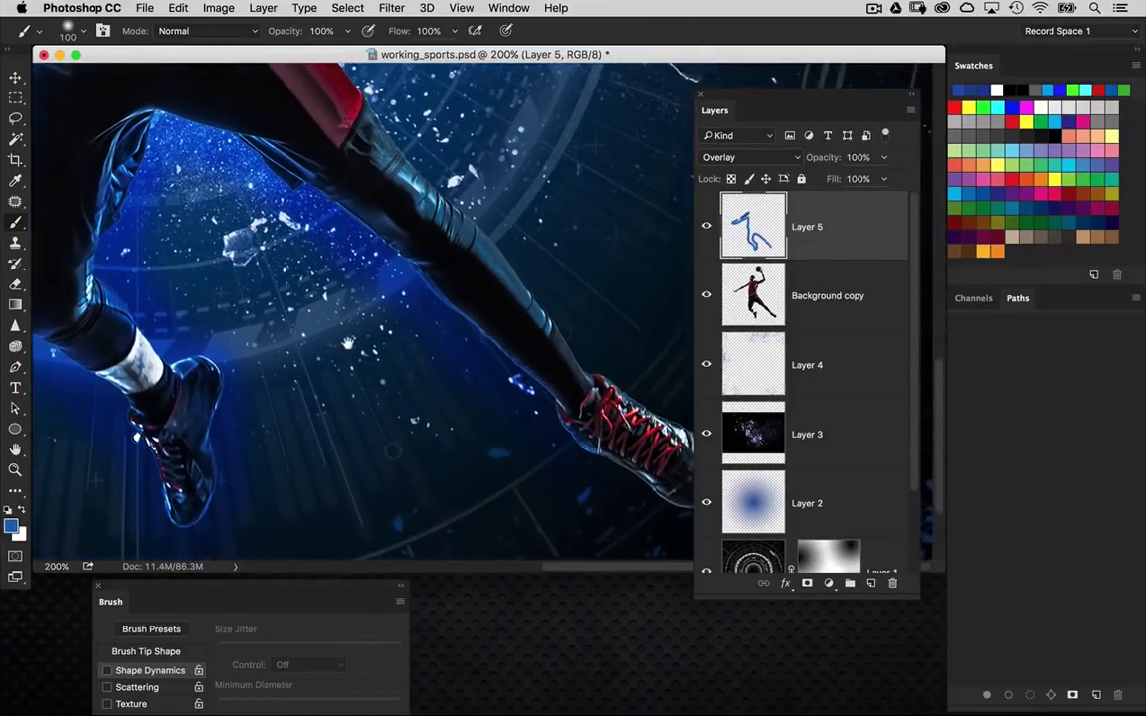
{"action": "left_click_drag", "start_coordinate": [731, 100], "coordinate": [881, 347]}
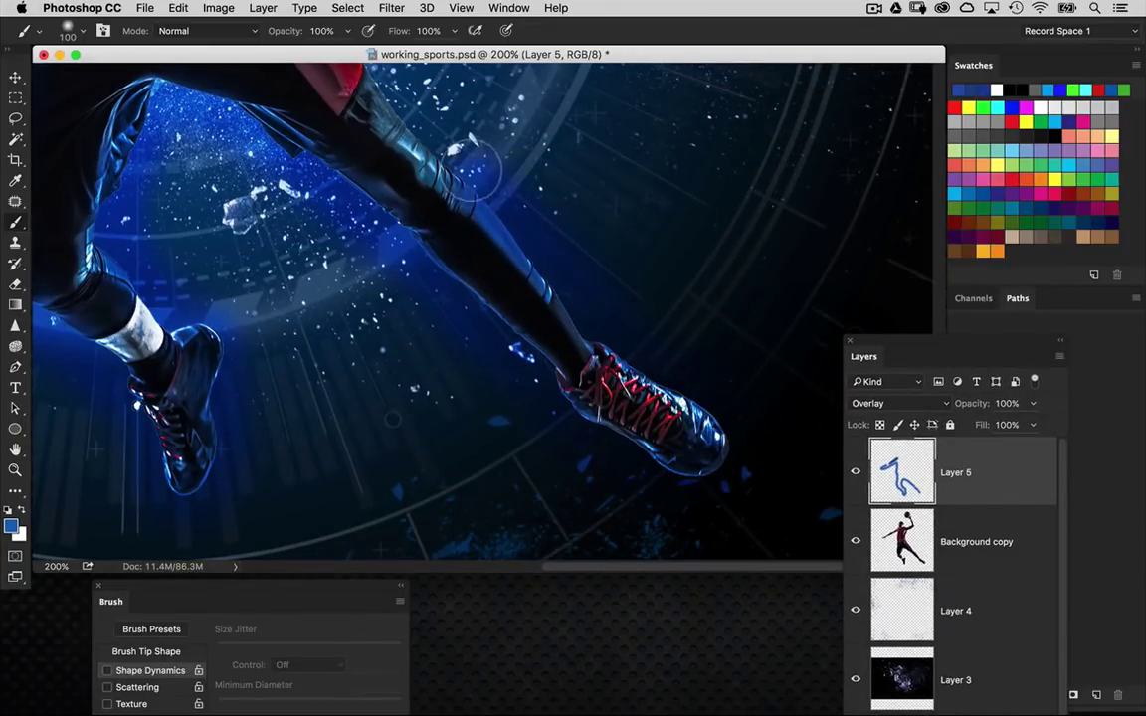
{"action": "scroll", "coordinate": [498, 284], "scroll_direction": "up", "scroll_amount": 5}
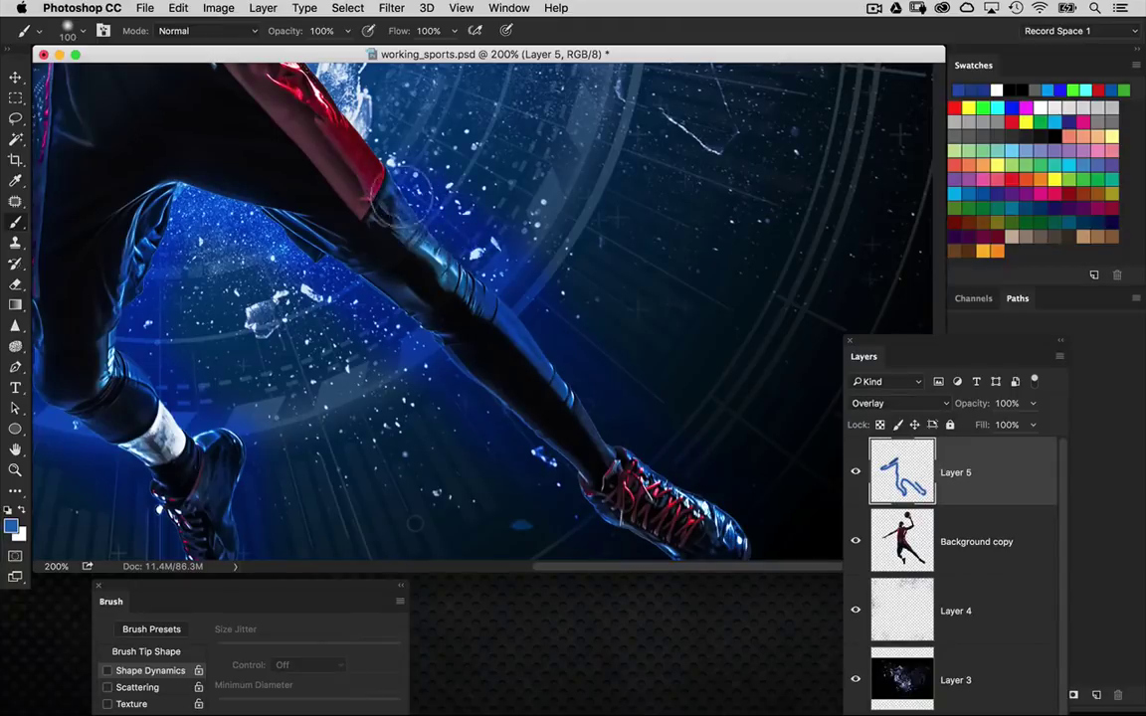
{"action": "left_click_drag", "start_coordinate": [449, 329], "coordinate": [573, 508]}
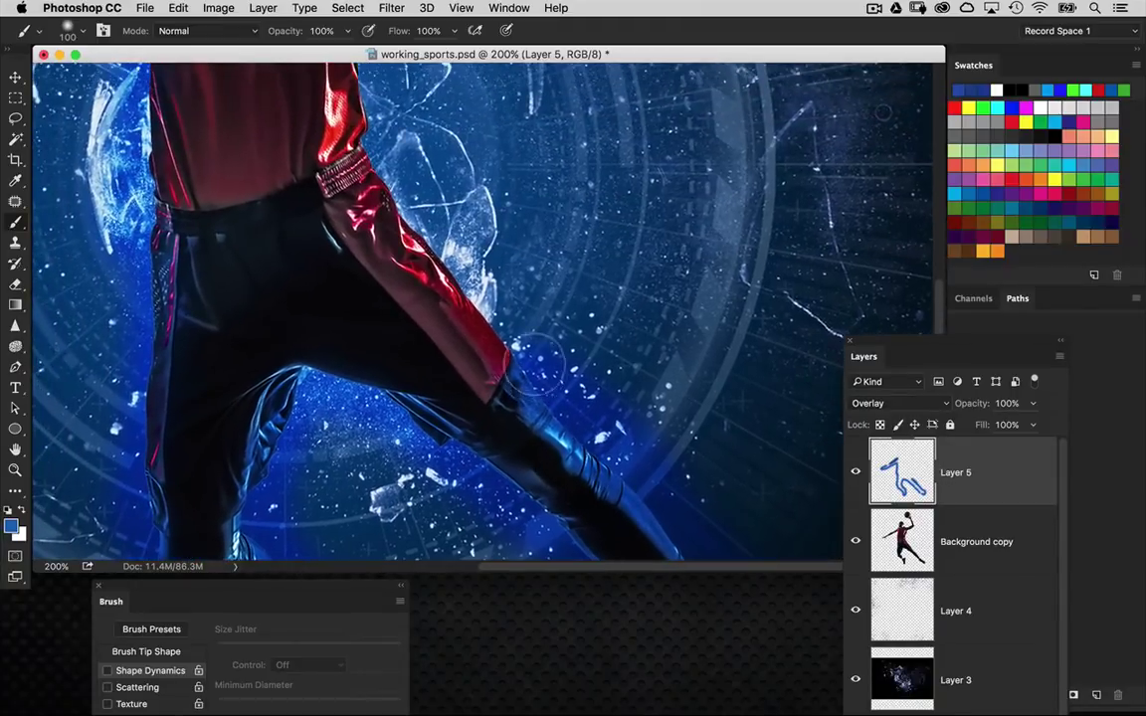
Paint blue up the remaining side of the hip and torso, along the raised arm's outer edge and around the basketball
{"action": "left_click_drag", "start_coordinate": [882, 112], "coordinate": [897, 270]}
{"action": "mouse_move", "coordinate": [357, 280]}
{"action": "left_mouse_down"}
{"action": "mouse_move", "coordinate": [356, 177]}
{"action": "mouse_move", "coordinate": [379, 119]}
{"action": "left_mouse_up"}
{"action": "left_click_drag", "start_coordinate": [438, 273], "coordinate": [432, 372]}
{"action": "mouse_move", "coordinate": [370, 242]}
{"action": "left_mouse_down"}
{"action": "mouse_move", "coordinate": [391, 183]}
{"action": "mouse_move", "coordinate": [518, 130]}
{"action": "left_mouse_up"}
{"action": "left_click_drag", "start_coordinate": [518, 229], "coordinate": [461, 359]}
{"action": "mouse_move", "coordinate": [432, 299]}
{"action": "left_mouse_down"}
{"action": "mouse_move", "coordinate": [547, 197]}
{"action": "mouse_move", "coordinate": [488, 224]}
{"action": "mouse_move", "coordinate": [482, 249]}
{"action": "mouse_move", "coordinate": [521, 343]}
{"action": "mouse_move", "coordinate": [527, 325]}
{"action": "mouse_move", "coordinate": [521, 427]}
{"action": "left_mouse_up"}
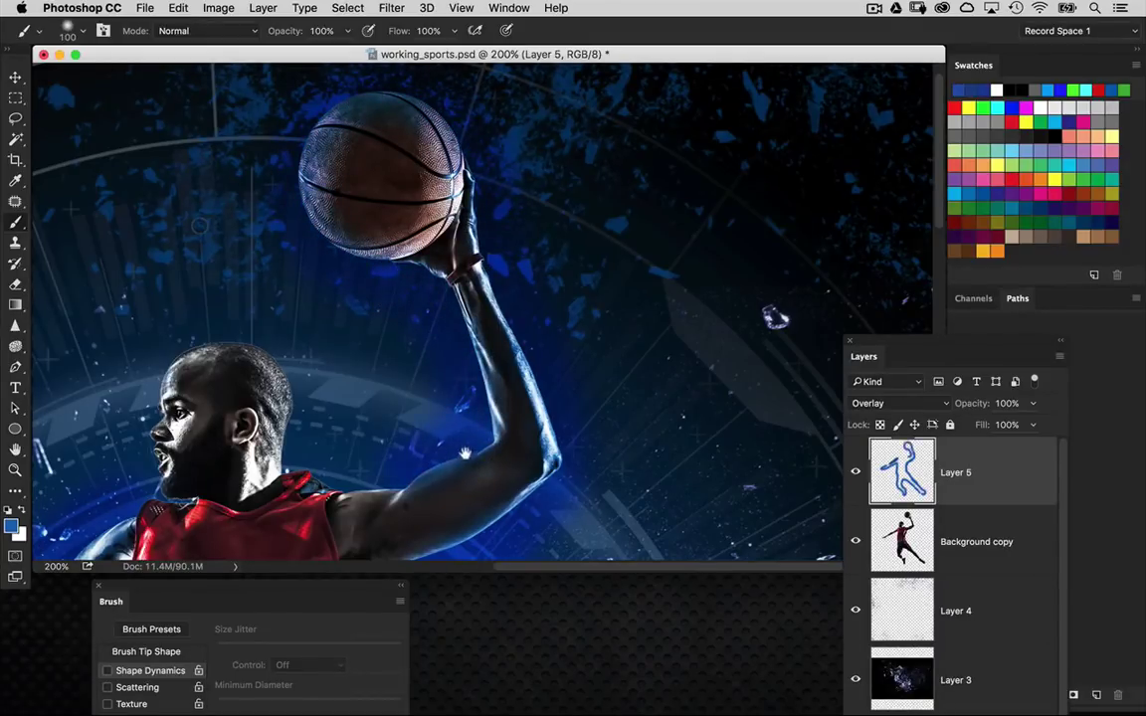
Complete the blue outline along the raised arm's inner edge, across the shoulder and around the head and face
{"action": "scroll", "coordinate": [398, 408], "scroll_direction": "down", "scroll_amount": 3}
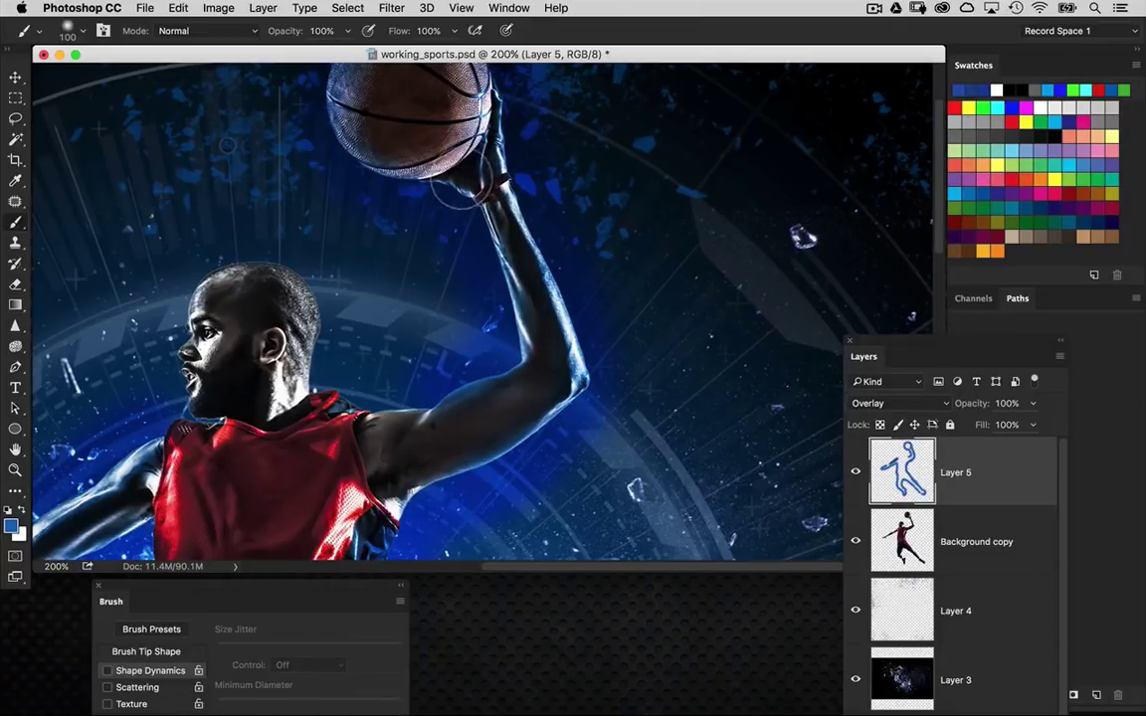
{"action": "mouse_move", "coordinate": [473, 266]}
{"action": "left_mouse_down"}
{"action": "mouse_move", "coordinate": [447, 391]}
{"action": "mouse_move", "coordinate": [402, 402]}
{"action": "mouse_move", "coordinate": [331, 361]}
{"action": "mouse_move", "coordinate": [322, 288]}
{"action": "mouse_move", "coordinate": [286, 255]}
{"action": "left_mouse_up"}
{"action": "scroll", "coordinate": [287, 255], "scroll_direction": "left", "scroll_amount": 3}
{"action": "scroll", "coordinate": [286, 255], "scroll_direction": "down", "scroll_amount": 2}
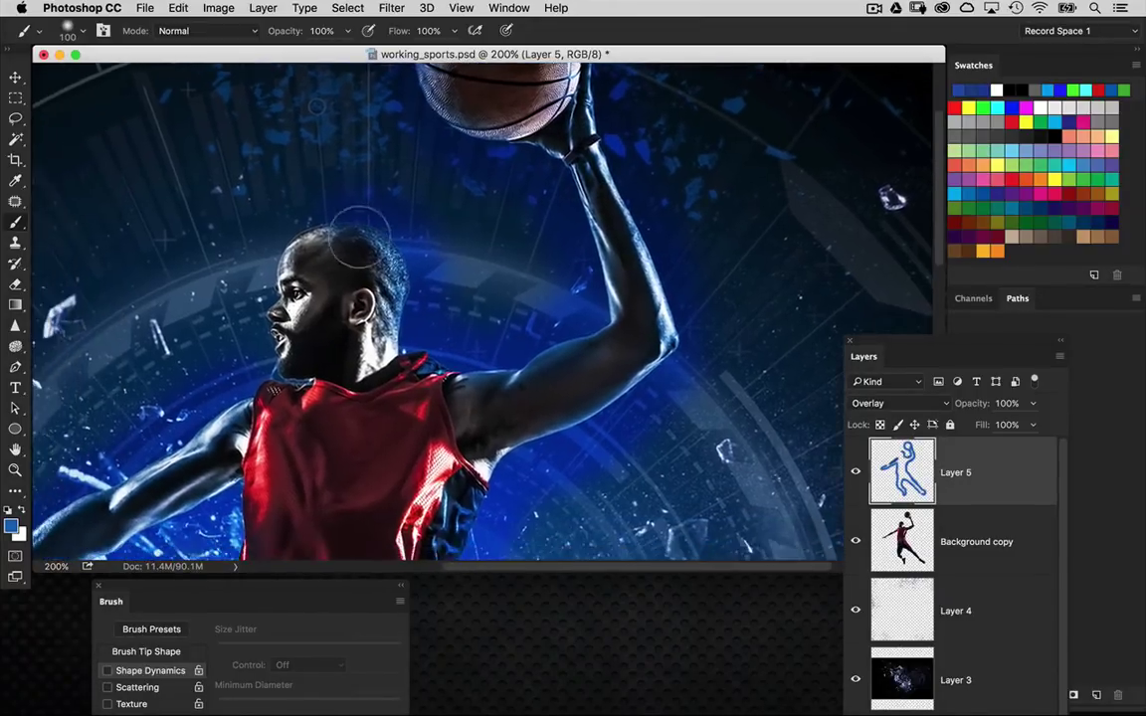
{"action": "mouse_move", "coordinate": [262, 312]}
{"action": "left_mouse_down"}
{"action": "mouse_move", "coordinate": [256, 357]}
{"action": "mouse_move", "coordinate": [239, 328]}
{"action": "mouse_move", "coordinate": [389, 221]}
{"action": "left_mouse_up"}
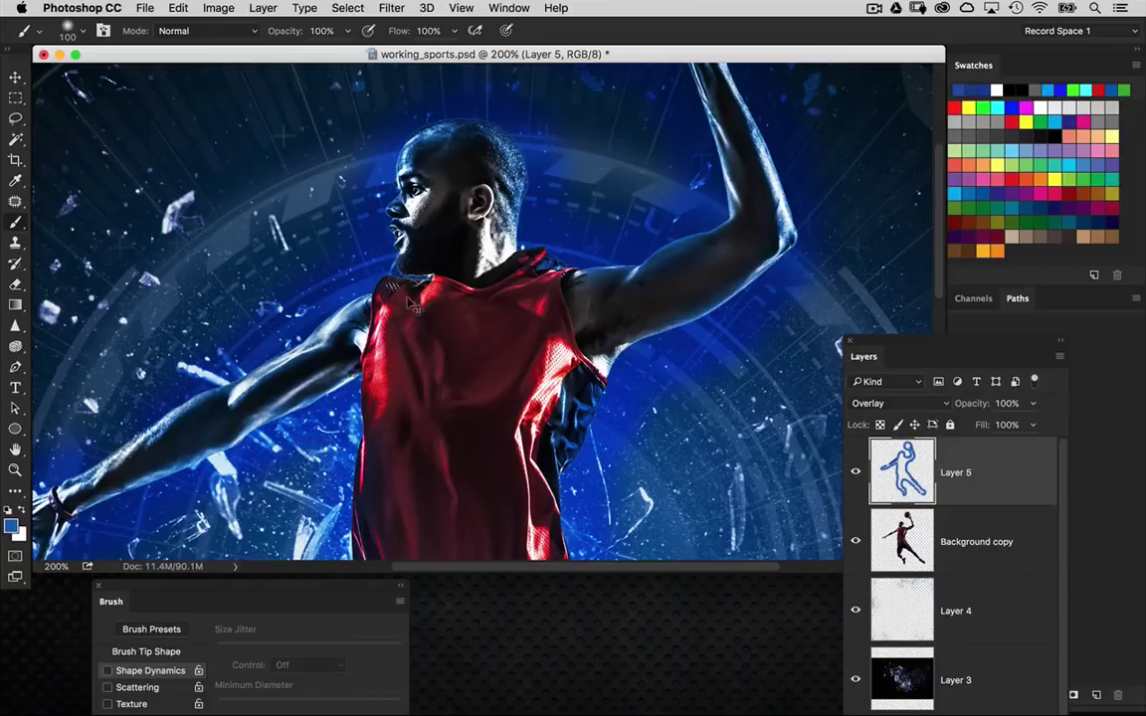
Reduce the blue light layer's opacity to 75% and clip it to the player layer, Background copy
{"action": "key", "text": "super+minus"}
{"action": "key", "text": "super+minus"}
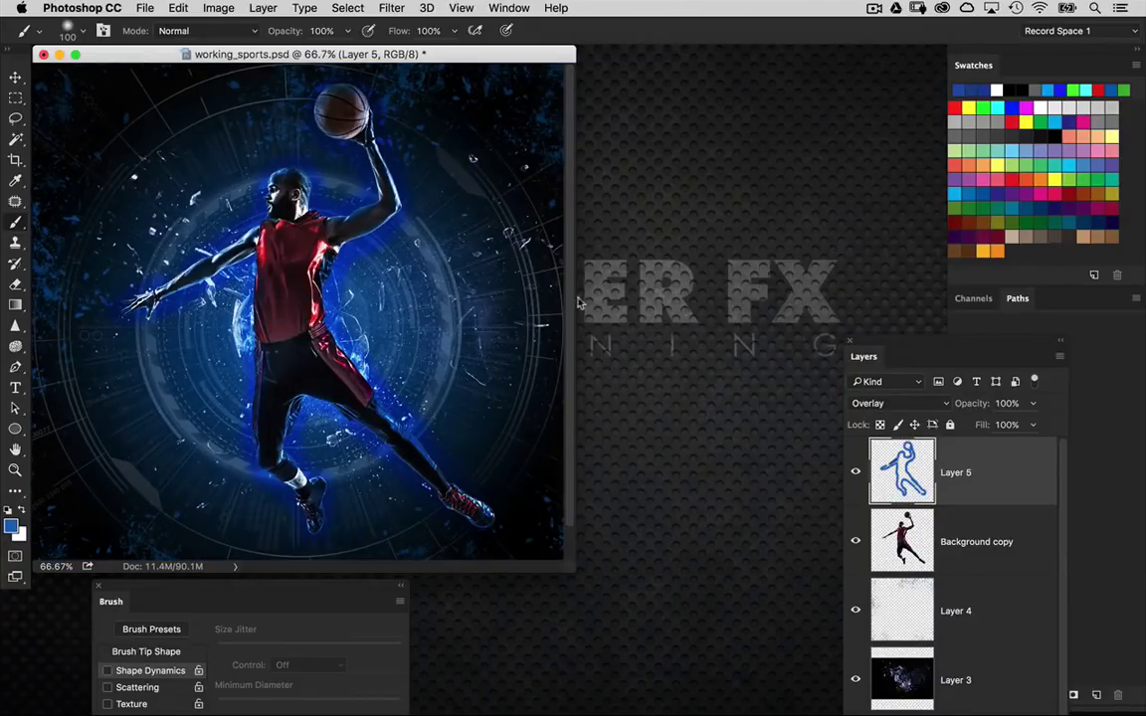
{"action": "left_click_drag", "start_coordinate": [892, 336], "coordinate": [703, 166]}
{"action": "key", "text": "super+plus"}
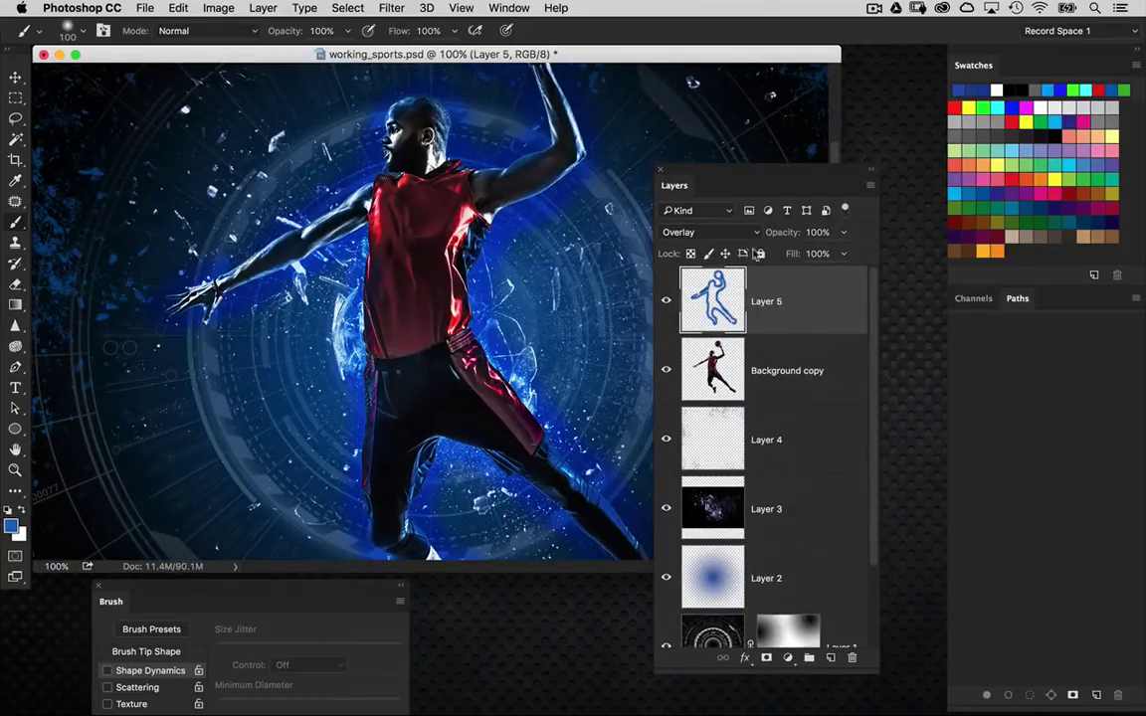
{"action": "left_click_drag", "start_coordinate": [763, 175], "coordinate": [844, 172]}
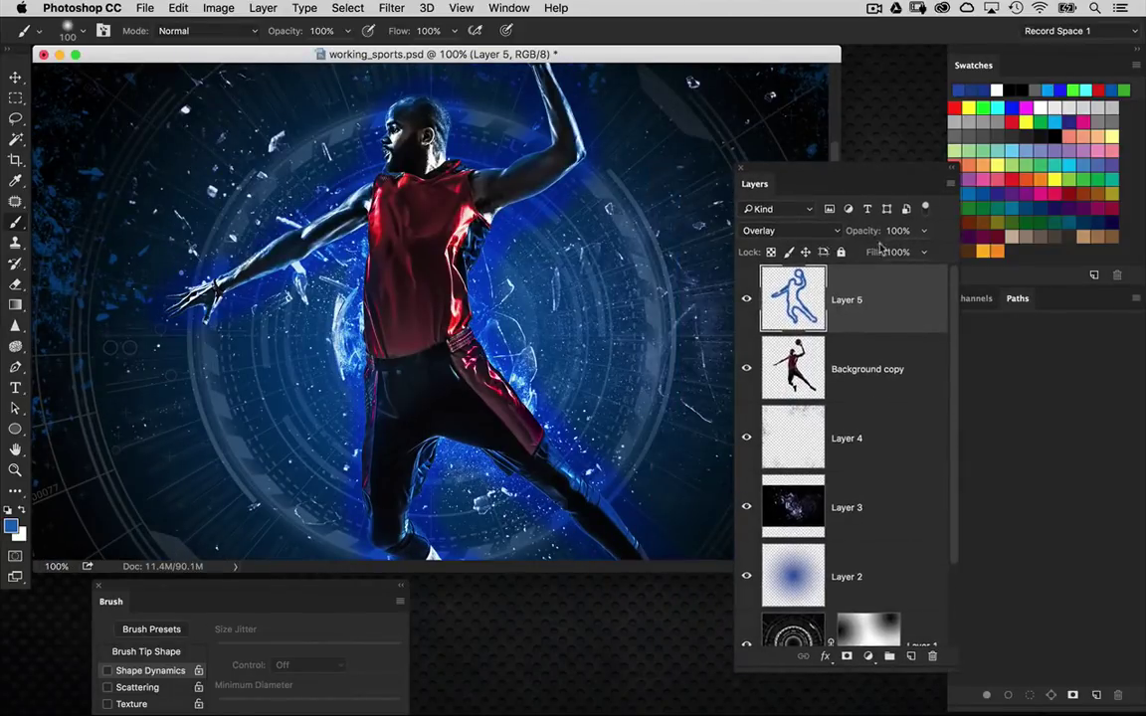
{"action": "left_click", "coordinate": [863, 231]}
{"action": "type", "text": "75"}
{"action": "left_click", "coordinate": [801, 350]}
{"action": "left_click", "coordinate": [846, 280]}
{"action": "key", "text": "super+alt+g"}
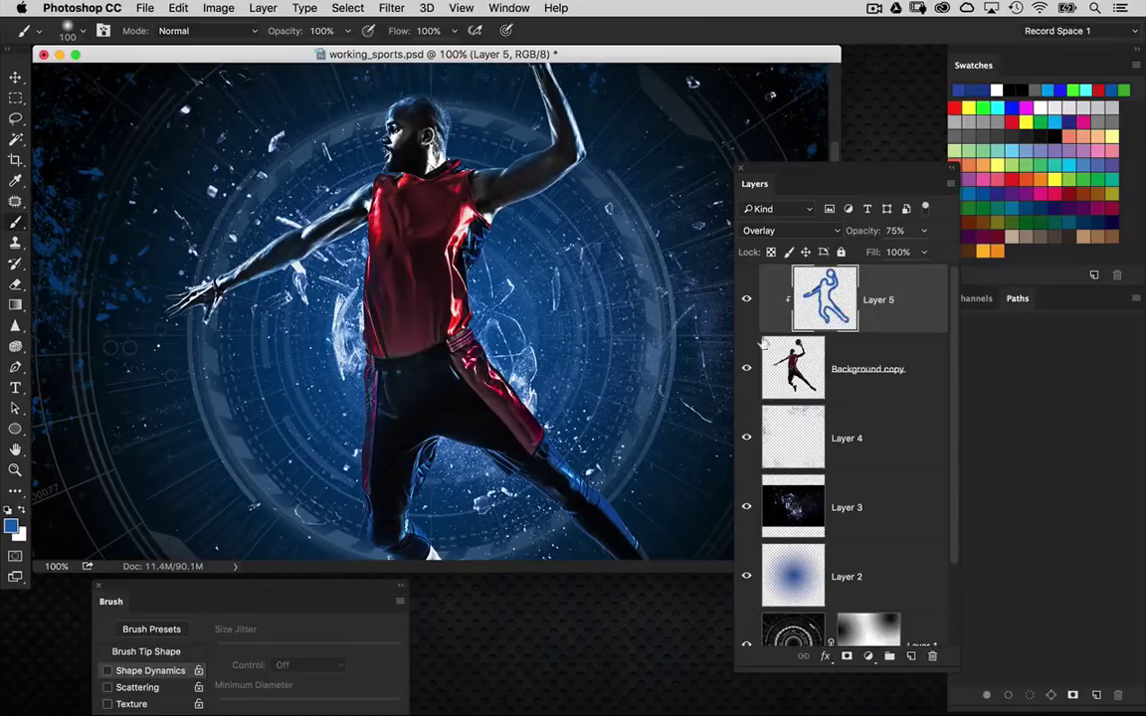
Compare the player with the blue light layer hidden and shown, and with its clipping mask released and reapplied
{"action": "left_click", "coordinate": [746, 301]}
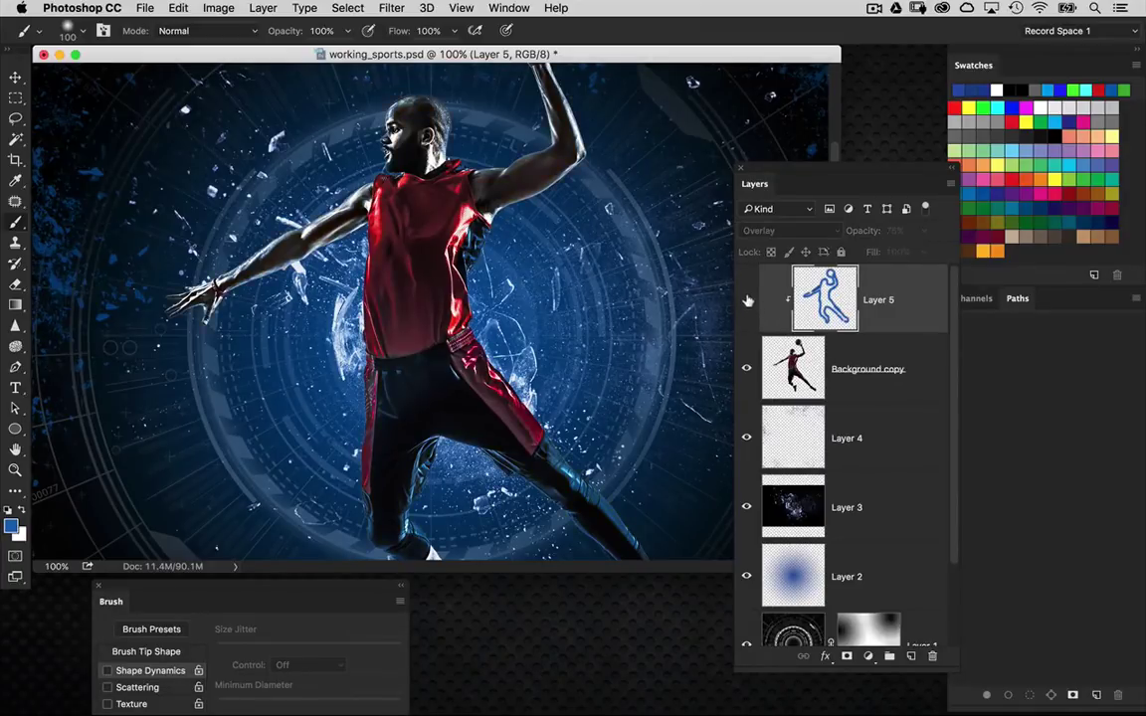
{"action": "left_click", "coordinate": [746, 298]}
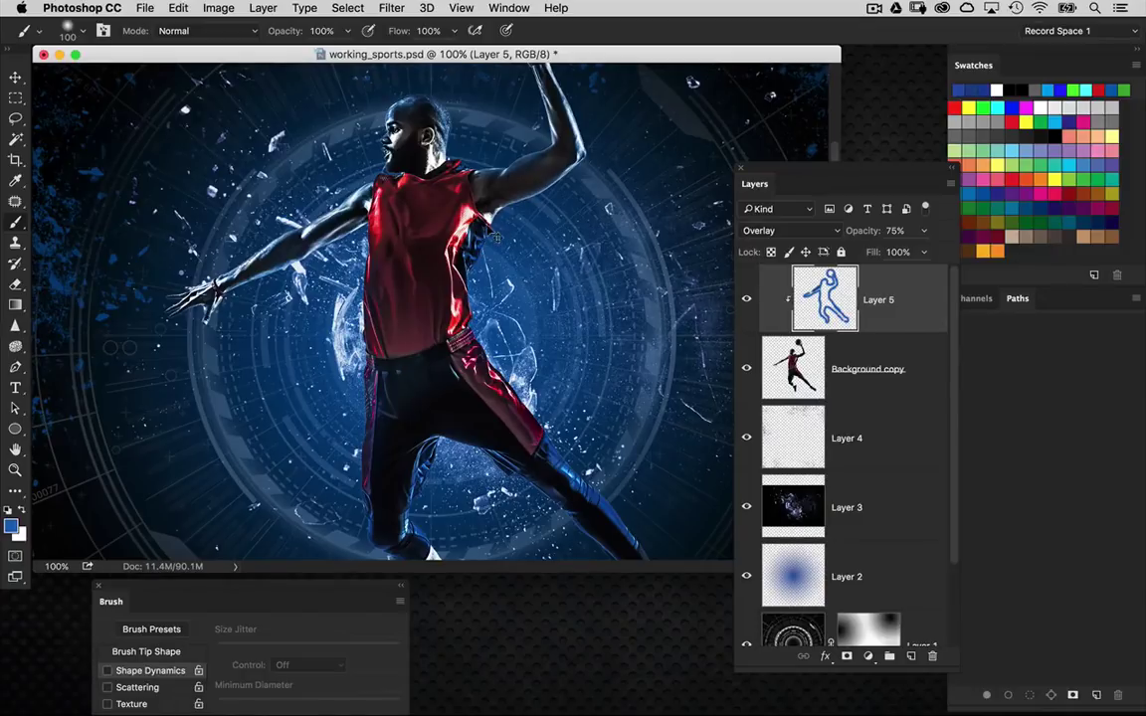
{"action": "scroll", "coordinate": [444, 207], "scroll_direction": "down", "scroll_amount": 5}
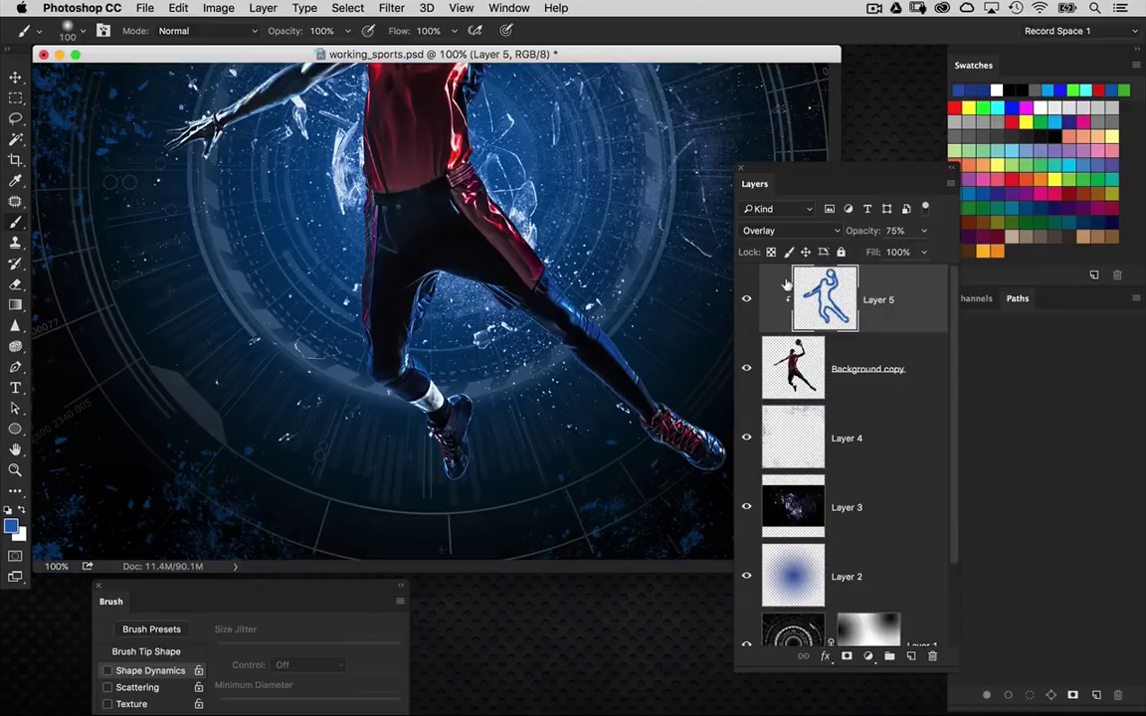
{"action": "key", "text": "super+alt+g"}
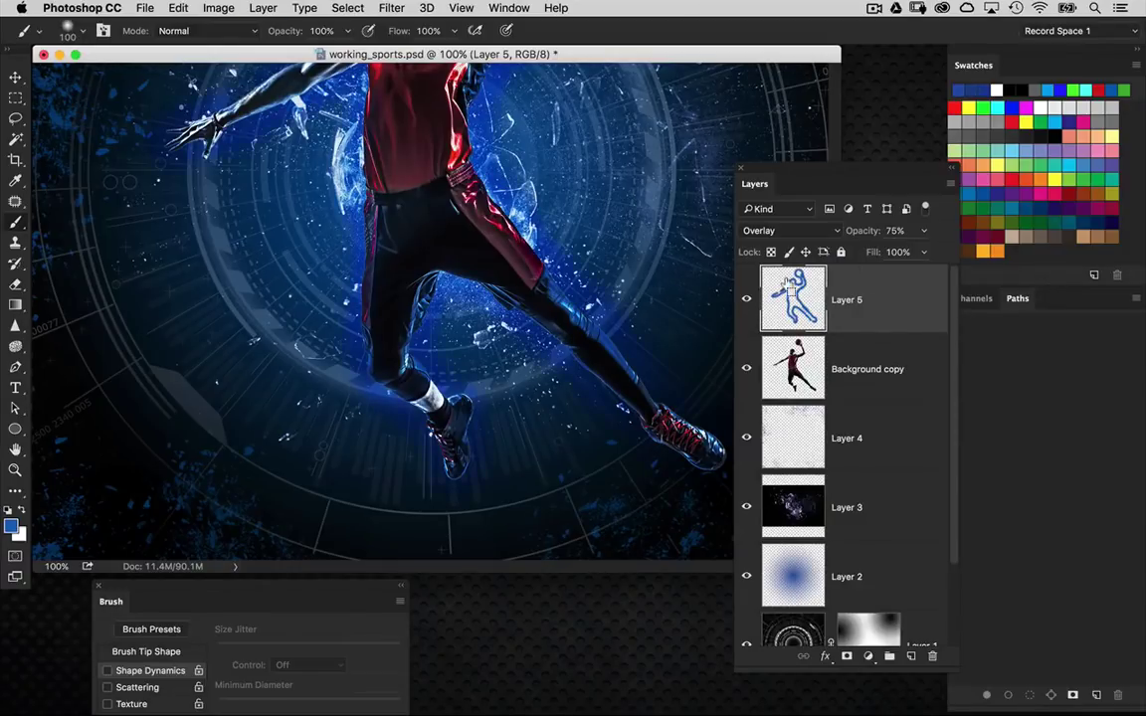
{"action": "key", "text": "super+alt+g"}
{"action": "key", "text": "super+alt+g"}
{"action": "key", "text": "super+alt+g"}
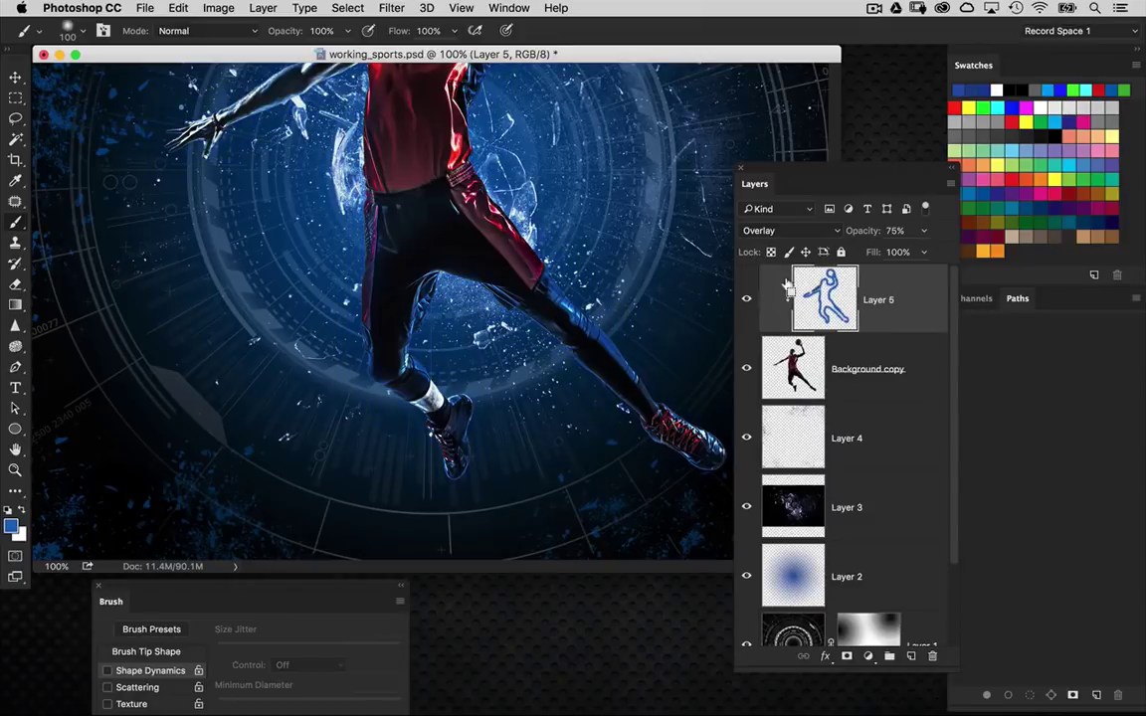
Examine how the clipped blue light affects the player by repeatedly toggling Layer 5's visibility
{"action": "key", "text": "super+minus"}
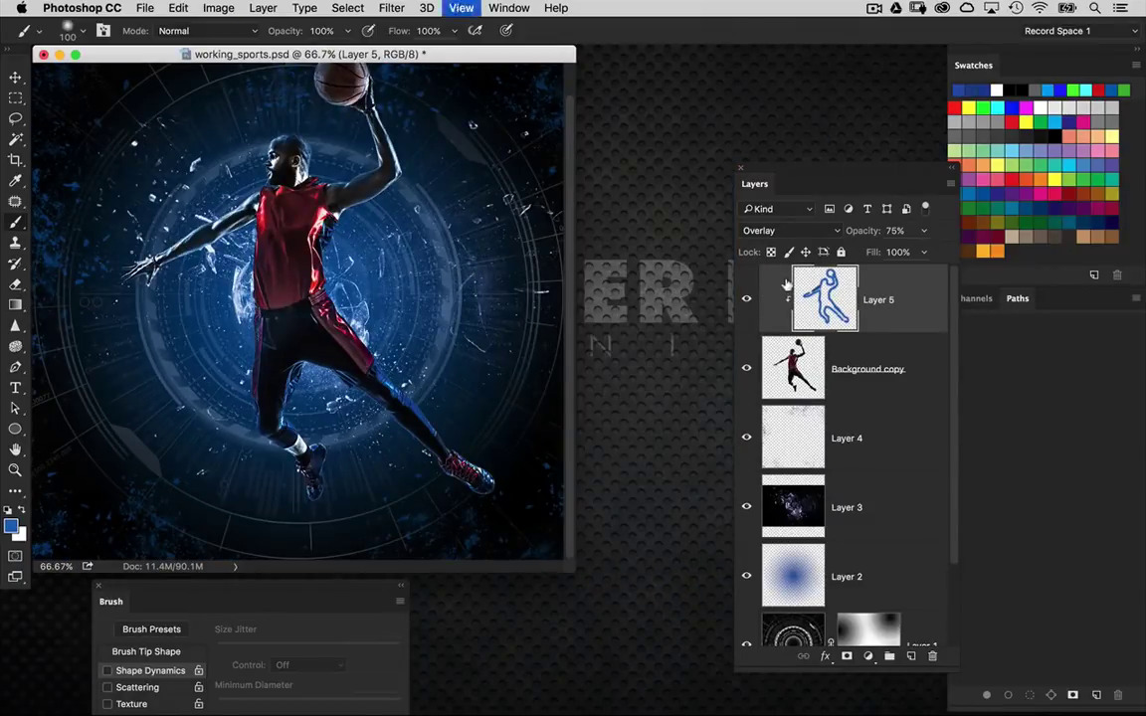
{"action": "key", "text": "super+plus"}
{"action": "left_click", "coordinate": [747, 298]}
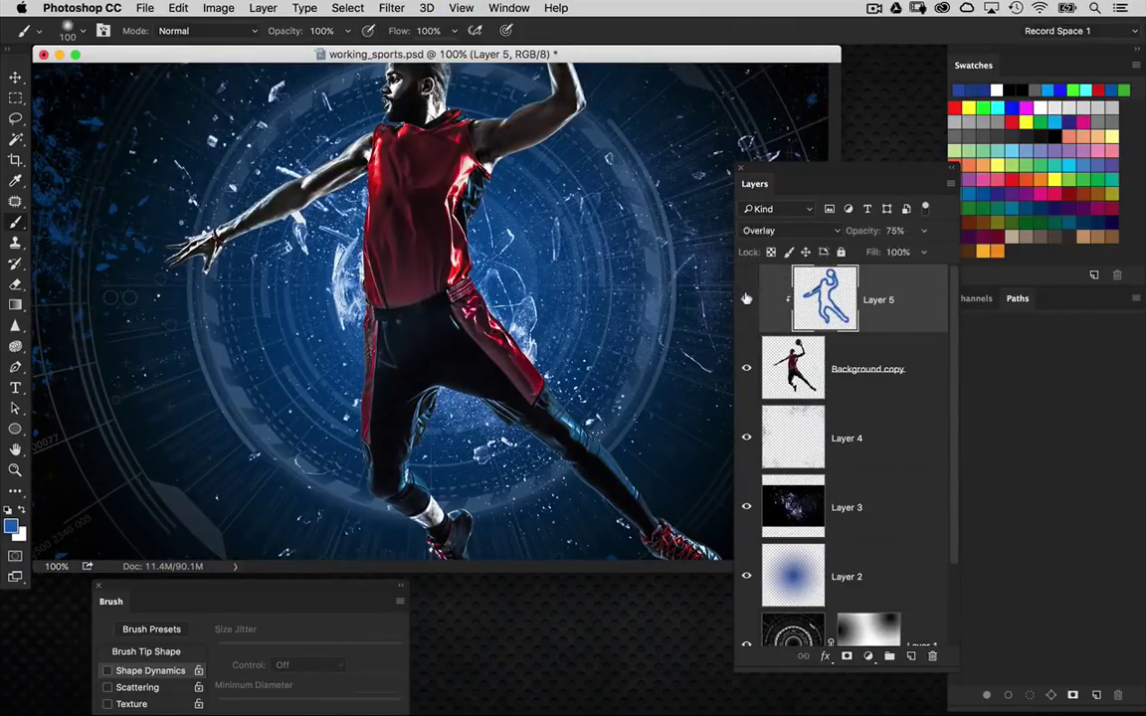
{"action": "left_click", "coordinate": [747, 299]}
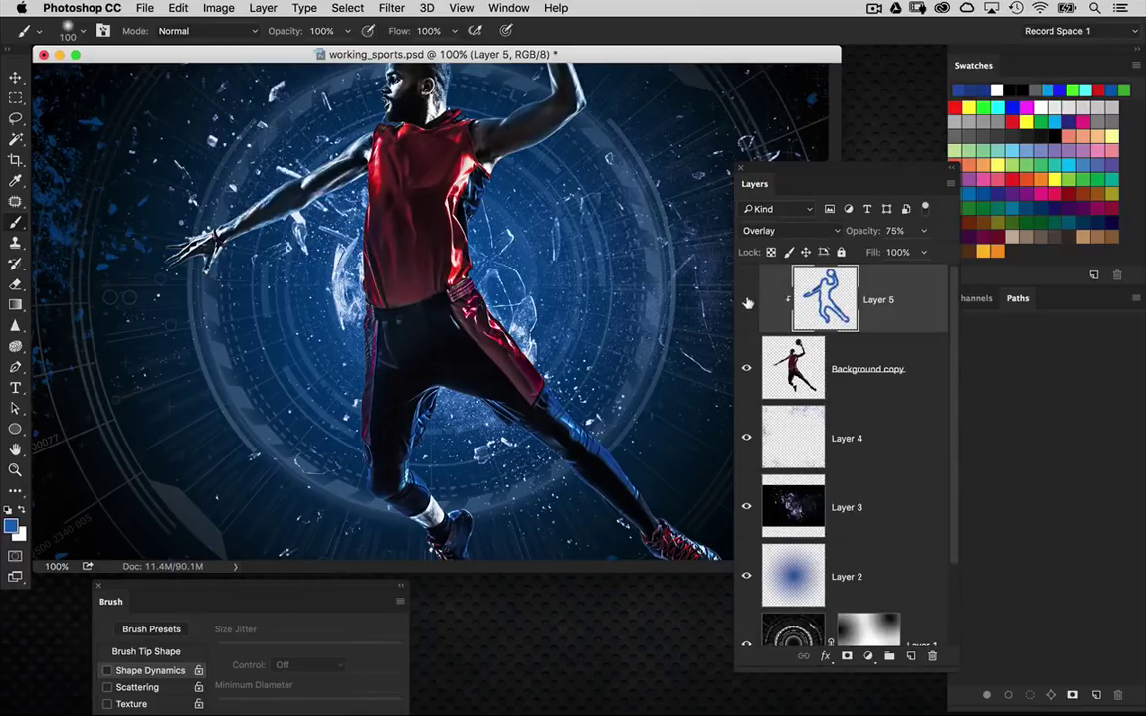
{"action": "left_click", "coordinate": [747, 301]}
{"action": "left_click", "coordinate": [747, 302]}
{"action": "left_click", "coordinate": [747, 301]}
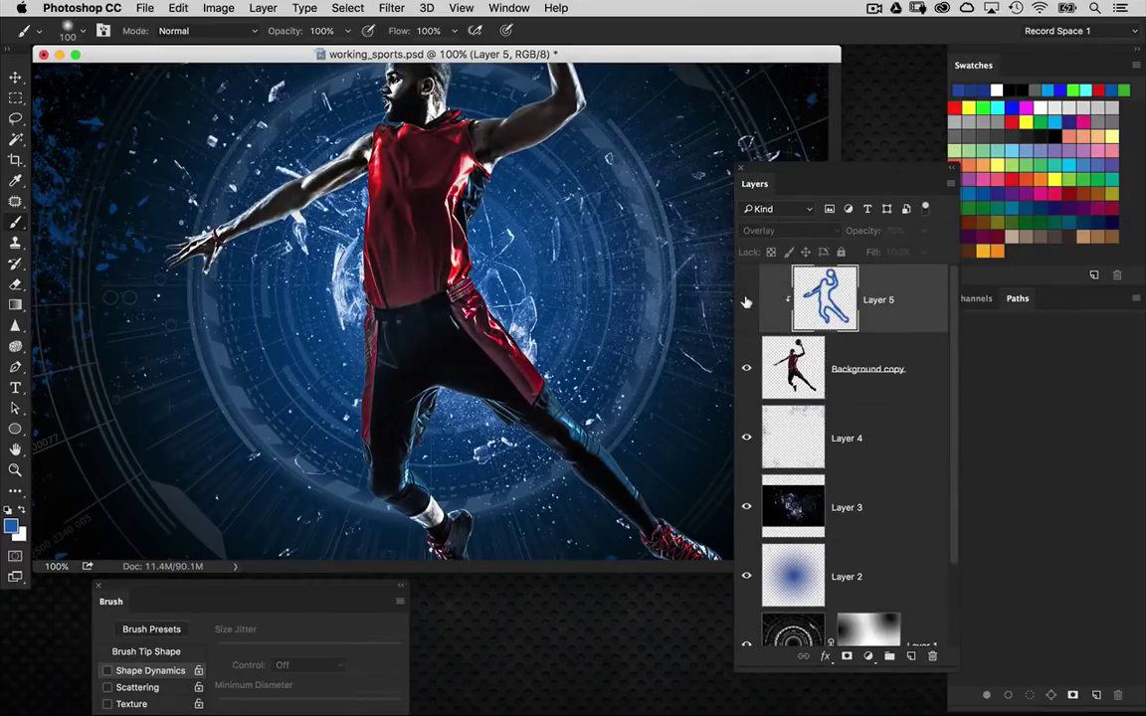
{"action": "left_click", "coordinate": [747, 301]}
{"action": "left_click", "coordinate": [746, 302]}
{"action": "left_click", "coordinate": [747, 301]}
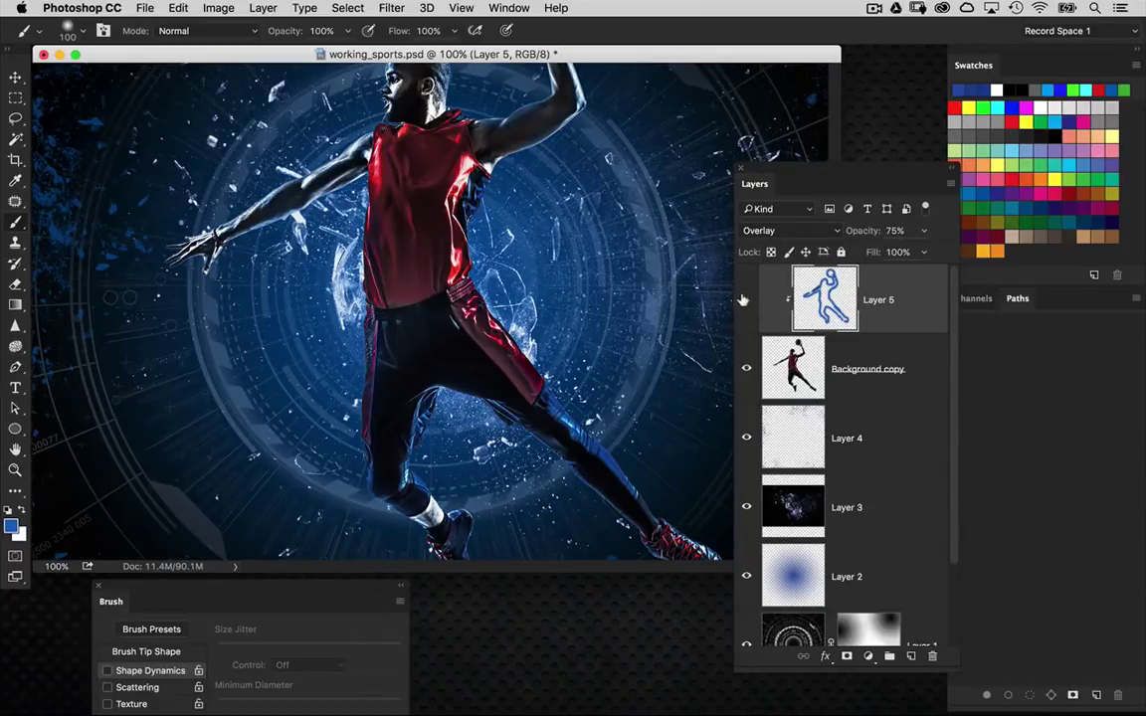
{"action": "left_click", "coordinate": [746, 300]}
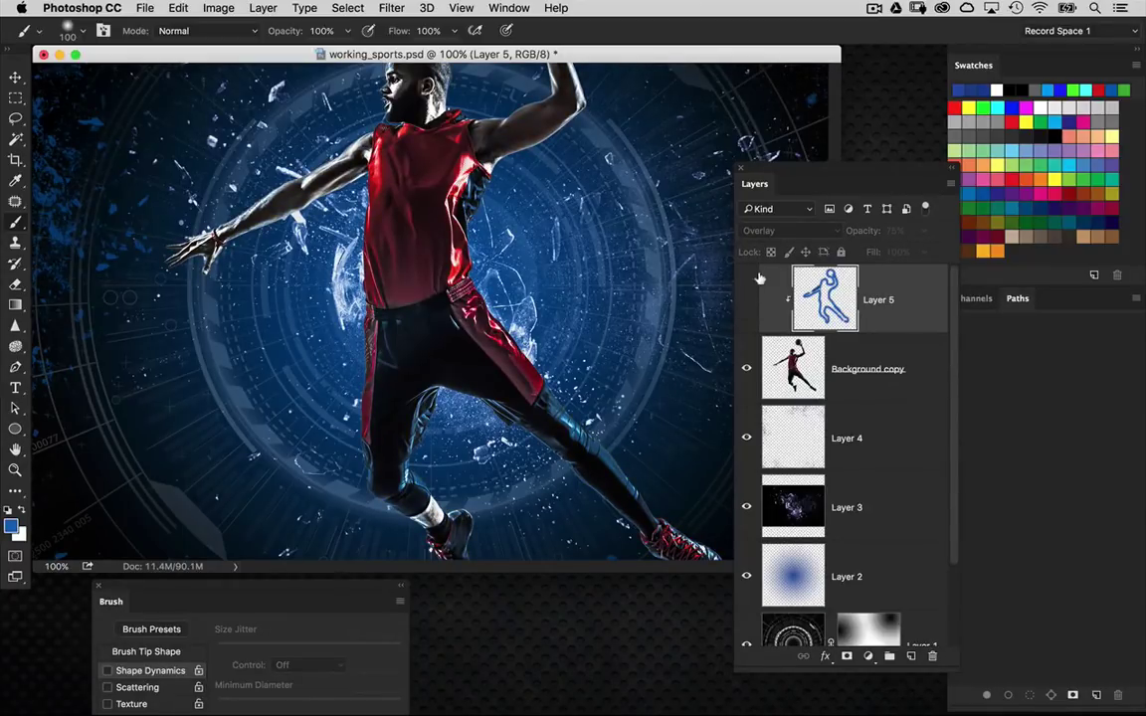
Show the clipped blue light layer again and lower its opacity to 66%
{"action": "key", "text": "super+minus"}
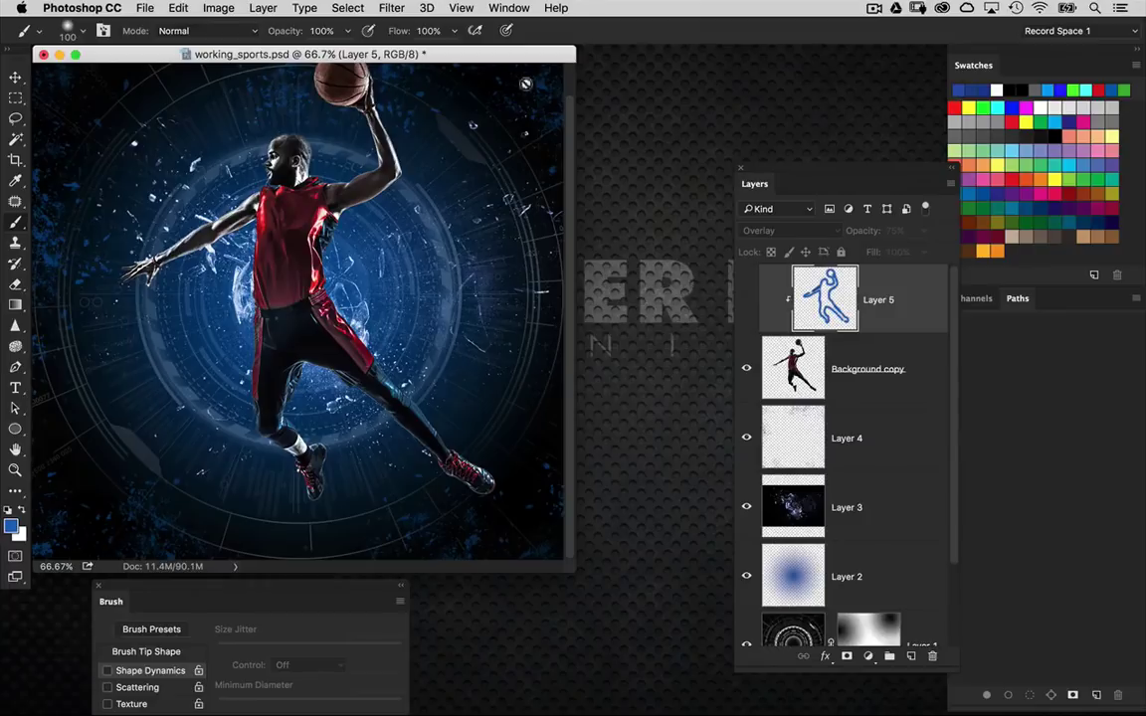
{"action": "left_click_drag", "start_coordinate": [520, 58], "coordinate": [571, 78]}
{"action": "left_click", "coordinate": [745, 297]}
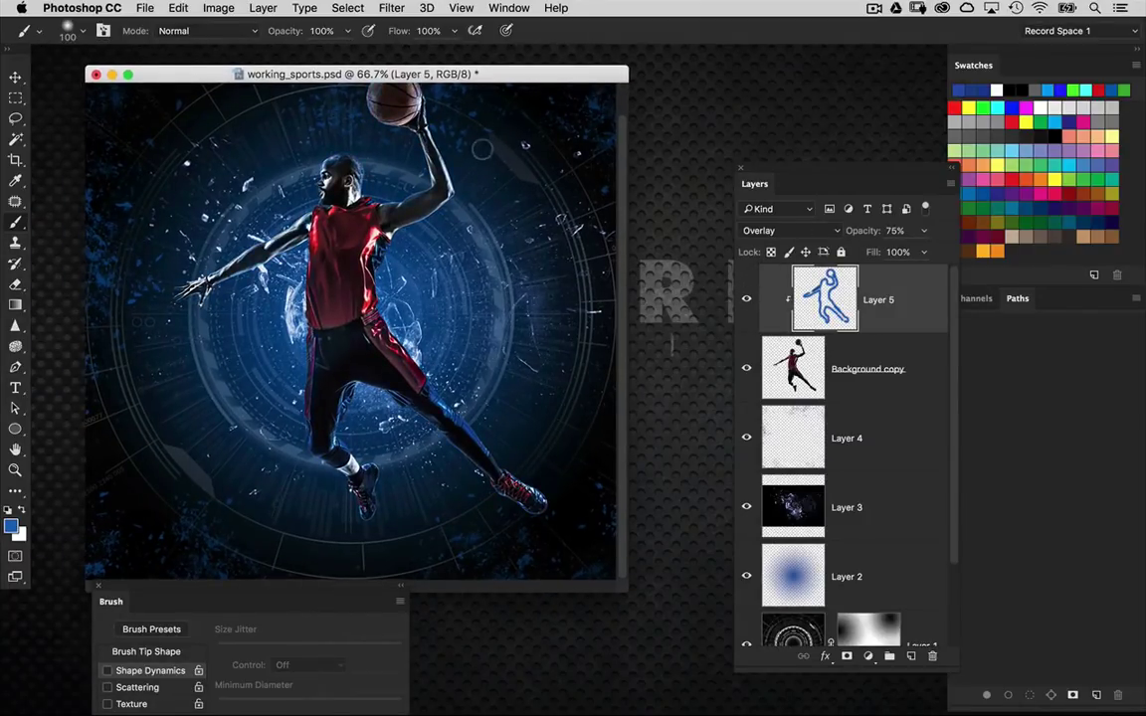
{"action": "left_click_drag", "start_coordinate": [869, 231], "coordinate": [865, 235]}
Enlarge the document window to fit the whole poster and move the layer list and brush settings clear of it
{"action": "left_click_drag", "start_coordinate": [820, 175], "coordinate": [824, 114]}
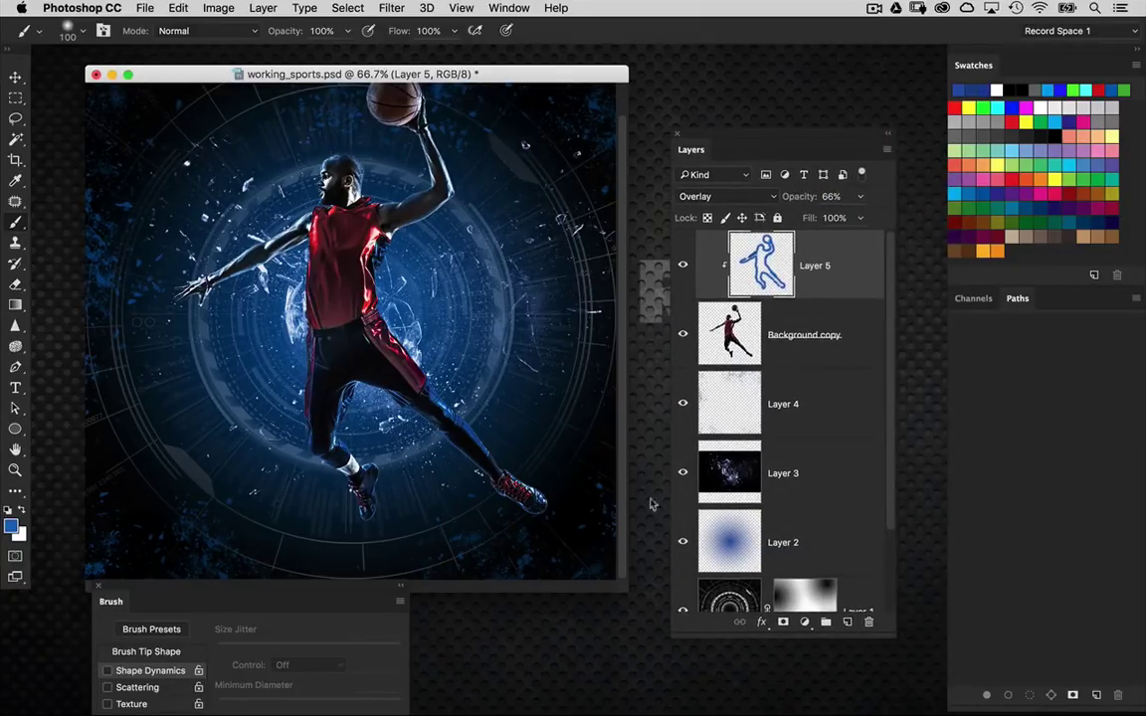
{"action": "left_click_drag", "start_coordinate": [616, 588], "coordinate": [652, 636]}
{"action": "left_click_drag", "start_coordinate": [378, 586], "coordinate": [396, 637]}
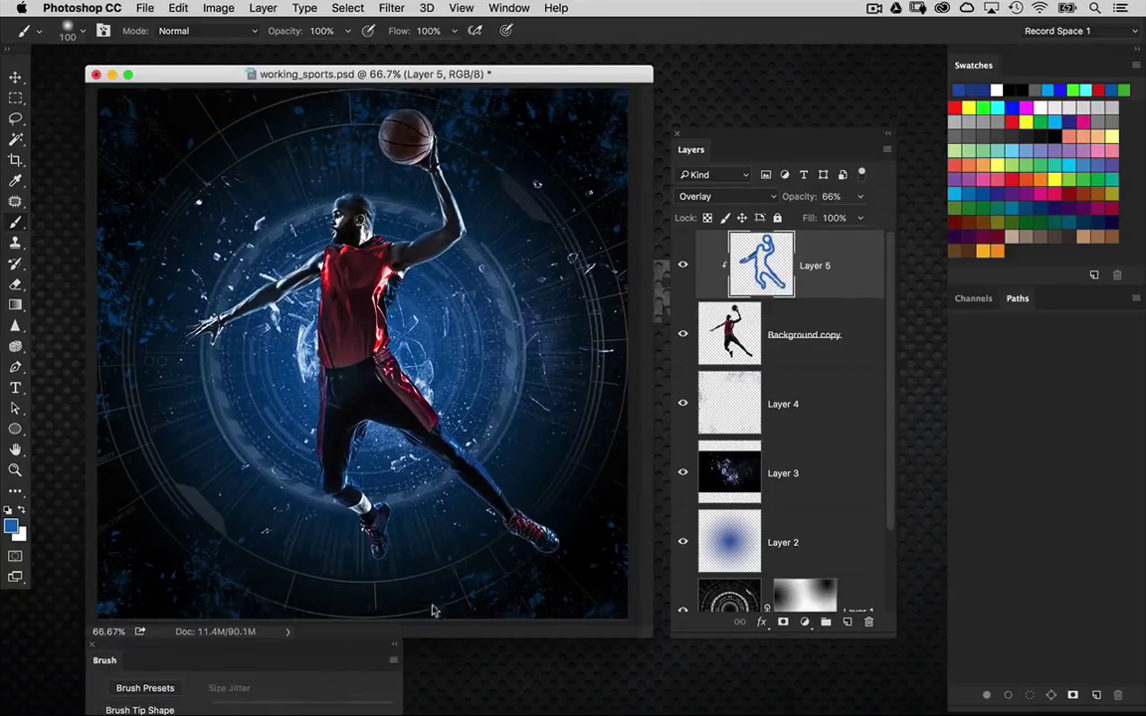
Review the poster's layers from Layer 1 up to Layer 4 and compare the artwork with Layer 4's blue particles hidden and shown
{"action": "left_click_drag", "start_coordinate": [888, 415], "coordinate": [891, 329]}
{"action": "left_click_drag", "start_coordinate": [891, 406], "coordinate": [876, 525]}
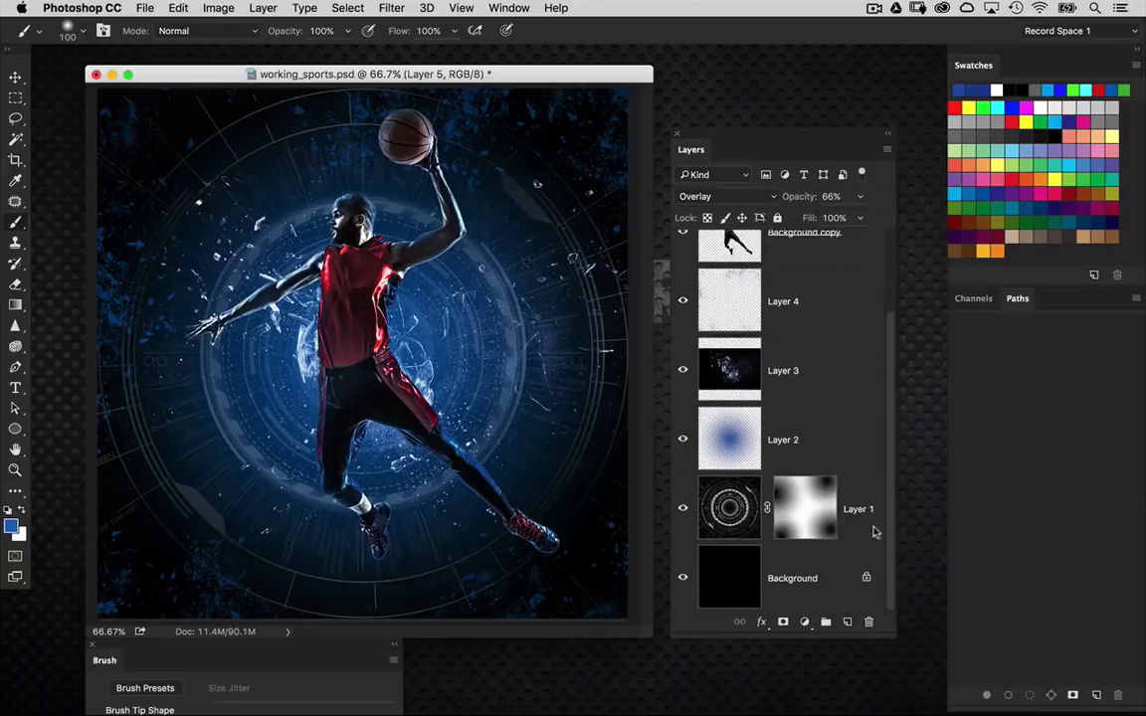
{"action": "left_click", "coordinate": [736, 510]}
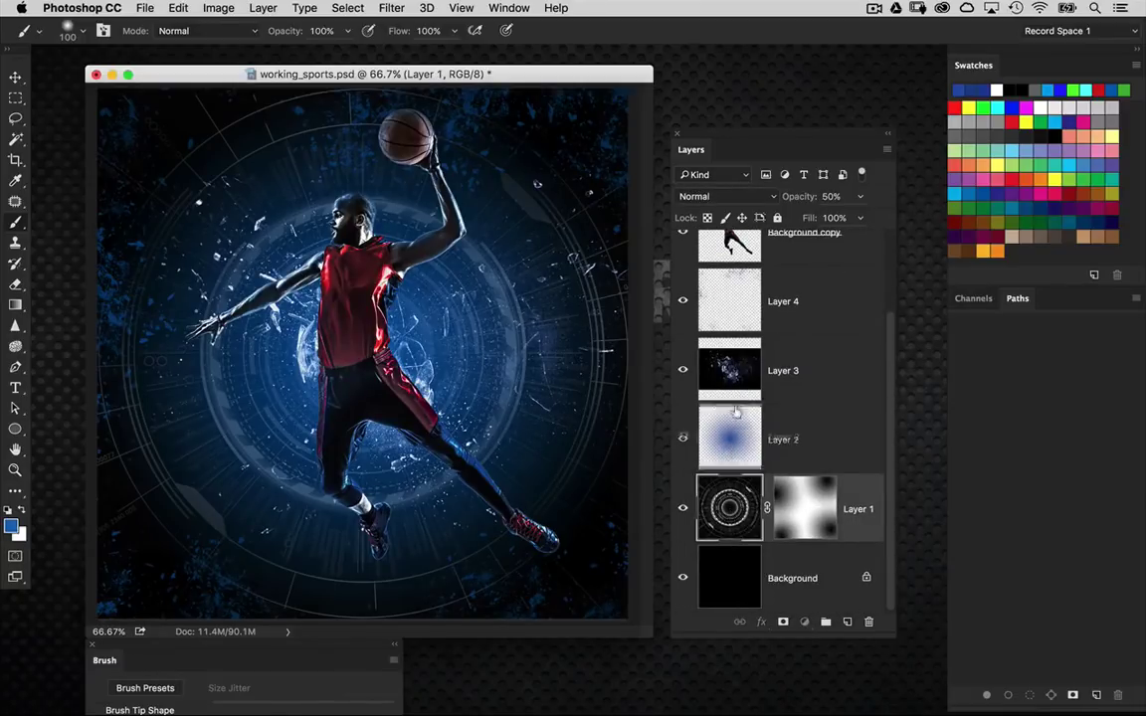
{"action": "left_click", "coordinate": [729, 453]}
{"action": "left_click", "coordinate": [730, 372]}
{"action": "left_click_drag", "start_coordinate": [891, 428], "coordinate": [885, 259]}
{"action": "left_click", "coordinate": [769, 389]}
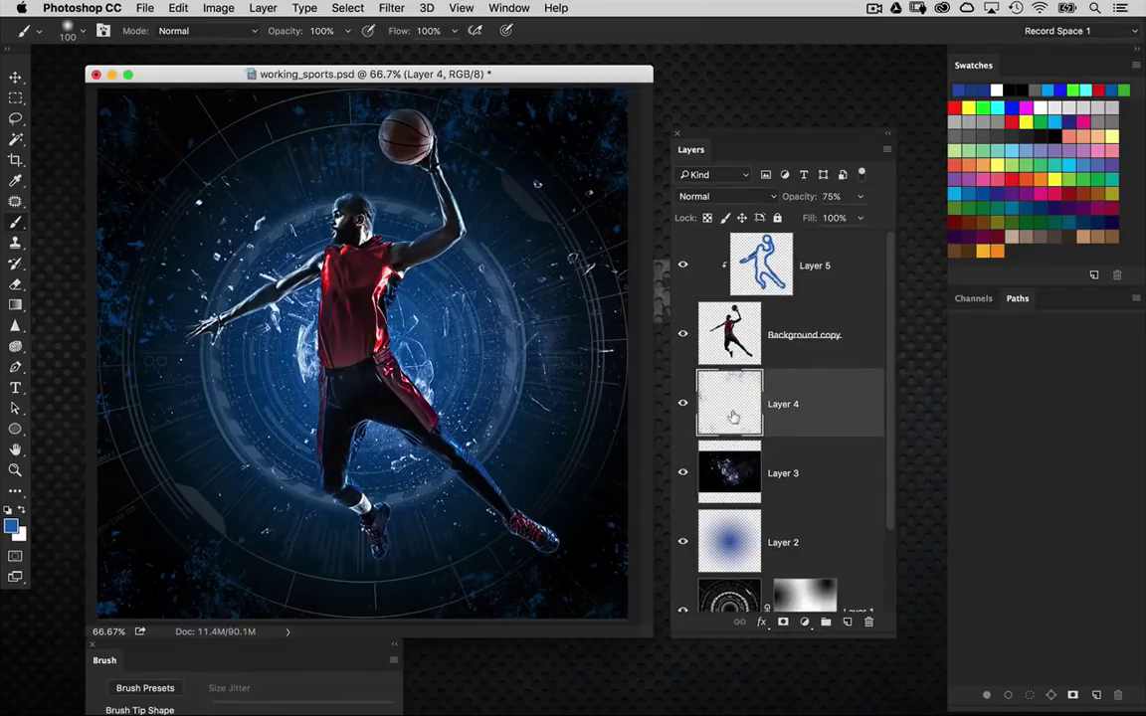
{"action": "left_click", "coordinate": [683, 404]}
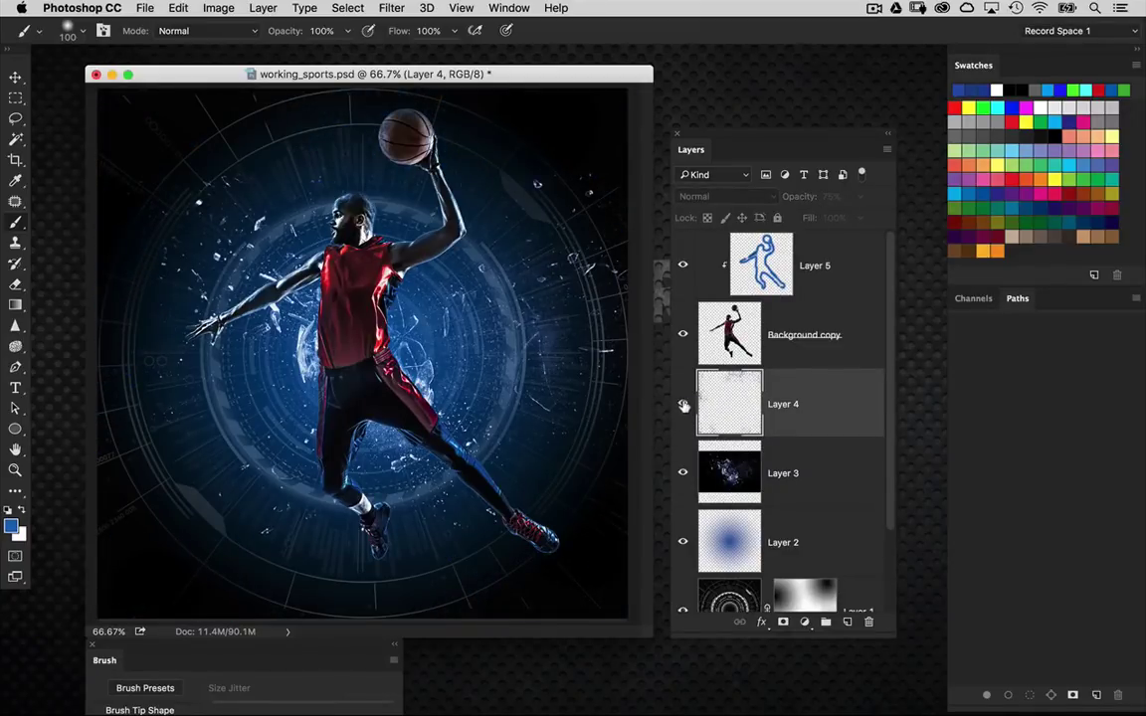
{"action": "left_click", "coordinate": [684, 405]}
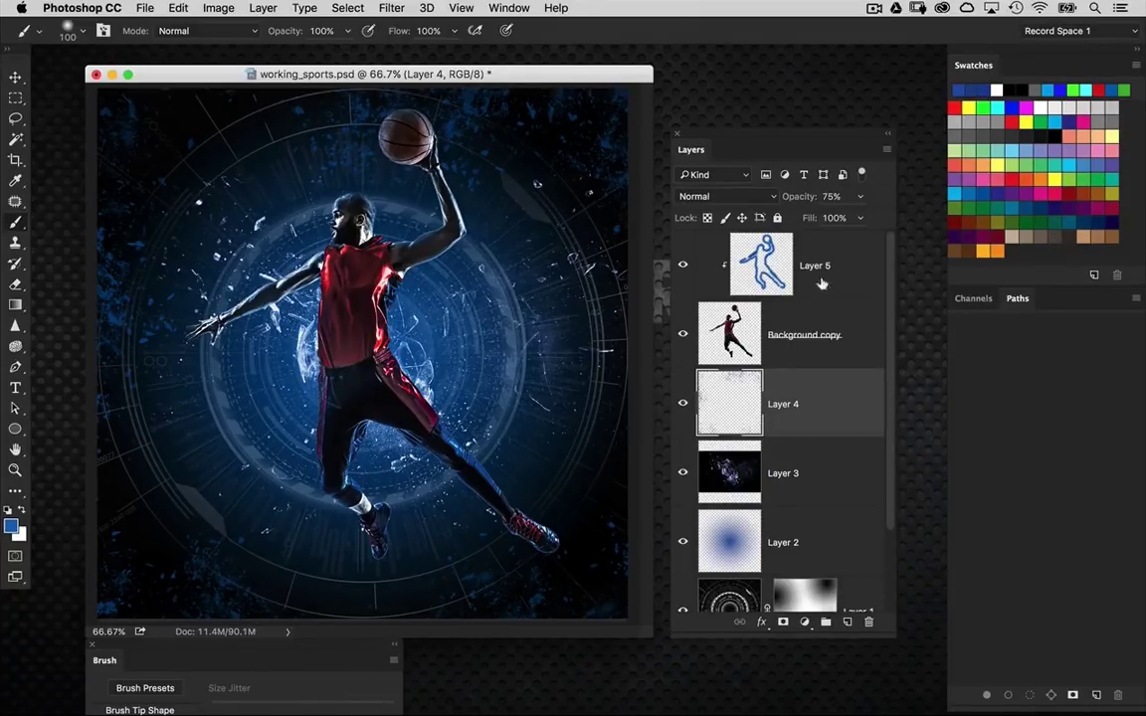
Go over Layer 5, the player layer and Layer 4, ending with Layer 5 as the active layer
{"action": "left_click", "coordinate": [750, 262]}
{"action": "left_click", "coordinate": [735, 335]}
{"action": "left_click", "coordinate": [732, 399]}
{"action": "left_click", "coordinate": [802, 255]}
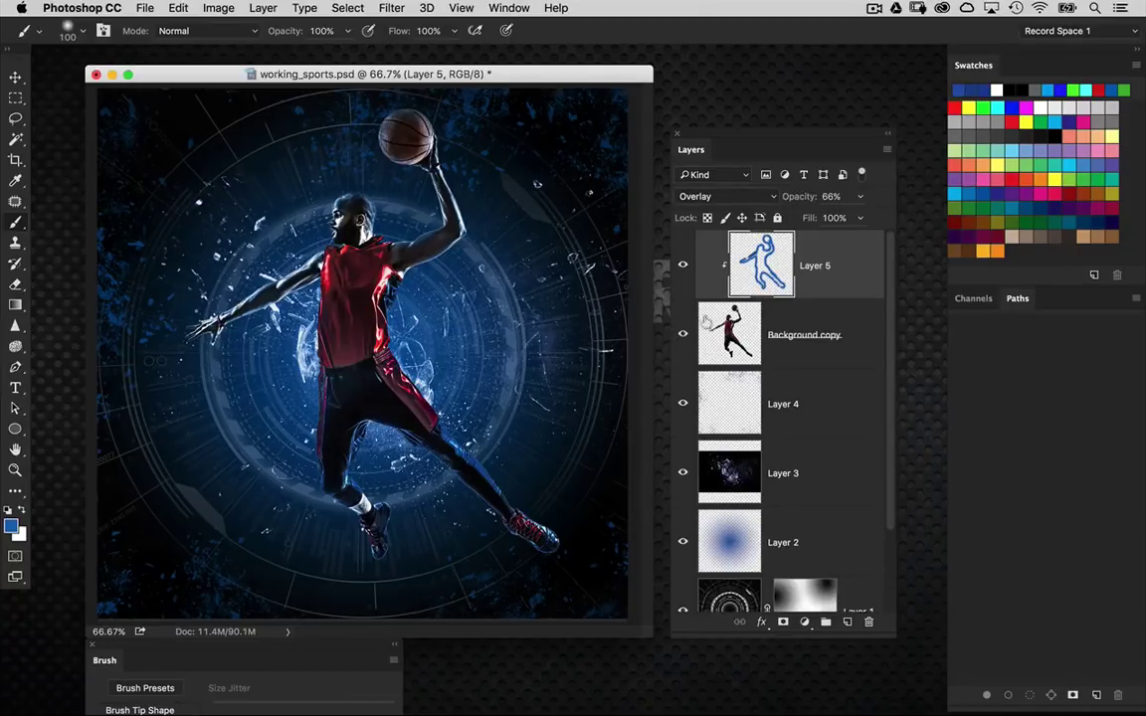
Fit the document window tightly to the poster at 66.7%, close the brush settings and place the layer list beside the artwork
{"action": "left_click_drag", "start_coordinate": [786, 127], "coordinate": [787, 139]}
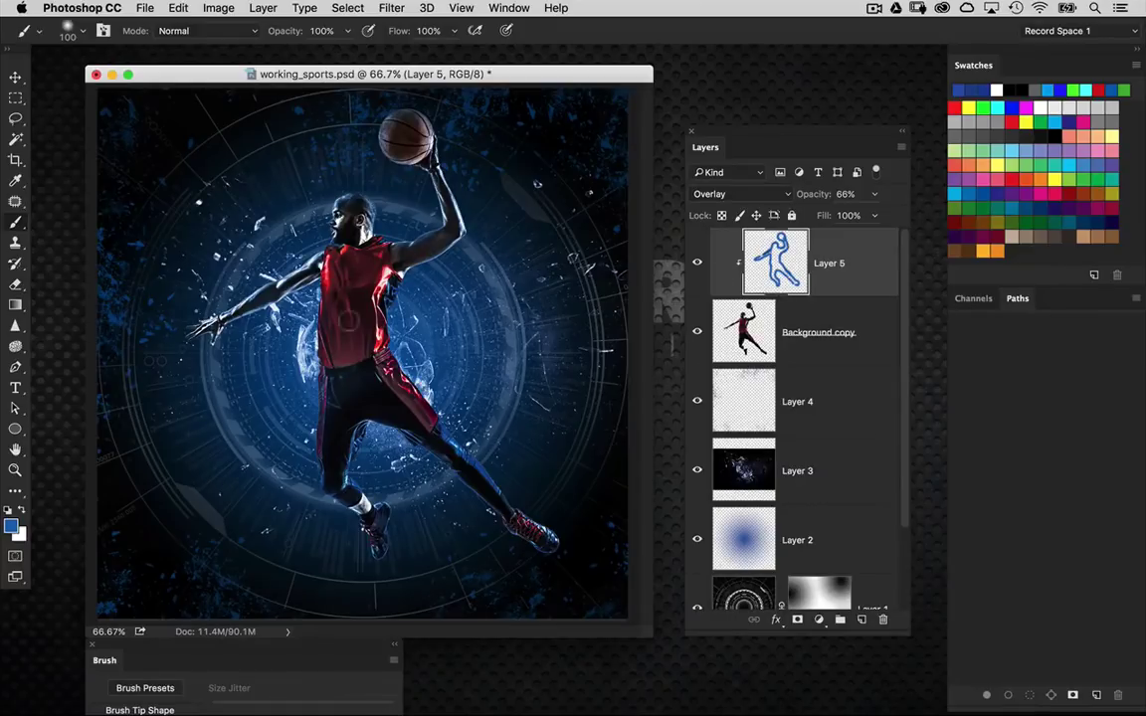
{"action": "key", "text": "super+minus"}
{"action": "key", "text": "super+equal"}
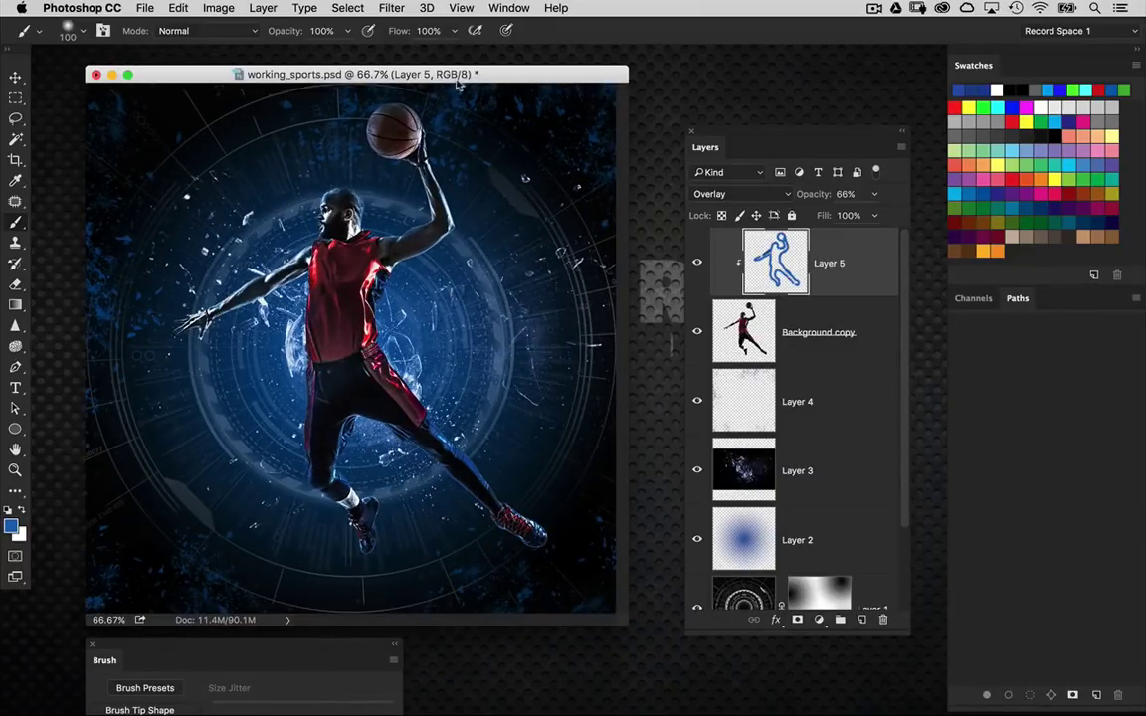
{"action": "left_click_drag", "start_coordinate": [414, 77], "coordinate": [409, 72]}
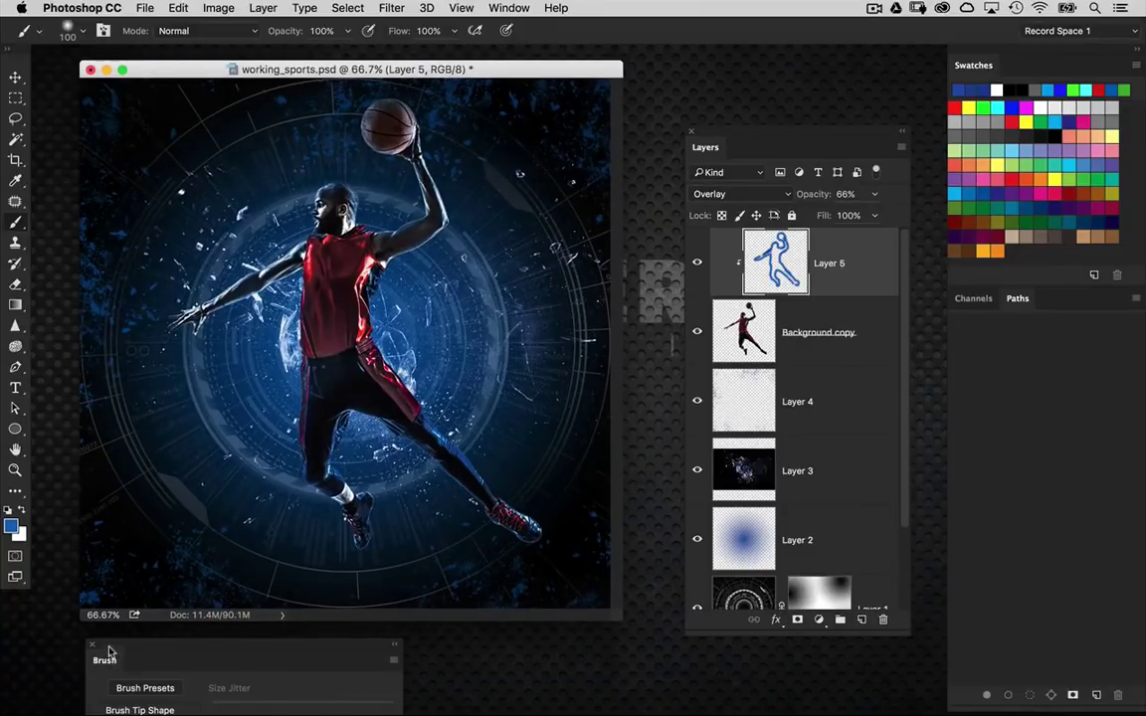
{"action": "left_click_drag", "start_coordinate": [111, 650], "coordinate": [156, 651]}
{"action": "left_click", "coordinate": [139, 645]}
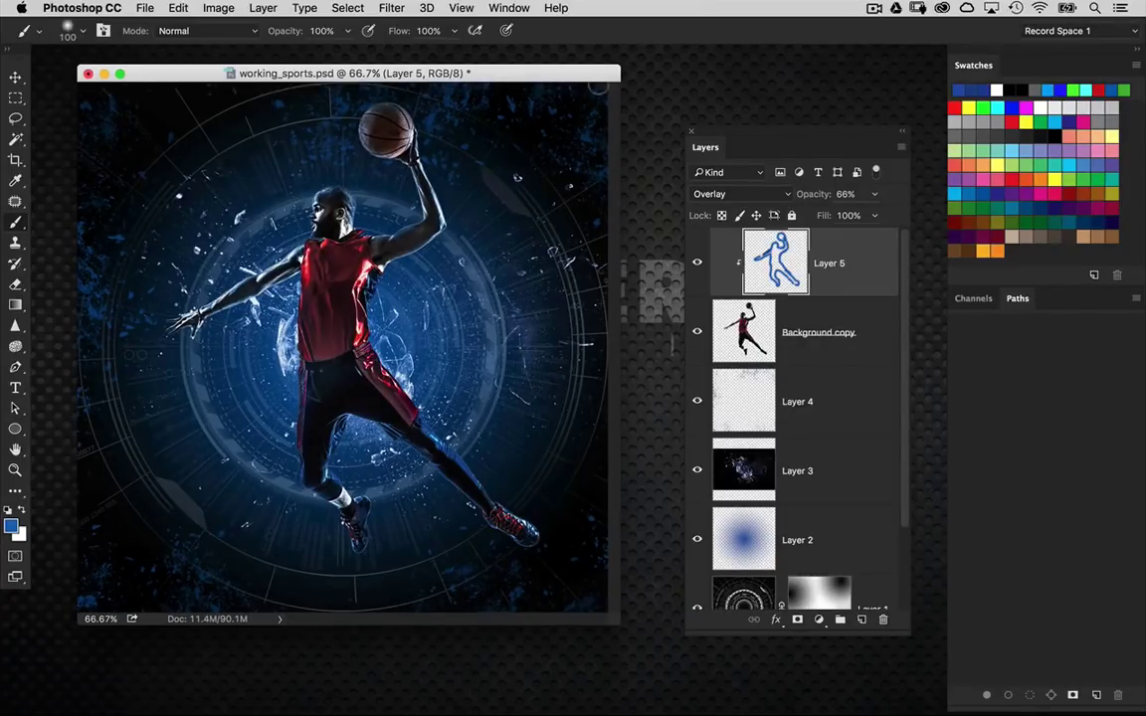
{"action": "left_click_drag", "start_coordinate": [565, 72], "coordinate": [574, 85]}
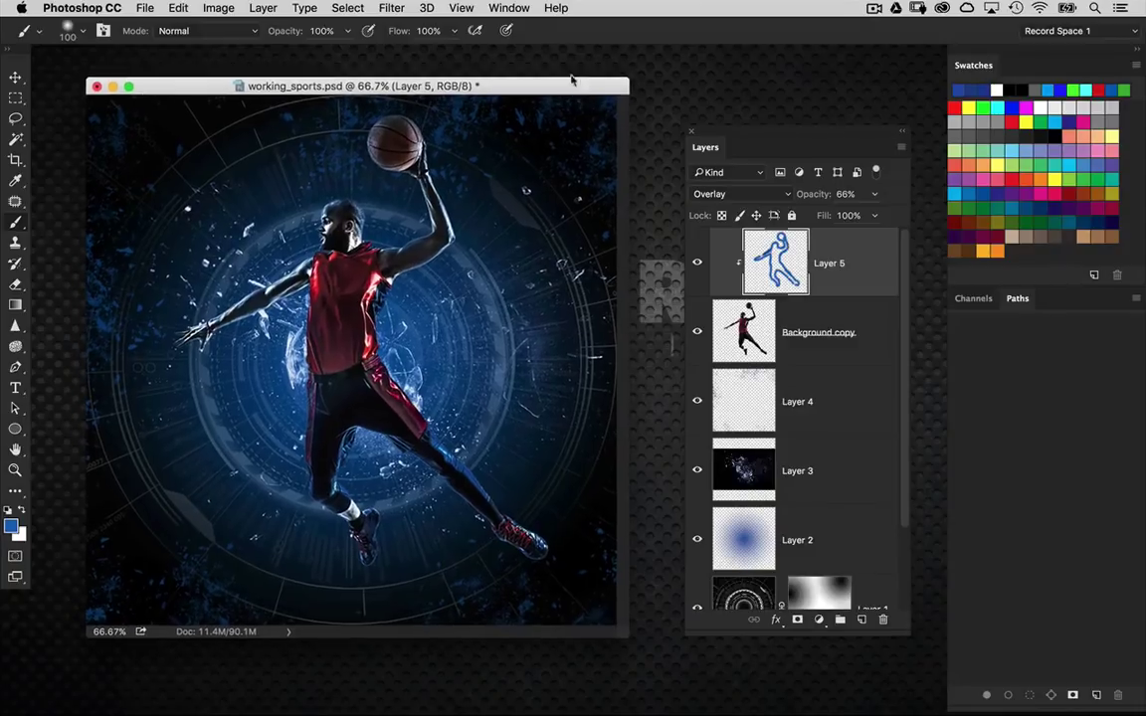
{"action": "left_click_drag", "start_coordinate": [717, 133], "coordinate": [705, 120]}
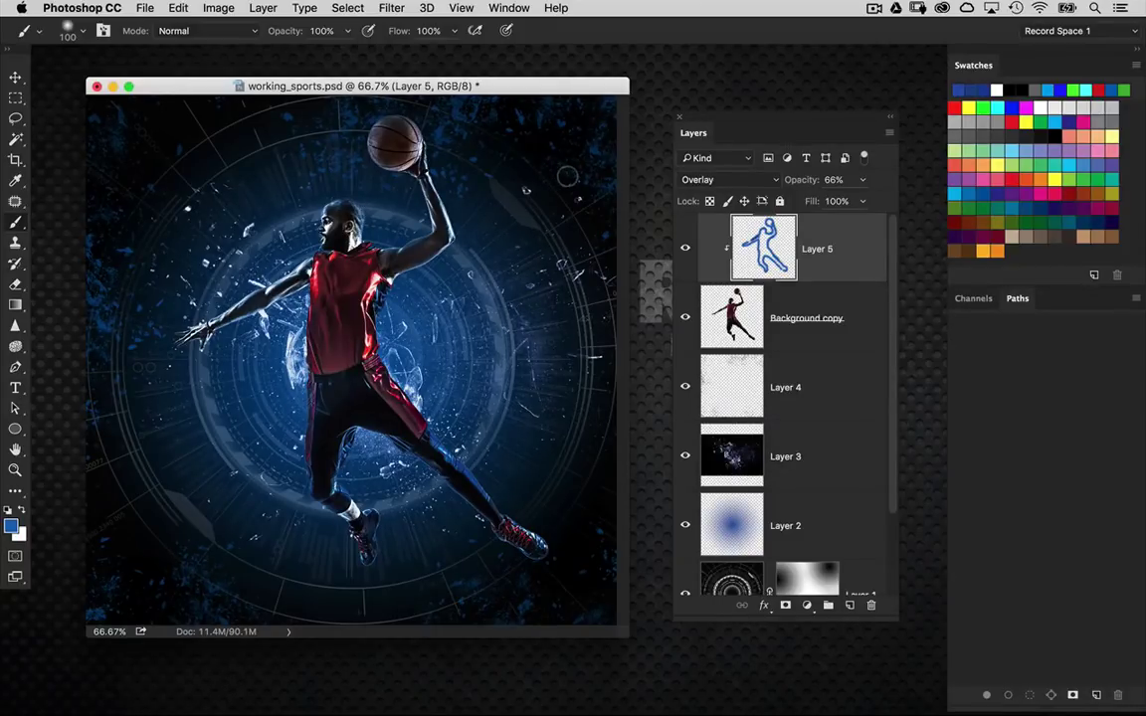
Add an empty layer above Layer 5 and choose the 2007 px light-flare brush with white as the painting colour
{"action": "left_click", "coordinate": [850, 606]}
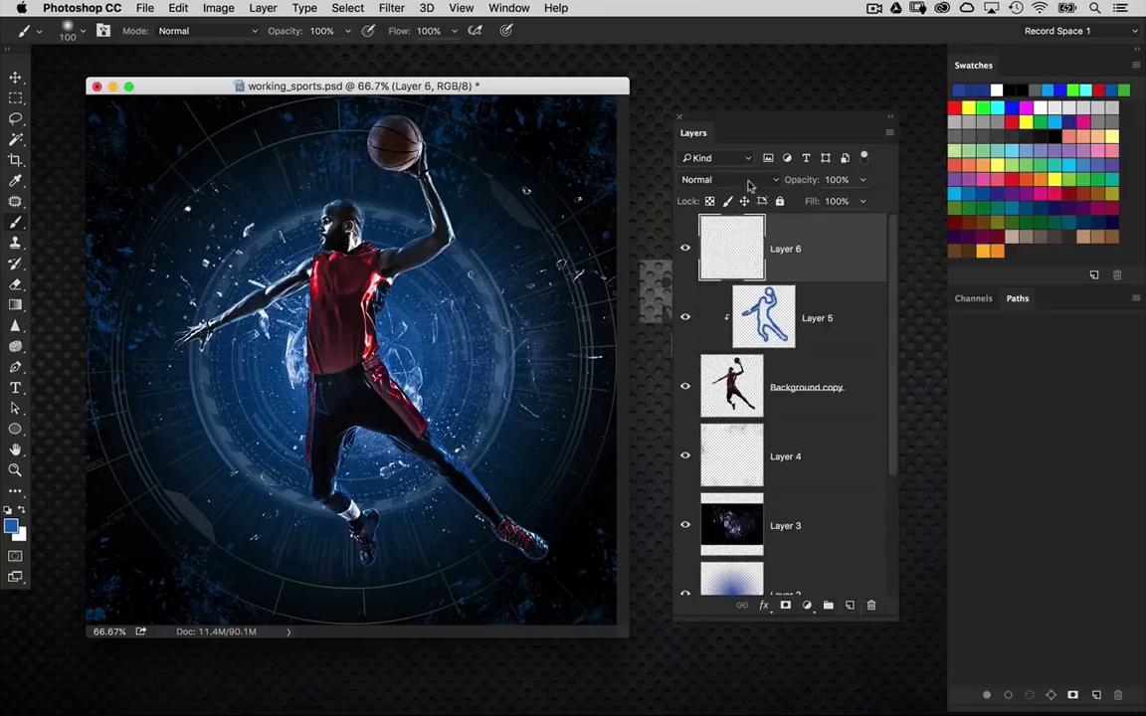
{"action": "left_click_drag", "start_coordinate": [738, 122], "coordinate": [758, 115]}
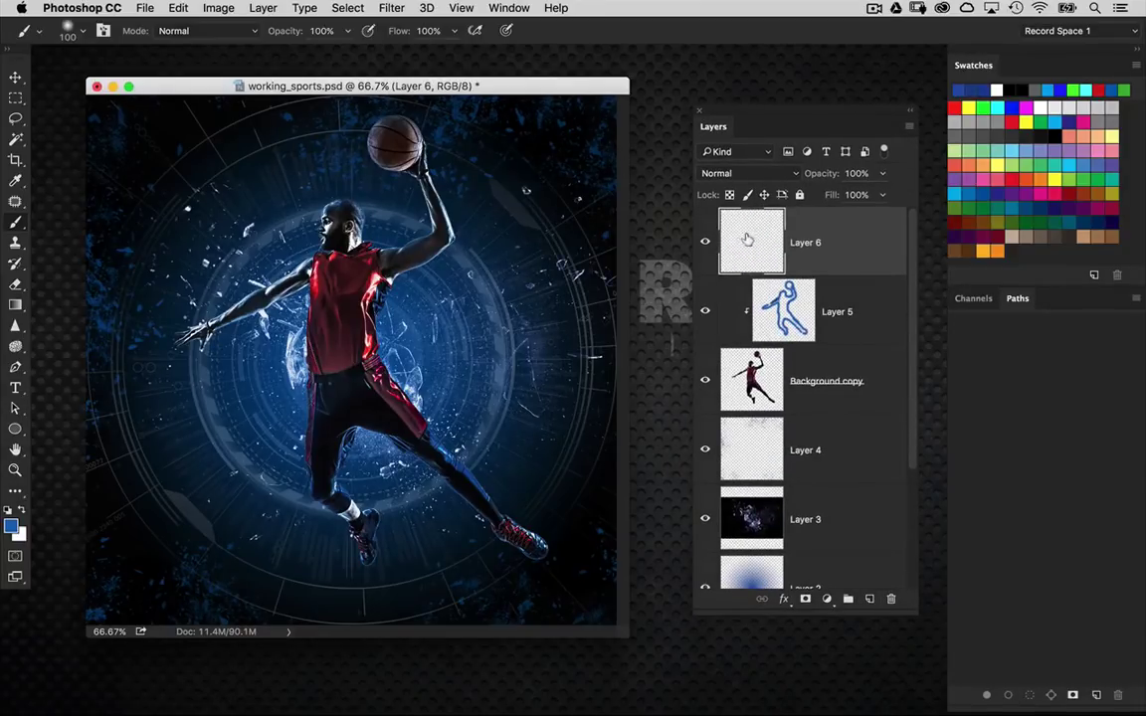
{"action": "key", "text": "x"}
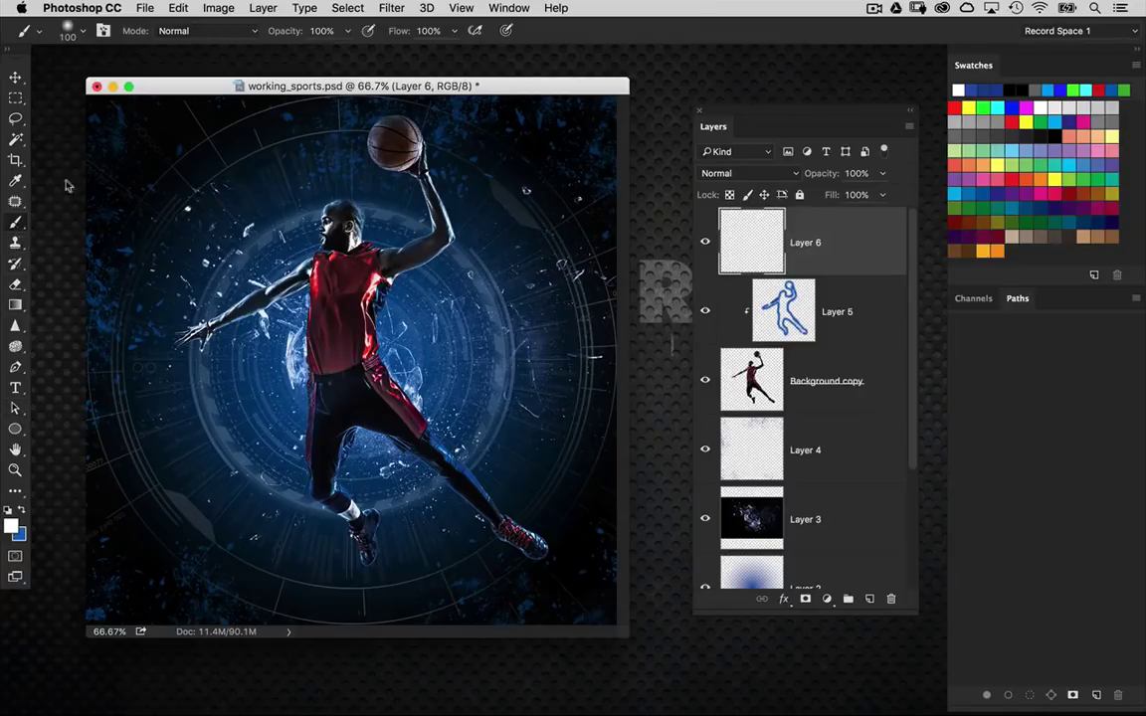
{"action": "left_click", "coordinate": [76, 36]}
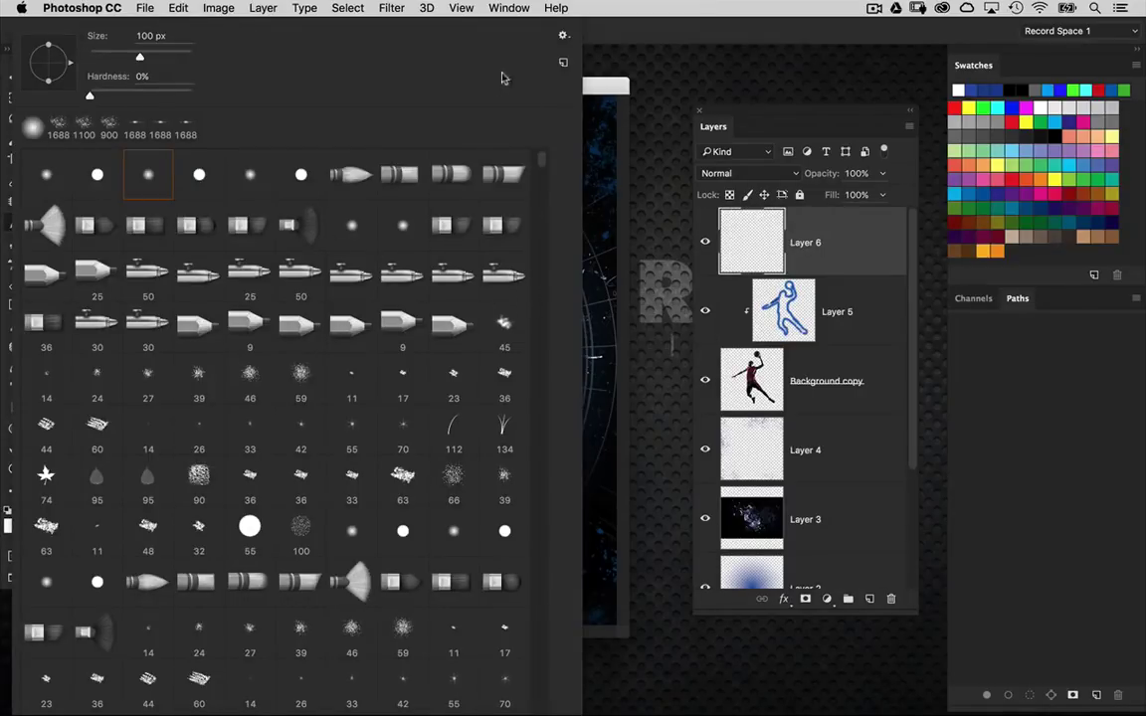
{"action": "left_click_drag", "start_coordinate": [542, 164], "coordinate": [545, 710]}
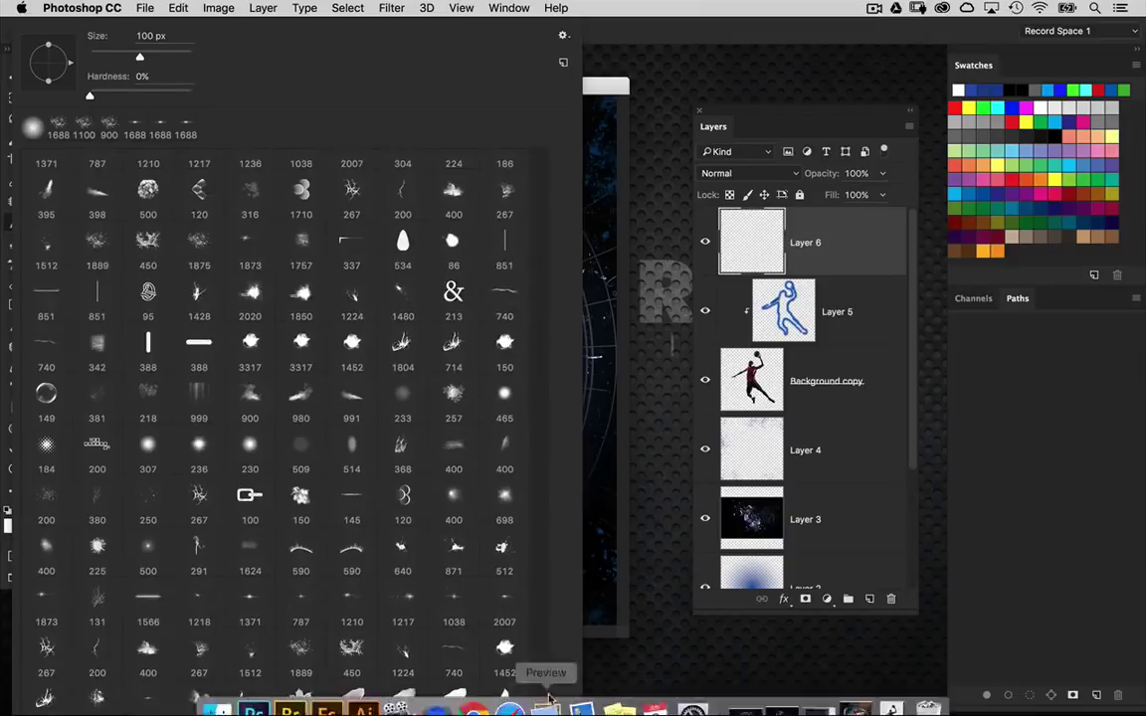
{"action": "left_click", "coordinate": [507, 601]}
Try the white flare brush beside the player and at his feet, undoing each stamp
{"action": "left_click", "coordinate": [600, 312]}
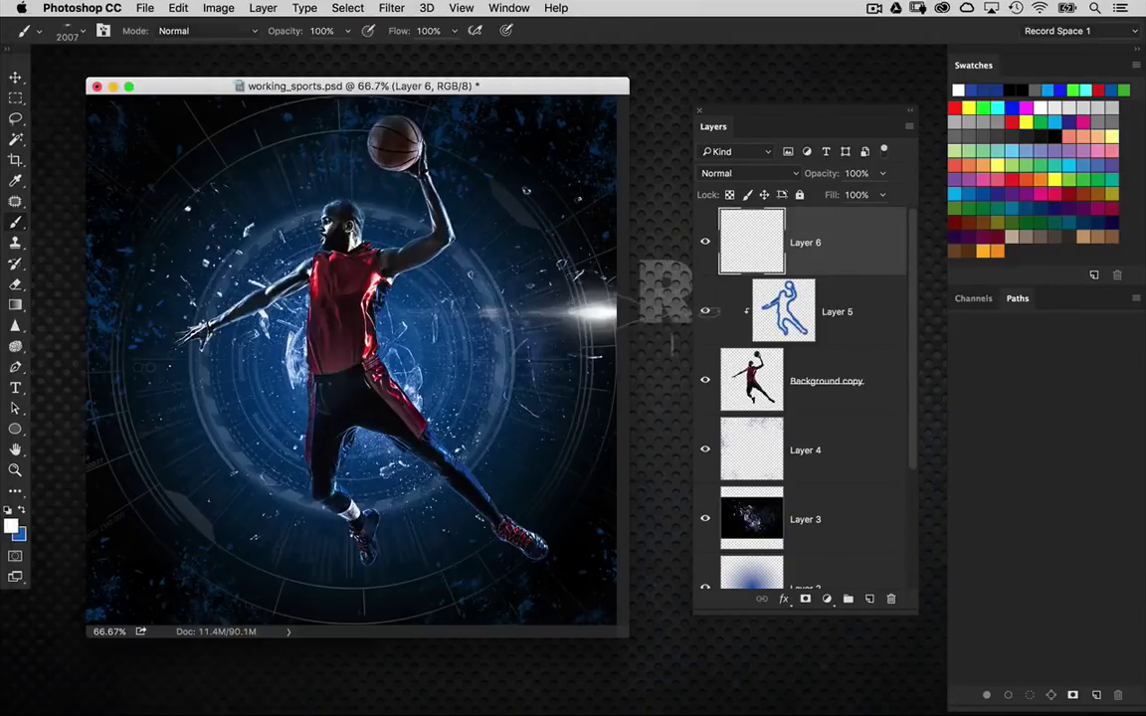
{"action": "key", "text": "super+z"}
{"action": "left_click", "coordinate": [398, 529]}
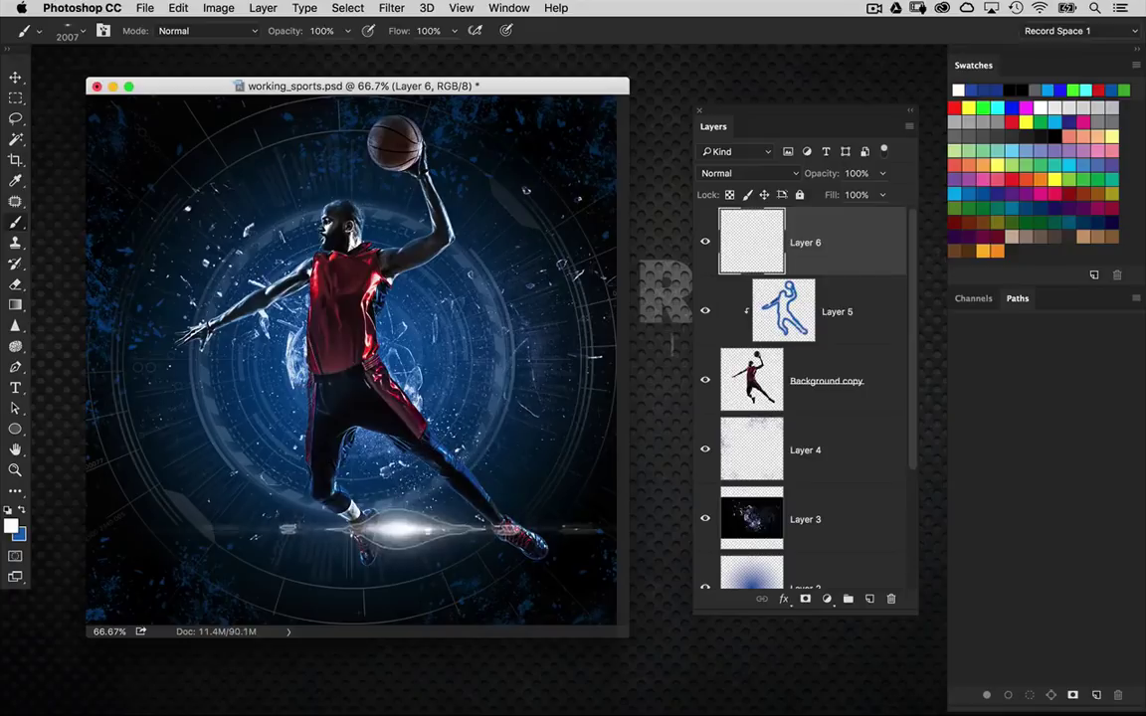
{"action": "key", "text": "super+z"}
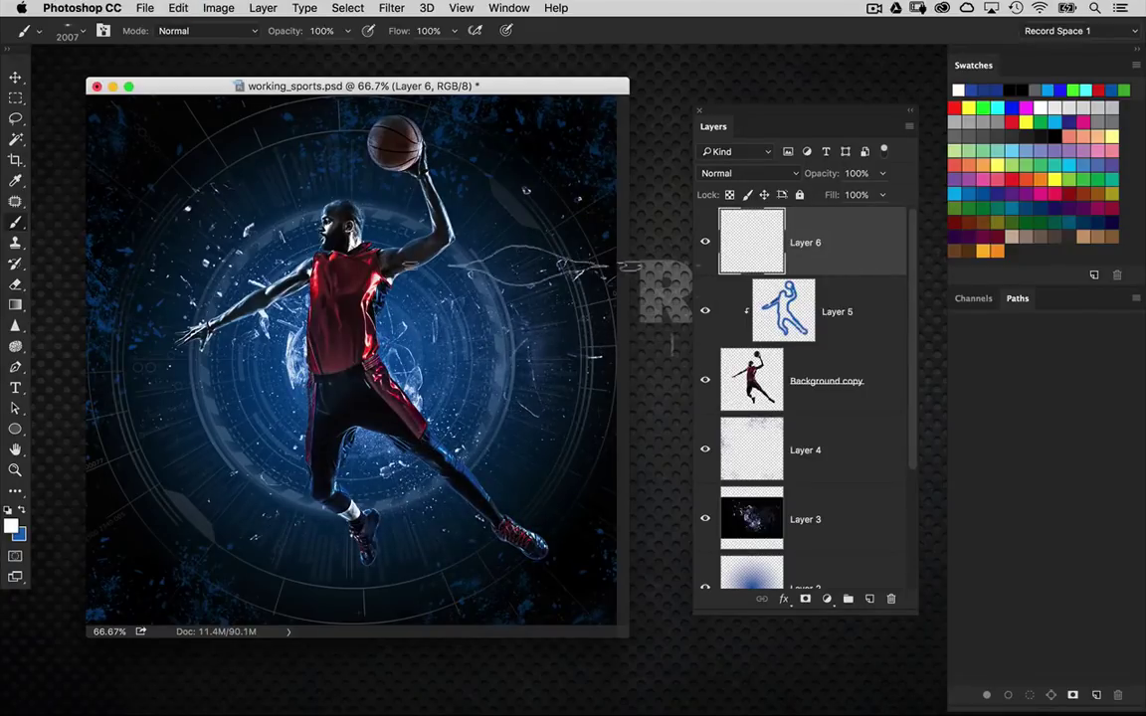
Stamp three white flares in a row beneath the player's feet, enlarging the brush to 2100 px after the first
{"action": "left_click_drag", "start_coordinate": [434, 87], "coordinate": [444, 76]}
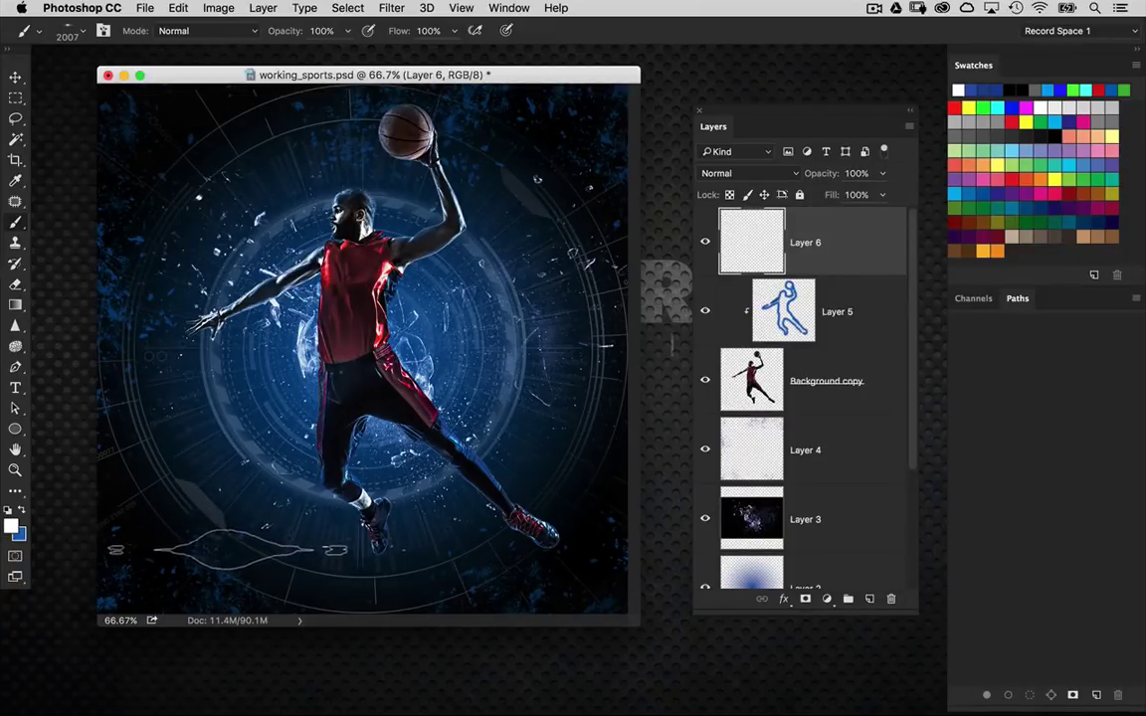
{"action": "left_click", "coordinate": [227, 545]}
{"action": "key", "text": "bracketright"}
{"action": "left_click", "coordinate": [339, 555]}
{"action": "left_click", "coordinate": [468, 539]}
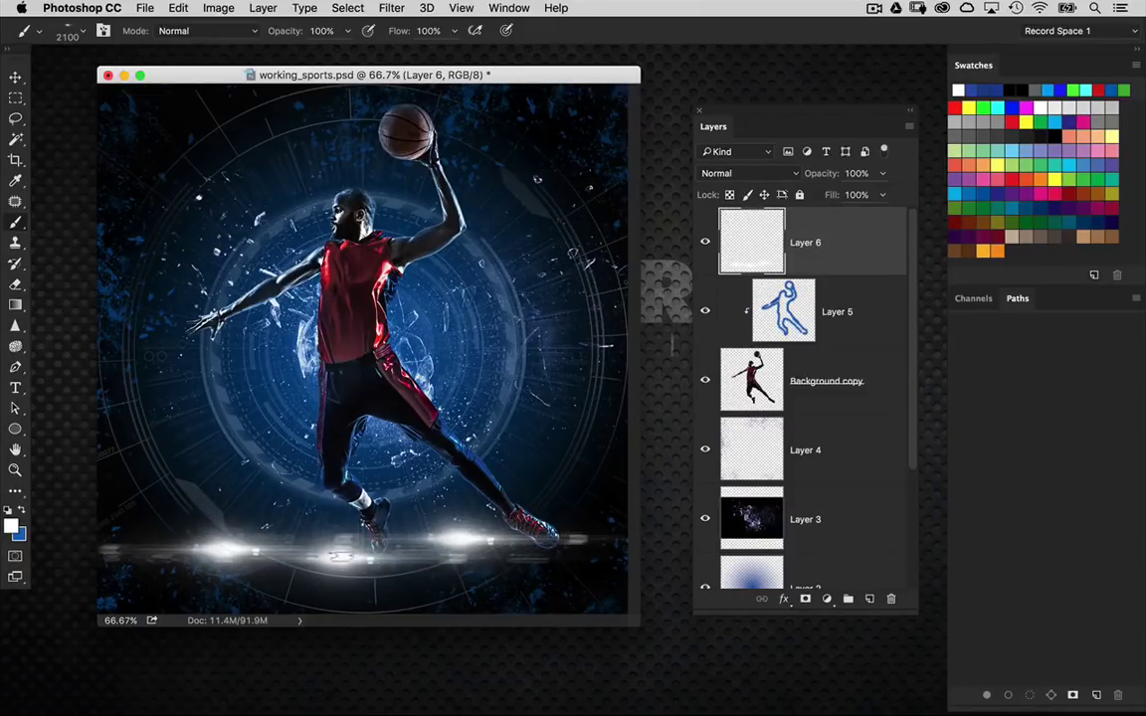
{"action": "left_click", "coordinate": [229, 547]}
{"action": "key", "text": "super+z"}
Shift the flare row slightly lower and bend it into a ring with the Polar Coordinates filter set to Rectangular to Polar
{"action": "left_click", "coordinate": [16, 79]}
{"action": "left_click_drag", "start_coordinate": [298, 386], "coordinate": [310, 393]}
{"action": "left_click", "coordinate": [392, 8]}
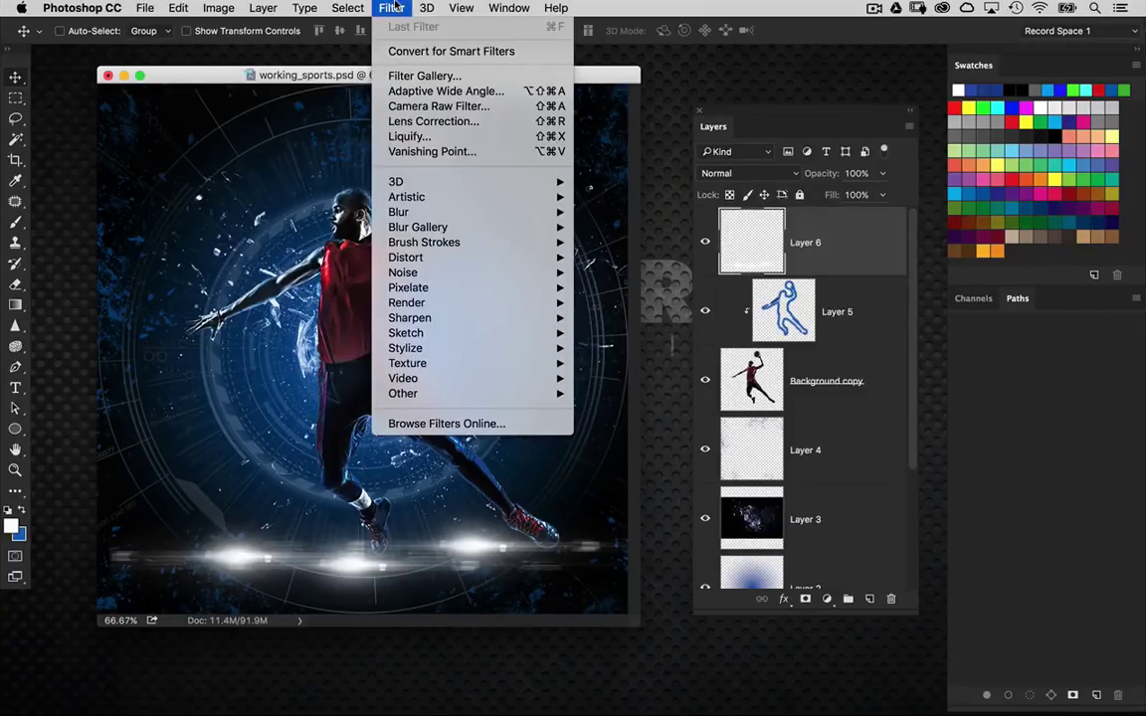
{"action": "mouse_move", "coordinate": [438, 257]}
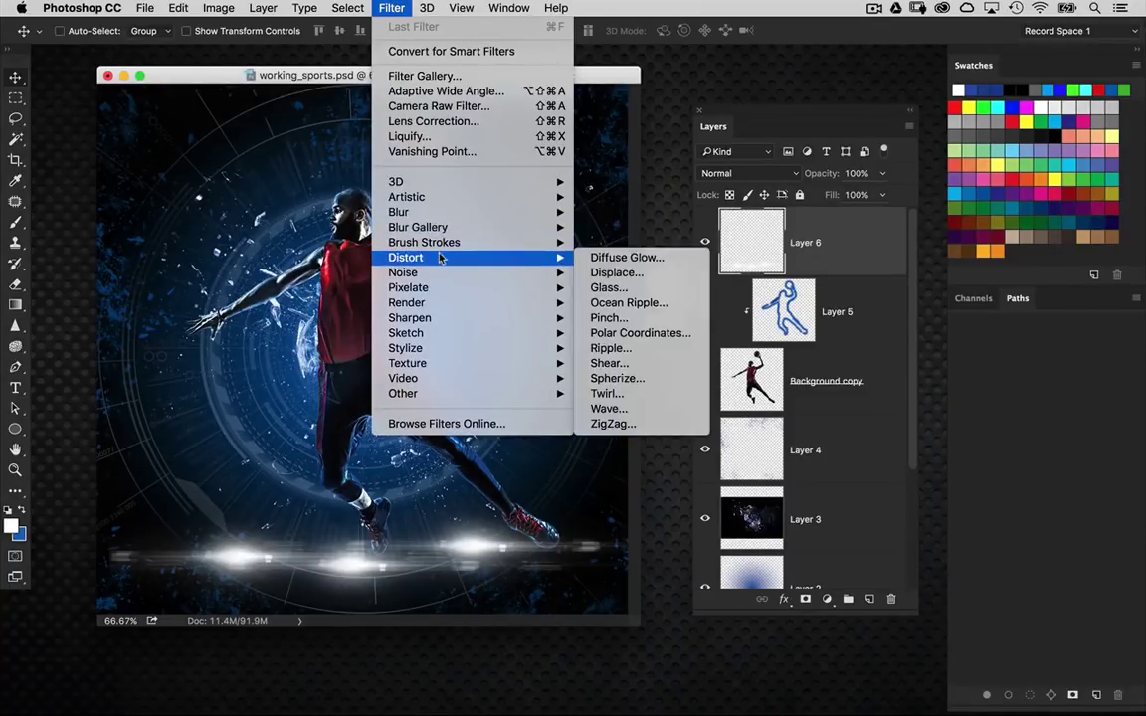
{"action": "left_click", "coordinate": [648, 338]}
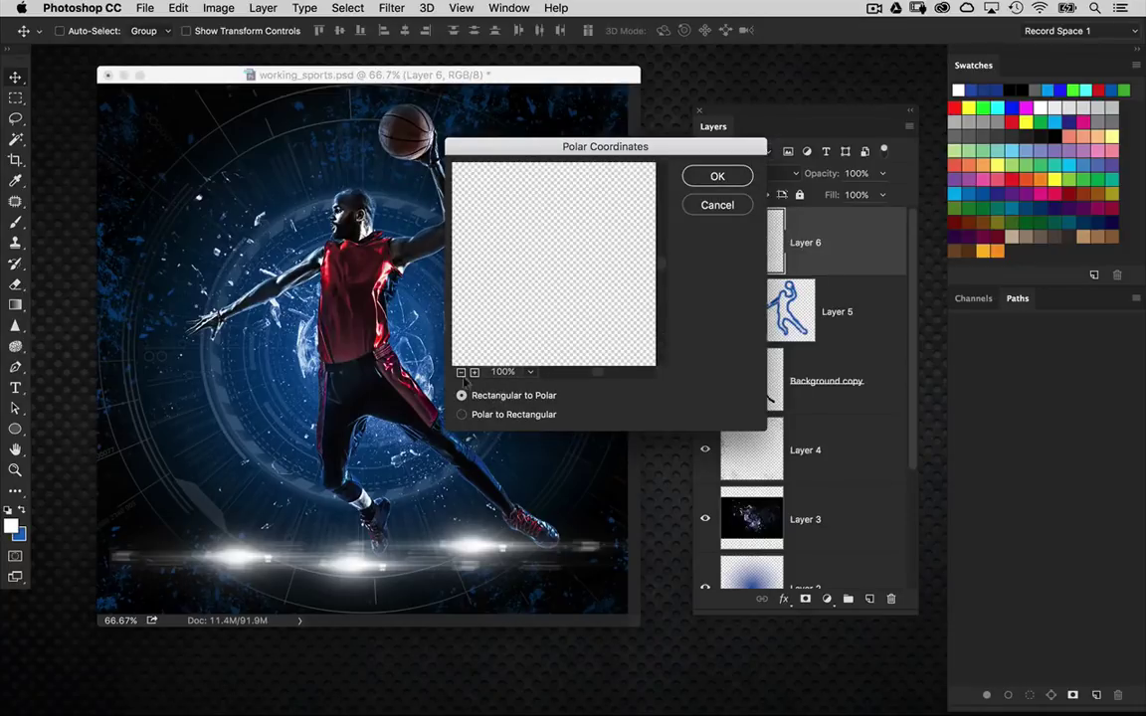
{"action": "left_click", "coordinate": [709, 175]}
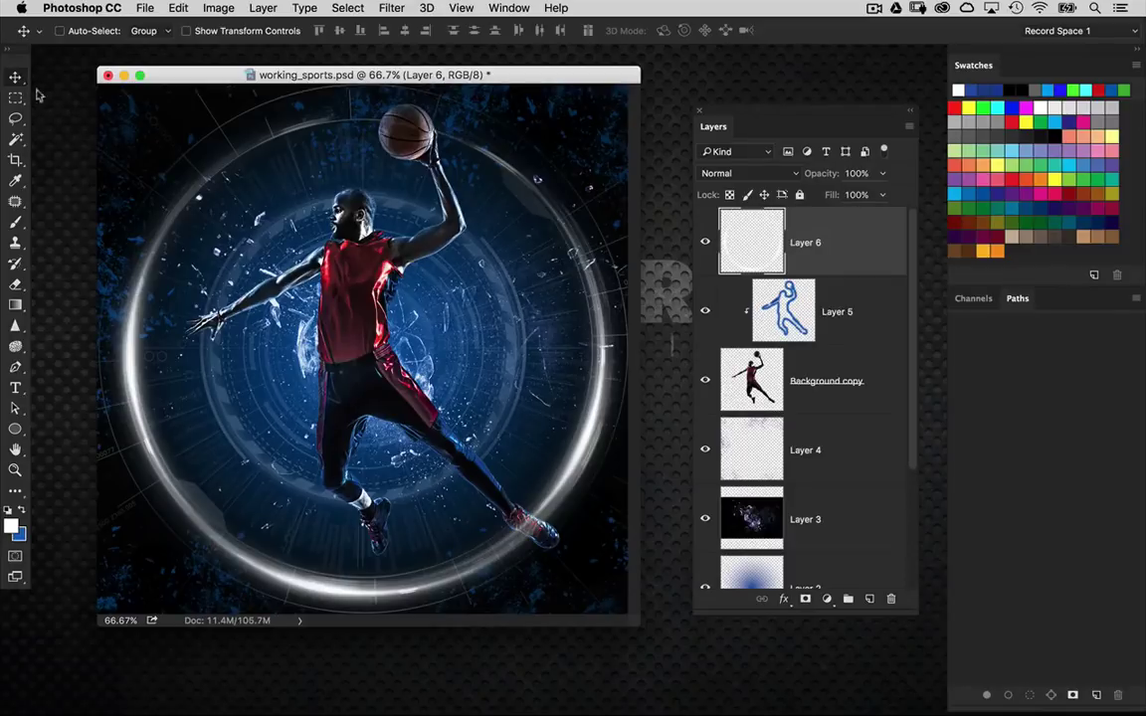
Reposition the light ring around the player and scale it down slightly and evenly about its centre
{"action": "left_click_drag", "start_coordinate": [393, 303], "coordinate": [399, 334]}
{"action": "key", "text": "ctrl+t"}
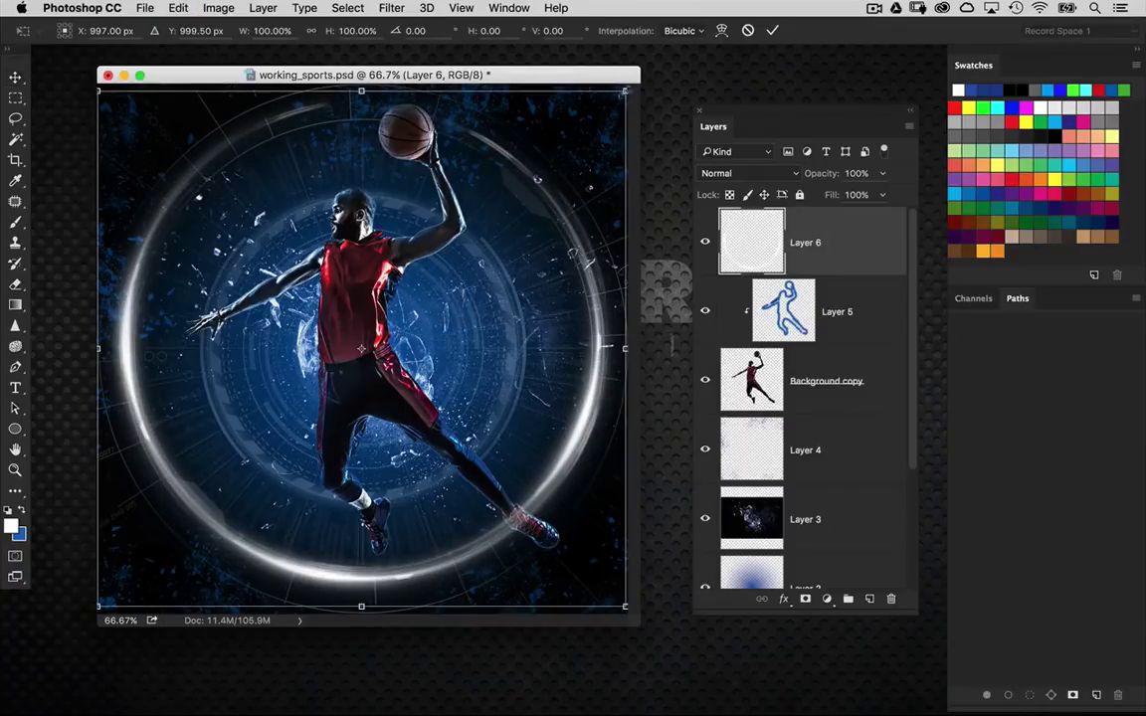
{"action": "left_click_drag", "start_coordinate": [624, 91], "coordinate": [605, 110]}
{"action": "key", "text": "Return"}
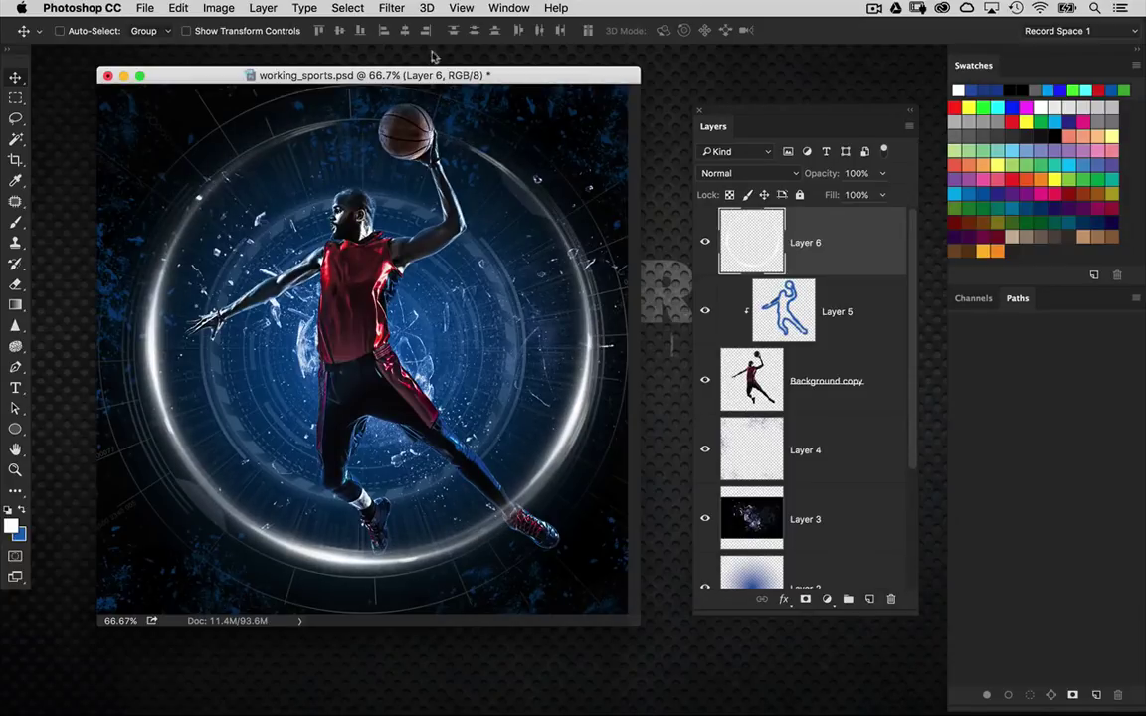
Convert the light ring layer into a 3D postcard mesh
{"action": "left_click", "coordinate": [426, 7]}
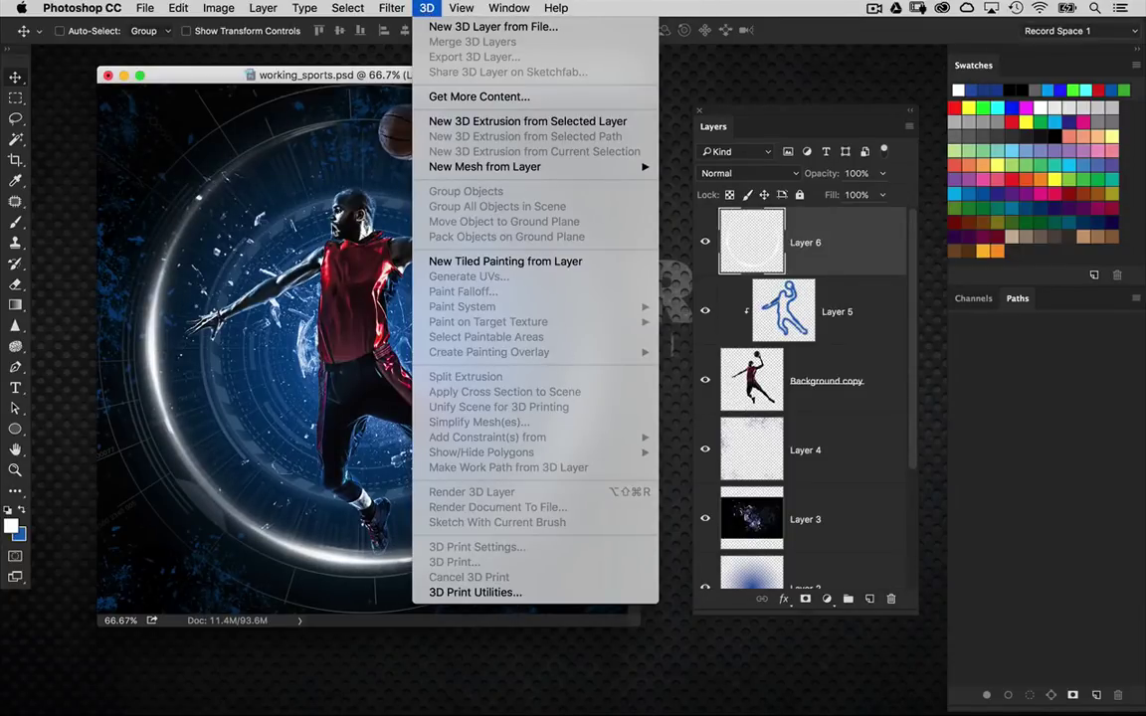
{"action": "left_click", "coordinate": [345, 296]}
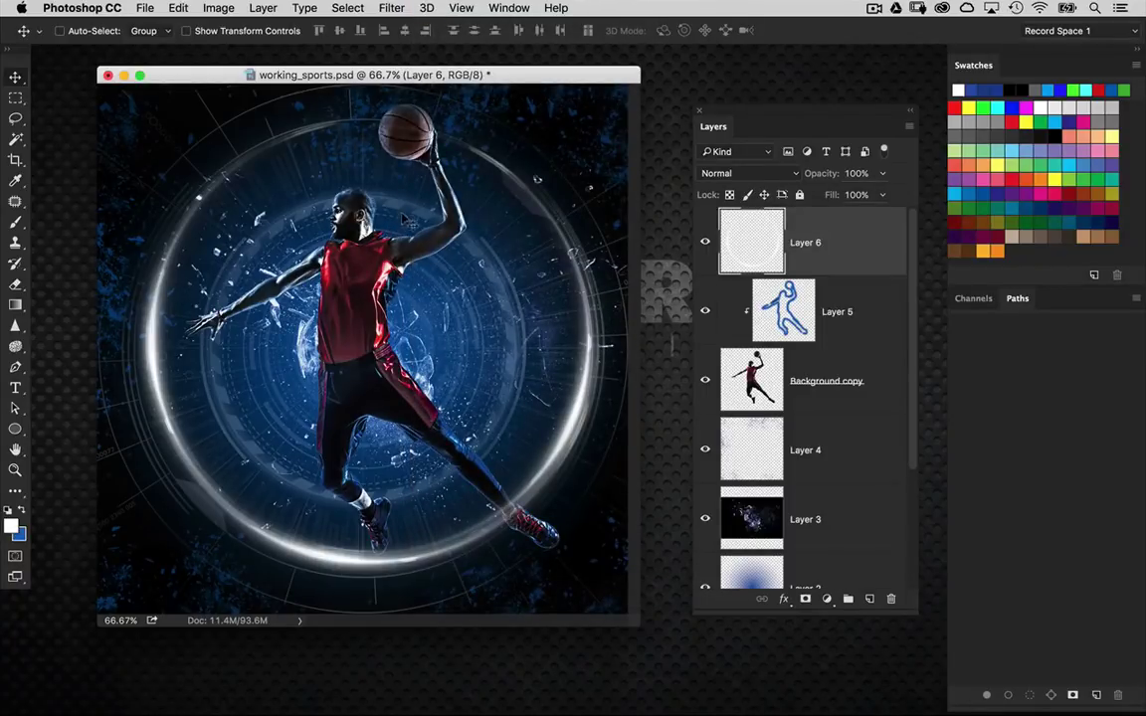
{"action": "left_click", "coordinate": [425, 8]}
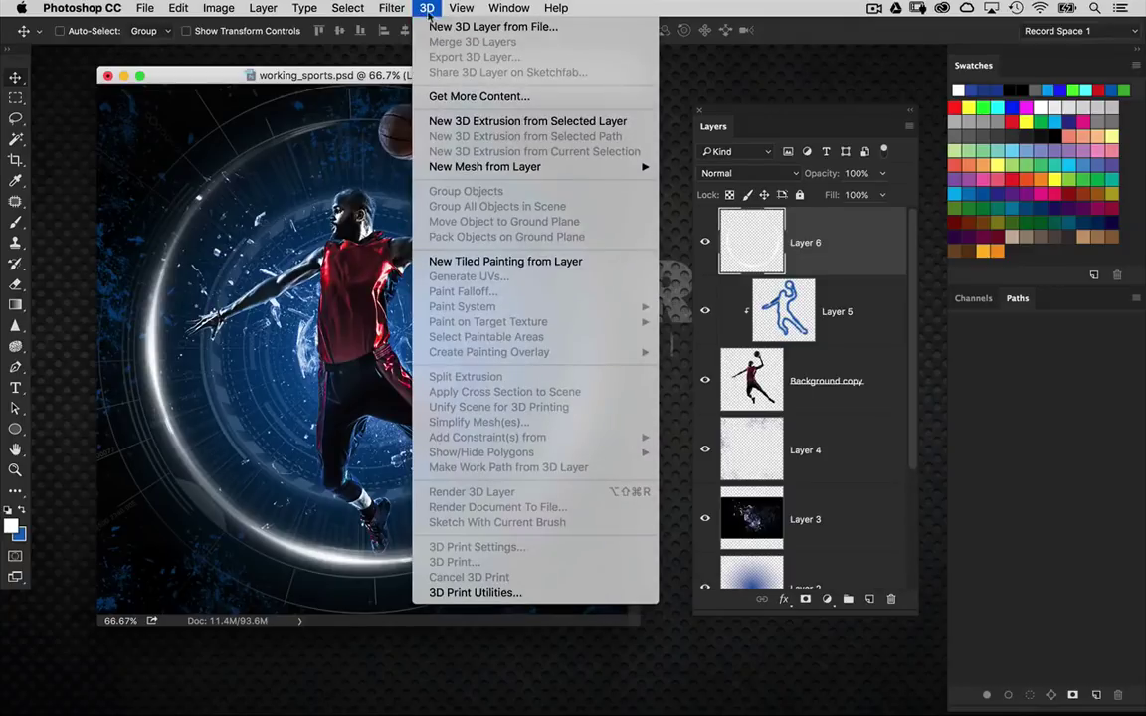
{"action": "mouse_move", "coordinate": [465, 173]}
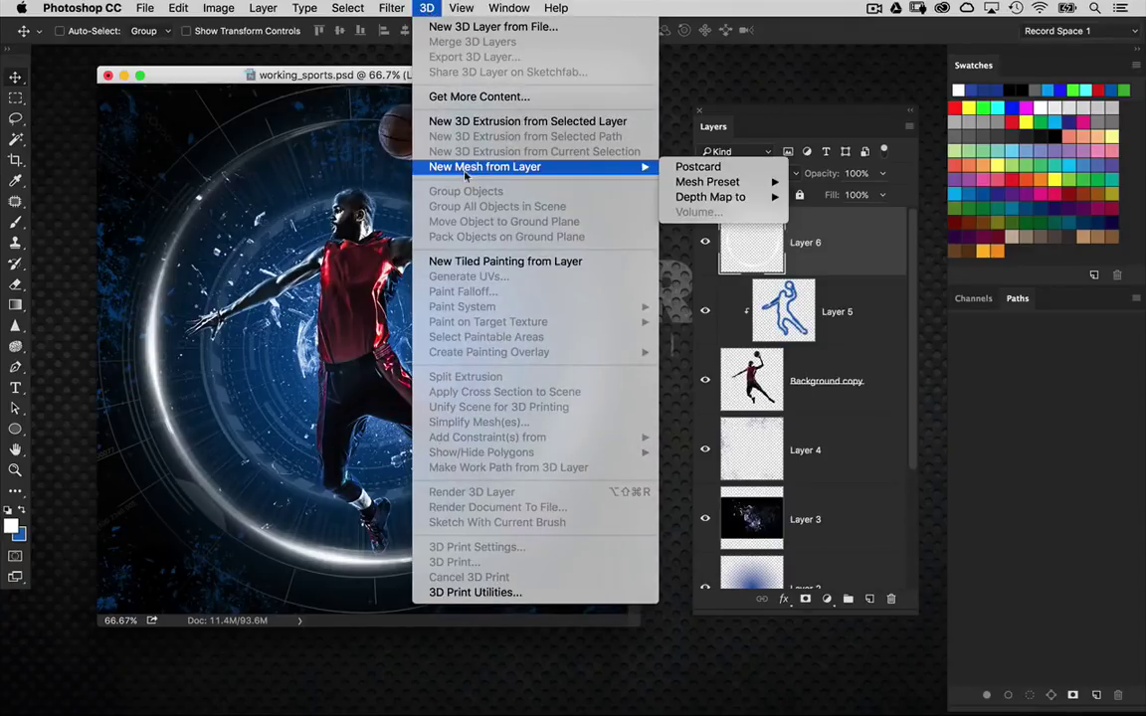
{"action": "left_click", "coordinate": [699, 167]}
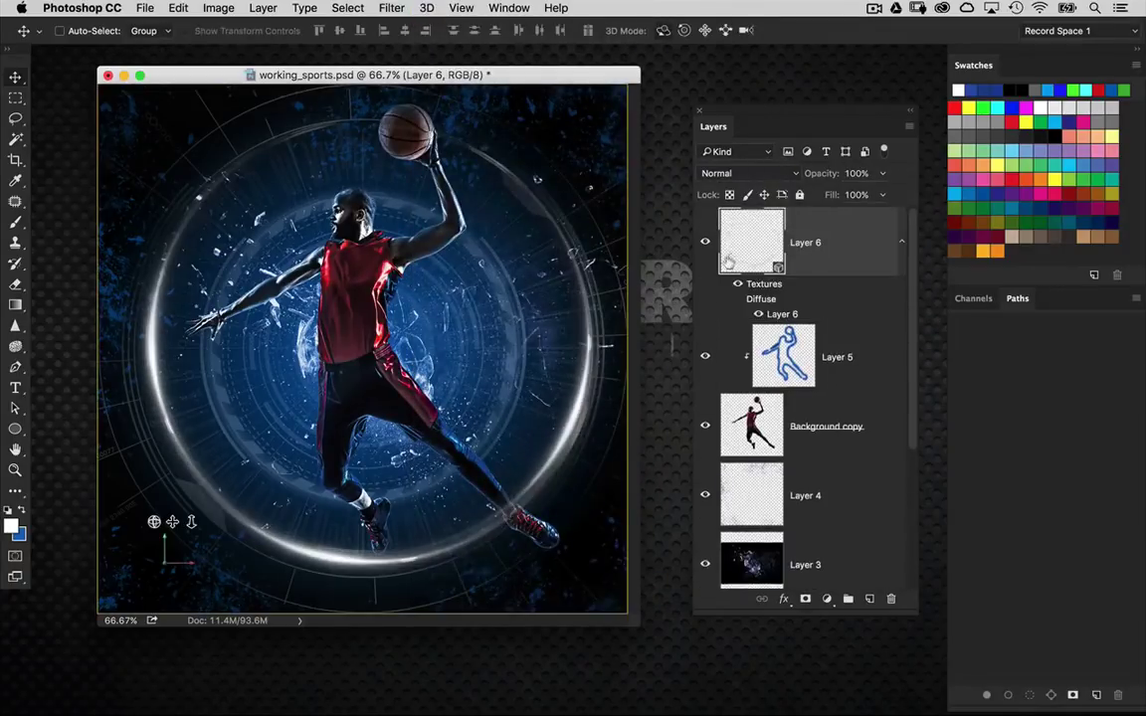
View the light ring in the postcard's Layer 6 diffuse texture document and close that document again
{"action": "left_click_drag", "start_coordinate": [583, 205], "coordinate": [559, 192]}
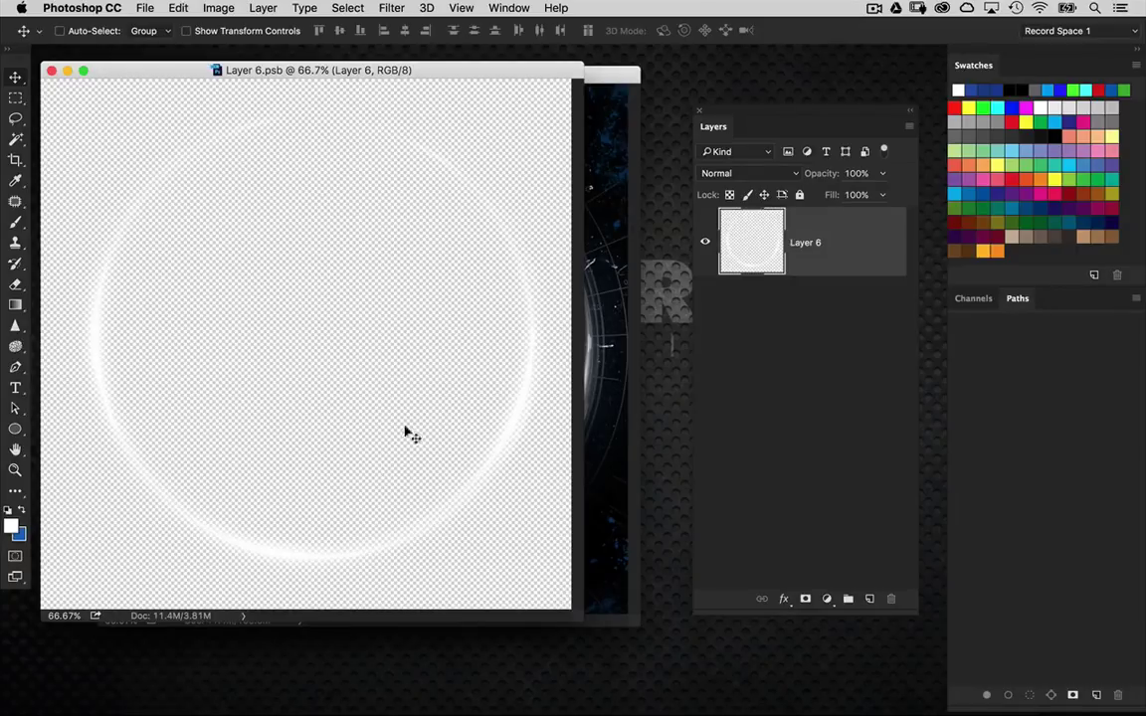
{"action": "key", "text": "super"}
{"action": "key", "text": "super+w"}
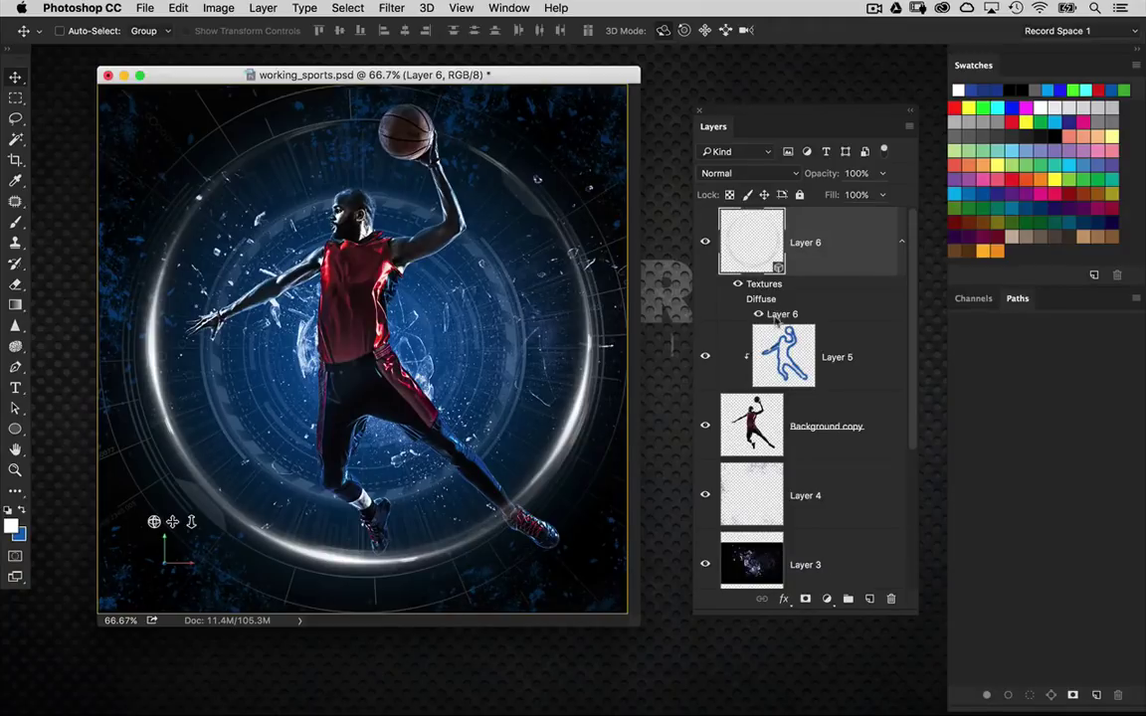
Add an orange Outer Glow layer style at 82% opacity to the light ring on Layer 6
{"action": "double_click", "coordinate": [864, 262]}
{"action": "left_click_drag", "start_coordinate": [607, 141], "coordinate": [905, 120]}
{"action": "left_click", "coordinate": [604, 399]}
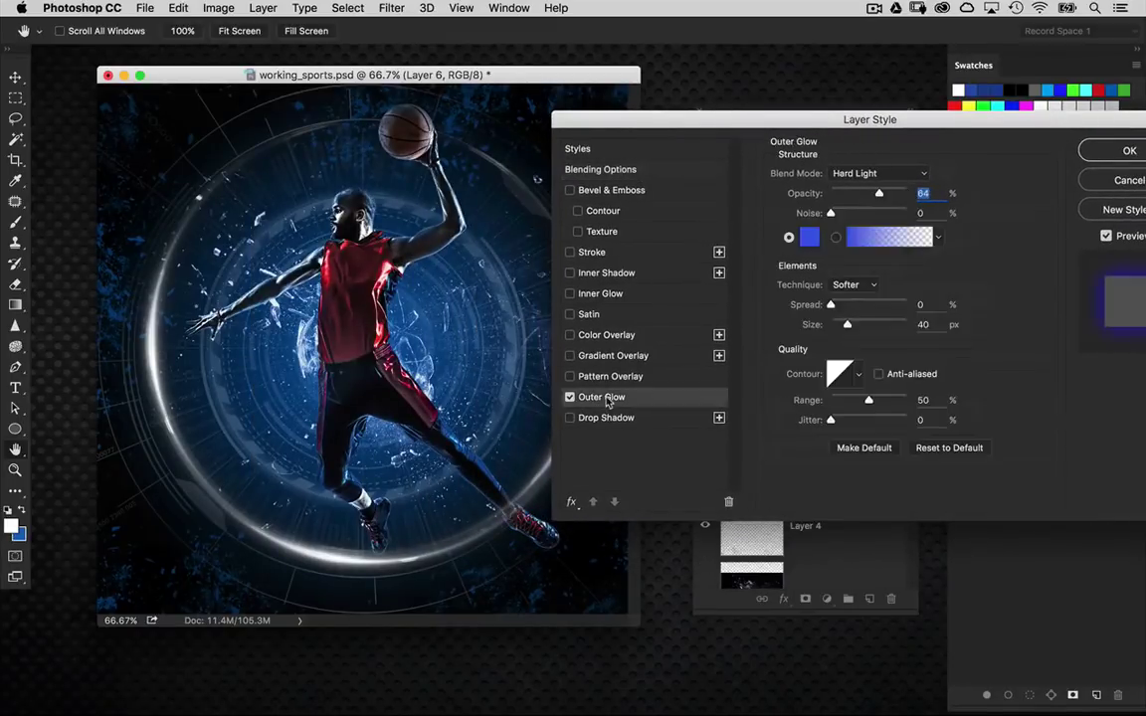
{"action": "left_click", "coordinate": [810, 236]}
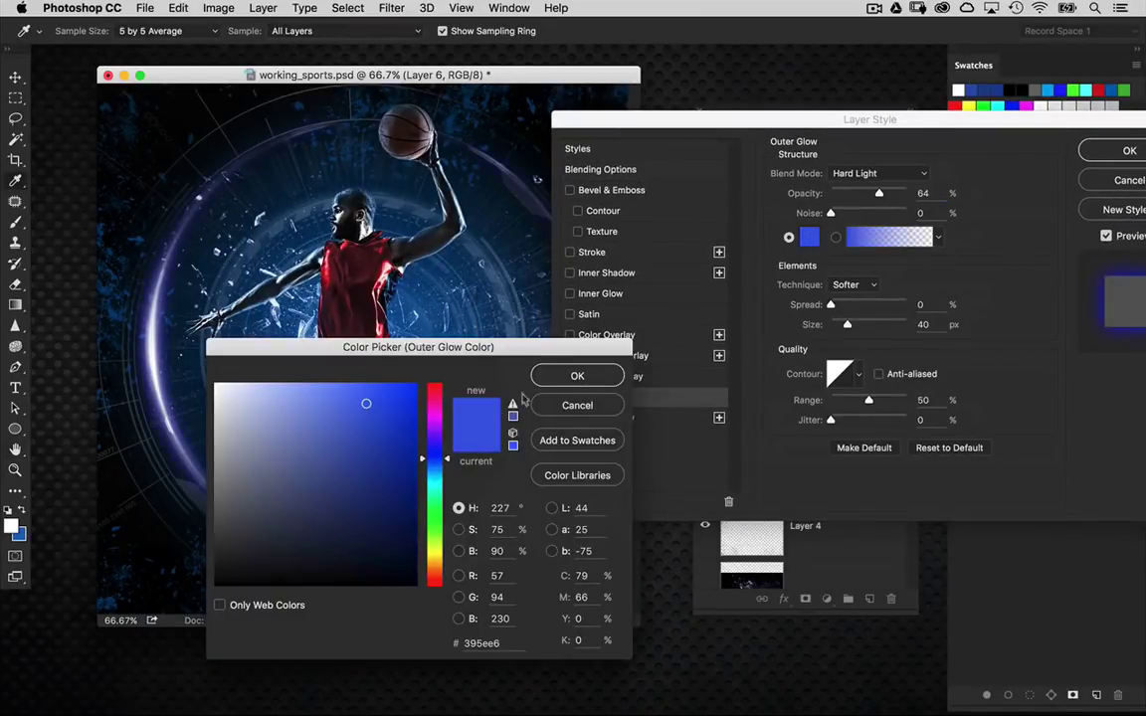
{"action": "left_click_drag", "start_coordinate": [439, 536], "coordinate": [435, 562]}
{"action": "left_click", "coordinate": [547, 377]}
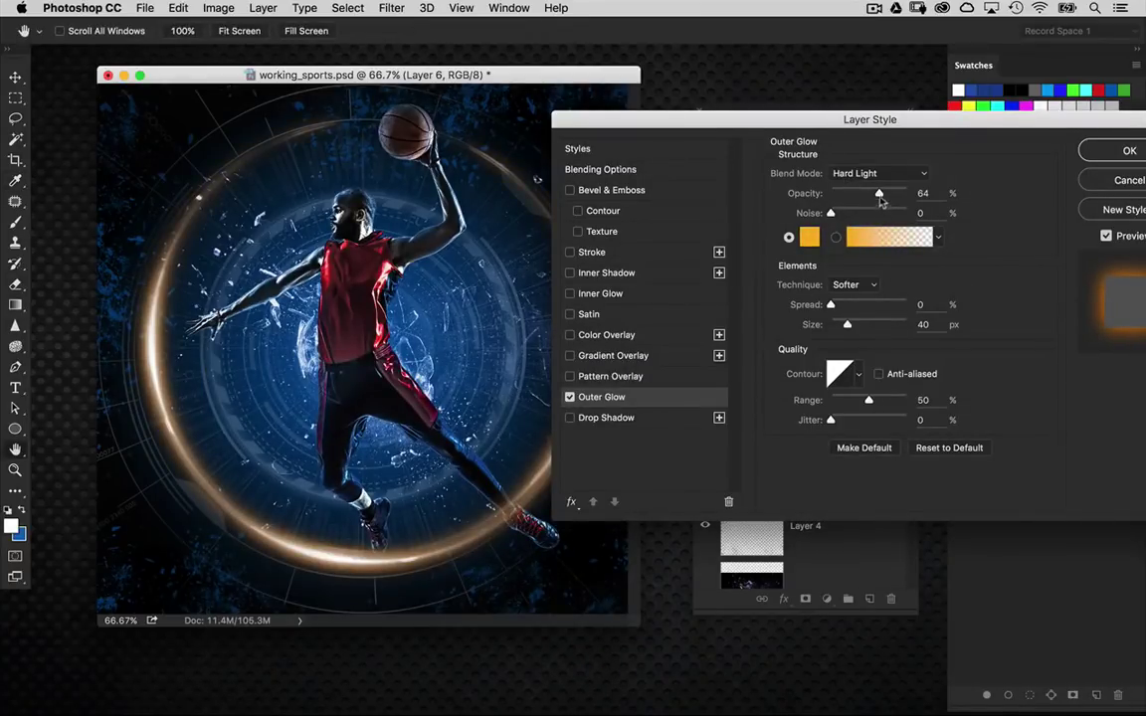
{"action": "left_click_drag", "start_coordinate": [882, 198], "coordinate": [896, 197]}
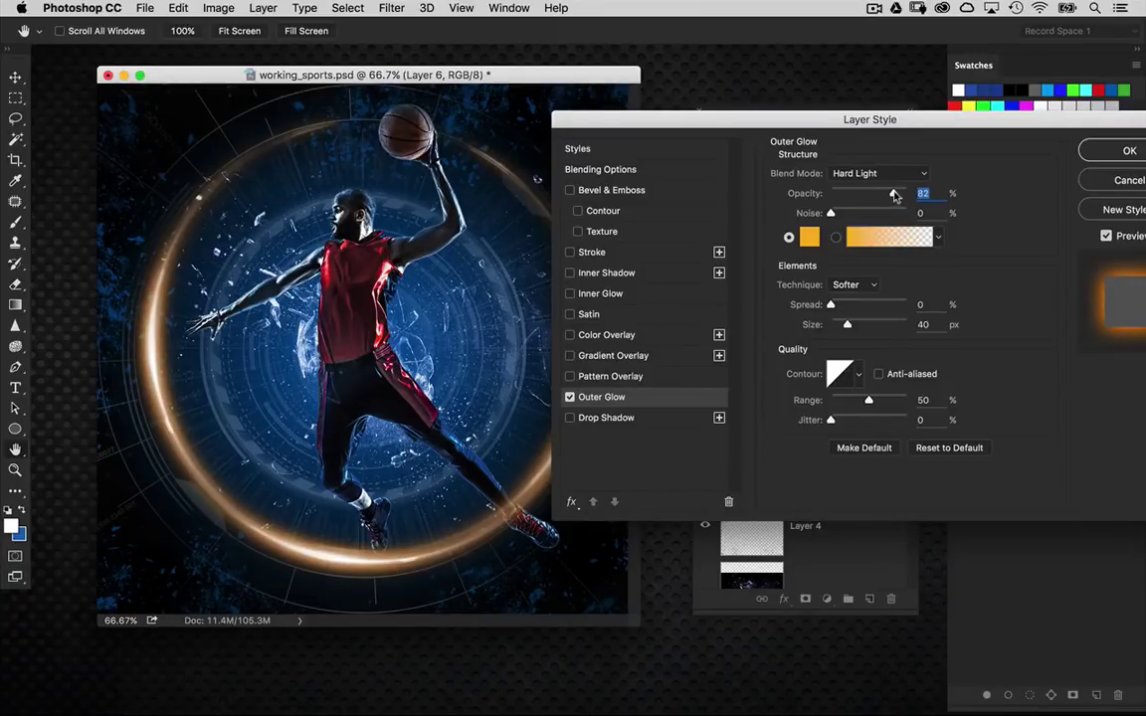
{"action": "left_click_drag", "start_coordinate": [895, 120], "coordinate": [829, 121]}
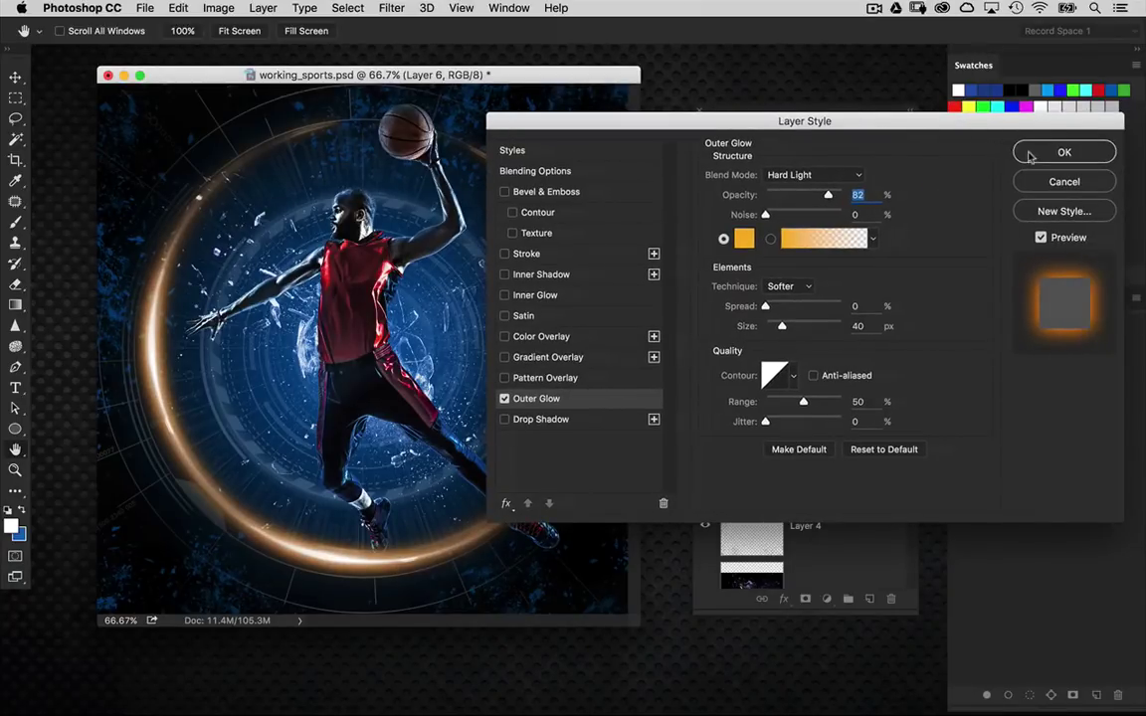
{"action": "left_click", "coordinate": [1035, 152]}
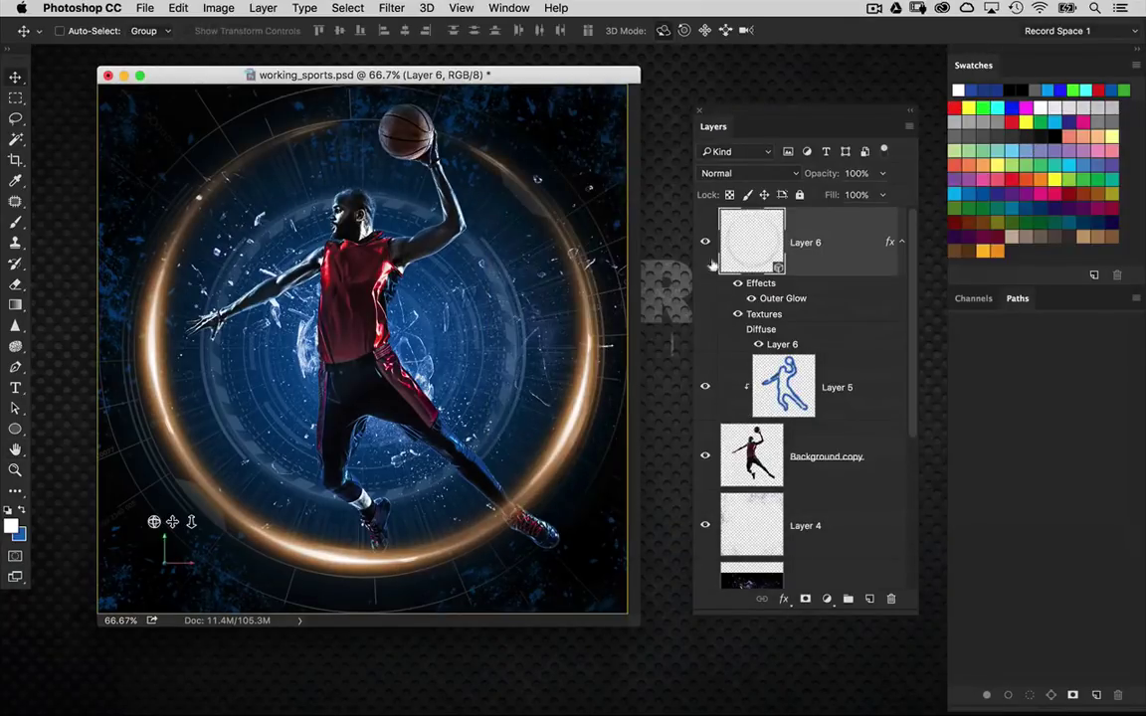
Show the 3D scene and its object properties, and turn off catching and casting shadows for Layer 6 Mesh
{"action": "left_click", "coordinate": [509, 7]}
{"action": "left_click", "coordinate": [479, 128]}
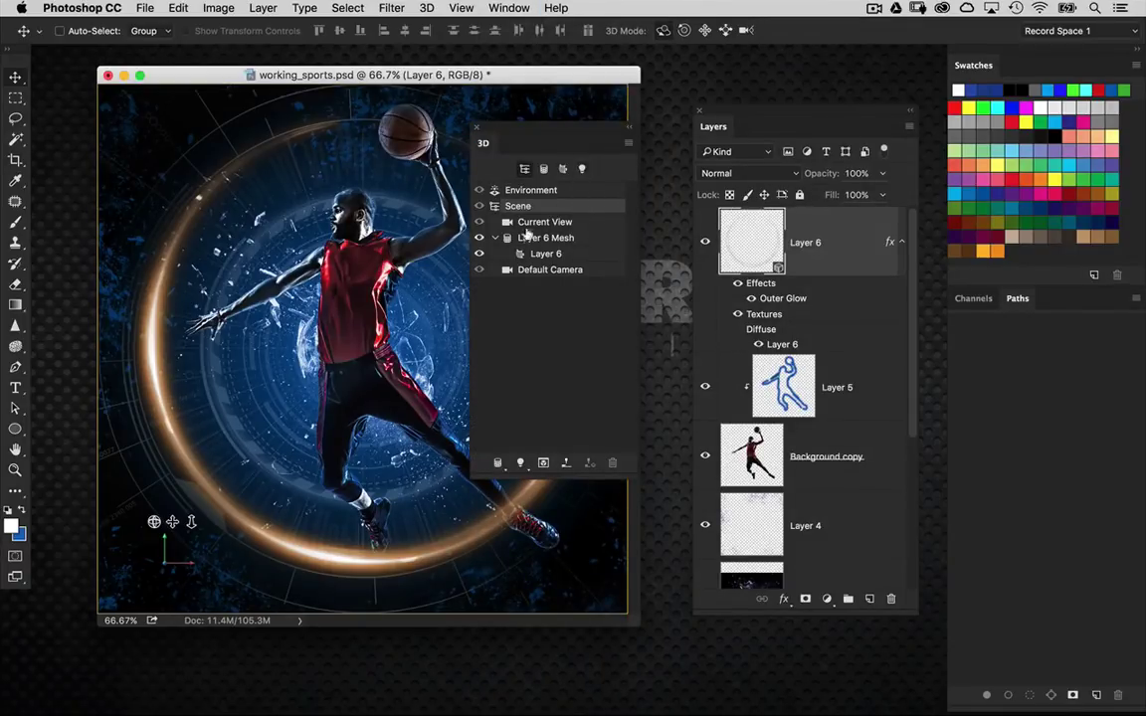
{"action": "left_click", "coordinate": [600, 237]}
{"action": "left_click_drag", "start_coordinate": [536, 130], "coordinate": [354, 168]}
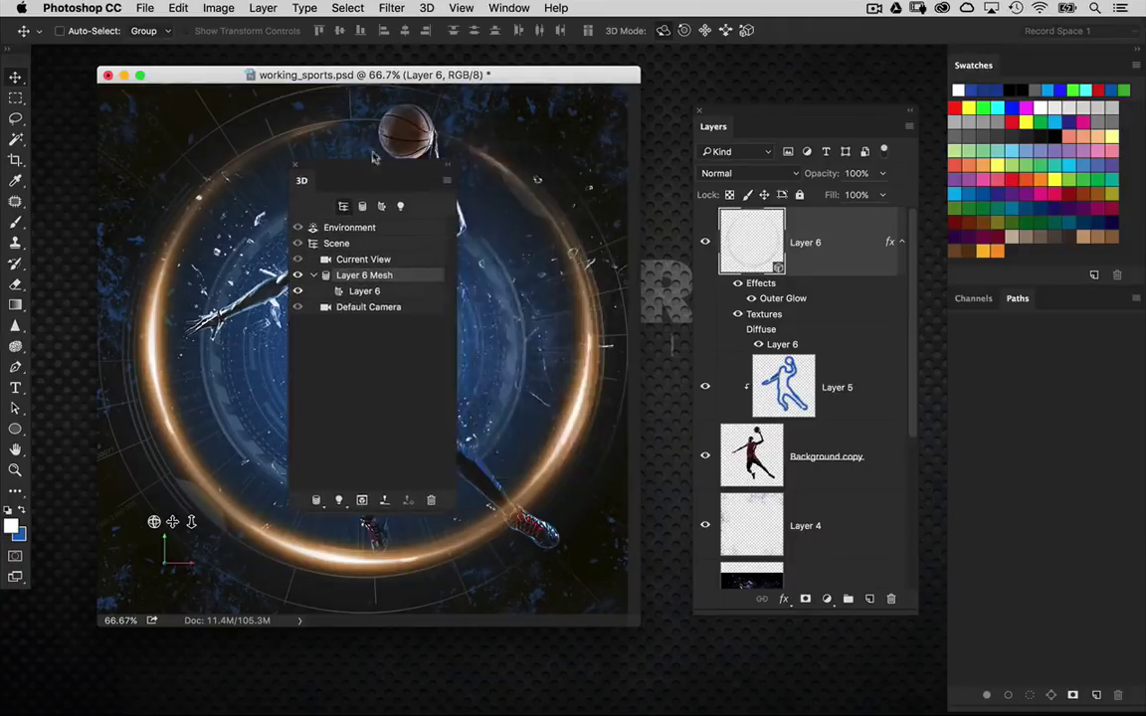
{"action": "left_click", "coordinate": [509, 7]}
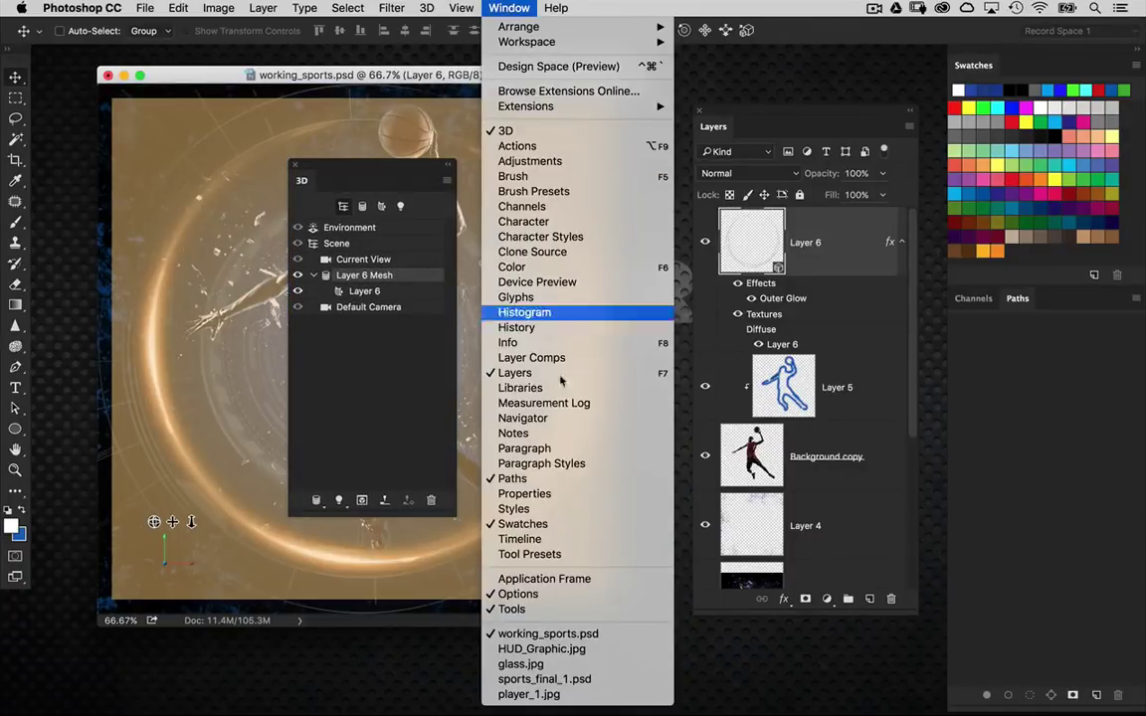
{"action": "left_click", "coordinate": [563, 493]}
{"action": "left_click_drag", "start_coordinate": [542, 218], "coordinate": [557, 193]}
{"action": "left_click_drag", "start_coordinate": [403, 169], "coordinate": [360, 185]}
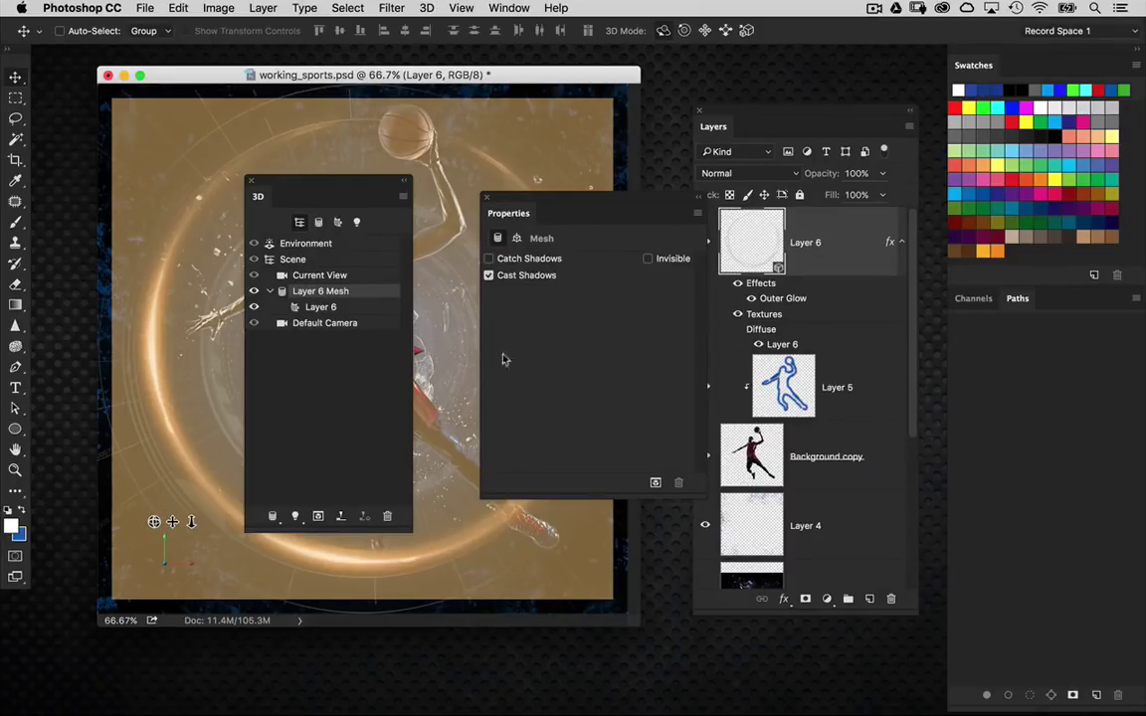
{"action": "left_click", "coordinate": [488, 277]}
{"action": "left_click_drag", "start_coordinate": [574, 211], "coordinate": [627, 229]}
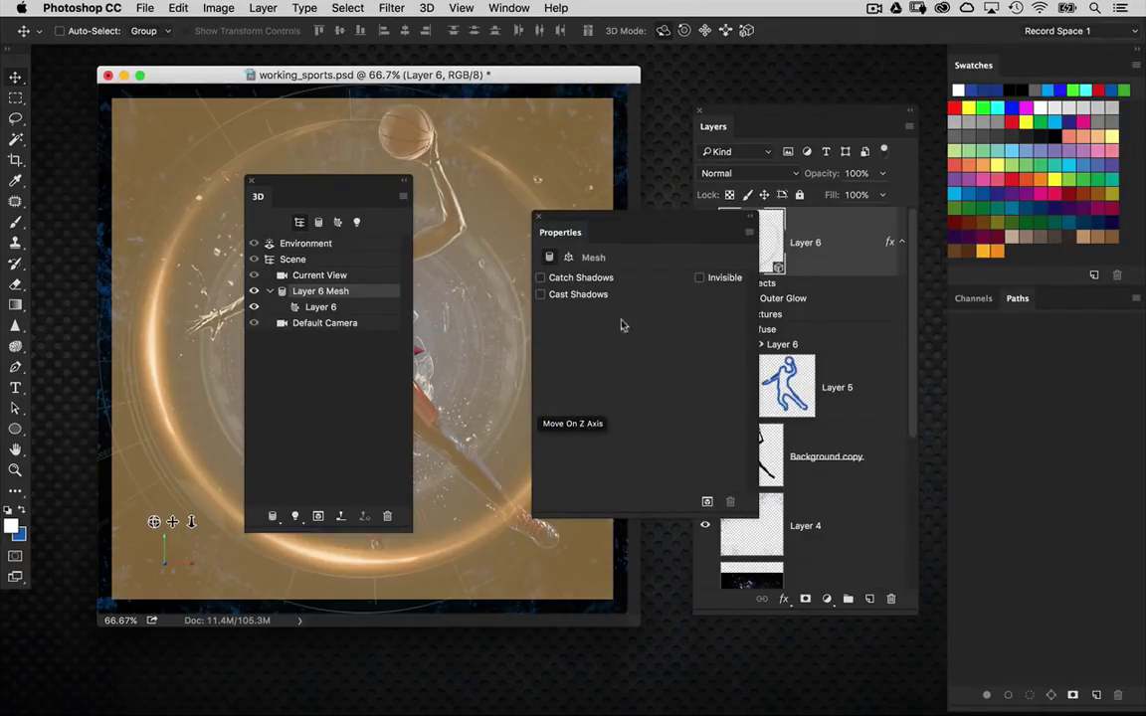
{"action": "left_click_drag", "start_coordinate": [575, 218], "coordinate": [535, 243]}
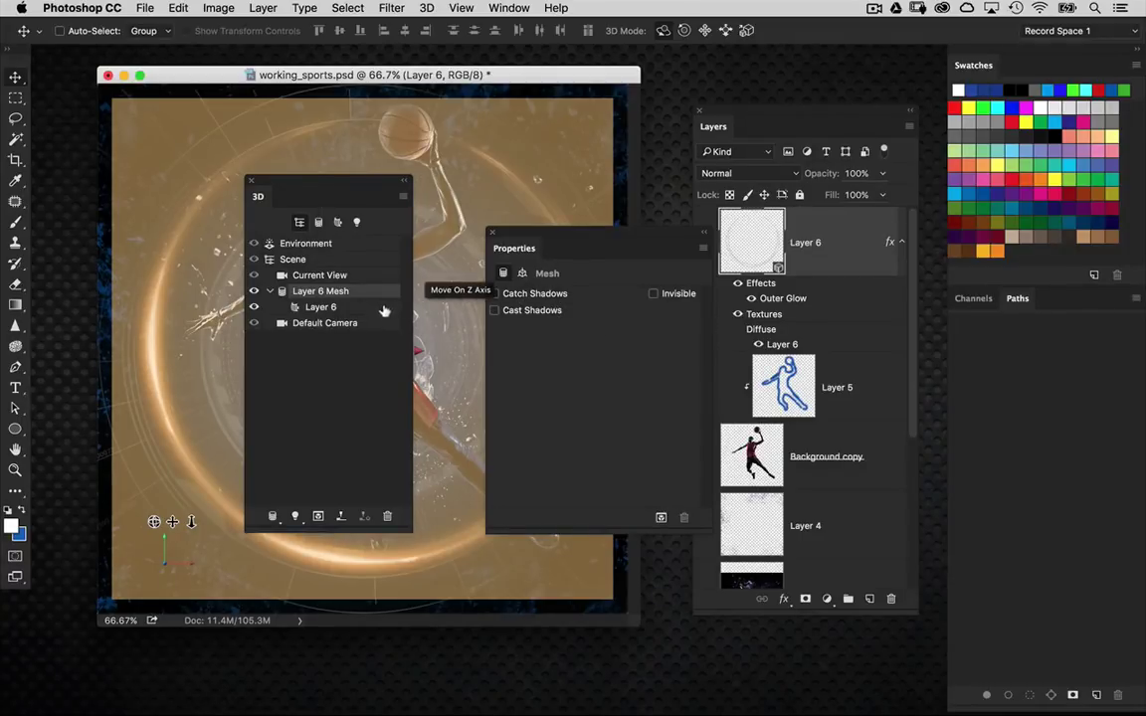
Compare the ring's appearance with the 3D environment's image-based light switched off and on, leaving it on
{"action": "left_click", "coordinate": [332, 244]}
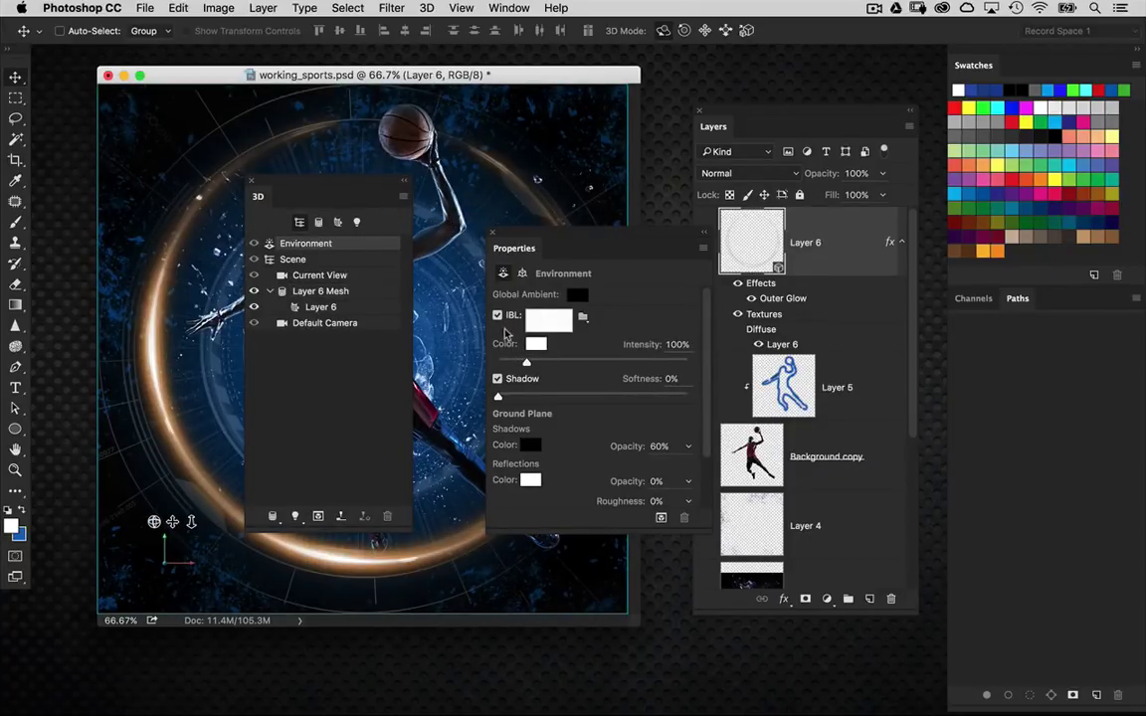
{"action": "left_click", "coordinate": [498, 315]}
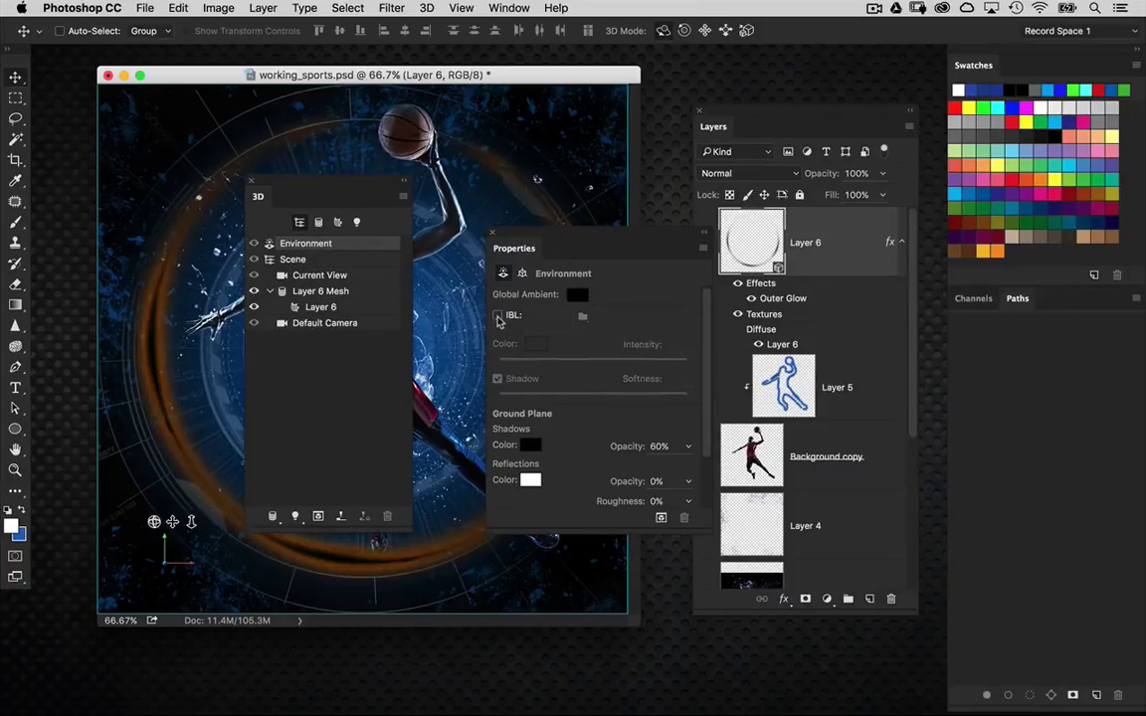
{"action": "left_click", "coordinate": [497, 315]}
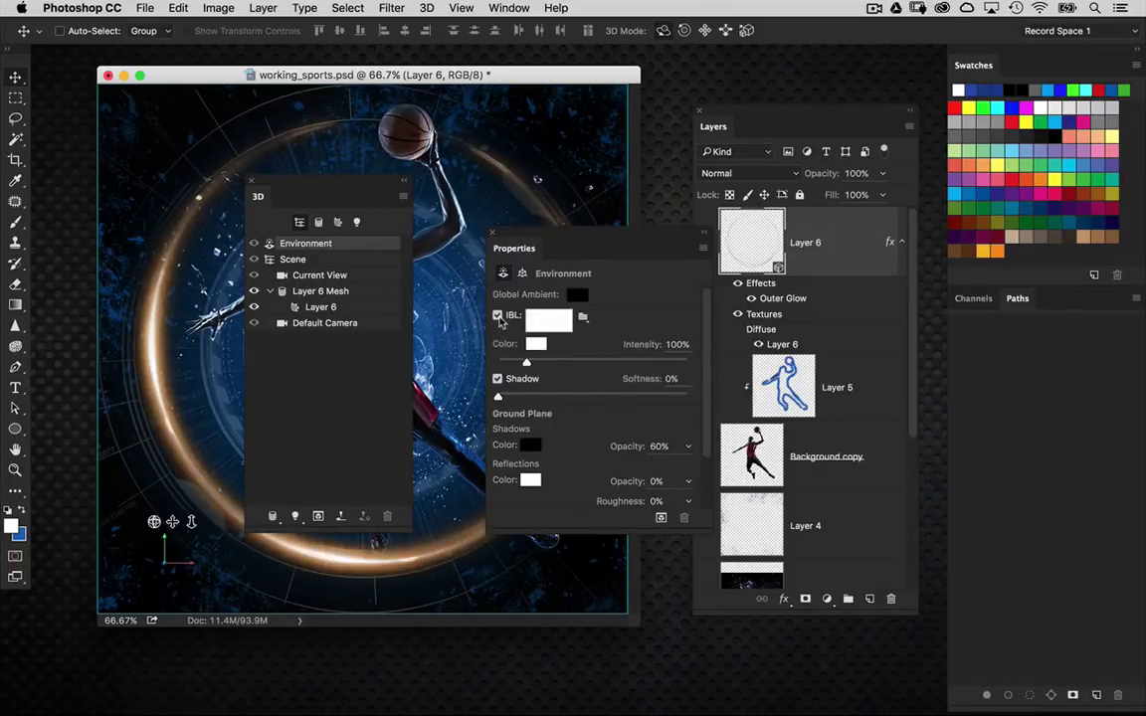
{"action": "left_click", "coordinate": [497, 315]}
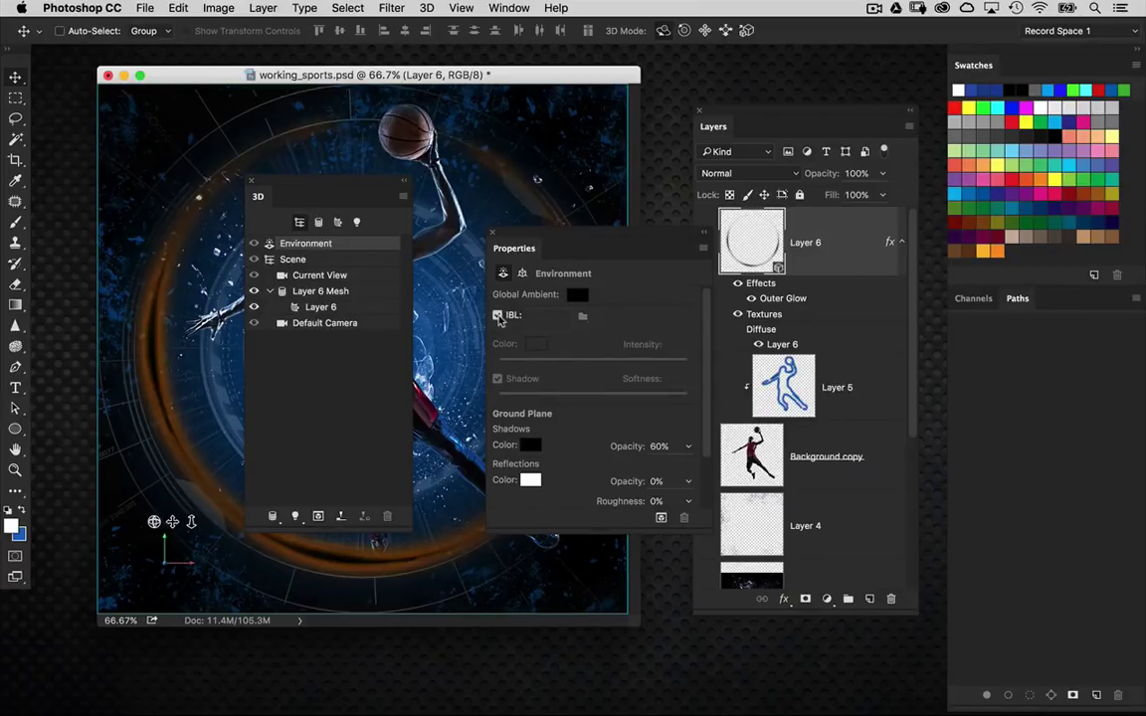
{"action": "left_click", "coordinate": [497, 315]}
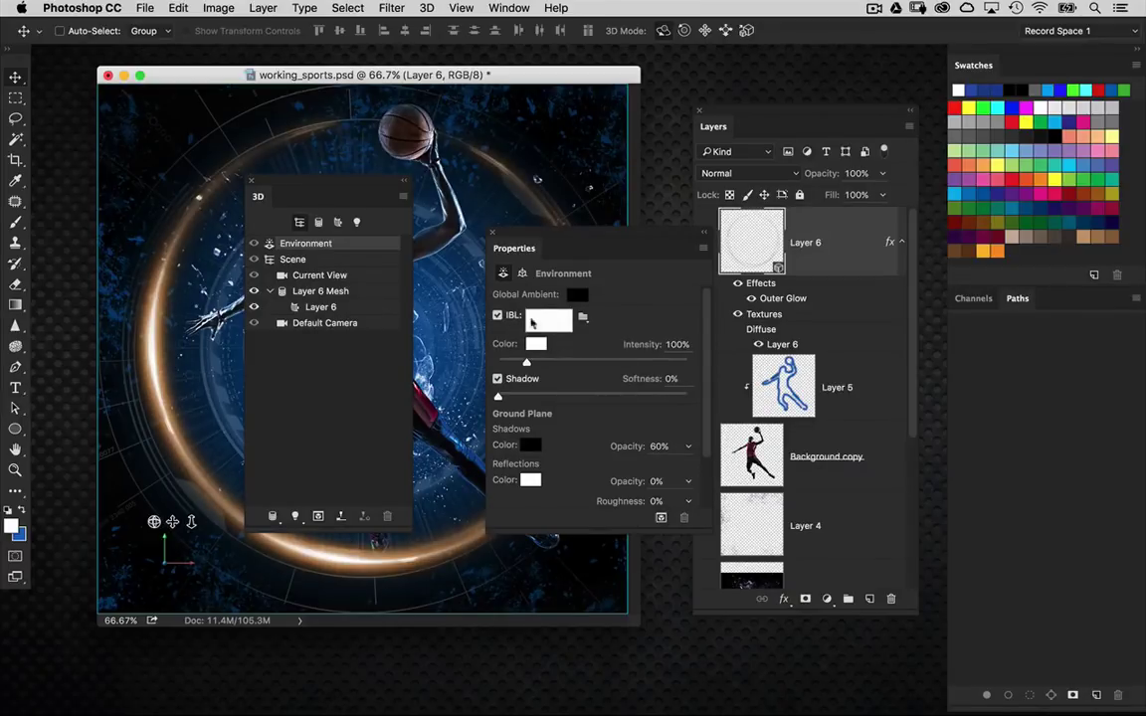
Orbit the current 3D camera view to tilt the light ring diagonally around the player's body
{"action": "left_click_drag", "start_coordinate": [367, 197], "coordinate": [380, 558]}
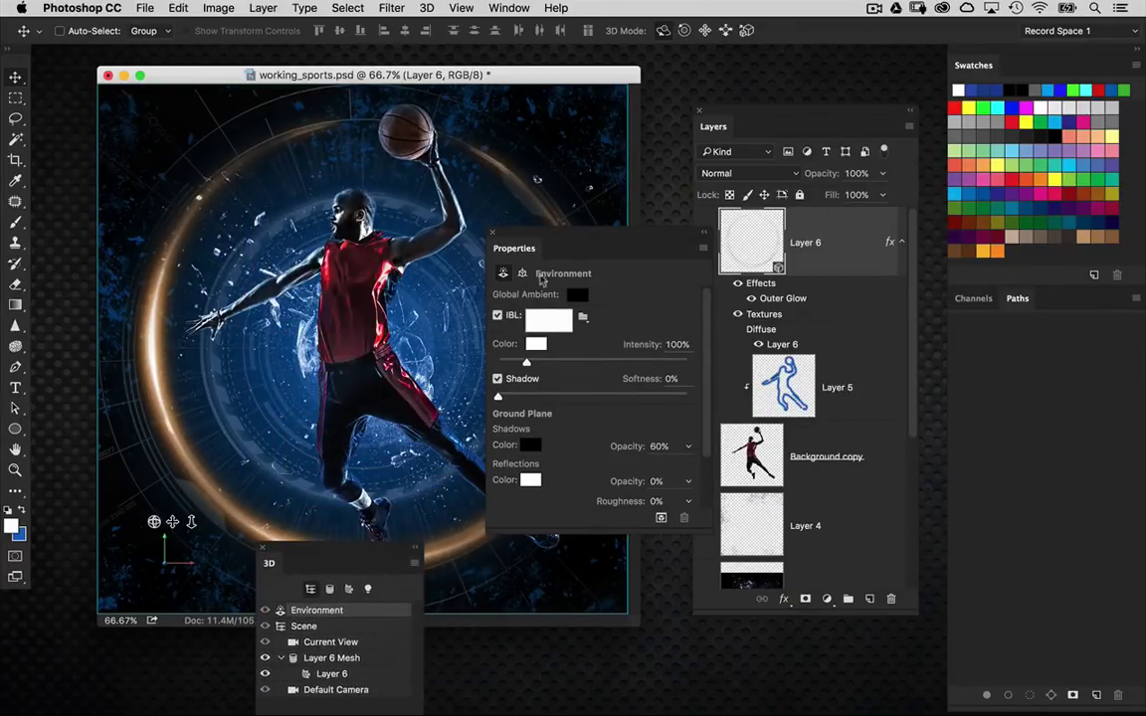
{"action": "left_click_drag", "start_coordinate": [547, 242], "coordinate": [531, 494]}
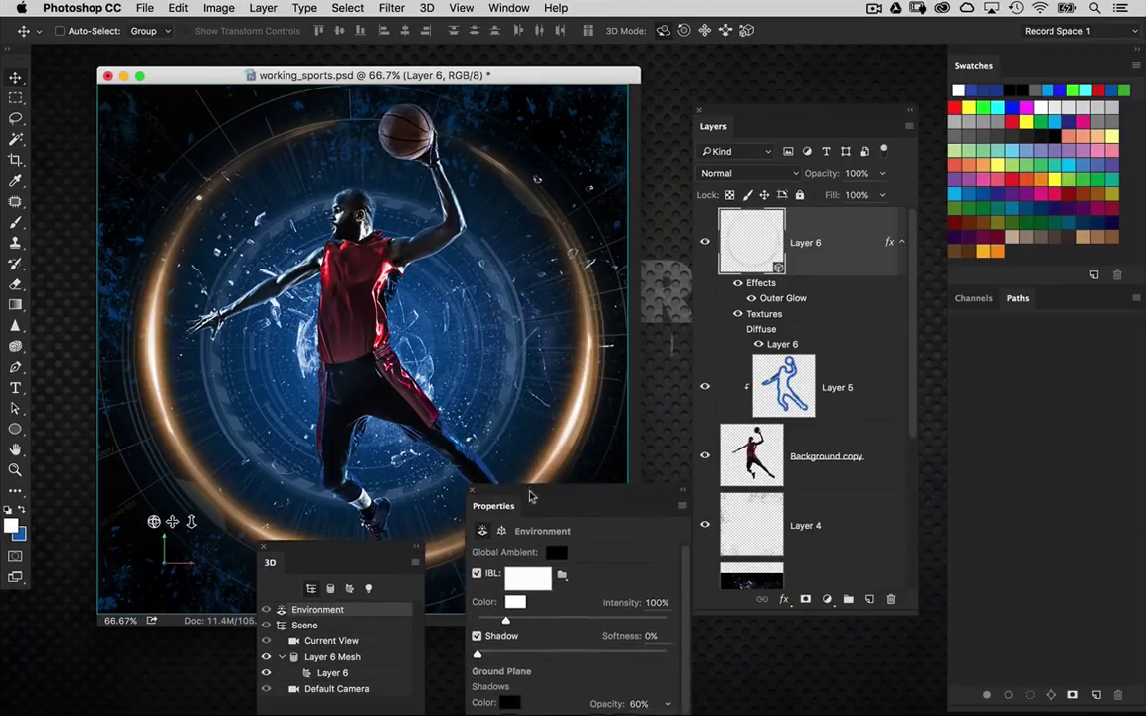
{"action": "left_click", "coordinate": [342, 641]}
{"action": "left_click_drag", "start_coordinate": [445, 291], "coordinate": [439, 267]}
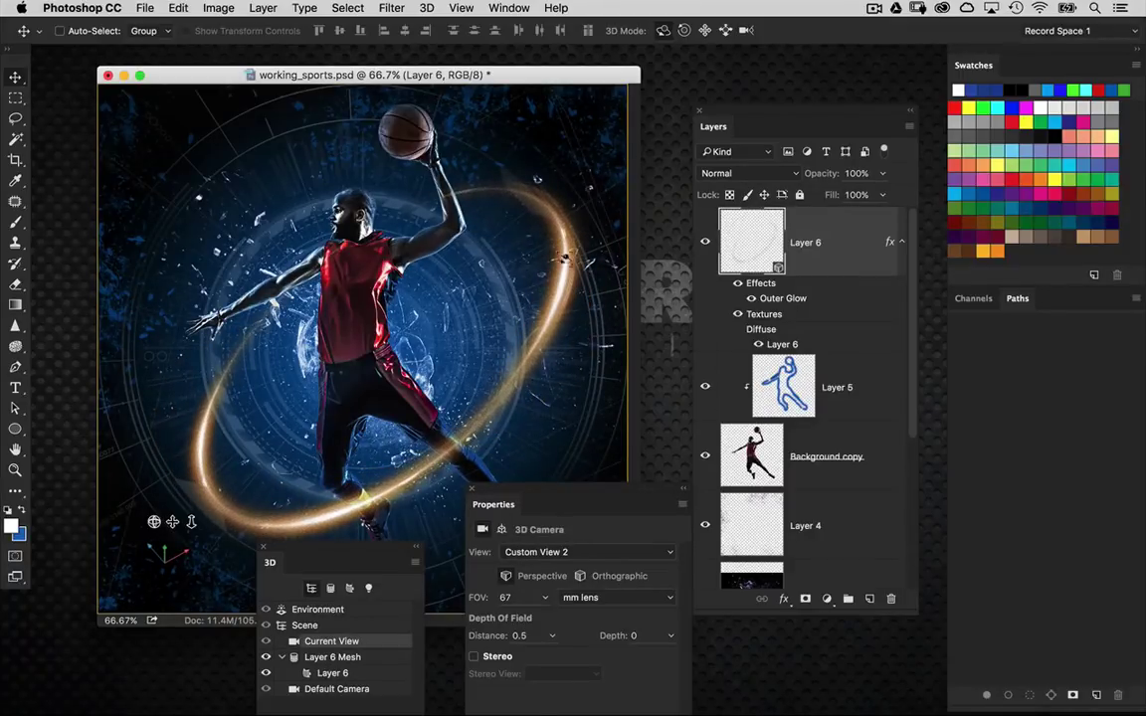
Set the current view camera's field of view to a 35 mm lens
{"action": "left_click_drag", "start_coordinate": [513, 489], "coordinate": [553, 301]}
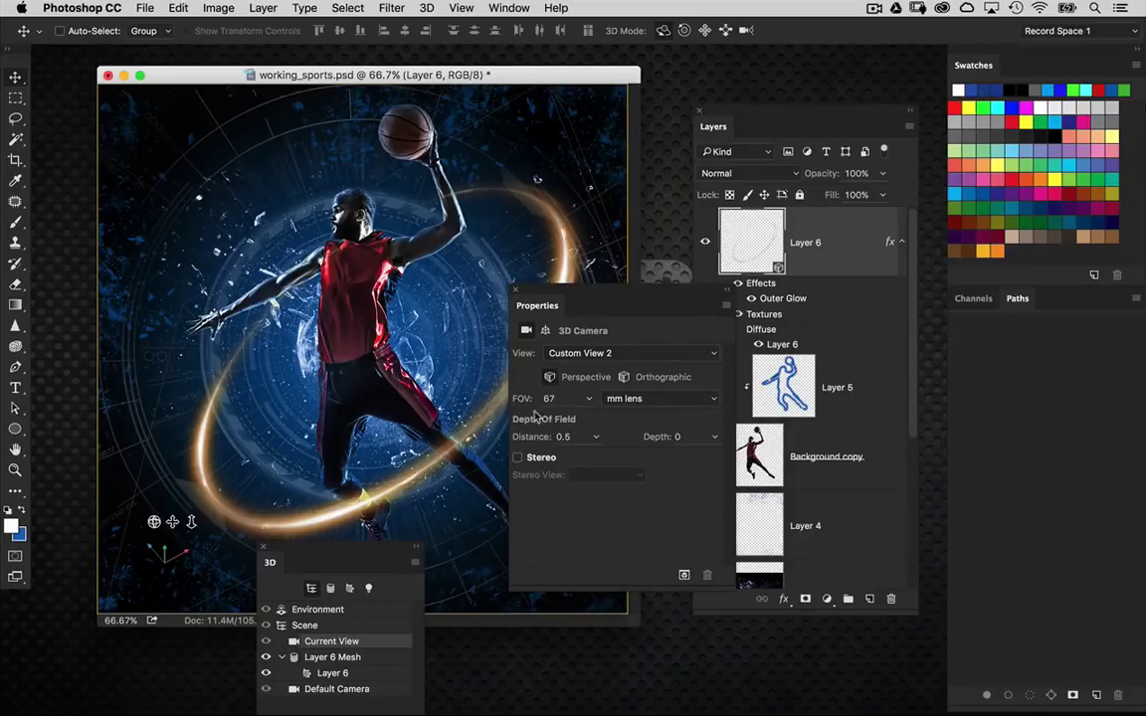
{"action": "left_click_drag", "start_coordinate": [376, 559], "coordinate": [371, 315]}
{"action": "left_click_drag", "start_coordinate": [531, 291], "coordinate": [504, 326]}
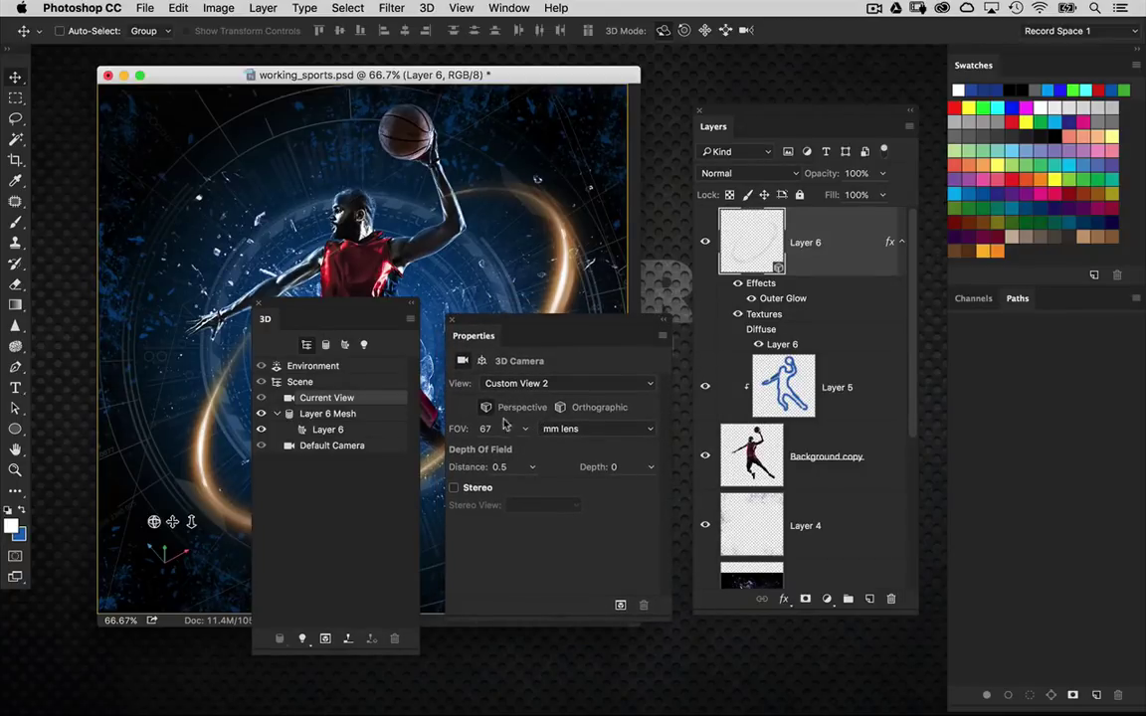
{"action": "left_click", "coordinate": [570, 430]}
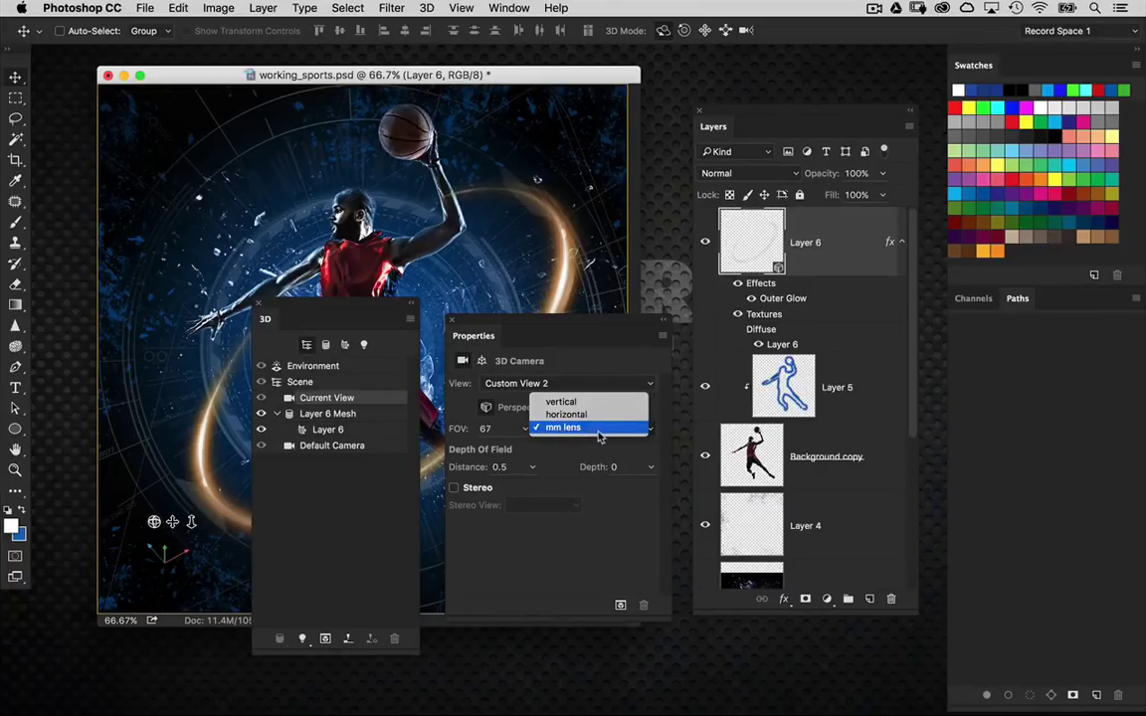
{"action": "left_click", "coordinate": [598, 434]}
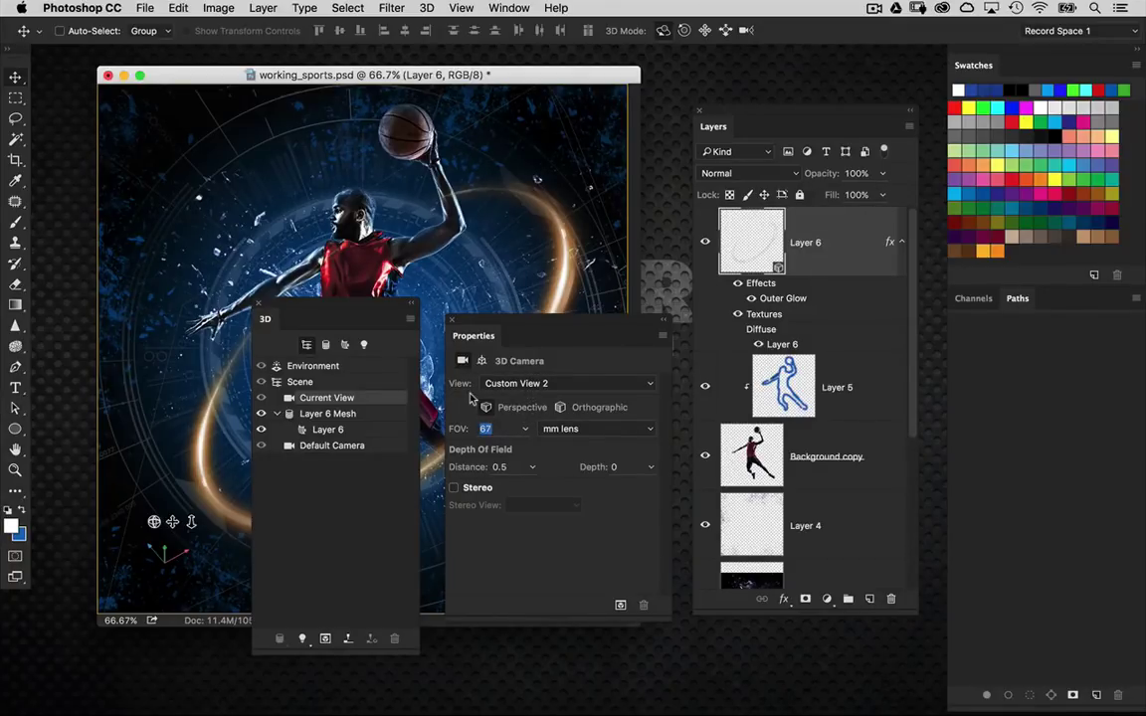
{"action": "type", "text": "35"}
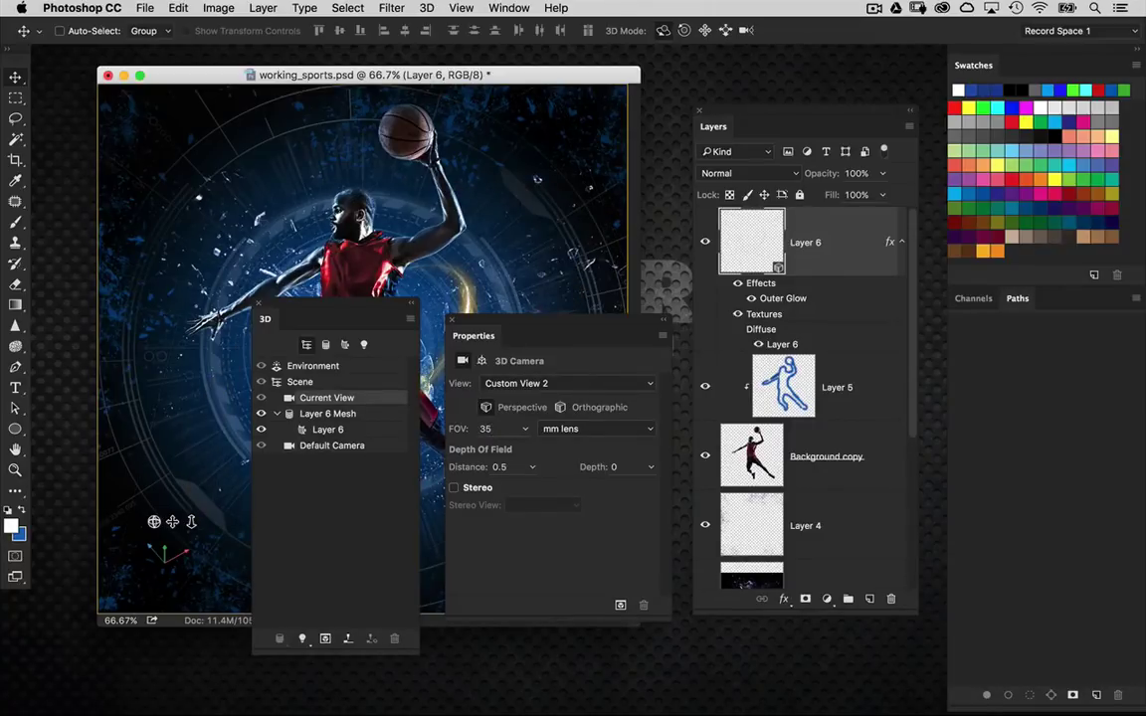
Slide the 3D camera closer to enlarge the ring, and orbit the view so the ring wraps diagonally around the player
{"action": "left_click_drag", "start_coordinate": [478, 321], "coordinate": [497, 503]}
{"action": "left_click_drag", "start_coordinate": [328, 303], "coordinate": [211, 459]}
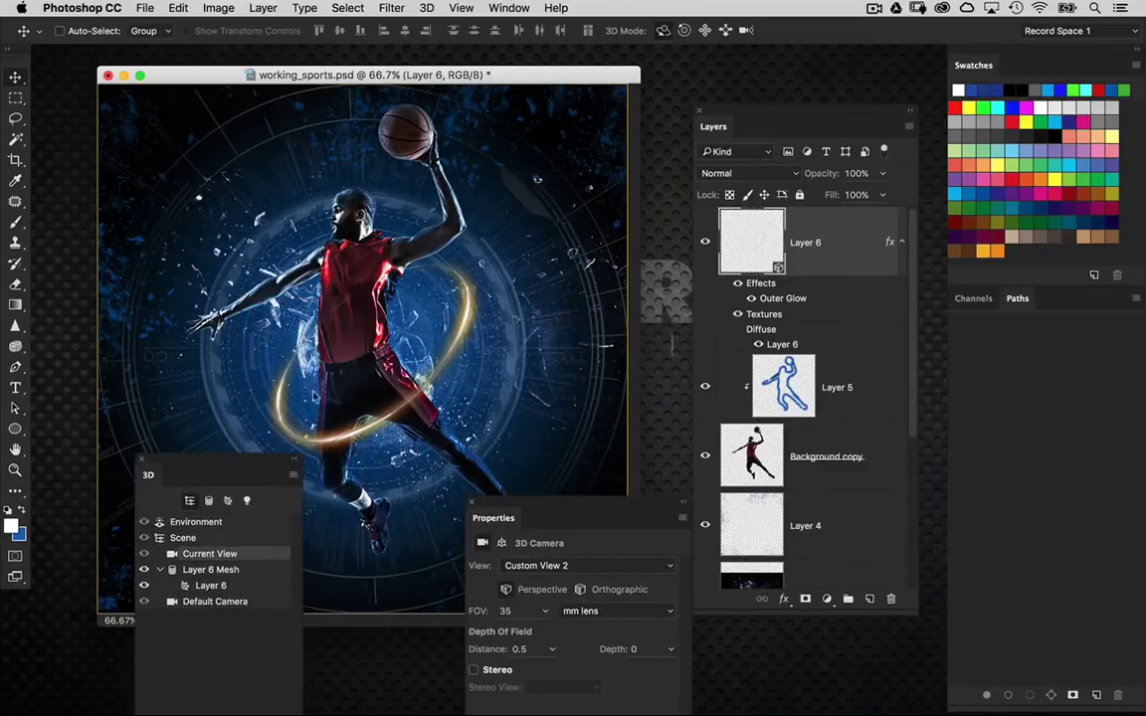
{"action": "left_click", "coordinate": [725, 31]}
{"action": "left_click_drag", "start_coordinate": [460, 263], "coordinate": [461, 356]}
{"action": "left_click_drag", "start_coordinate": [513, 396], "coordinate": [506, 554]}
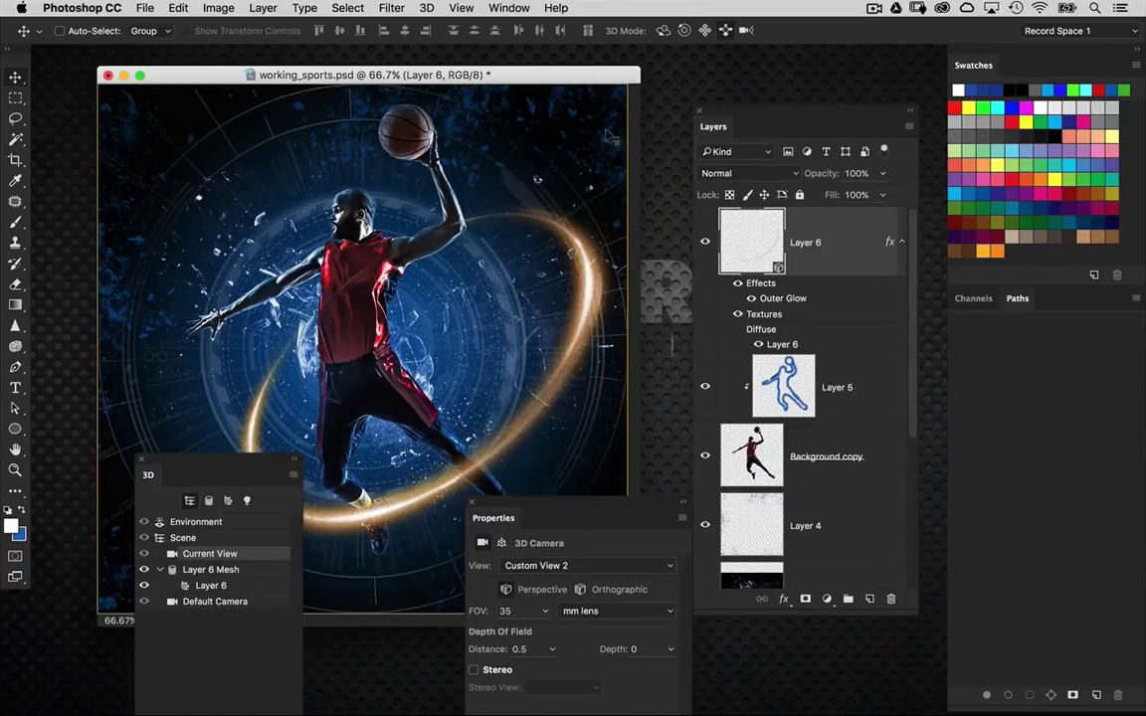
{"action": "left_click", "coordinate": [662, 32]}
{"action": "left_click_drag", "start_coordinate": [557, 184], "coordinate": [578, 151]}
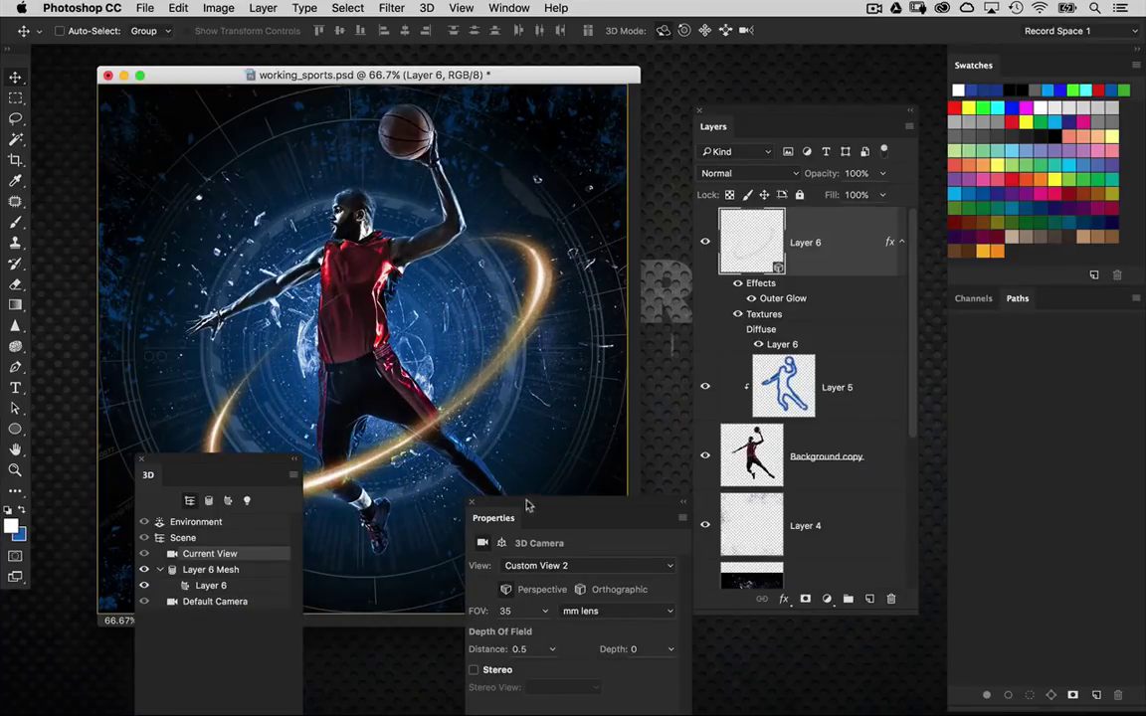
Create an instance of Layer 6 Mesh in the same 3D scene
{"action": "left_click_drag", "start_coordinate": [527, 505], "coordinate": [512, 582]}
{"action": "left_click_drag", "start_coordinate": [284, 473], "coordinate": [188, 323]}
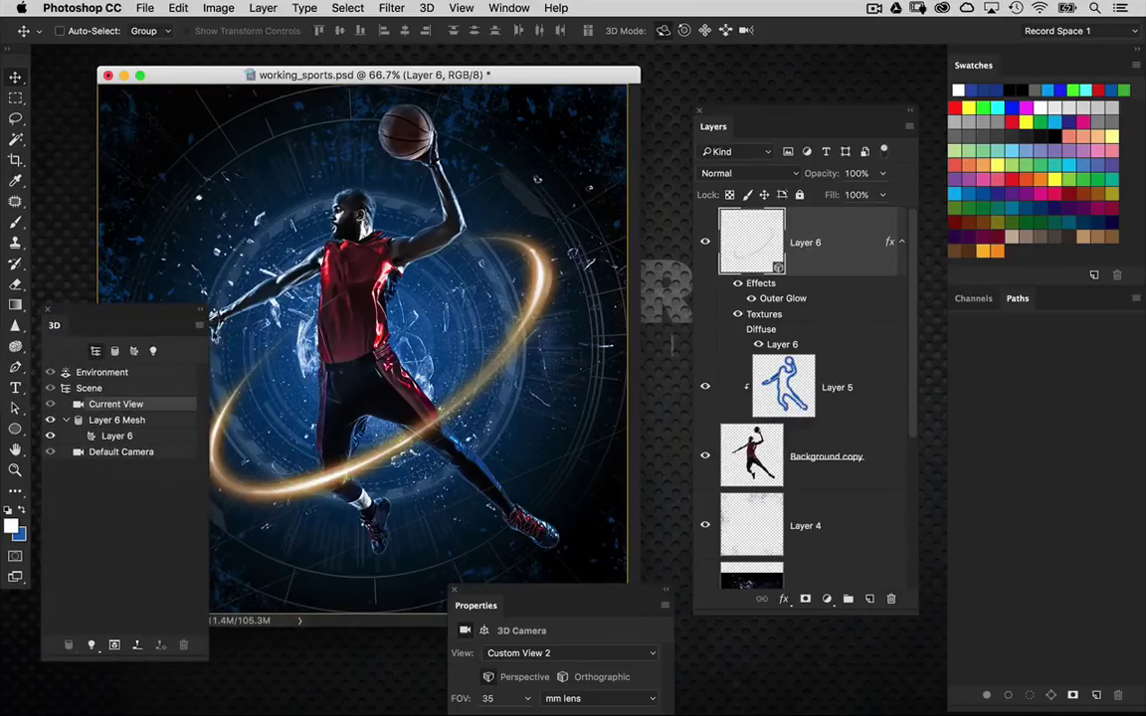
{"action": "left_click", "coordinate": [149, 420]}
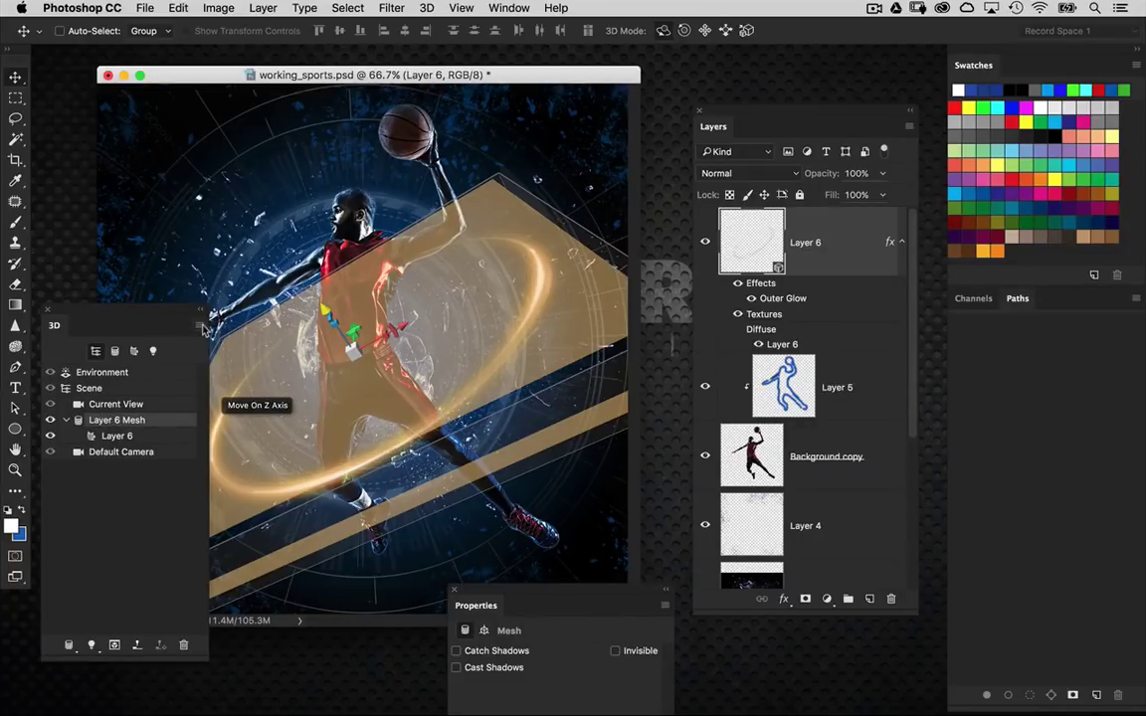
{"action": "left_click", "coordinate": [200, 325]}
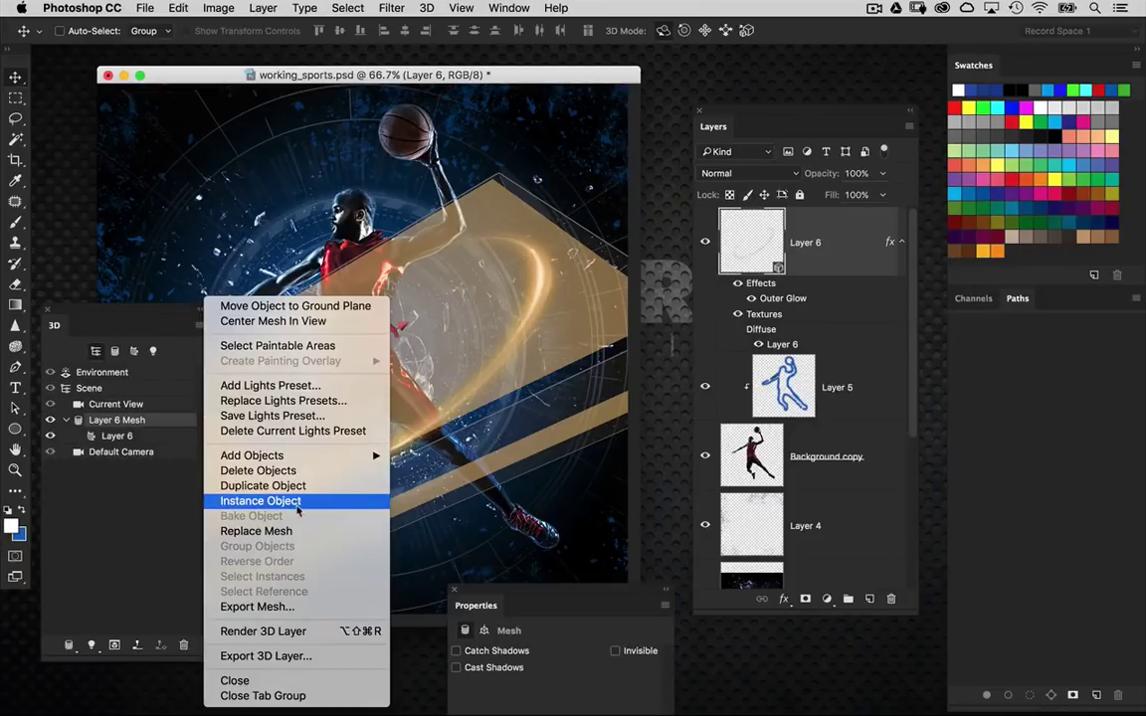
{"action": "left_click", "coordinate": [297, 502]}
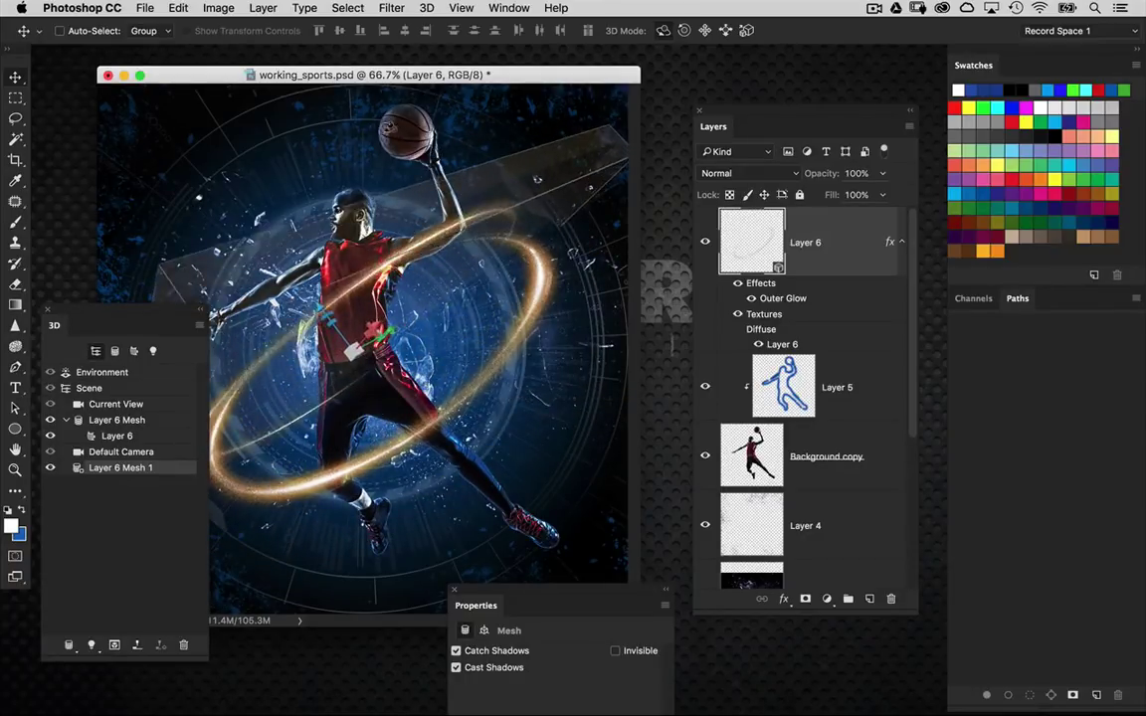
Rotate the instanced ring so it crosses the first ring diagonally, and orbit the current camera view of both rings
{"action": "left_click_drag", "start_coordinate": [335, 130], "coordinate": [456, 275]}
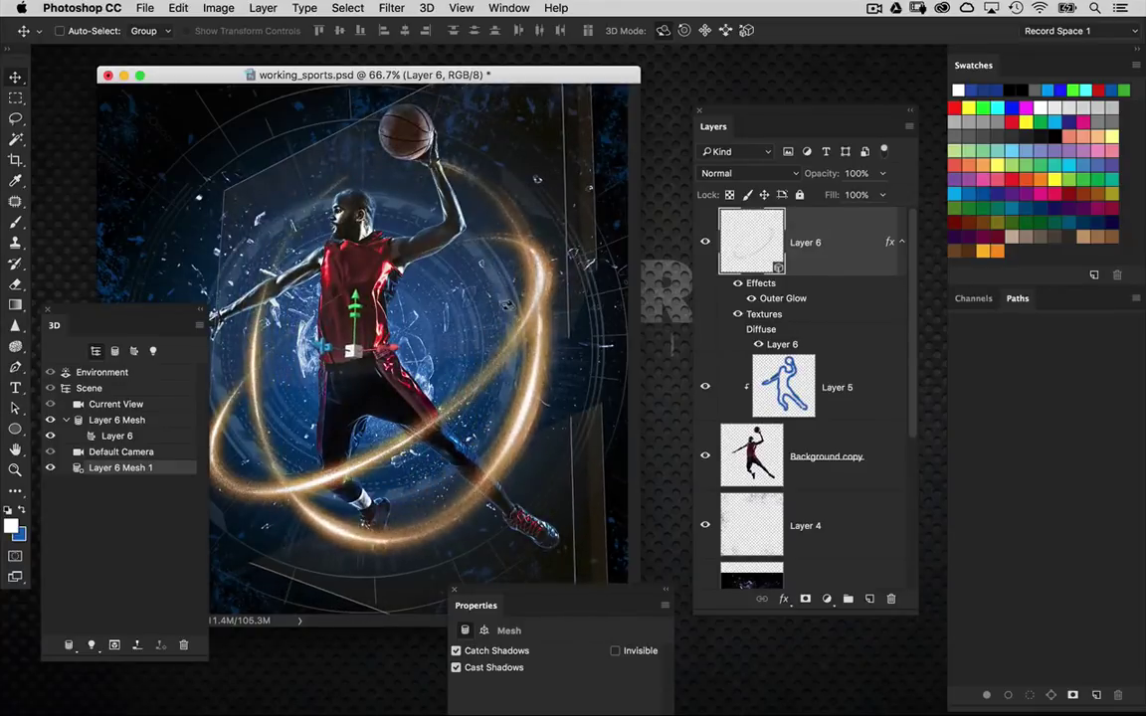
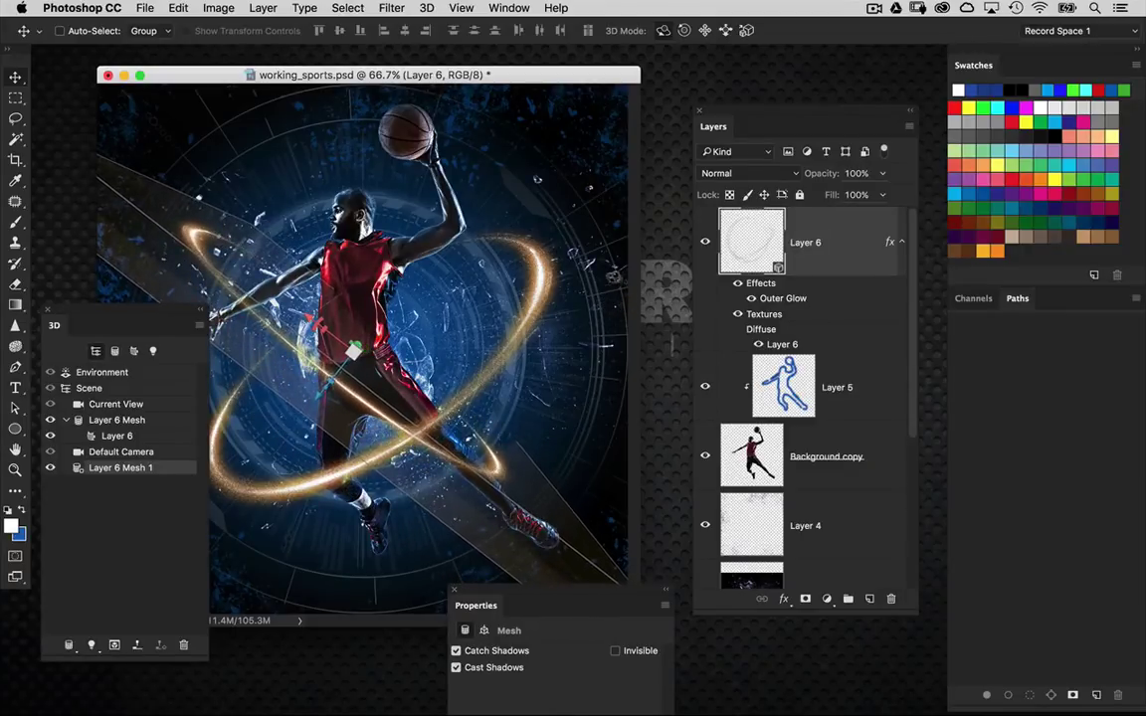
{"action": "left_click", "coordinate": [145, 404]}
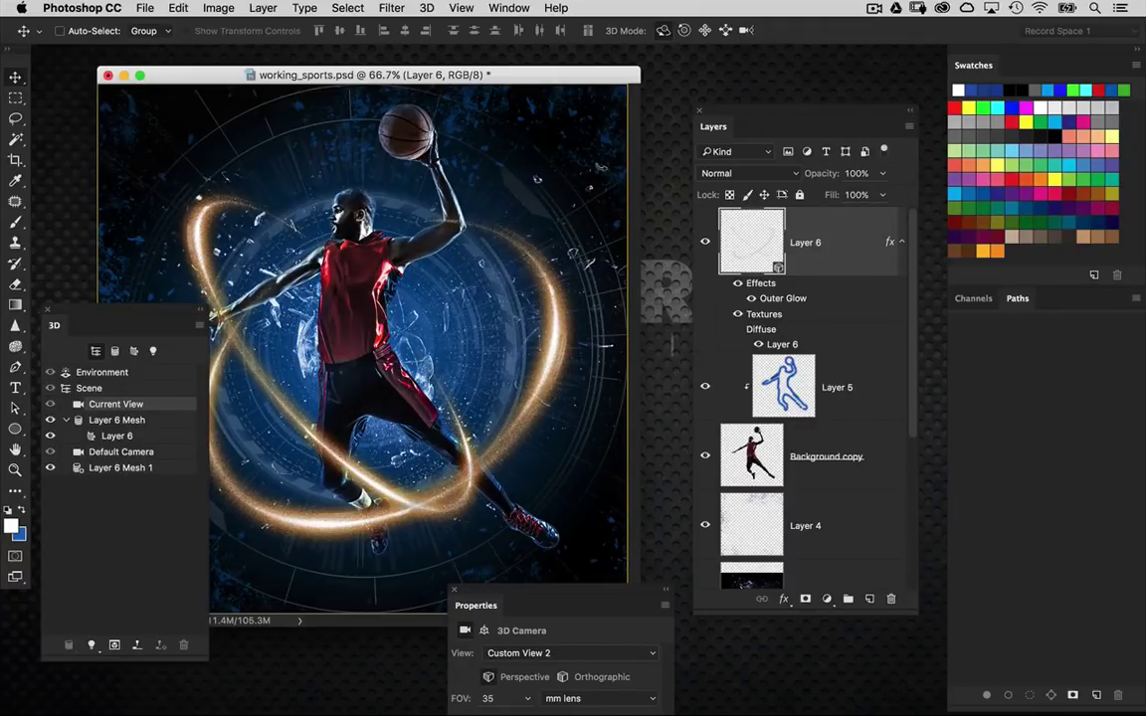
Rotate the instanced ring, Layer 6 Mesh 1, slightly and shift it so its curve loops past the player's outstretched hand
{"action": "left_click_drag", "start_coordinate": [185, 321], "coordinate": [159, 395]}
{"action": "left_click", "coordinate": [199, 233]}
{"action": "left_click_drag", "start_coordinate": [457, 123], "coordinate": [489, 127]}
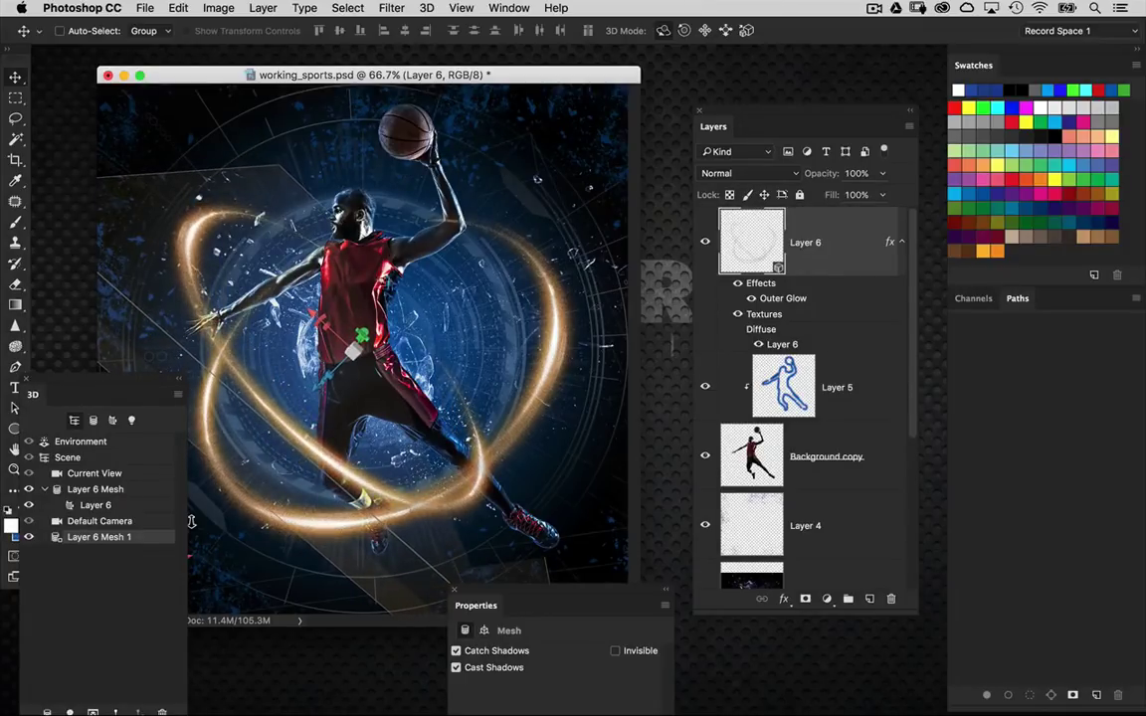
{"action": "left_click", "coordinate": [706, 31]}
{"action": "left_click_drag", "start_coordinate": [596, 109], "coordinate": [608, 109]}
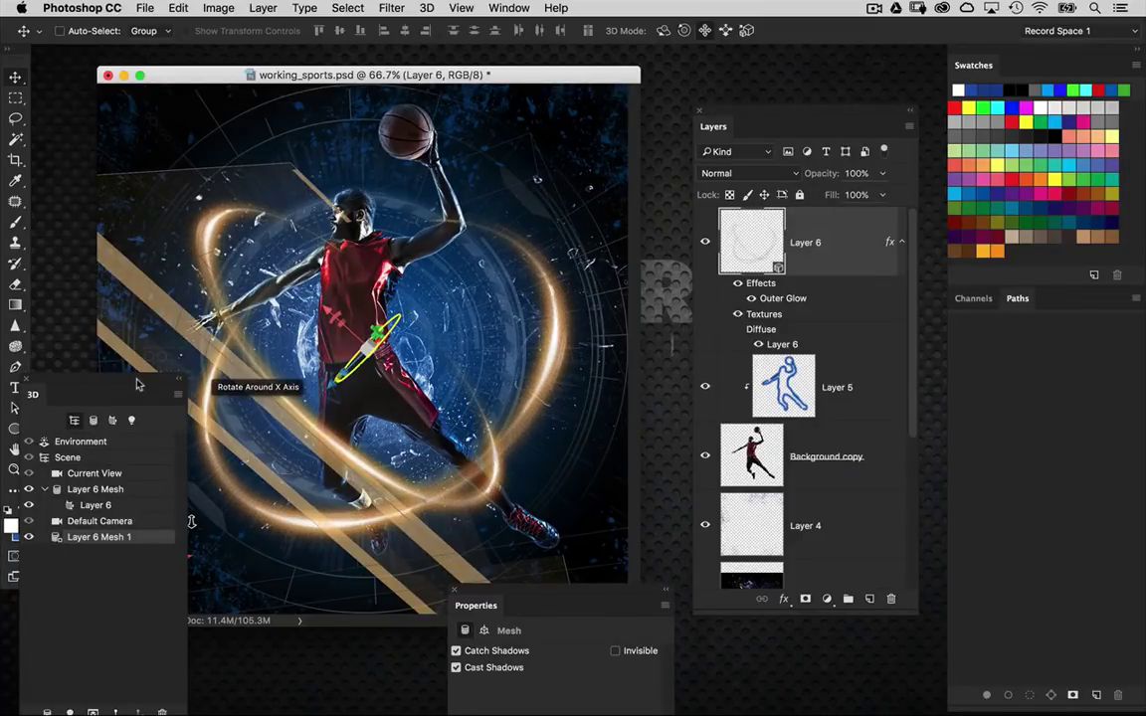
{"action": "left_click_drag", "start_coordinate": [138, 380], "coordinate": [159, 375]}
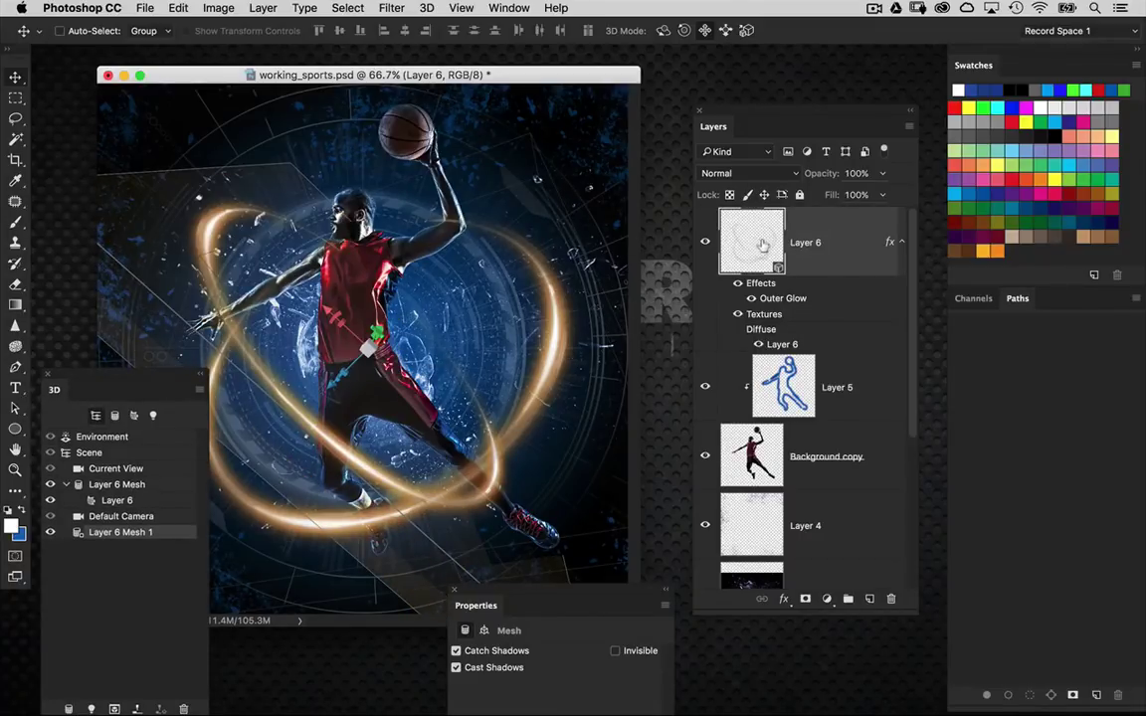
With Layer 6's effects temporarily hidden, rotate the instanced ring slightly and orbit the current view of both rings
{"action": "left_click", "coordinate": [736, 284]}
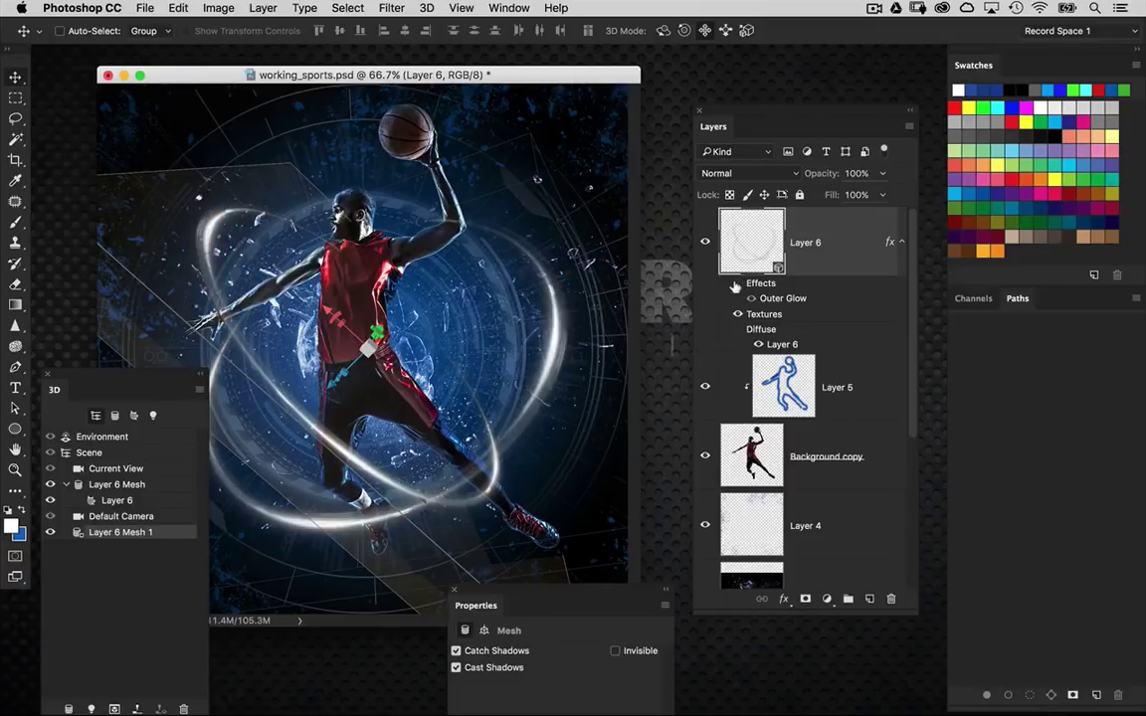
{"action": "left_click", "coordinate": [662, 31]}
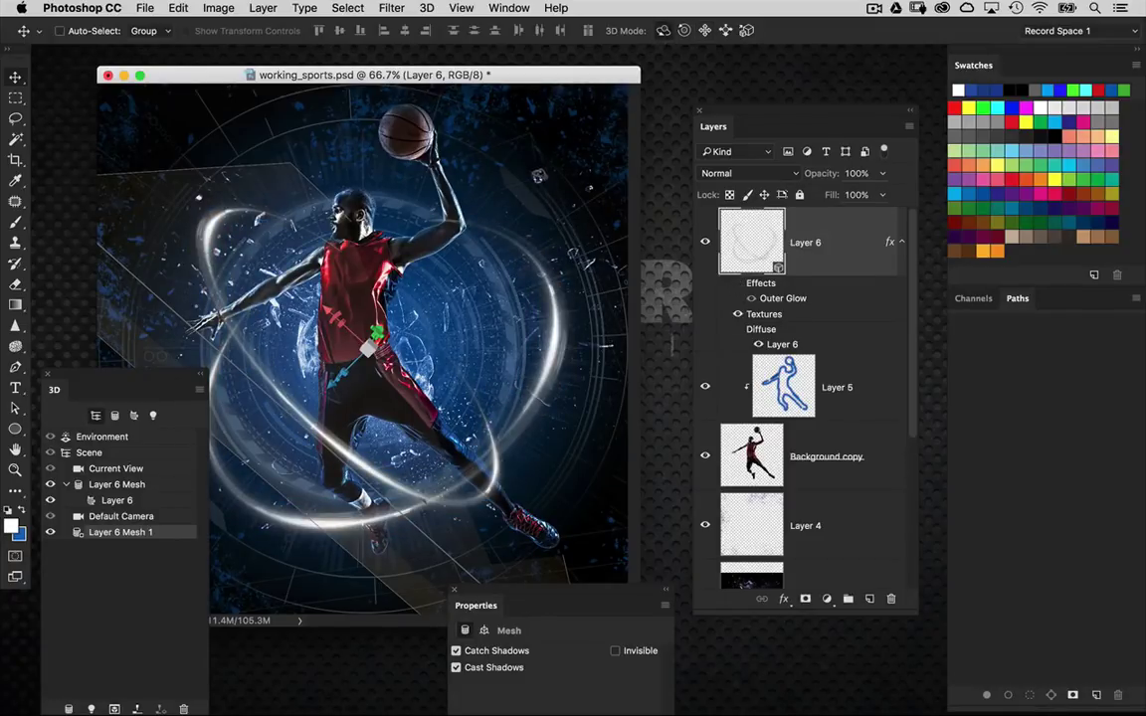
{"action": "left_click_drag", "start_coordinate": [563, 186], "coordinate": [535, 120]}
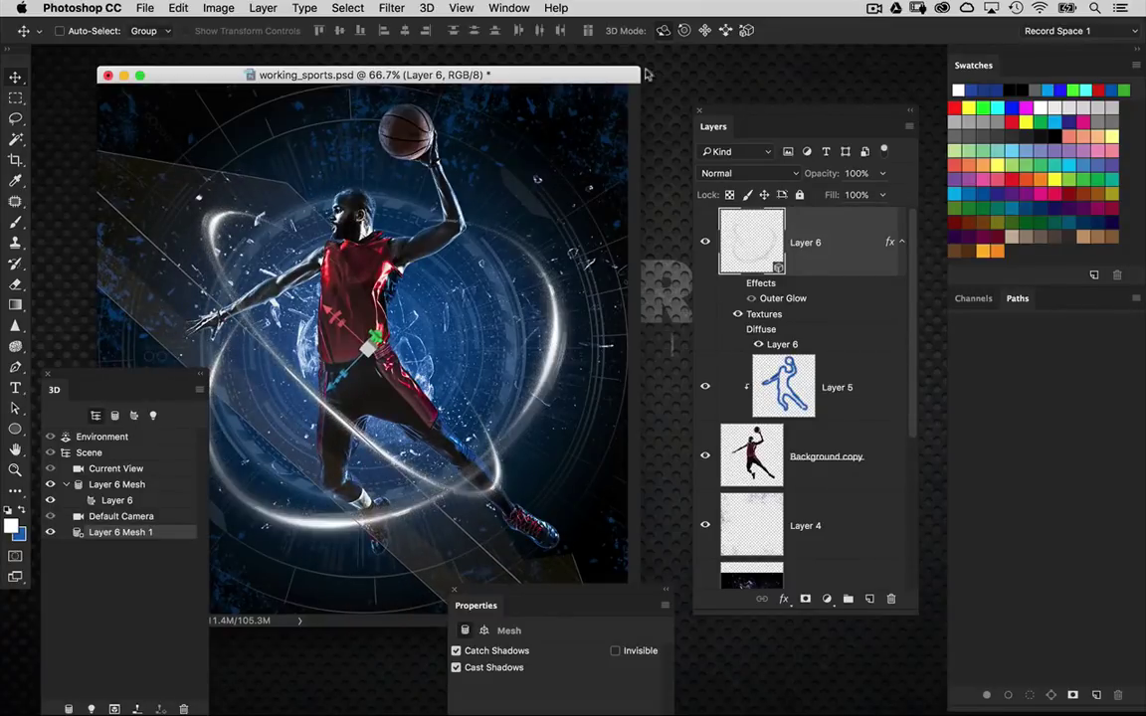
{"action": "left_click", "coordinate": [128, 467]}
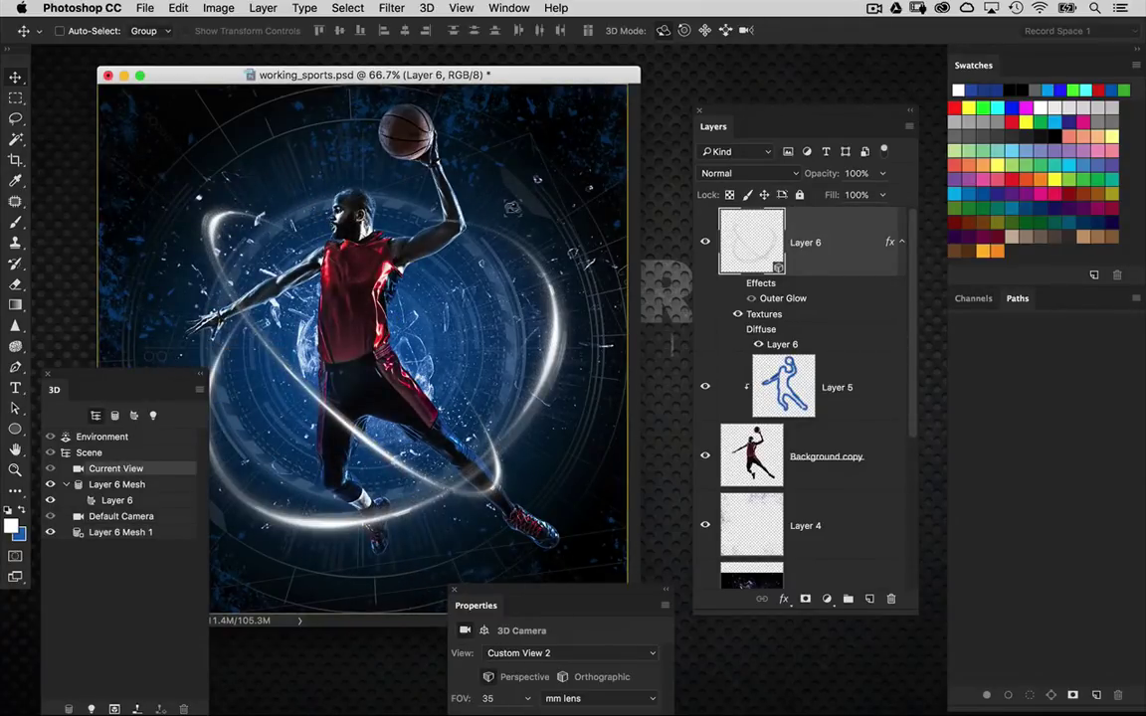
{"action": "left_click_drag", "start_coordinate": [520, 202], "coordinate": [494, 162]}
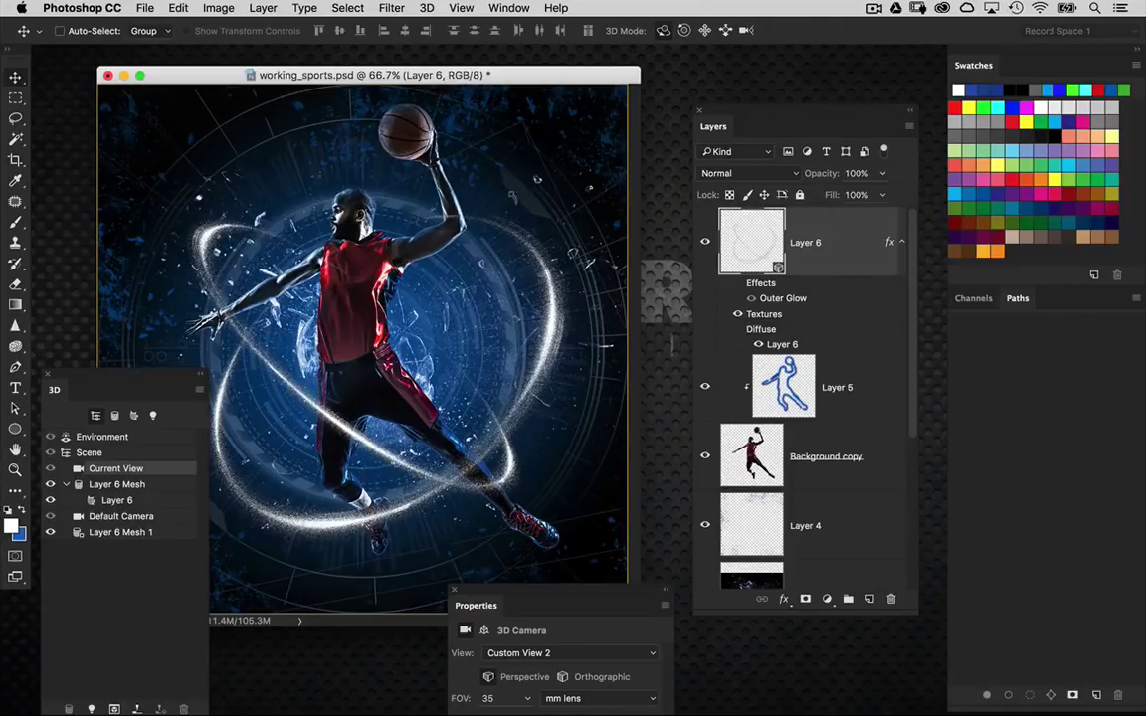
{"action": "left_click", "coordinate": [736, 284]}
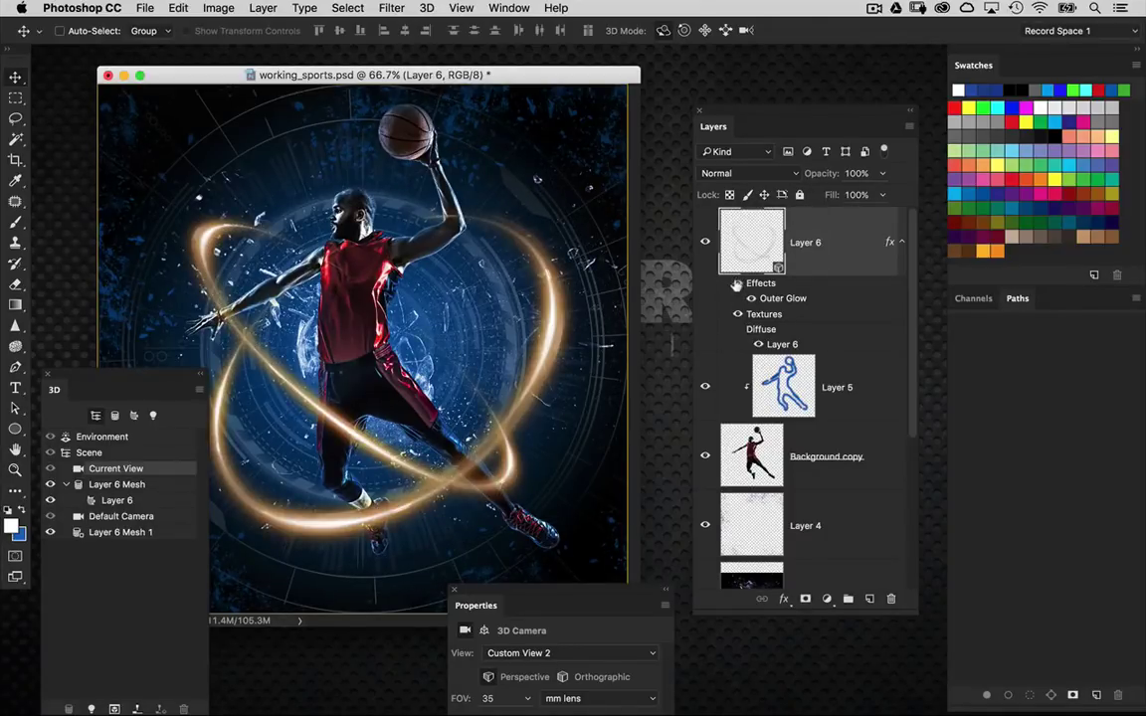
Orbit the current view to raise the front curves of the rings, and rotate the original ring, Layer 6 Mesh, slightly
{"action": "left_click_drag", "start_coordinate": [129, 389], "coordinate": [78, 430]}
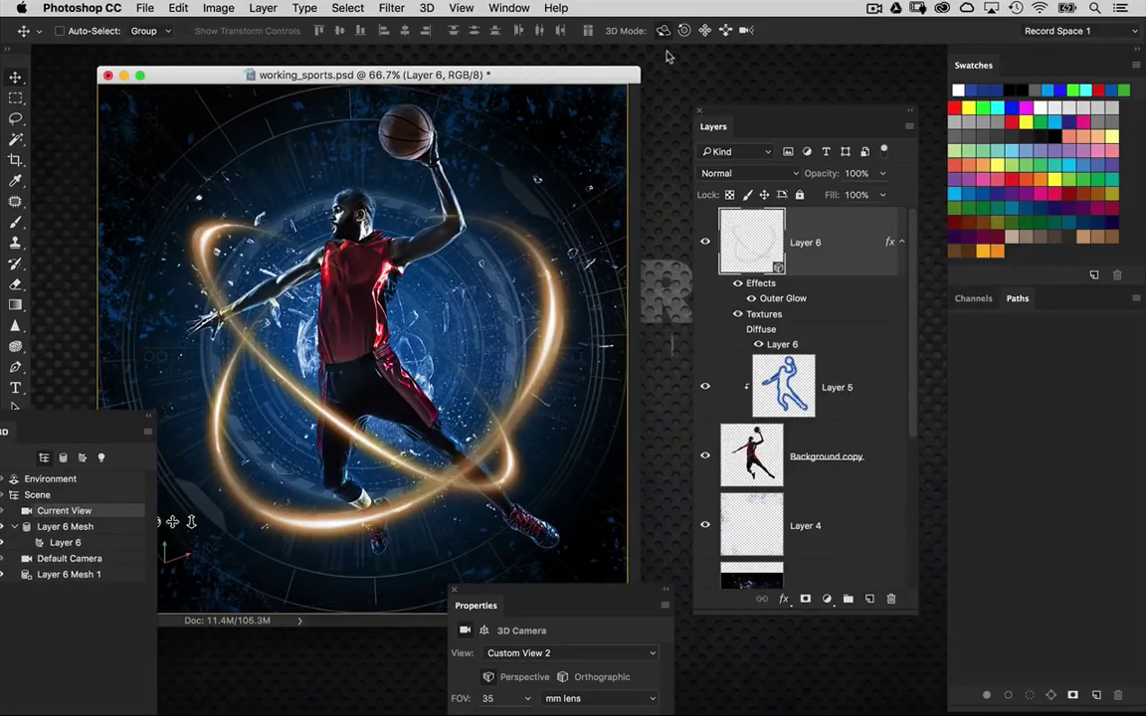
{"action": "left_click_drag", "start_coordinate": [478, 165], "coordinate": [532, 181]}
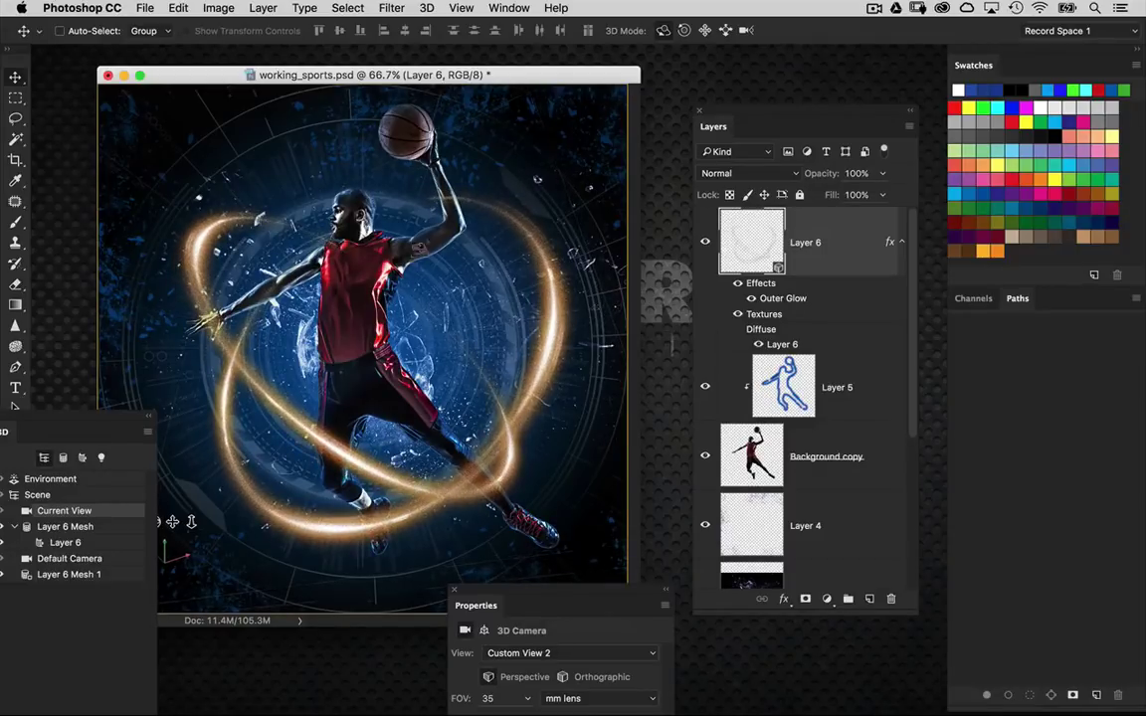
{"action": "left_click", "coordinate": [197, 243]}
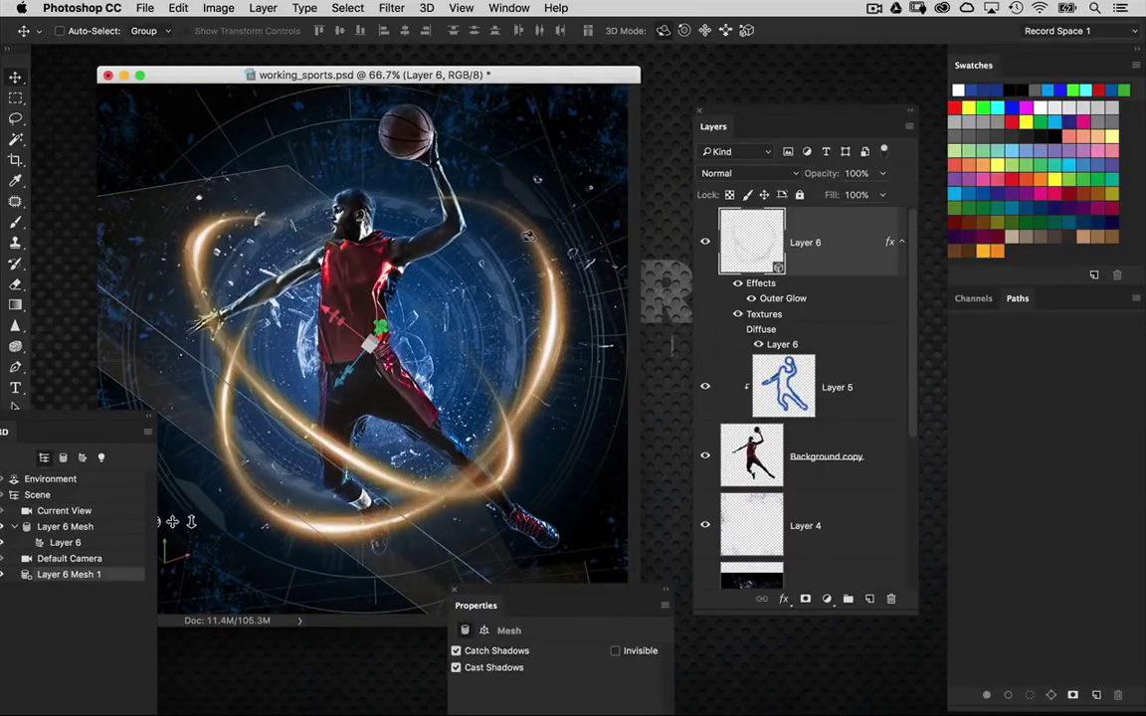
{"action": "left_click", "coordinate": [536, 238]}
{"action": "left_click_drag", "start_coordinate": [609, 140], "coordinate": [612, 120]}
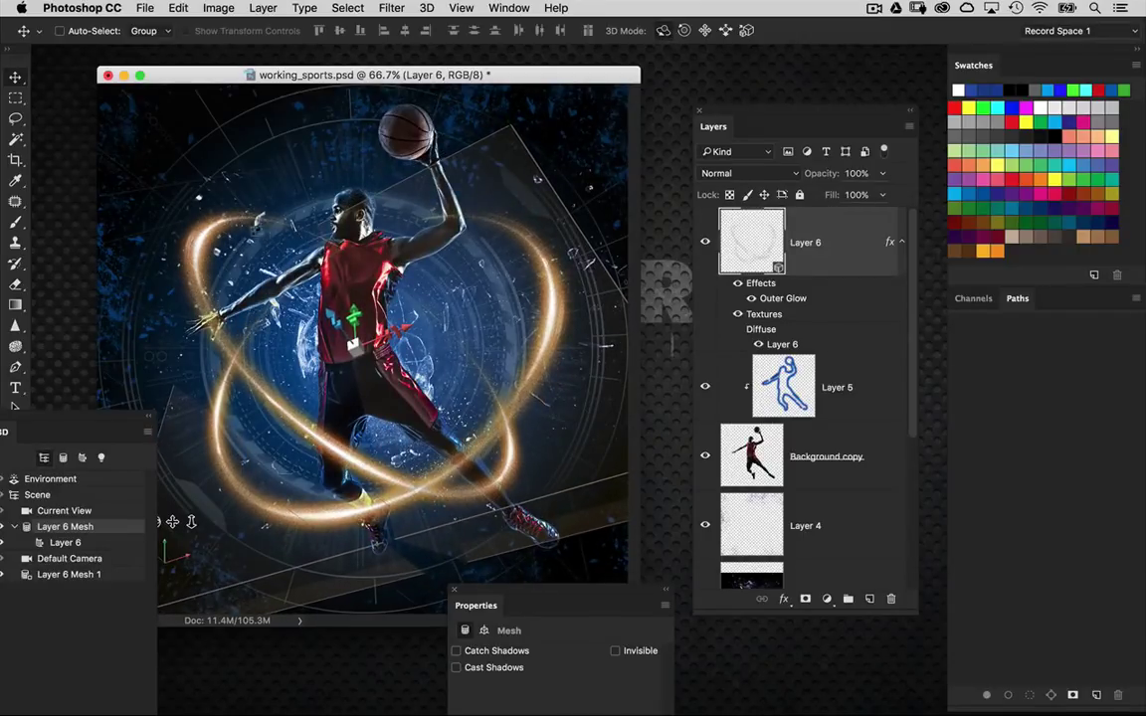
Rotate the instanced ring, Layer 6 Mesh 1, to mirror the first ring's tilt across the player, and orbit the current view slightly
{"action": "left_click", "coordinate": [192, 240]}
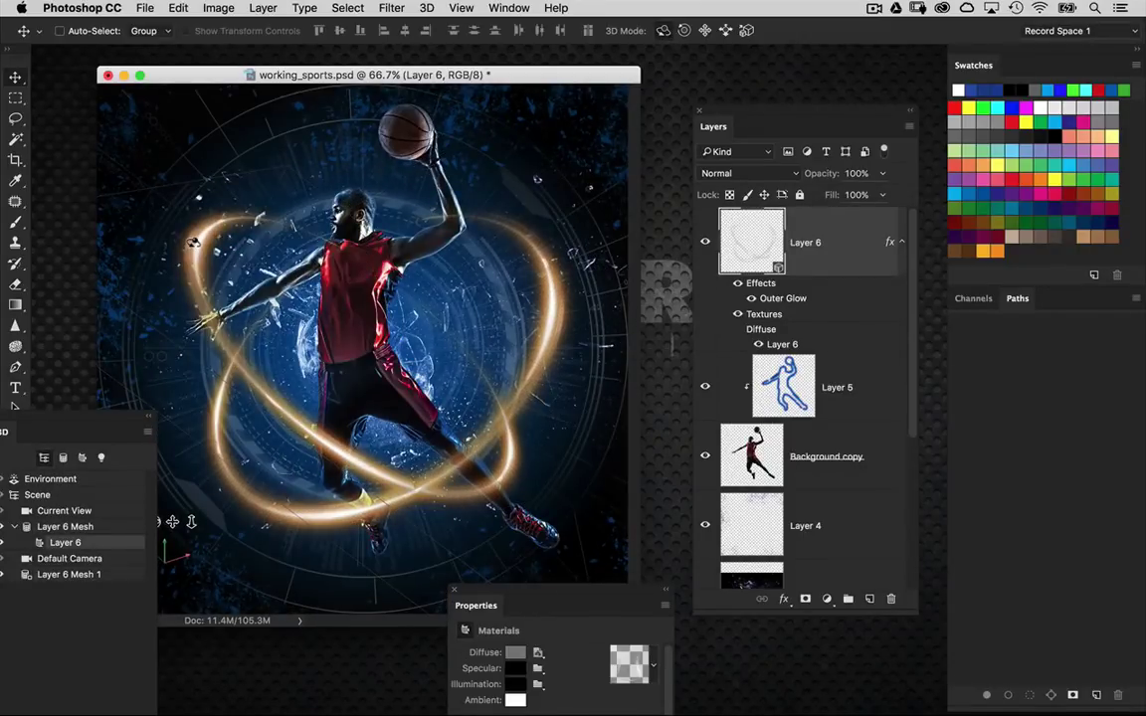
{"action": "left_click", "coordinate": [212, 225]}
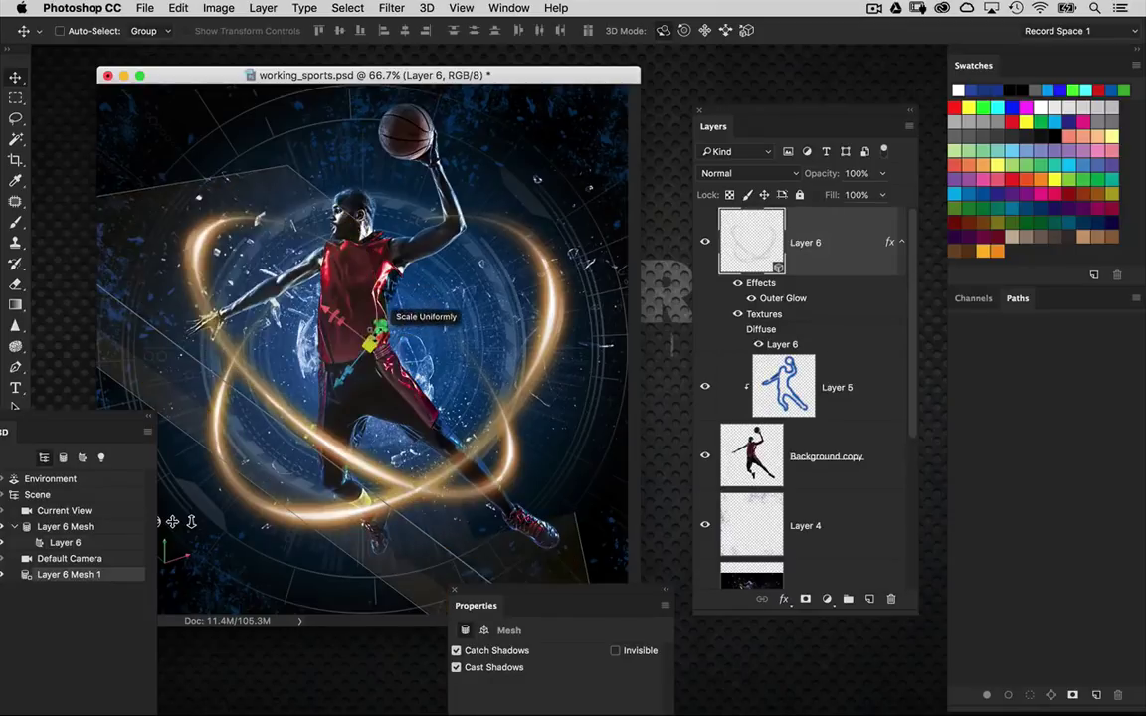
{"action": "left_click_drag", "start_coordinate": [380, 323], "coordinate": [356, 280]}
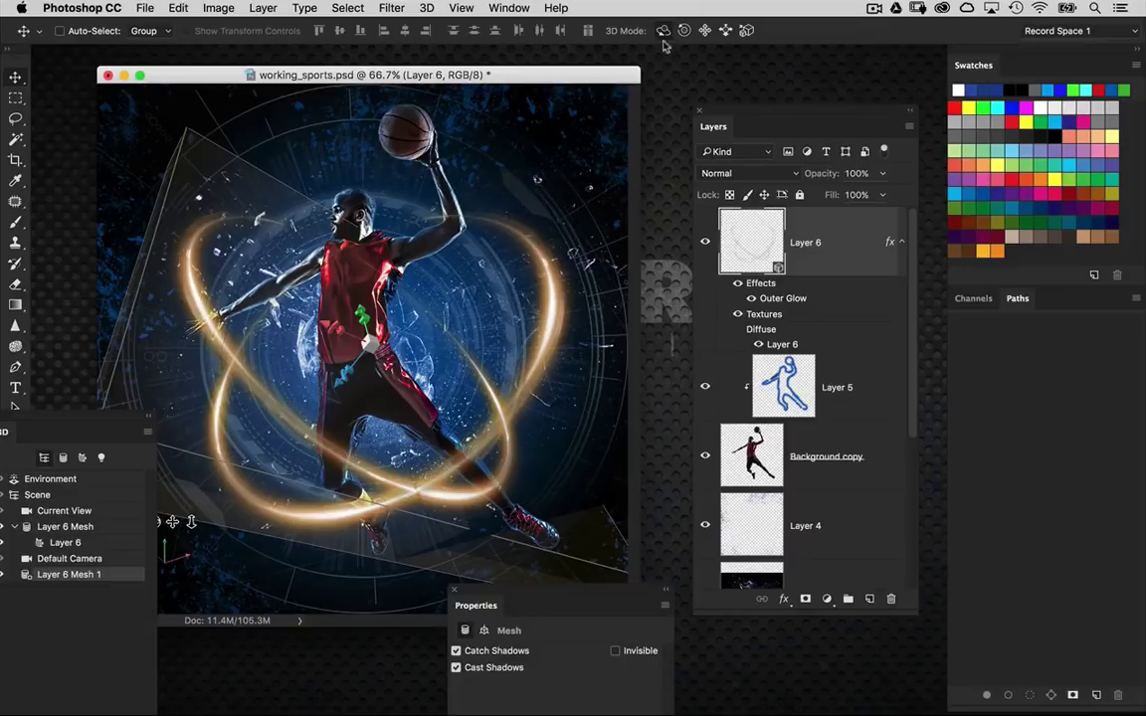
{"action": "left_click", "coordinate": [577, 156]}
{"action": "mouse_move", "coordinate": [556, 167]}
{"action": "left_mouse_down"}
{"action": "mouse_move", "coordinate": [542, 169]}
{"action": "mouse_move", "coordinate": [555, 162]}
{"action": "left_mouse_up"}
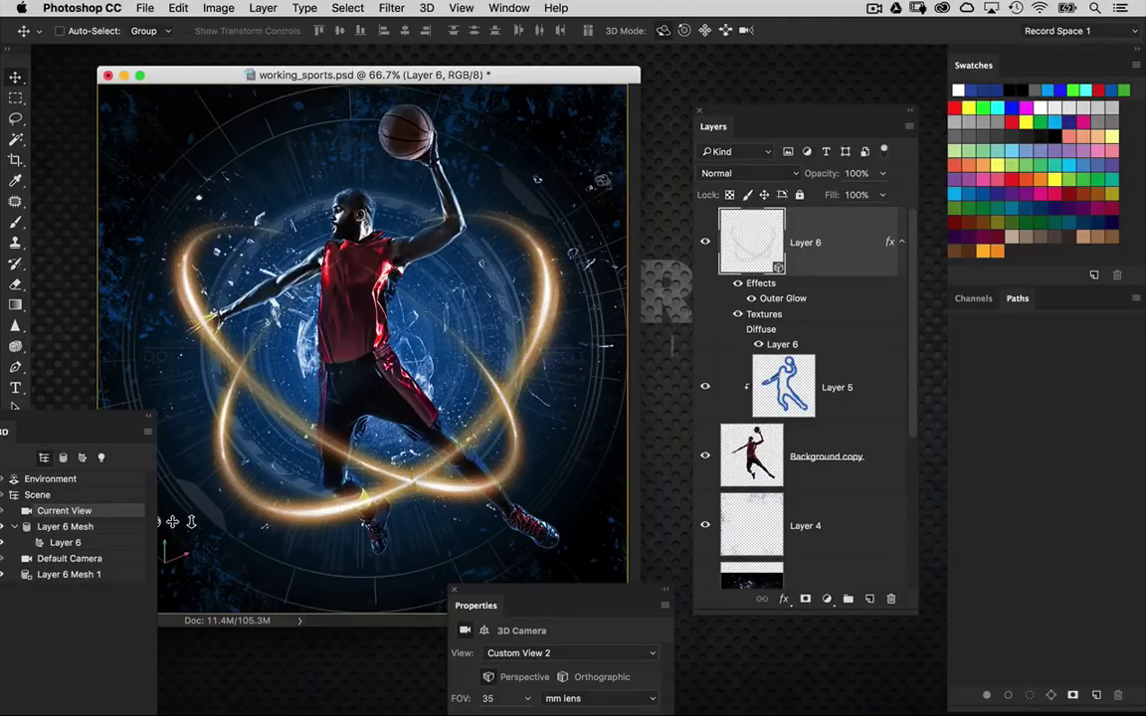
Save the working_sports.psd poster and minimize its document window
{"action": "left_click_drag", "start_coordinate": [573, 77], "coordinate": [589, 75]}
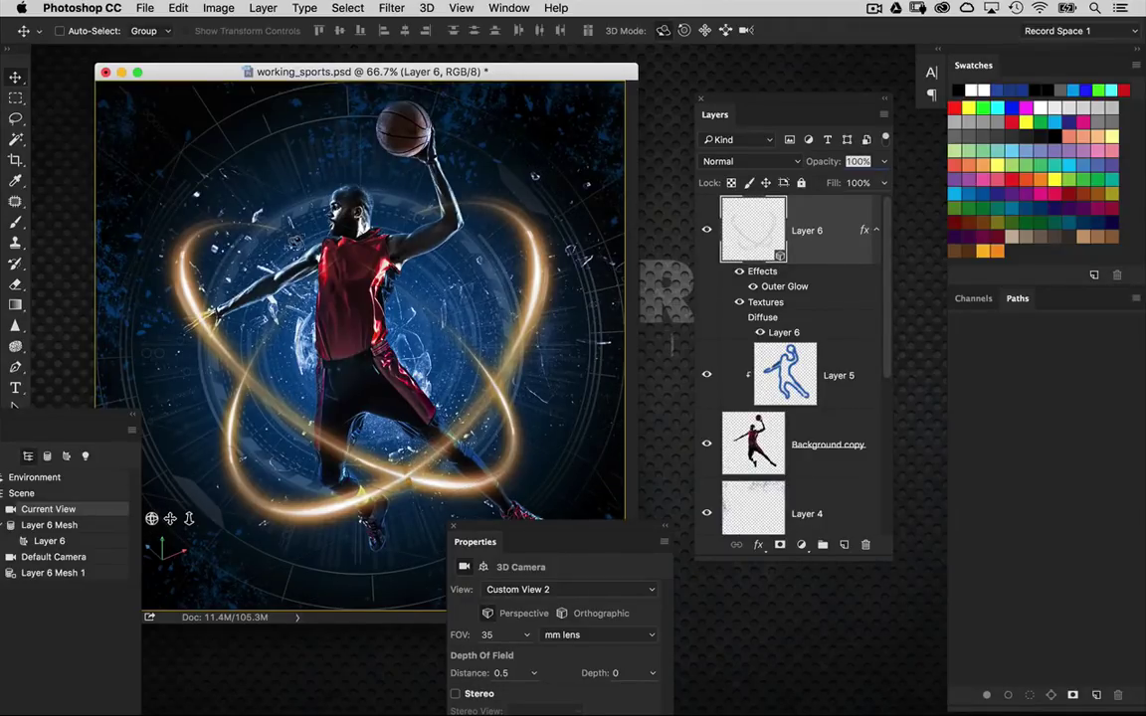
{"action": "left_click", "coordinate": [144, 8]}
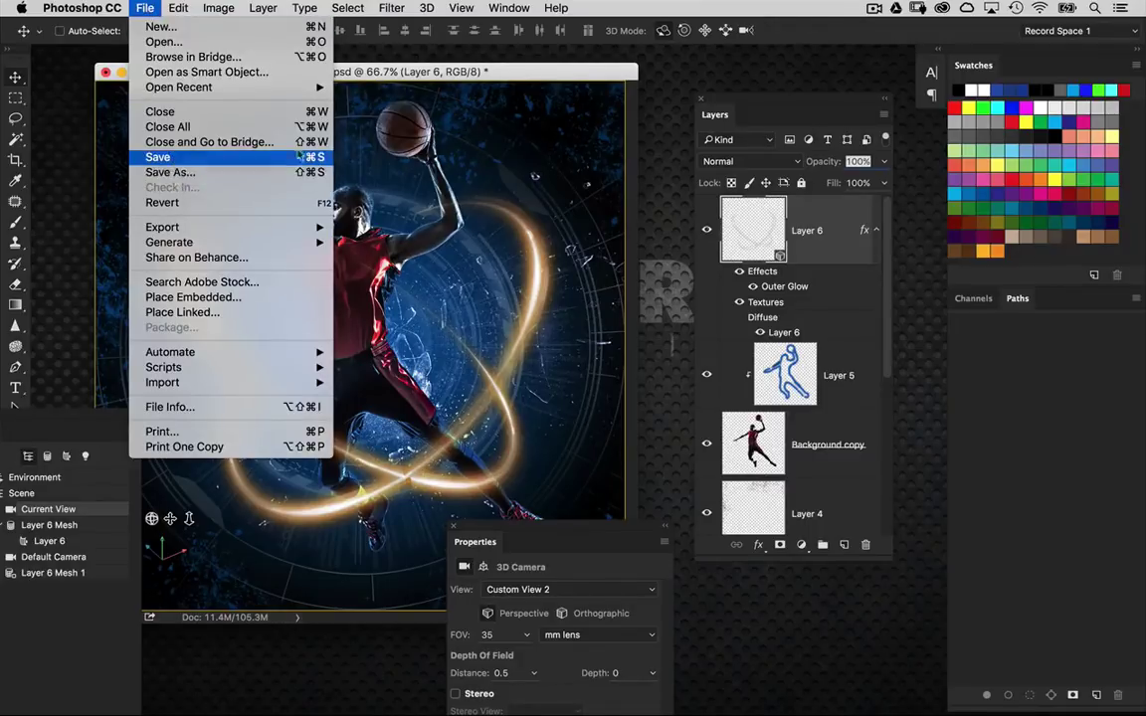
{"action": "left_click", "coordinate": [157, 157]}
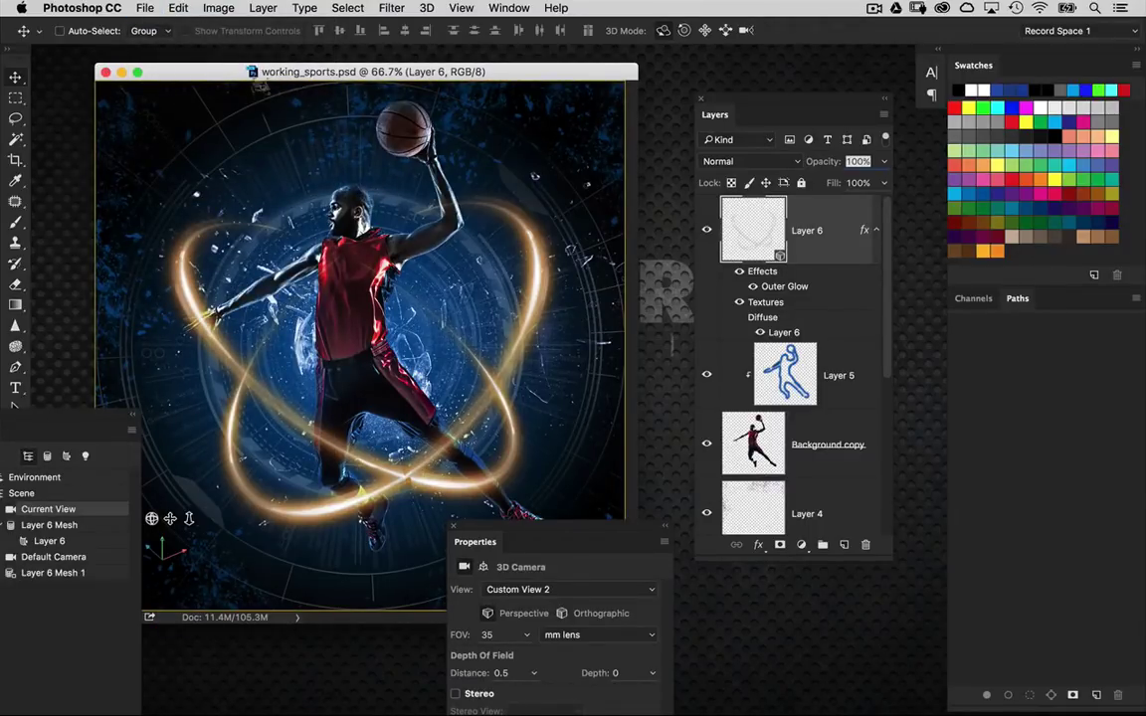
{"action": "mouse_move", "coordinate": [121, 83]}
{"action": "left_mouse_down"}
{"action": "mouse_move", "coordinate": [137, 102]}
{"action": "mouse_move", "coordinate": [129, 84]}
{"action": "left_mouse_up"}
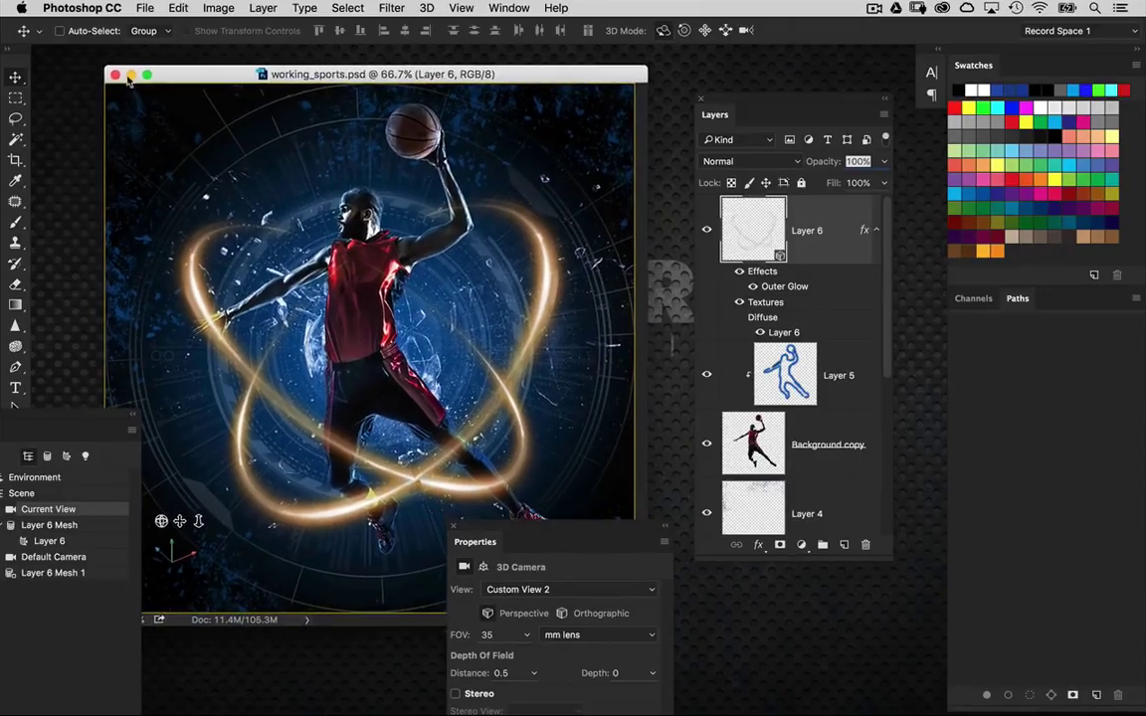
{"action": "left_click", "coordinate": [131, 75]}
Reset the Record Space 1 workspace to its saved layout
{"action": "left_click", "coordinate": [508, 8]}
{"action": "mouse_move", "coordinate": [557, 42]}
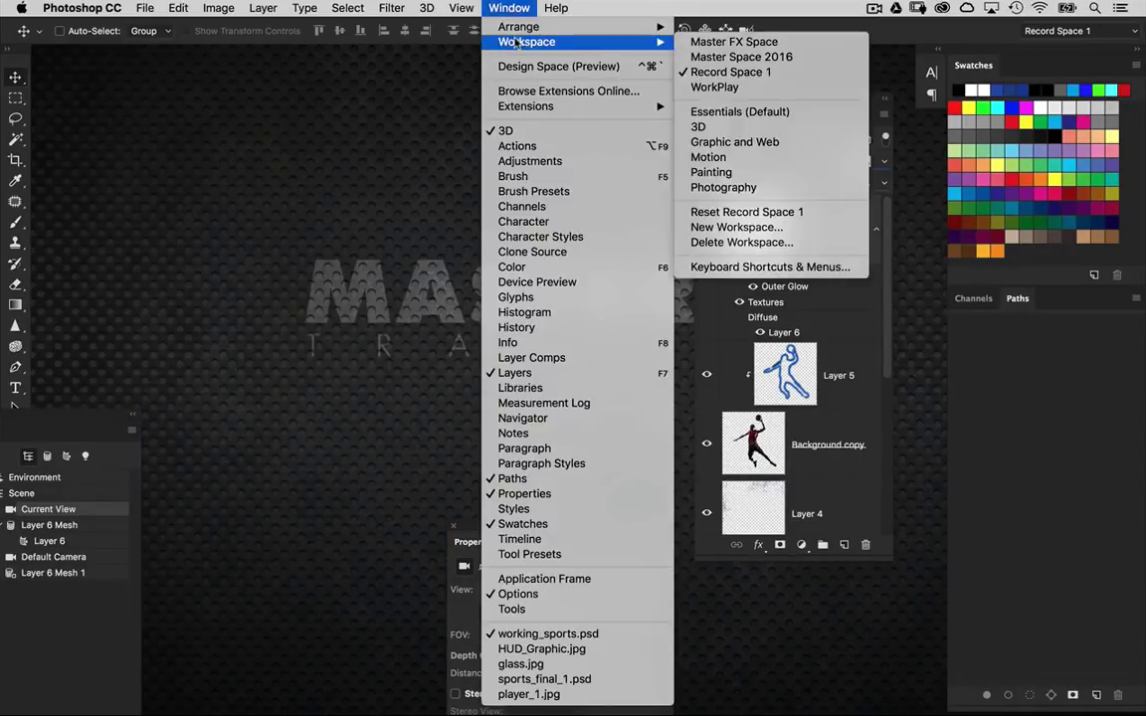
{"action": "left_click", "coordinate": [746, 212]}
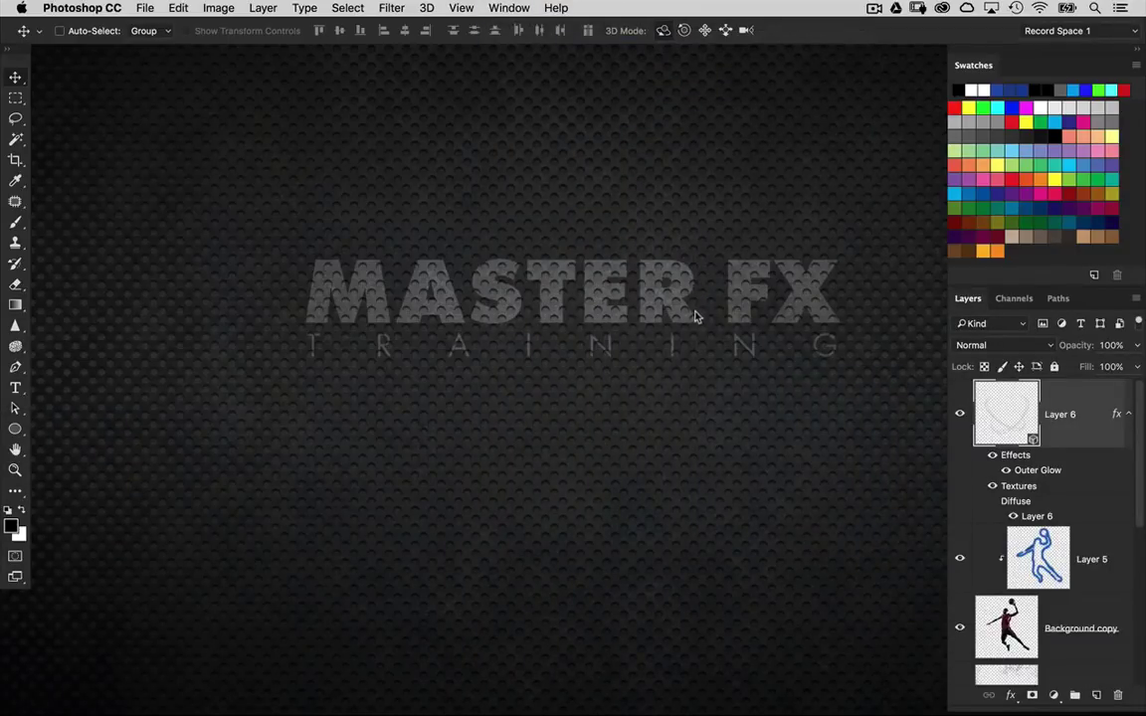
Create a 2000 by 2000 pixel RGB document at 100 pixels/inch with a white background, and close the working_sports.psd poster
{"action": "left_click", "coordinate": [144, 8]}
{"action": "left_click", "coordinate": [148, 26]}
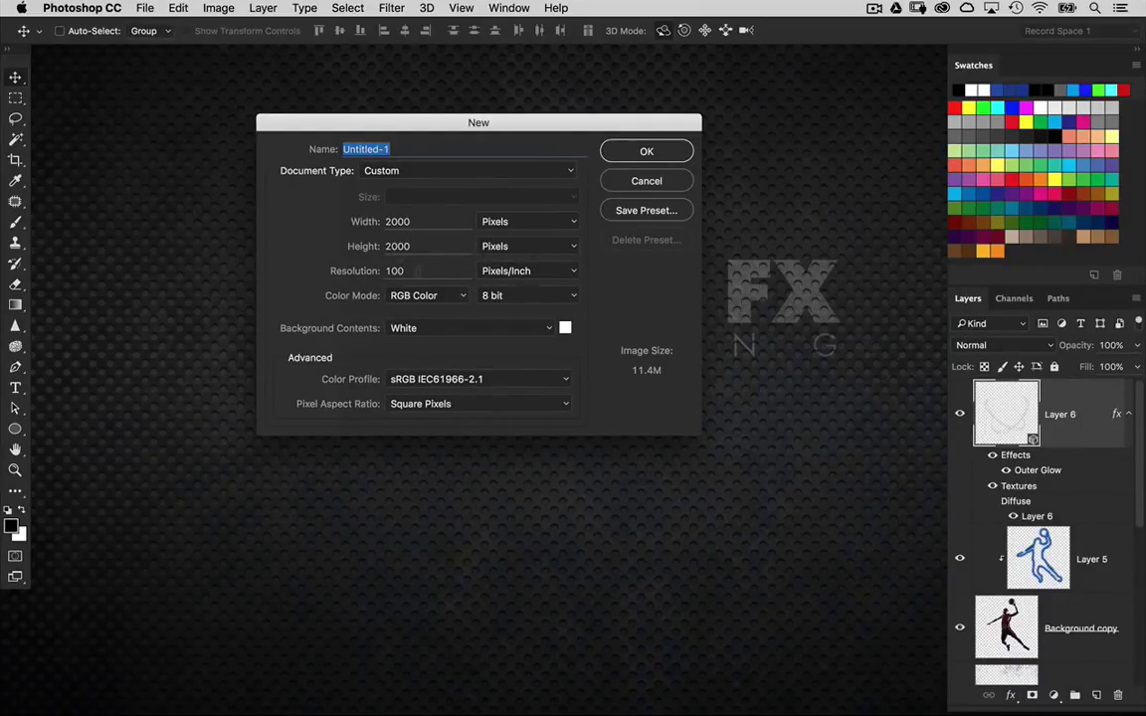
{"action": "left_click", "coordinate": [668, 150]}
{"action": "left_click", "coordinate": [573, 65]}
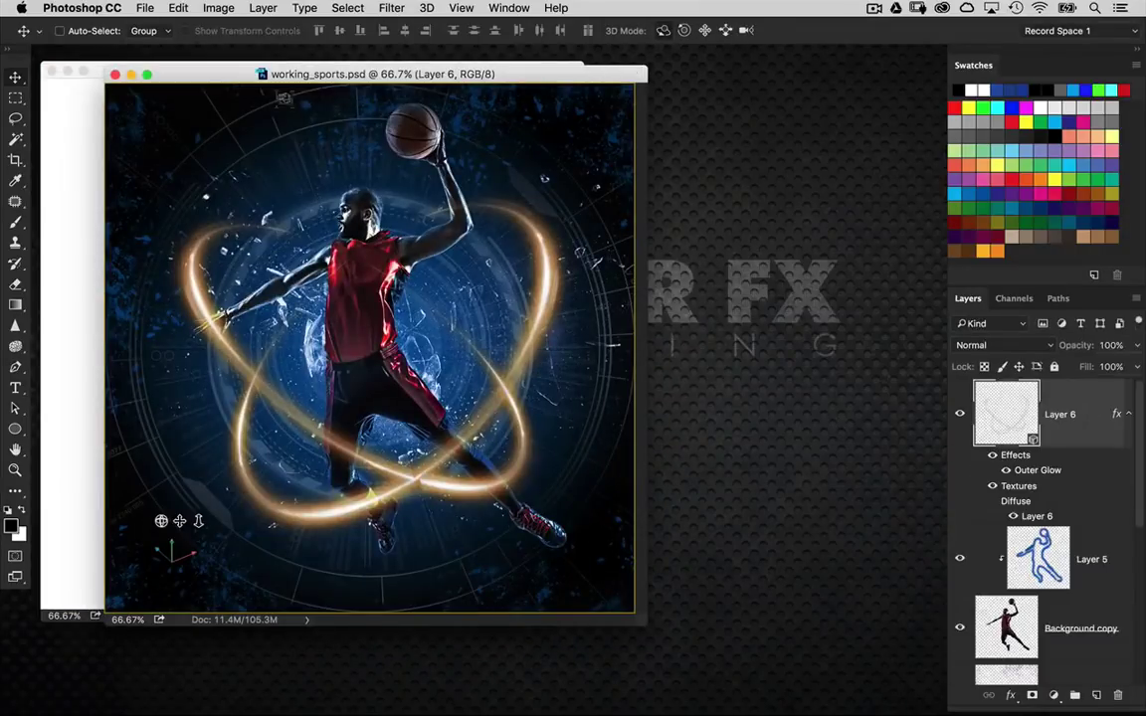
{"action": "left_click", "coordinate": [115, 73]}
{"action": "left_click_drag", "start_coordinate": [210, 71], "coordinate": [298, 87]}
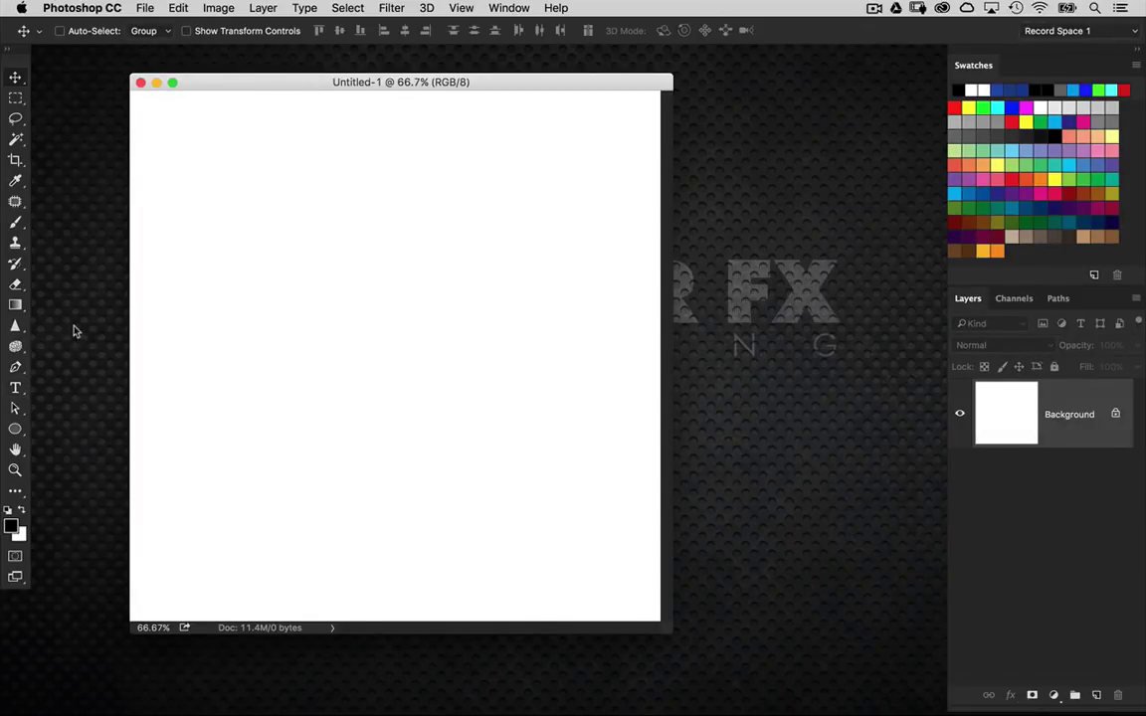
Add black centered text reading DUNK FEVER on two lines in Swis721 BlkEx BT Black
{"action": "left_click", "coordinate": [15, 387]}
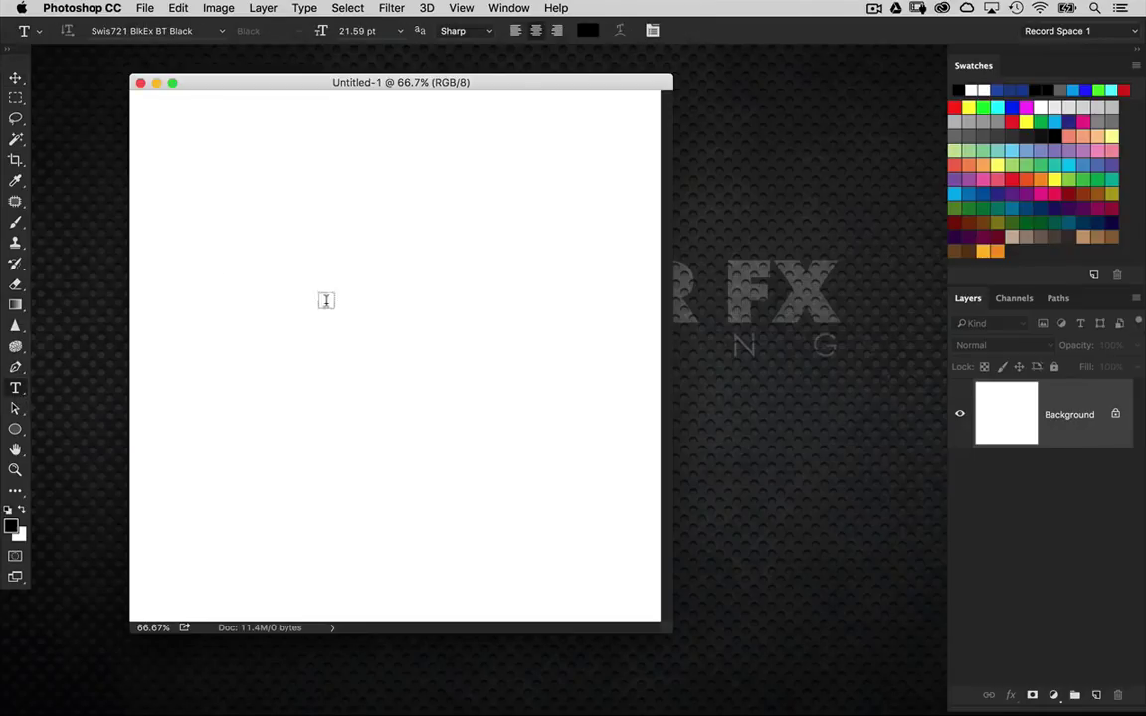
{"action": "left_click", "coordinate": [261, 277]}
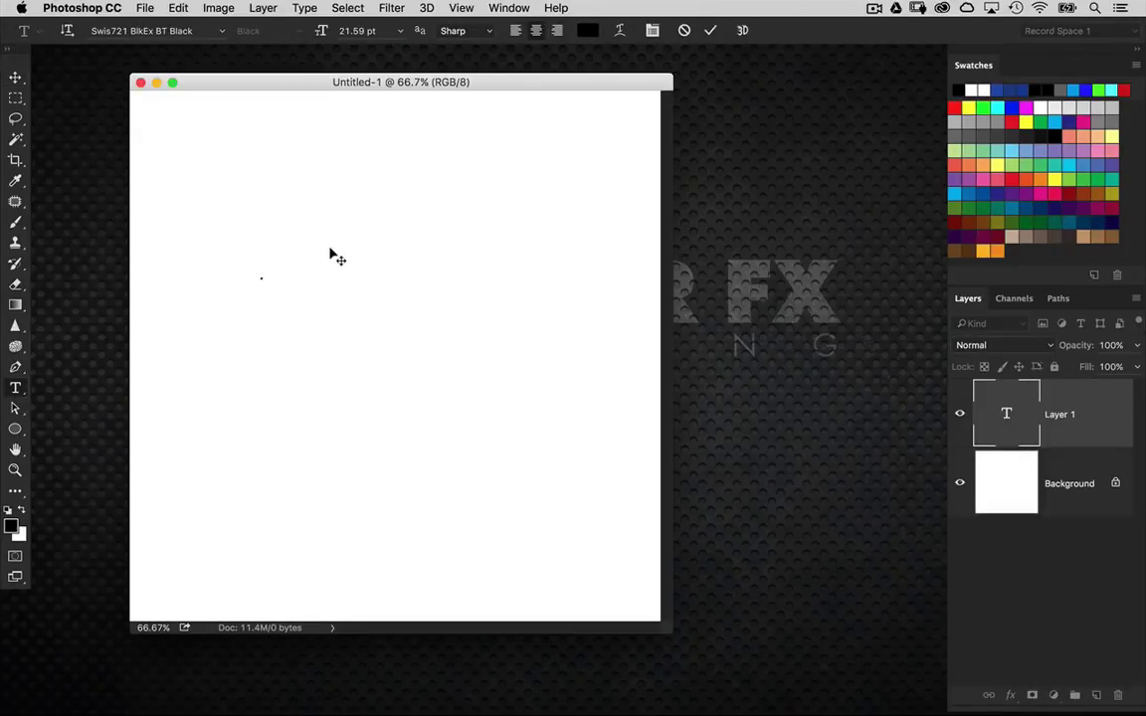
{"action": "type", "text": "DUNK"}
{"action": "key", "text": "Return"}
{"action": "type", "text": "FEVER"}
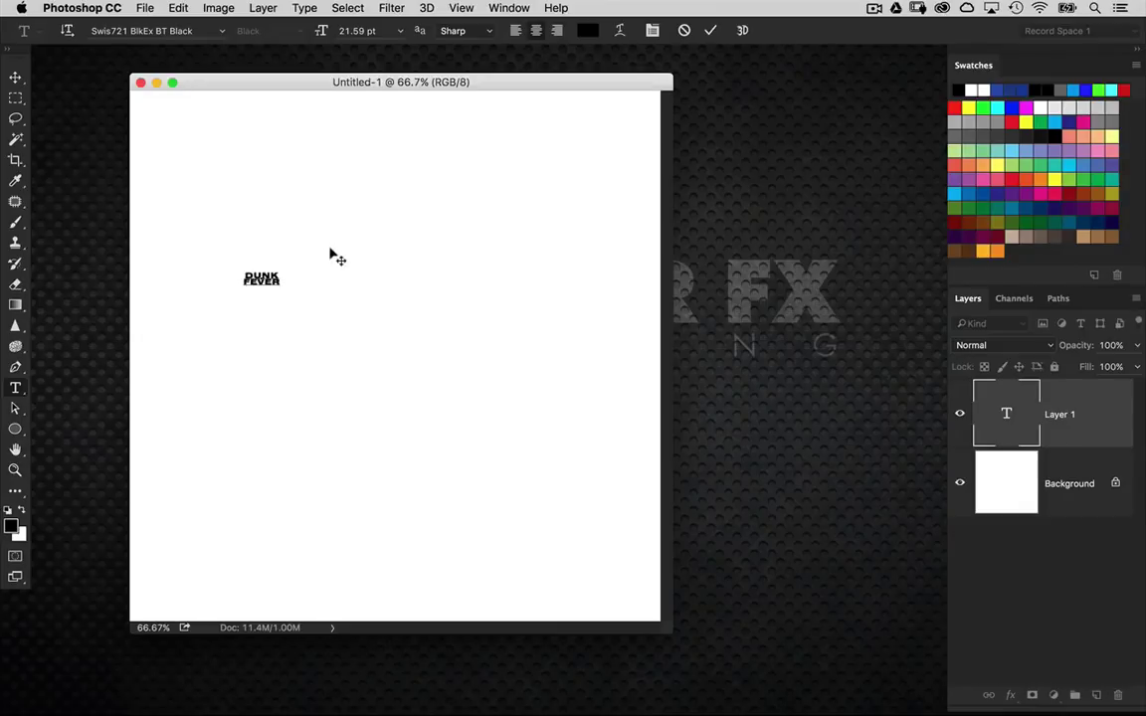
Scale up the DUNK FEVER text to about 204 pt so it spans most of the canvas width
{"action": "left_click", "coordinate": [15, 76]}
{"action": "key", "text": "super+t"}
{"action": "left_click_drag", "start_coordinate": [282, 287], "coordinate": [561, 420]}
{"action": "key", "text": "Return"}
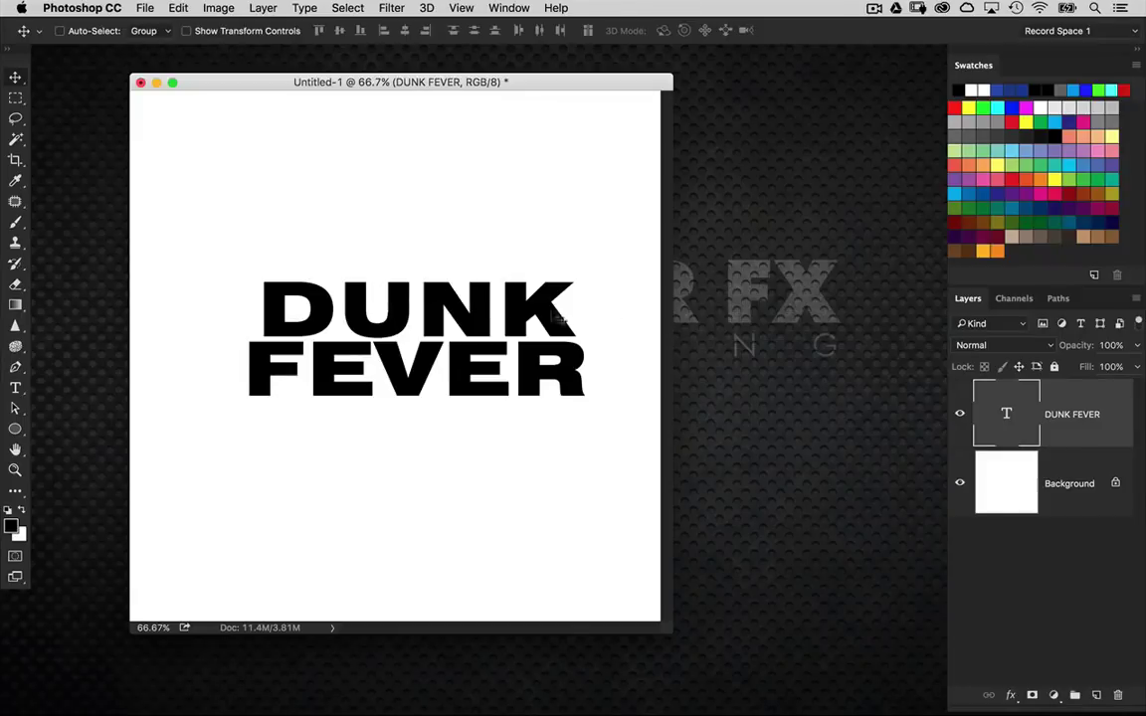
Center the DUNK FEVER text vertically and horizontally on the canvas, and clear the selection
{"action": "key", "text": "super+a"}
{"action": "left_click", "coordinate": [339, 30]}
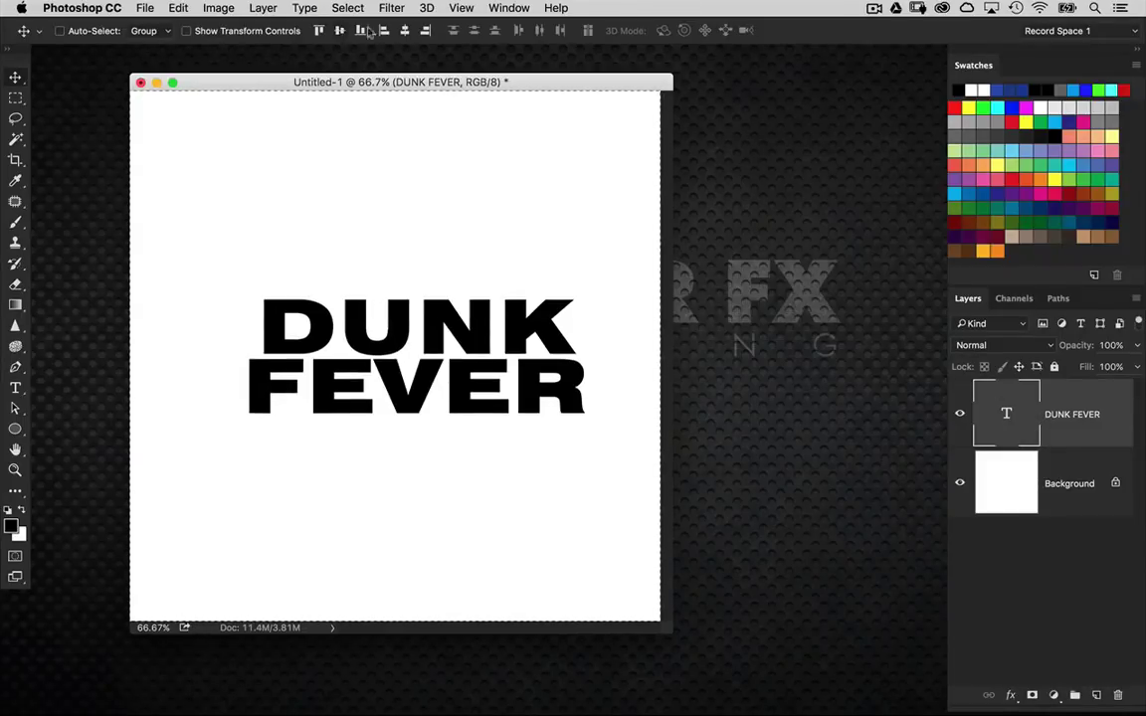
{"action": "left_click", "coordinate": [405, 30]}
{"action": "key", "text": "super+d"}
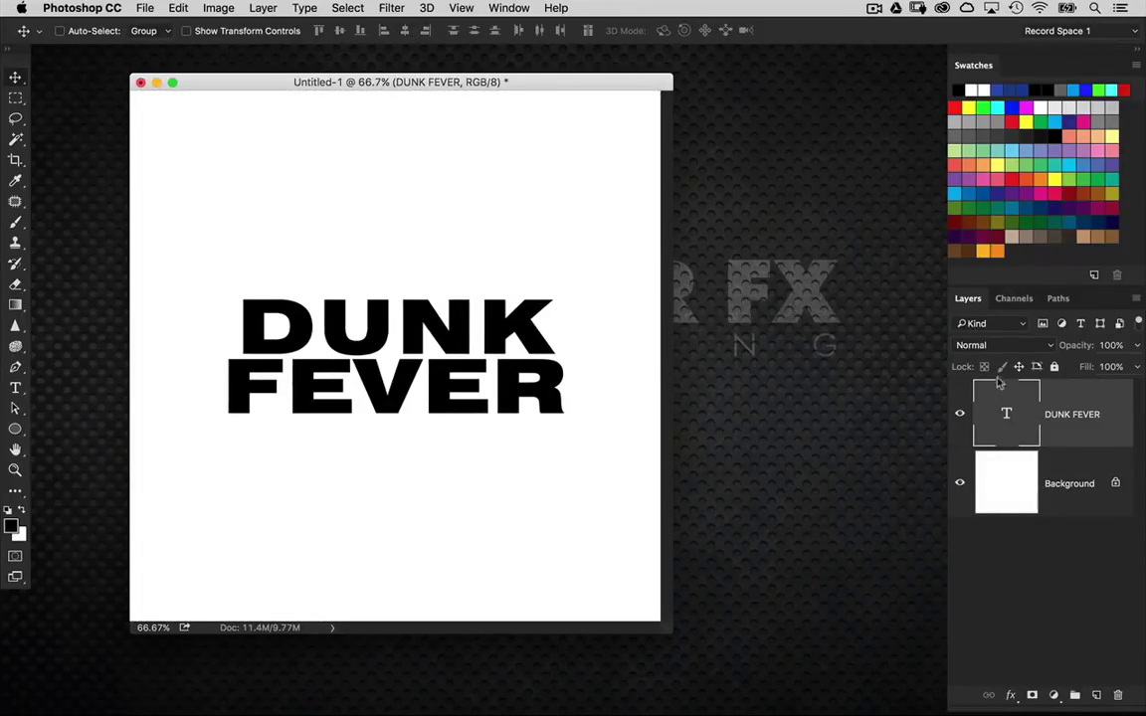
Tighten the letter spacing across the word DUNK in the DUNK FEVER text
{"action": "double_click", "coordinate": [1024, 396]}
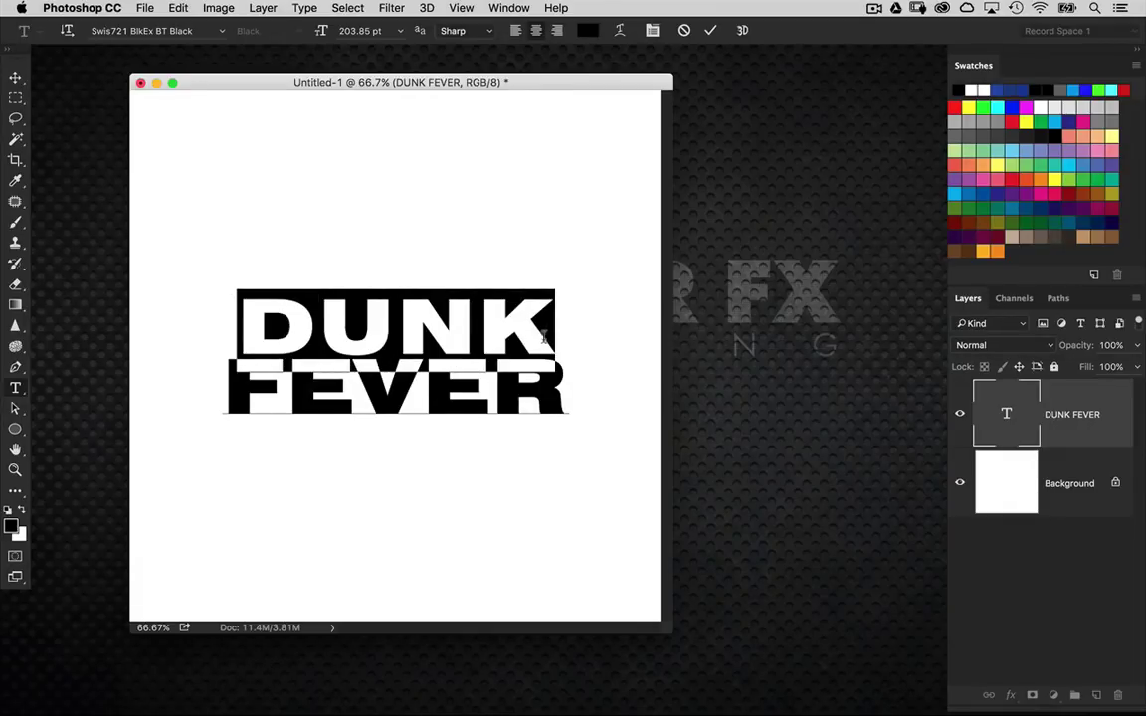
{"action": "left_click_drag", "start_coordinate": [553, 323], "coordinate": [208, 323]}
{"action": "key", "text": "alt+Left"}
{"action": "key", "text": "alt+Left"}
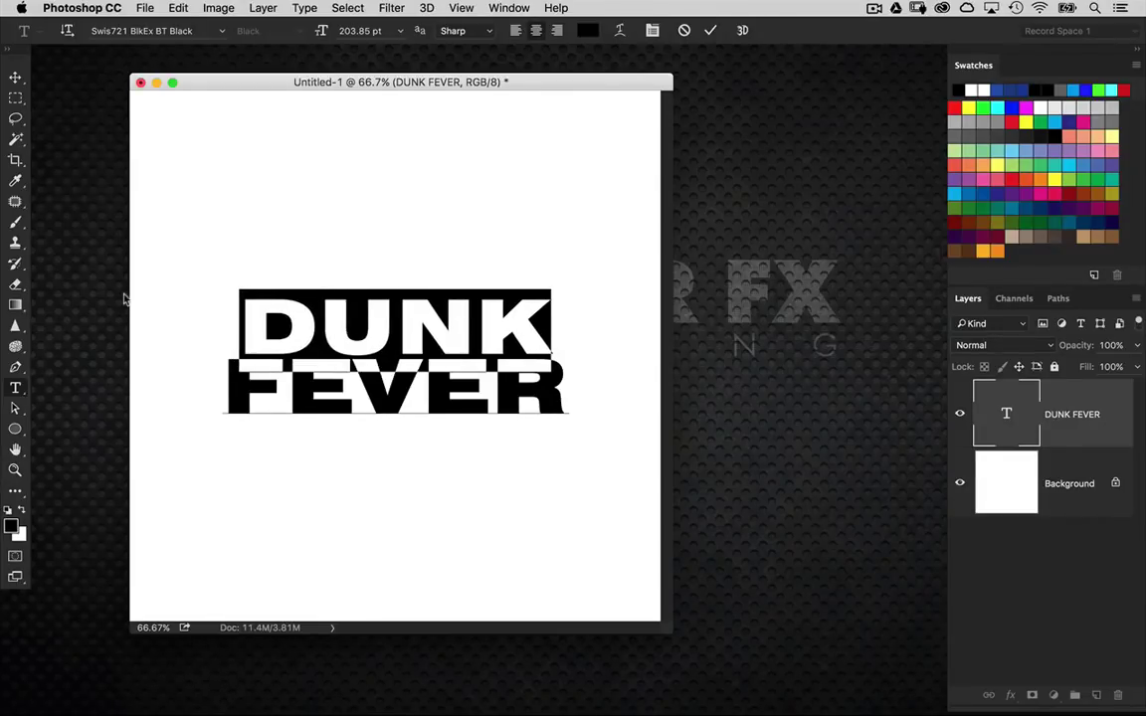
Tighten the kerning between F and E, and between the second E and R, in FEVER
{"action": "left_click", "coordinate": [570, 388]}
{"action": "double_click", "coordinate": [343, 390]}
{"action": "left_click", "coordinate": [353, 372]}
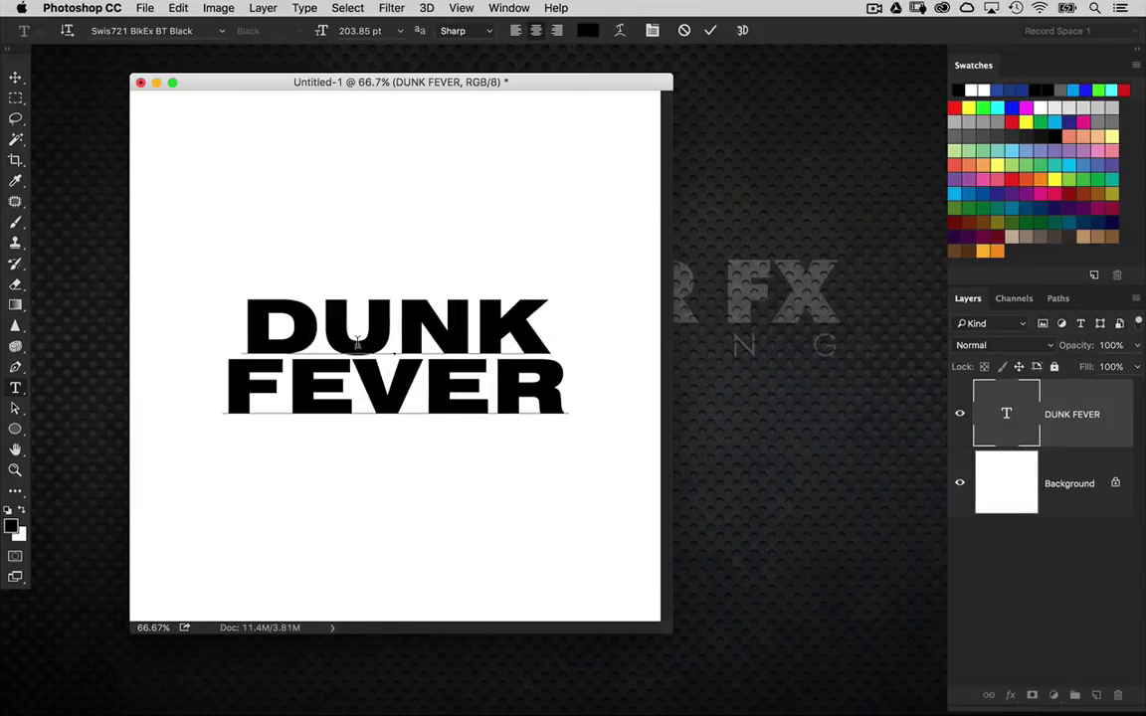
{"action": "left_click", "coordinate": [281, 366]}
{"action": "key", "text": "alt+Left"}
{"action": "key", "text": "alt+Left"}
{"action": "key", "text": "alt+Left"}
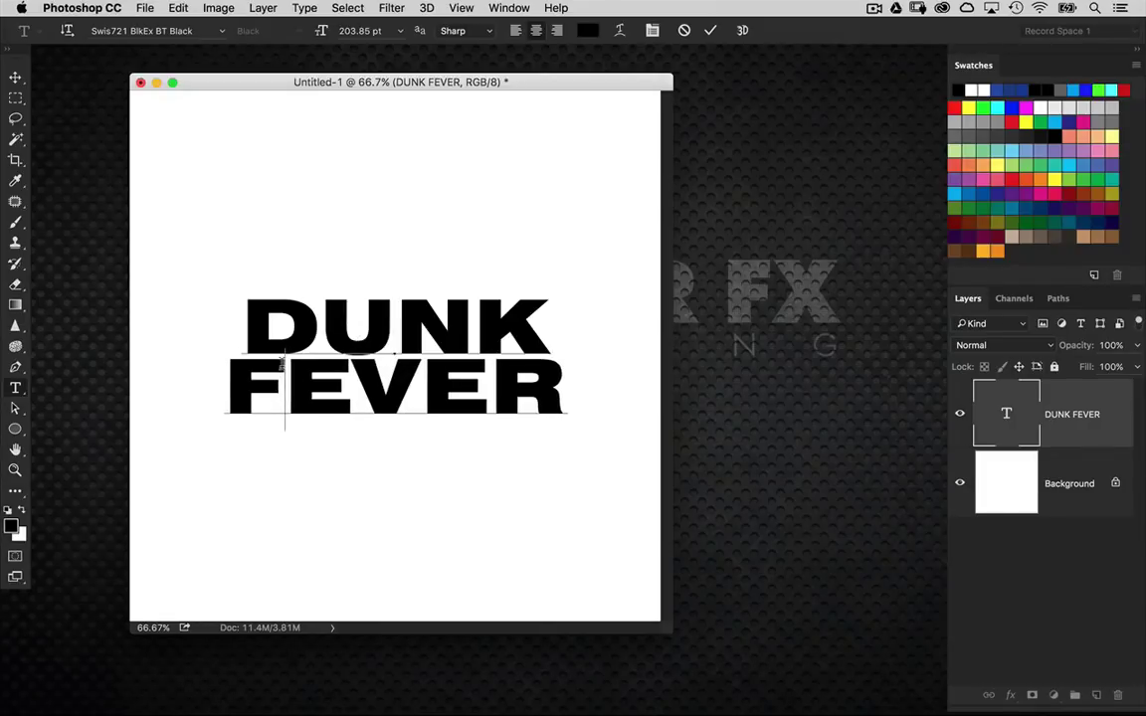
{"action": "left_click", "coordinate": [495, 364]}
{"action": "key", "text": "alt+Left"}
{"action": "left_click", "coordinate": [431, 369]}
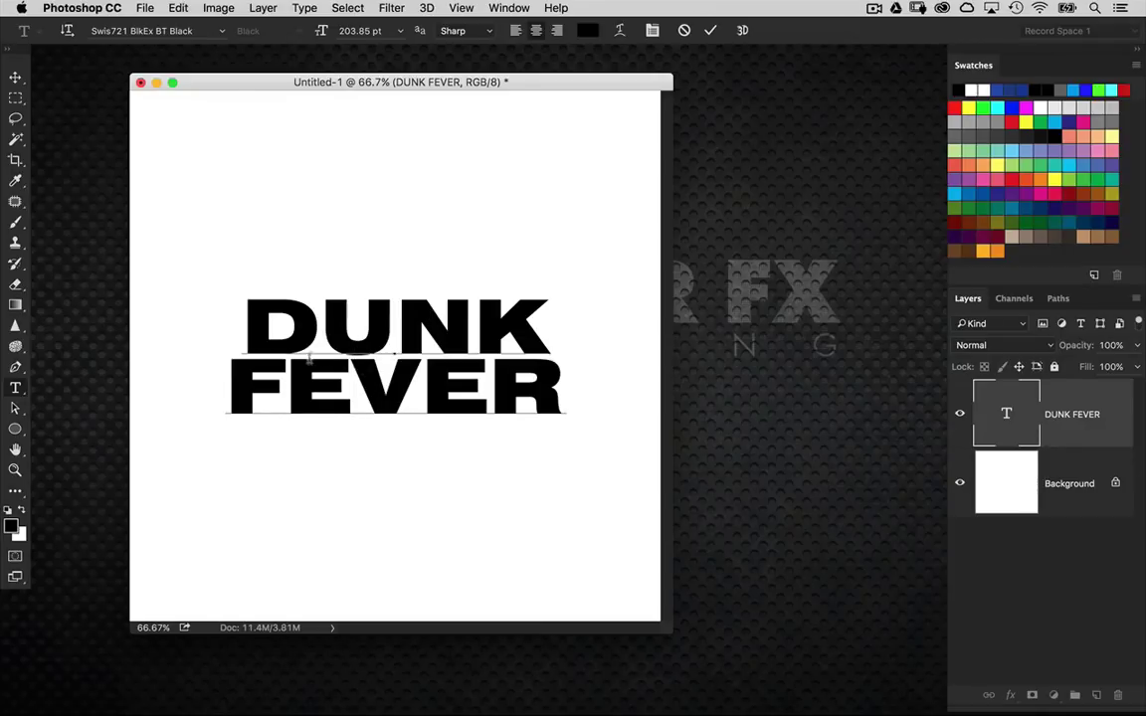
Tighten the kerning between the first E and V in FEVER so the two letters nearly join
{"action": "left_click", "coordinate": [321, 365]}
{"action": "key", "text": "alt+Left"}
{"action": "key", "text": "alt+Left"}
{"action": "key", "text": "alt+Left"}
{"action": "key", "text": "alt+Left"}
{"action": "key", "text": "alt+Left"}
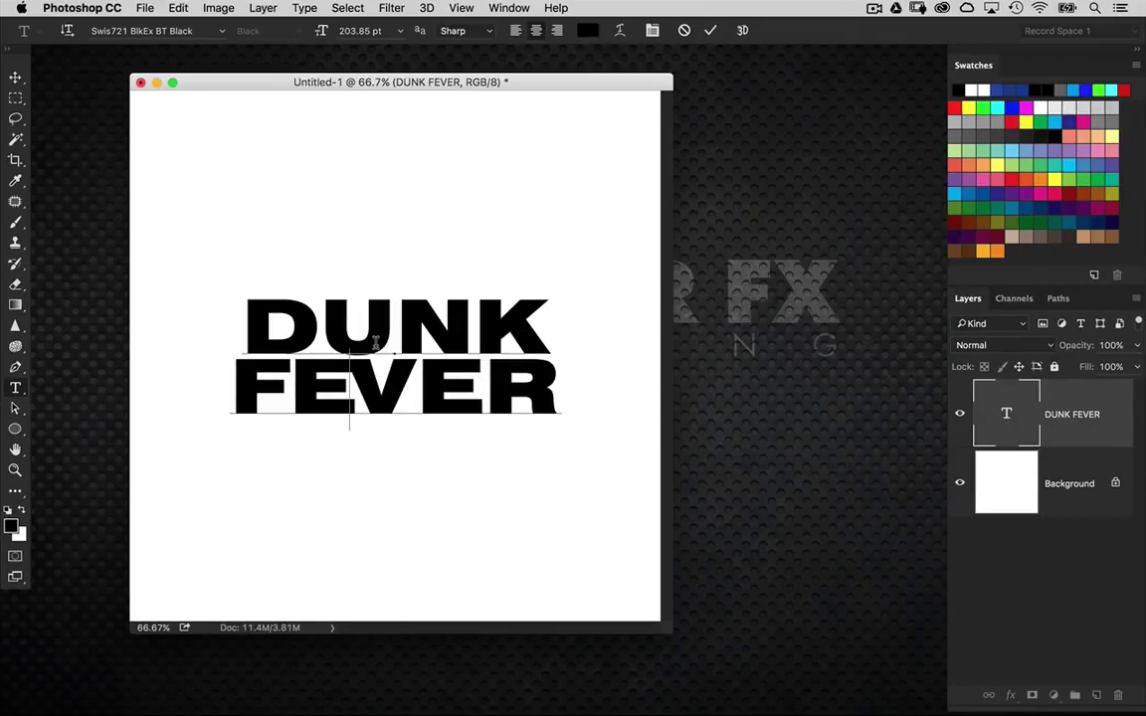
Fine-tune the kerning in FEVER by tightening the V–E, E–R and F–E letter pairs a little further
{"action": "key", "text": "super+equal"}
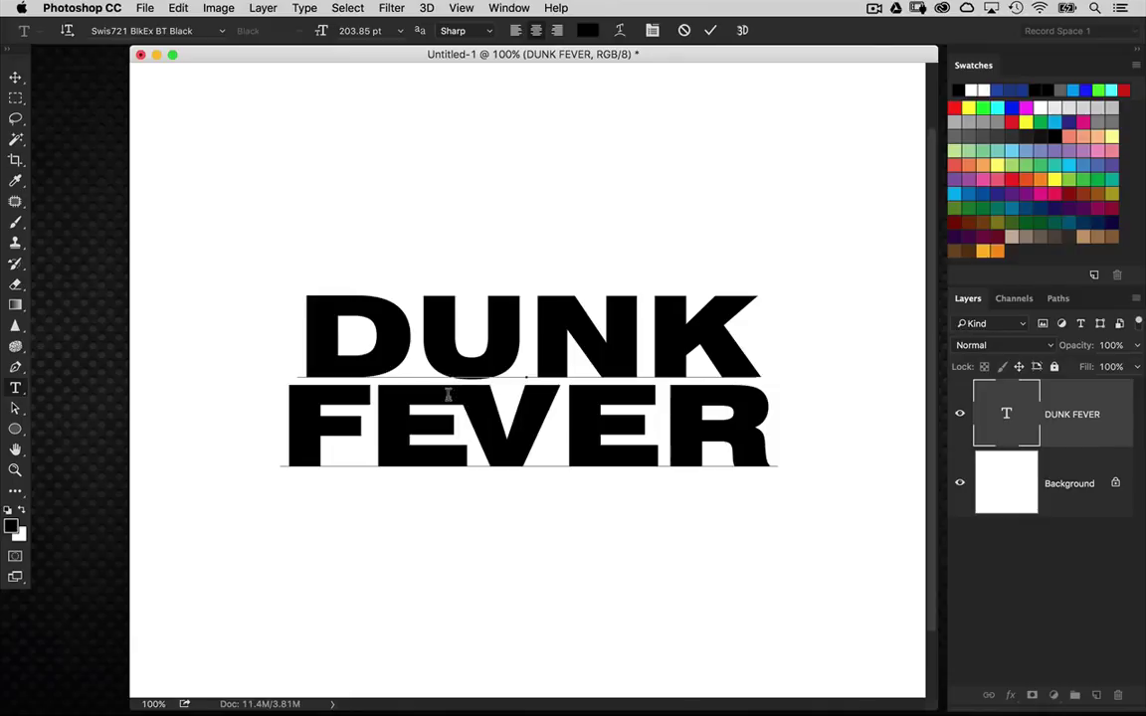
{"action": "left_click", "coordinate": [560, 405]}
{"action": "key", "text": "alt+Left"}
{"action": "key", "text": "alt+Left"}
{"action": "key", "text": "alt+Left"}
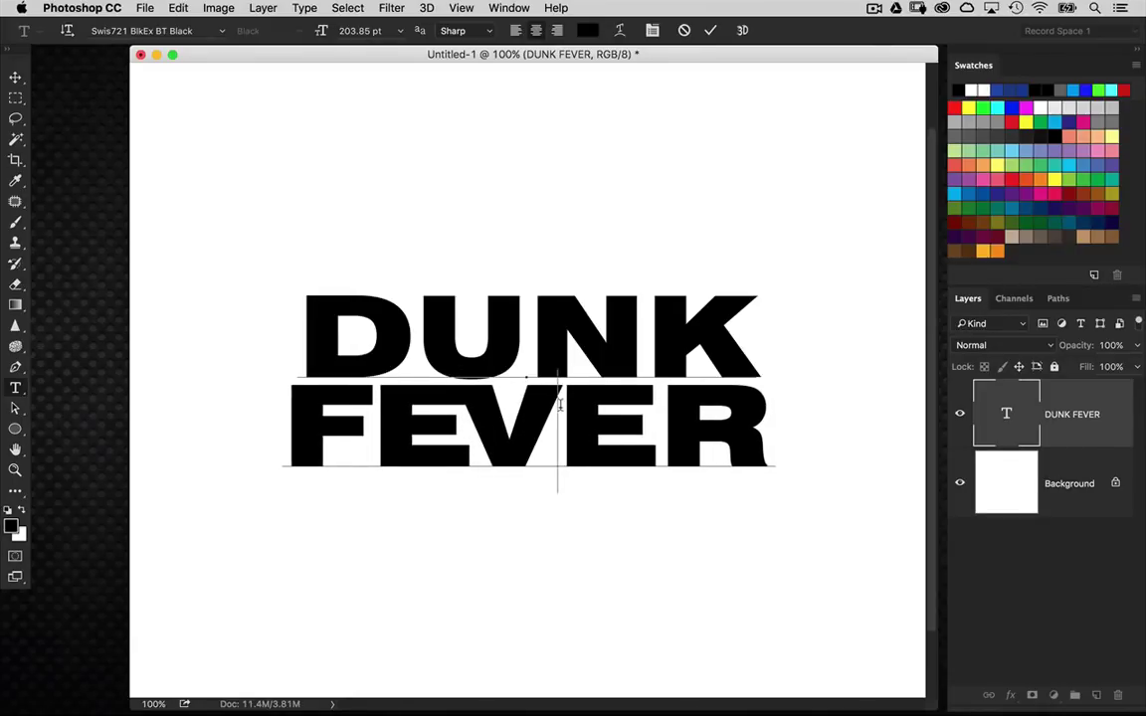
{"action": "key", "text": "Right"}
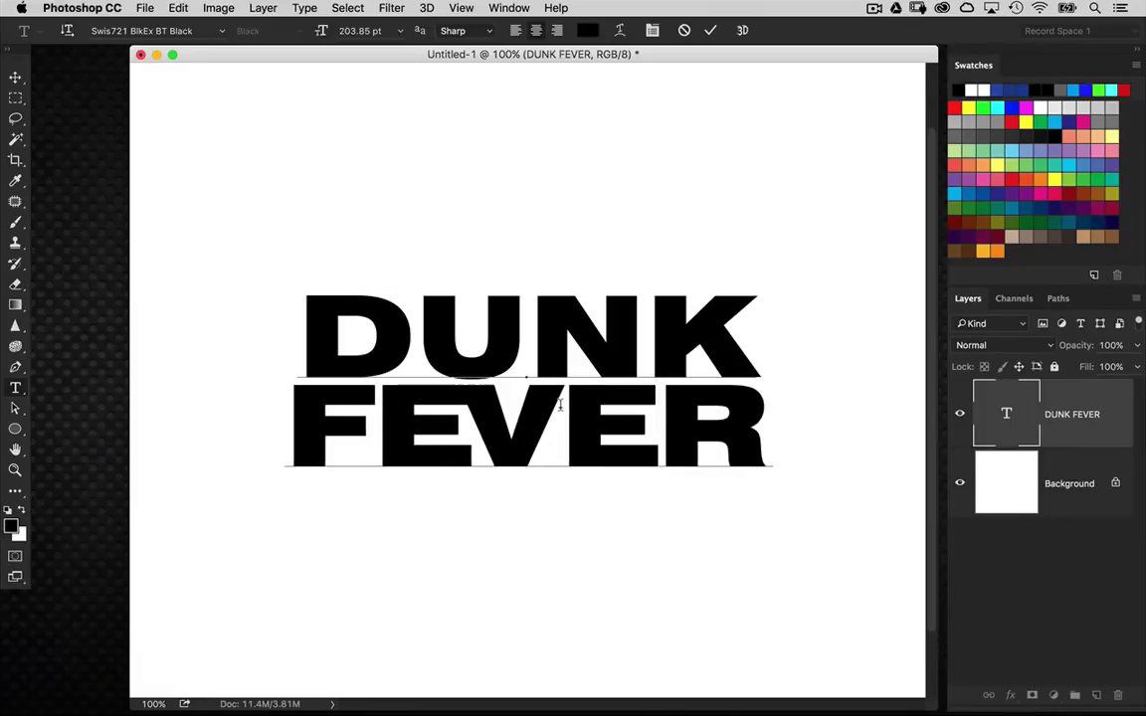
{"action": "key", "text": "alt+Left"}
{"action": "key", "text": "alt+Left"}
{"action": "key", "text": "Left"}
{"action": "key", "text": "Left"}
{"action": "key", "text": "Left"}
{"action": "key", "text": "alt+Left"}
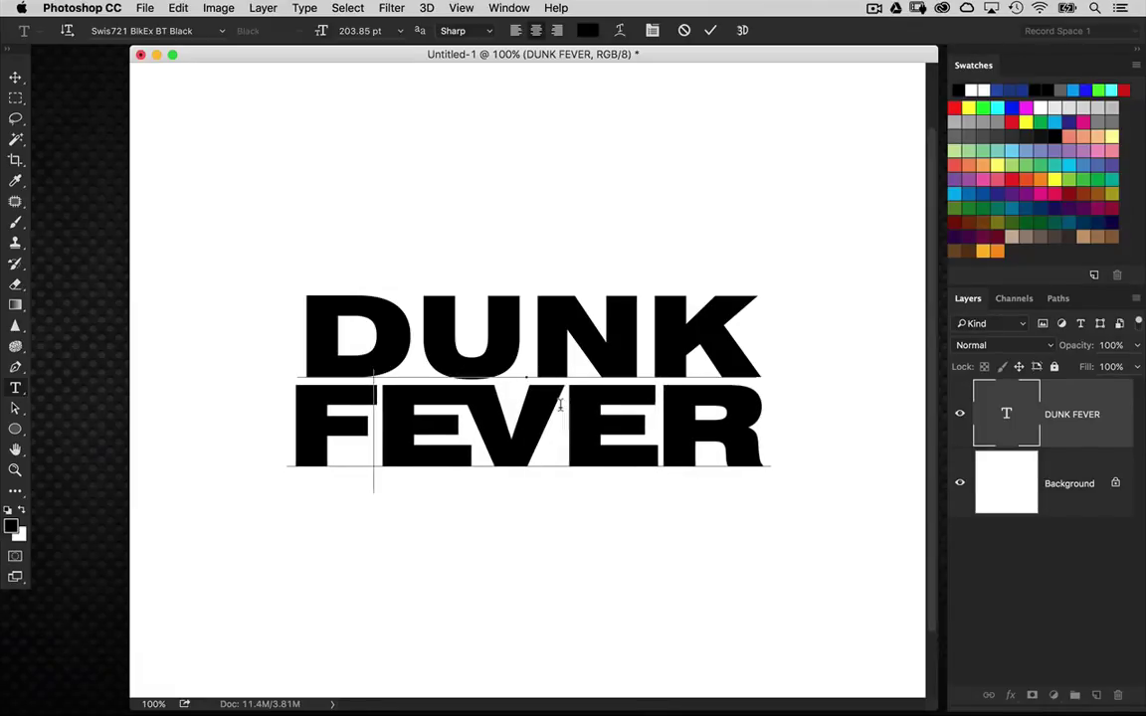
Indent the FEVER line with spaces and add an exclamation mark after it
{"action": "left_click", "coordinate": [305, 396]}
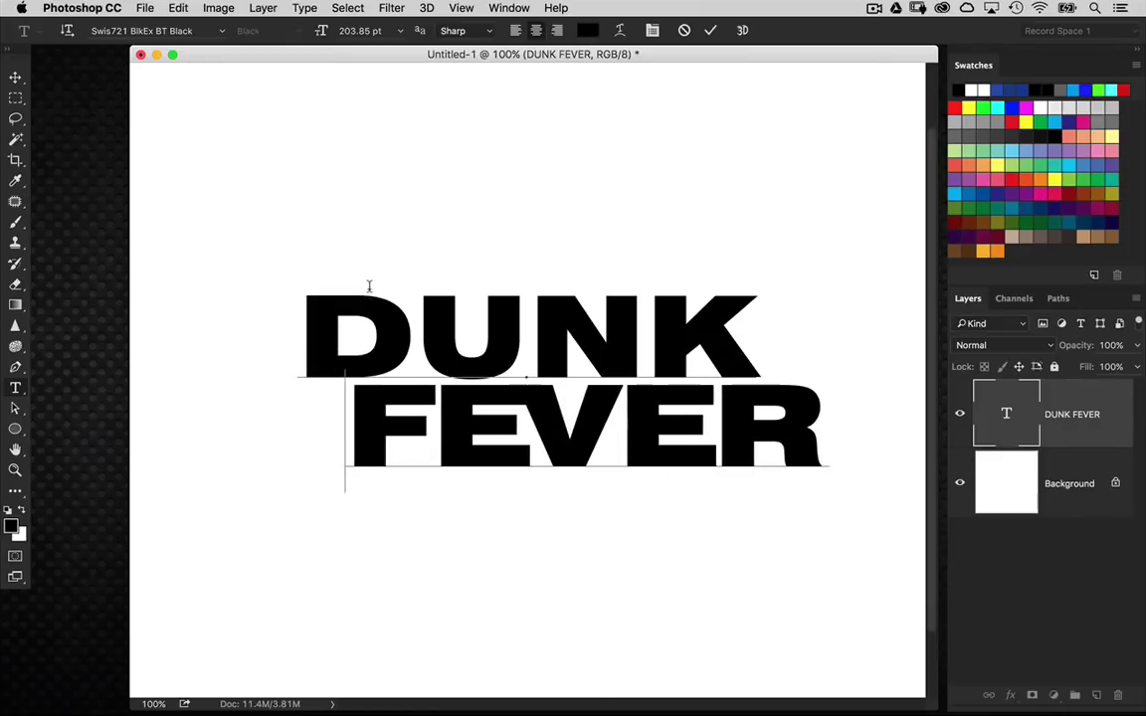
{"action": "left_click", "coordinate": [801, 406]}
{"action": "type", "text": "!"}
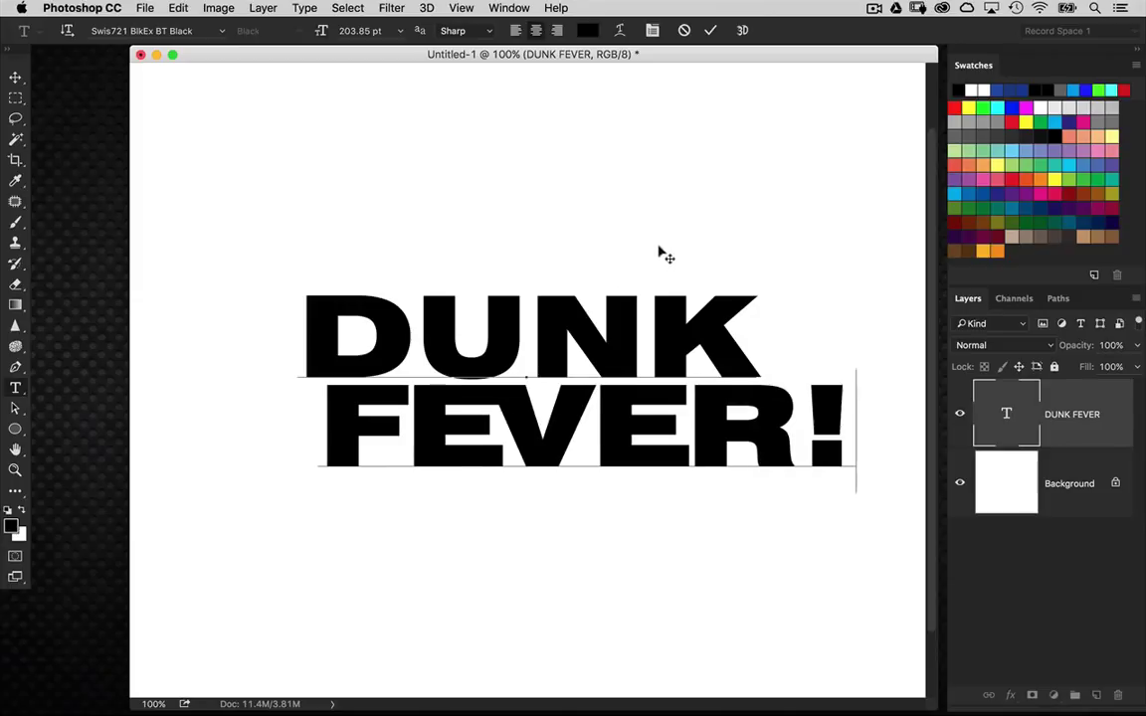
Center the DUNK FEVER! text vertically and horizontally on the canvas, and clear the selection
{"action": "left_click", "coordinate": [15, 77]}
{"action": "left_click_drag", "start_coordinate": [569, 345], "coordinate": [474, 309]}
{"action": "key", "text": "super+minus"}
{"action": "left_click_drag", "start_coordinate": [674, 608], "coordinate": [825, 666]}
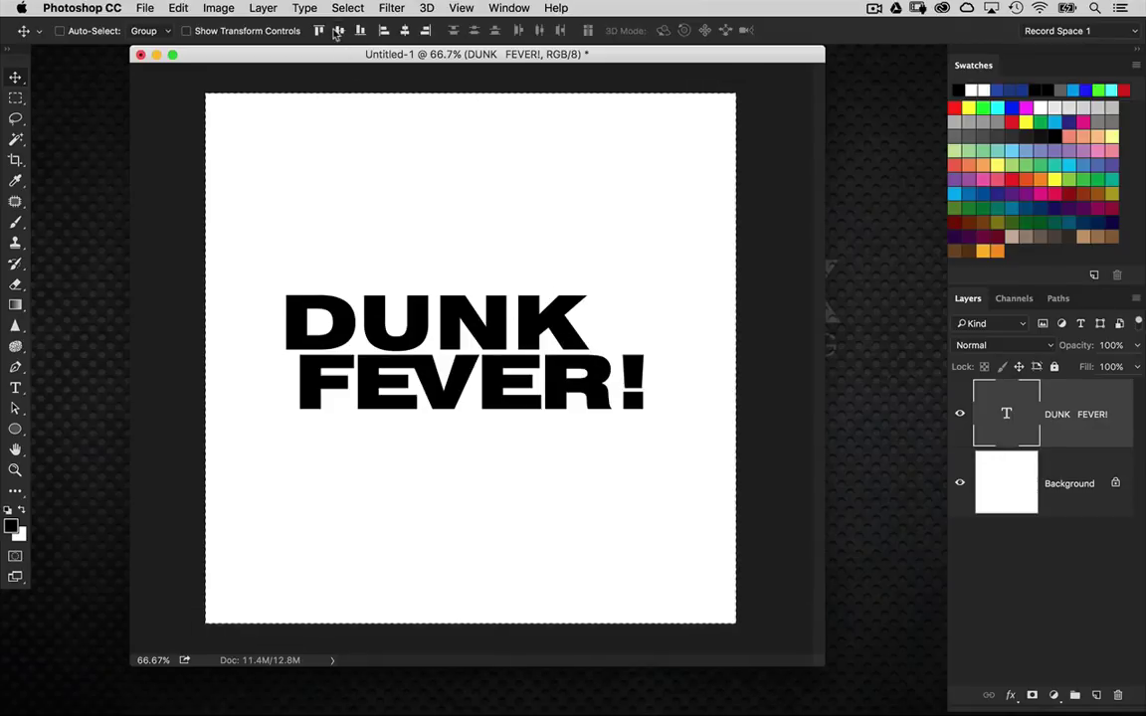
{"action": "left_click", "coordinate": [340, 31]}
{"action": "left_click", "coordinate": [404, 31]}
{"action": "key", "text": "super+d"}
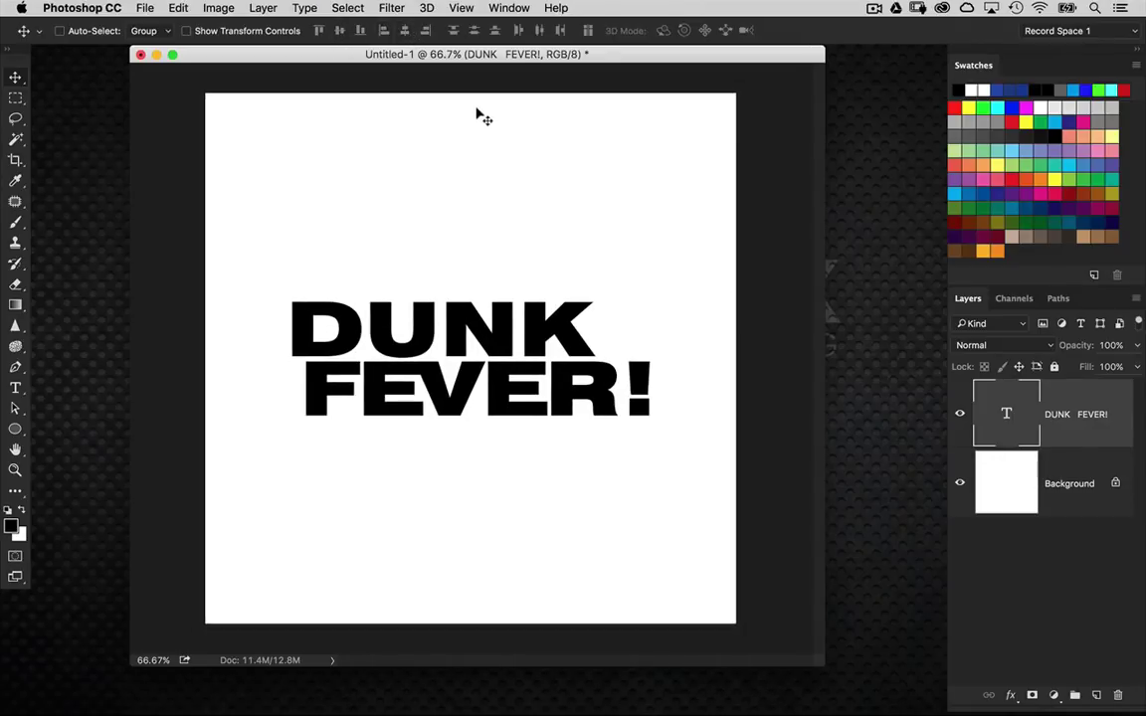
Skew the DUNK FEVER! text vertically so its lines slope upward to the right, and commit the transform
{"action": "key", "text": "super+t"}
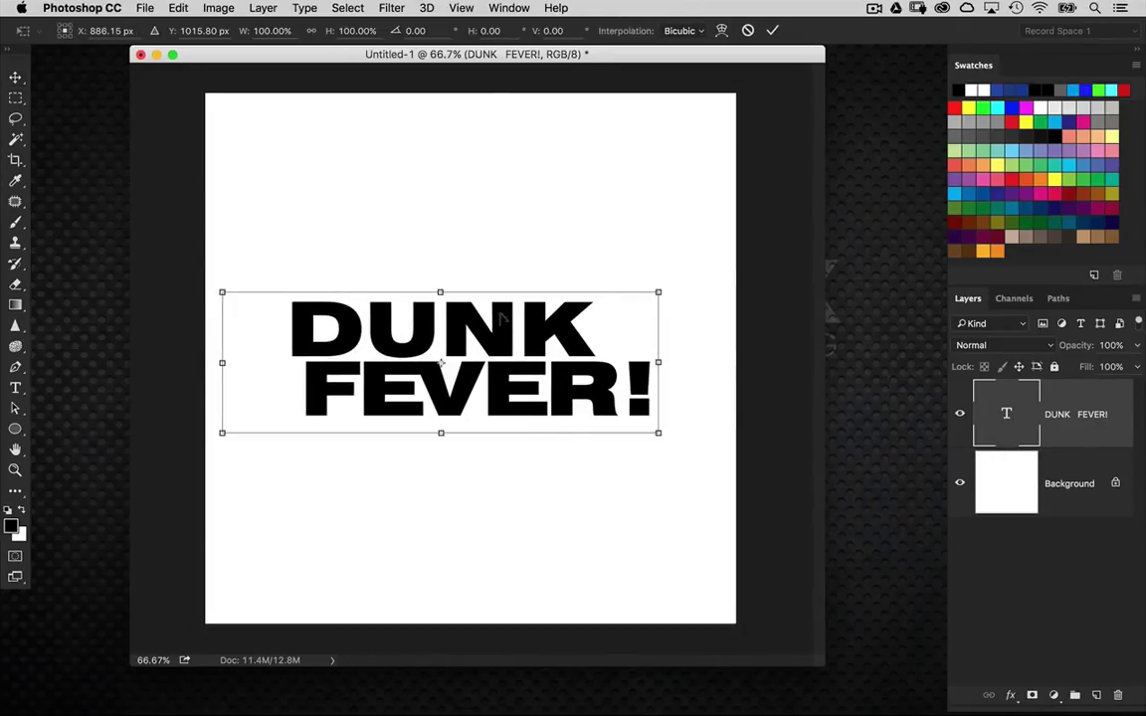
{"action": "right_click", "coordinate": [473, 316]}
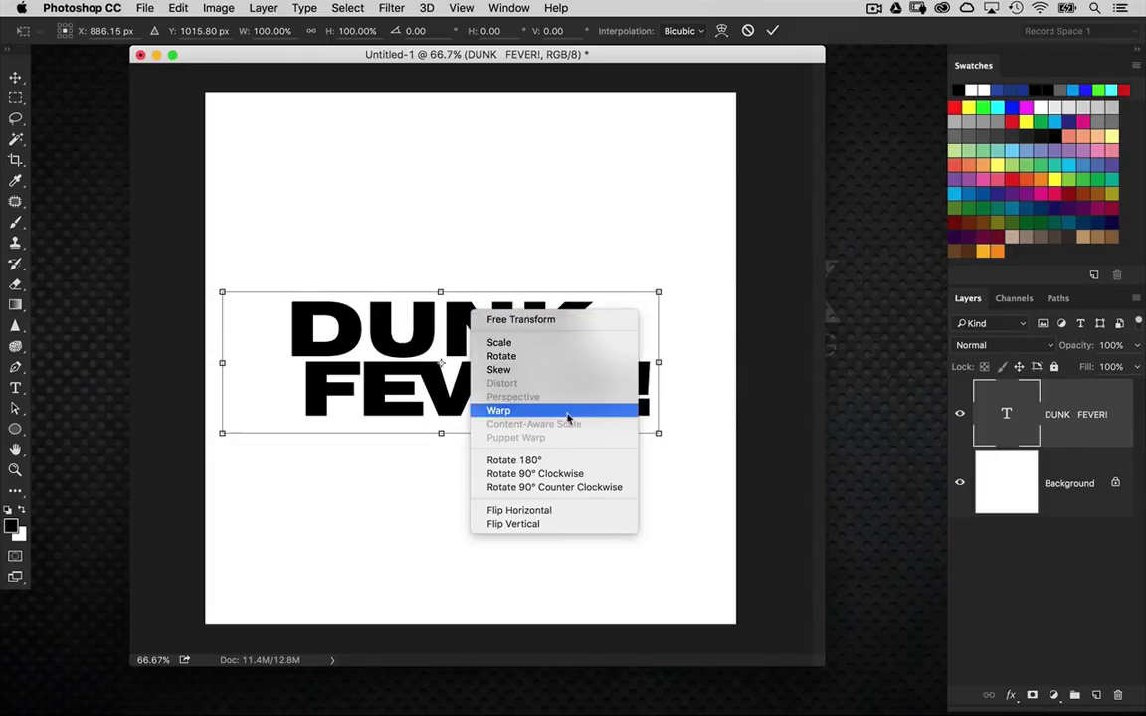
{"action": "left_click", "coordinate": [558, 376]}
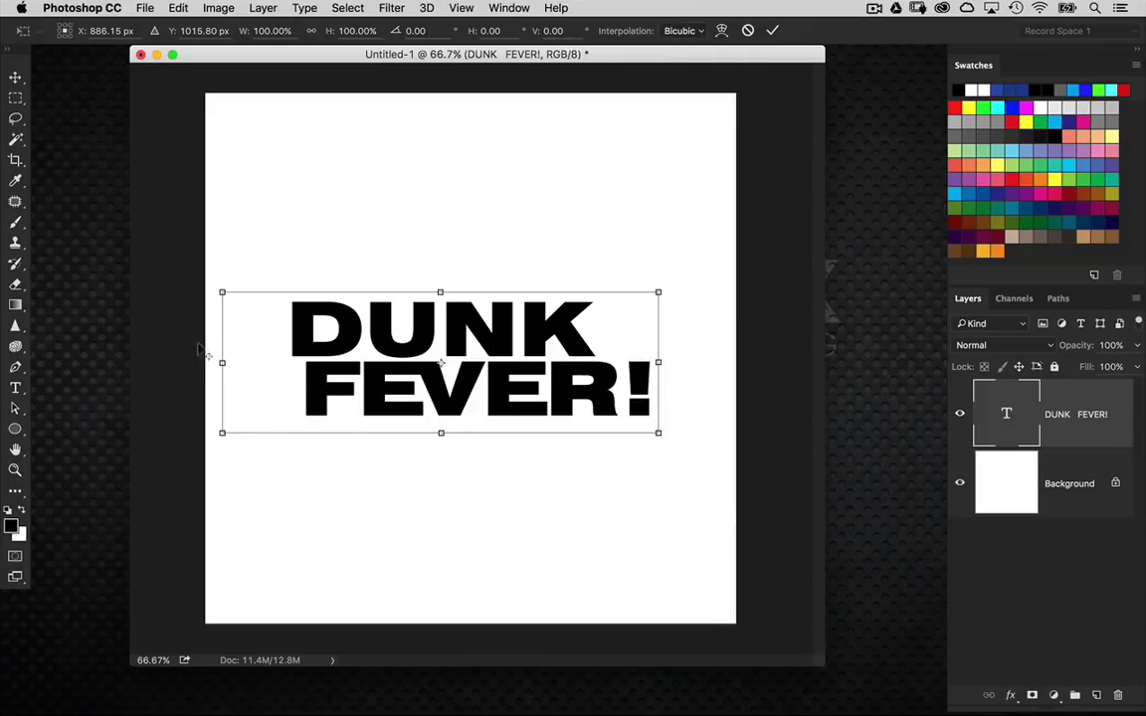
{"action": "left_click_drag", "start_coordinate": [657, 364], "coordinate": [648, 293]}
{"action": "key", "text": "super+z"}
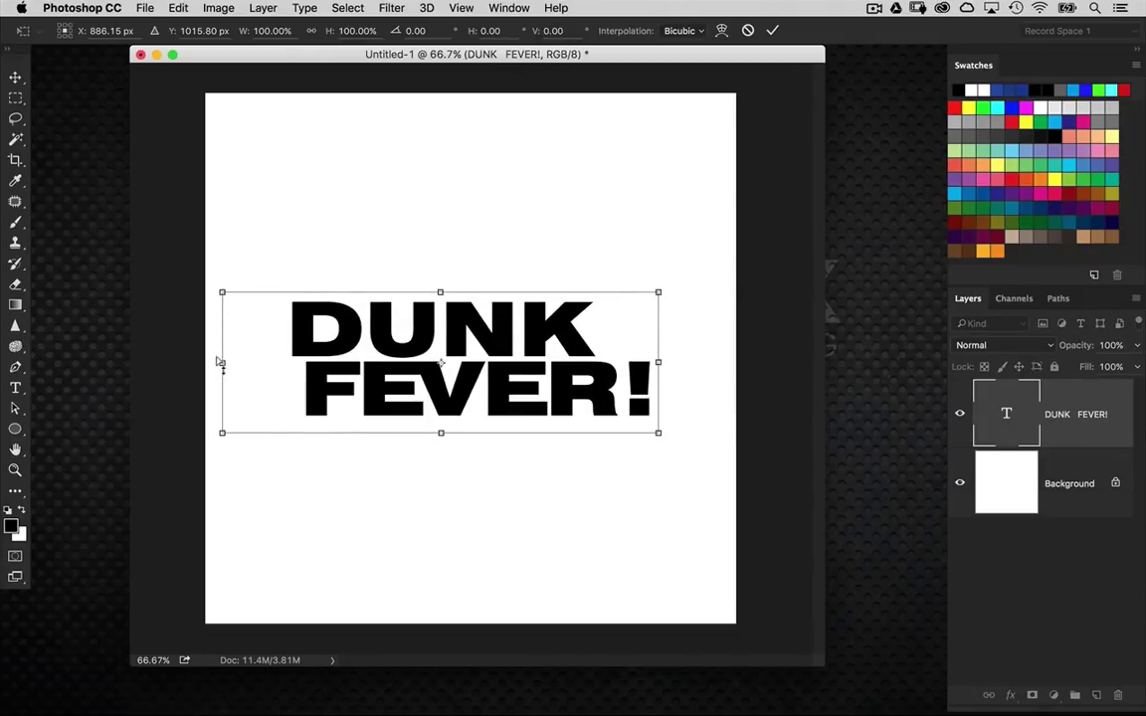
{"action": "left_click_drag", "start_coordinate": [221, 363], "coordinate": [230, 409]}
{"action": "key", "text": "super+z"}
{"action": "left_click_drag", "start_coordinate": [656, 360], "coordinate": [655, 293]}
{"action": "key", "text": "Return"}
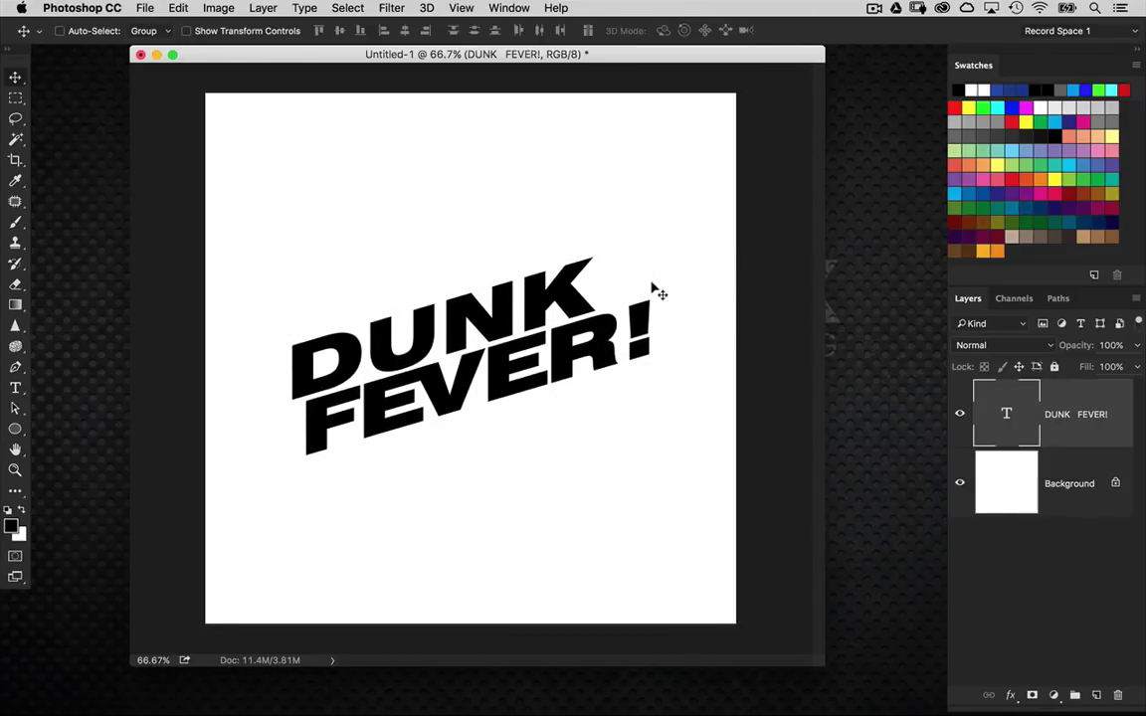
Enlarge only the exclamation mark after FEVER to 298.3 pt
{"action": "left_click", "coordinate": [17, 388]}
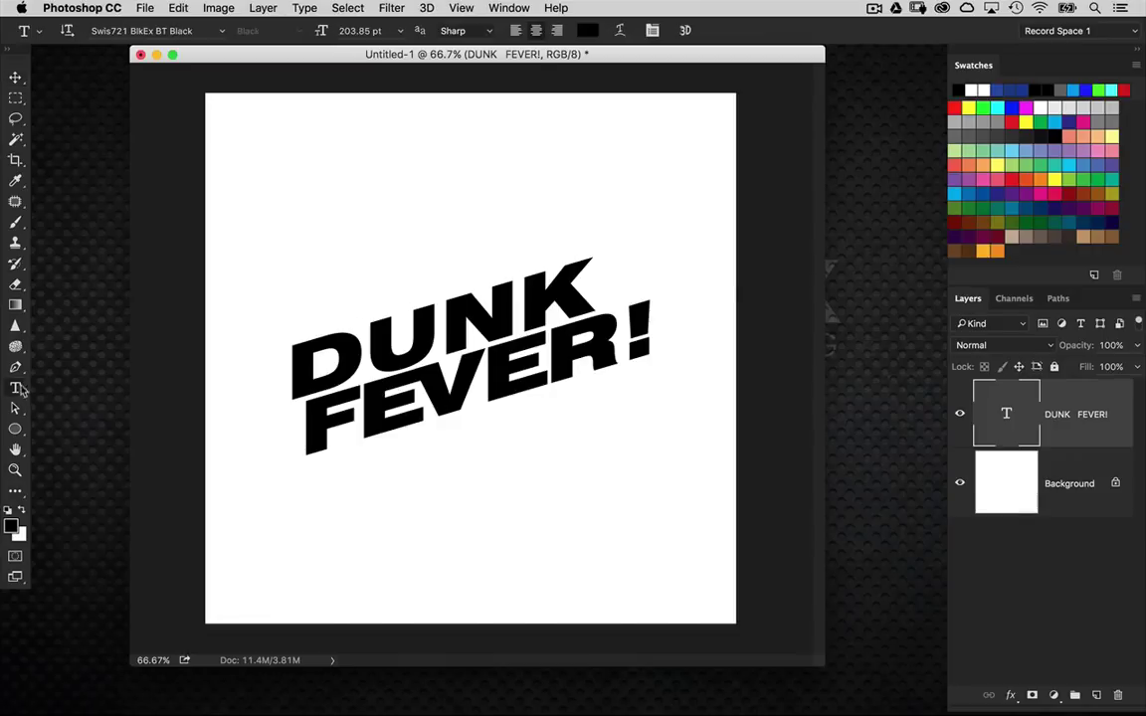
{"action": "left_click_drag", "start_coordinate": [622, 334], "coordinate": [660, 313]}
{"action": "key", "text": "alt+shift+super+period"}
{"action": "key", "text": "alt+shift+super+period"}
{"action": "key", "text": "alt+shift+super+period"}
{"action": "key", "text": "alt+shift+super+period"}
{"action": "key", "text": "alt+shift+super+period"}
{"action": "key", "text": "alt+shift+super+period"}
{"action": "key", "text": "alt+shift+super+period"}
{"action": "key", "text": "alt+shift+super+period"}
{"action": "key", "text": "alt+shift+super+period"}
{"action": "key", "text": "alt+shift+super+period"}
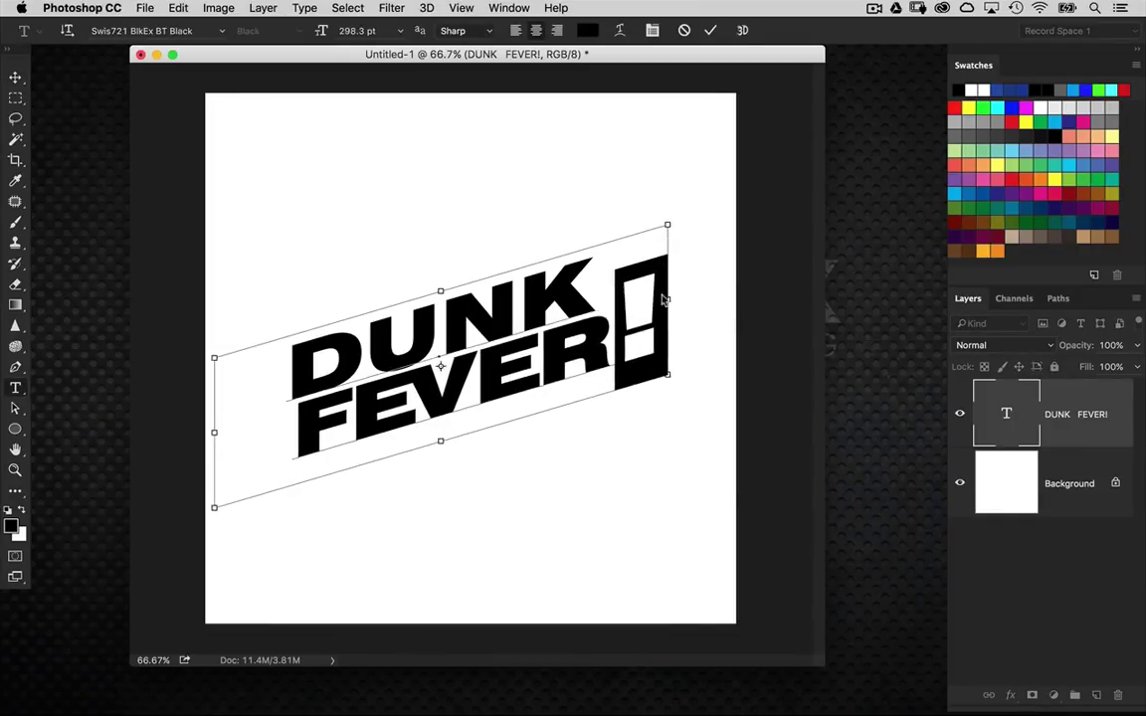
Tighten the kerning between the R of FEVER and the enlarged exclamation mark
{"action": "key", "text": "ctrl+z"}
{"action": "key", "text": "alt+Left"}
{"action": "key", "text": "alt+Left"}
{"action": "key", "text": "alt+Left"}
{"action": "key", "text": "alt+Left"}
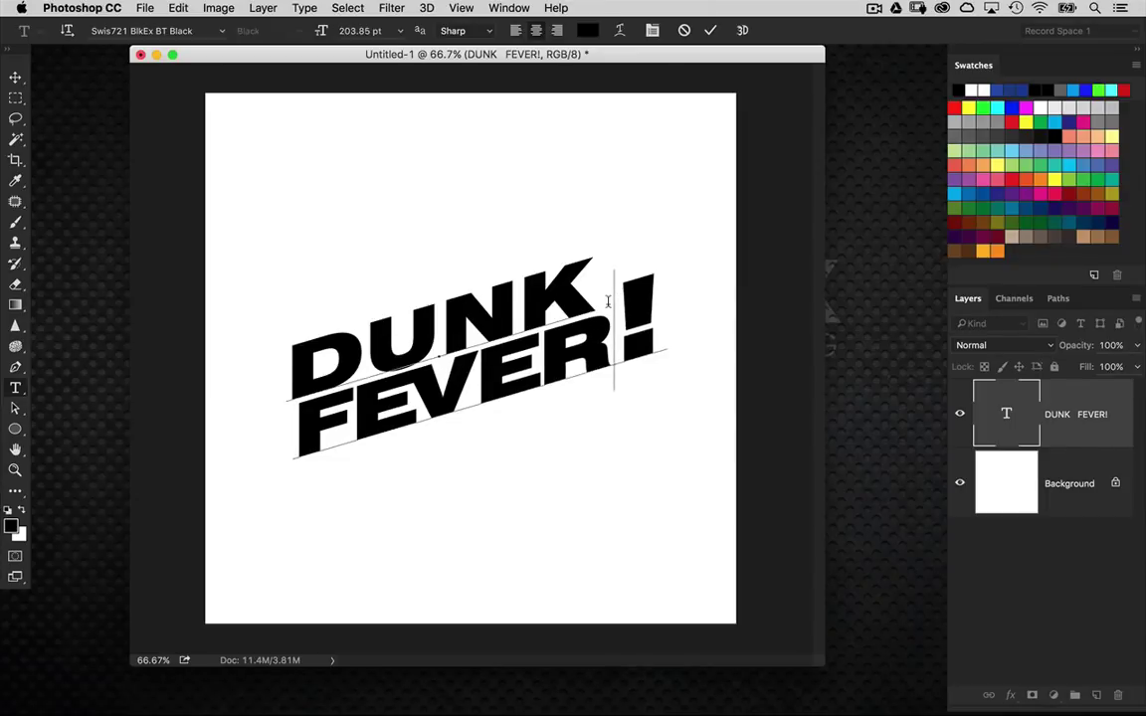
{"action": "key", "text": "alt+Left"}
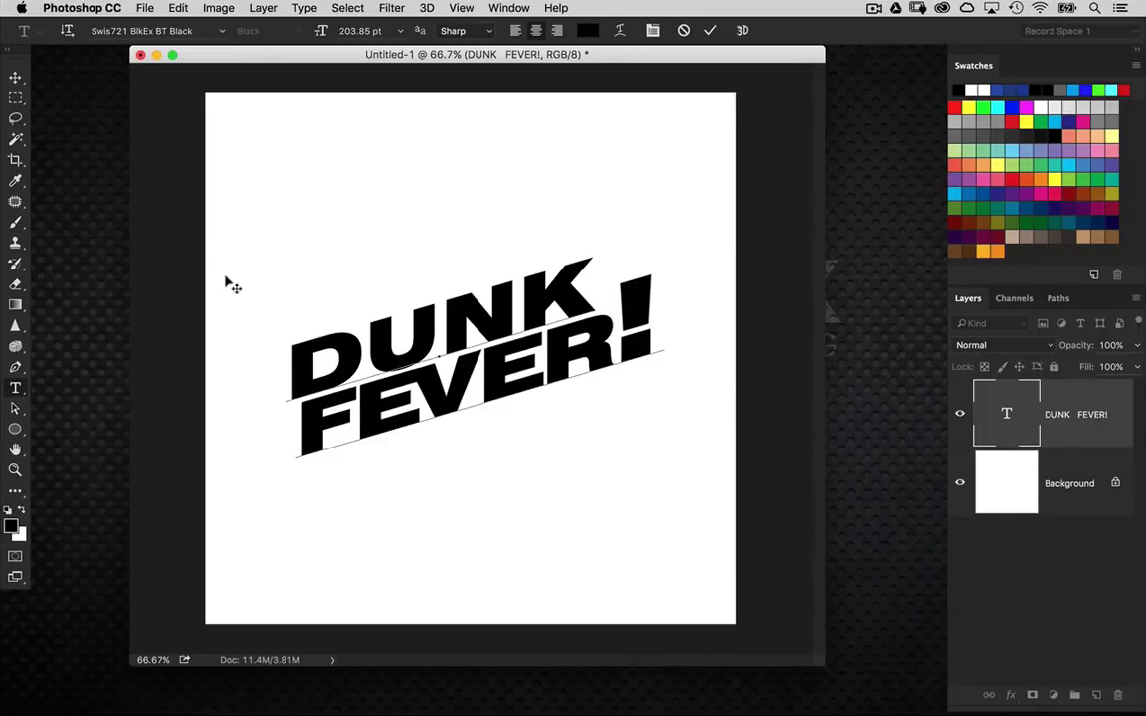
Indent the FEVER! line further with a space, and reposition the whole title near the canvas center
{"action": "left_click", "coordinate": [308, 410]}
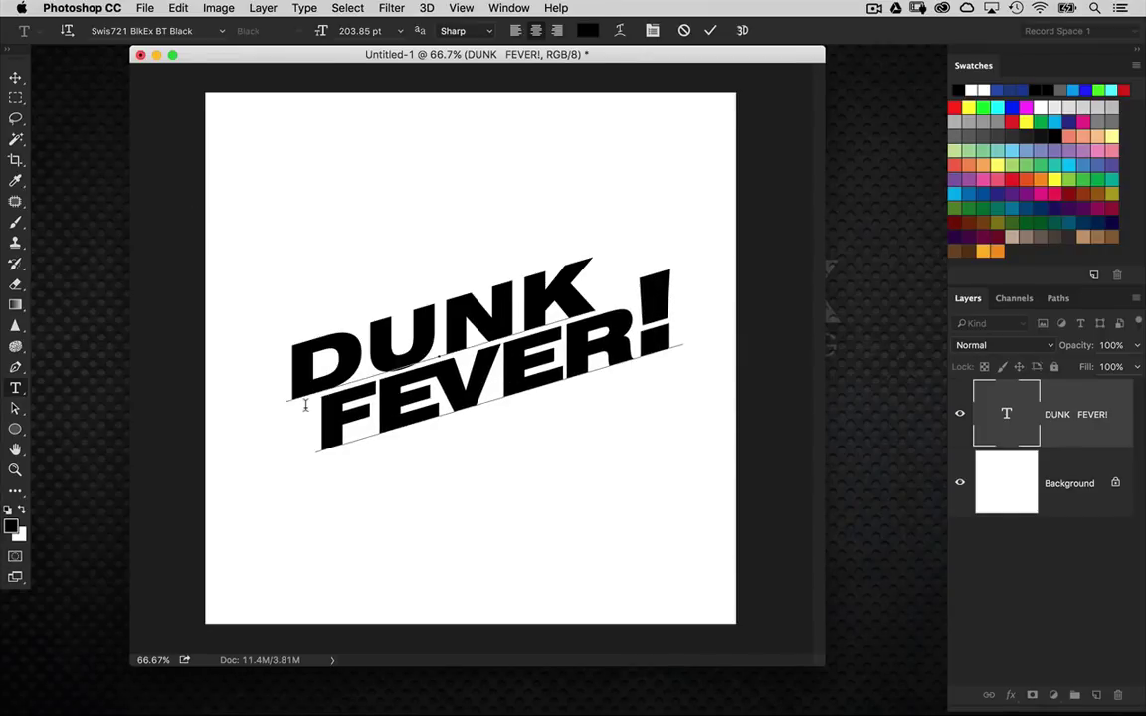
{"action": "left_click", "coordinate": [15, 76]}
{"action": "left_click_drag", "start_coordinate": [419, 287], "coordinate": [441, 325]}
{"action": "key", "text": "super+minus"}
{"action": "key", "text": "super+plus"}
{"action": "left_click_drag", "start_coordinate": [560, 55], "coordinate": [599, 73]}
{"action": "mouse_move", "coordinate": [542, 323]}
{"action": "left_mouse_down"}
{"action": "mouse_move", "coordinate": [551, 315]}
{"action": "mouse_move", "coordinate": [541, 325]}
{"action": "left_mouse_up"}
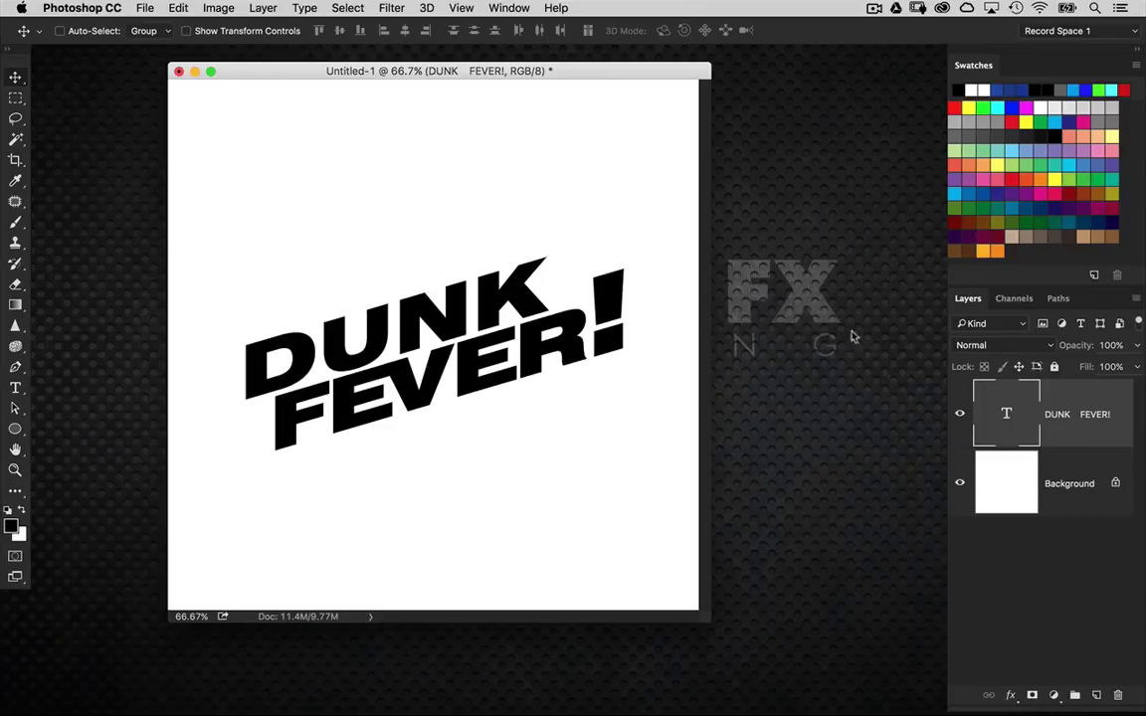
Duplicate the DUNK FEVER! text layer, hide the original, and convert the copy to a shape
{"action": "left_click", "coordinate": [960, 414]}
{"action": "key", "text": "super+comma"}
{"action": "key", "text": "super+j"}
{"action": "left_click", "coordinate": [960, 483]}
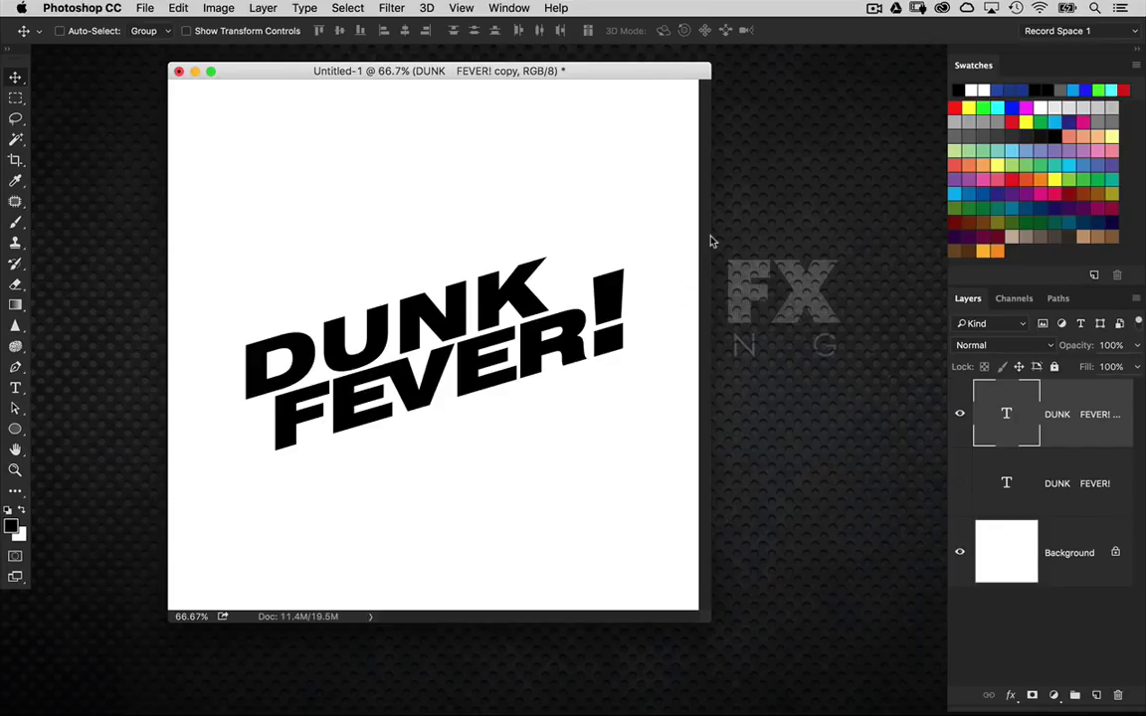
{"action": "right_click", "coordinate": [1095, 387]}
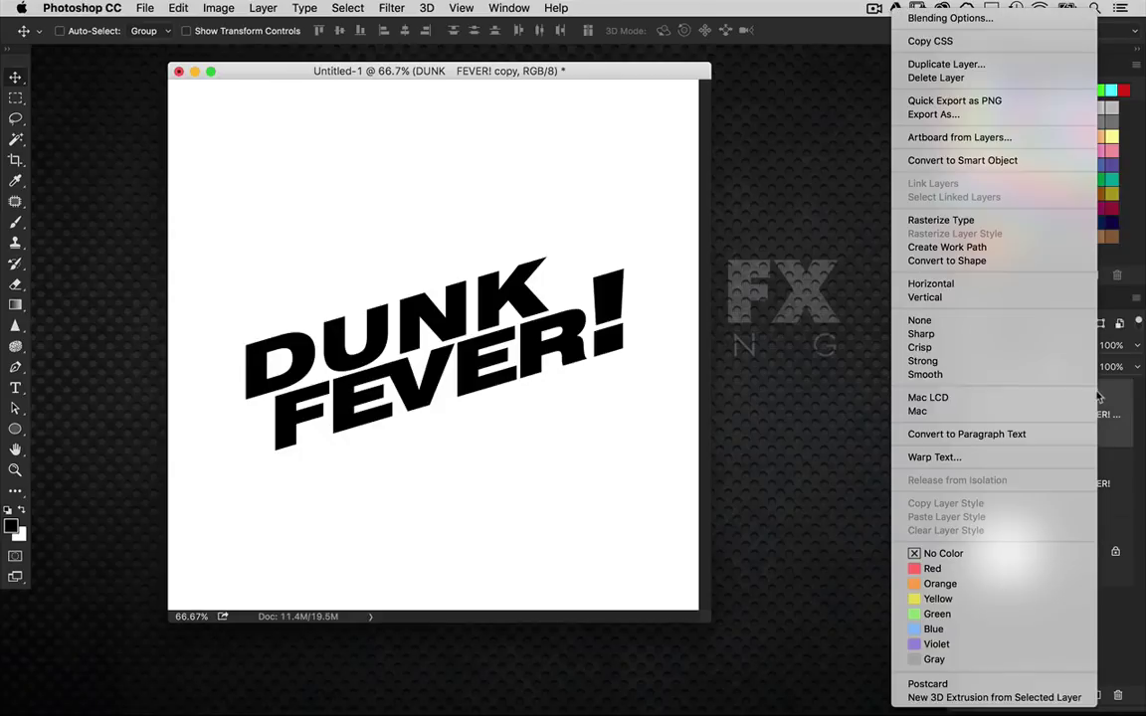
{"action": "left_click", "coordinate": [986, 261]}
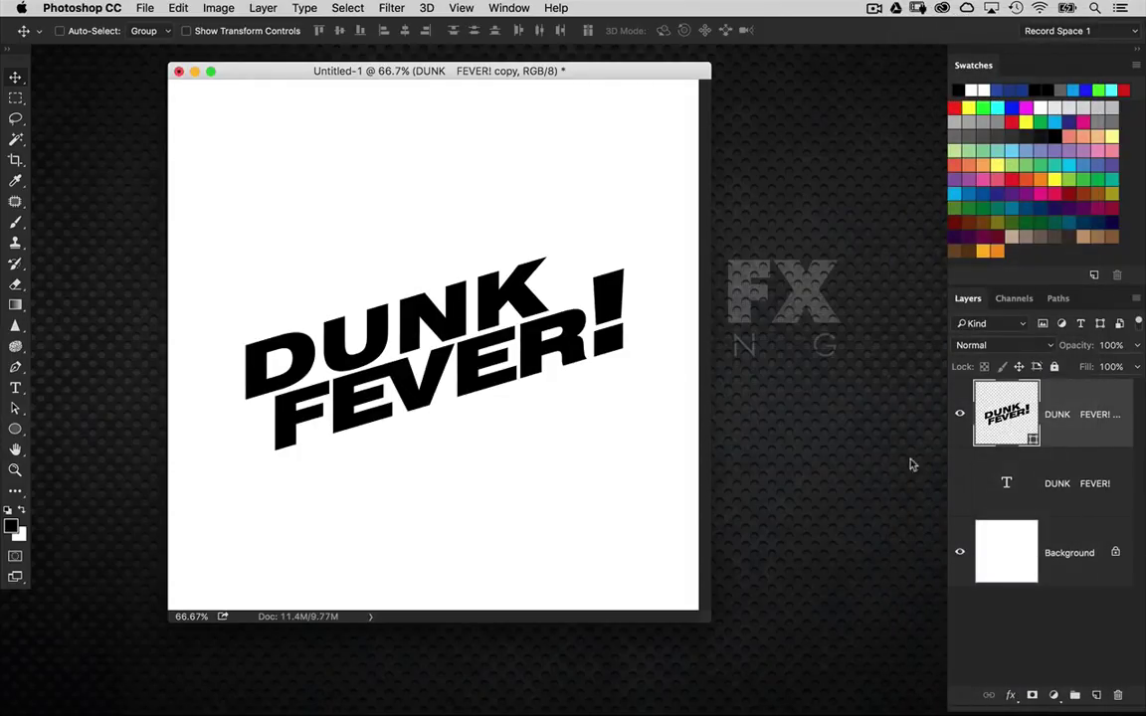
Select all letter paths of the DUNK FEVER! shape and give them a black 10 px stroke
{"action": "left_click", "coordinate": [17, 408]}
{"action": "left_click_drag", "start_coordinate": [220, 228], "coordinate": [672, 502]}
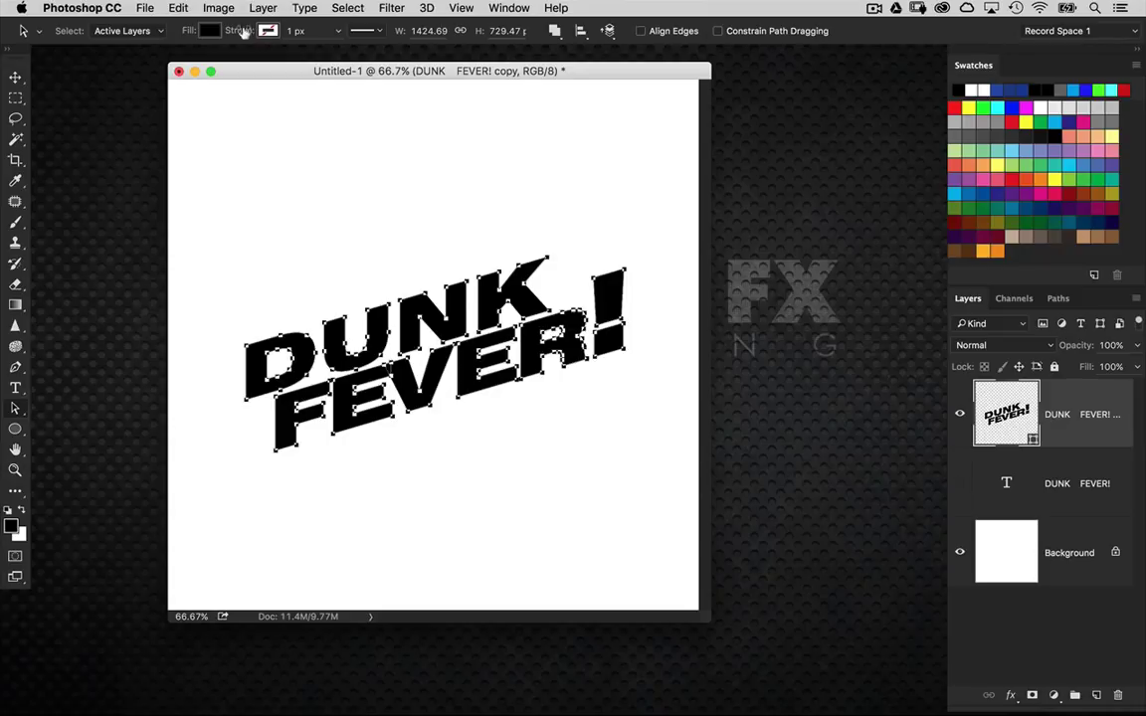
{"action": "left_click", "coordinate": [218, 29]}
{"action": "left_click", "coordinate": [229, 67]}
{"action": "left_click_drag", "start_coordinate": [307, 33], "coordinate": [270, 40]}
{"action": "type", "text": "1"}
Align the shape's stroke to the outside and give it round caps and round corners
{"action": "left_click", "coordinate": [365, 31]}
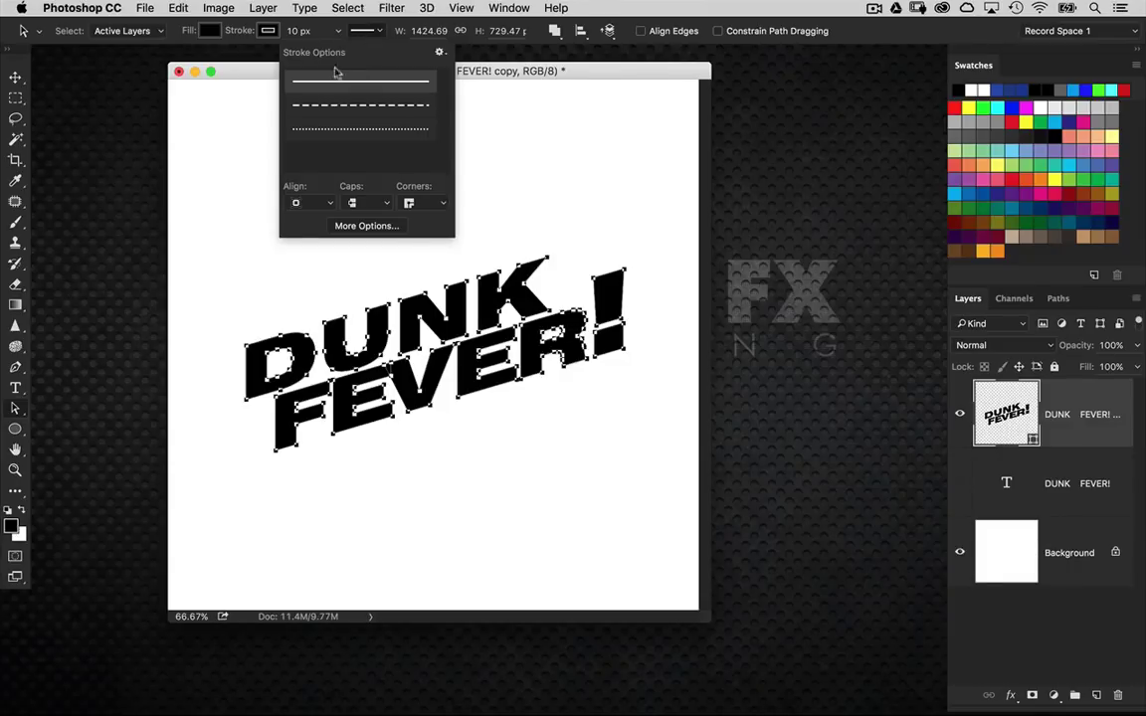
{"action": "left_click", "coordinate": [309, 204]}
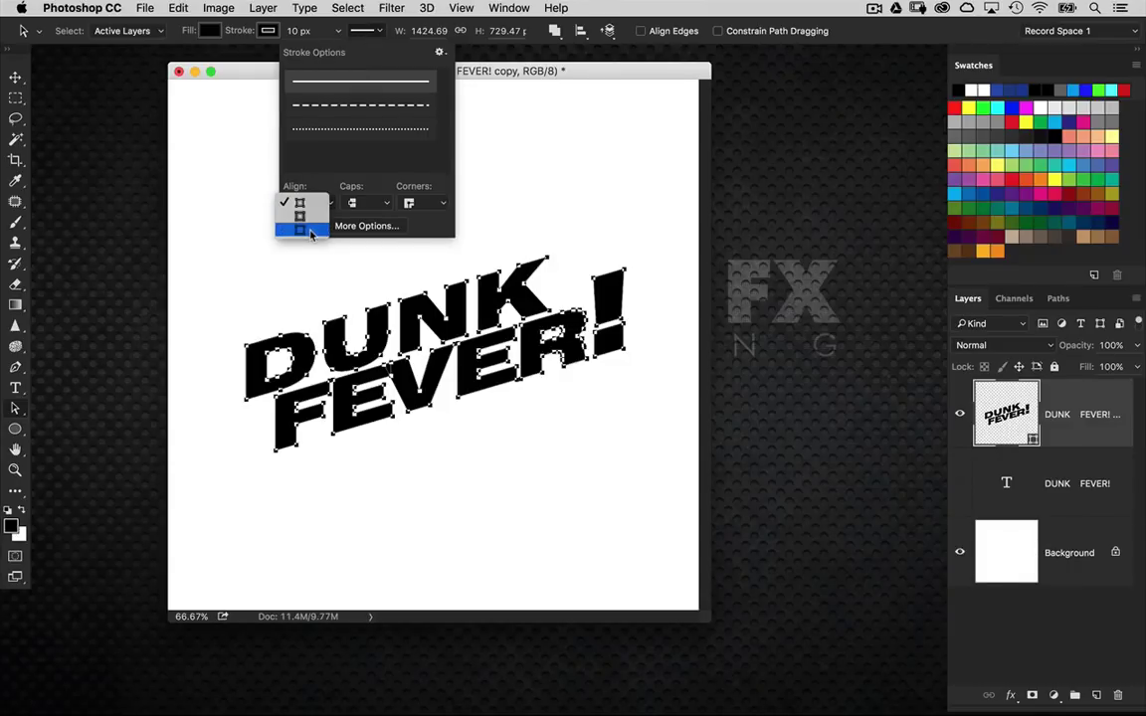
{"action": "left_click", "coordinate": [311, 231]}
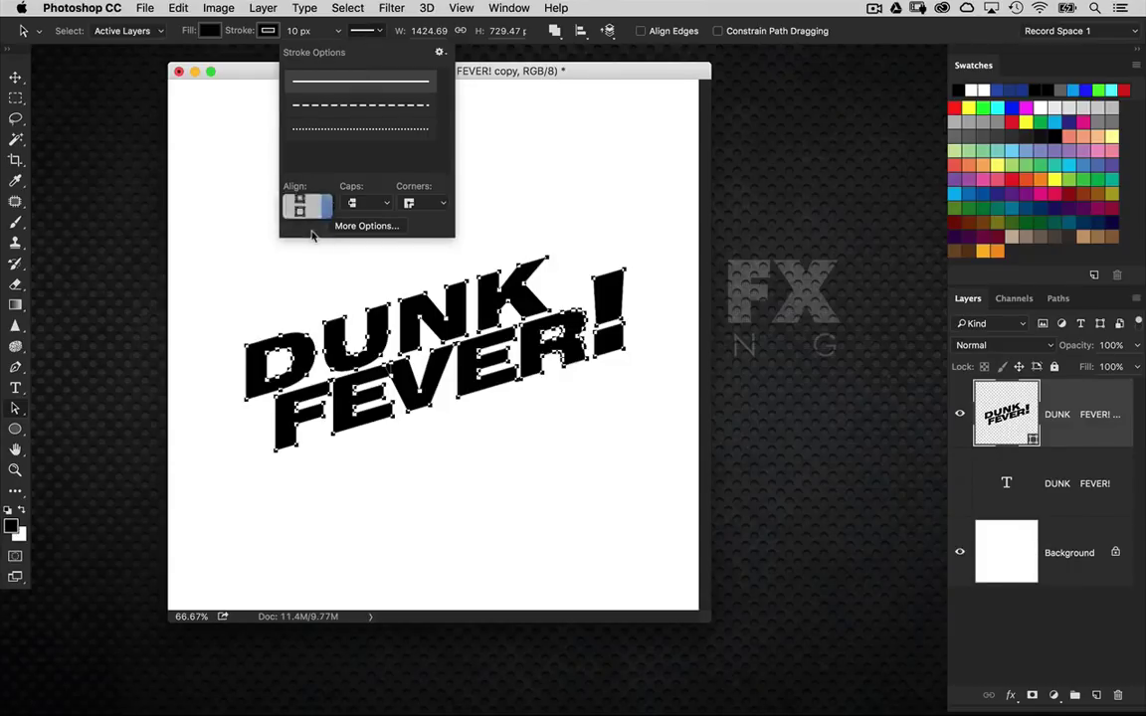
{"action": "left_click", "coordinate": [360, 205]}
{"action": "left_click", "coordinate": [366, 218]}
{"action": "left_click", "coordinate": [425, 204]}
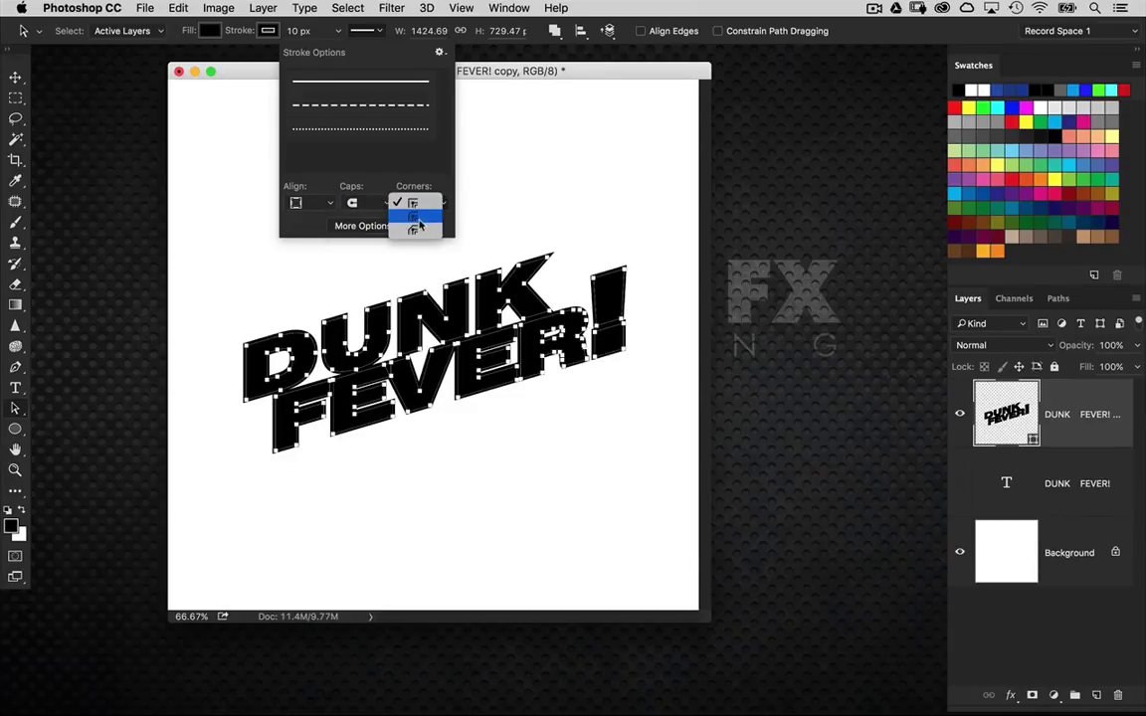
{"action": "left_click", "coordinate": [436, 227]}
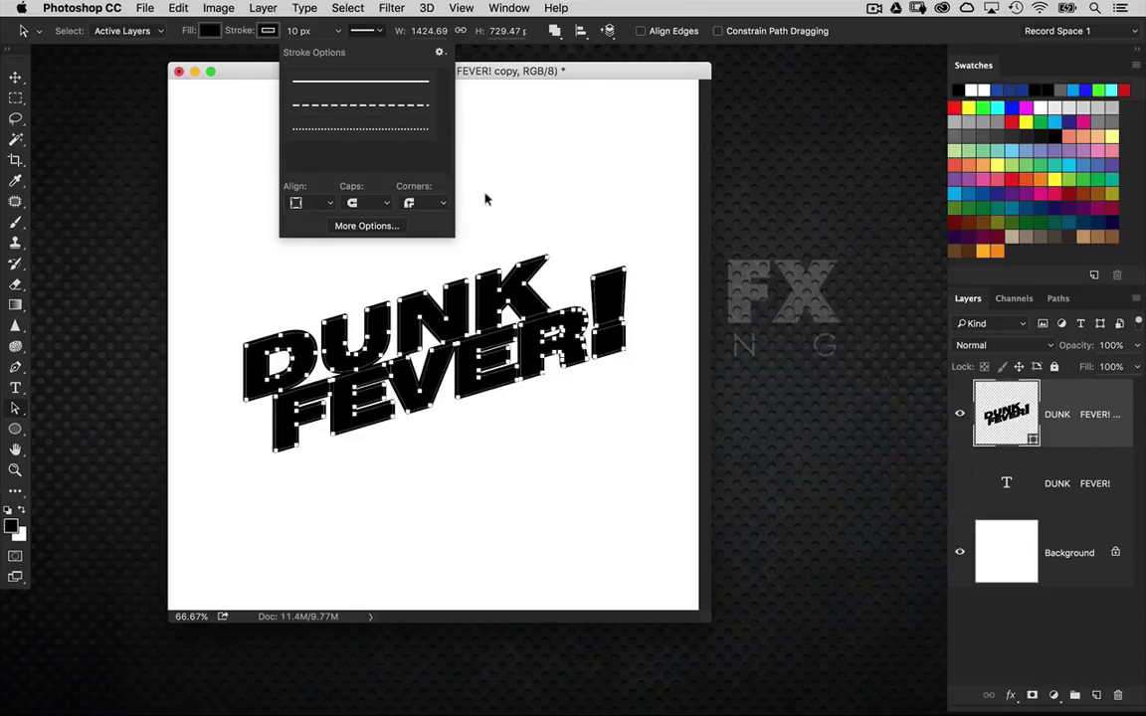
{"action": "left_click", "coordinate": [341, 34]}
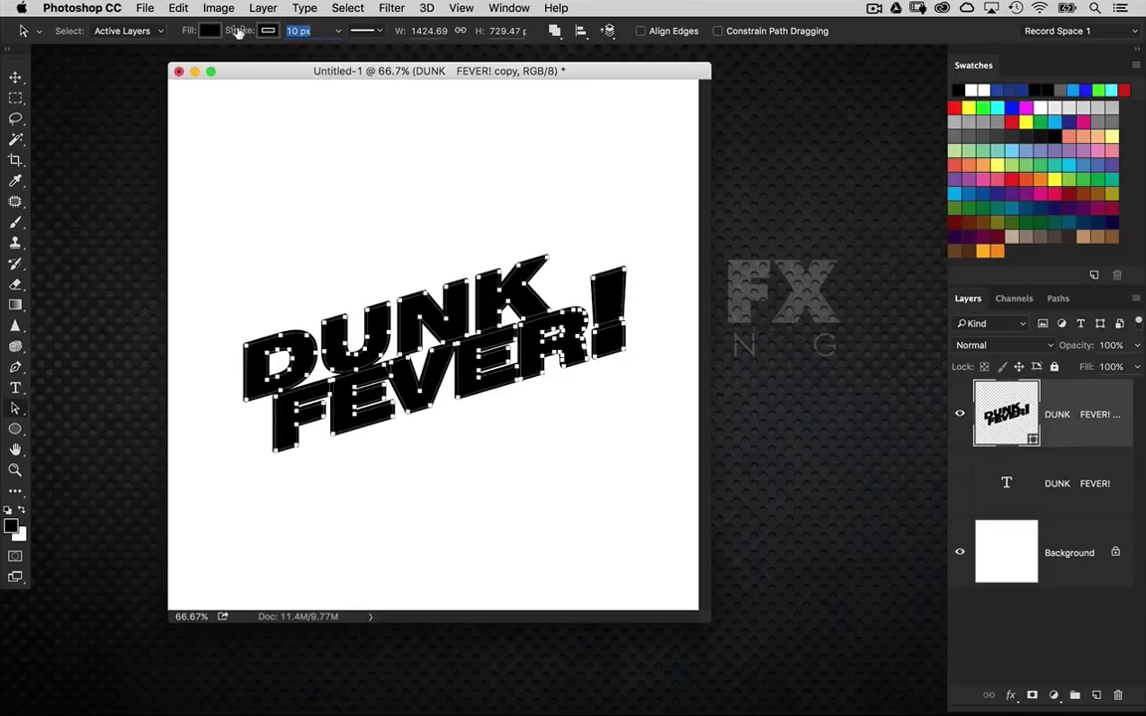
Try a 30 px stroke on the DUNK FEVER! letter paths, and widen it to 35 px on all of them
{"action": "type", "text": "3"}
{"action": "key", "text": "Return"}
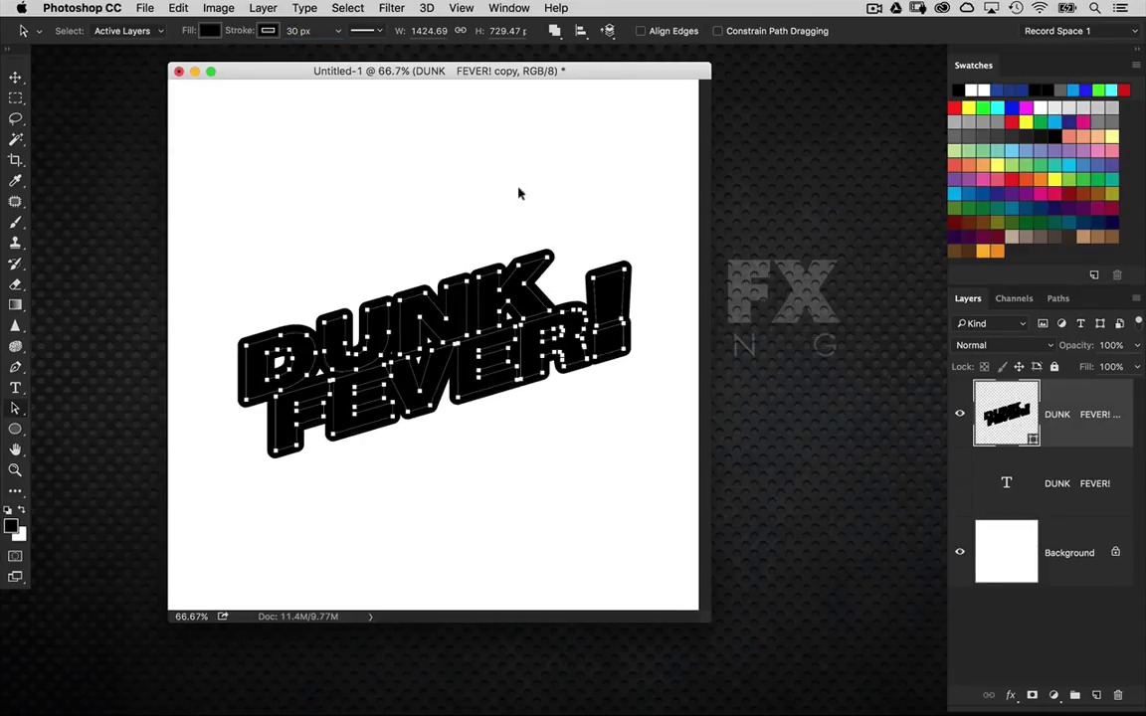
{"action": "left_click", "coordinate": [564, 189]}
{"action": "left_click_drag", "start_coordinate": [662, 198], "coordinate": [231, 500]}
{"action": "left_click_drag", "start_coordinate": [313, 31], "coordinate": [183, 52]}
{"action": "type", "text": "35"}
{"action": "key", "text": "Return"}
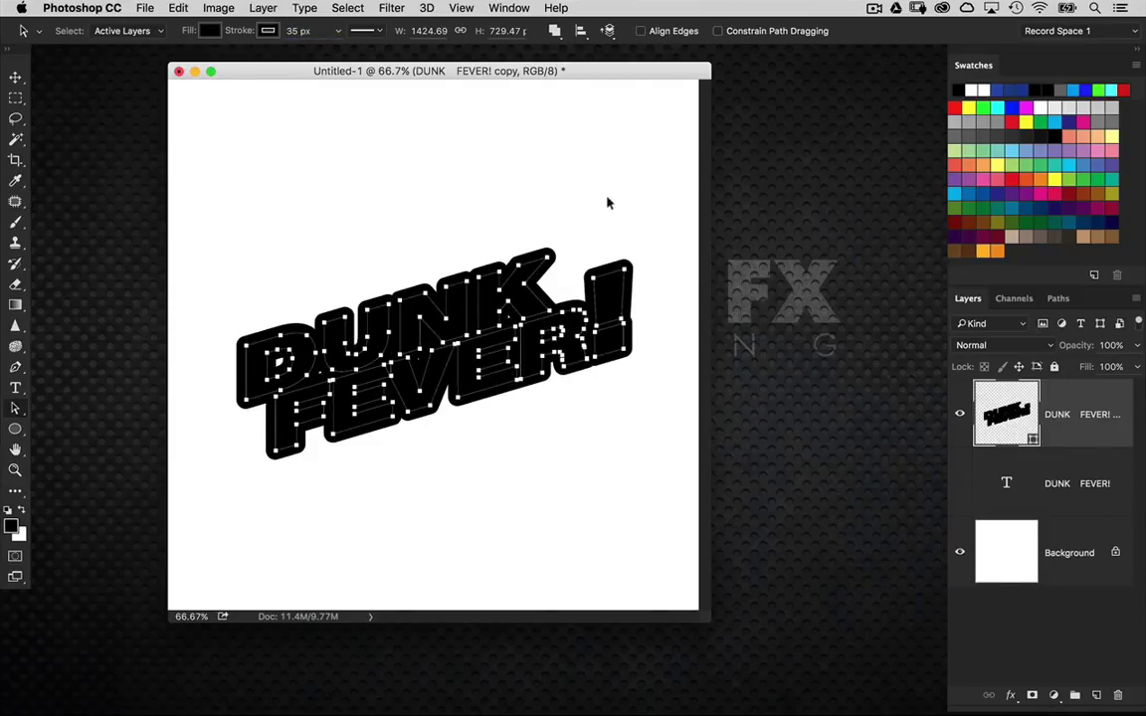
{"action": "left_click", "coordinate": [628, 216]}
Cover the gap inside the D with an ellipse about 198 × 166 px, combined with the DUNK FEVER! shape
{"action": "key", "text": "super+plus"}
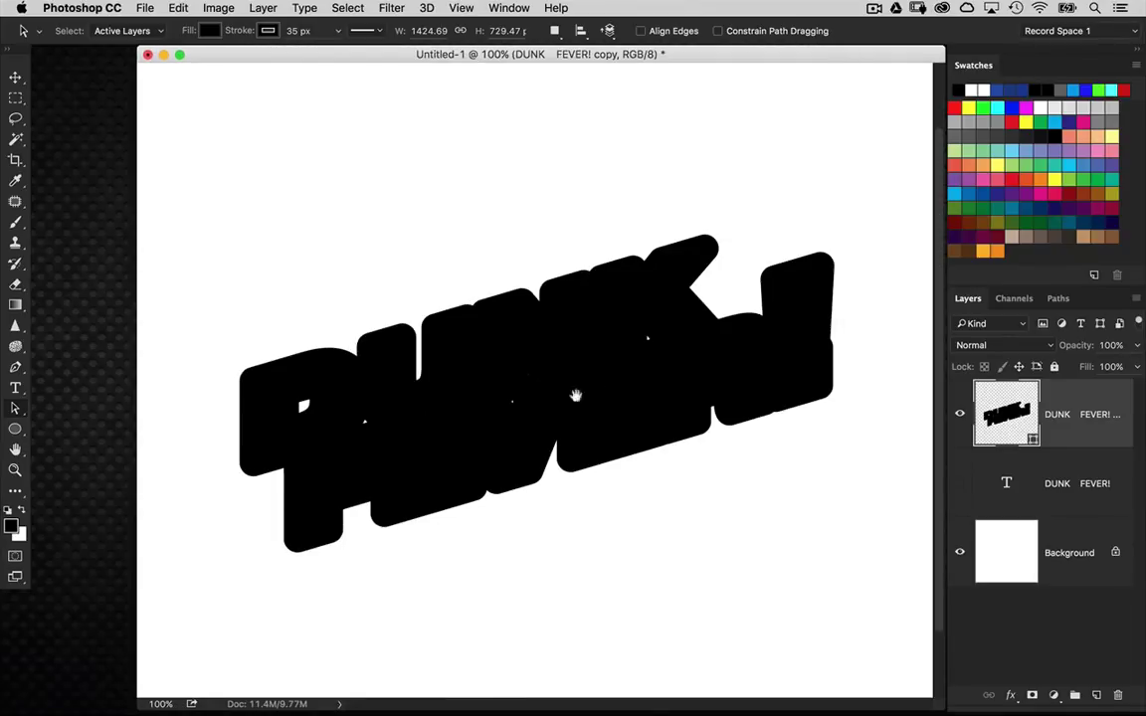
{"action": "scroll", "coordinate": [594, 384], "scroll_direction": "down", "scroll_amount": 2}
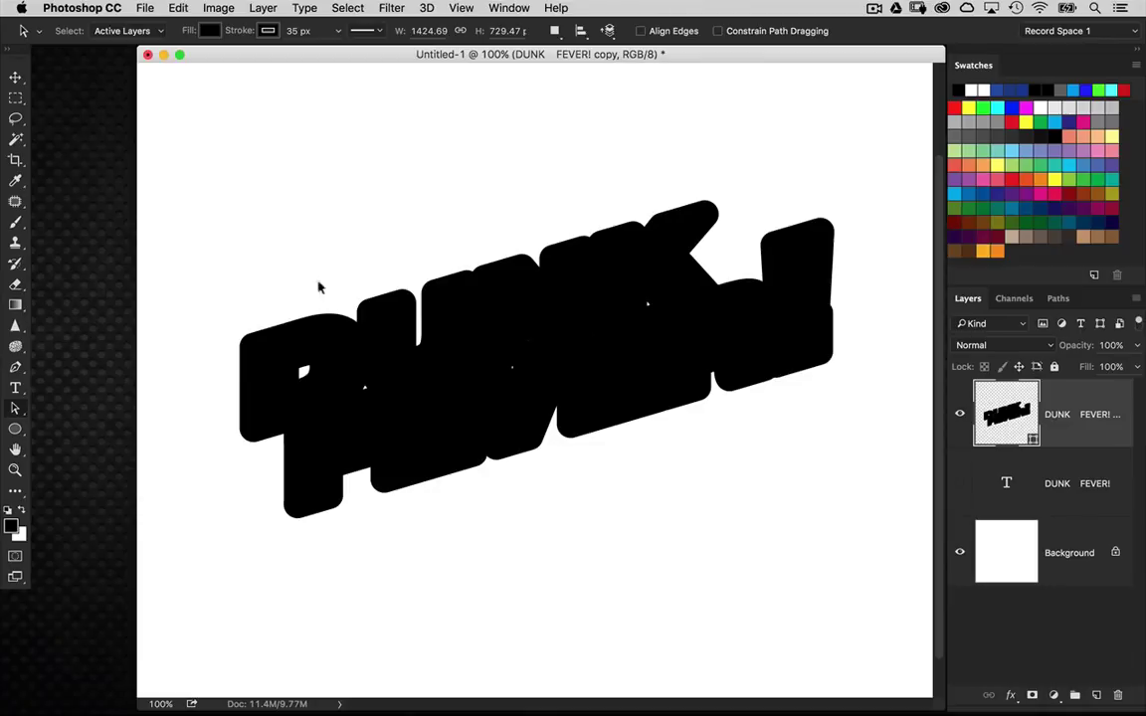
{"action": "left_click_drag", "start_coordinate": [734, 151], "coordinate": [269, 485]}
{"action": "left_click", "coordinate": [15, 428]}
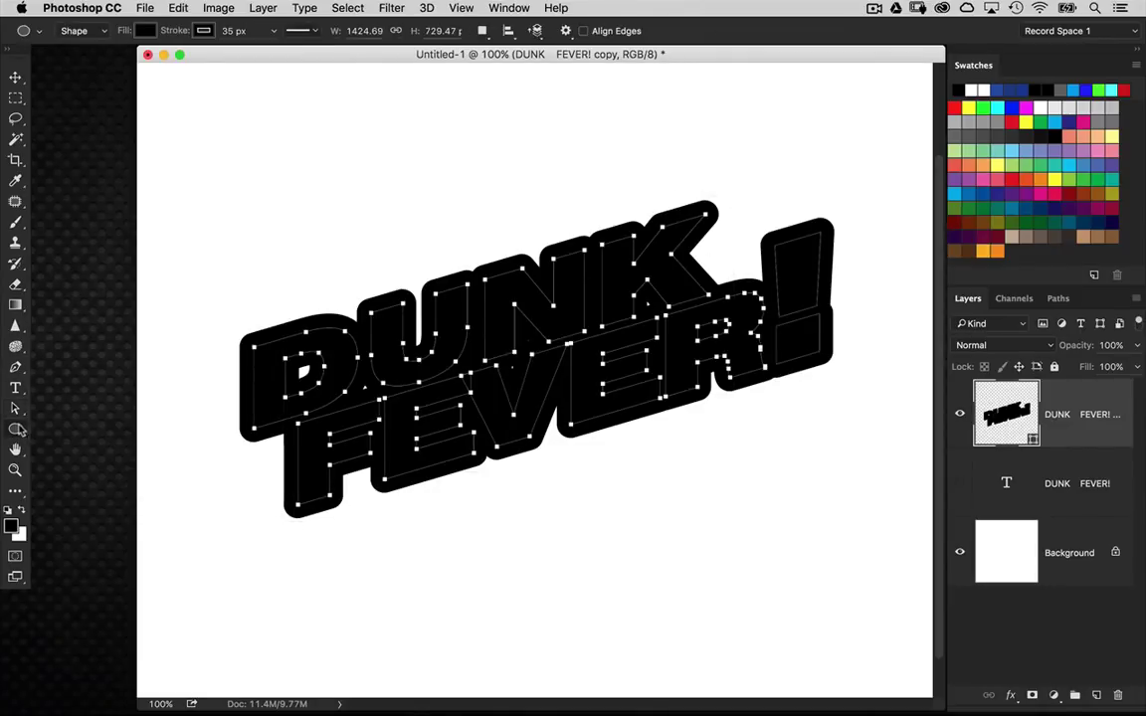
{"action": "left_click", "coordinate": [85, 458]}
{"action": "left_click", "coordinate": [15, 429]}
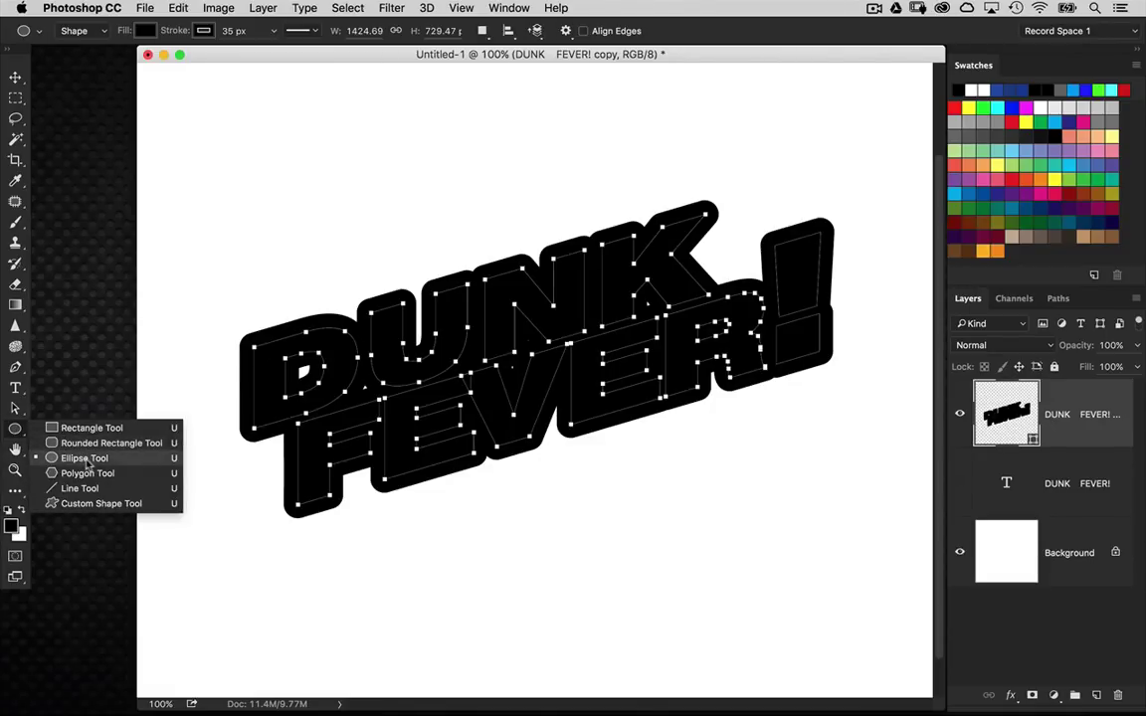
{"action": "left_click", "coordinate": [127, 459]}
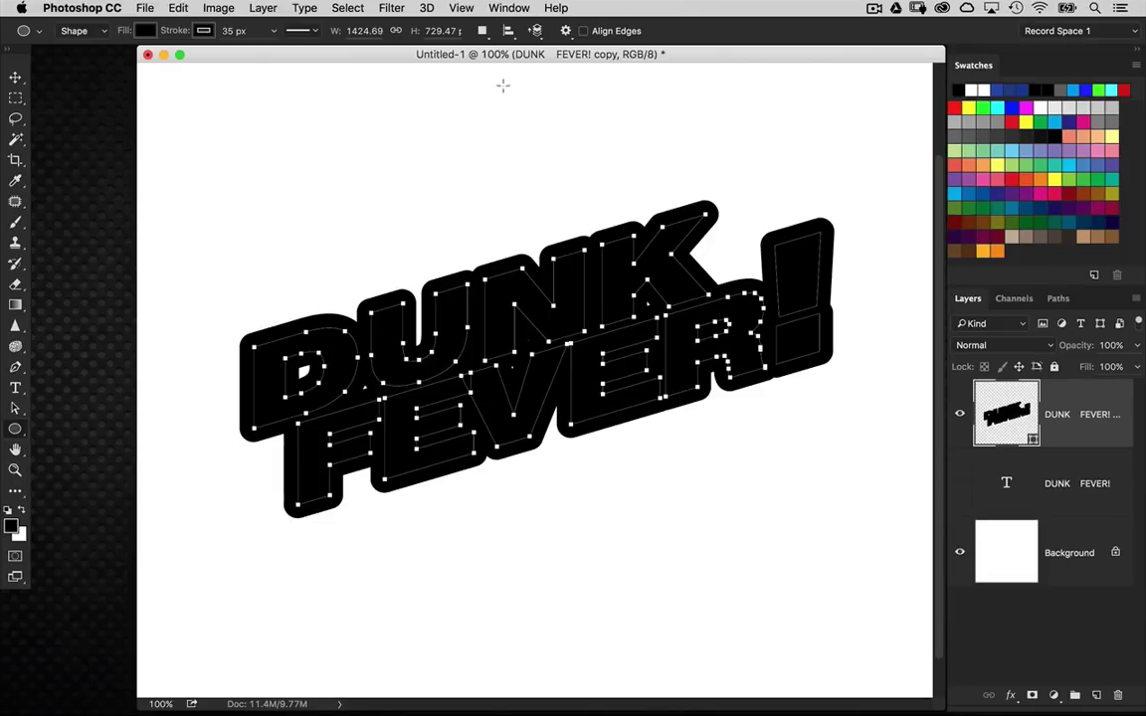
{"action": "left_click", "coordinate": [482, 31]}
{"action": "left_click", "coordinate": [563, 66]}
{"action": "left_click_drag", "start_coordinate": [270, 343], "coordinate": [351, 412]}
{"action": "left_click_drag", "start_coordinate": [475, 237], "coordinate": [619, 564]}
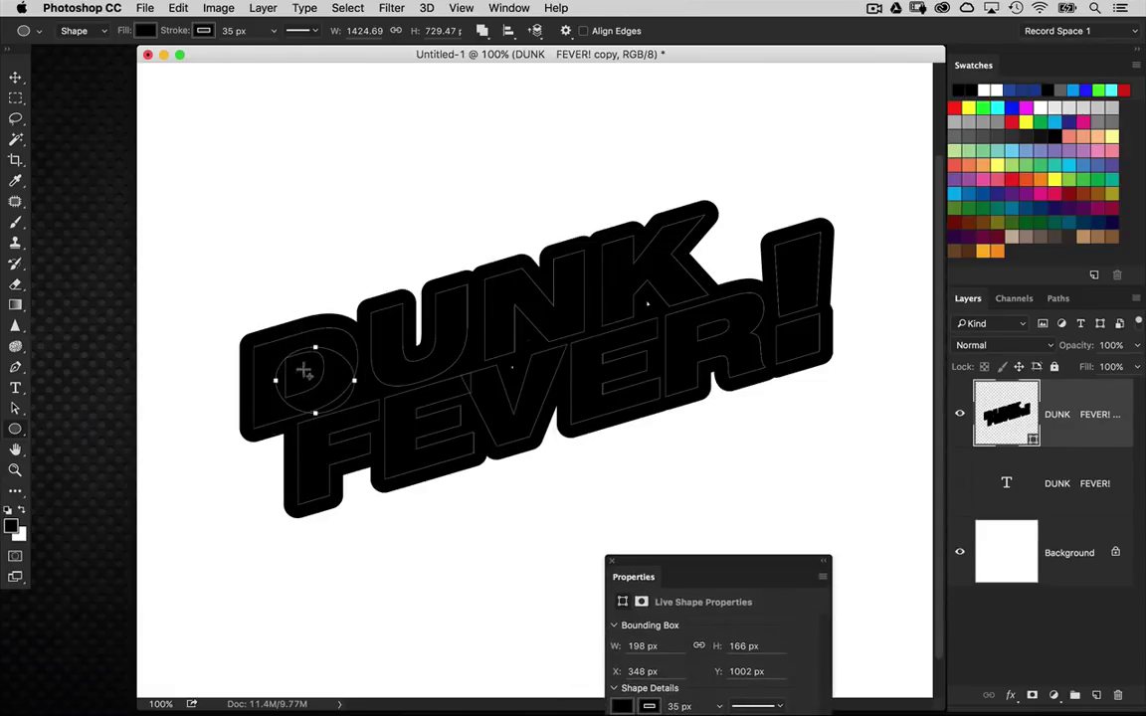
Fill the remaining gaps above the V and beneath the K with two more combined ellipses, the second about 207 × 218 px
{"action": "left_click_drag", "start_coordinate": [549, 330], "coordinate": [477, 412]}
{"action": "left_click_drag", "start_coordinate": [605, 270], "coordinate": [685, 359]}
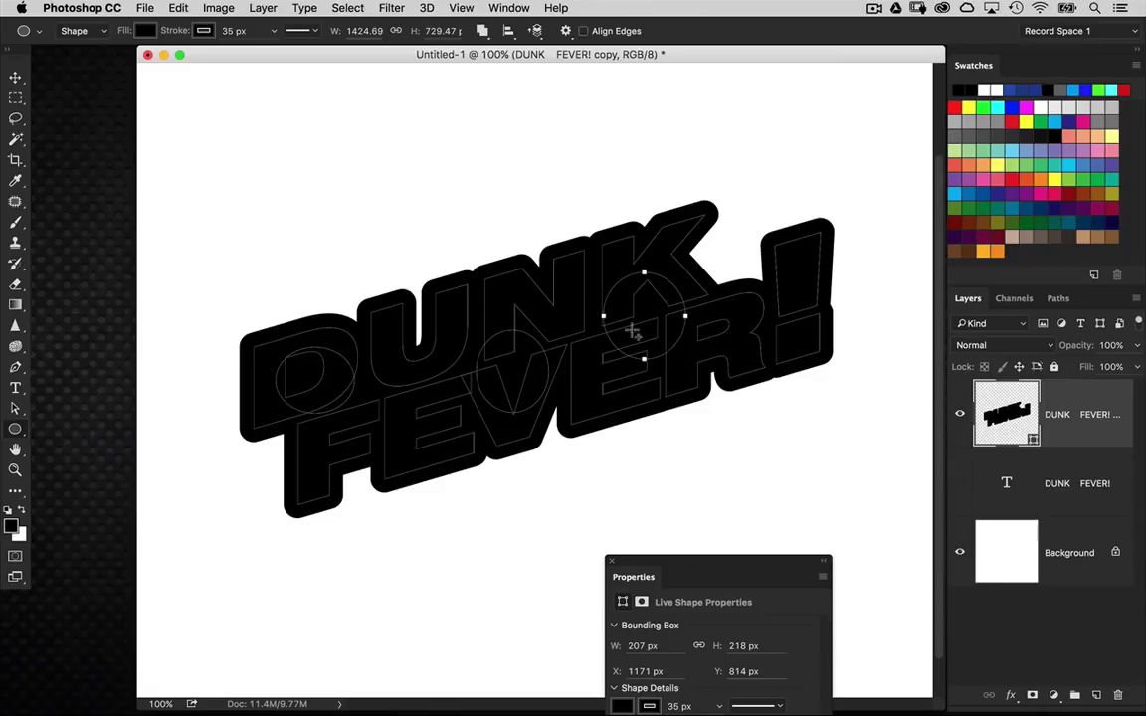
{"action": "left_click", "coordinate": [15, 408]}
{"action": "left_click", "coordinate": [587, 212]}
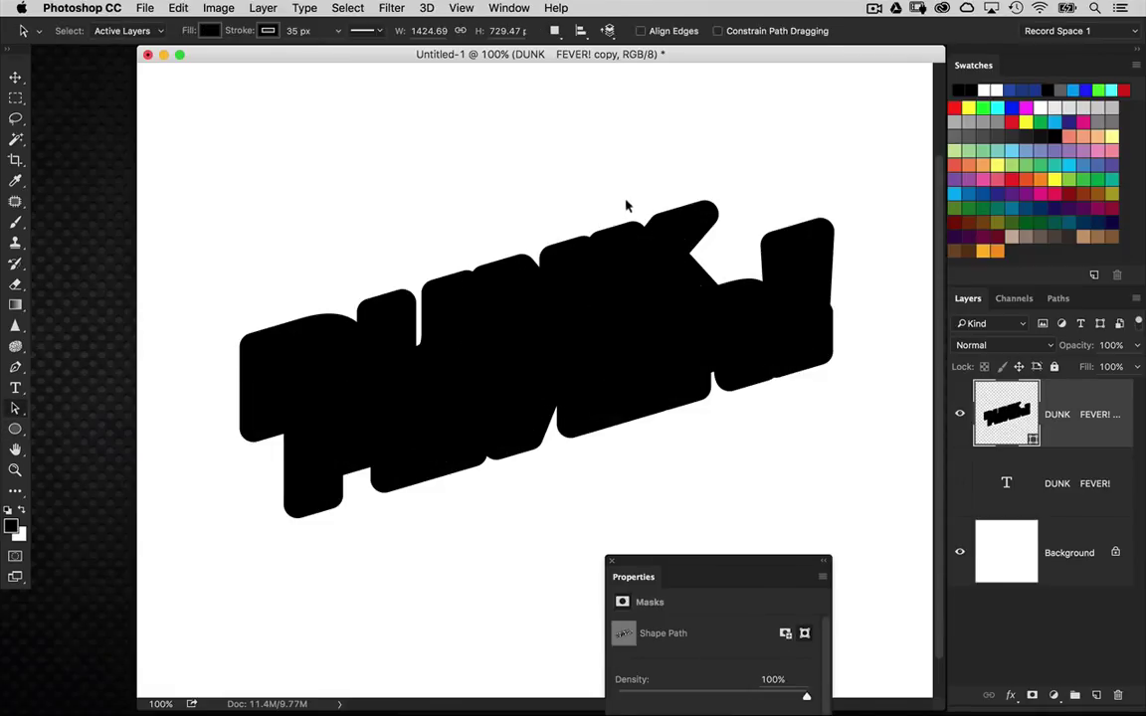
Place the DUNK FEVER! text layer above the black outline shape, make it visible and color it white
{"action": "left_click_drag", "start_coordinate": [1012, 468], "coordinate": [982, 409]}
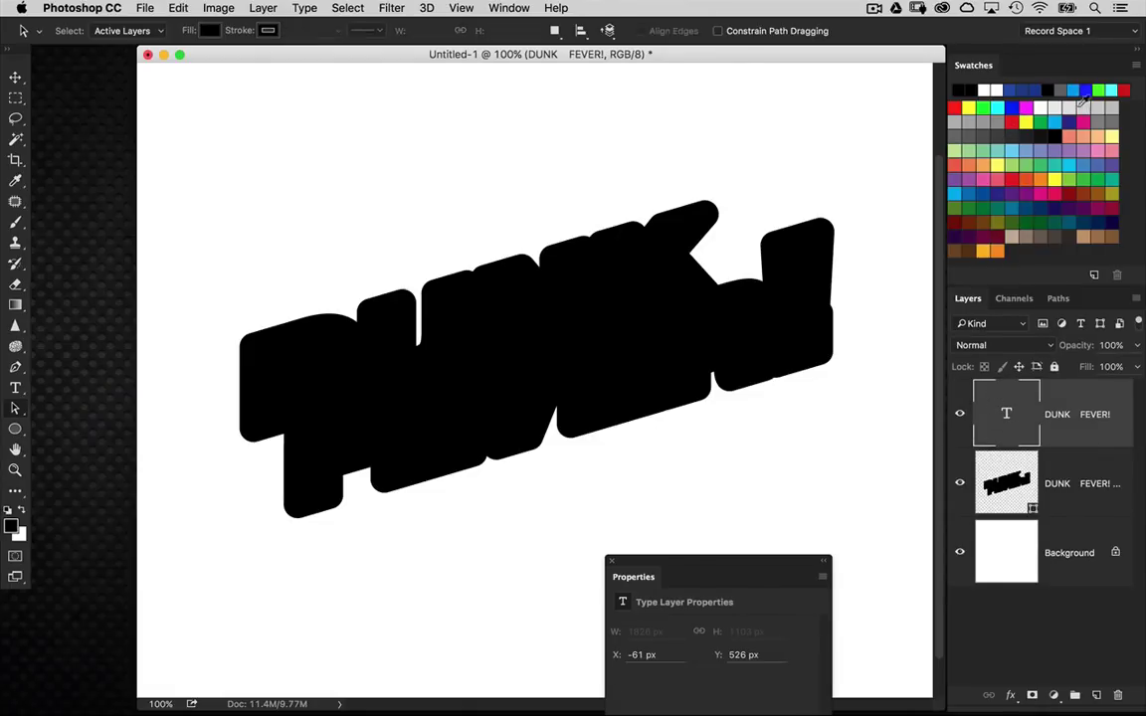
{"action": "left_click", "coordinate": [1039, 106]}
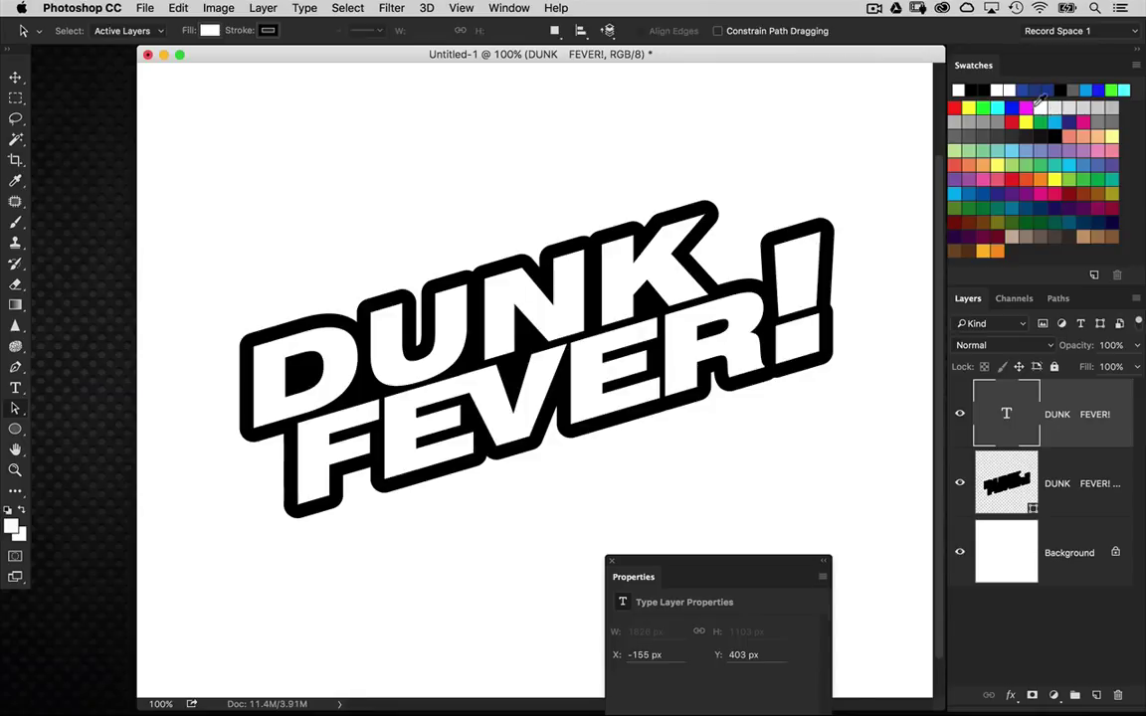
{"action": "key", "text": "super+minus"}
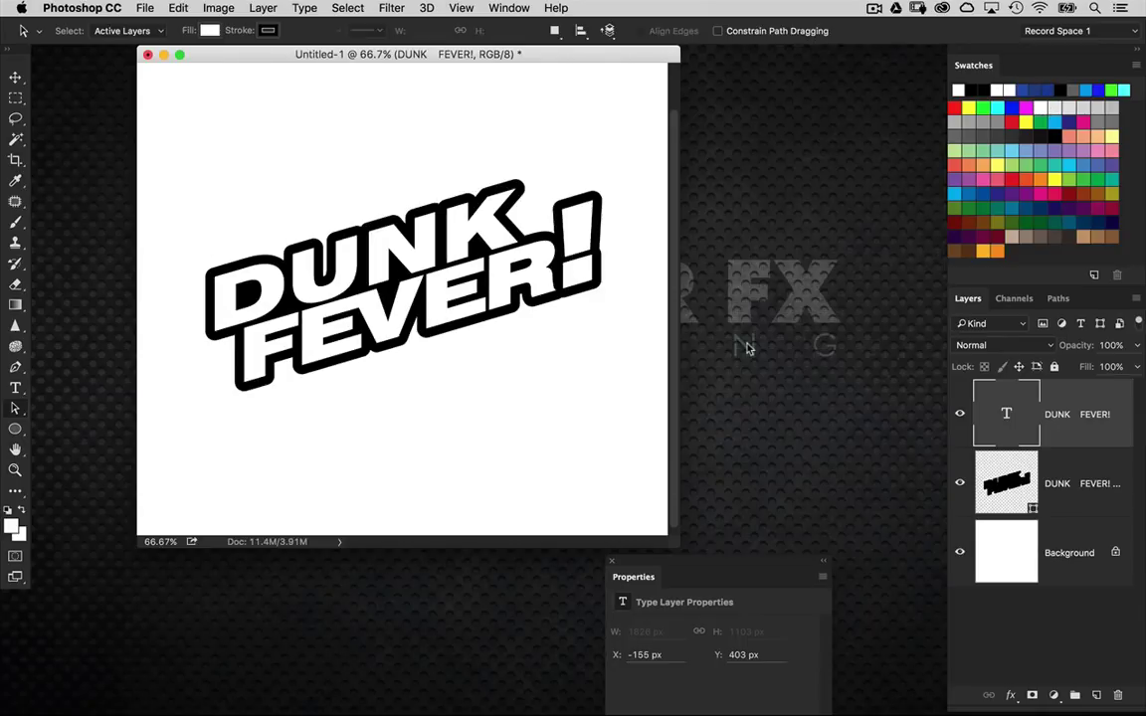
Float and enlarge the layer list, and compare the title with the white text layer hidden and shown
{"action": "left_click_drag", "start_coordinate": [969, 301], "coordinate": [730, 145]}
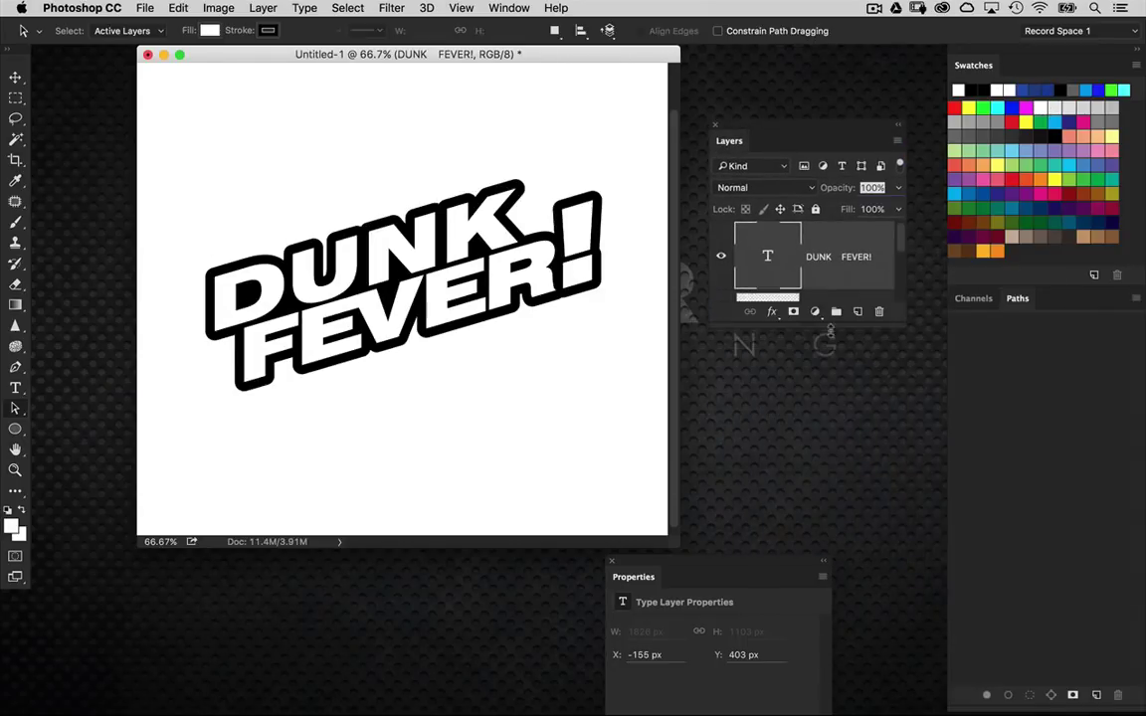
{"action": "left_click_drag", "start_coordinate": [896, 336], "coordinate": [900, 509]}
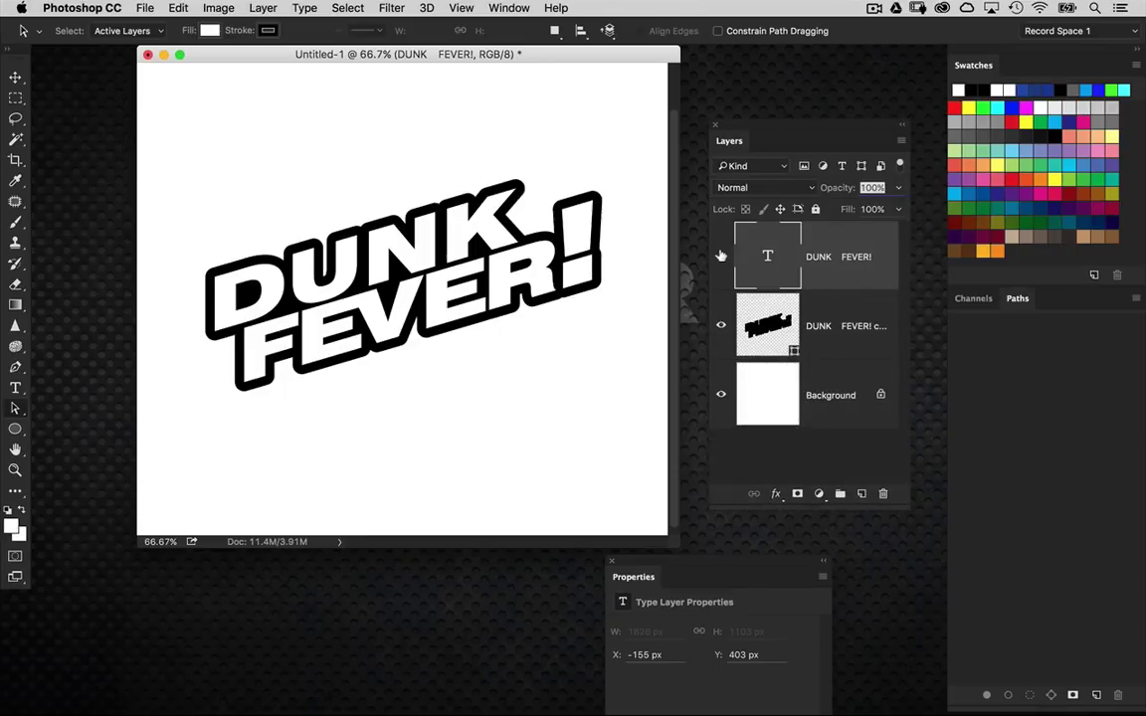
{"action": "left_click", "coordinate": [721, 256]}
{"action": "left_click", "coordinate": [721, 257]}
{"action": "left_click", "coordinate": [721, 257]}
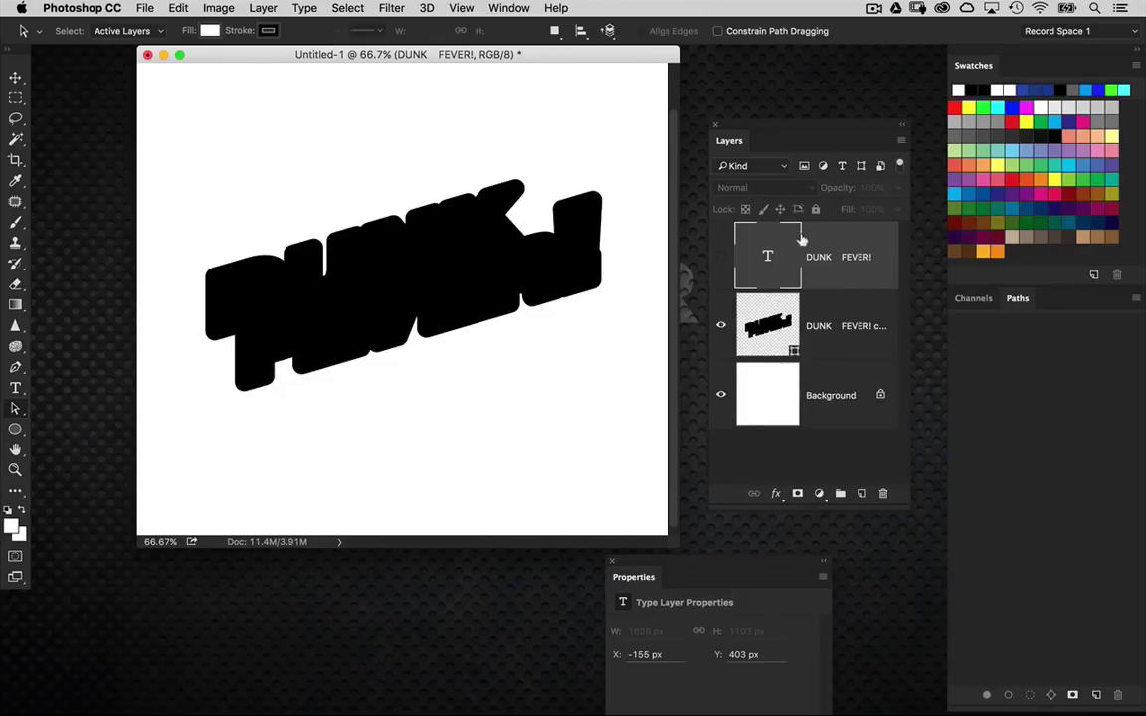
{"action": "left_click", "coordinate": [722, 256]}
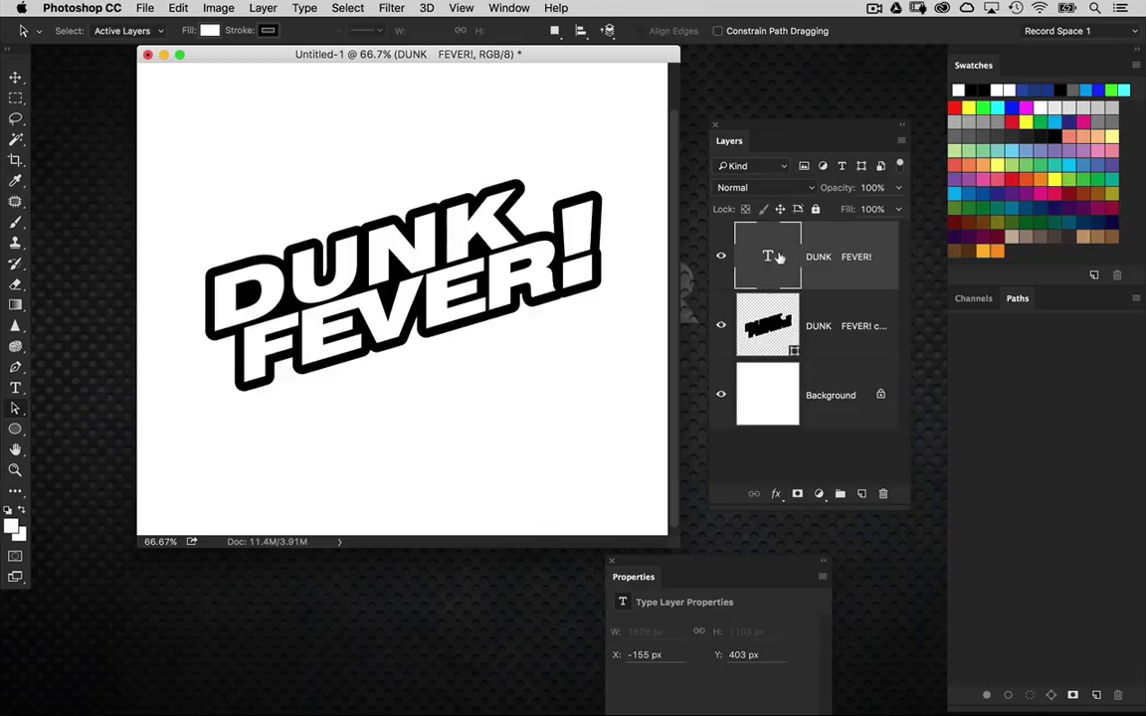
Hide the black outline shape layer and recolor the DUNK FEVER! text light gray
{"action": "left_click", "coordinate": [720, 326]}
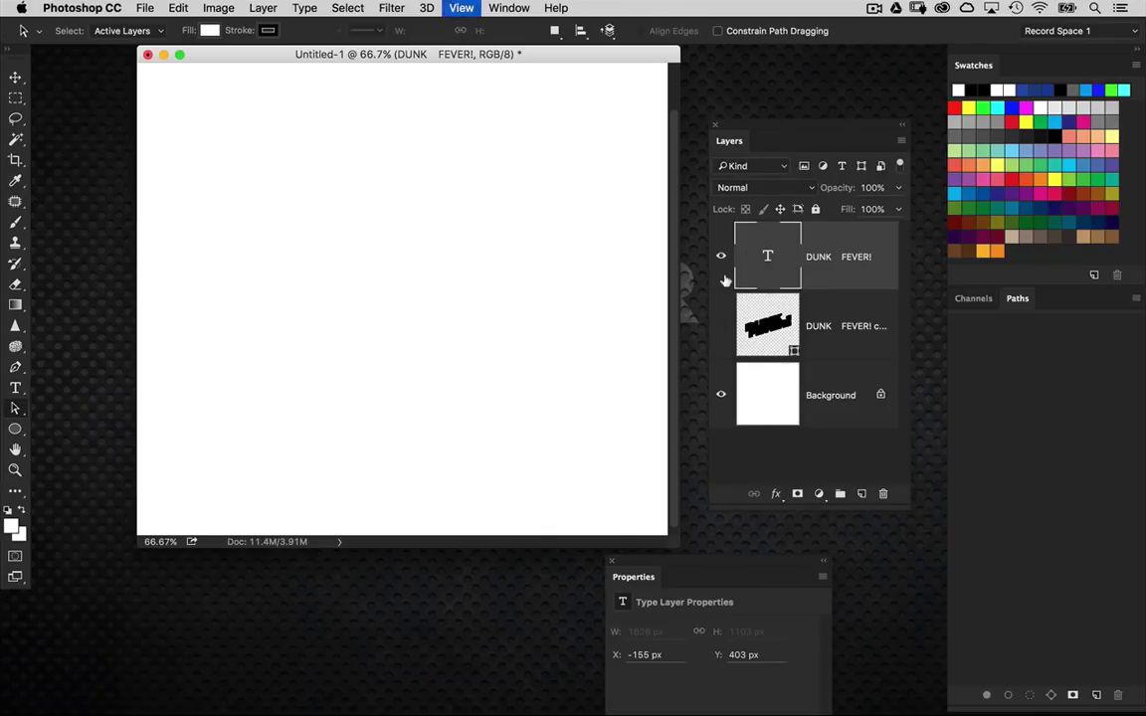
{"action": "key", "text": "super+1"}
{"action": "key", "text": "super+minus"}
{"action": "left_click", "coordinate": [721, 395]}
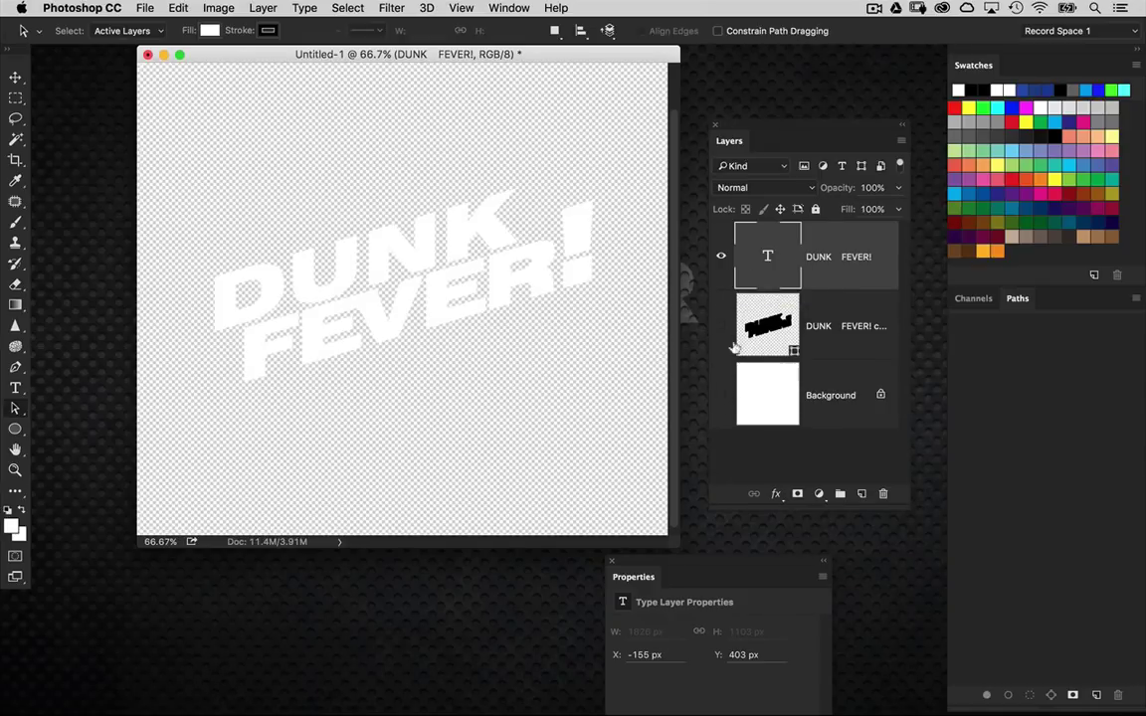
{"action": "left_click", "coordinate": [721, 395]}
{"action": "key", "text": "super+plus"}
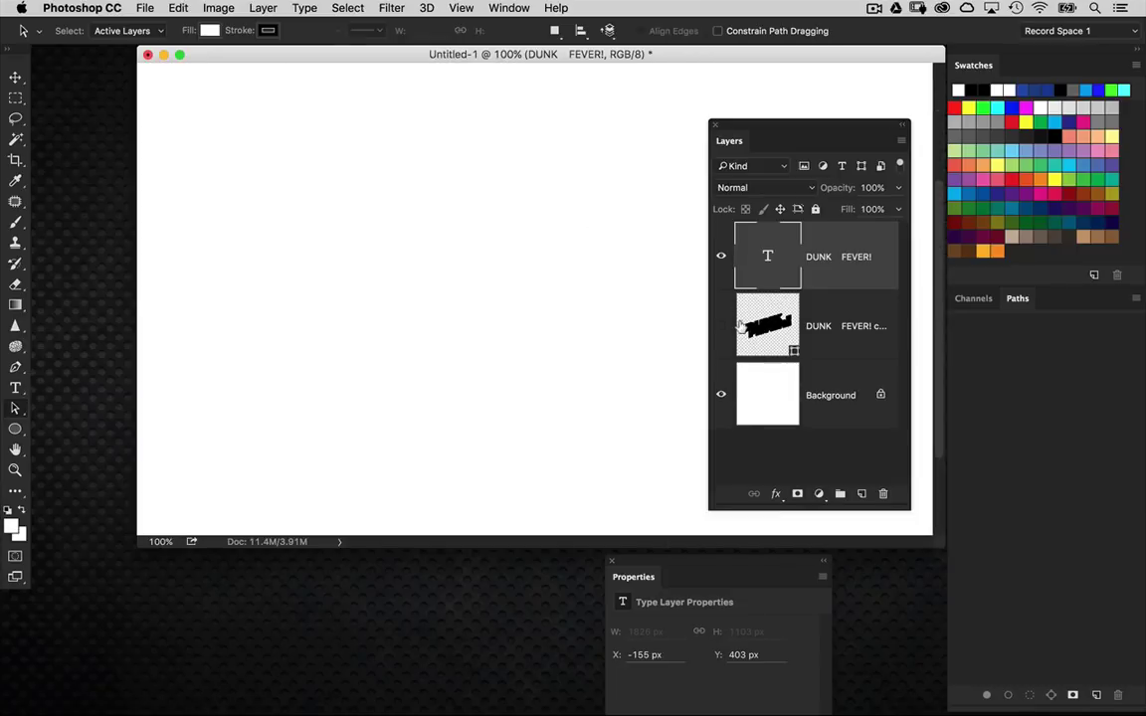
{"action": "left_click_drag", "start_coordinate": [805, 56], "coordinate": [701, 88]}
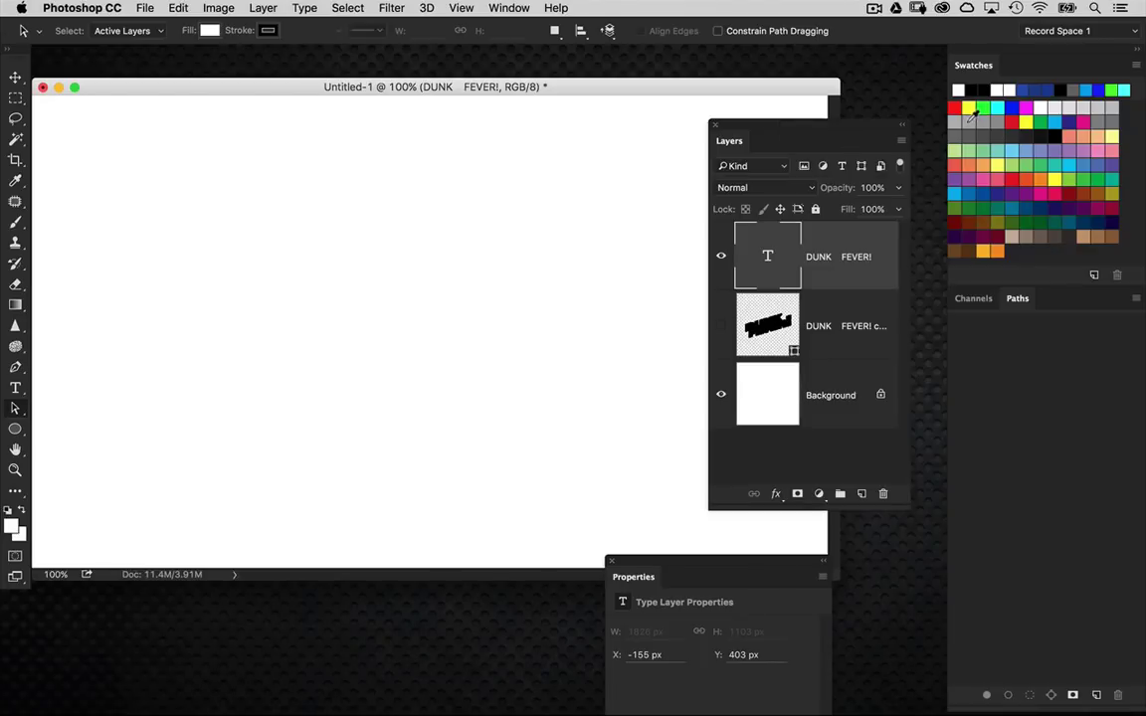
{"action": "left_click", "coordinate": [1111, 107]}
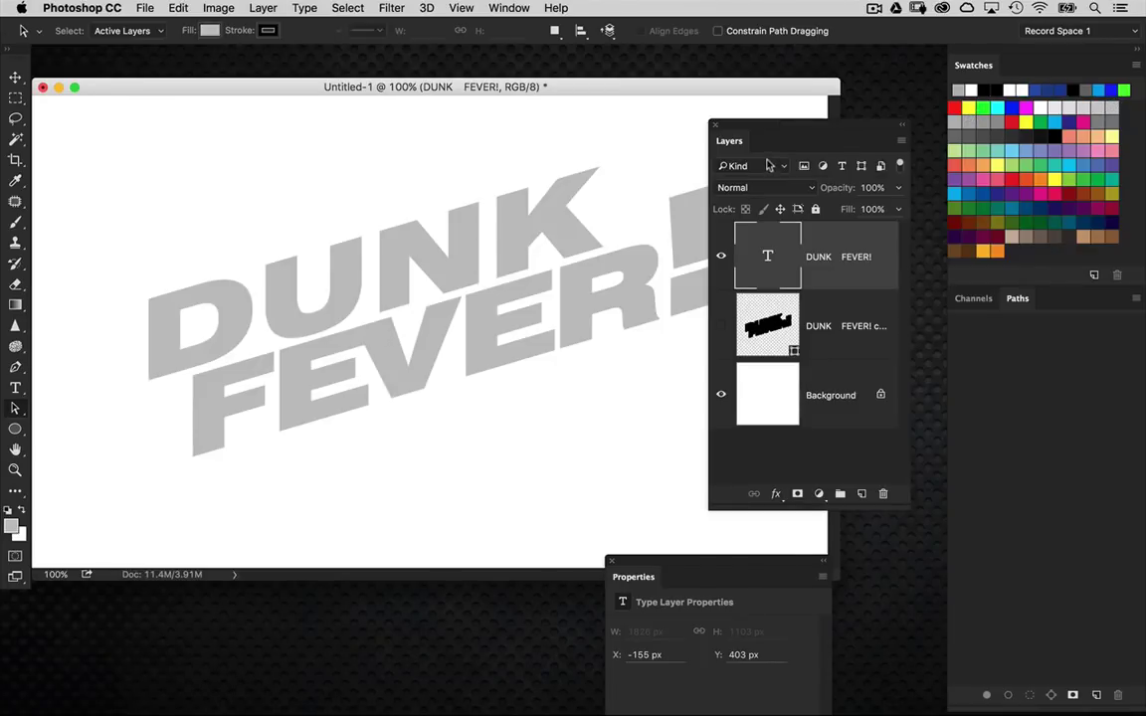
Create a 3D extrusion from the DUNK FEVER! text layer, and rearrange the floating panels to uncover the title
{"action": "left_click", "coordinate": [425, 8]}
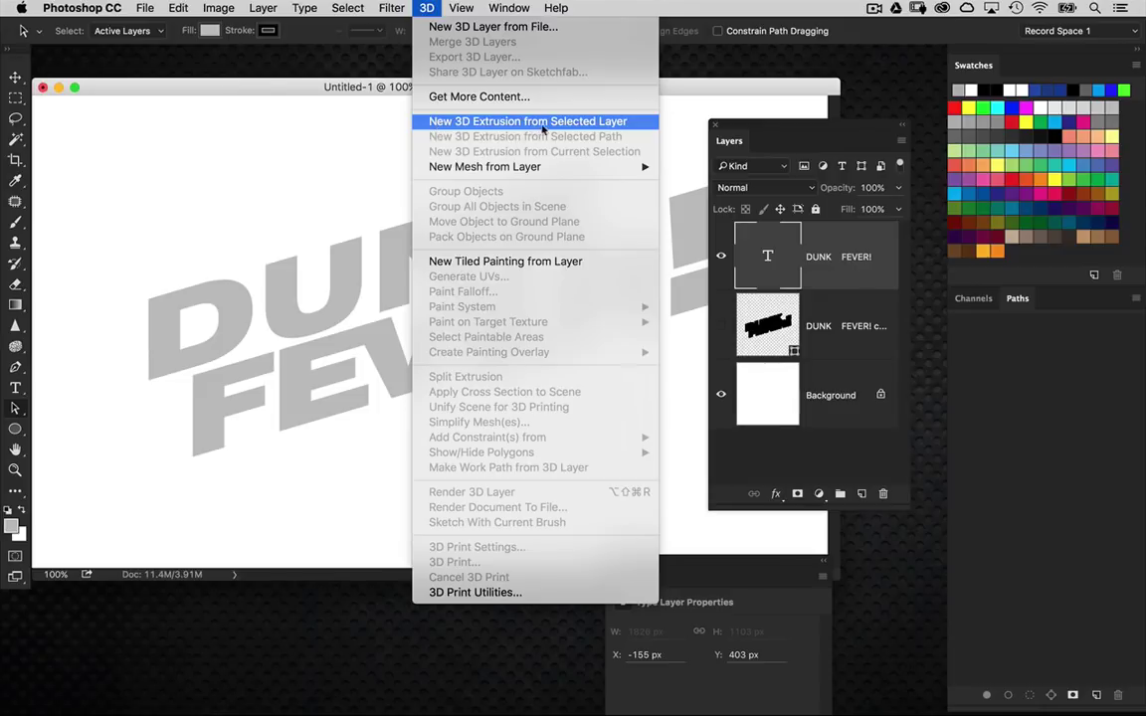
{"action": "left_click", "coordinate": [583, 127]}
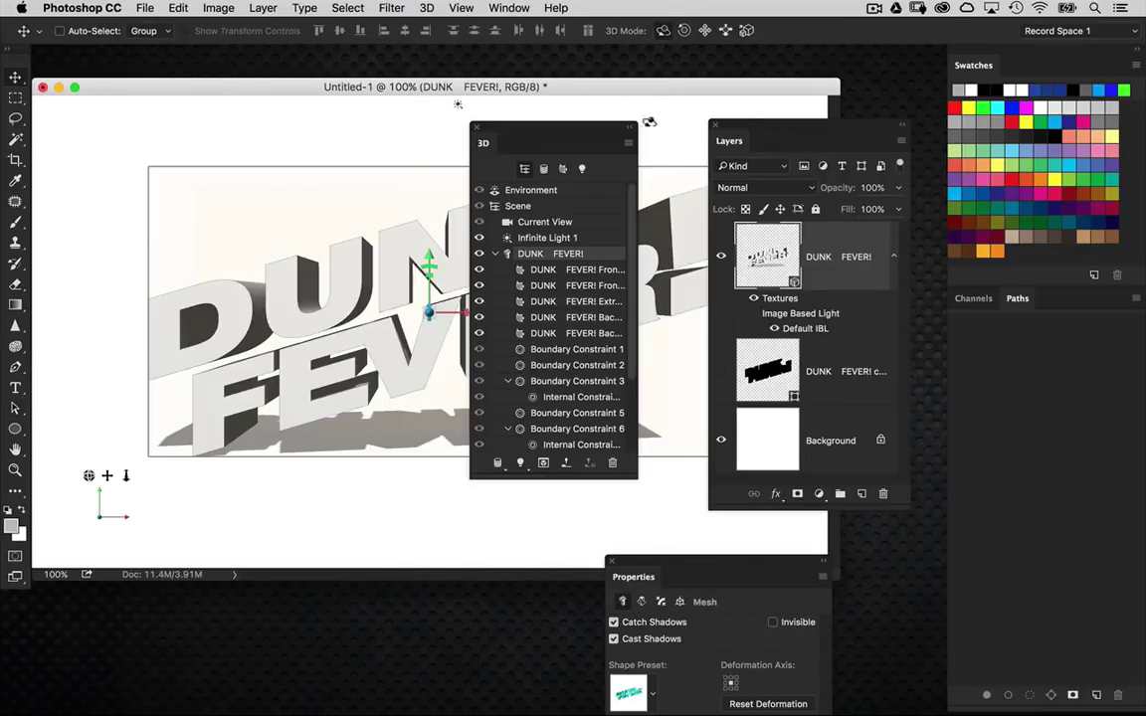
{"action": "left_click_drag", "start_coordinate": [561, 125], "coordinate": [470, 421]}
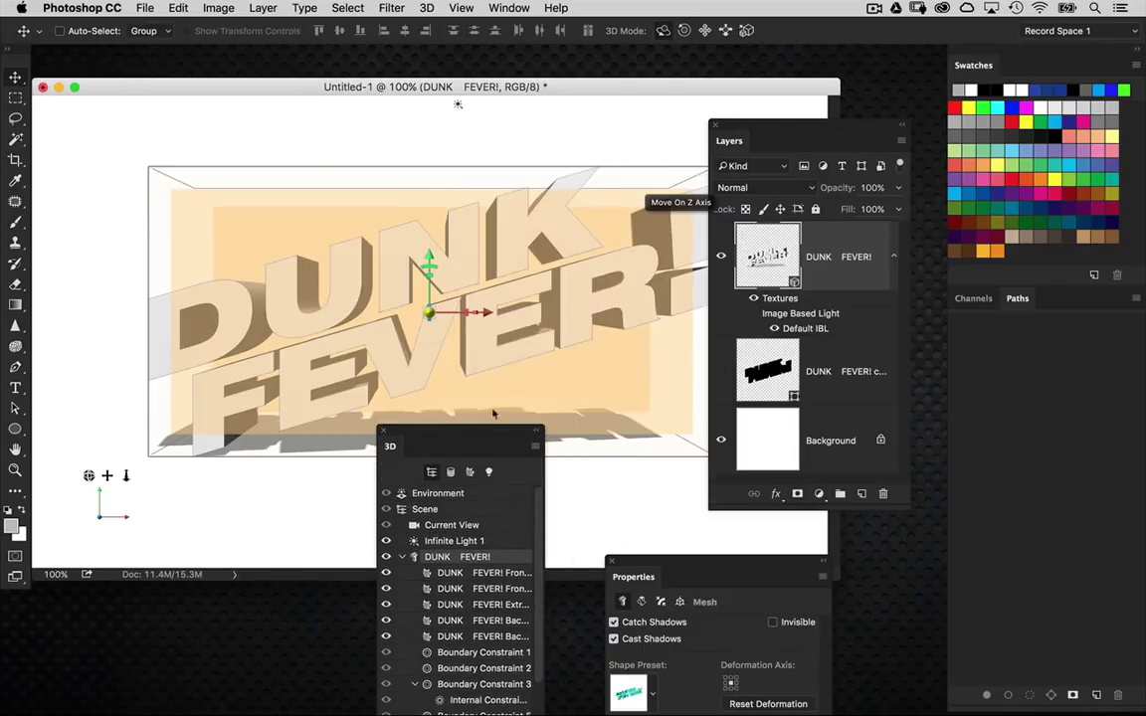
{"action": "left_click_drag", "start_coordinate": [693, 562], "coordinate": [633, 435]}
{"action": "left_click_drag", "start_coordinate": [523, 433], "coordinate": [413, 419]}
{"action": "left_click_drag", "start_coordinate": [569, 436], "coordinate": [532, 411]}
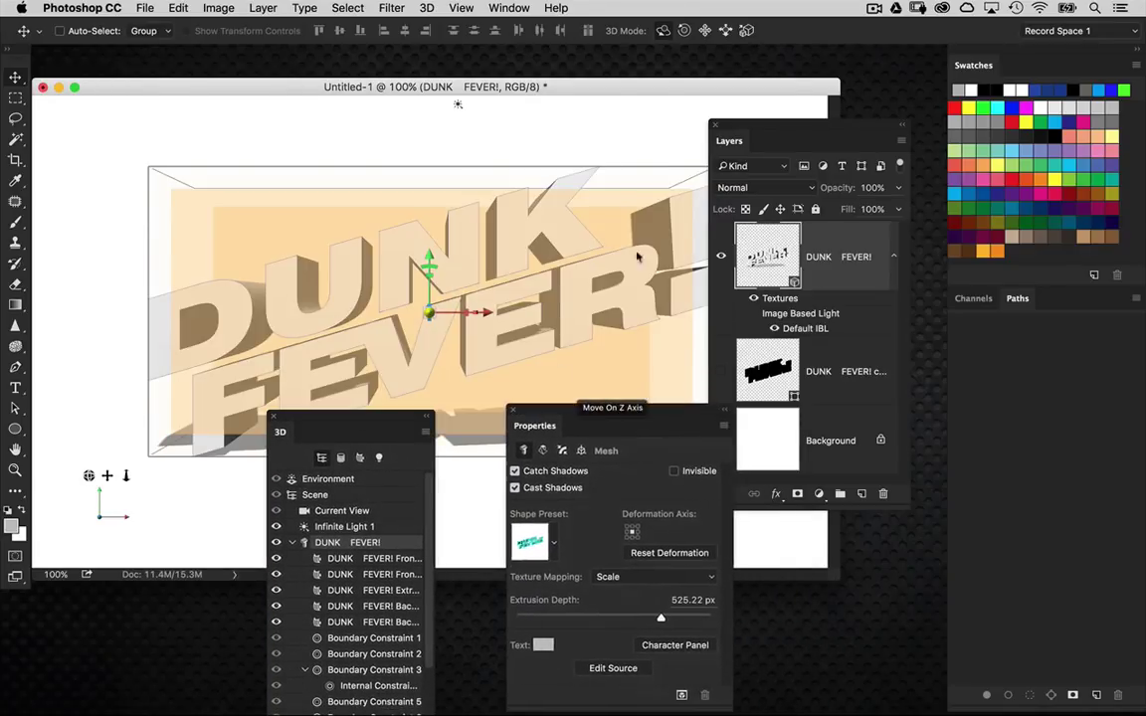
{"action": "left_click_drag", "start_coordinate": [775, 141], "coordinate": [938, 192]}
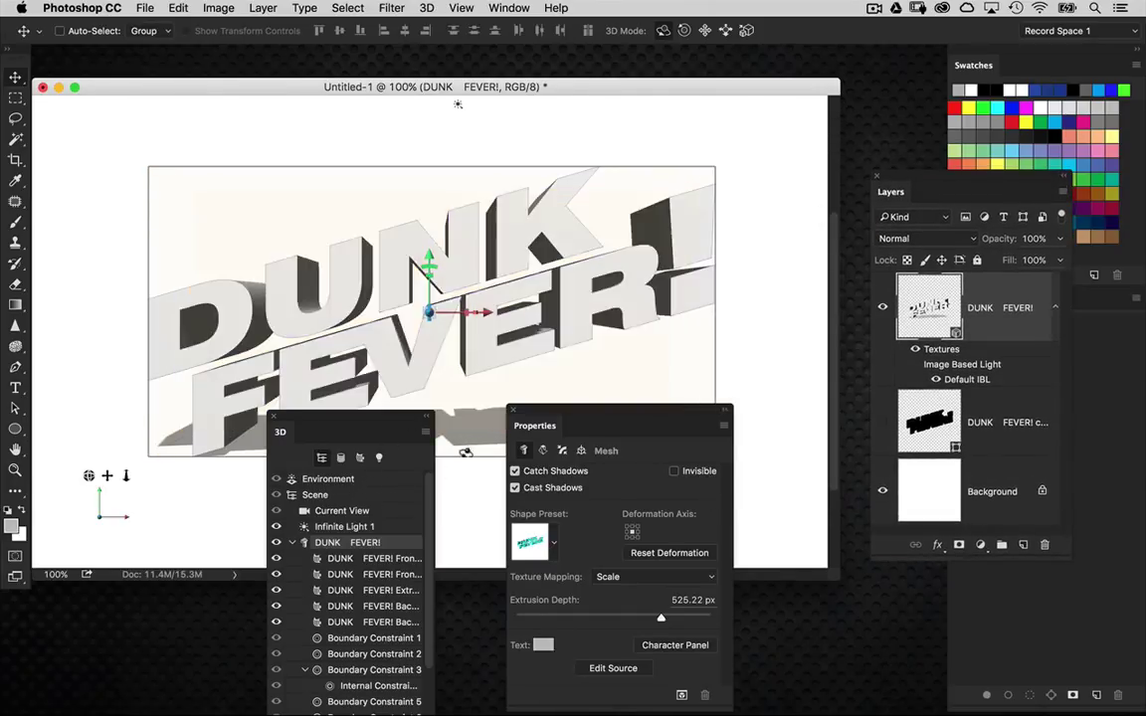
{"action": "left_click_drag", "start_coordinate": [565, 414], "coordinate": [601, 415]}
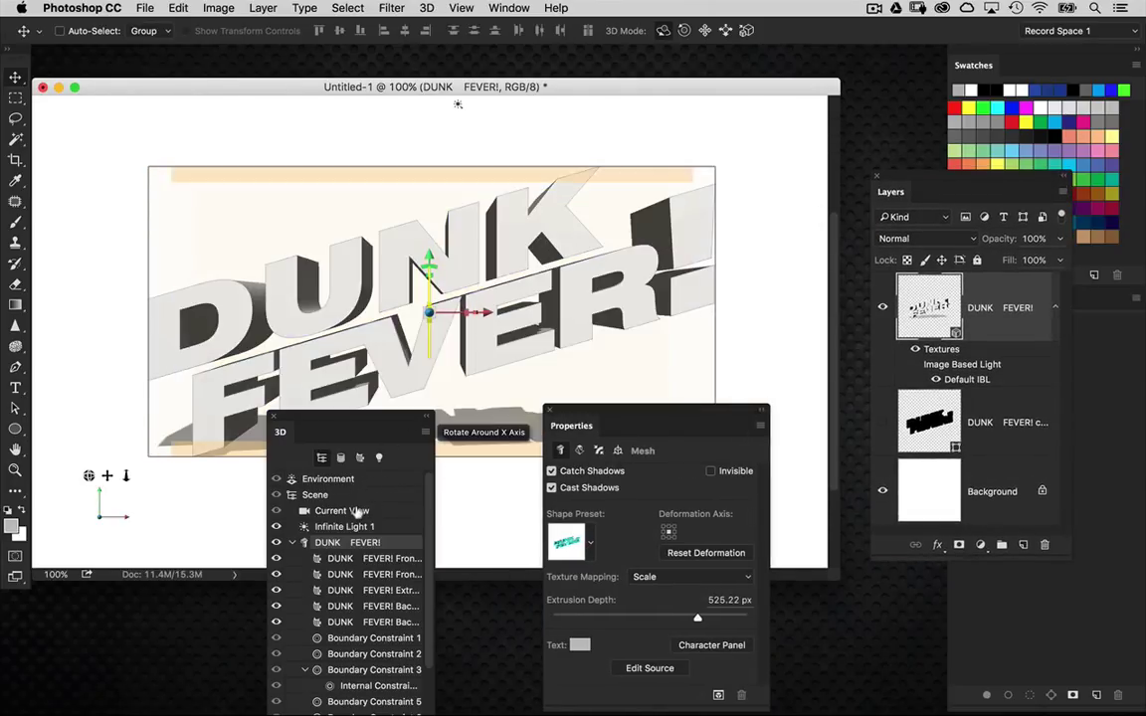
Orbit the 3D camera to a raised, angled view of the extruded title and select the DUNK FEVER! mesh
{"action": "left_click", "coordinate": [355, 510]}
{"action": "left_click_drag", "start_coordinate": [635, 217], "coordinate": [670, 263]}
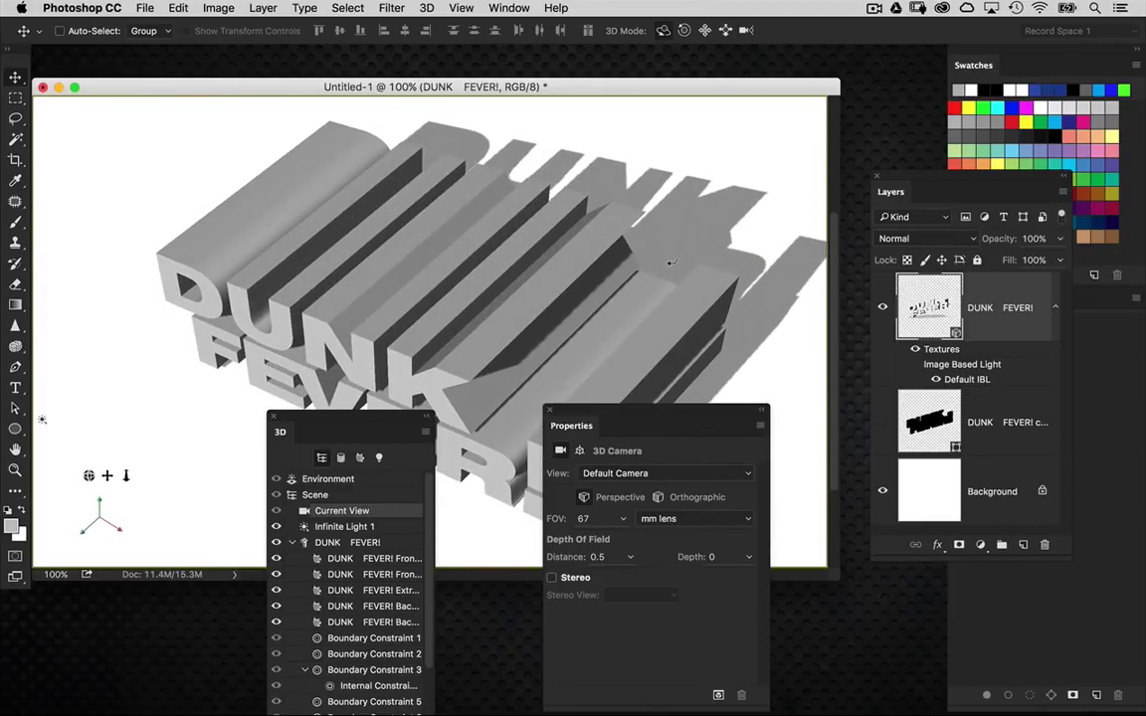
{"action": "left_click", "coordinate": [368, 542]}
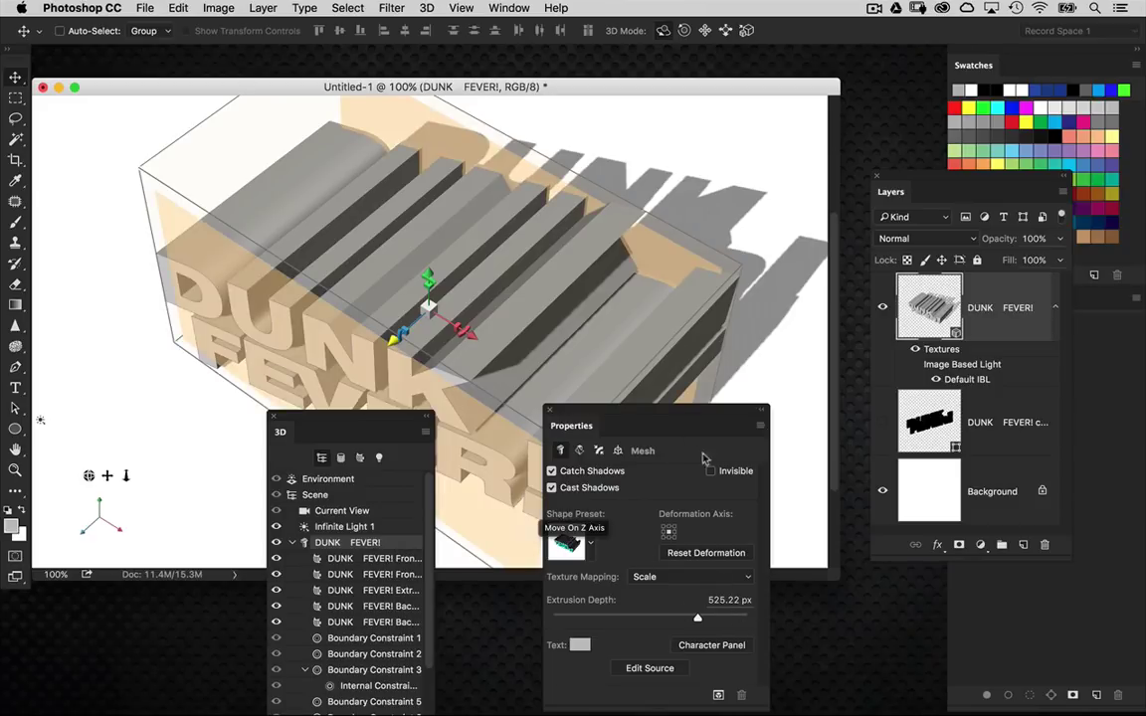
{"action": "left_click_drag", "start_coordinate": [657, 423], "coordinate": [688, 388]}
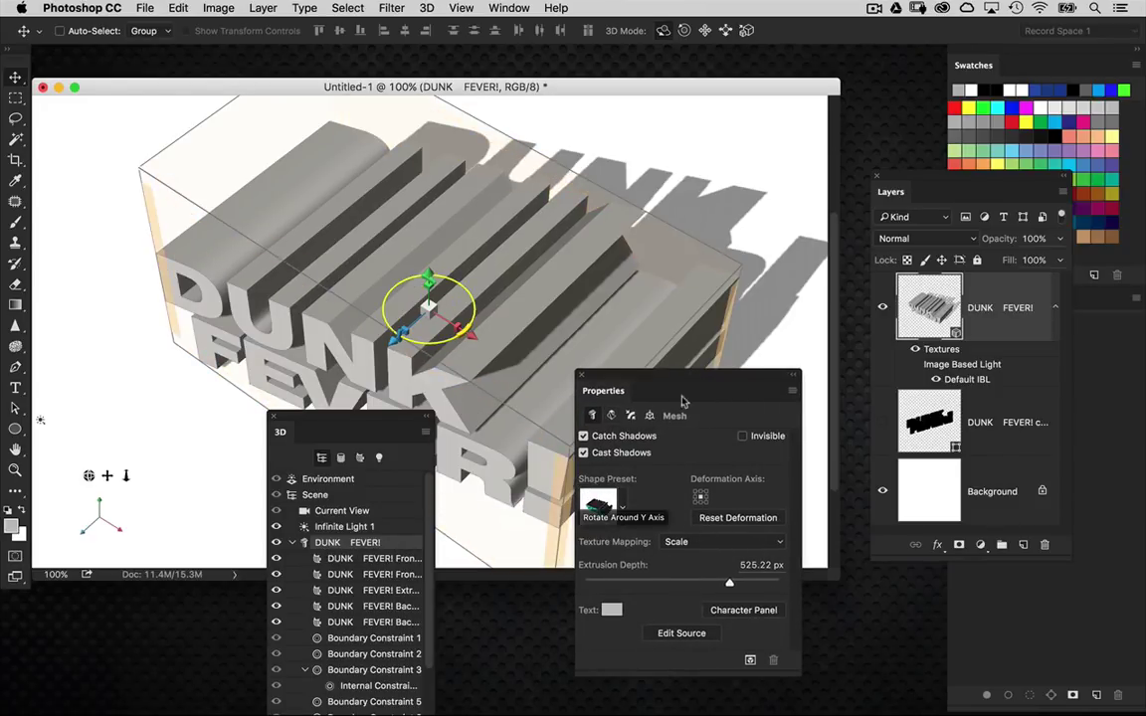
Set the extrusion depth of the DUNK FEVER! text mesh to 50 px
{"action": "left_click_drag", "start_coordinate": [668, 379], "coordinate": [663, 379]}
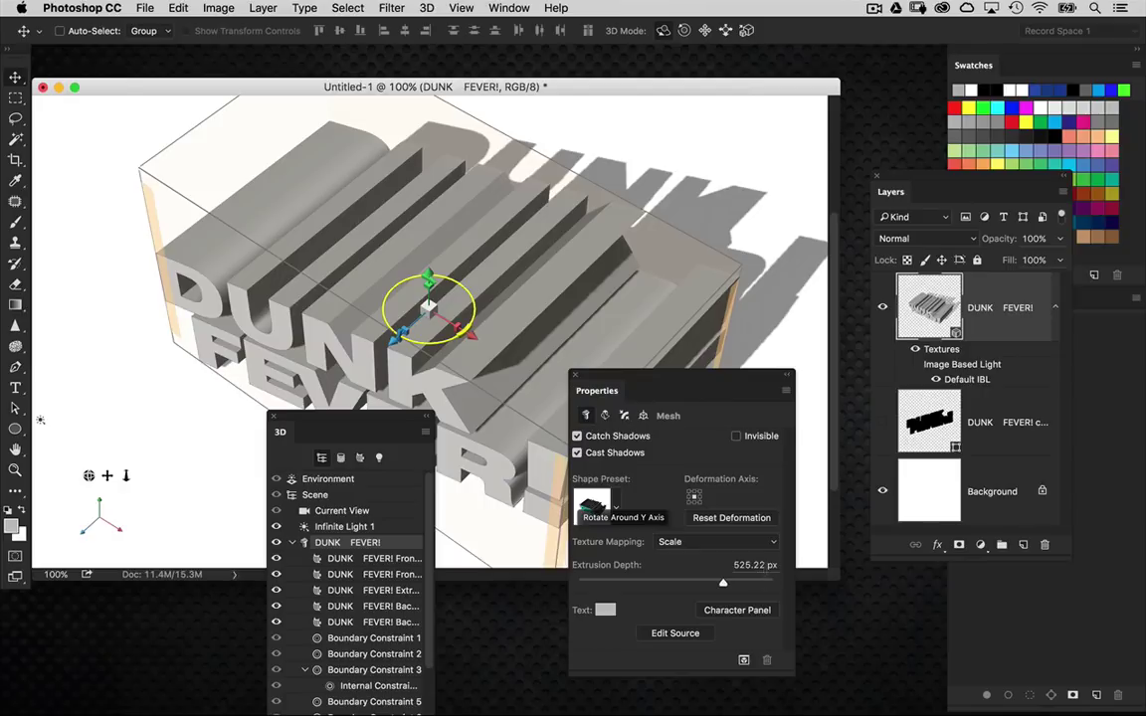
{"action": "left_click", "coordinate": [762, 565]}
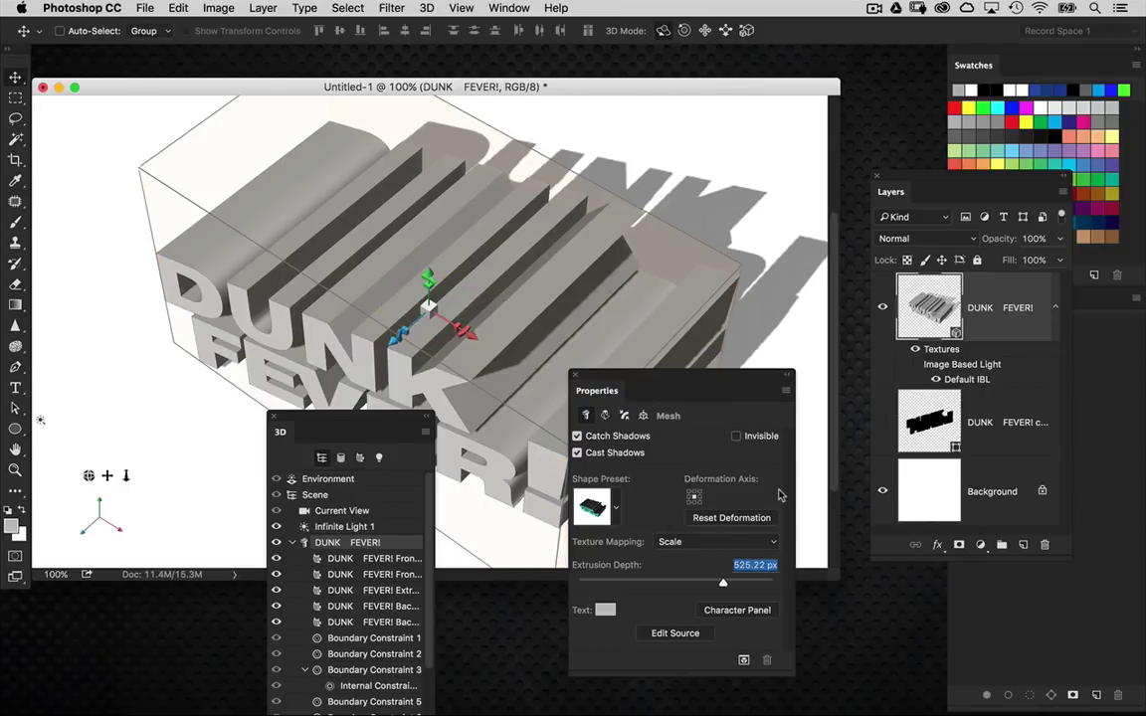
{"action": "type", "text": "50"}
{"action": "key", "text": "Return"}
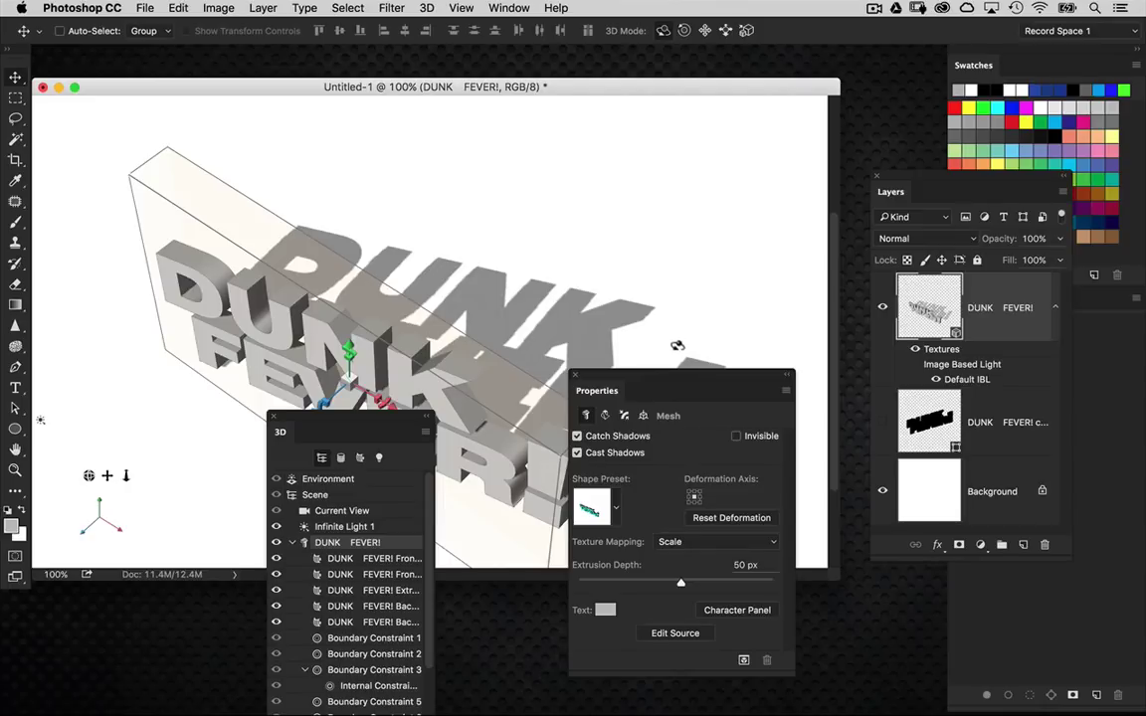
Return the 3D scene's current view to the Default Camera so the text faces front
{"action": "left_click_drag", "start_coordinate": [381, 413], "coordinate": [178, 250]}
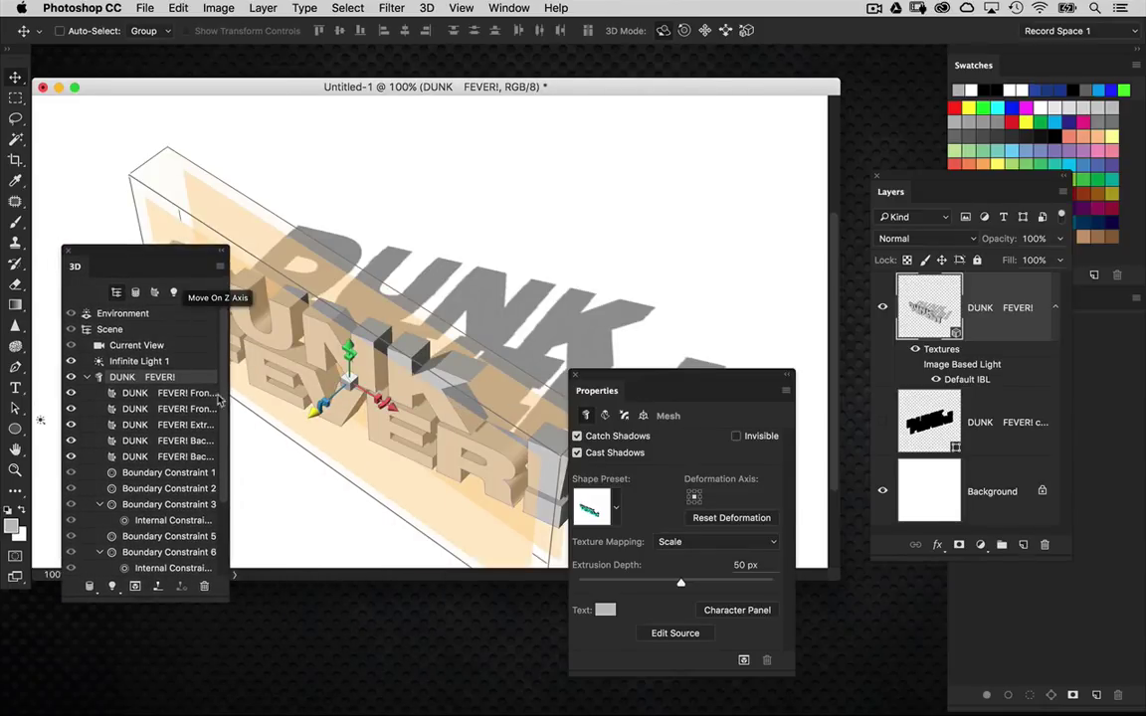
{"action": "scroll", "coordinate": [218, 398], "scroll_direction": "down", "scroll_amount": 3}
{"action": "left_click", "coordinate": [145, 566]}
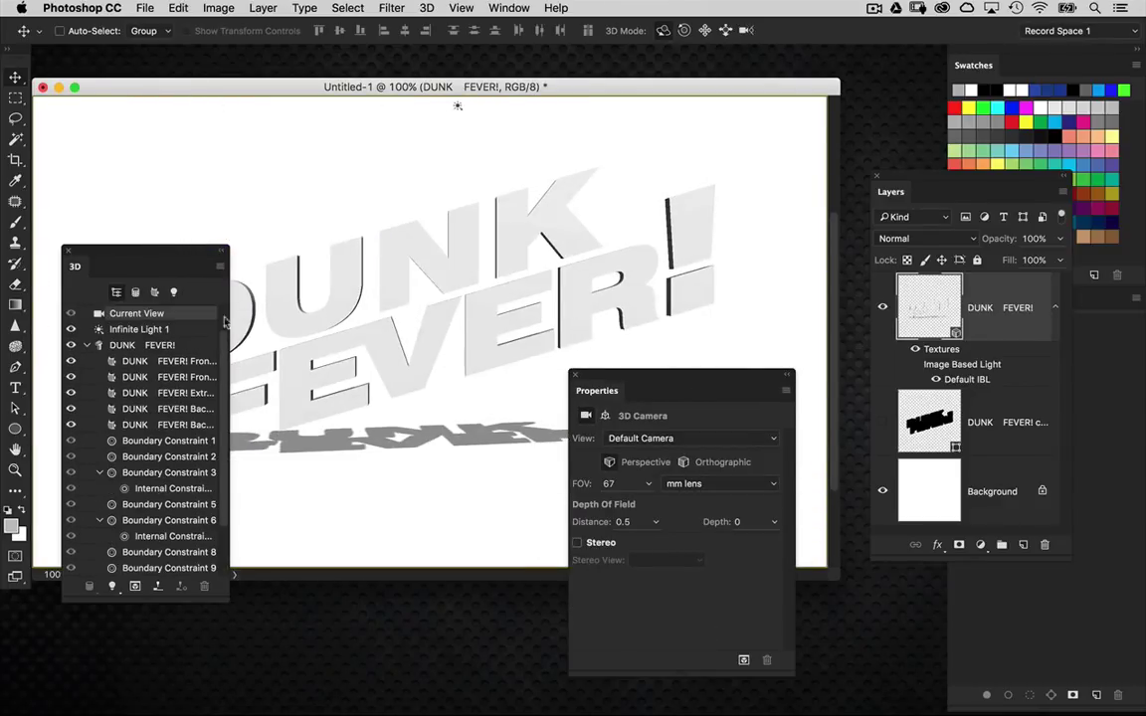
{"action": "left_click_drag", "start_coordinate": [204, 257], "coordinate": [226, 345]}
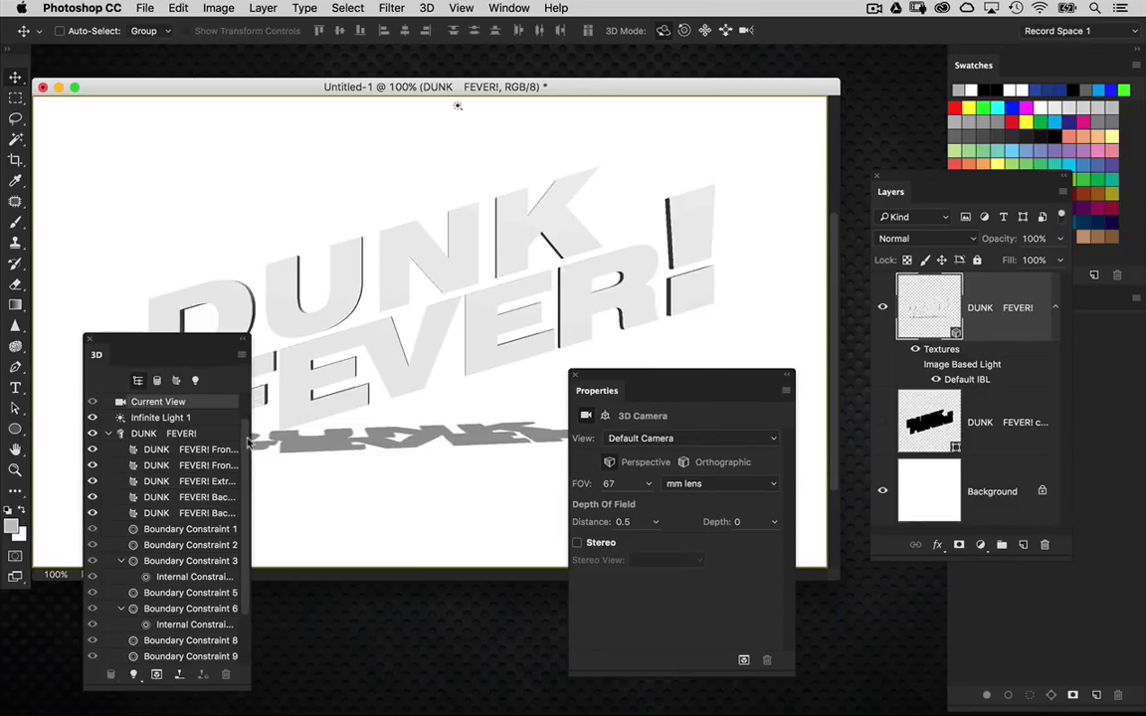
Give the front cap of the DUNK FEVER! text mesh a bevel width of 5%
{"action": "left_click", "coordinate": [187, 434]}
{"action": "left_click_drag", "start_coordinate": [547, 378], "coordinate": [412, 386]}
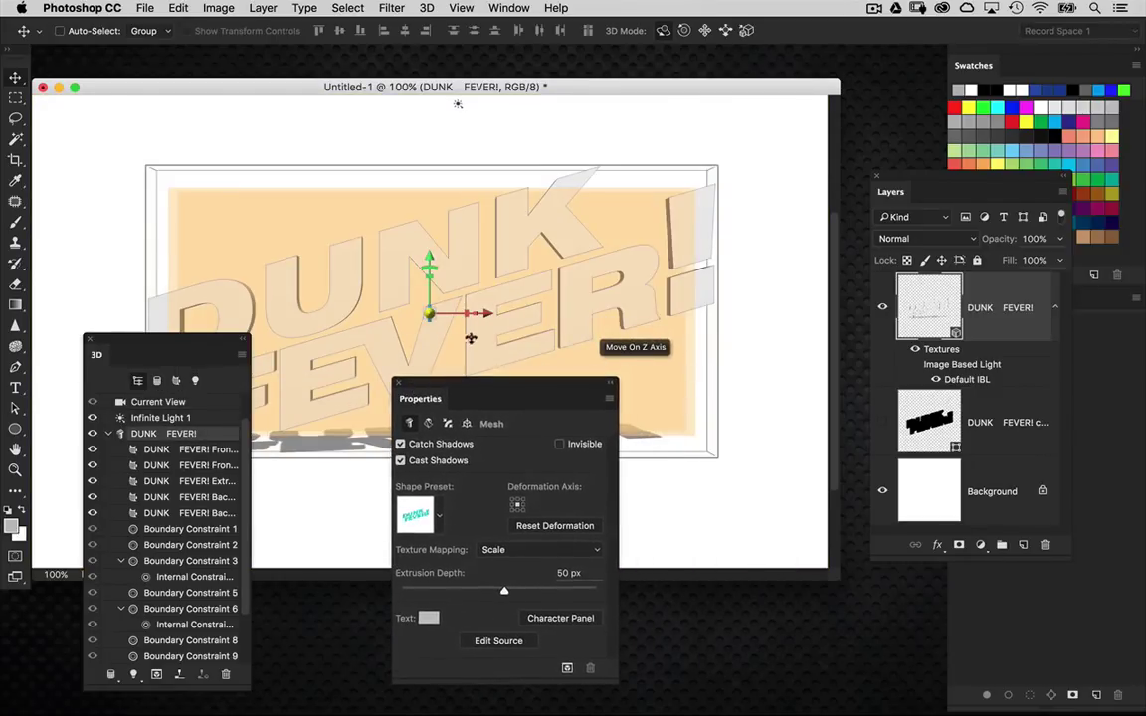
{"action": "left_click", "coordinate": [448, 424]}
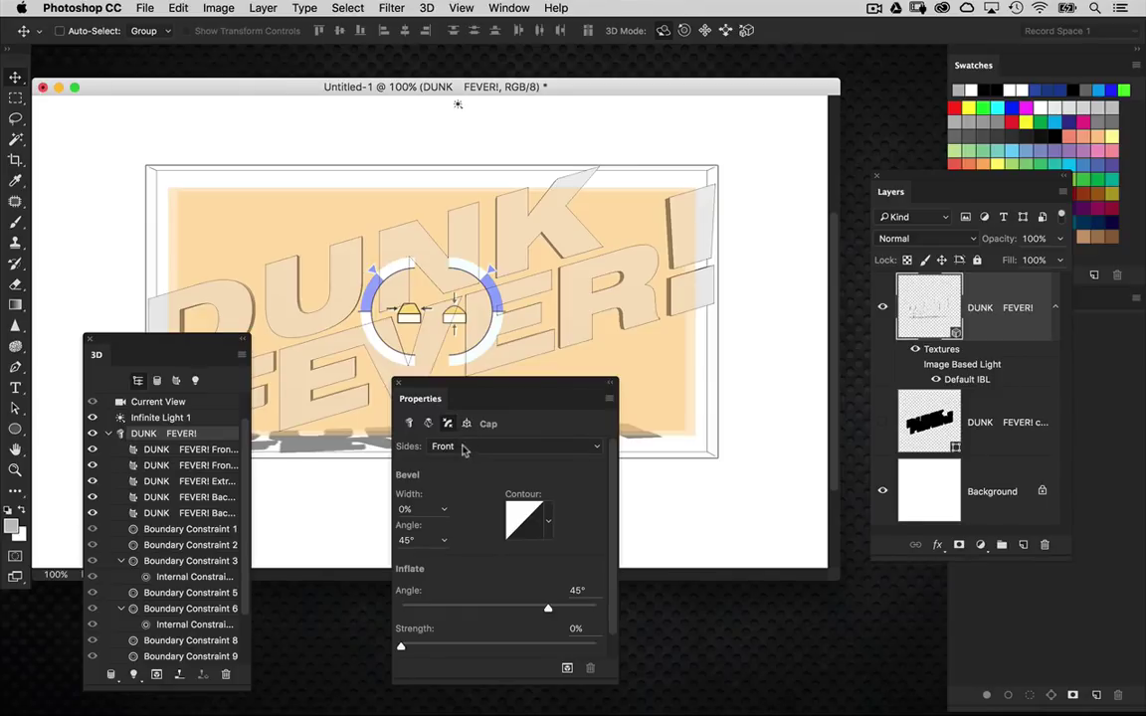
{"action": "left_click_drag", "start_coordinate": [417, 509], "coordinate": [385, 521]}
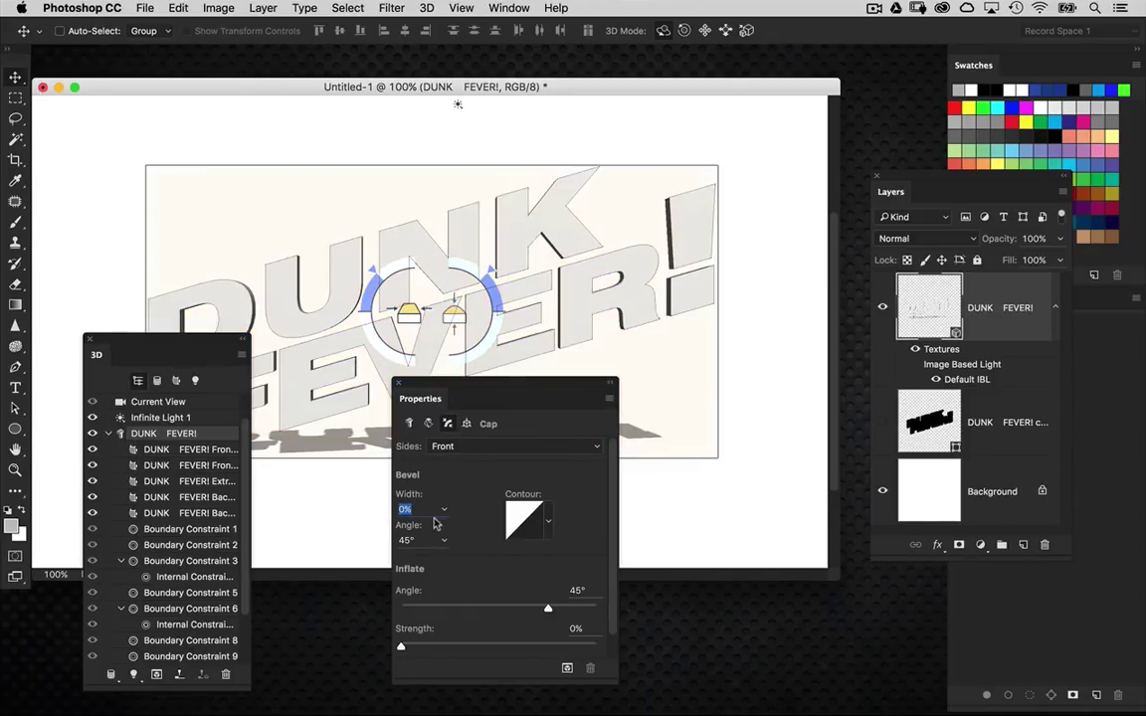
{"action": "type", "text": "5"}
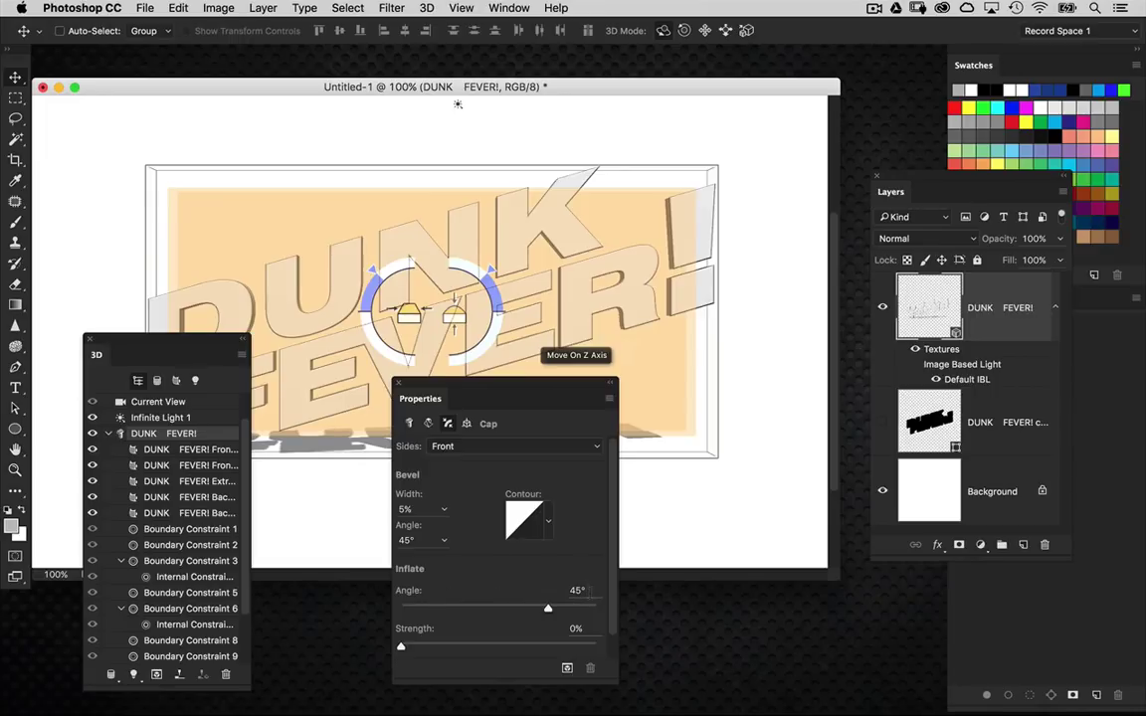
Set the front cap's inflate strength to 2%
{"action": "left_click", "coordinate": [576, 629]}
{"action": "type", "text": "2"}
{"action": "key", "text": "Return"}
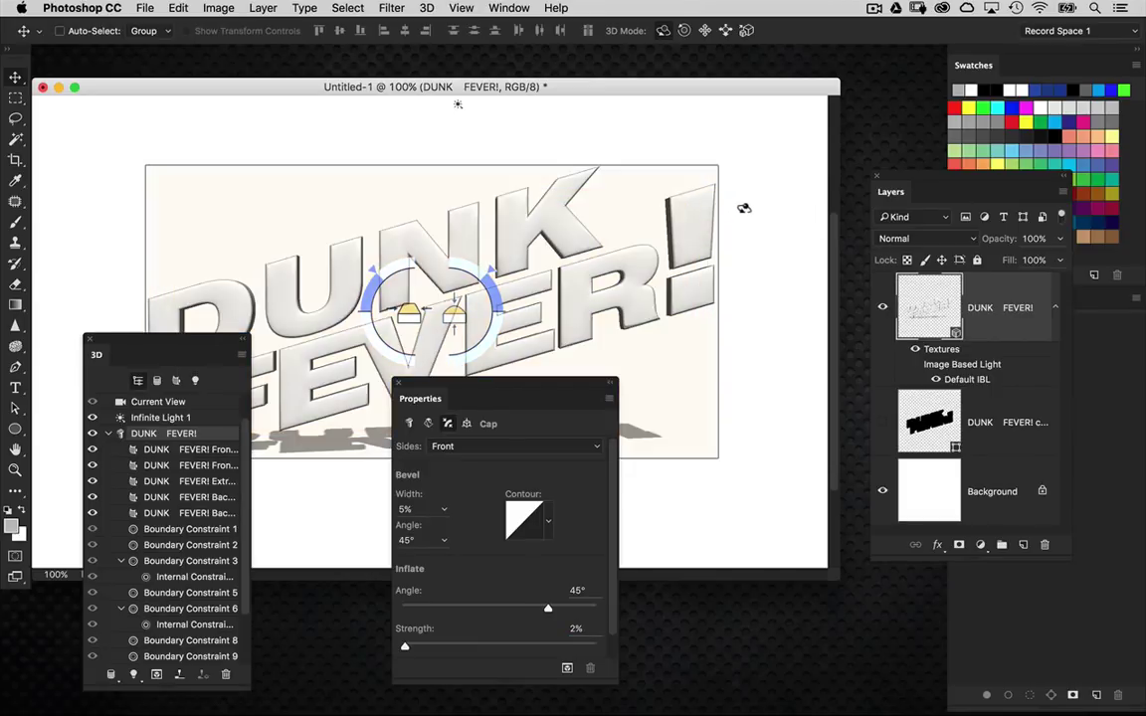
Clear the 3D and Properties panels away from the lettering and deselect the text mesh
{"action": "left_click_drag", "start_coordinate": [228, 340], "coordinate": [206, 406]}
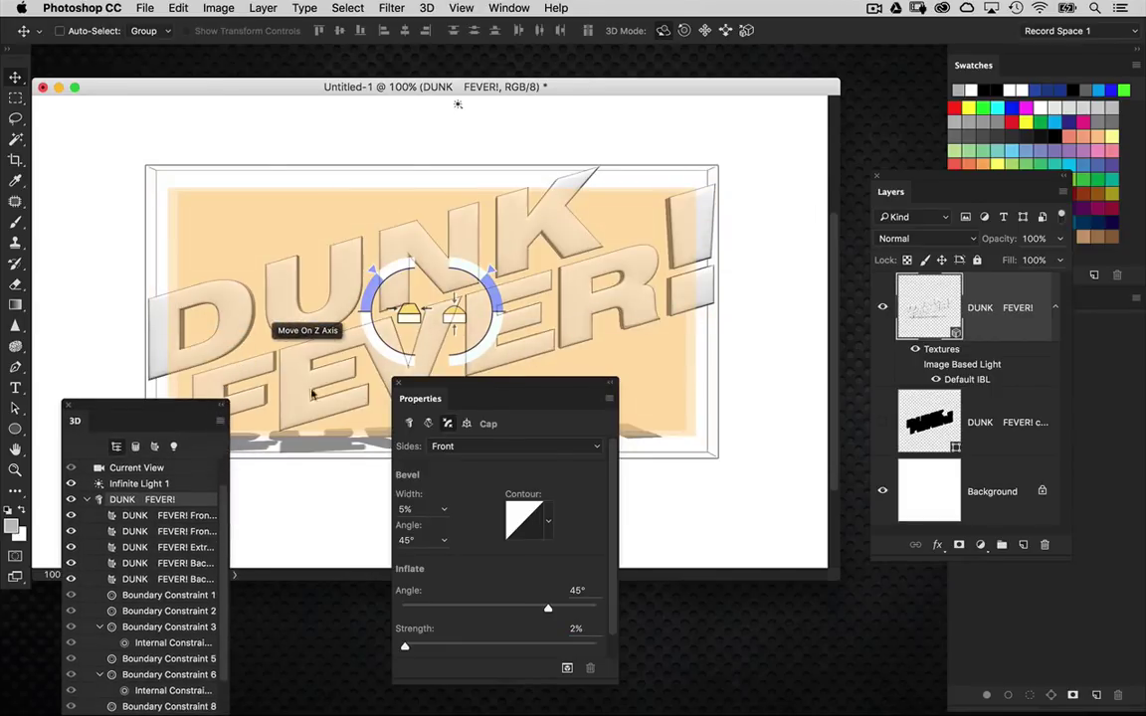
{"action": "left_click_drag", "start_coordinate": [447, 386], "coordinate": [458, 487]}
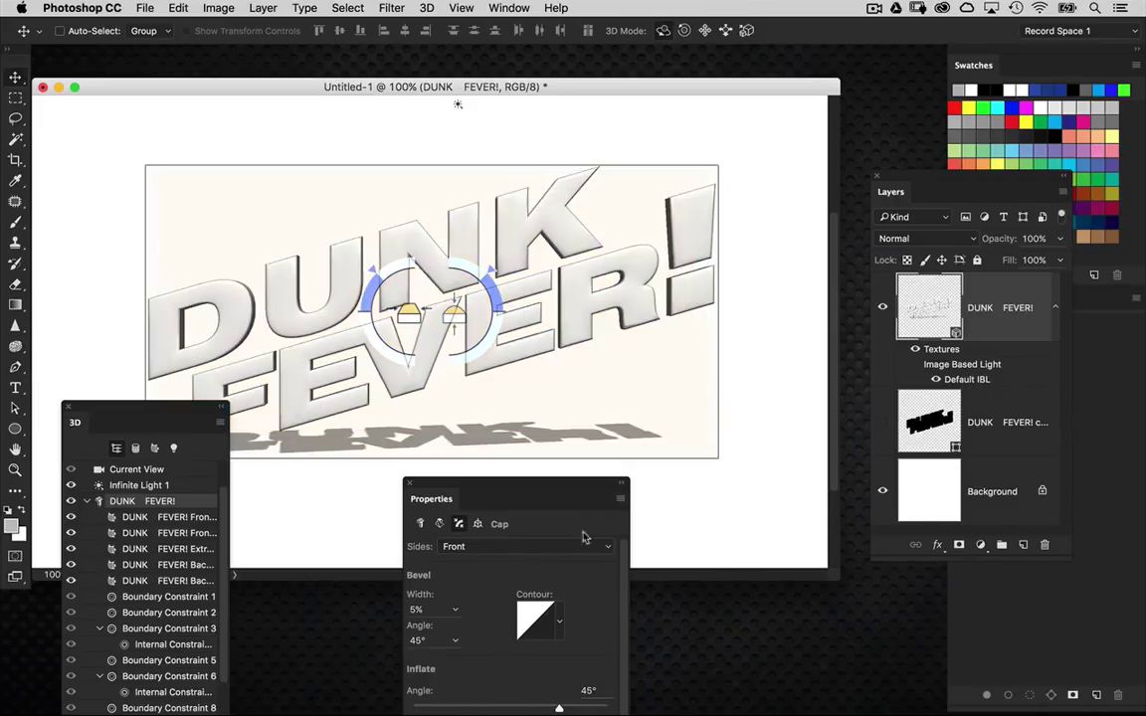
{"action": "left_click_drag", "start_coordinate": [569, 485], "coordinate": [739, 318]}
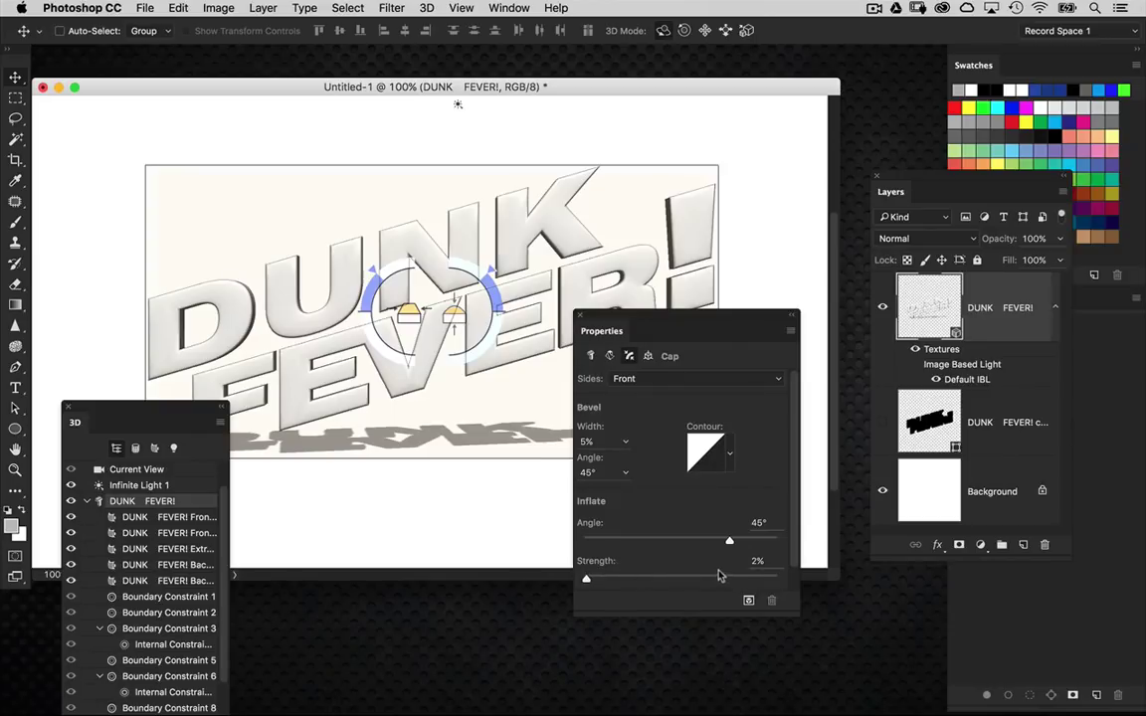
{"action": "left_click_drag", "start_coordinate": [674, 315], "coordinate": [639, 419]}
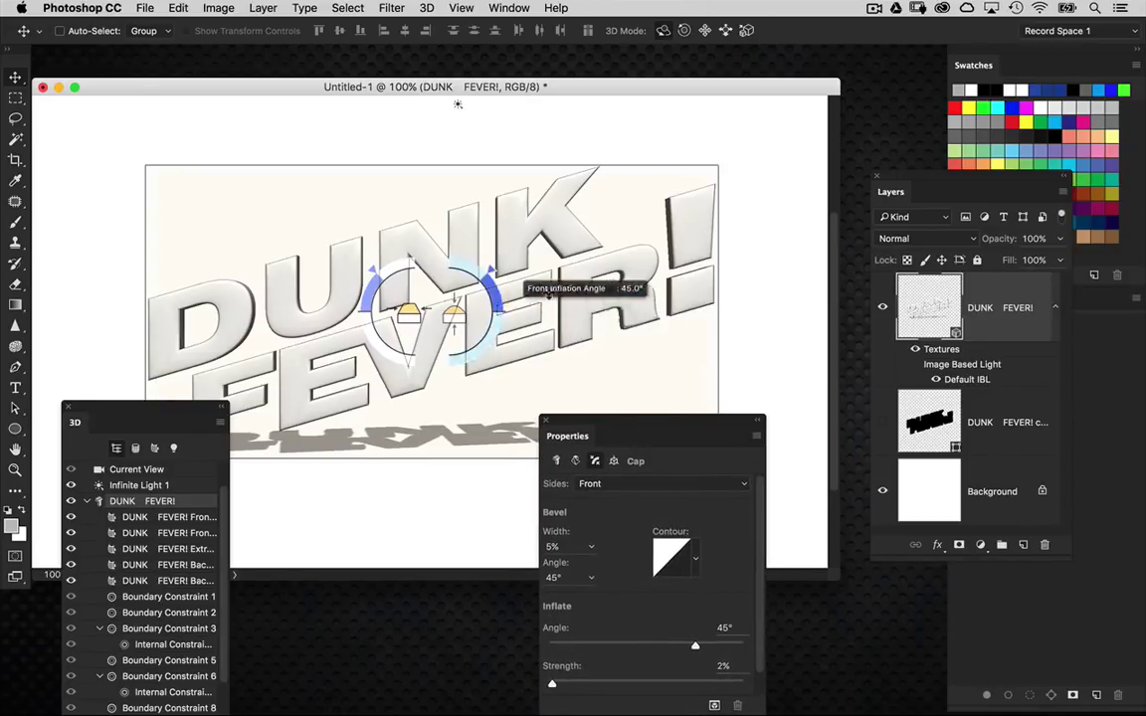
{"action": "left_click", "coordinate": [725, 233]}
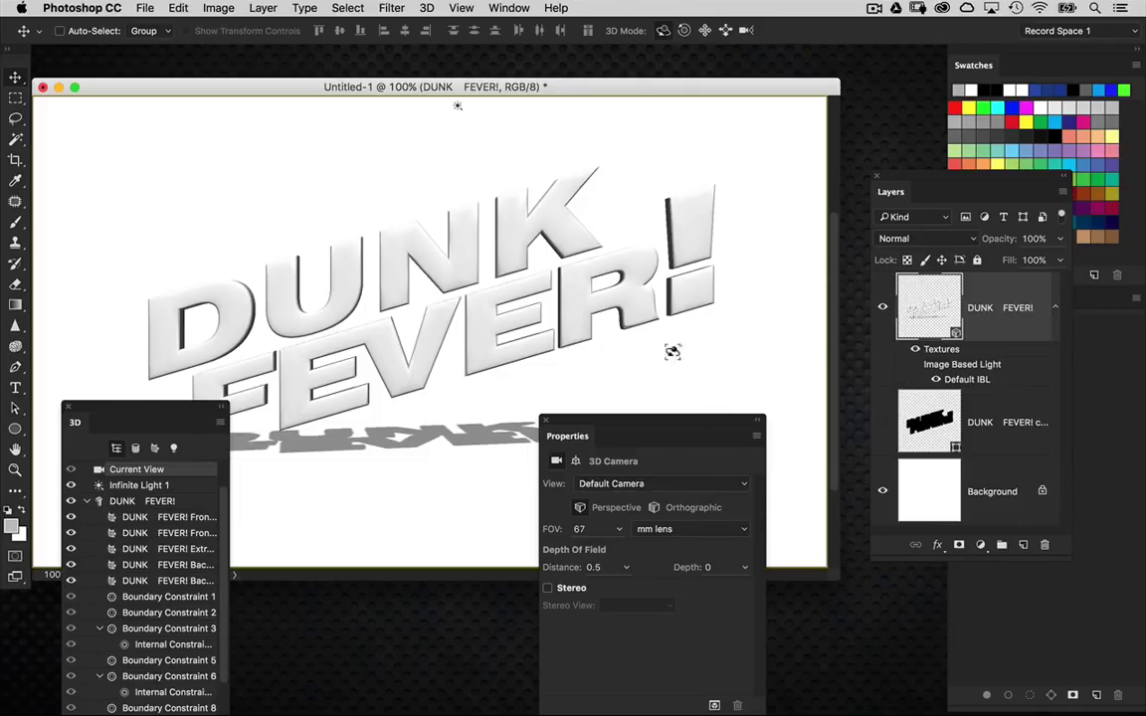
Show and select the black DUNK FEVER! copy outline layer, hide the 3D text layer, and uncover the artwork
{"action": "left_click", "coordinate": [883, 422]}
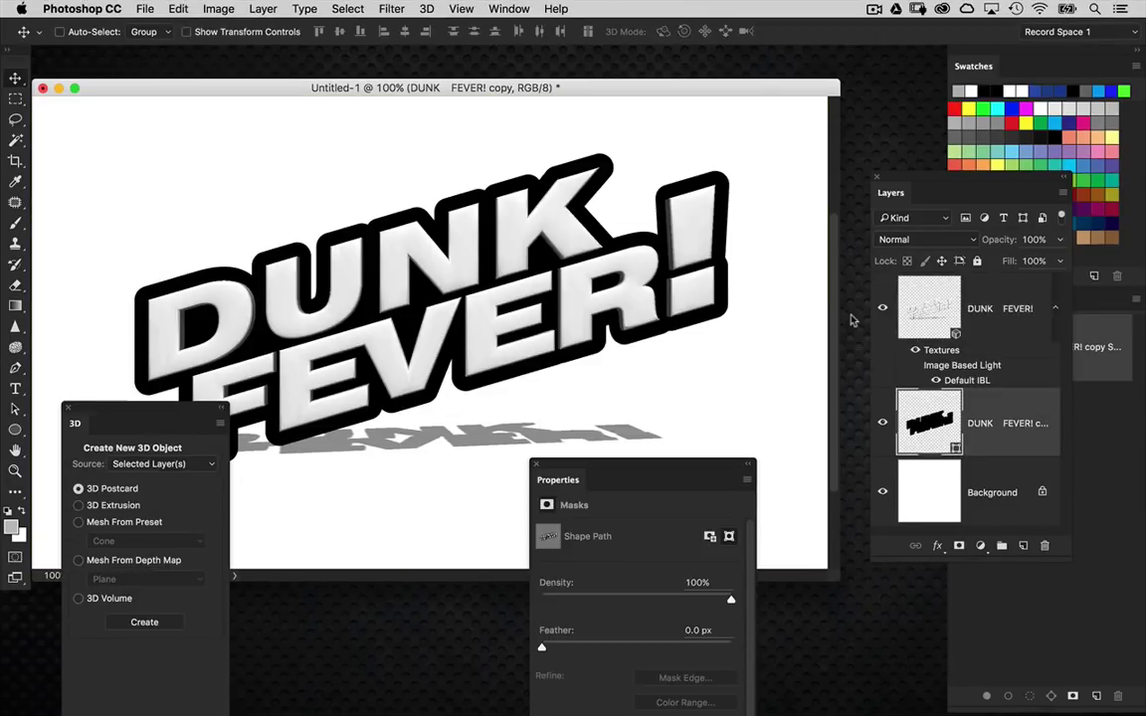
{"action": "left_click", "coordinate": [882, 309]}
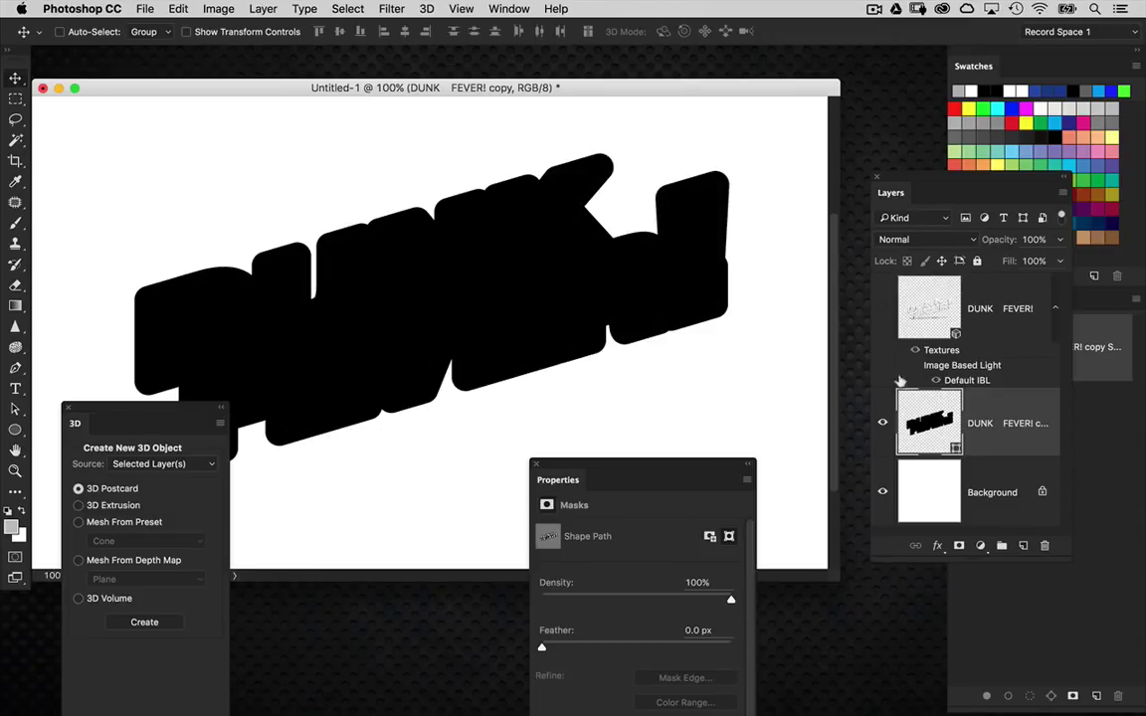
{"action": "left_click_drag", "start_coordinate": [715, 454], "coordinate": [697, 526]}
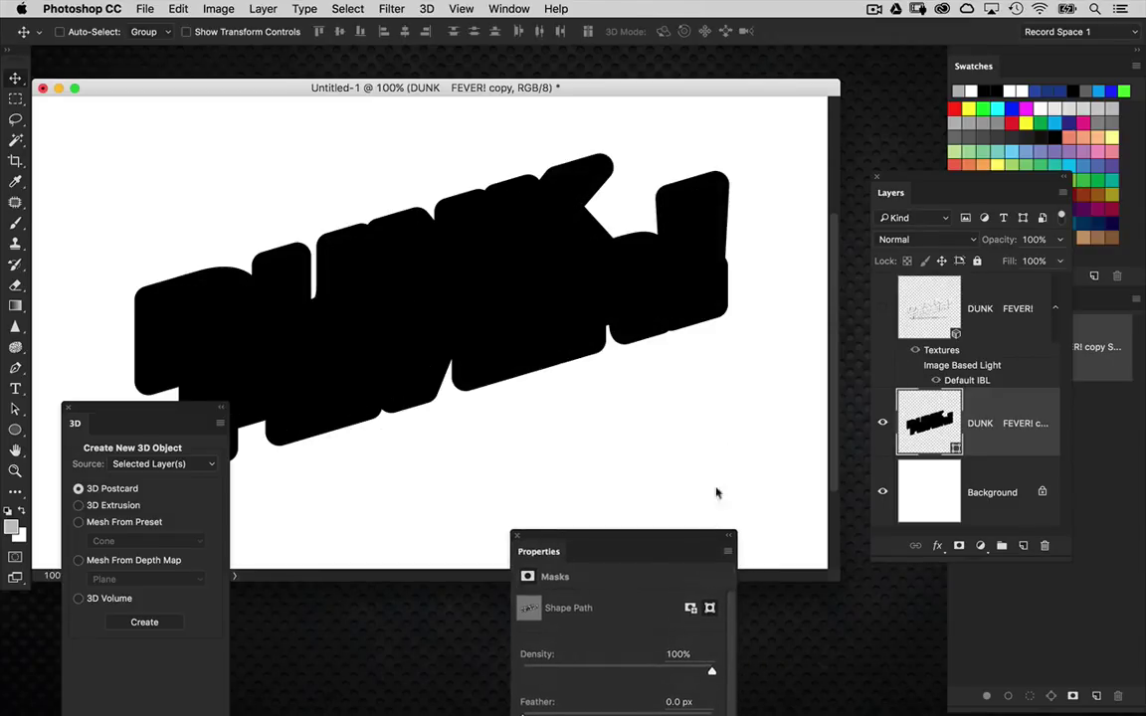
{"action": "left_click_drag", "start_coordinate": [164, 424], "coordinate": [207, 605]}
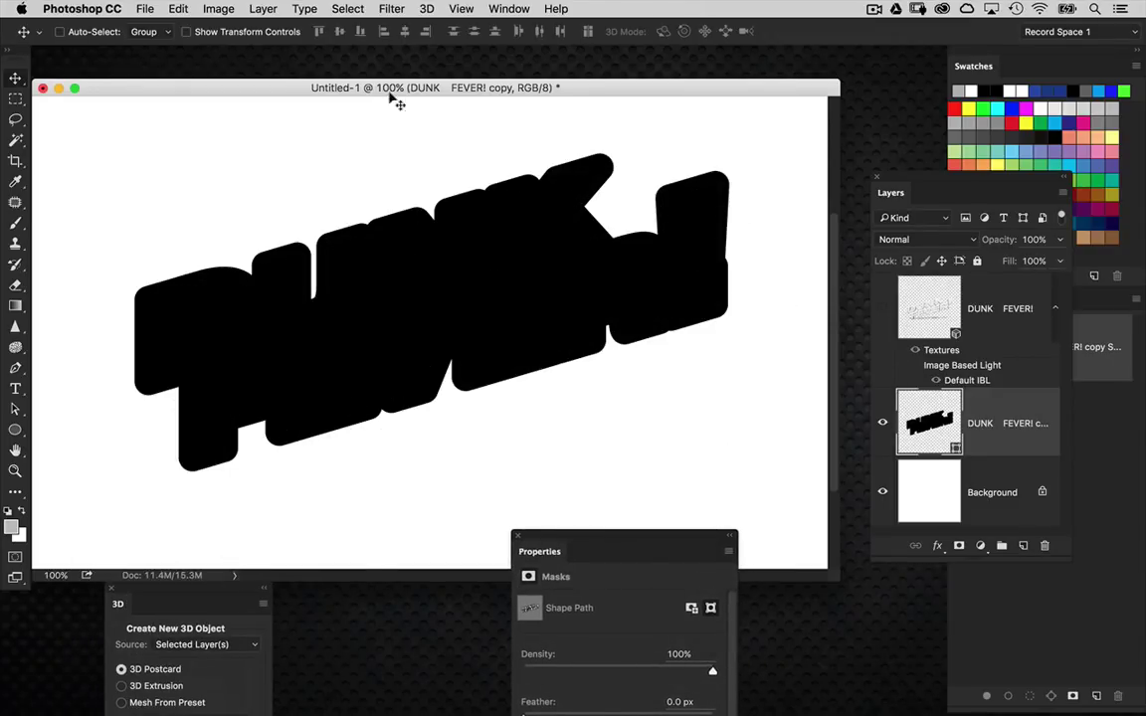
Try to create a 3D extrusion from the outline shape's selected path
{"action": "left_click", "coordinate": [427, 9]}
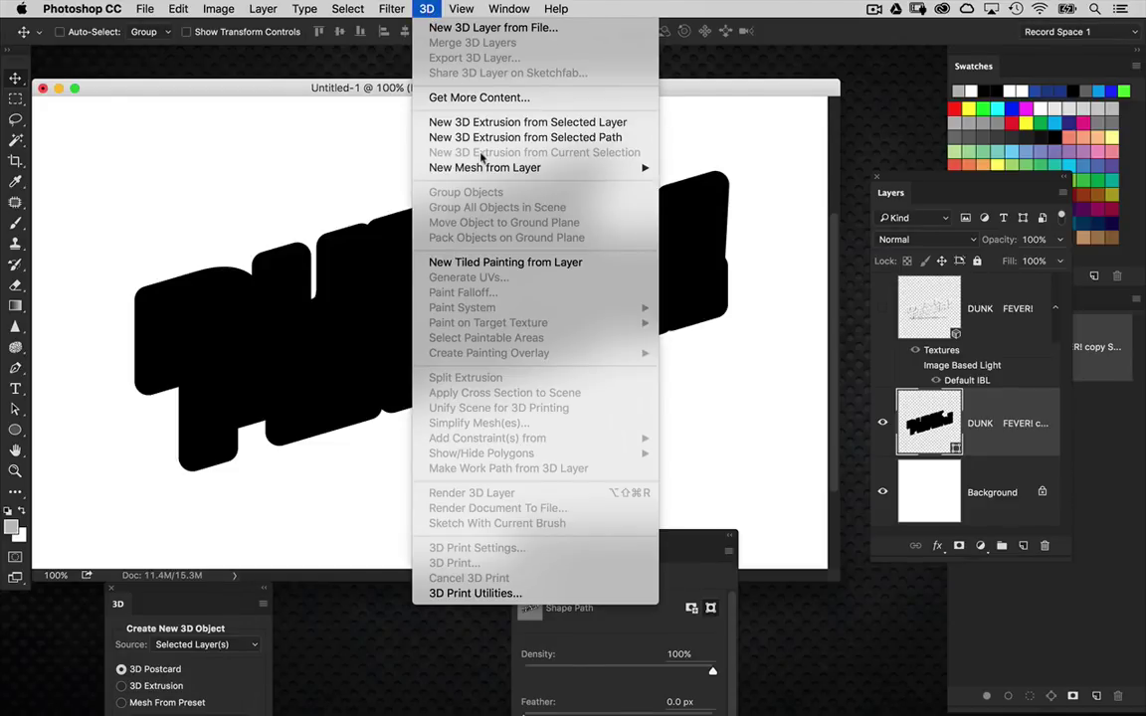
{"action": "left_click", "coordinate": [601, 138]}
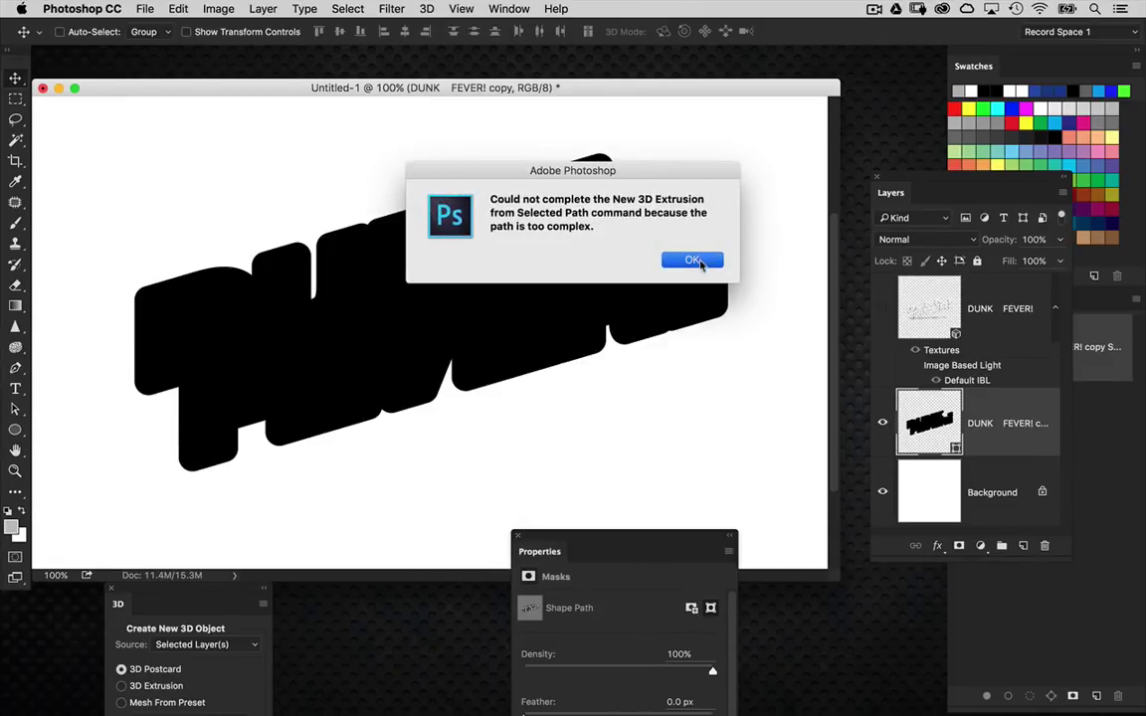
{"action": "left_click", "coordinate": [693, 261]}
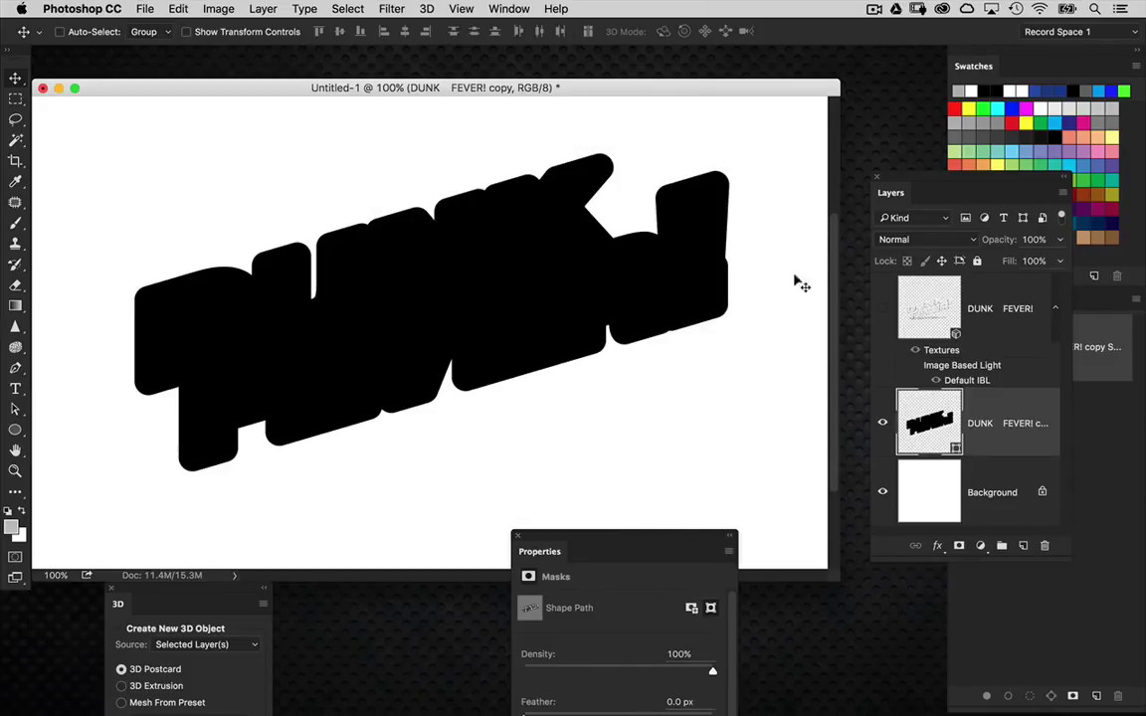
Rasterize the DUNK FEVER! copy layer and create a new 3D extrusion from the selected layer
{"action": "right_click", "coordinate": [1015, 408]}
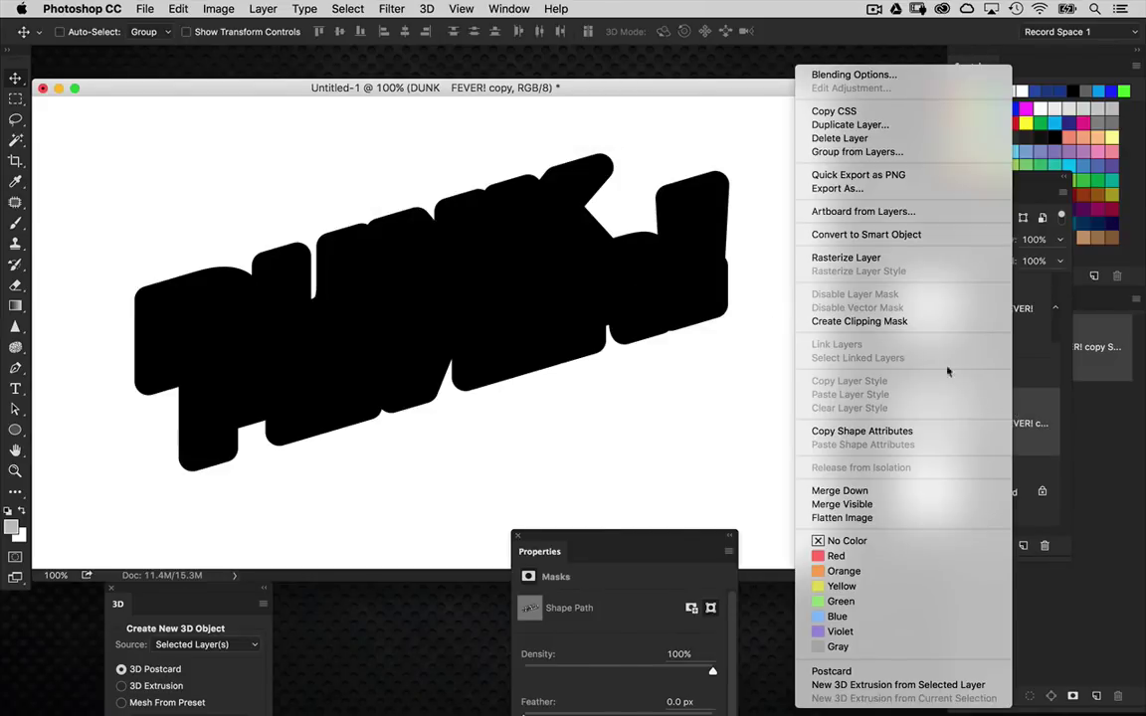
{"action": "left_click", "coordinate": [862, 258]}
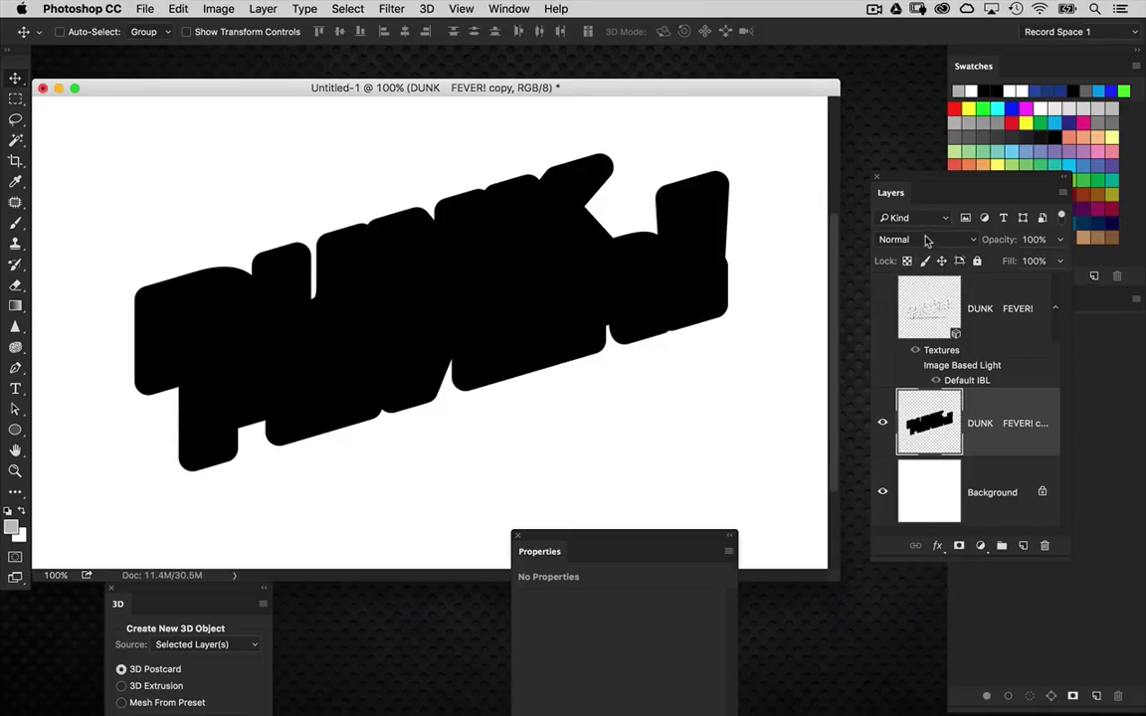
{"action": "left_click", "coordinate": [427, 8]}
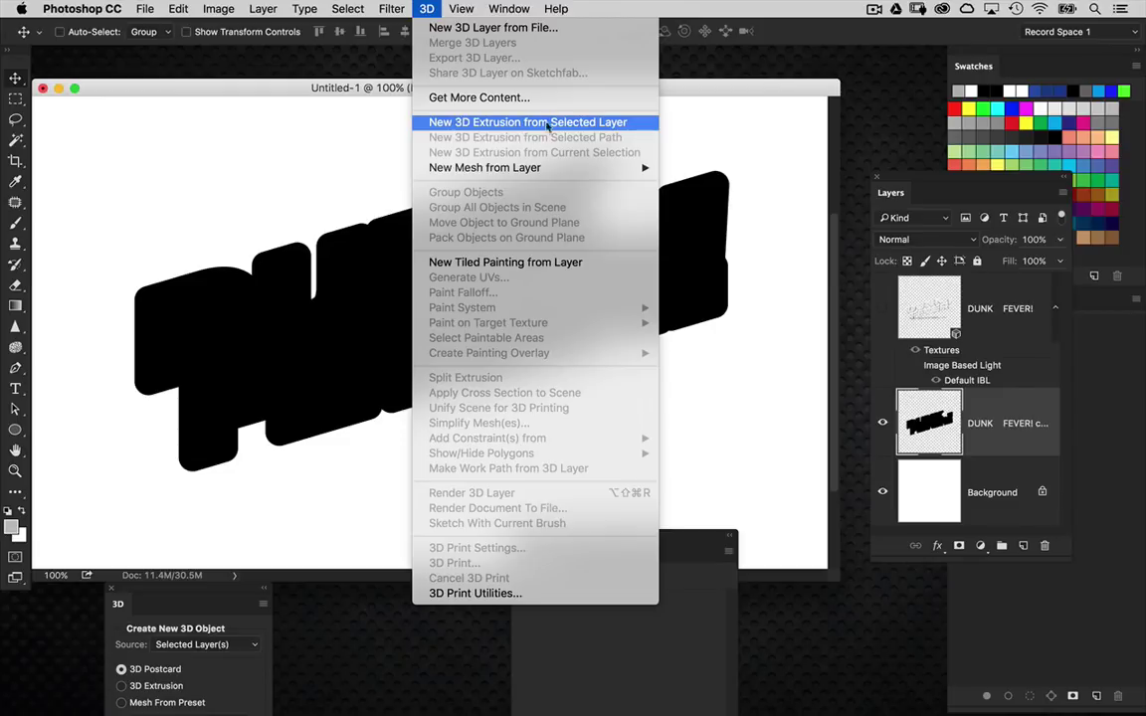
{"action": "left_click", "coordinate": [618, 124]}
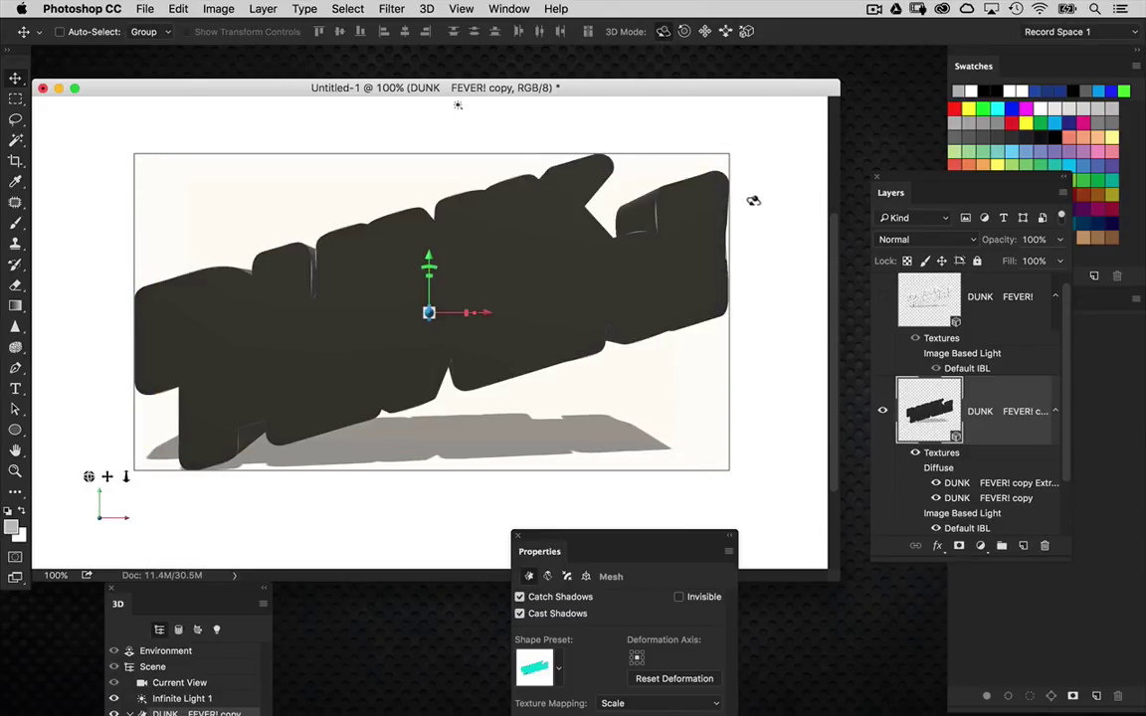
Open the extruded outline's DUNK FEVER! copy diffuse texture, fill it entirely with black, and save and close it
{"action": "left_click_drag", "start_coordinate": [754, 229], "coordinate": [759, 198]}
{"action": "key", "text": "super+minus"}
{"action": "key", "text": "super+equal"}
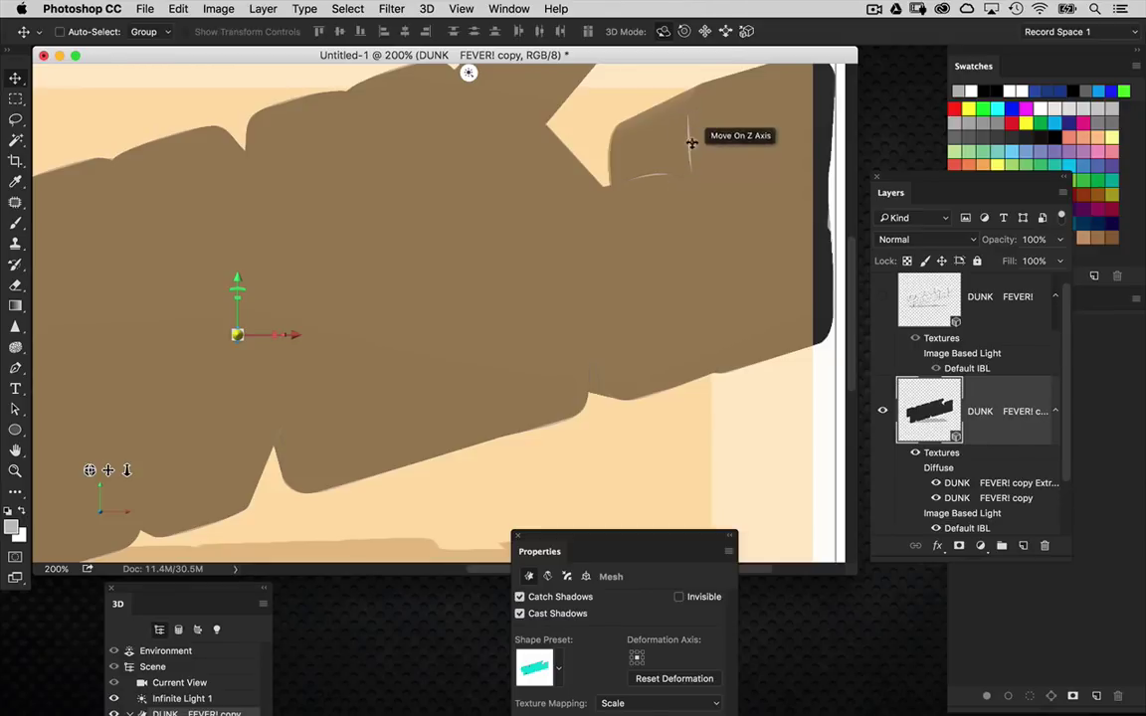
{"action": "key", "text": "super+minus"}
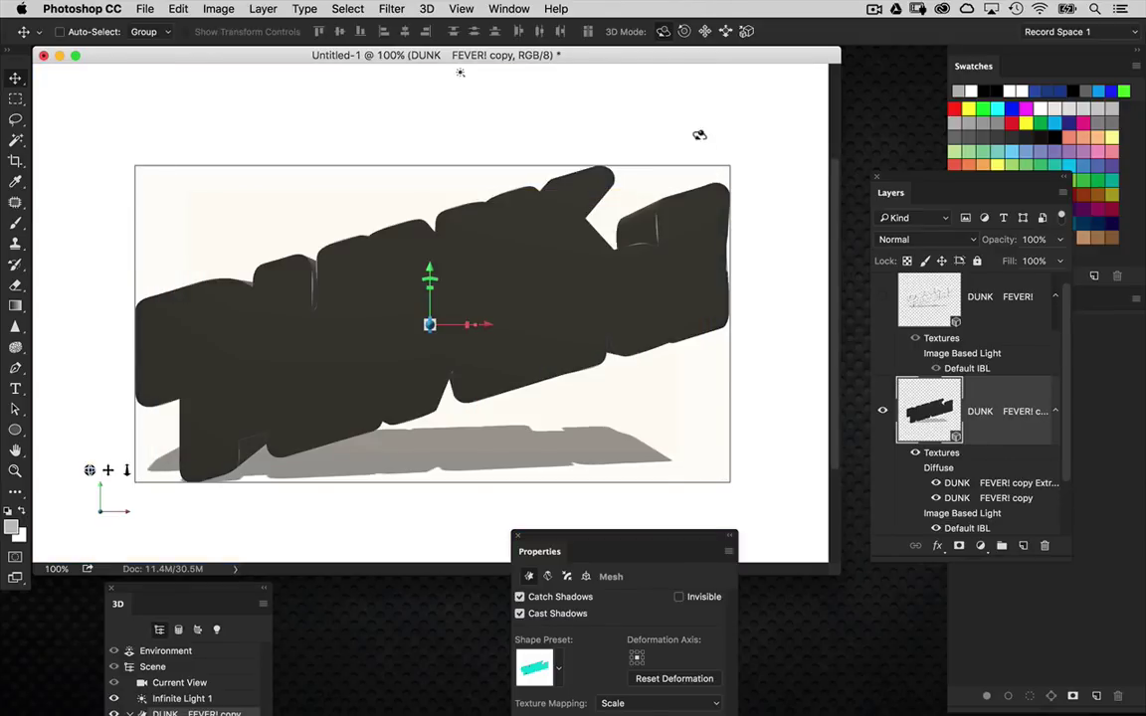
{"action": "left_click_drag", "start_coordinate": [1063, 548], "coordinate": [1112, 617]}
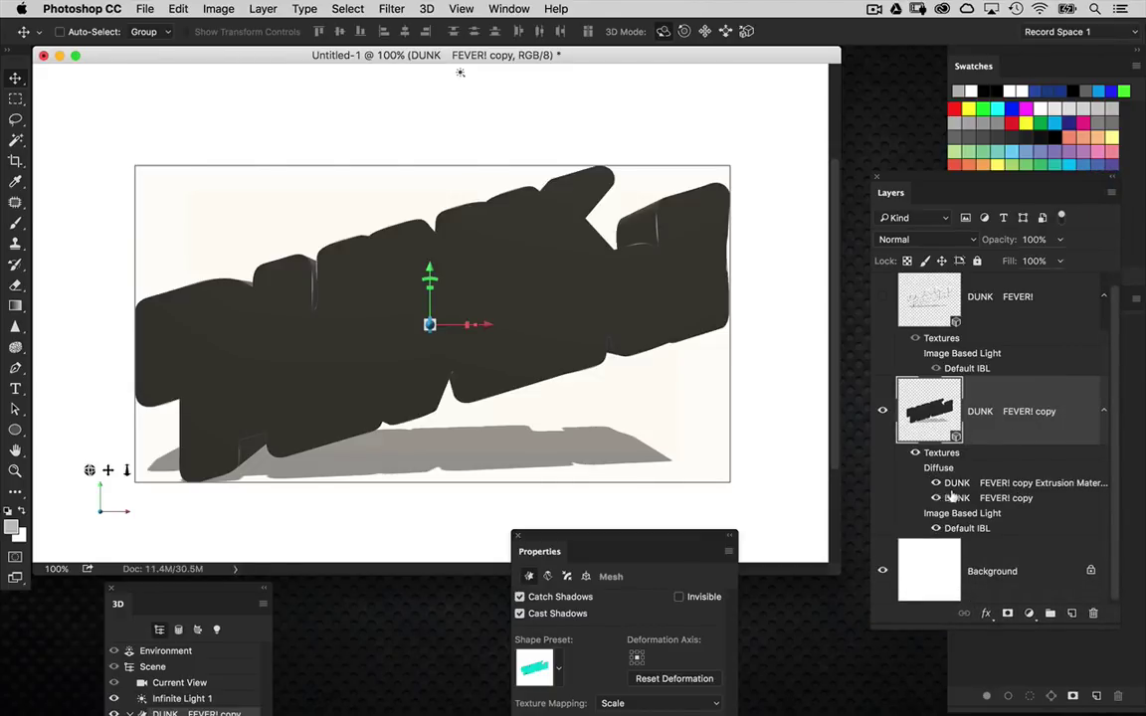
{"action": "double_click", "coordinate": [980, 498]}
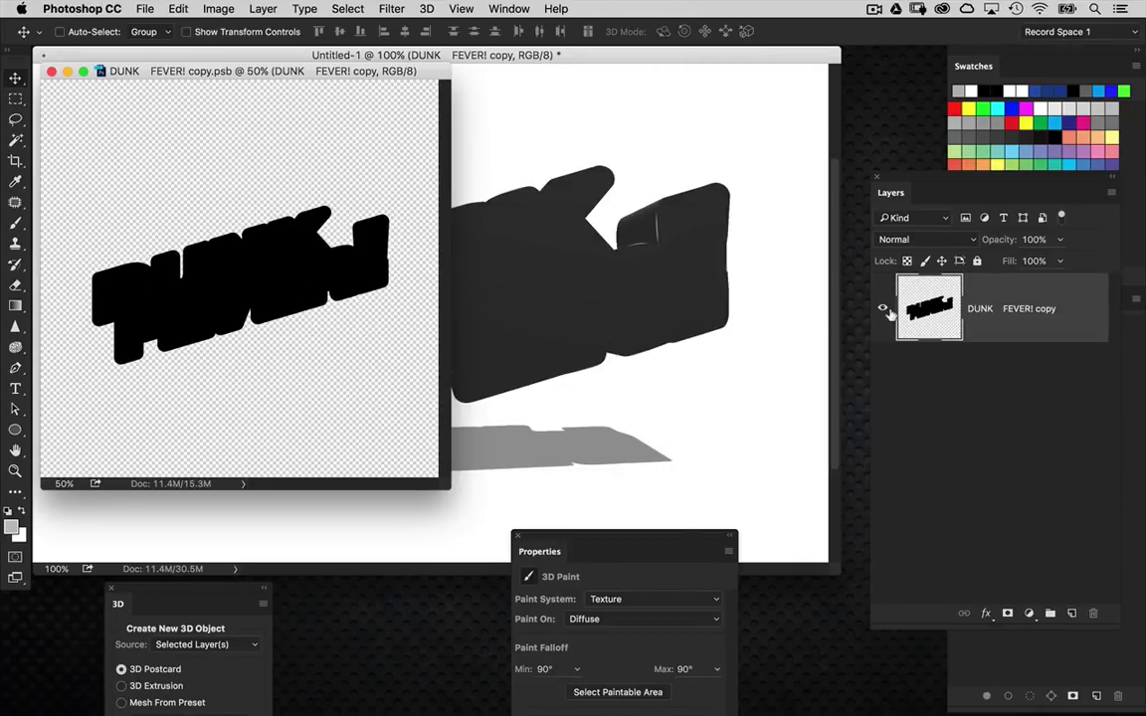
{"action": "key", "text": "d"}
{"action": "key", "text": "alt+BackSpace"}
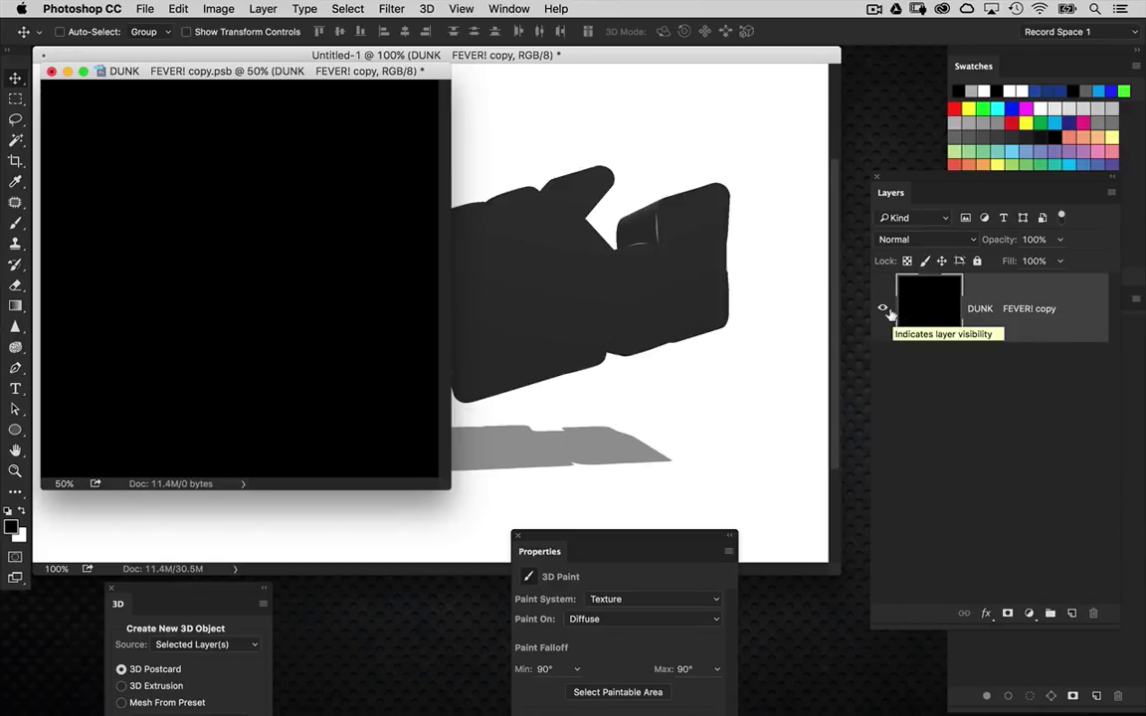
{"action": "key", "text": "super+w"}
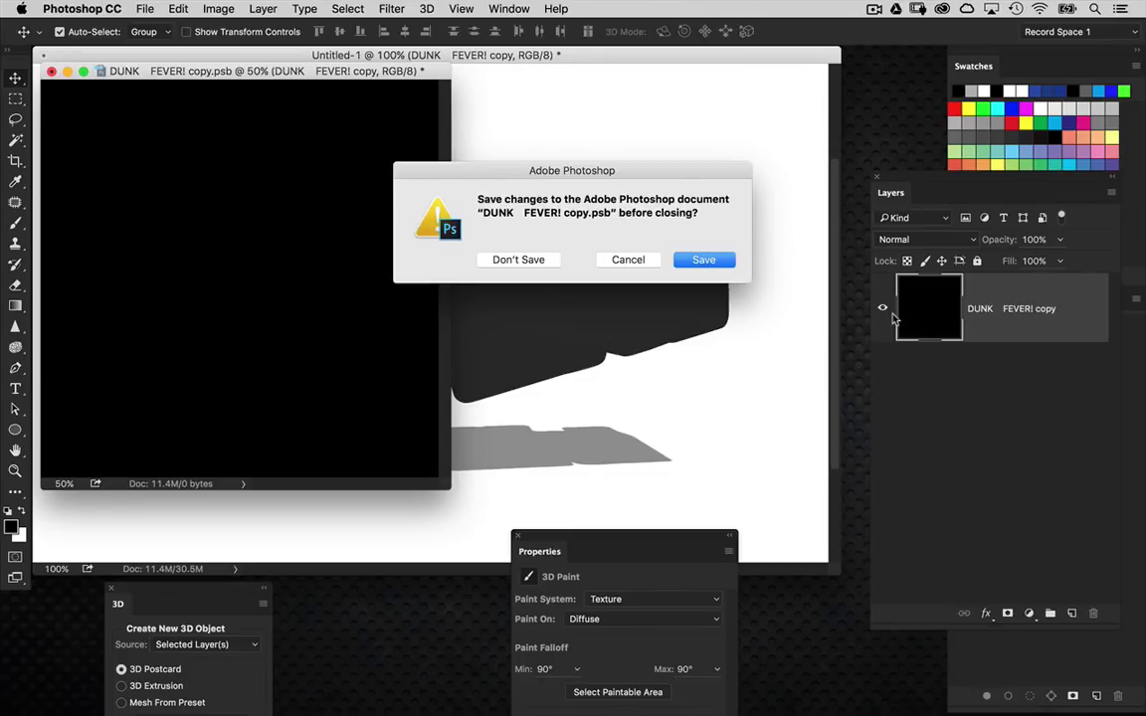
{"action": "key", "text": "Return"}
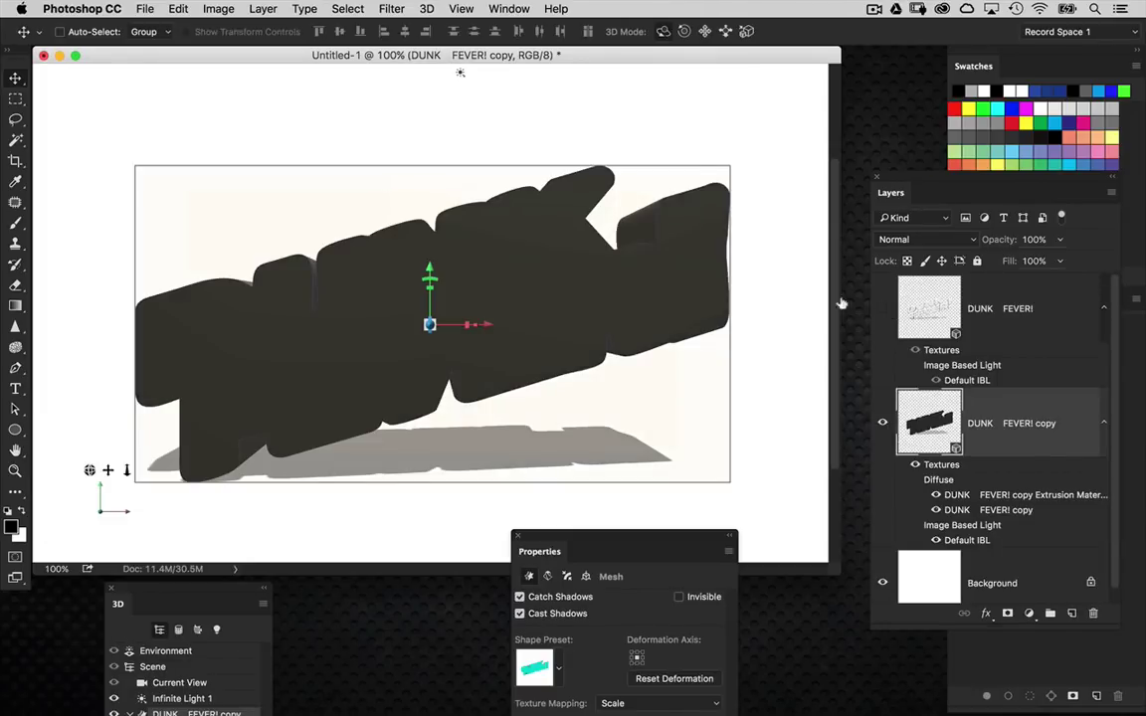
{"action": "key", "text": "super+z"}
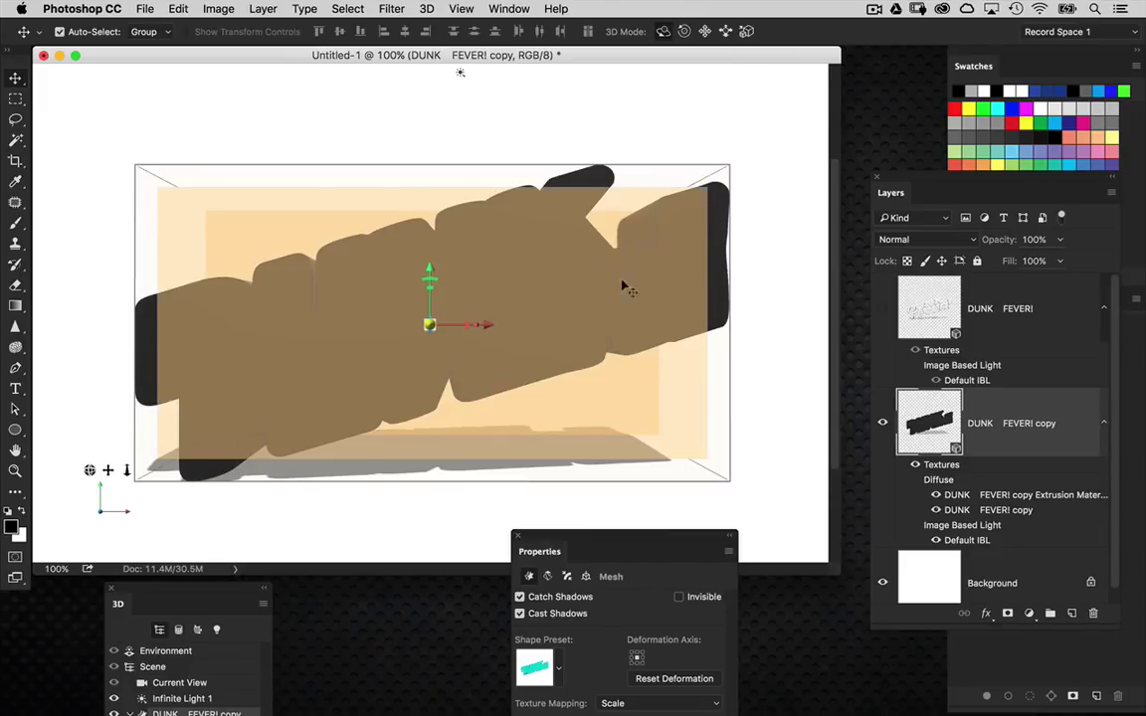
Set the black outline mesh's extrusion depth to 100 px, checking the extrusion from an angled camera view
{"action": "left_click", "coordinate": [208, 681]}
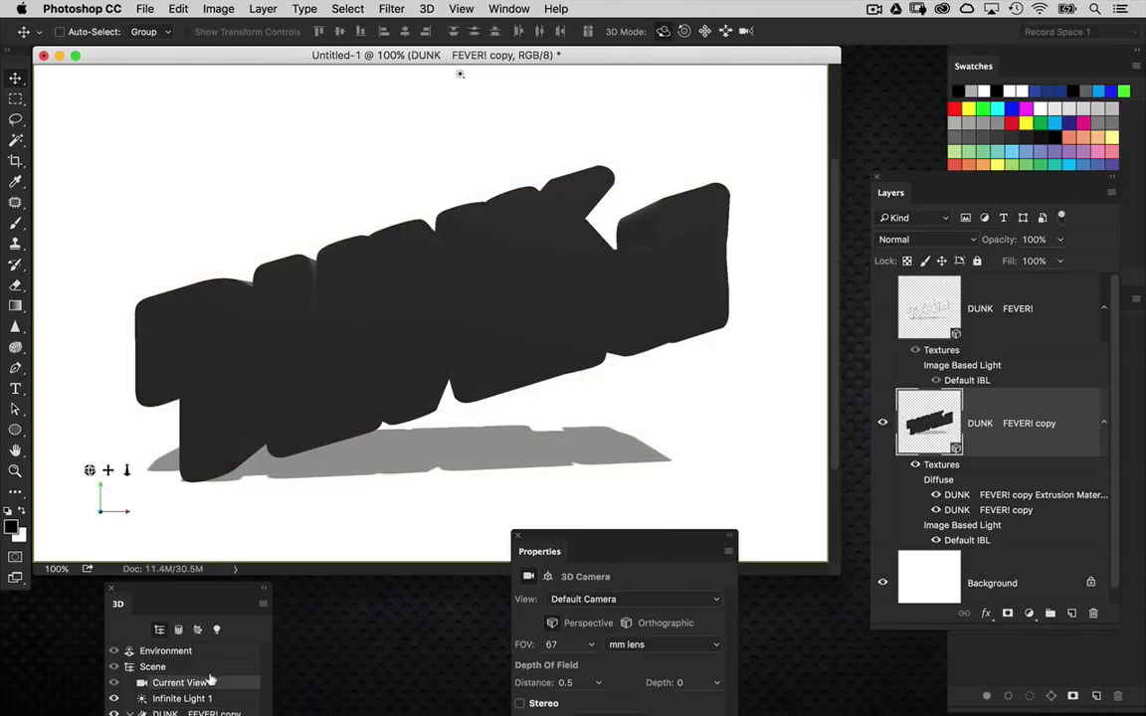
{"action": "left_click_drag", "start_coordinate": [767, 197], "coordinate": [42, 301]}
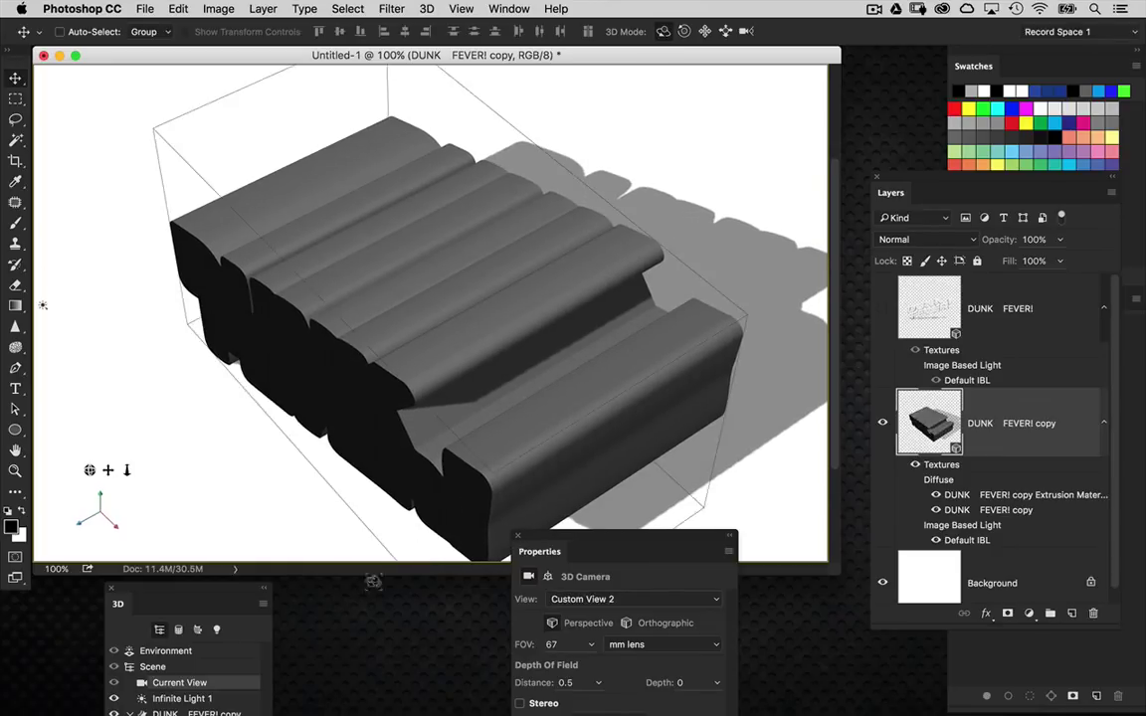
{"action": "left_click_drag", "start_coordinate": [187, 589], "coordinate": [159, 403]}
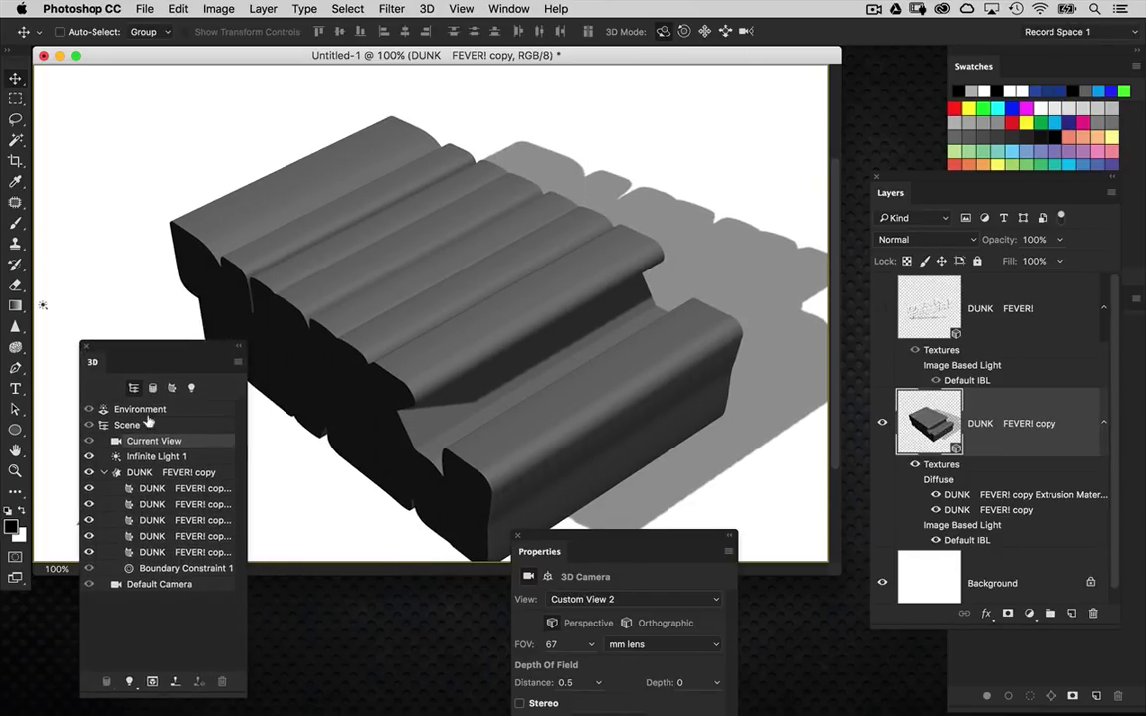
{"action": "left_click", "coordinate": [147, 471]}
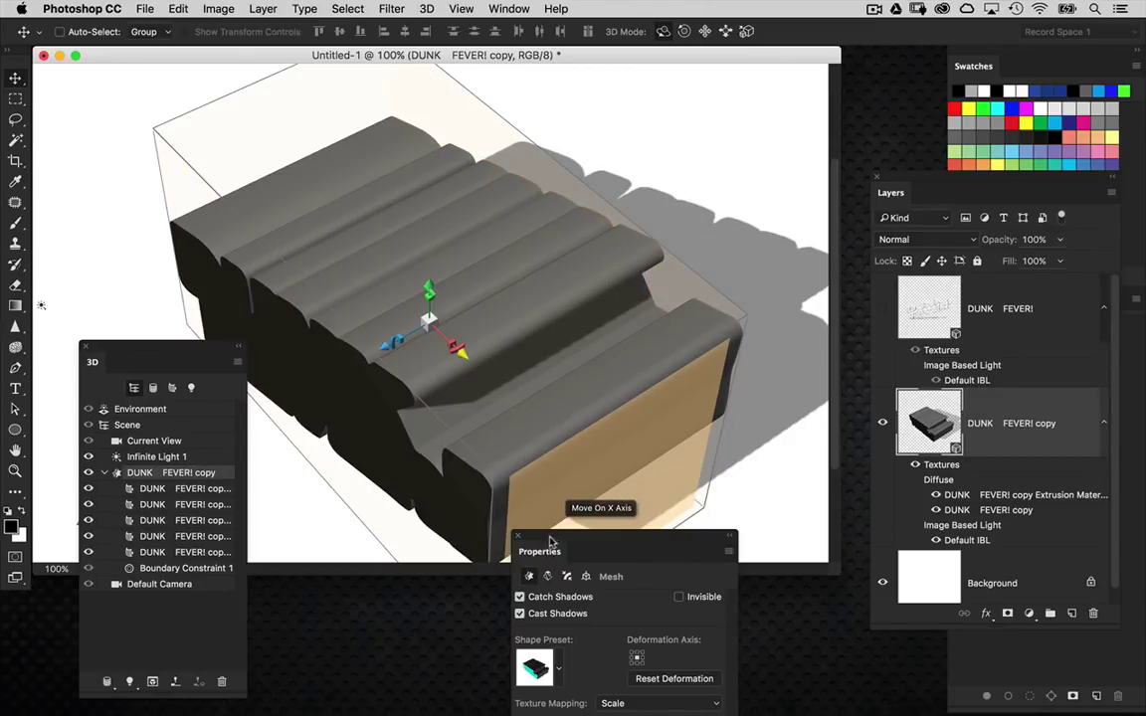
{"action": "left_click_drag", "start_coordinate": [550, 538], "coordinate": [630, 438]}
{"action": "left_click_drag", "start_coordinate": [599, 488], "coordinate": [648, 358]}
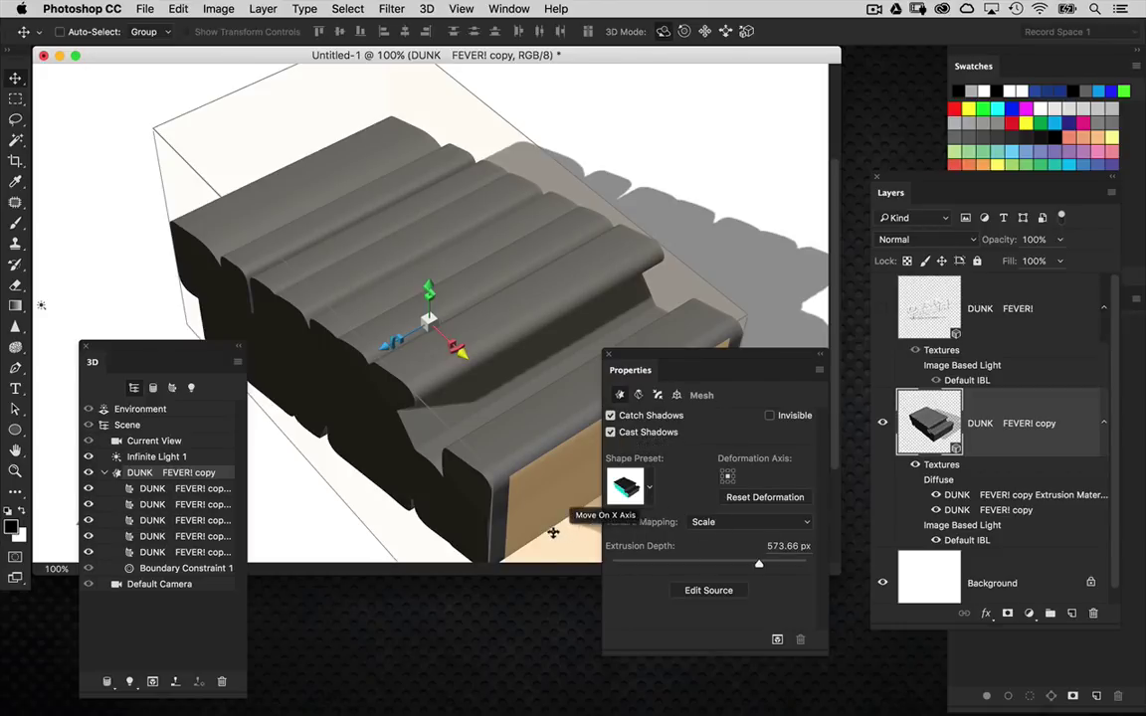
{"action": "left_click_drag", "start_coordinate": [708, 356], "coordinate": [754, 400]}
{"action": "left_click", "coordinate": [816, 577]}
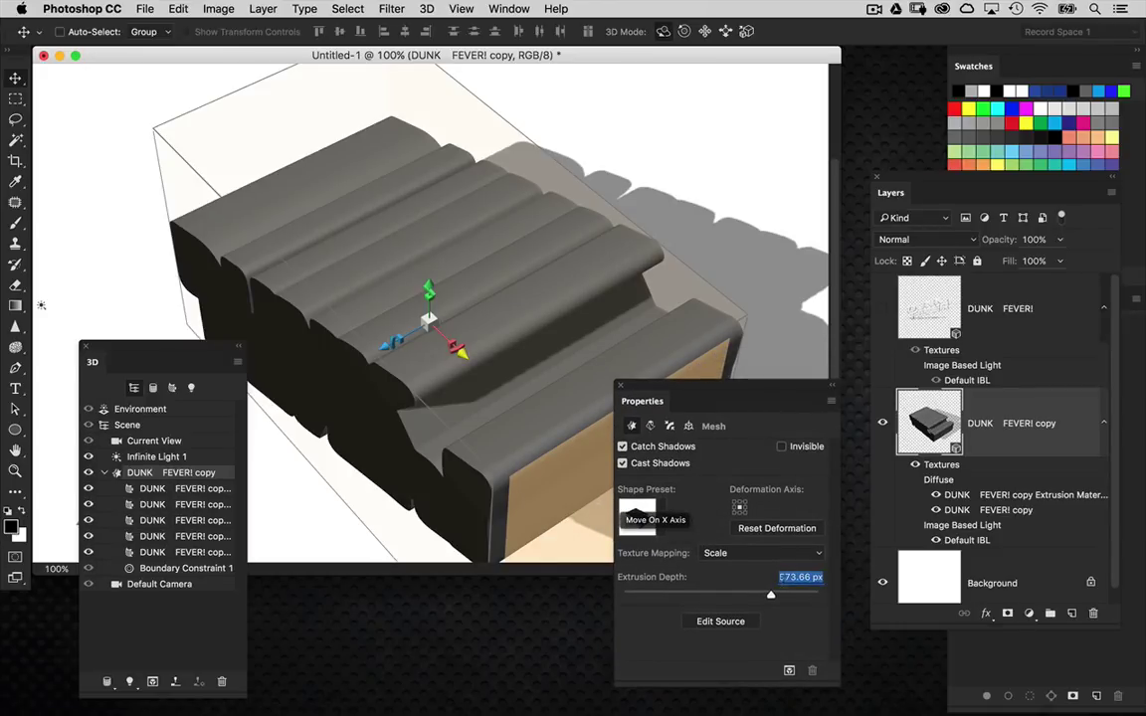
{"action": "type", "text": "100"}
{"action": "key", "text": "Return"}
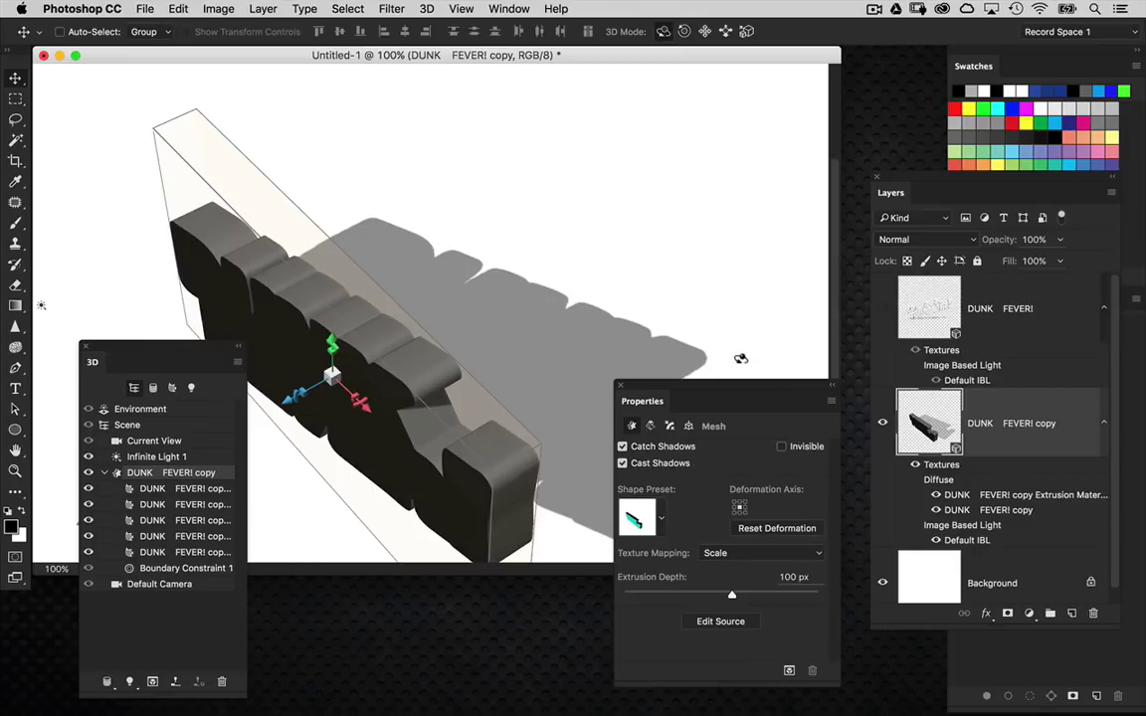
Return to the default camera and set the outline mesh's front cap bevel width to 5%
{"action": "left_click", "coordinate": [182, 583]}
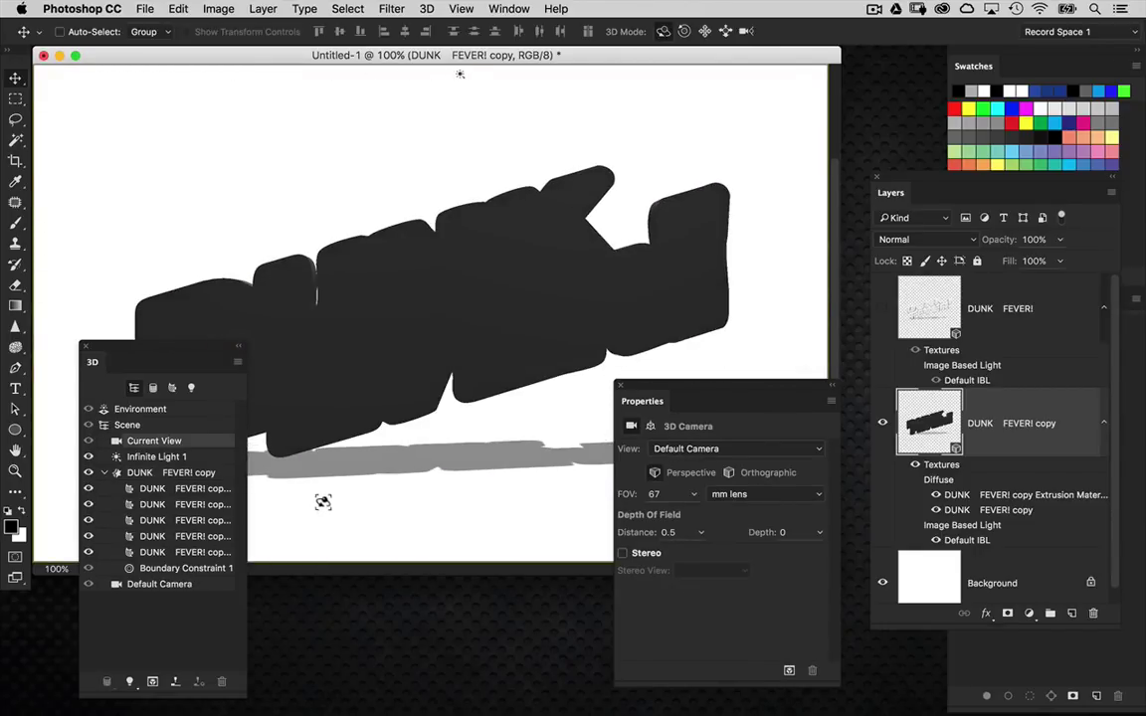
{"action": "left_click", "coordinate": [189, 473]}
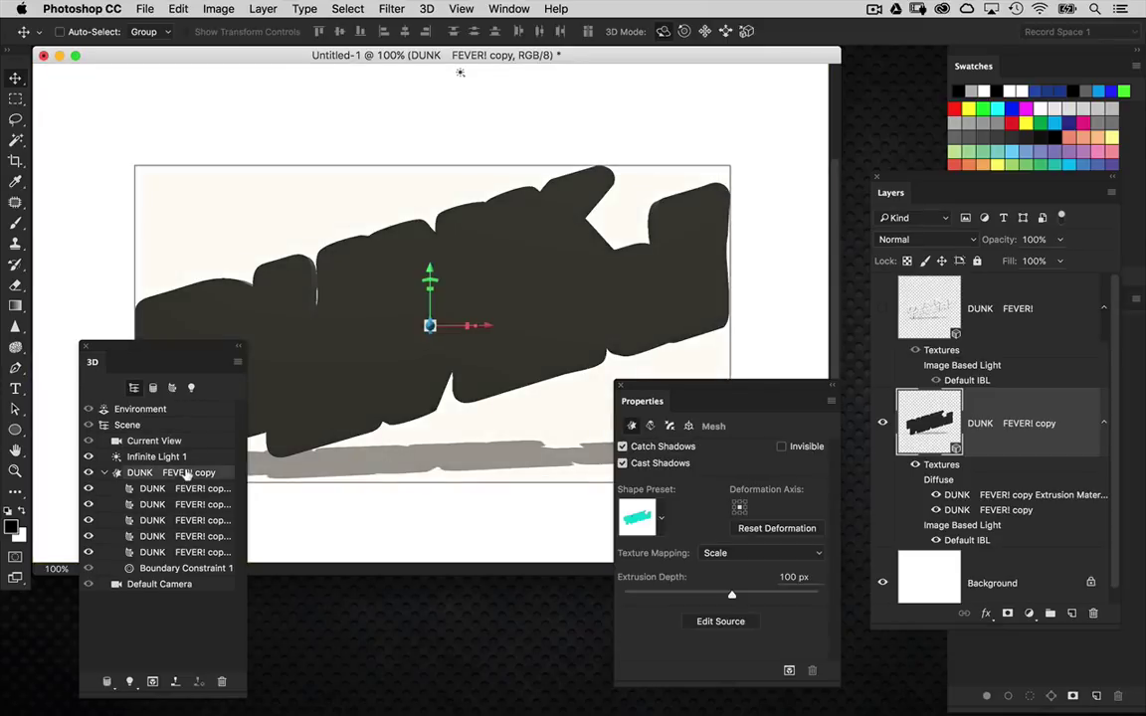
{"action": "left_click", "coordinate": [670, 426]}
{"action": "left_click_drag", "start_coordinate": [627, 506], "coordinate": [543, 484]}
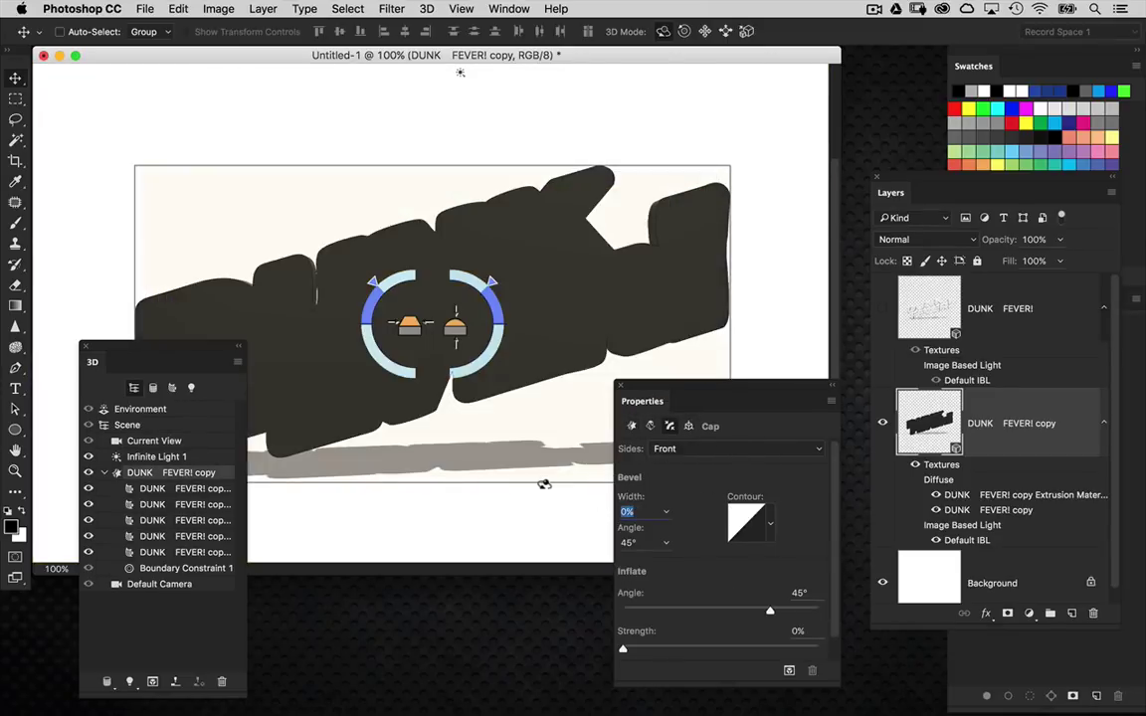
{"action": "type", "text": "5"}
{"action": "key", "text": "Return"}
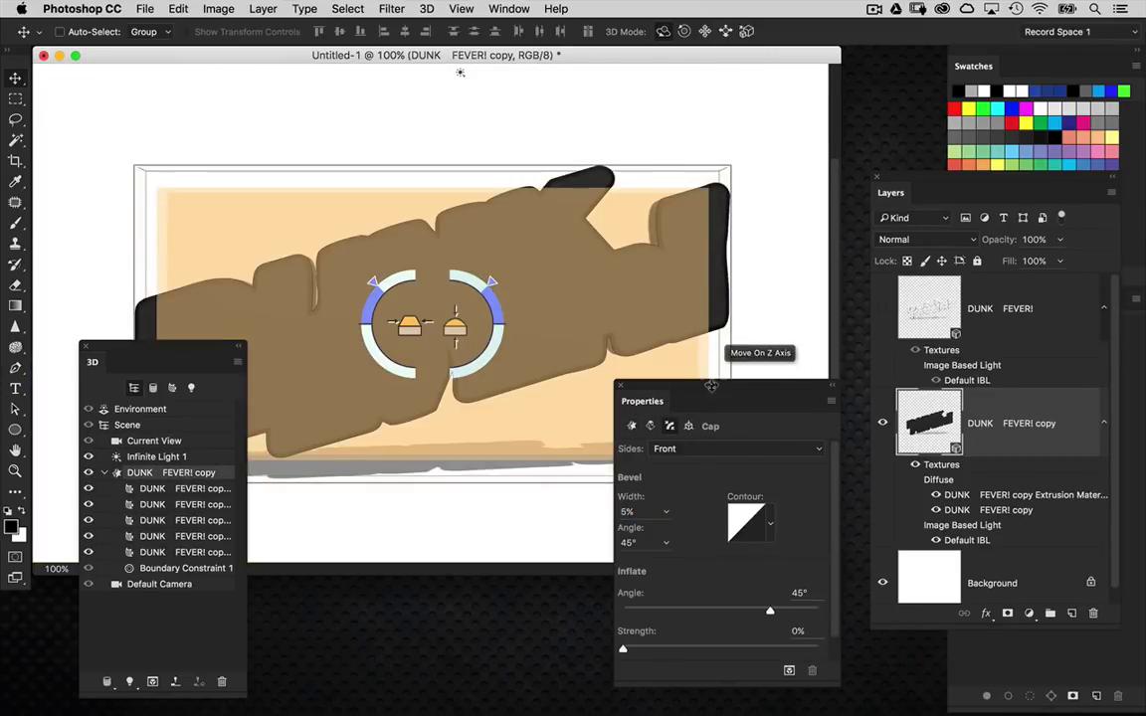
Reduce the outline's front bevel width to 2%
{"action": "left_click_drag", "start_coordinate": [781, 259], "coordinate": [781, 258]}
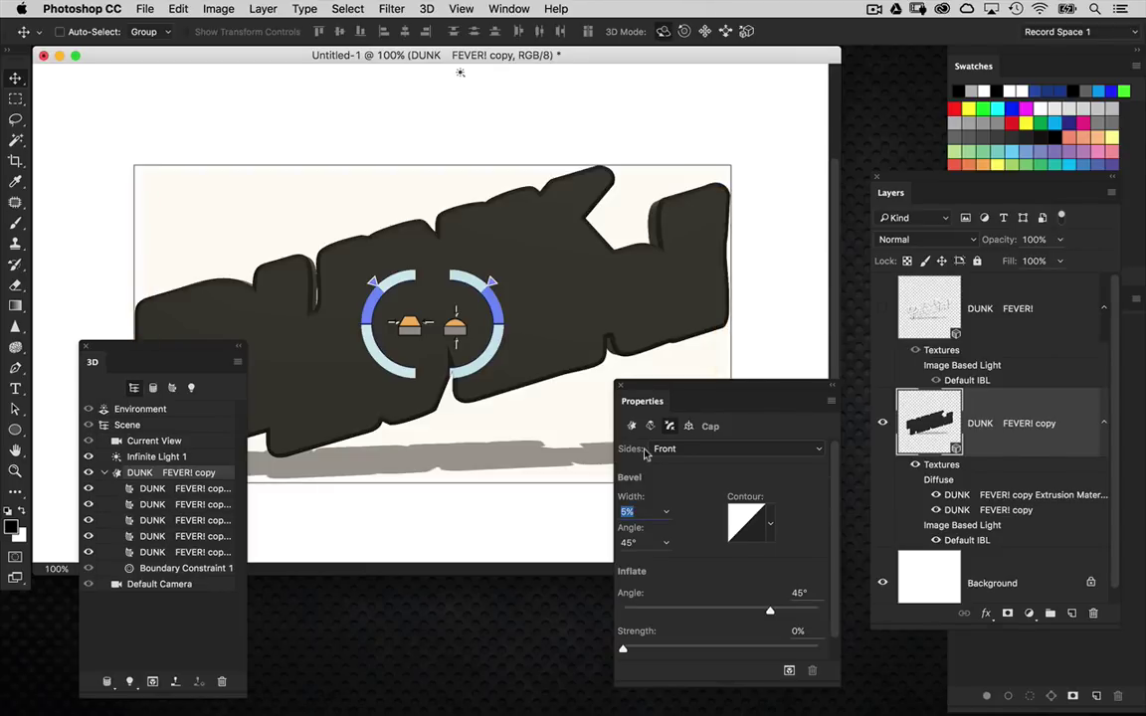
{"action": "type", "text": "2"}
{"action": "key", "text": "Return"}
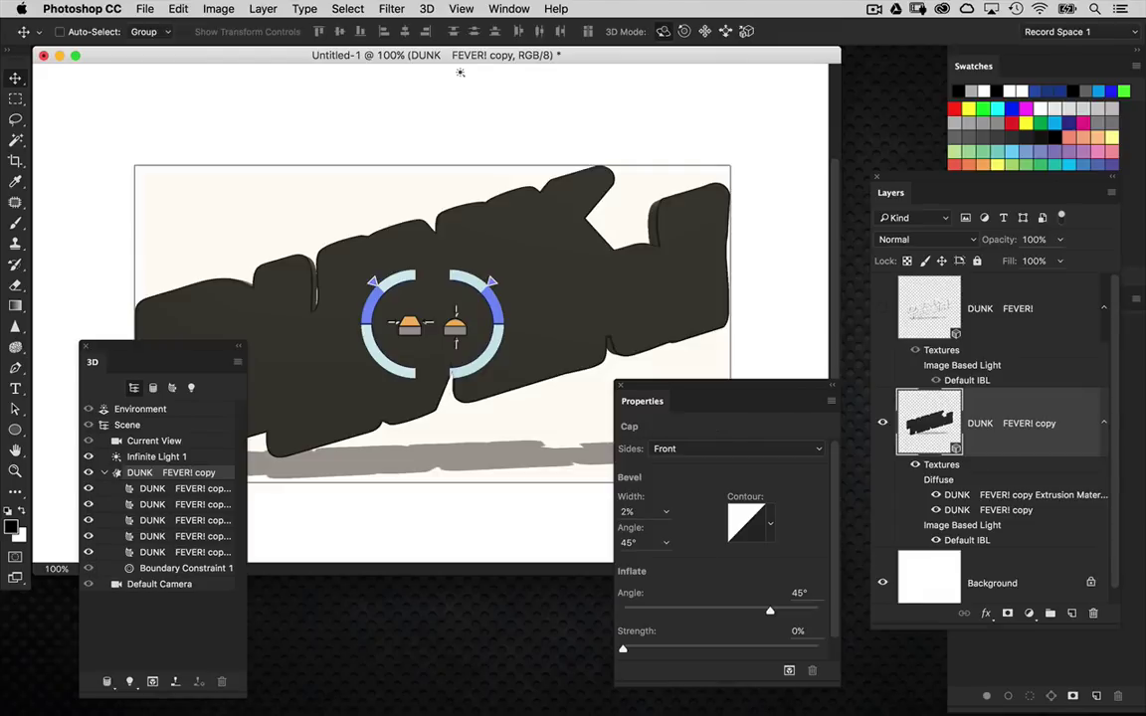
{"action": "key", "text": "v"}
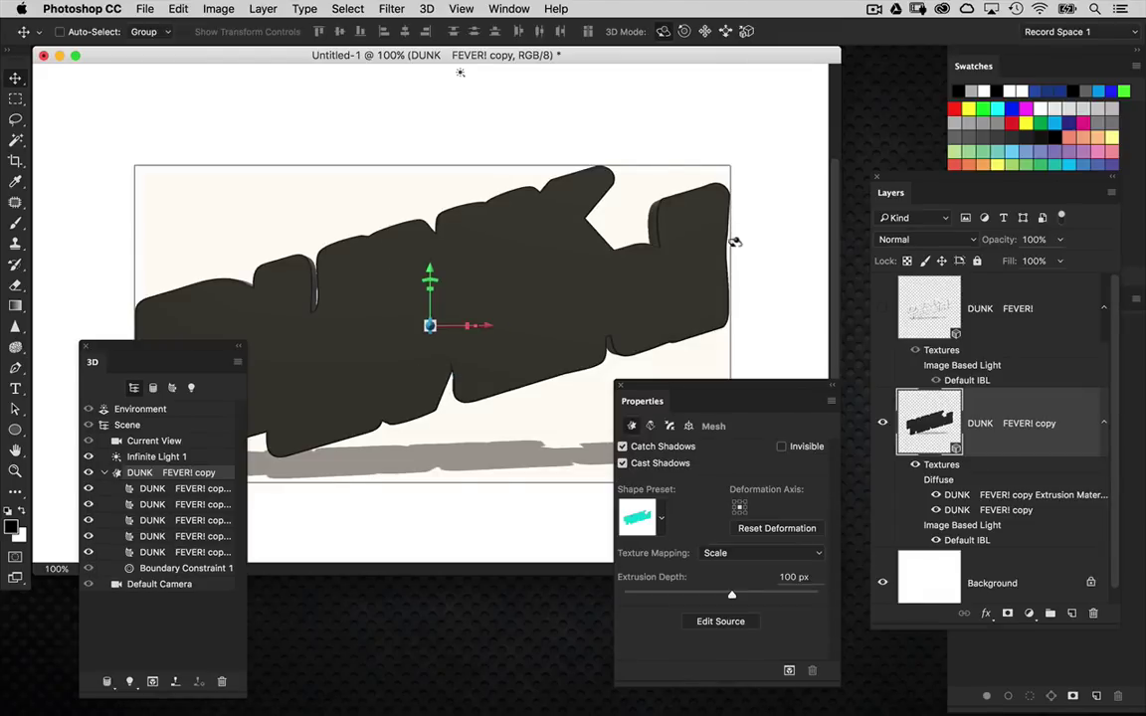
Set the outline's front cap inflate strength to 2% and deselect the mesh
{"action": "left_click", "coordinate": [672, 426]}
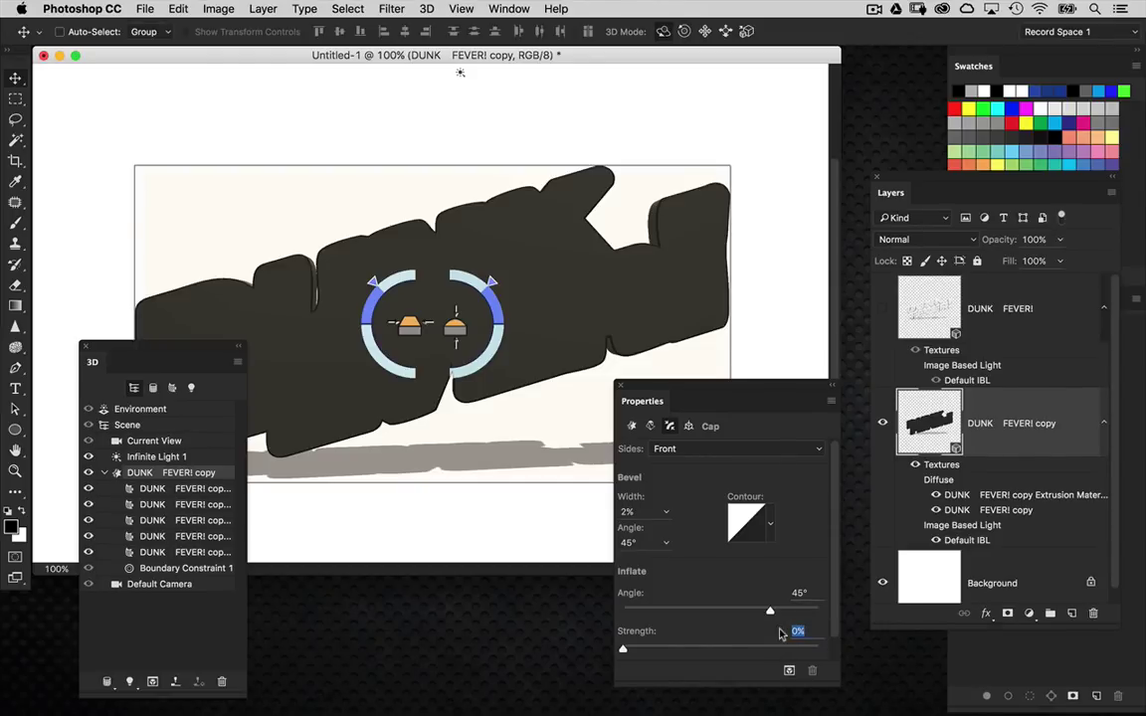
{"action": "type", "text": "2"}
{"action": "key", "text": "Return"}
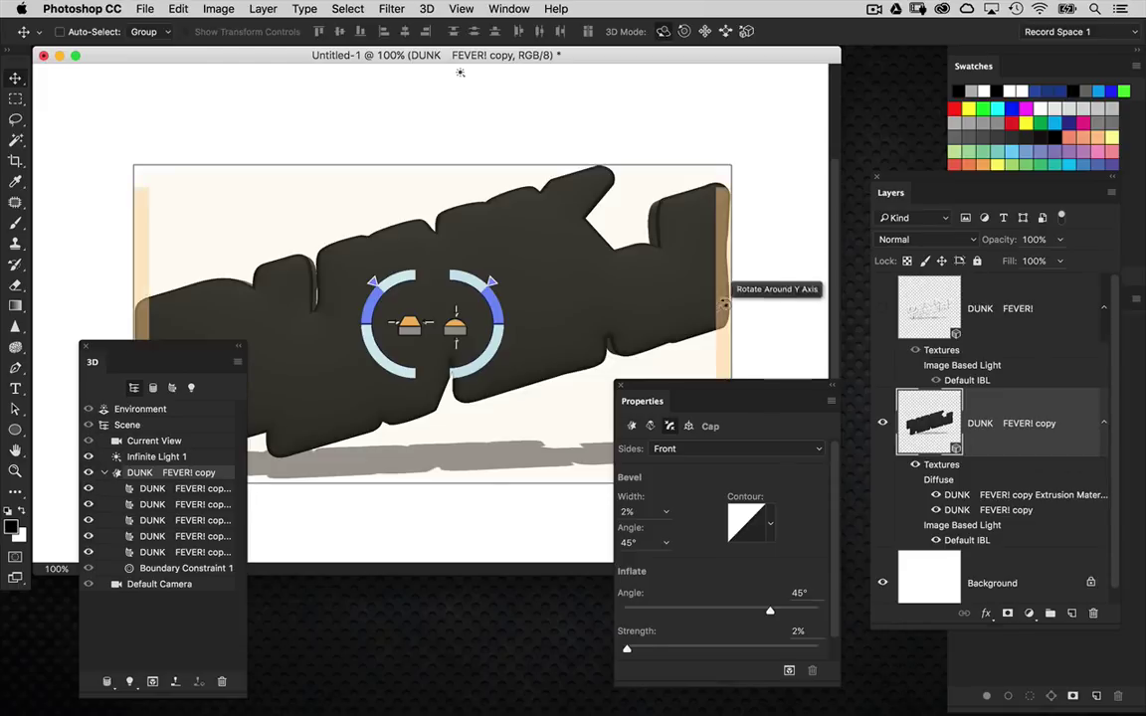
{"action": "left_click", "coordinate": [769, 238]}
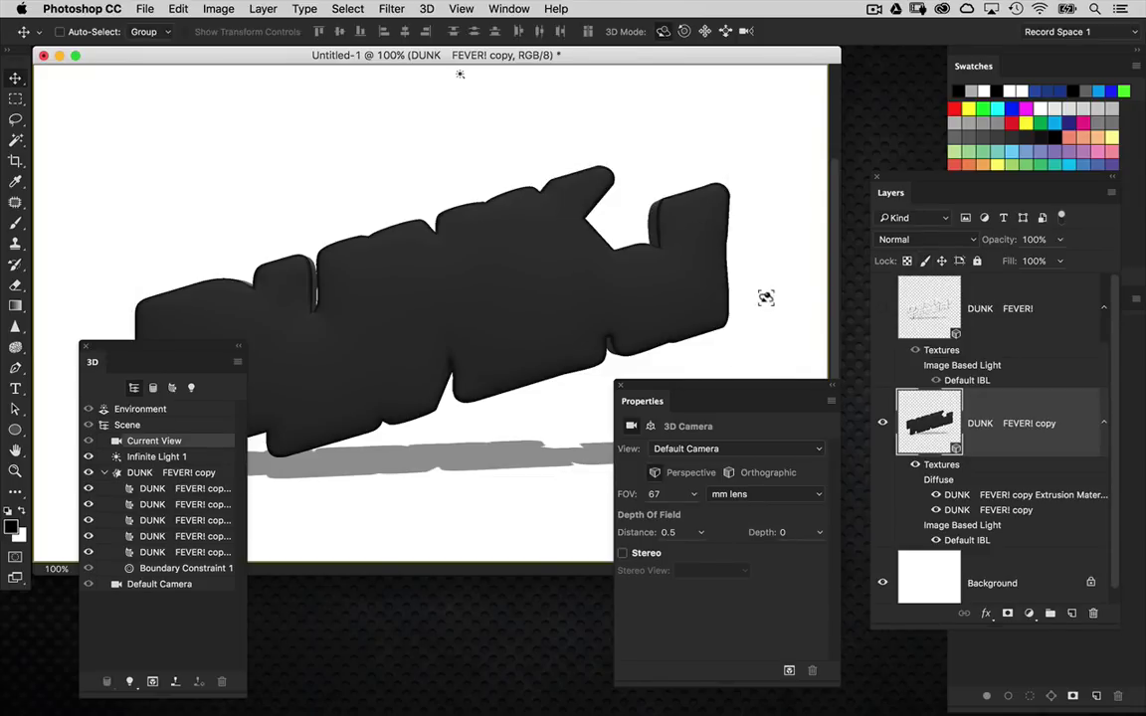
Show the white DUNK FEVER! 3D text layer over the outline and uncover the artwork
{"action": "left_click", "coordinate": [881, 307]}
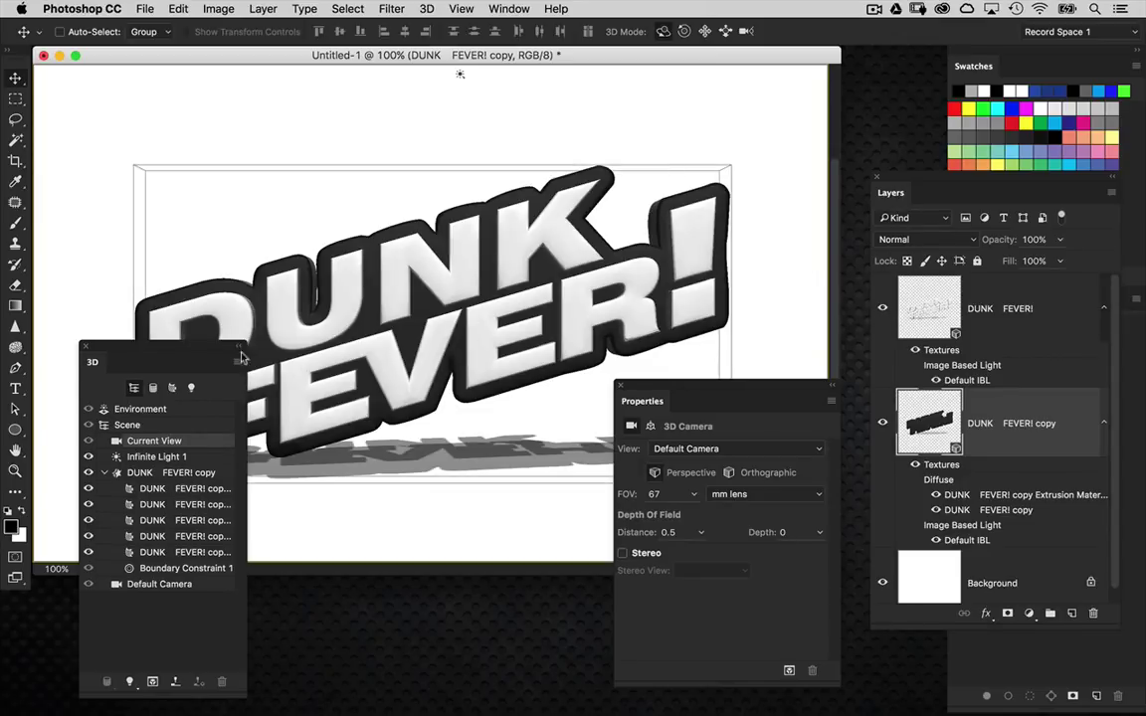
{"action": "left_click_drag", "start_coordinate": [212, 350], "coordinate": [237, 529]}
{"action": "left_click_drag", "start_coordinate": [694, 390], "coordinate": [635, 511]}
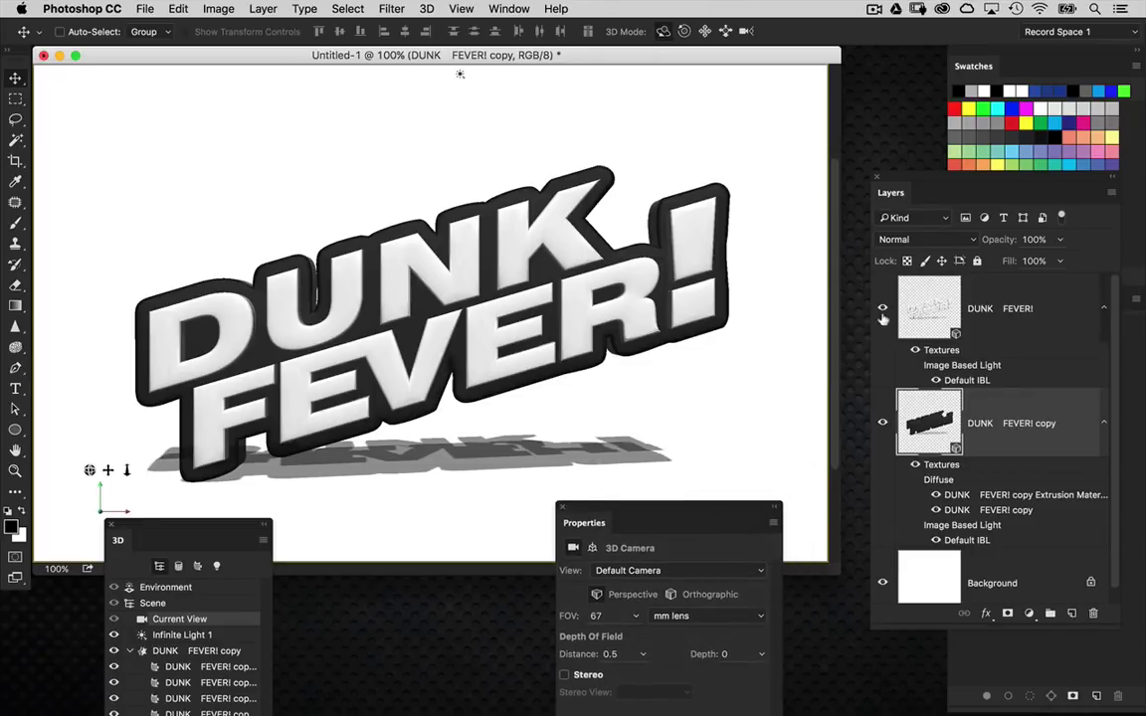
Select the DUNK FEVER! text layer and the DUNK FEVER! copy outline layer and merge them into one 3D layer
{"action": "left_click", "coordinate": [1005, 298]}
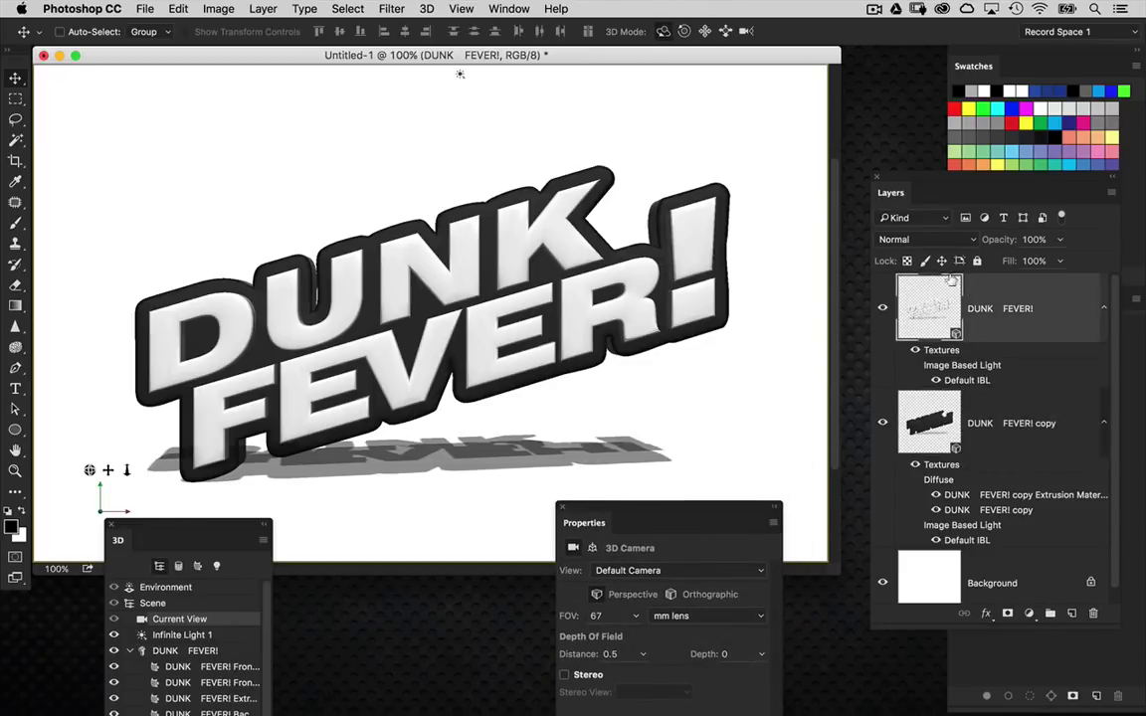
{"action": "left_click", "coordinate": [883, 309]}
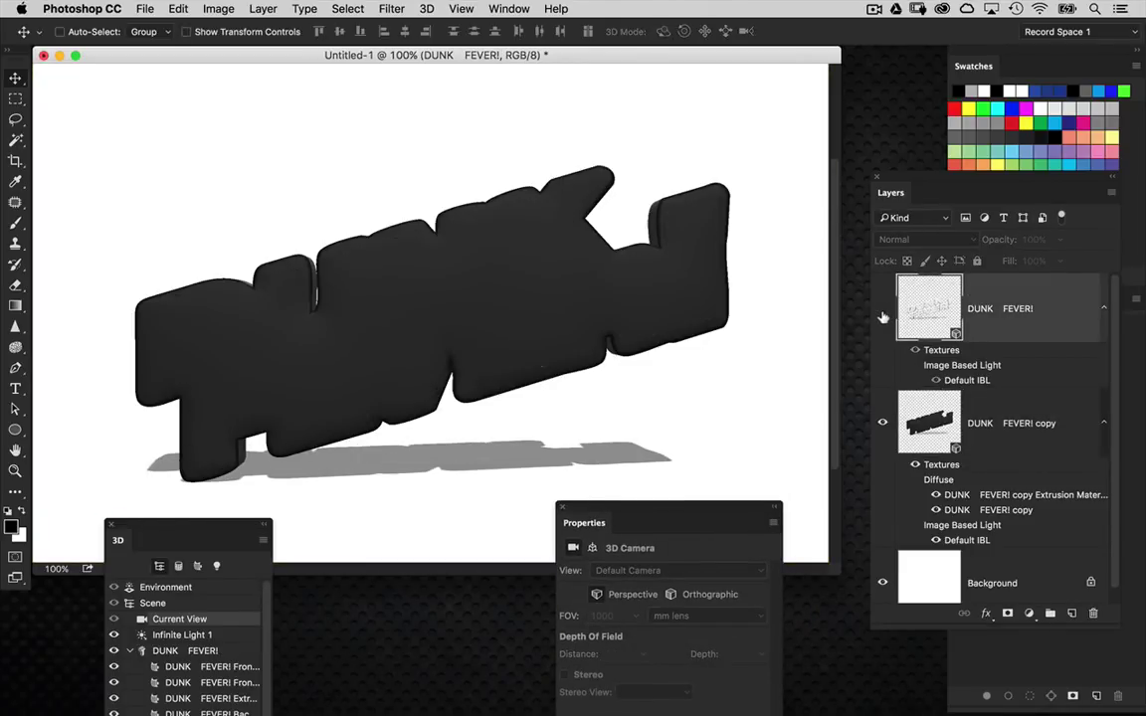
{"action": "left_click", "coordinate": [882, 310]}
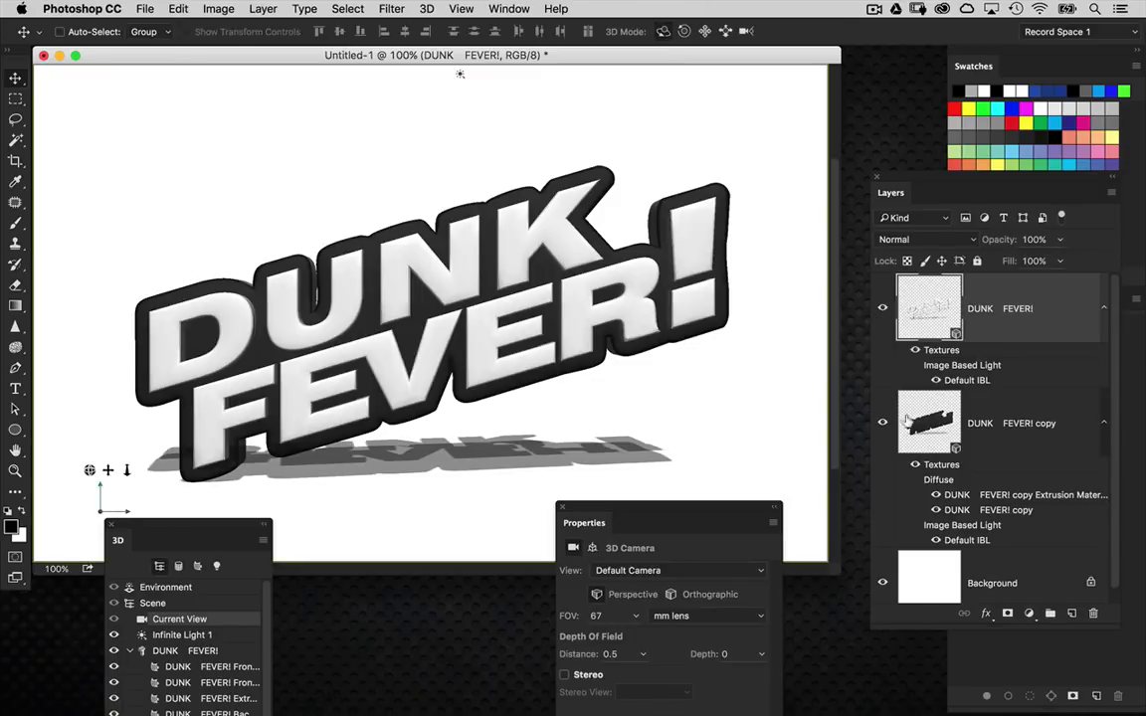
{"action": "left_click", "coordinate": [917, 421]}
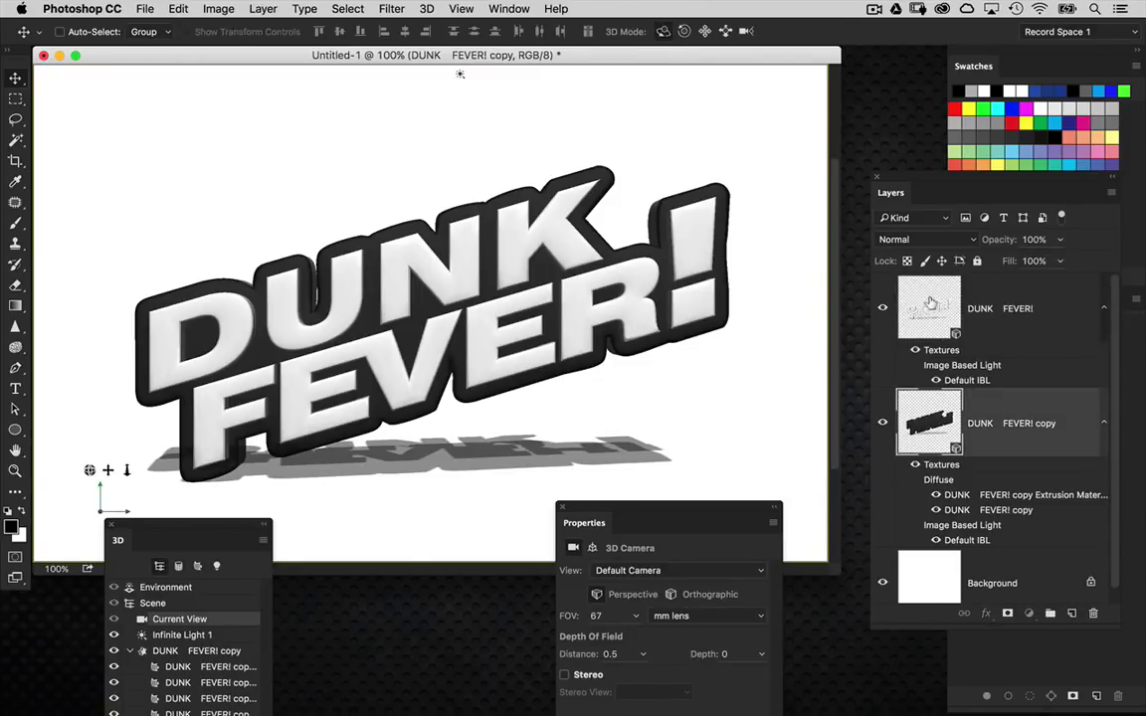
{"action": "left_click", "coordinate": [931, 304]}
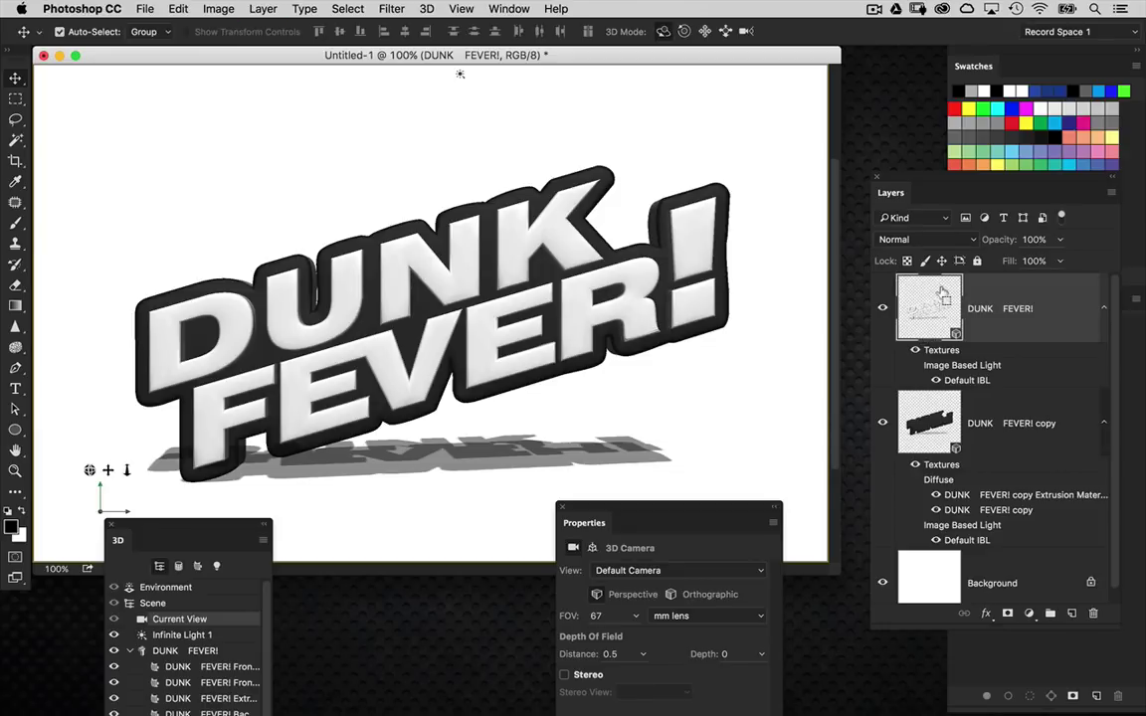
{"action": "key", "text": "BackSpace"}
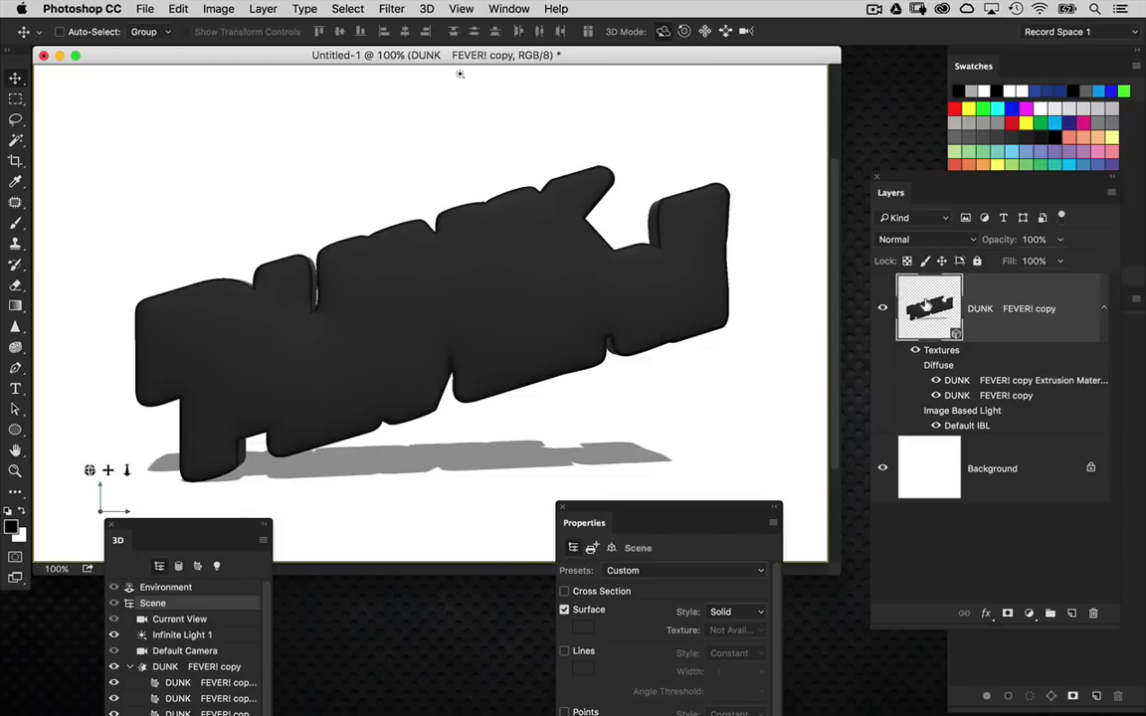
Collapse the mesh groups in the merged scene and move the DUNK FEVER! text mesh forward in front of the outline
{"action": "left_click_drag", "start_coordinate": [246, 525], "coordinate": [223, 423]}
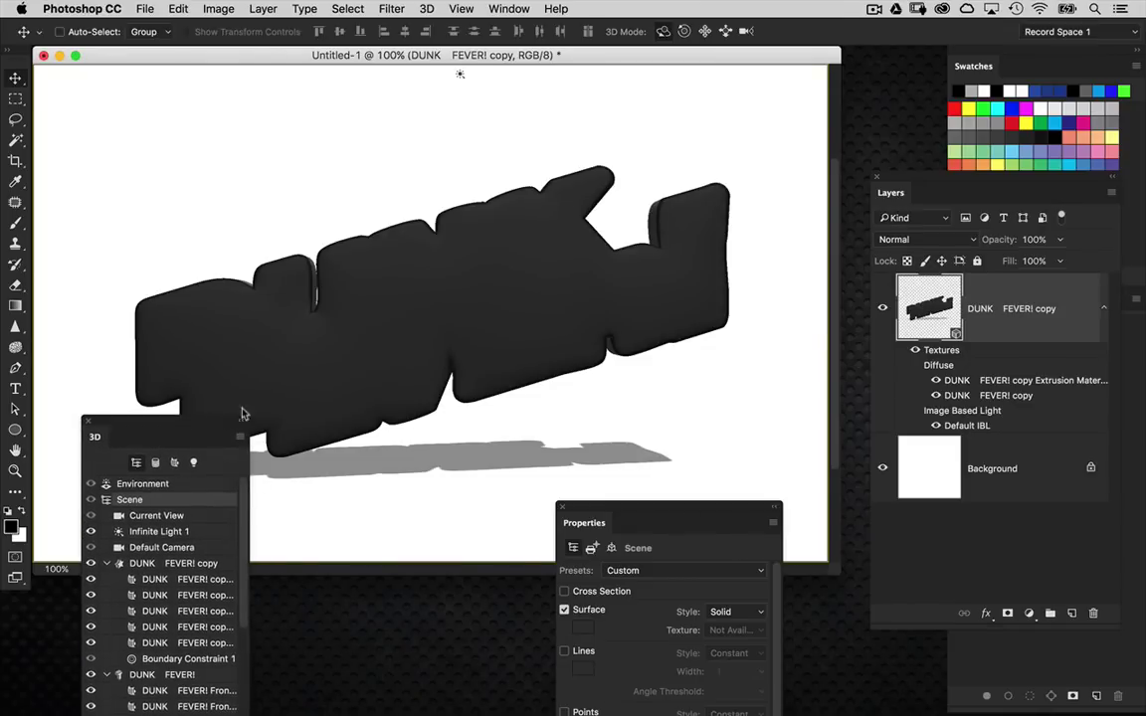
{"action": "left_click", "coordinate": [106, 563]}
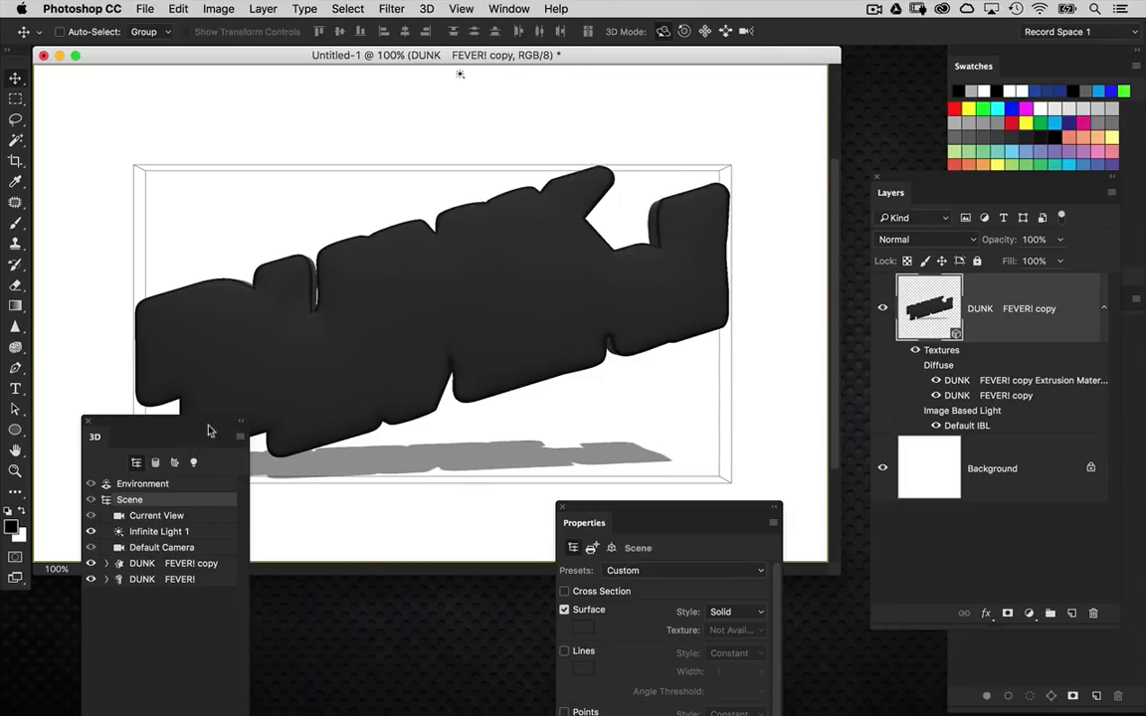
{"action": "left_click", "coordinate": [156, 566]}
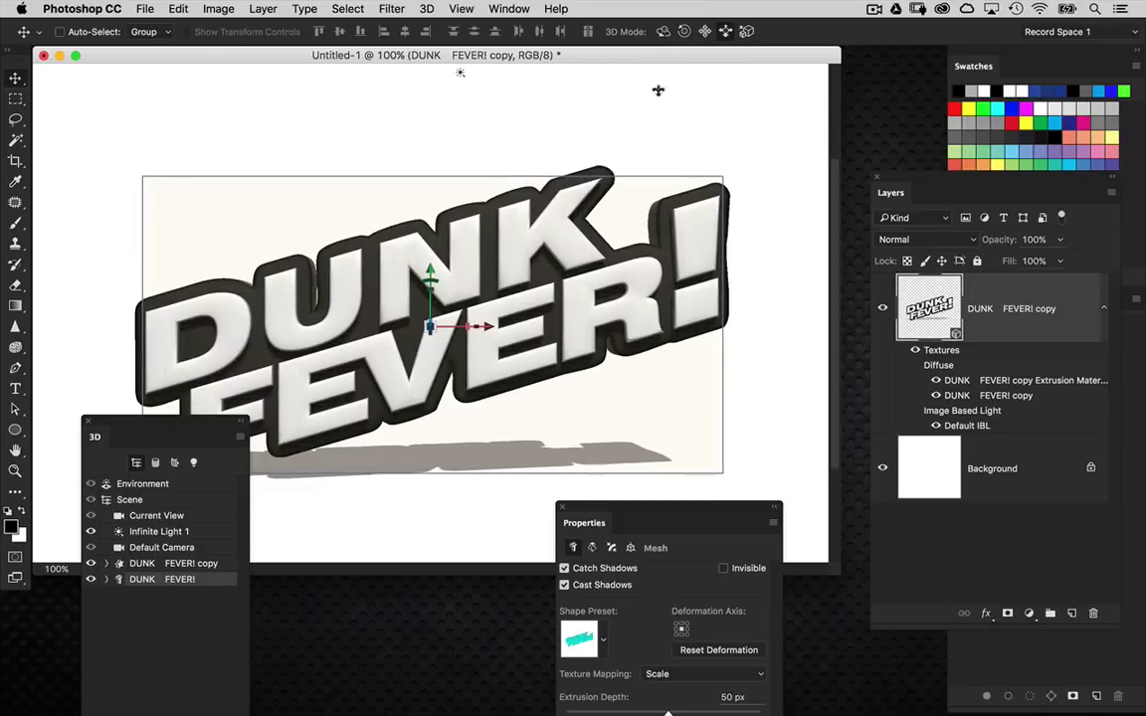
Orbit the camera to an angled view and set the outline mesh's extrusion depth to 75 px
{"action": "left_click", "coordinate": [155, 516]}
{"action": "left_click_drag", "start_coordinate": [702, 171], "coordinate": [664, 74]}
{"action": "left_click_drag", "start_coordinate": [798, 134], "coordinate": [772, 172]}
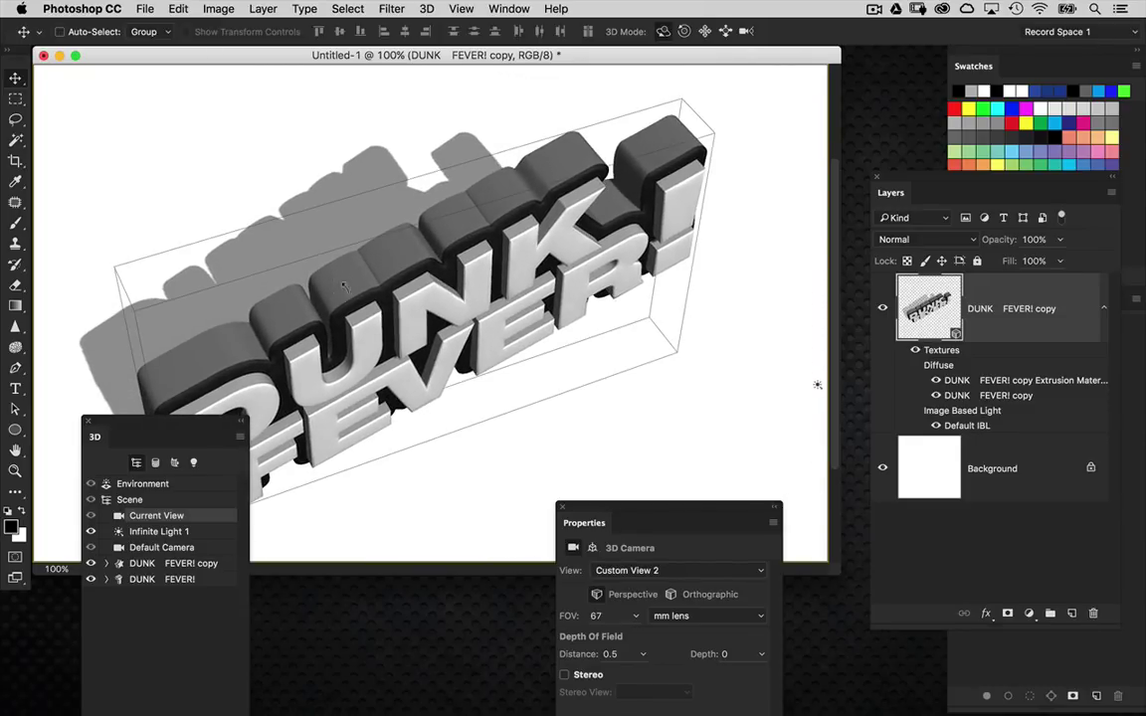
{"action": "left_click", "coordinate": [341, 286]}
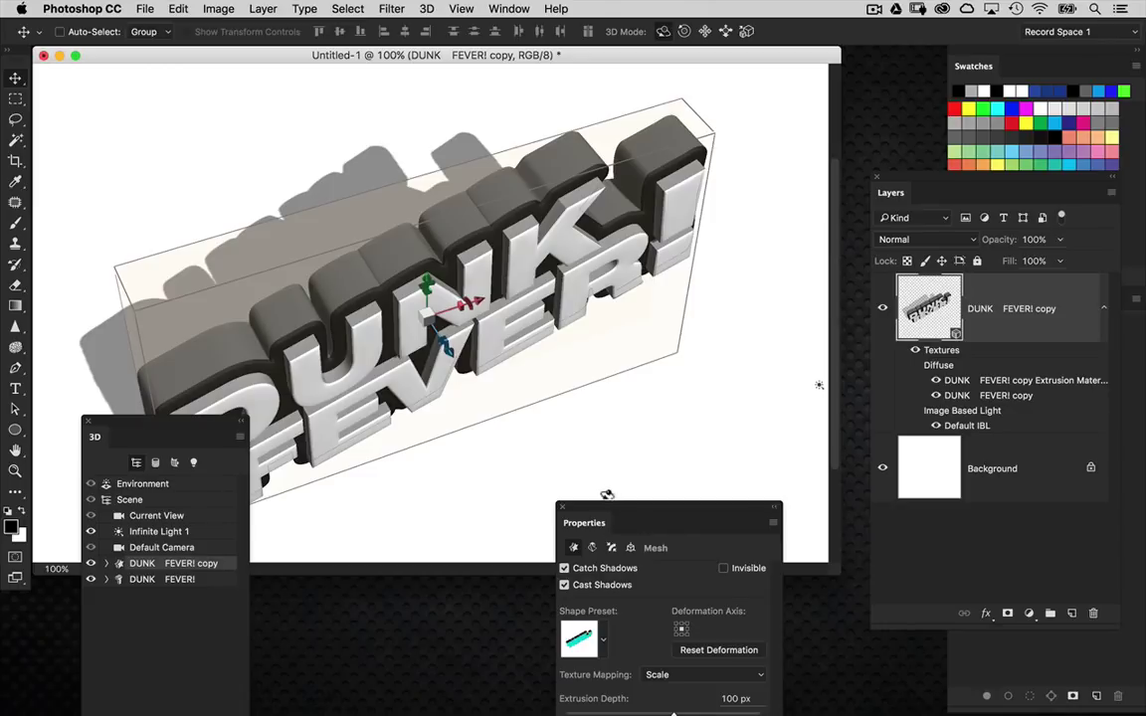
{"action": "left_click_drag", "start_coordinate": [705, 597], "coordinate": [707, 611]}
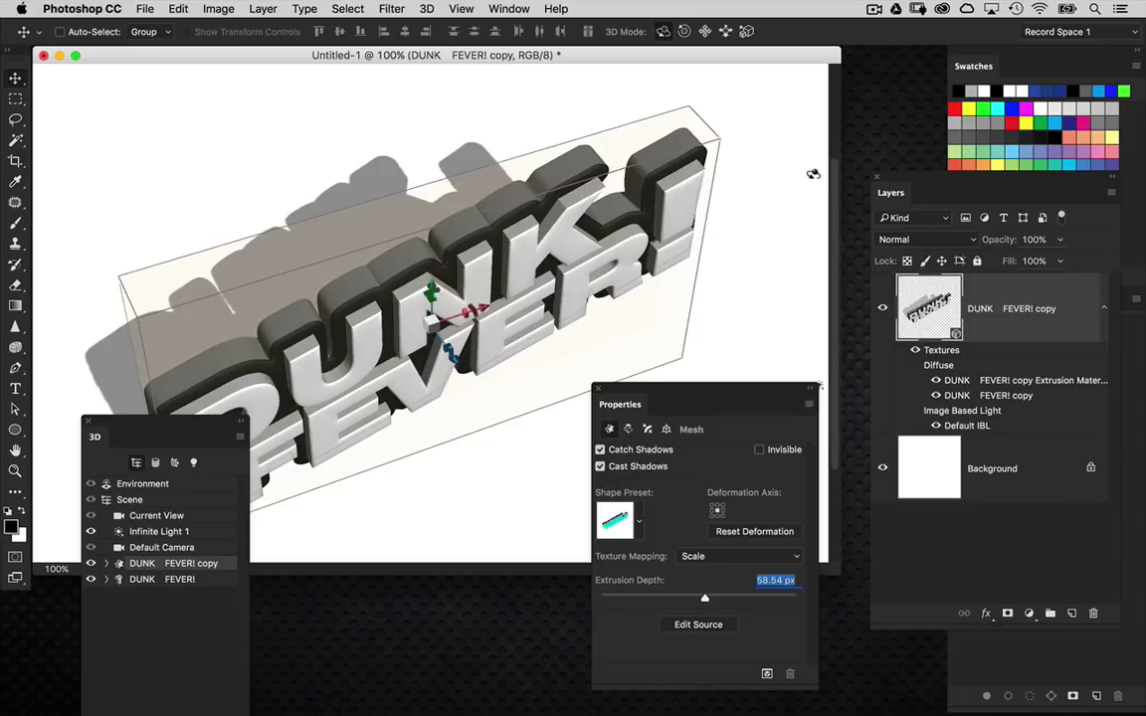
{"action": "type", "text": "7"}
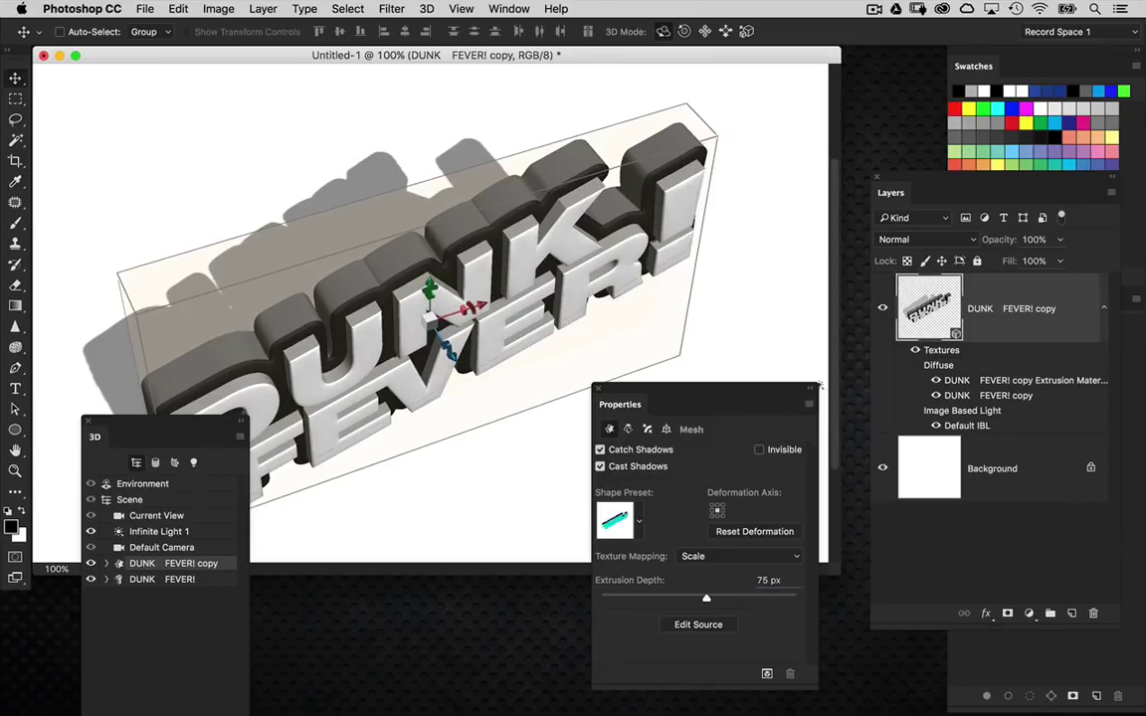
Move the DUNK FEVER! text mesh back along its Z axis towards the outline, and restore the default camera view
{"action": "left_click", "coordinate": [371, 338]}
{"action": "mouse_move", "coordinate": [463, 362]}
{"action": "left_mouse_down"}
{"action": "mouse_move", "coordinate": [448, 358]}
{"action": "mouse_move", "coordinate": [438, 390]}
{"action": "mouse_move", "coordinate": [452, 356]}
{"action": "mouse_move", "coordinate": [463, 359]}
{"action": "left_mouse_up"}
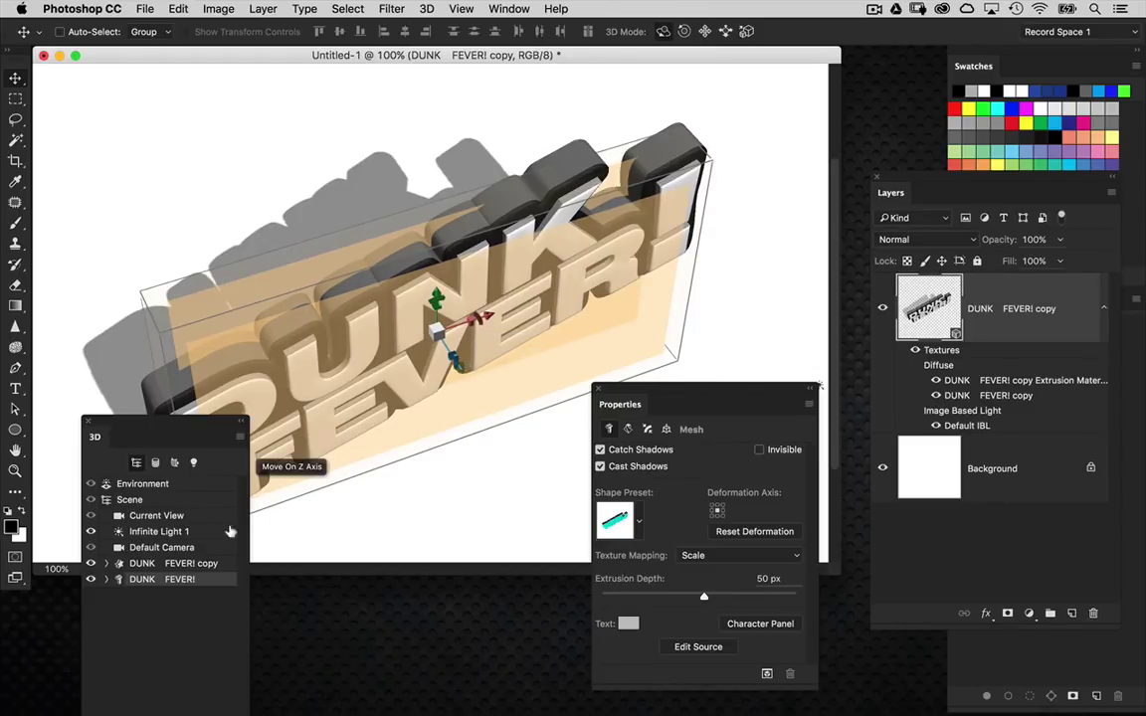
{"action": "left_click", "coordinate": [156, 515]}
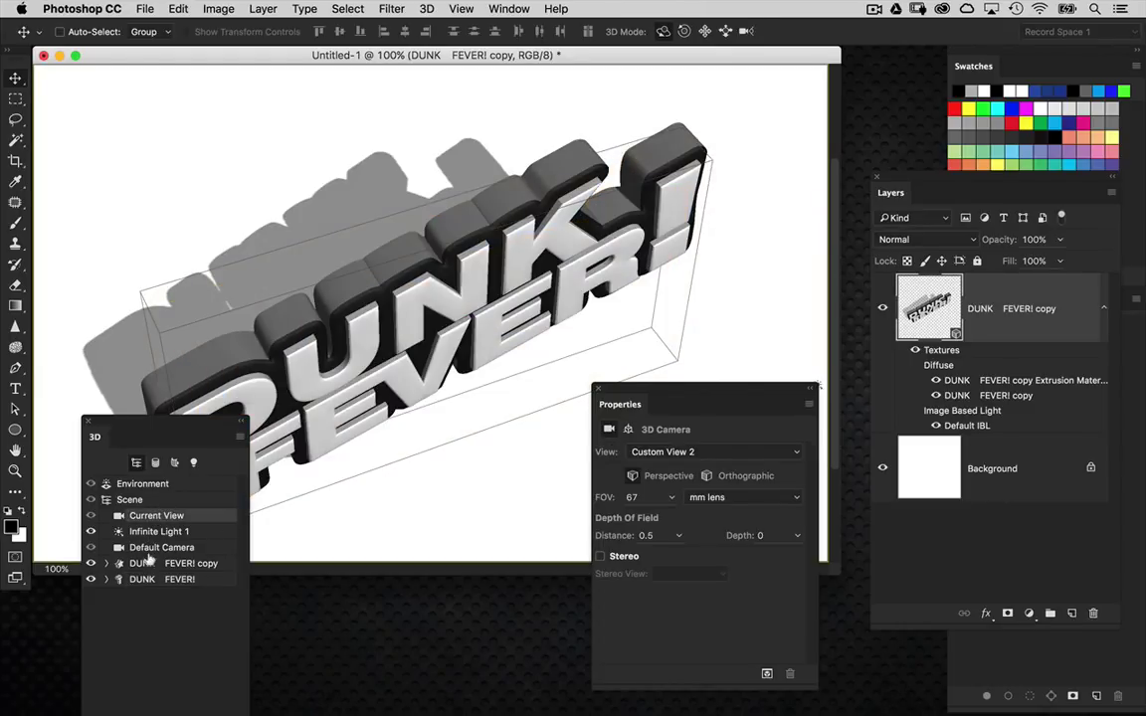
{"action": "left_click", "coordinate": [157, 547]}
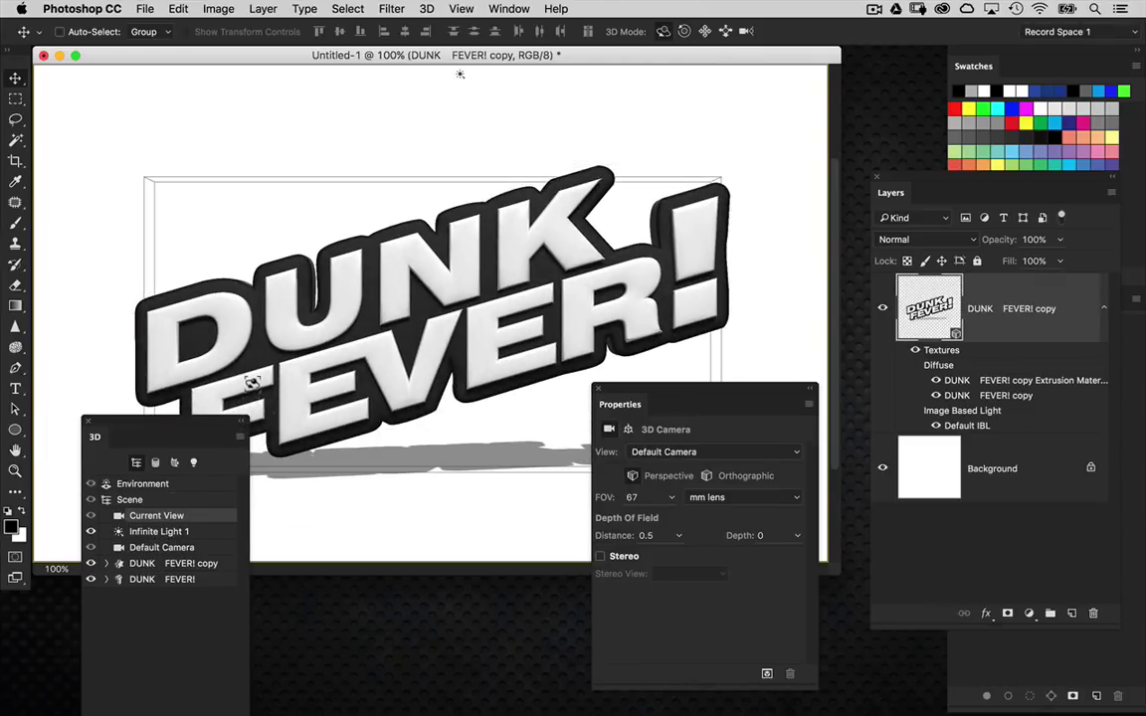
Set the ground plane shadow opacity to 0% in the 3D scene's environment settings and return to the current camera view
{"action": "left_click_drag", "start_coordinate": [609, 389], "coordinate": [669, 545]}
{"action": "left_click_drag", "start_coordinate": [243, 416], "coordinate": [244, 519]}
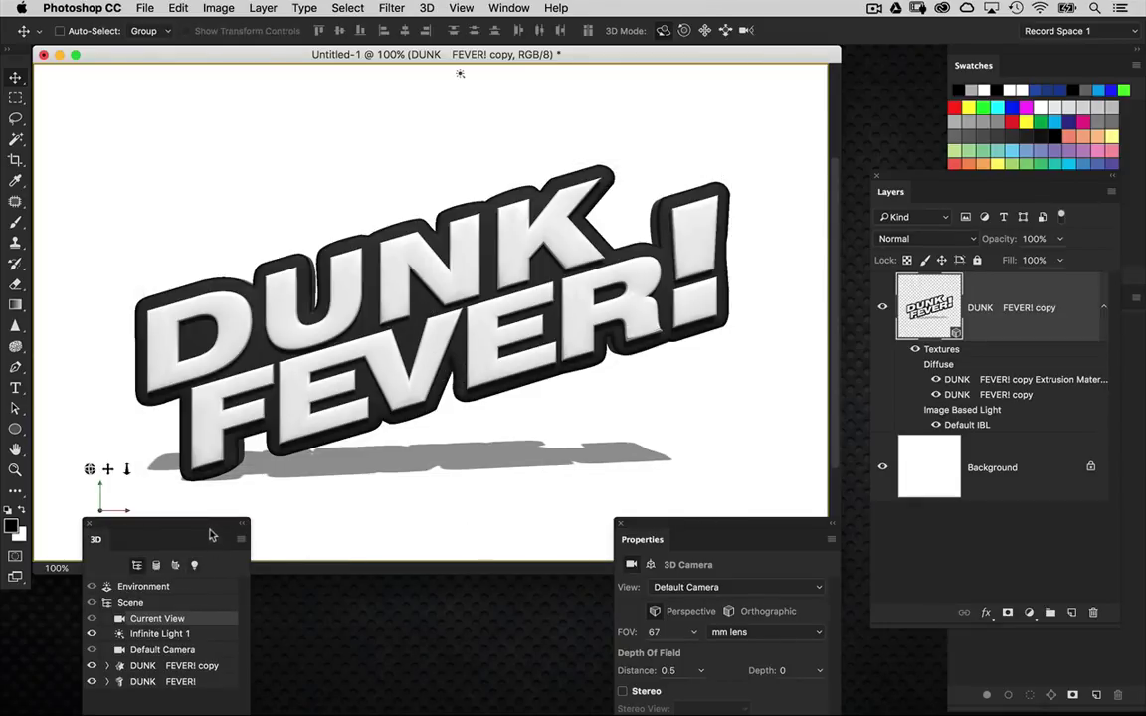
{"action": "left_click_drag", "start_coordinate": [211, 526], "coordinate": [217, 393]}
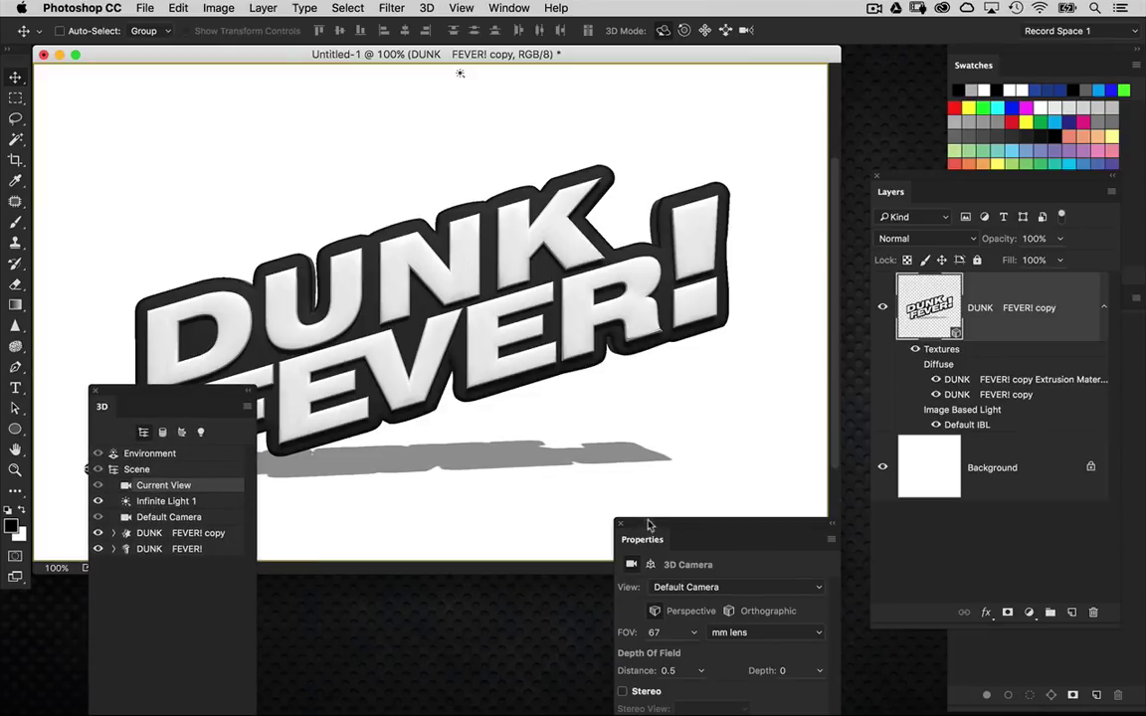
{"action": "left_click_drag", "start_coordinate": [650, 524], "coordinate": [671, 363]}
{"action": "left_click", "coordinate": [167, 453]}
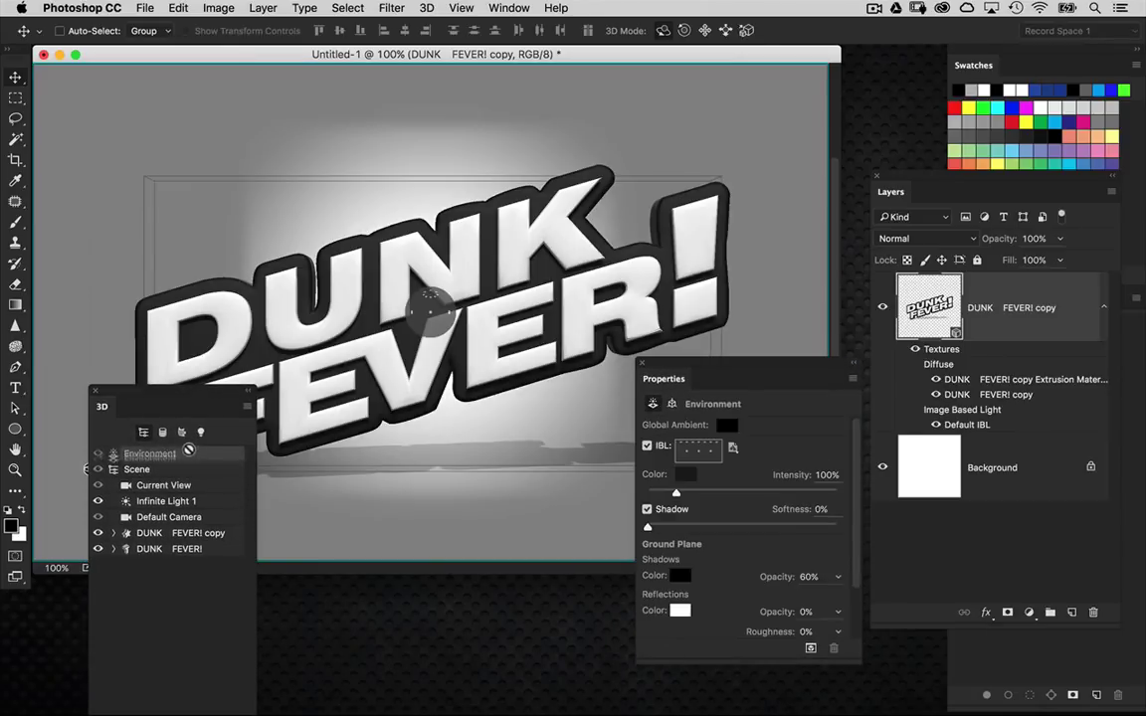
{"action": "left_click_drag", "start_coordinate": [198, 399], "coordinate": [236, 347]}
{"action": "left_click_drag", "start_coordinate": [677, 370], "coordinate": [670, 331]}
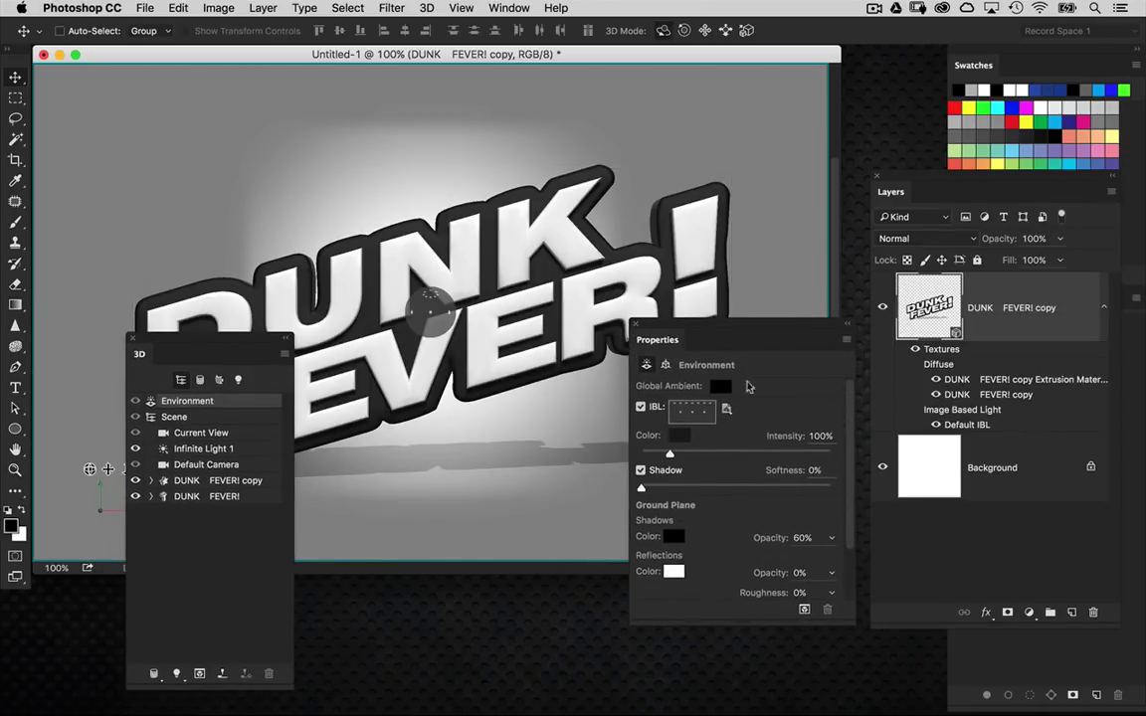
{"action": "left_click", "coordinate": [765, 541]}
{"action": "type", "text": "0"}
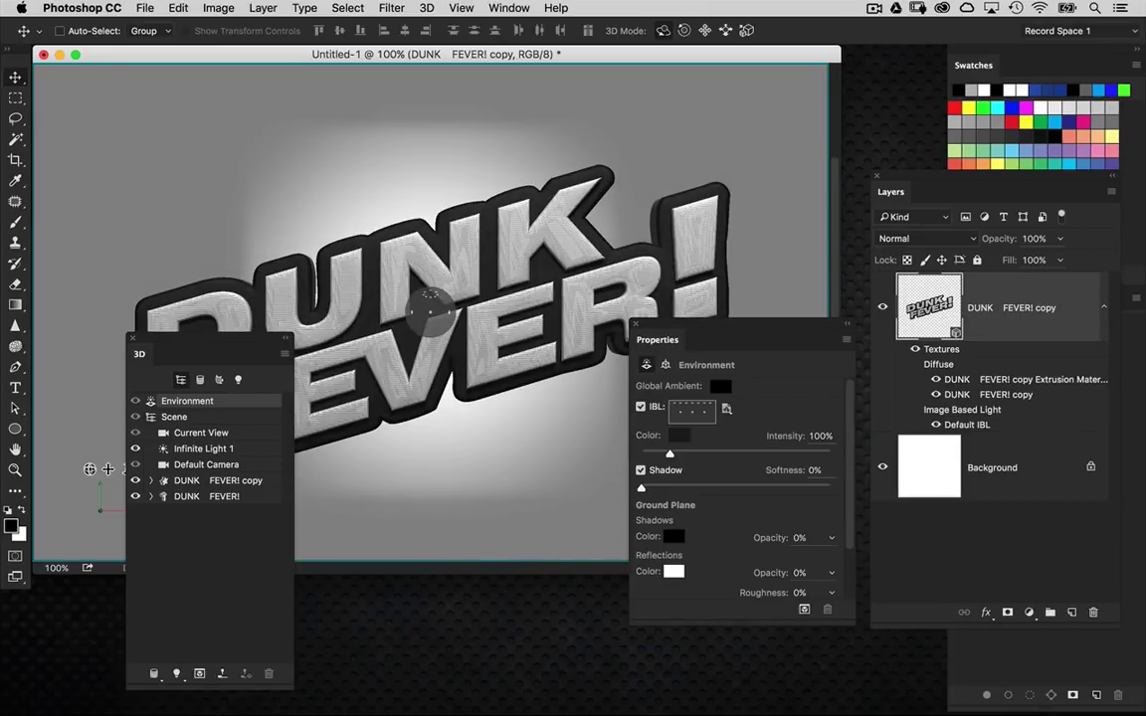
{"action": "left_click_drag", "start_coordinate": [669, 335], "coordinate": [689, 389]}
{"action": "left_click_drag", "start_coordinate": [272, 344], "coordinate": [272, 510]}
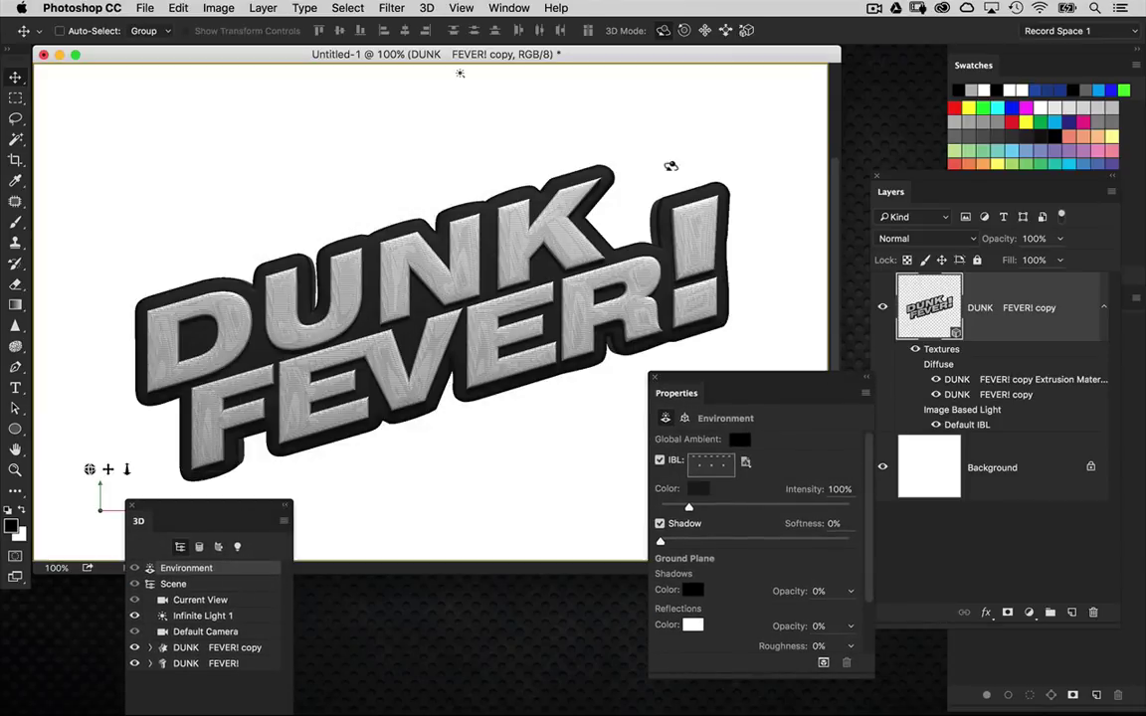
{"action": "left_click", "coordinate": [200, 600]}
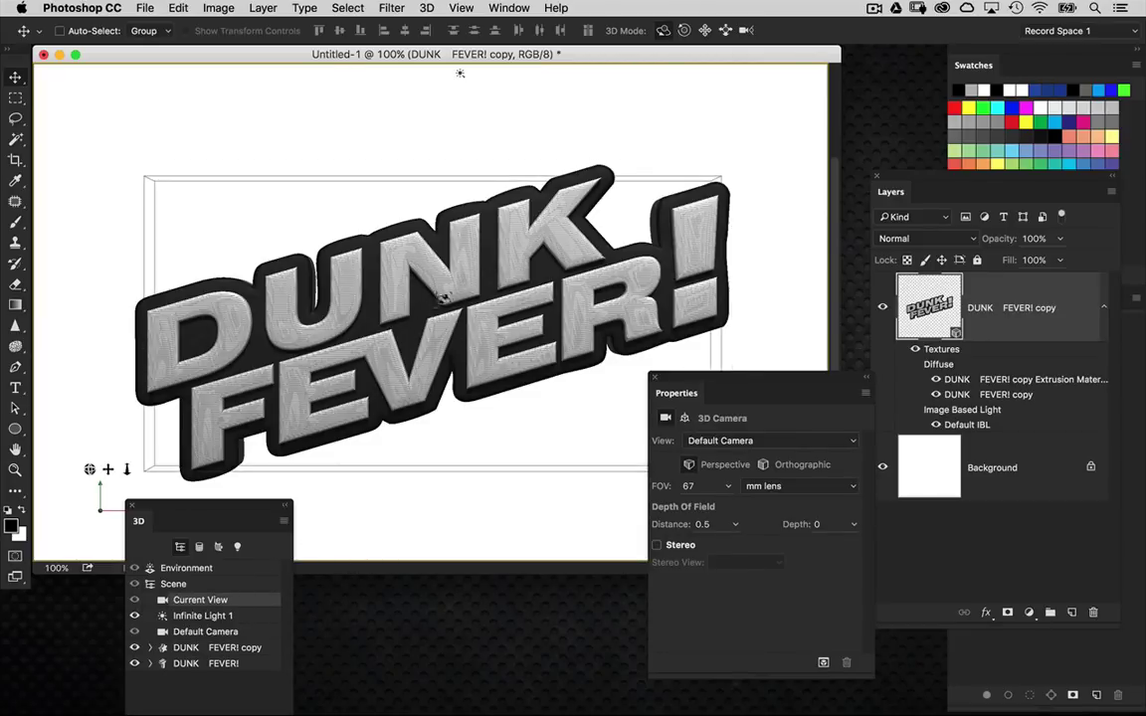
{"action": "left_click_drag", "start_coordinate": [254, 505], "coordinate": [255, 493]}
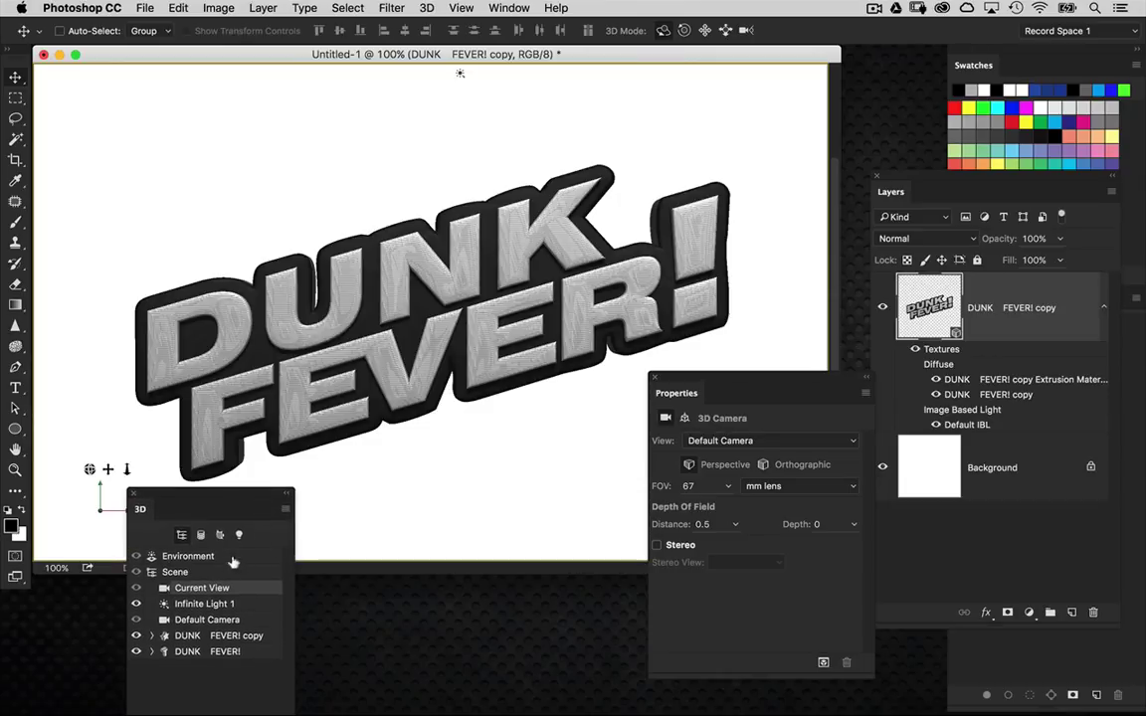
Set the environment's ground plane shadow opacity to 1% and return to the current camera view
{"action": "left_click", "coordinate": [225, 651]}
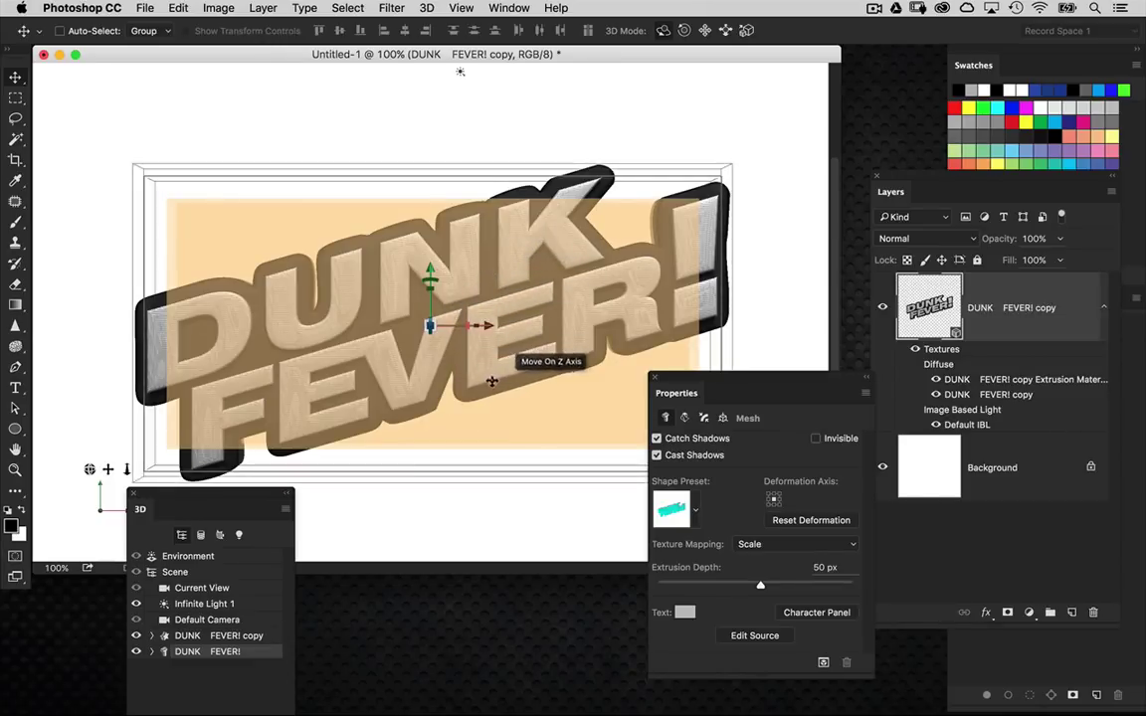
{"action": "left_click", "coordinate": [187, 556]}
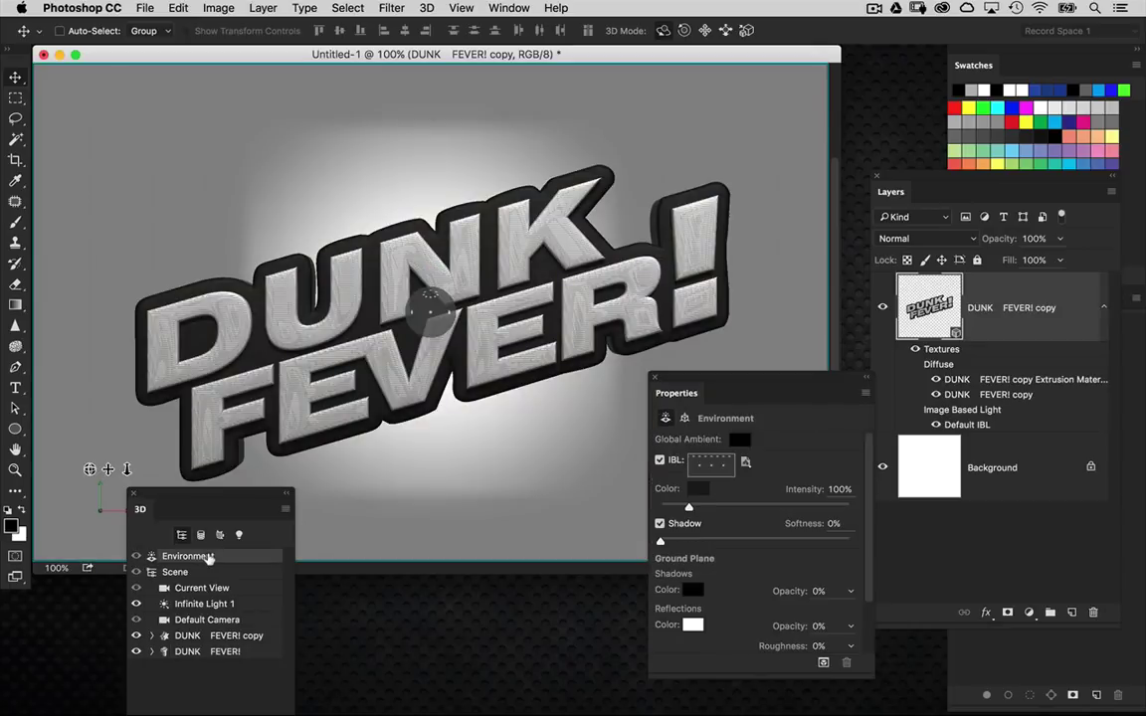
{"action": "left_click", "coordinate": [818, 591]}
{"action": "type", "text": "1"}
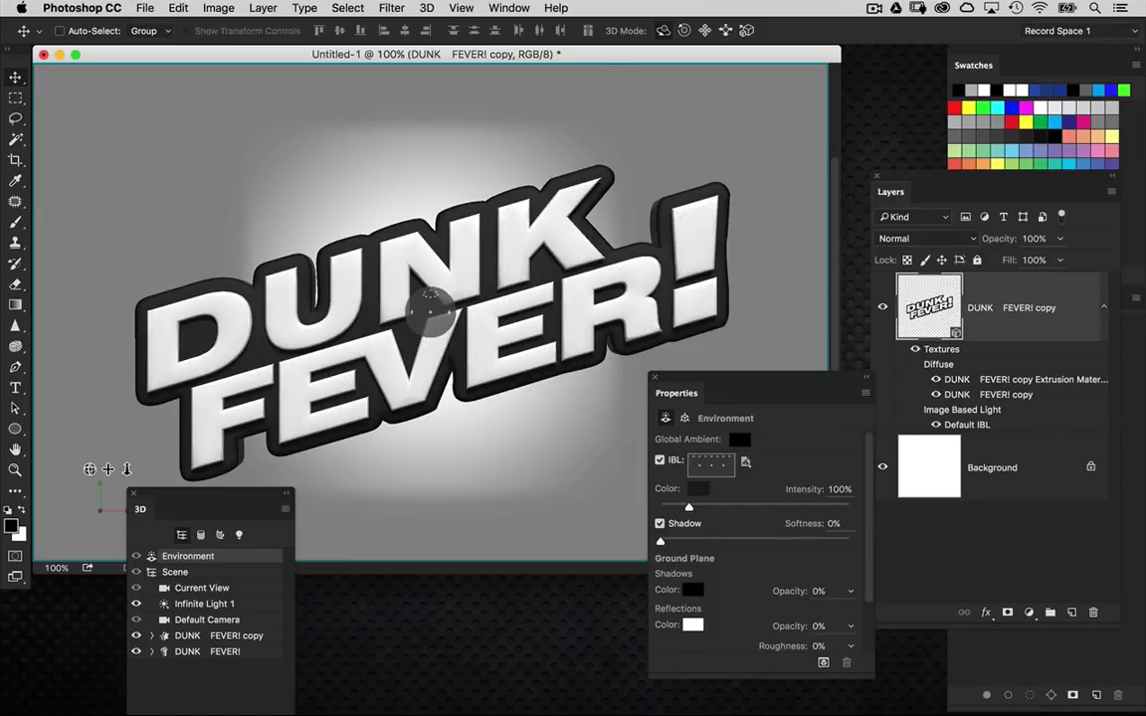
{"action": "left_click", "coordinate": [602, 374]}
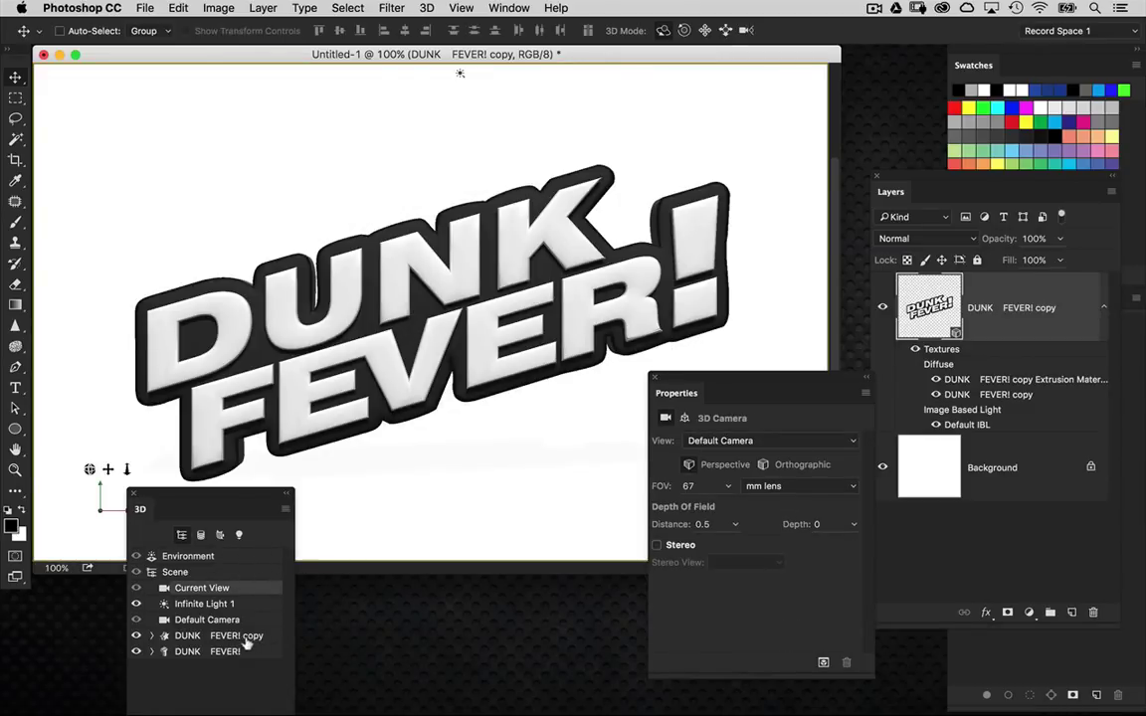
{"action": "left_click", "coordinate": [221, 557]}
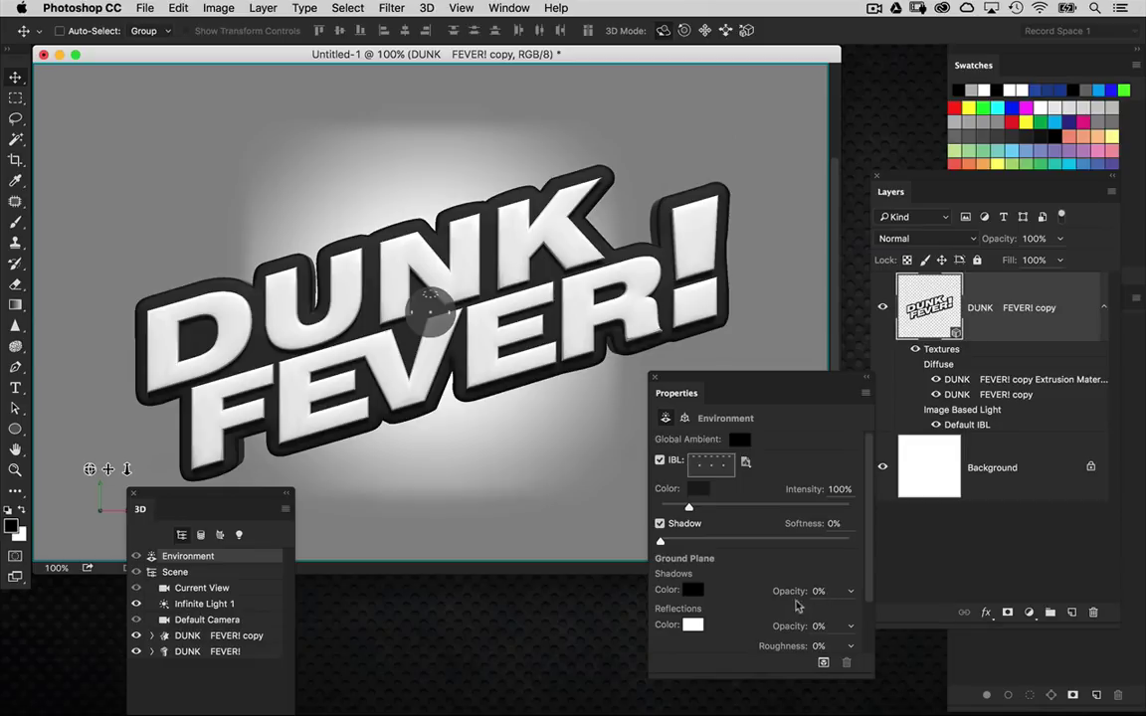
{"action": "left_click", "coordinate": [754, 256]}
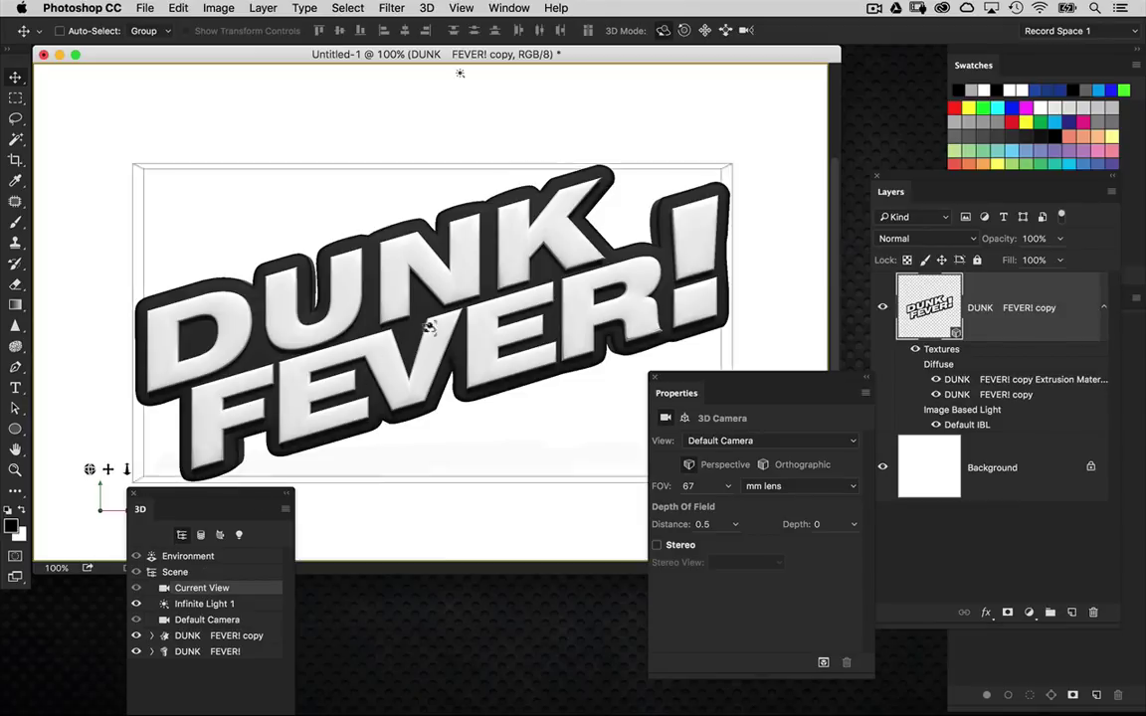
Copy the DUNK FEVER! 3D layer from Untitled-1 into working_sports.psd, over the basketball player, and close Untitled-1
{"action": "left_click_drag", "start_coordinate": [445, 55], "coordinate": [830, 143]}
{"action": "mouse_move", "coordinate": [873, 708]}
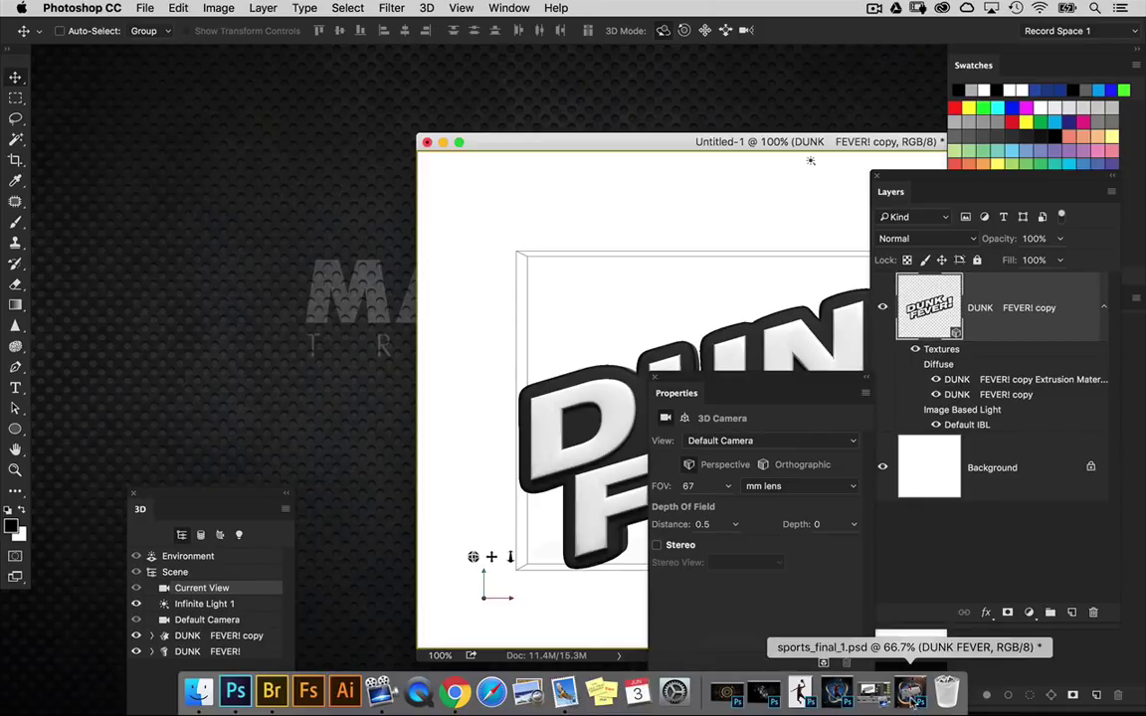
{"action": "left_click", "coordinate": [848, 701]}
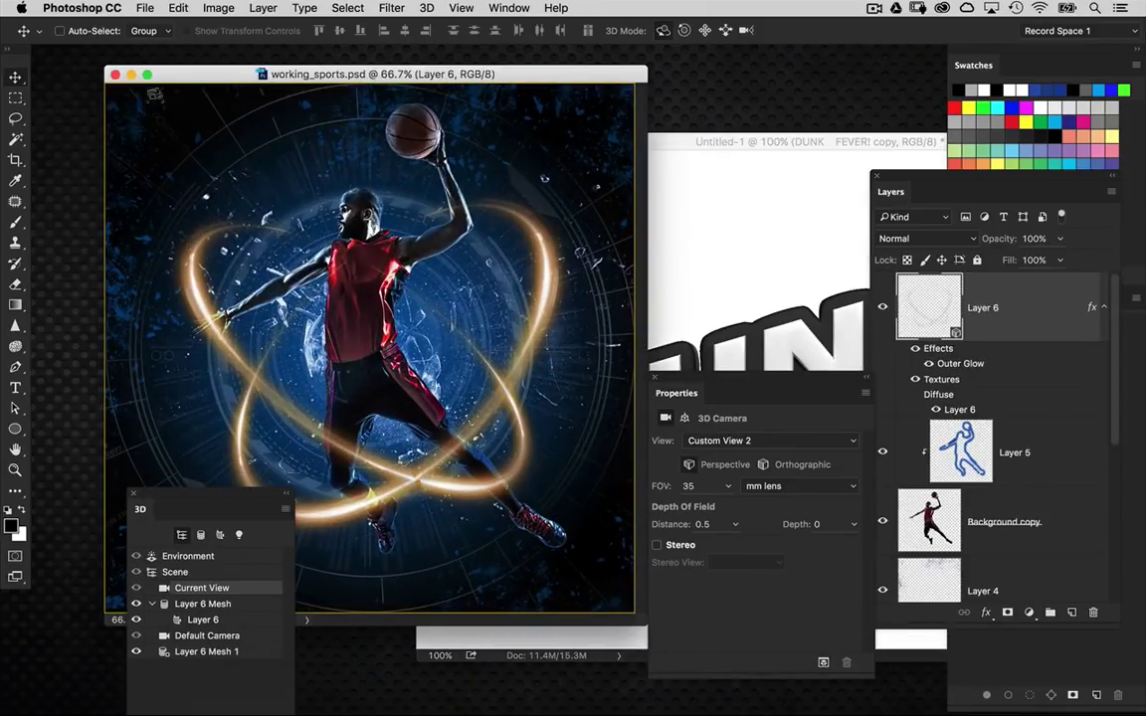
{"action": "left_click", "coordinate": [649, 142]}
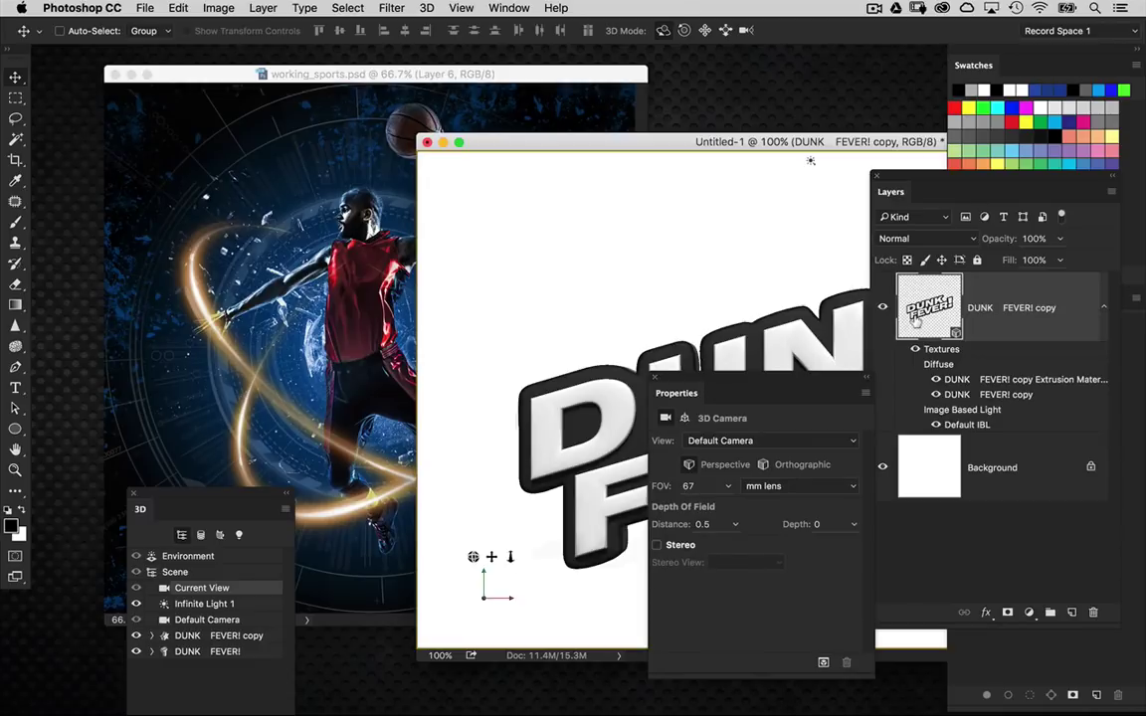
{"action": "mouse_move", "coordinate": [929, 315]}
{"action": "left_mouse_down"}
{"action": "mouse_move", "coordinate": [936, 288]}
{"action": "mouse_move", "coordinate": [936, 306]}
{"action": "left_mouse_up"}
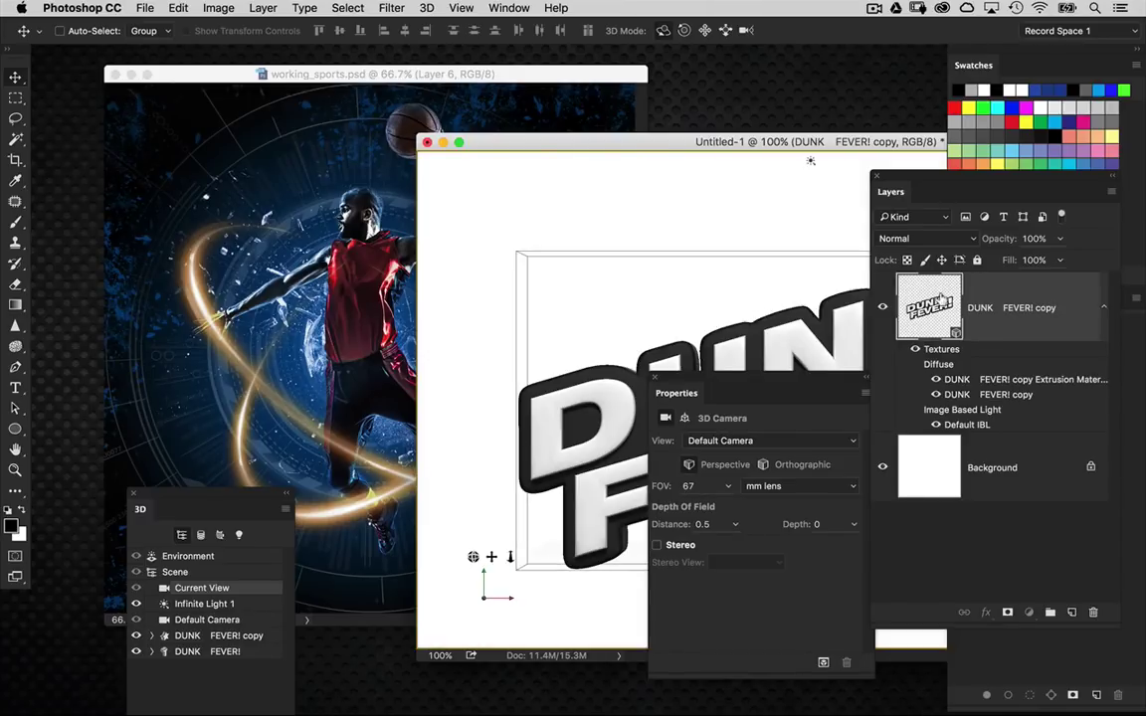
{"action": "left_click_drag", "start_coordinate": [1004, 312], "coordinate": [329, 323]}
{"action": "left_click_drag", "start_coordinate": [289, 287], "coordinate": [289, 287]}
{"action": "left_click", "coordinate": [677, 209]}
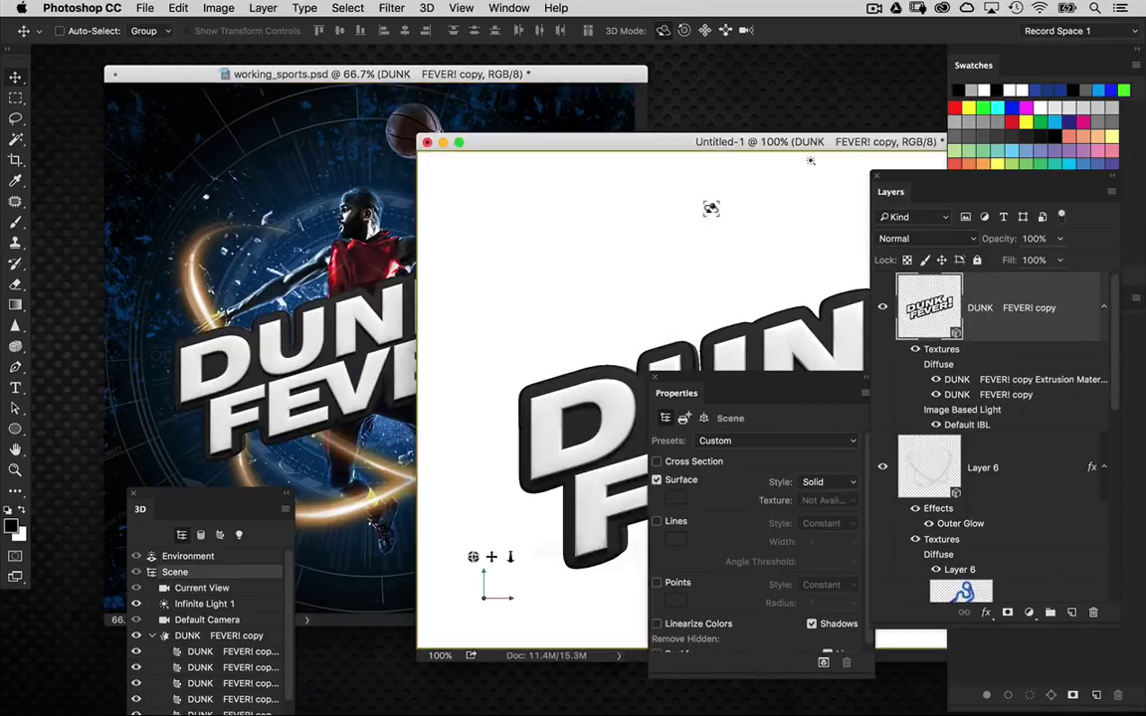
{"action": "left_click", "coordinate": [428, 142]}
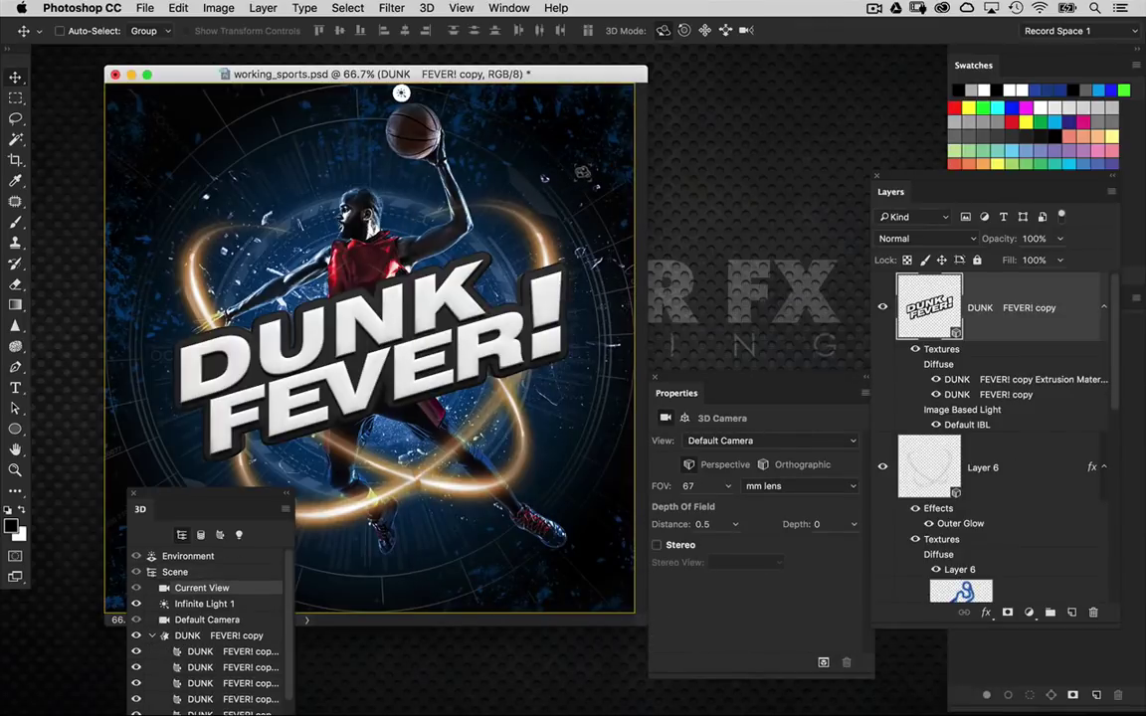
Reset the Record Space 1 workspace to its saved layout and reposition the working_sports.psd window
{"action": "left_click_drag", "start_coordinate": [236, 502], "coordinate": [511, 225]}
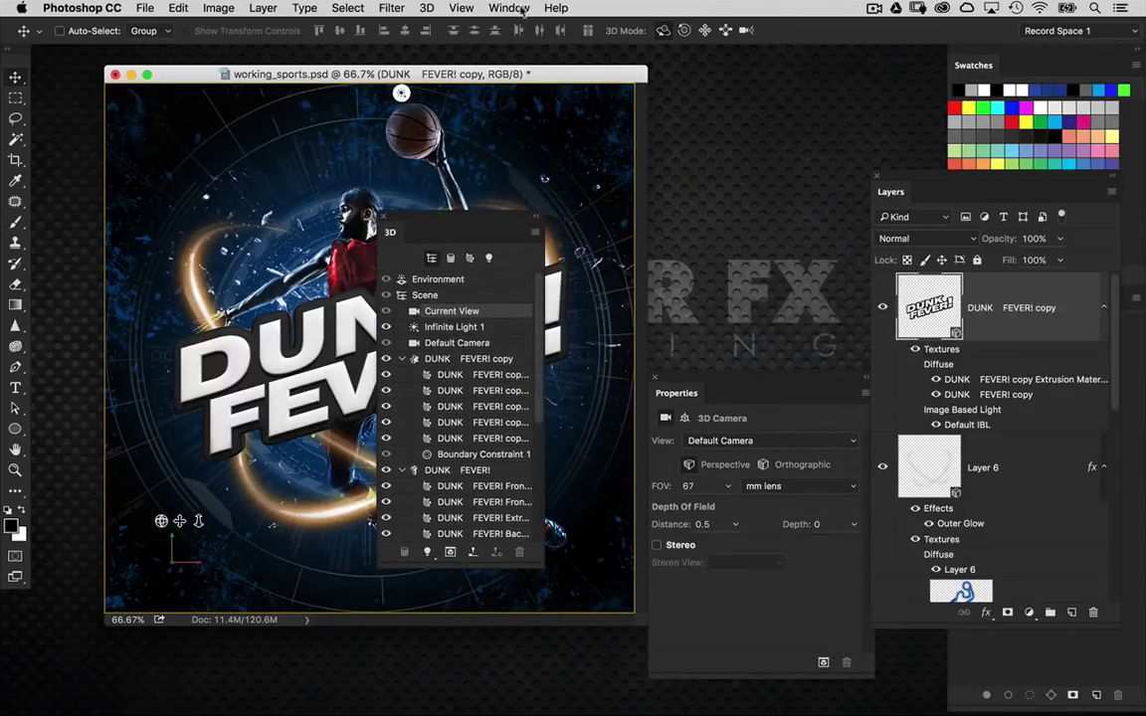
{"action": "left_click", "coordinate": [508, 8]}
{"action": "mouse_move", "coordinate": [557, 41]}
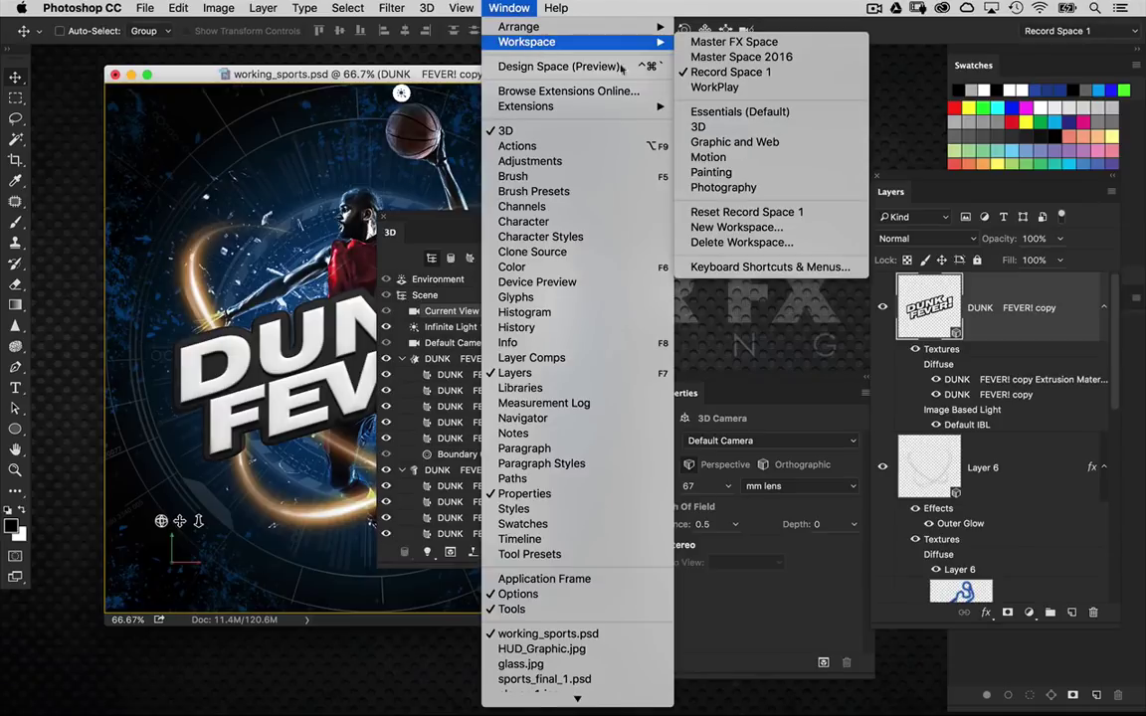
{"action": "left_click", "coordinate": [746, 212]}
{"action": "left_click_drag", "start_coordinate": [489, 80], "coordinate": [546, 80]}
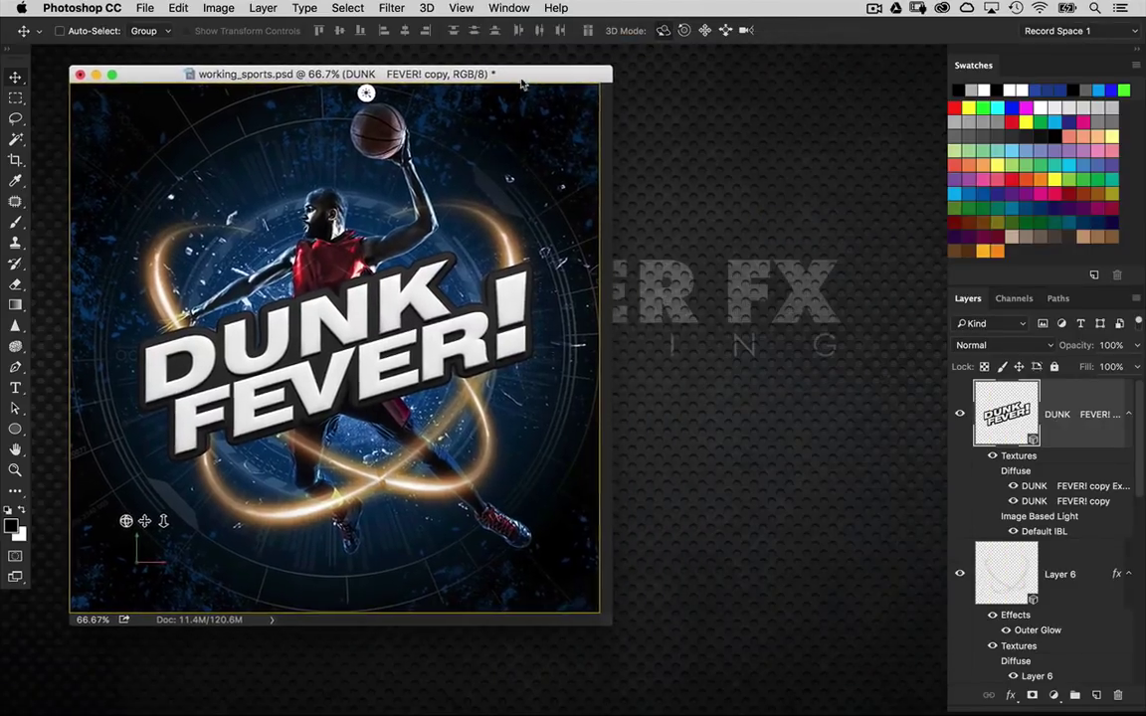
Show the 3D and Properties panels again and place them side by side, clear of most of the artwork
{"action": "left_click", "coordinate": [508, 8]}
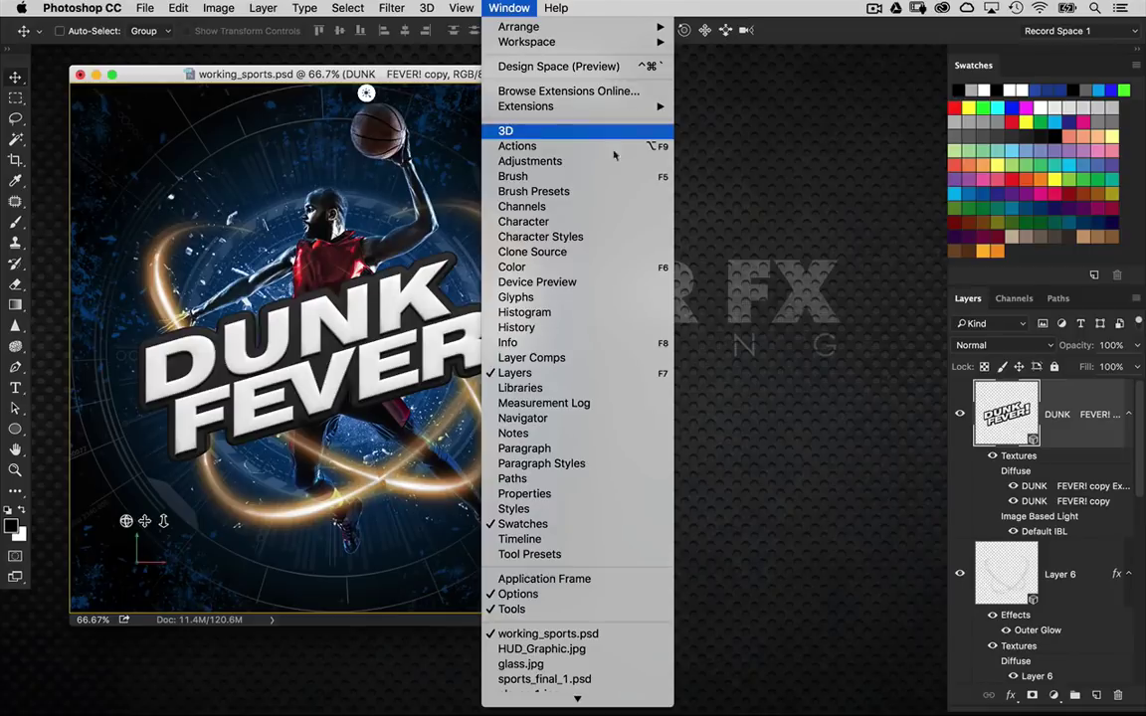
{"action": "left_click", "coordinate": [582, 130]}
{"action": "left_click_drag", "start_coordinate": [572, 133], "coordinate": [528, 144]}
{"action": "left_click", "coordinate": [508, 8]}
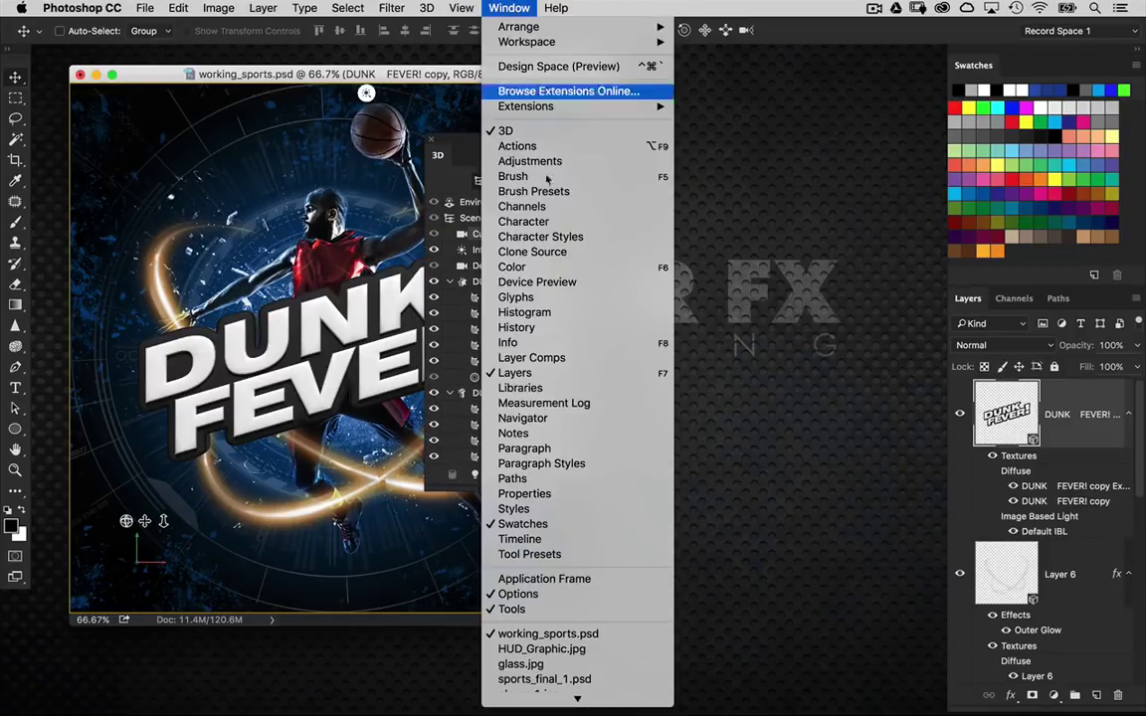
{"action": "left_click", "coordinate": [592, 494]}
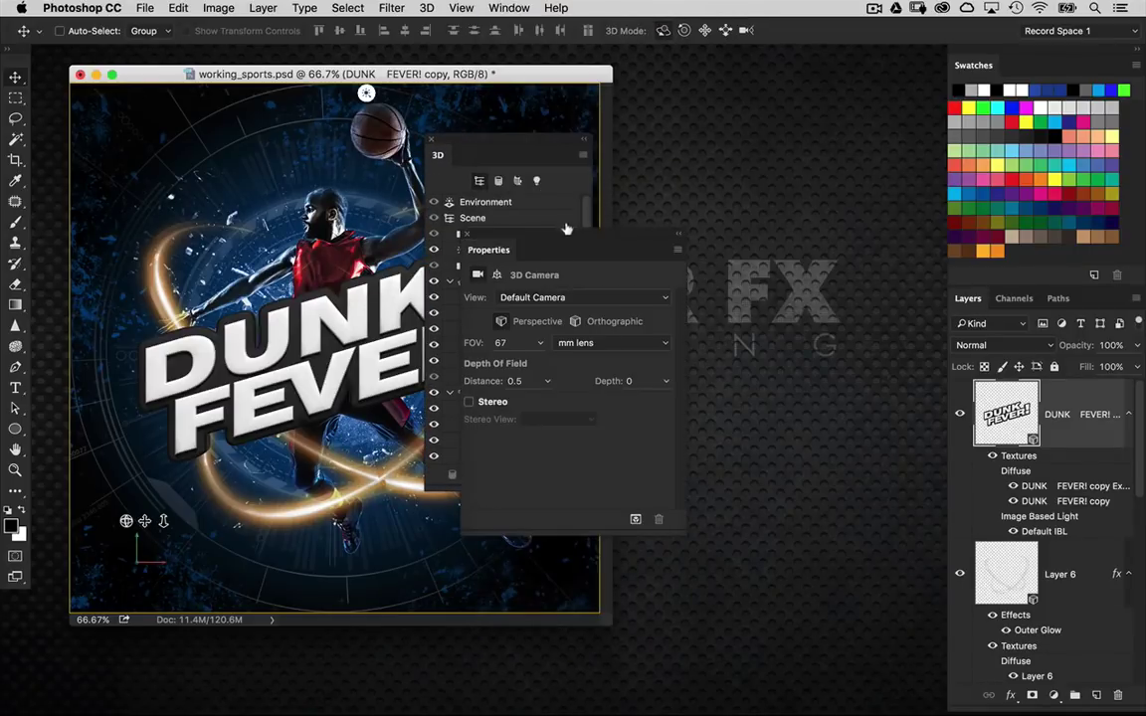
{"action": "left_click_drag", "start_coordinate": [566, 248], "coordinate": [751, 163]}
{"action": "left_click_drag", "start_coordinate": [682, 149], "coordinate": [714, 141]}
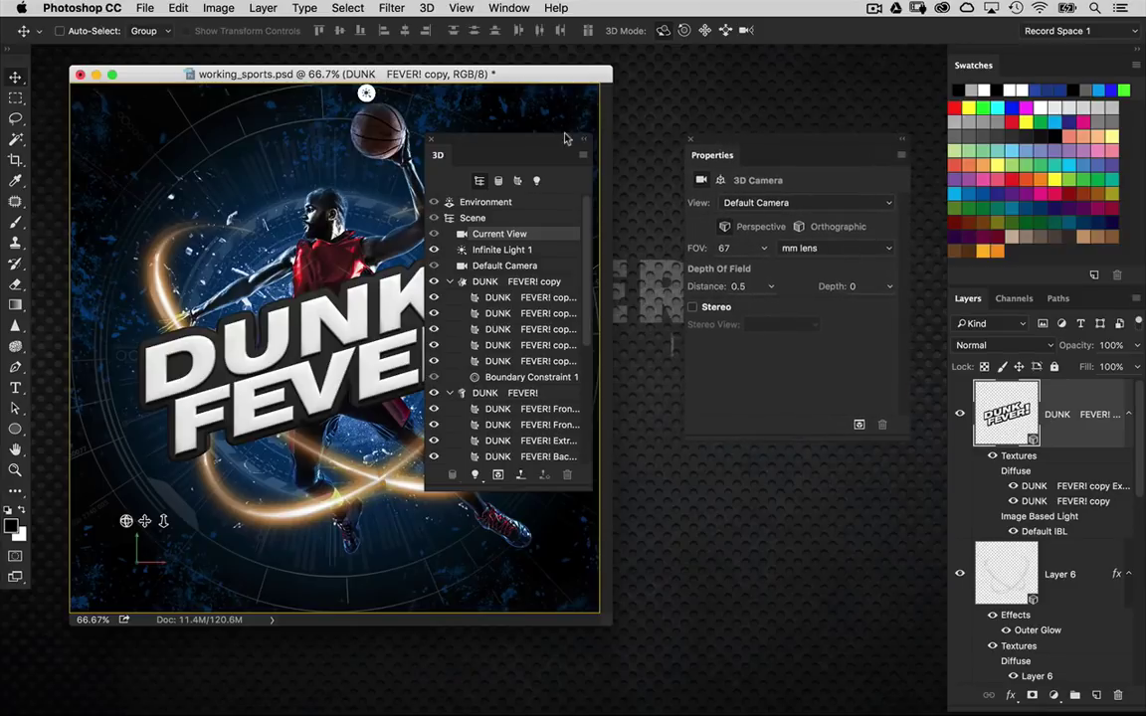
{"action": "left_click_drag", "start_coordinate": [568, 136], "coordinate": [631, 133]}
{"action": "left_click_drag", "start_coordinate": [744, 146], "coordinate": [784, 139]}
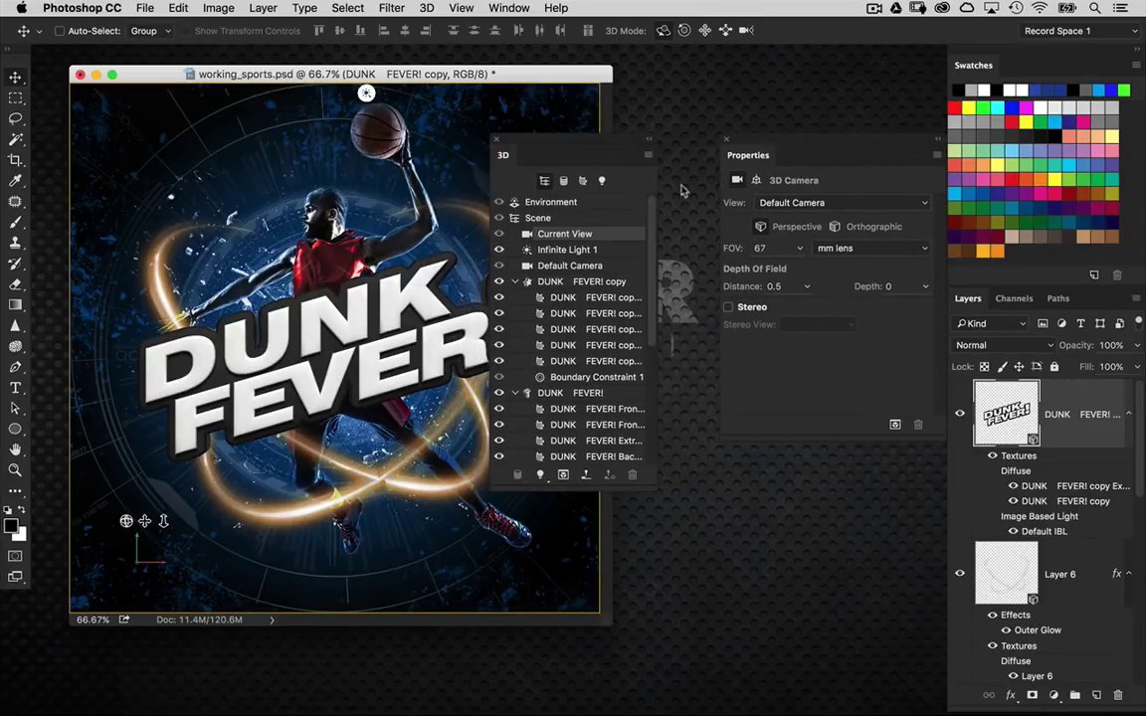
Collapse both mesh groups in the 3D scene and hide the DUNK FEVER! text mesh so only the outline shows
{"action": "key", "text": "super+plus"}
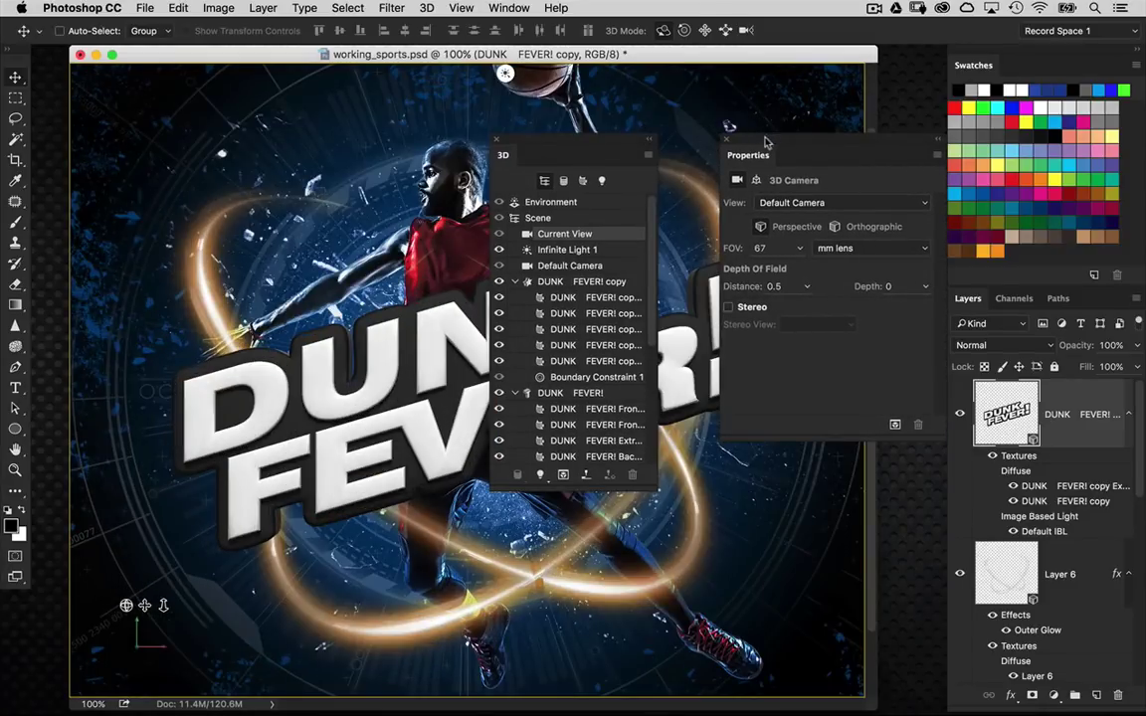
{"action": "left_click_drag", "start_coordinate": [767, 140], "coordinate": [835, 141]}
{"action": "left_click_drag", "start_coordinate": [615, 142], "coordinate": [787, 160]}
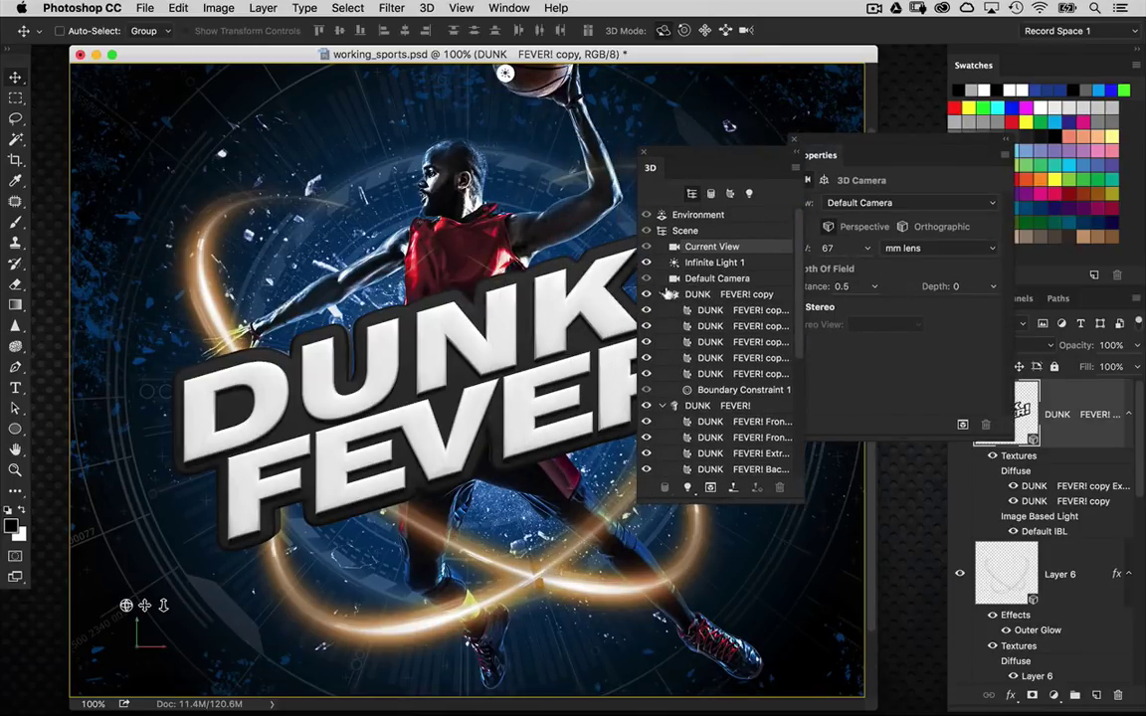
{"action": "left_click", "coordinate": [664, 295]}
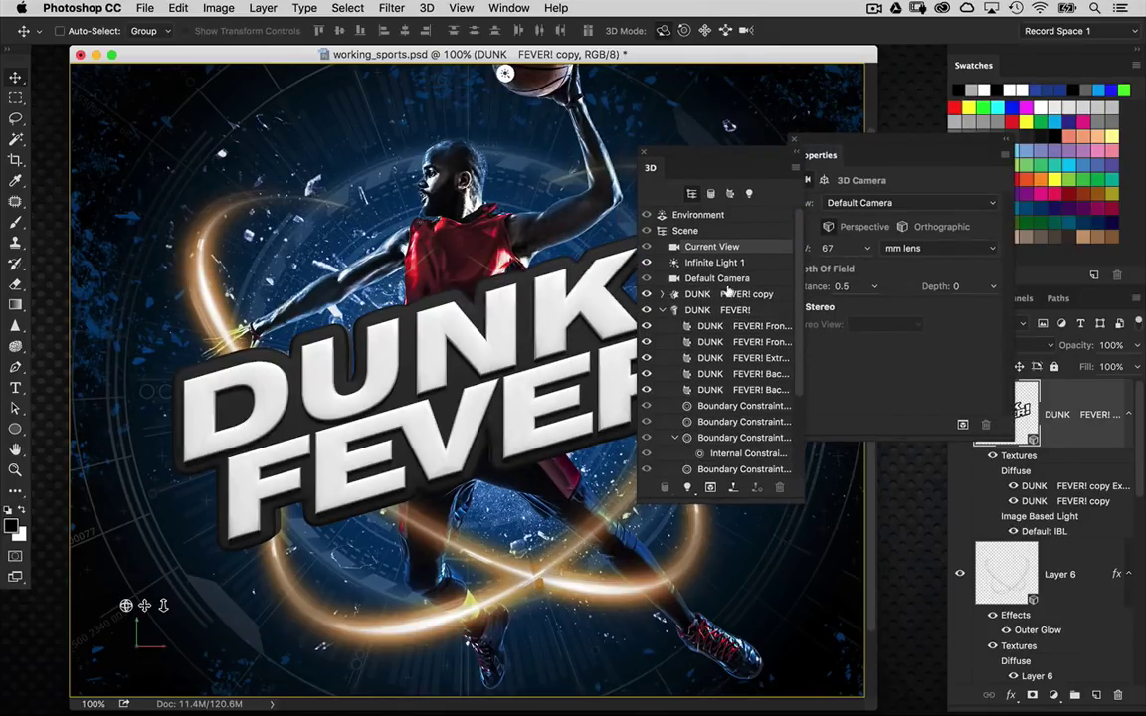
{"action": "left_click", "coordinate": [661, 310]}
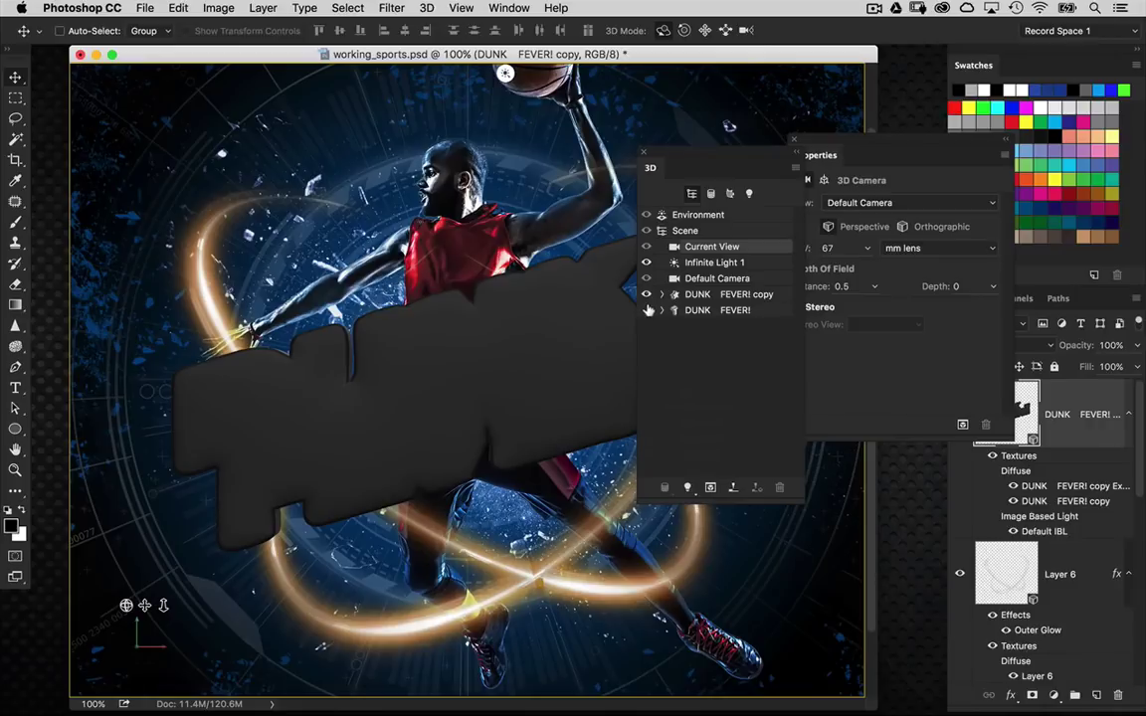
{"action": "left_click", "coordinate": [646, 310]}
{"action": "left_click", "coordinate": [646, 310]}
{"action": "left_click_drag", "start_coordinate": [591, 57], "coordinate": [487, 57]}
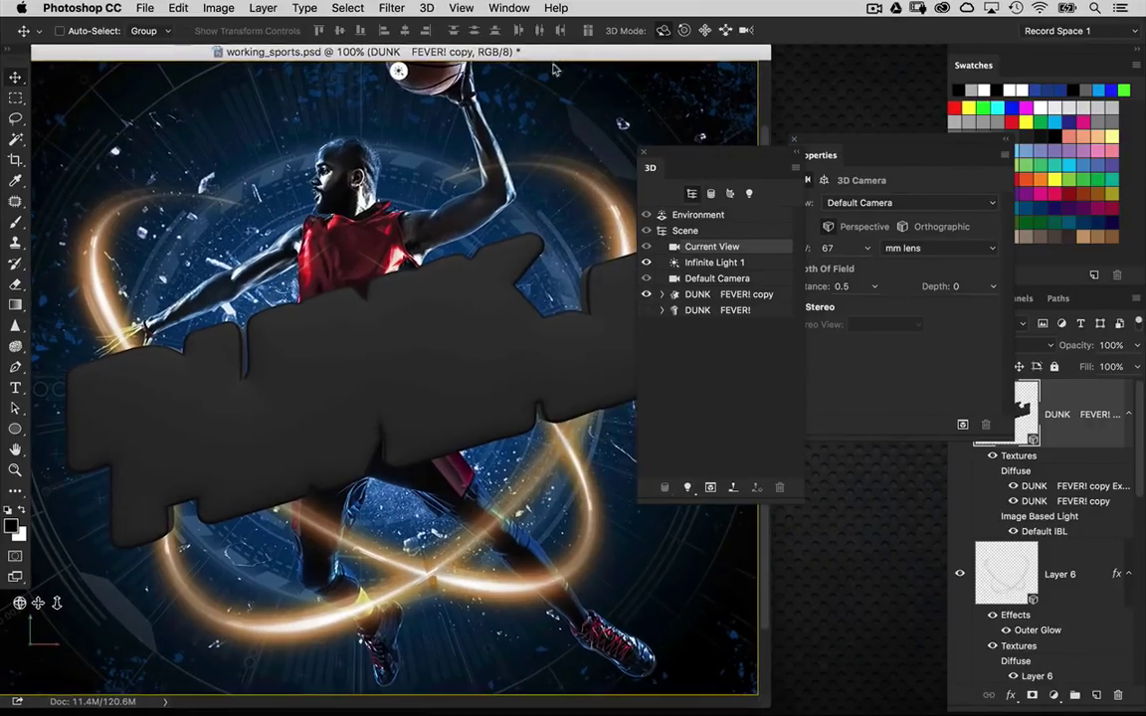
Expand the DUNK FEVER! copy mesh, select its Front Inflation Material, and widen the 3D panel beside Properties to show full material names
{"action": "left_click", "coordinate": [667, 295]}
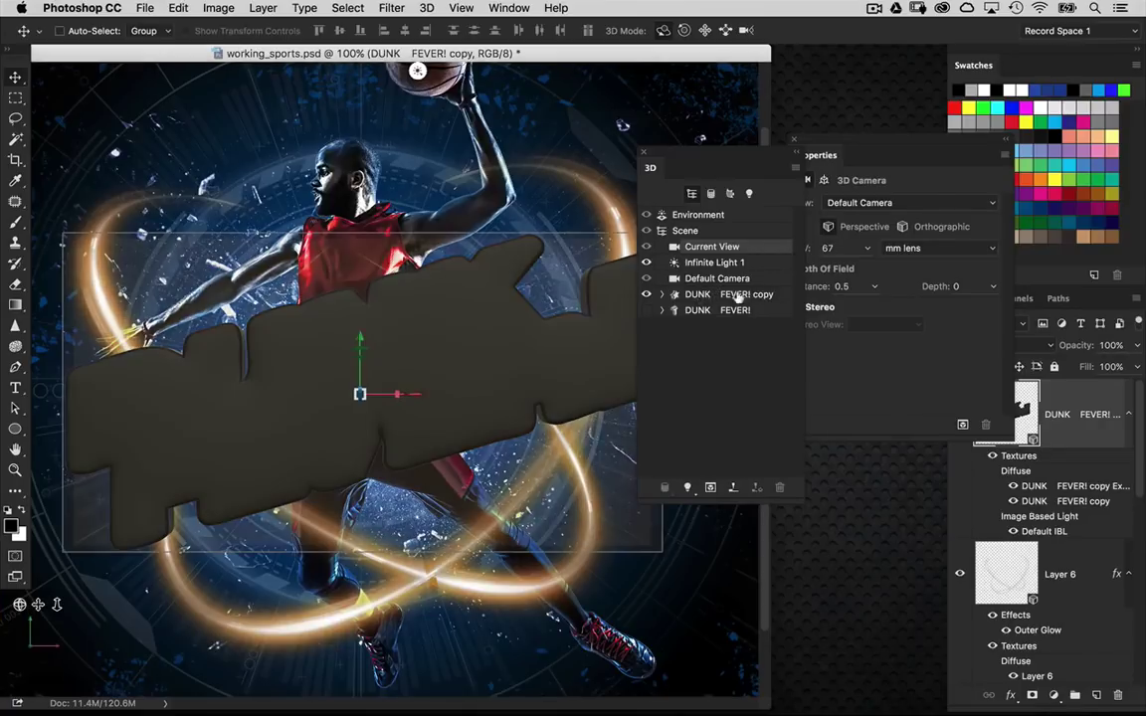
{"action": "left_click", "coordinate": [662, 296]}
{"action": "left_click_drag", "start_coordinate": [723, 165], "coordinate": [666, 164]}
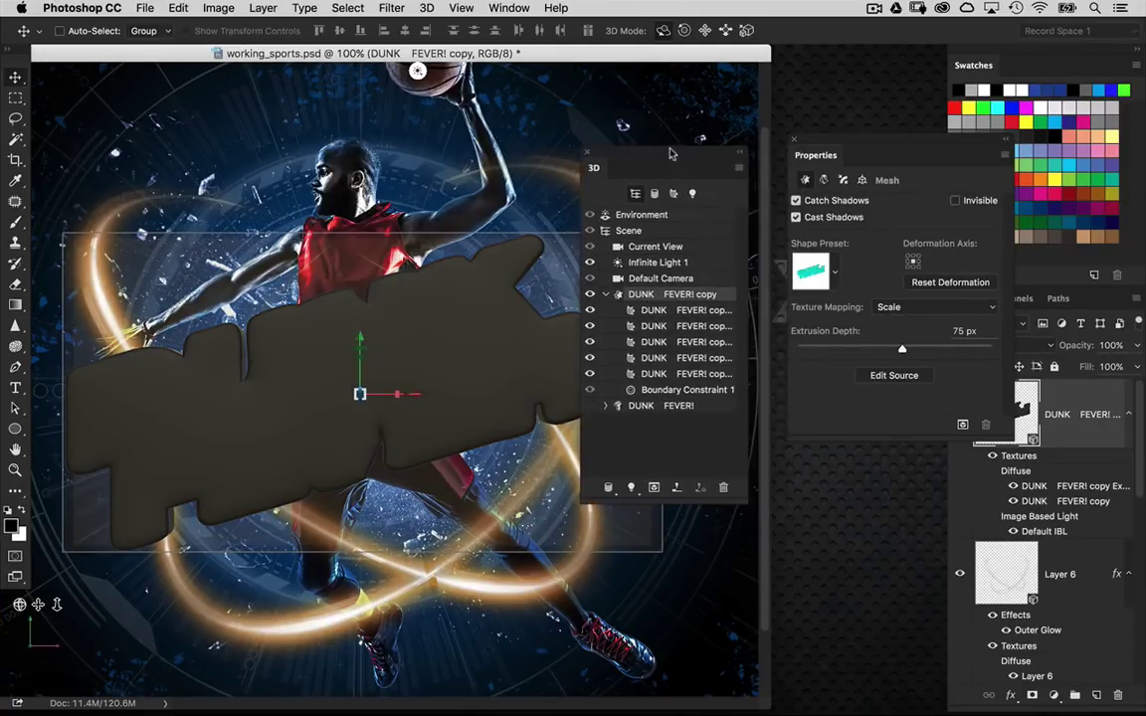
{"action": "left_click_drag", "start_coordinate": [853, 155], "coordinate": [864, 166]}
{"action": "left_click", "coordinate": [657, 310]}
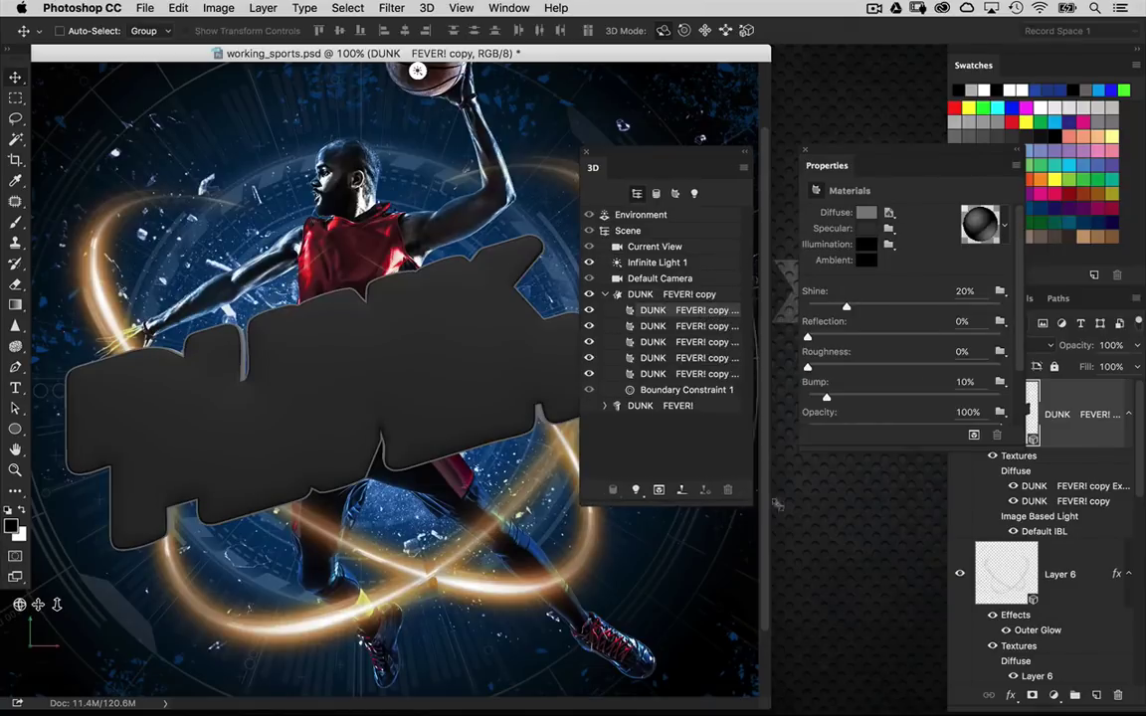
{"action": "left_click_drag", "start_coordinate": [745, 502], "coordinate": [845, 524]}
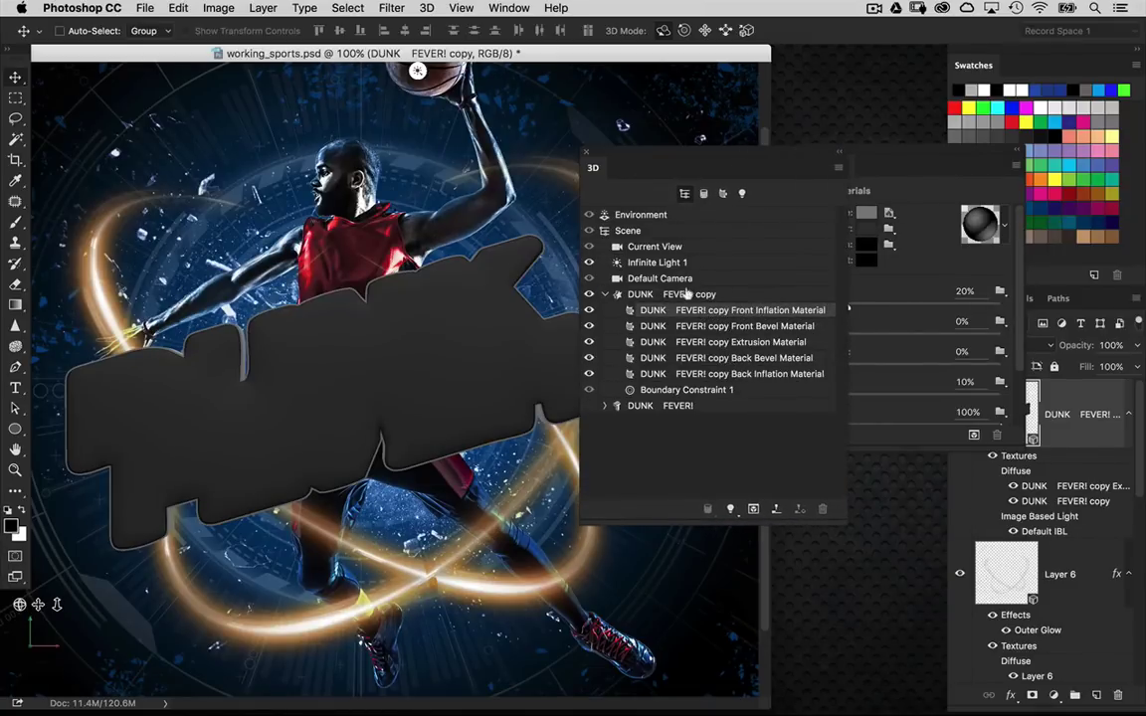
{"action": "left_click_drag", "start_coordinate": [725, 169], "coordinate": [648, 167]}
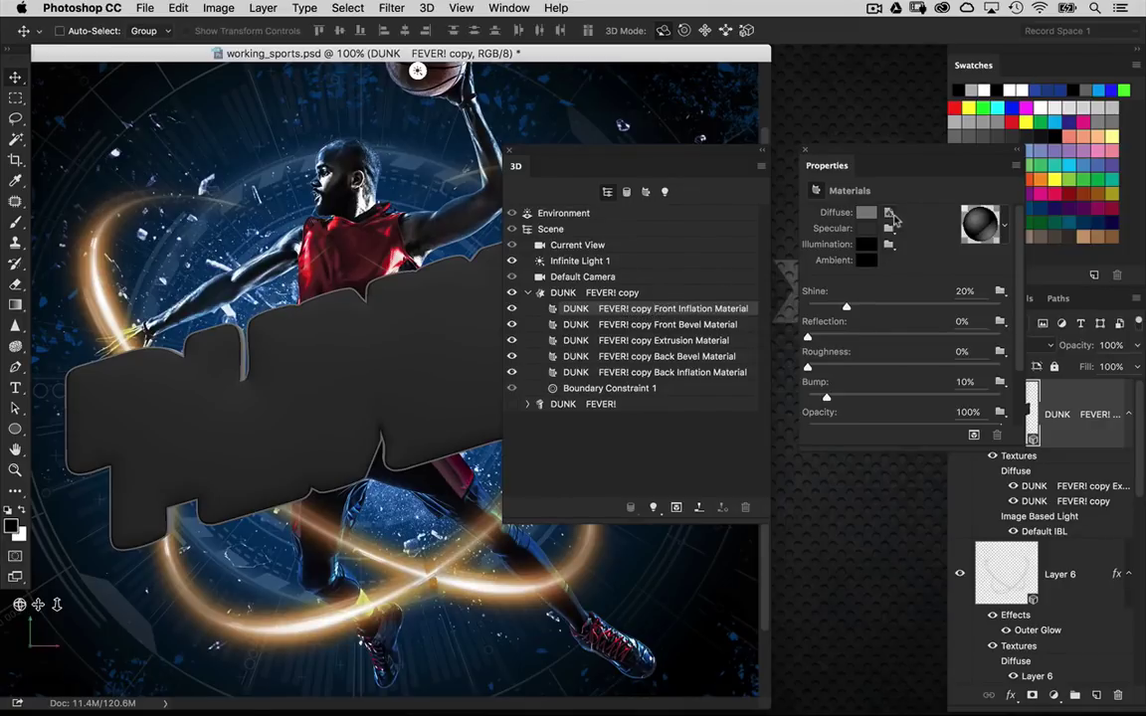
Open the Front Inflation Material's diffuse texture for editing and move the 3D and Properties panels clear of its document
{"action": "left_click", "coordinate": [890, 214]}
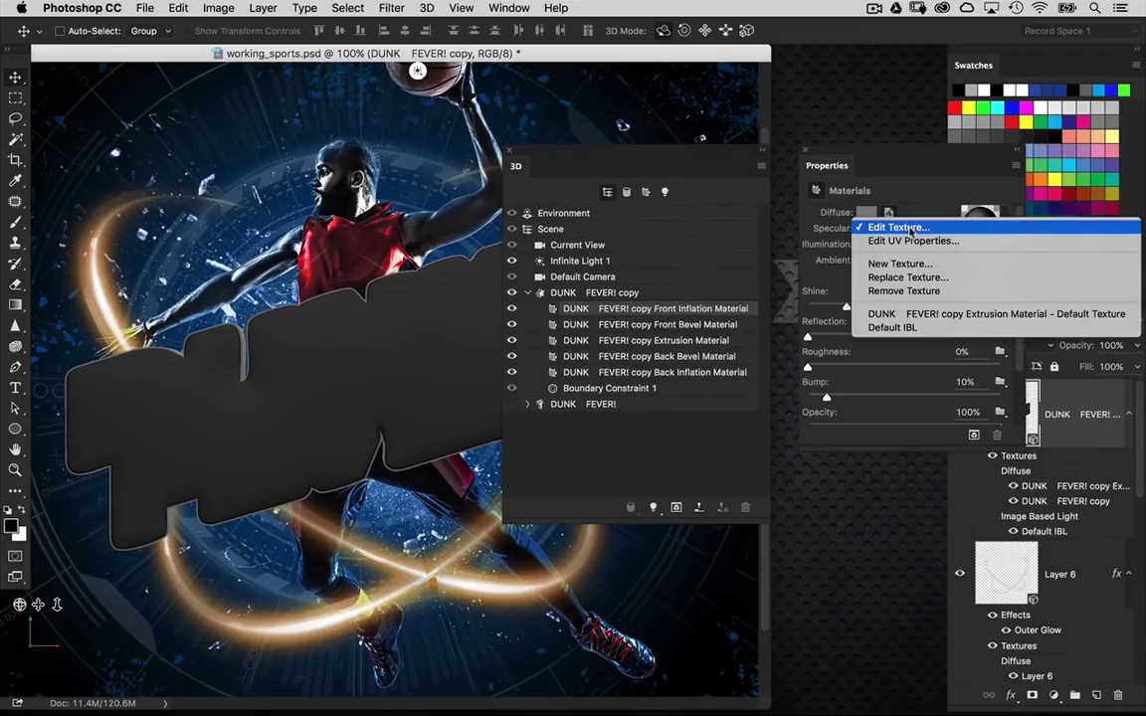
{"action": "left_click", "coordinate": [899, 228]}
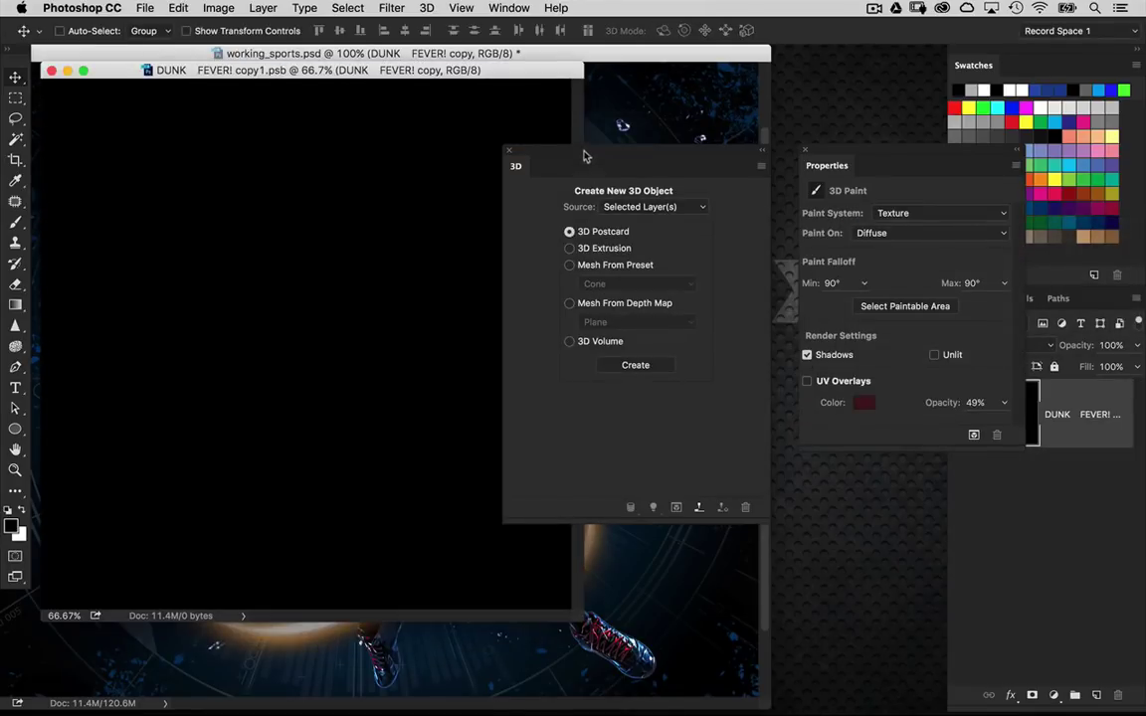
{"action": "left_click_drag", "start_coordinate": [585, 156], "coordinate": [677, 383]}
{"action": "left_click_drag", "start_coordinate": [868, 156], "coordinate": [775, 412]}
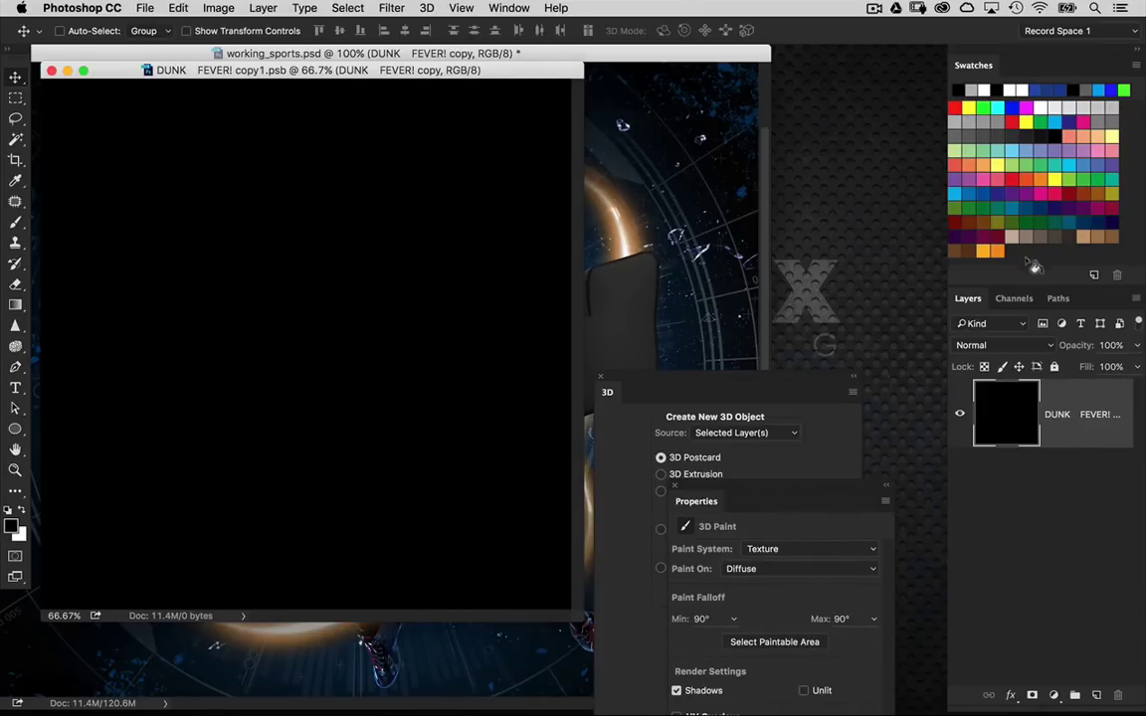
Fill the front inflation texture with orange #f7941d, then save and close the texture document
{"action": "left_click", "coordinate": [994, 246]}
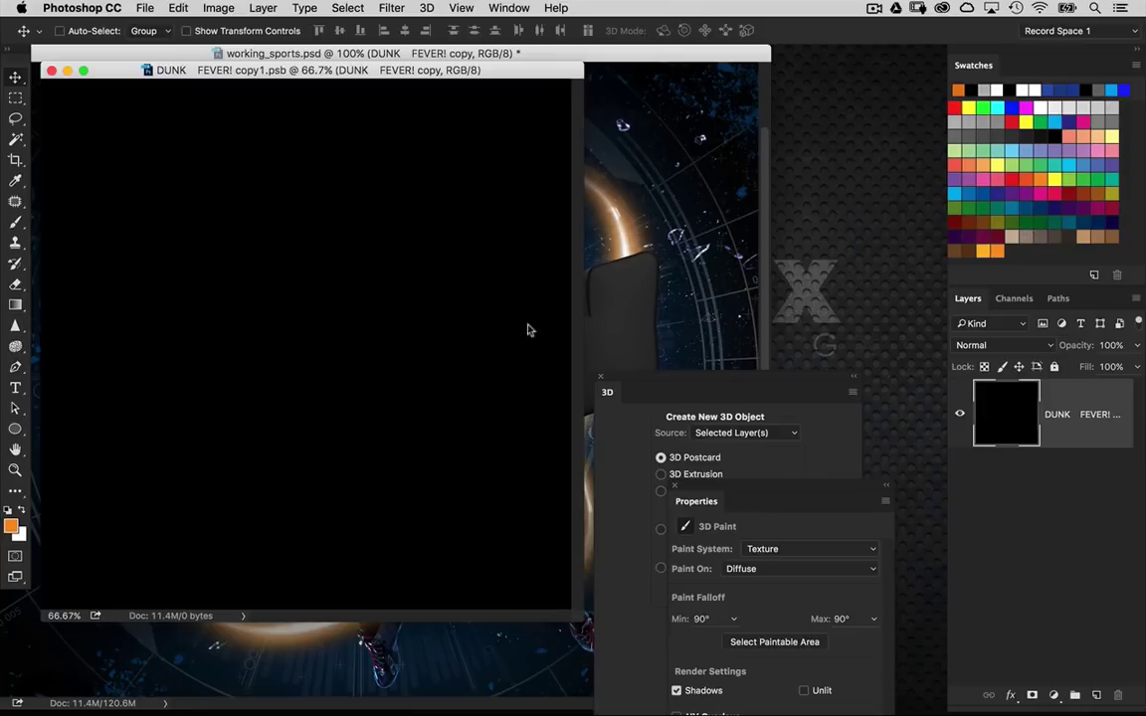
{"action": "left_click", "coordinate": [11, 525]}
{"action": "left_click_drag", "start_coordinate": [644, 111], "coordinate": [542, 114]}
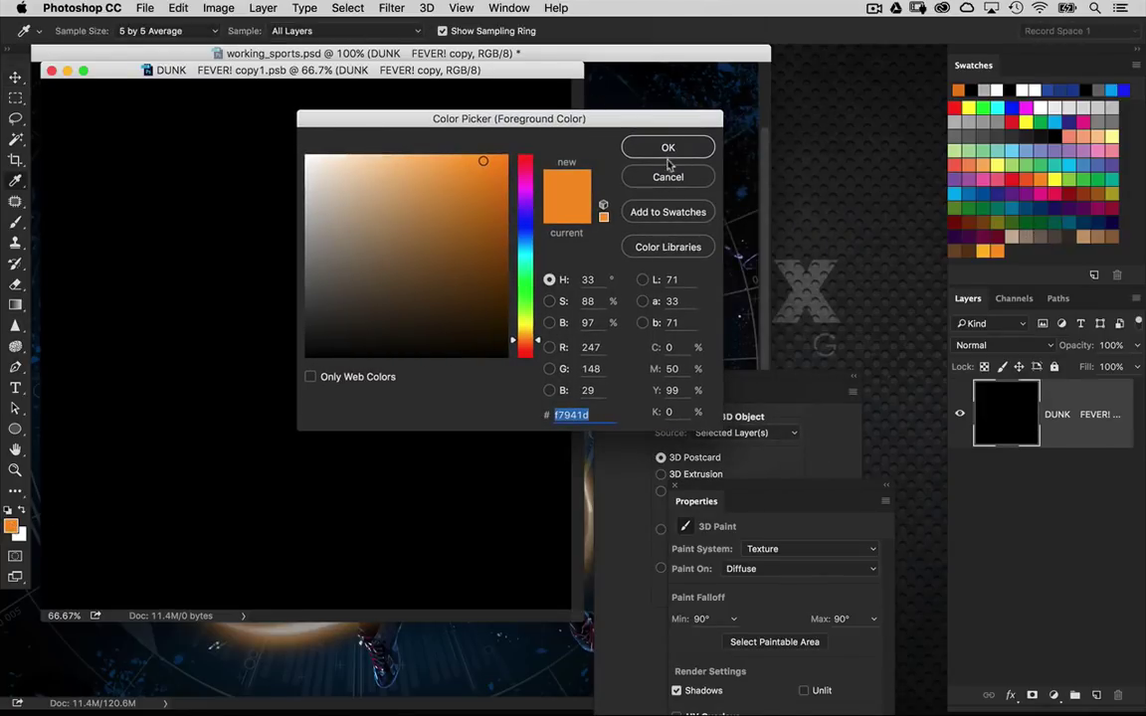
{"action": "left_click", "coordinate": [668, 151]}
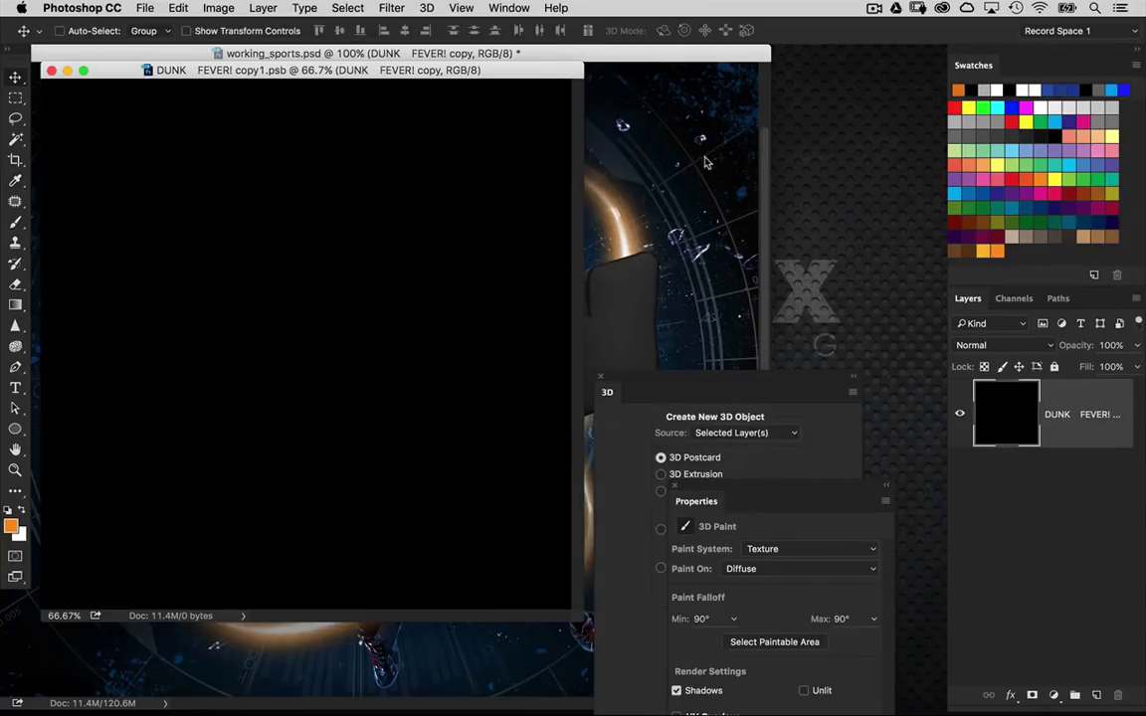
{"action": "key", "text": "alt+BackSpace"}
{"action": "left_click_drag", "start_coordinate": [515, 59], "coordinate": [841, 152]}
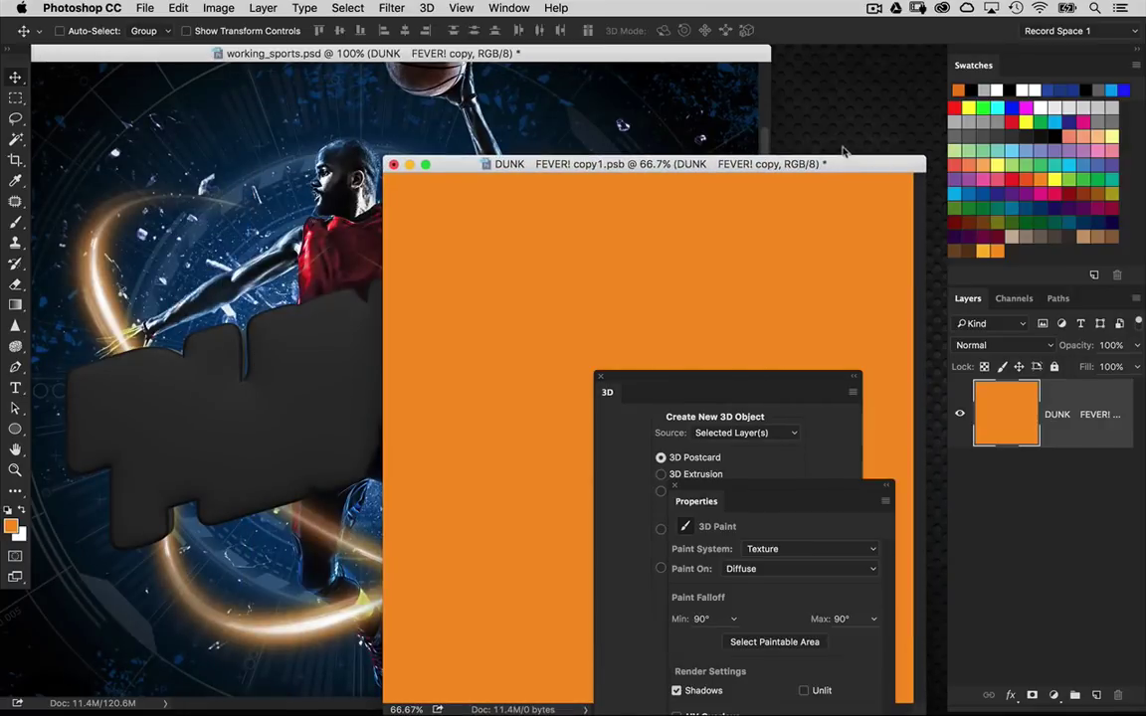
{"action": "key", "text": "super+w"}
{"action": "key", "text": "Return"}
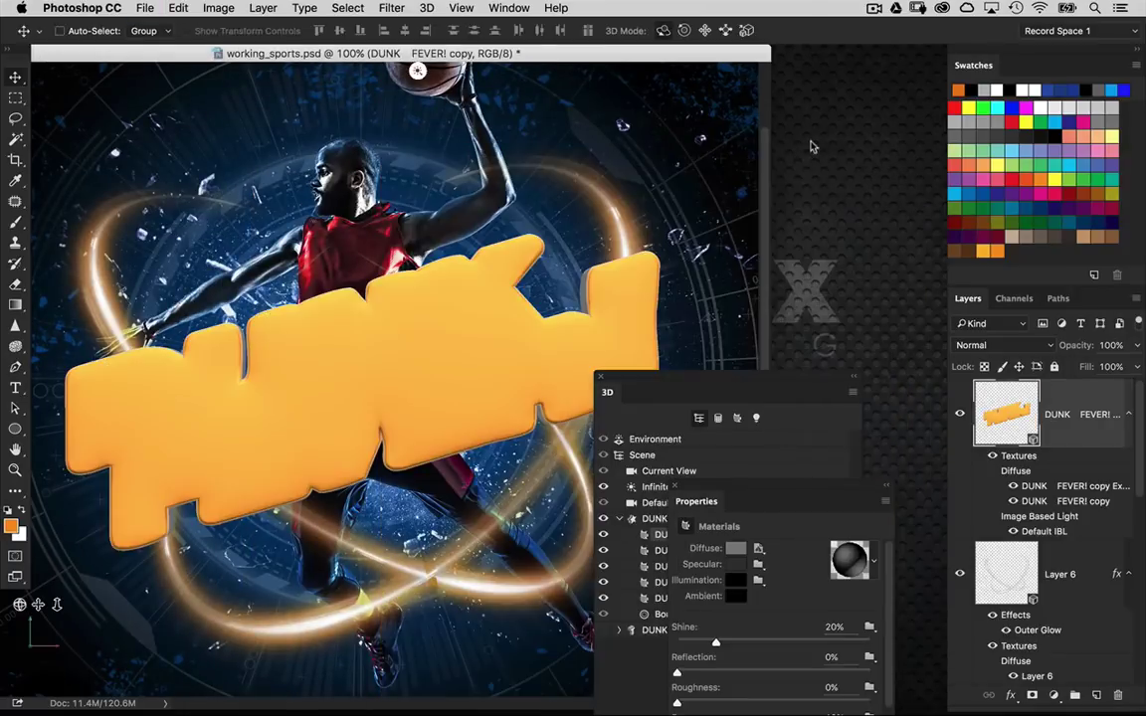
Separate the overlapping 3D and Properties panels and select the Front Bevel Material of the DUNK FEVER! copy mesh
{"action": "left_click", "coordinate": [668, 470]}
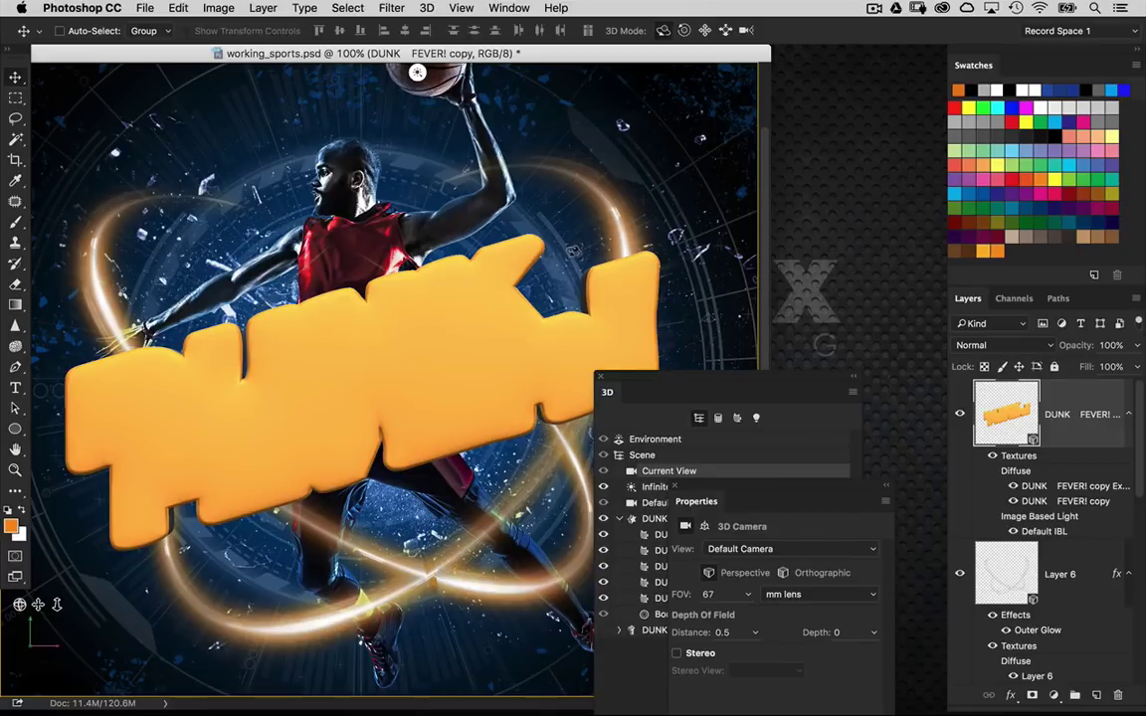
{"action": "left_click_drag", "start_coordinate": [733, 495], "coordinate": [380, 598]}
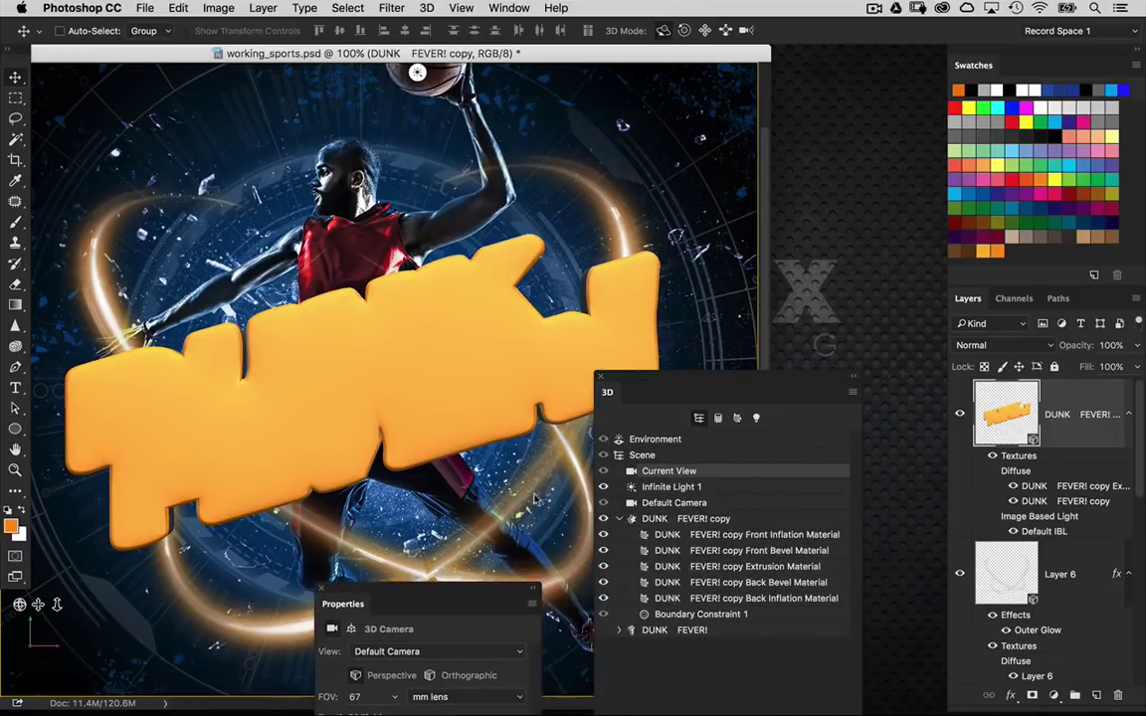
{"action": "left_click_drag", "start_coordinate": [612, 391], "coordinate": [667, 247]}
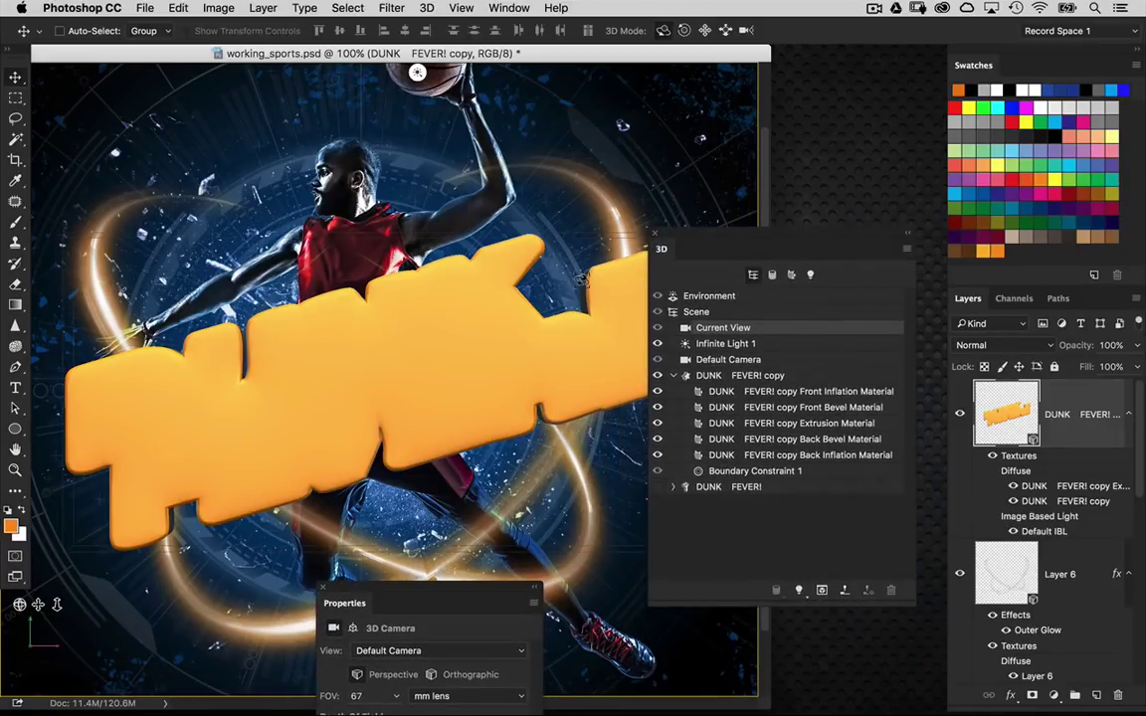
{"action": "left_click", "coordinate": [741, 407]}
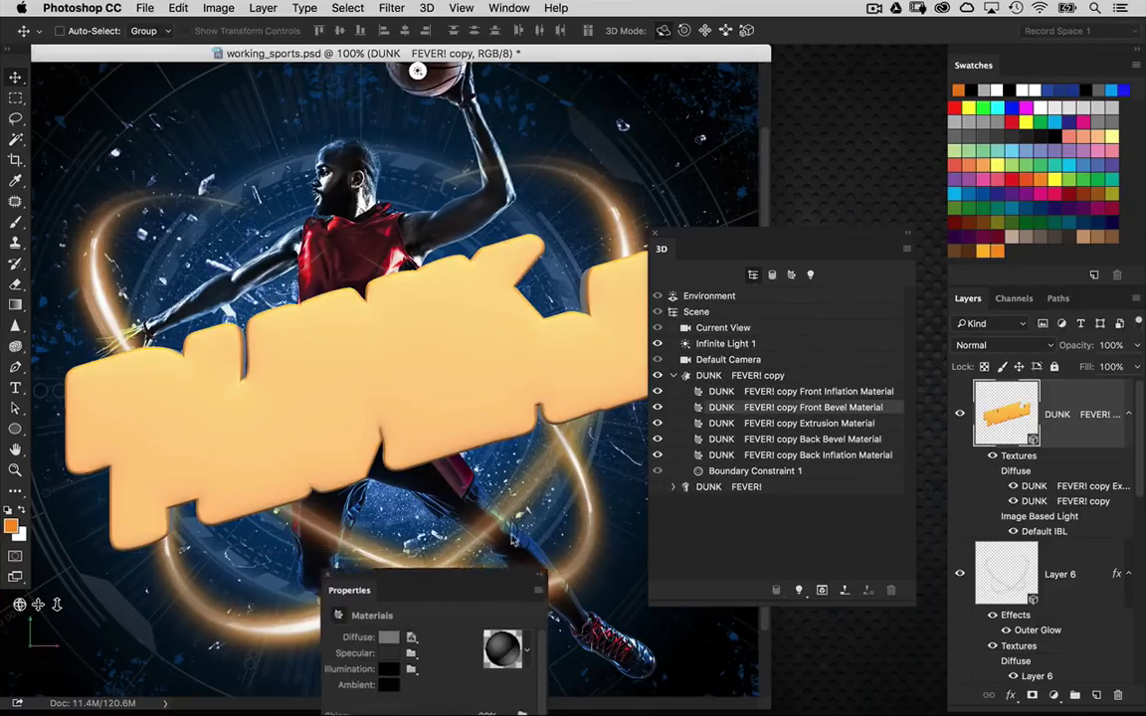
{"action": "left_click_drag", "start_coordinate": [503, 587], "coordinate": [521, 335]}
Create a new 1000 by 1000 pixel diffuse texture for the Front Bevel Material
{"action": "left_click", "coordinate": [427, 394]}
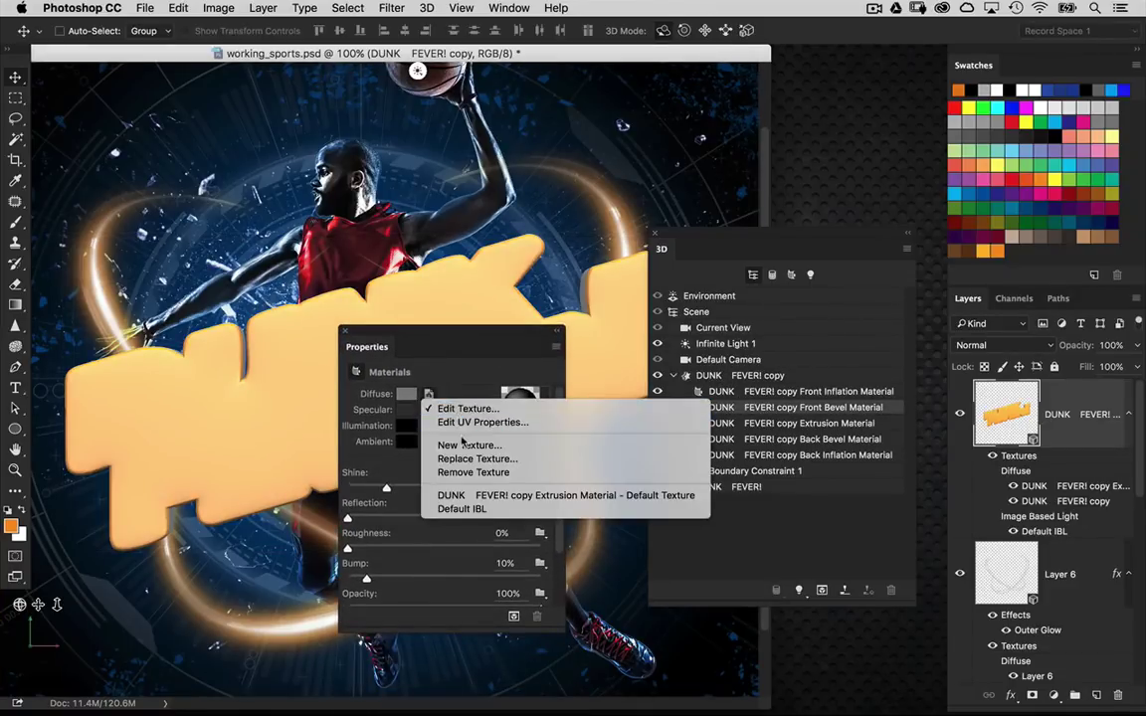
{"action": "left_click", "coordinate": [593, 445]}
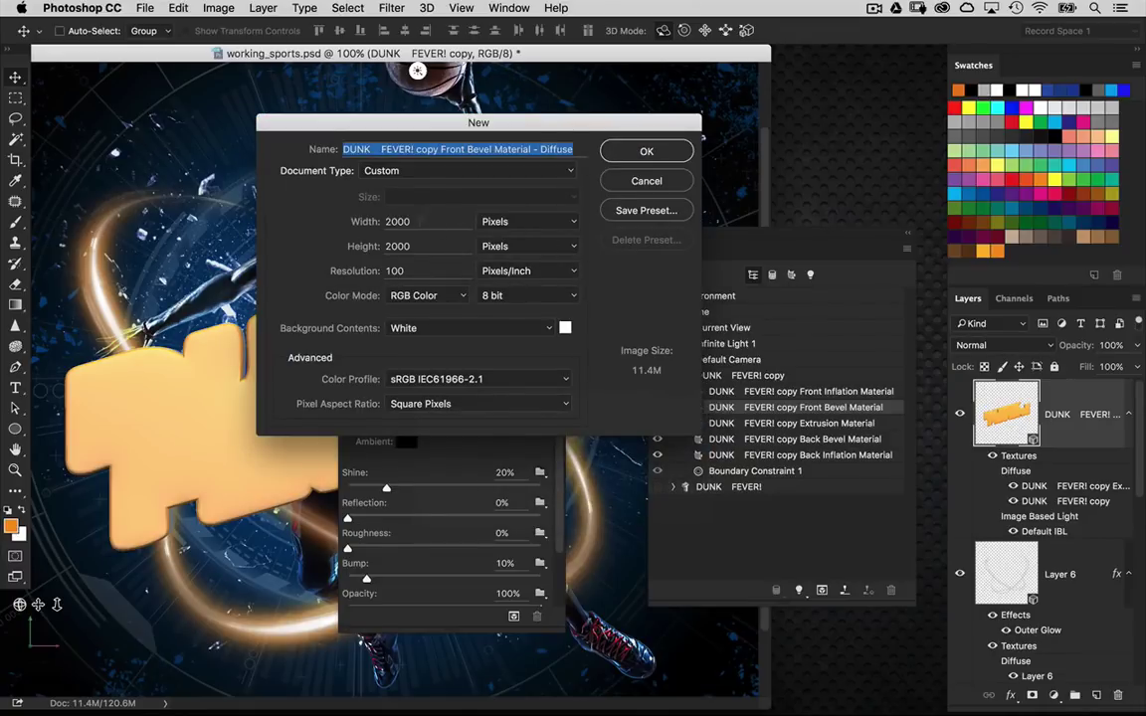
{"action": "key", "text": "Tab"}
{"action": "type", "text": "1000"}
{"action": "key", "text": "Tab"}
{"action": "type", "text": "1000"}
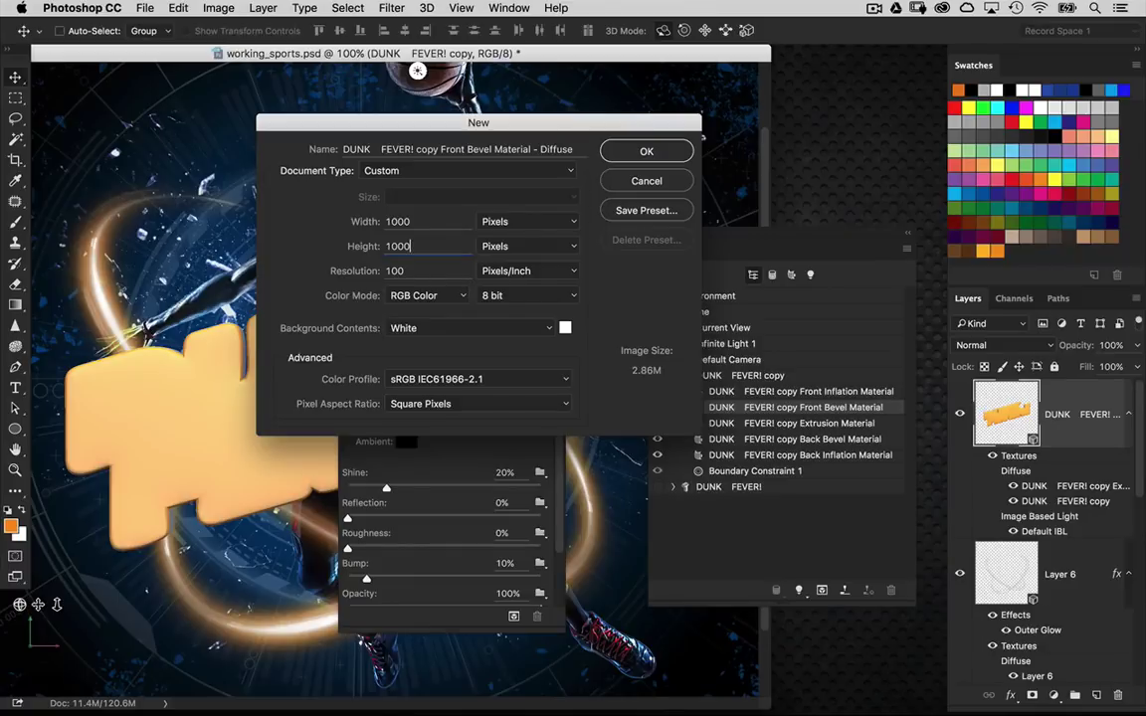
{"action": "key", "text": "Return"}
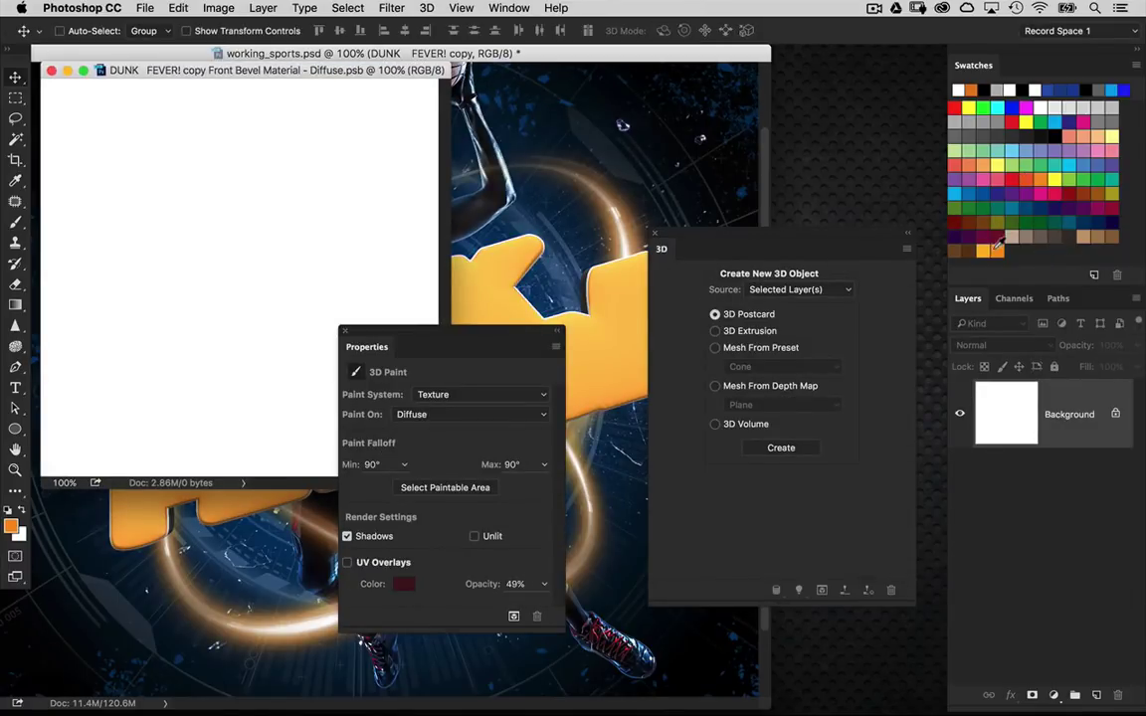
Fill the front bevel texture with a near-black gray swatch, then save and close the texture document
{"action": "left_click", "coordinate": [1012, 137]}
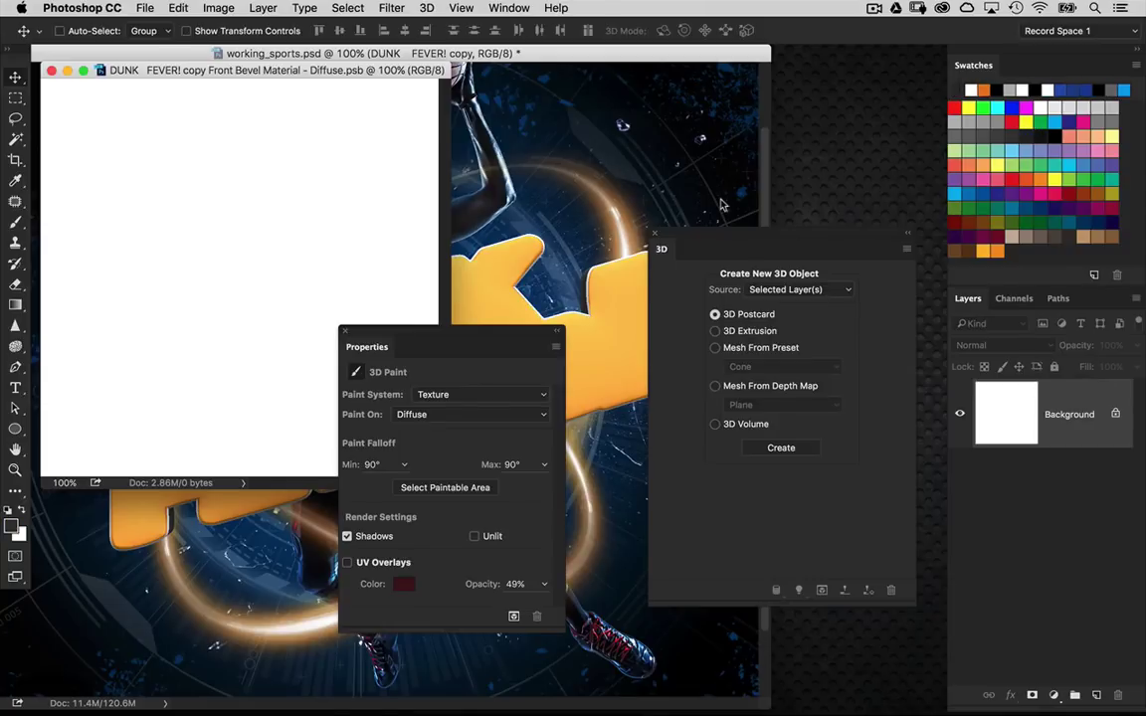
{"action": "key", "text": "alt+BackSpace"}
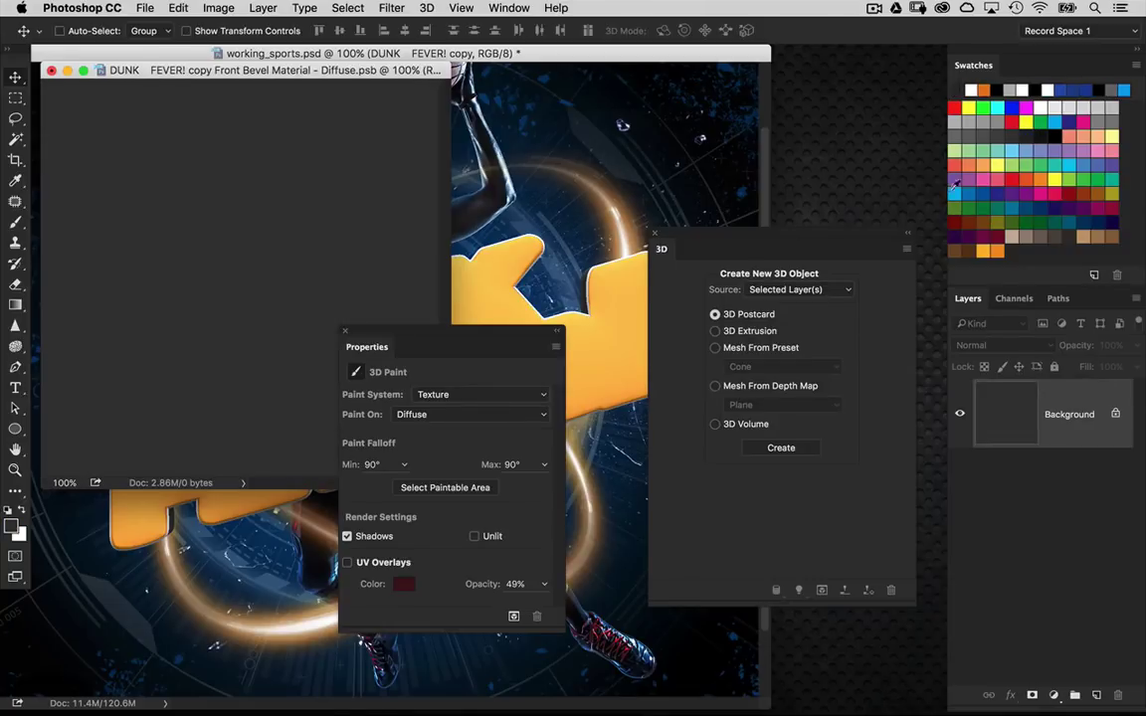
{"action": "left_click", "coordinate": [1042, 133]}
{"action": "key", "text": "alt+BackSpace"}
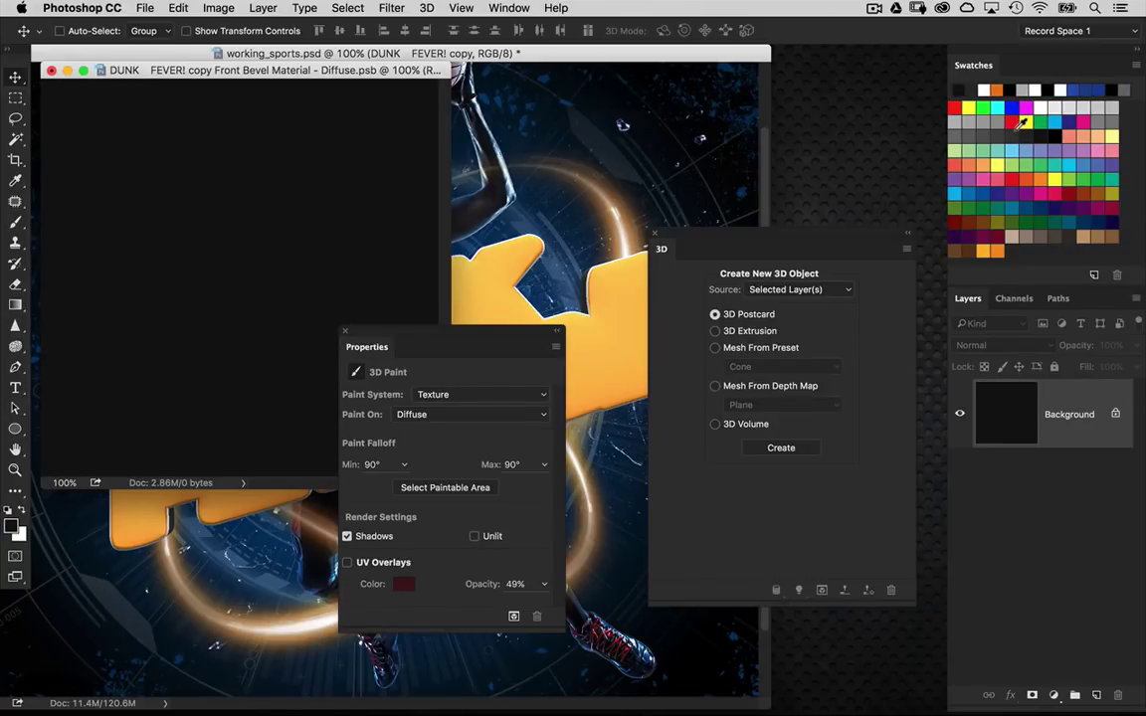
{"action": "key", "text": "super+w"}
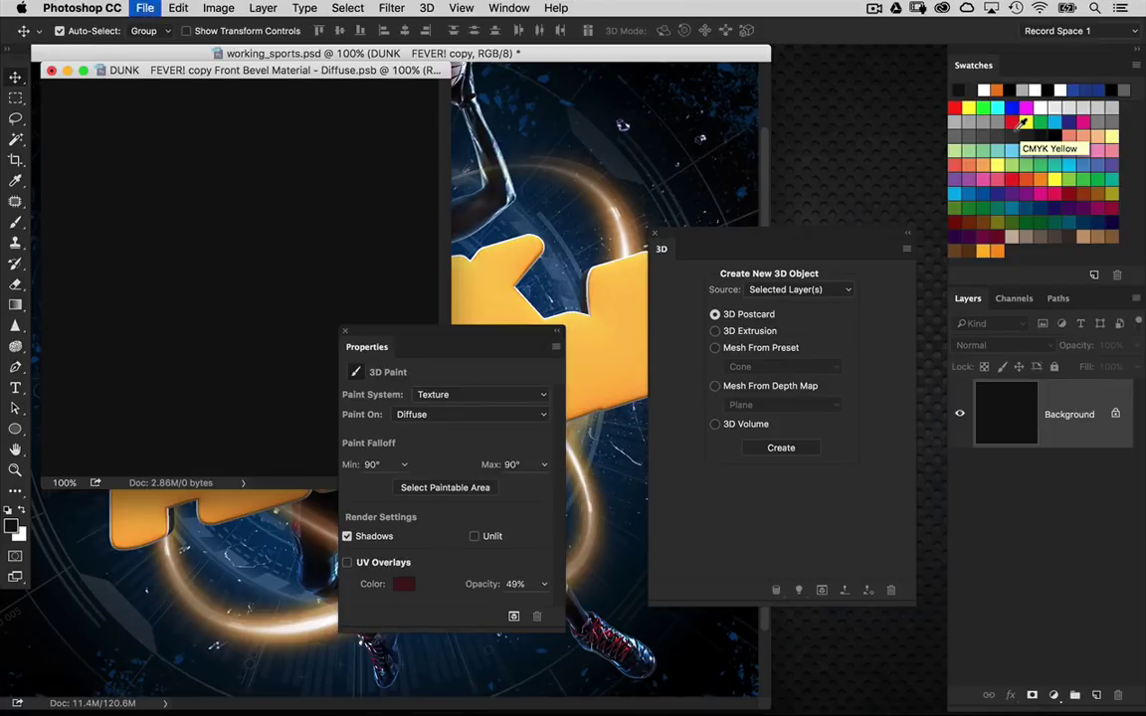
{"action": "key", "text": "Return"}
Open the diffuse texture of the DUNK FEVER! copy Extrusion Material for editing, keeping the Properties panel clear of its document
{"action": "left_click", "coordinate": [724, 329]}
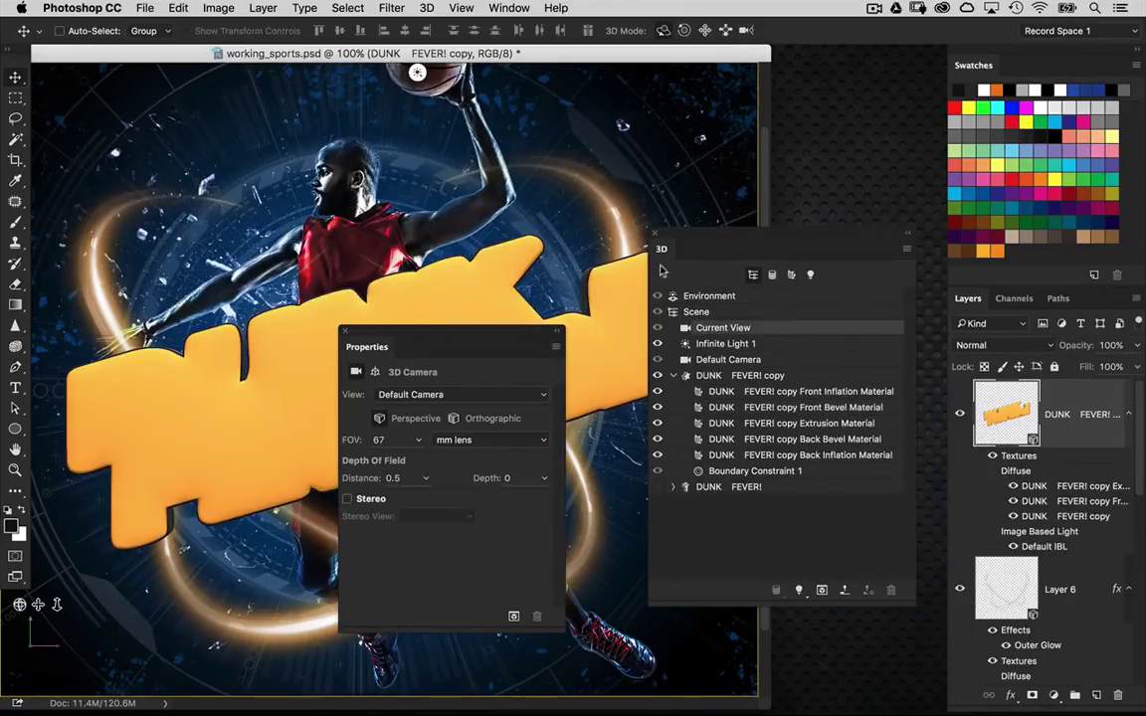
{"action": "left_click_drag", "start_coordinate": [525, 330], "coordinate": [483, 494]}
{"action": "left_click_drag", "start_coordinate": [544, 210], "coordinate": [472, 318]}
{"action": "left_click_drag", "start_coordinate": [78, 687], "coordinate": [159, 686]}
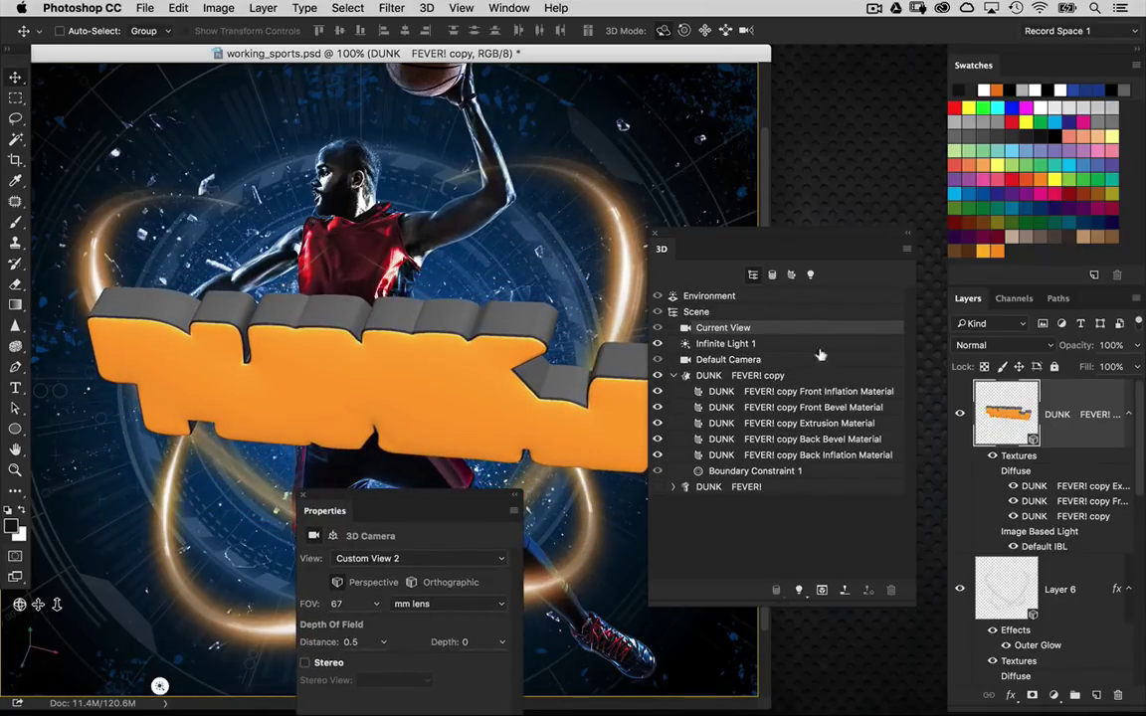
{"action": "left_click", "coordinate": [776, 423]}
{"action": "left_click_drag", "start_coordinate": [416, 494], "coordinate": [394, 348]}
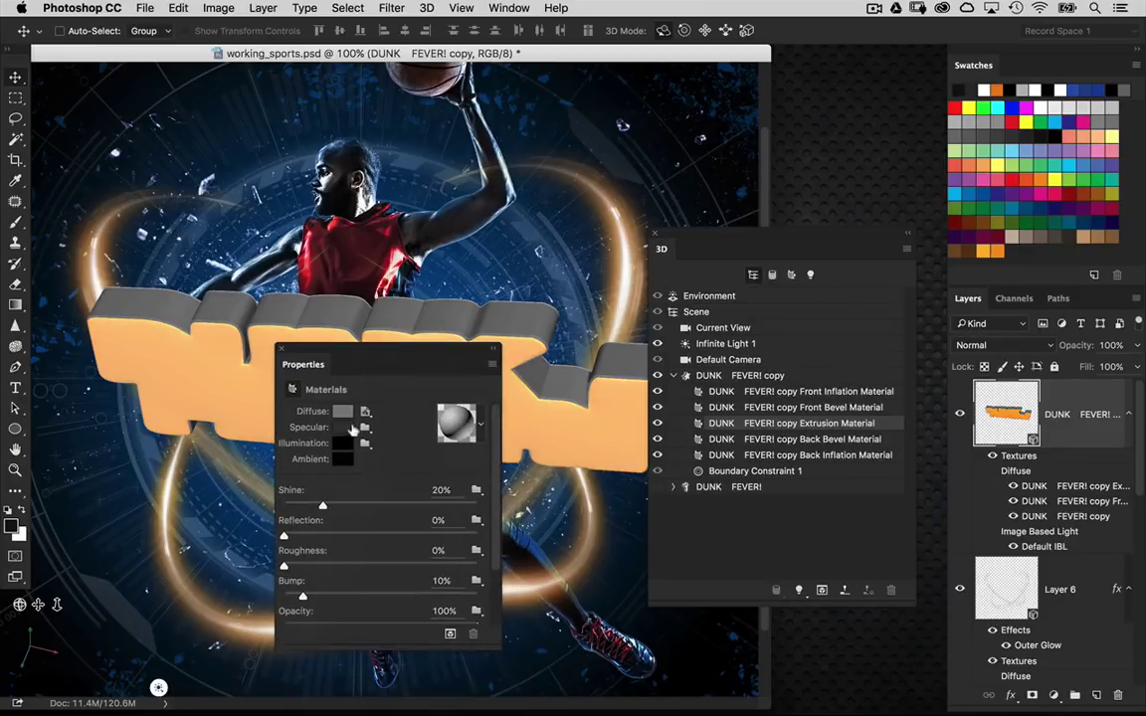
{"action": "left_click", "coordinate": [365, 413]}
{"action": "left_click", "coordinate": [470, 427]}
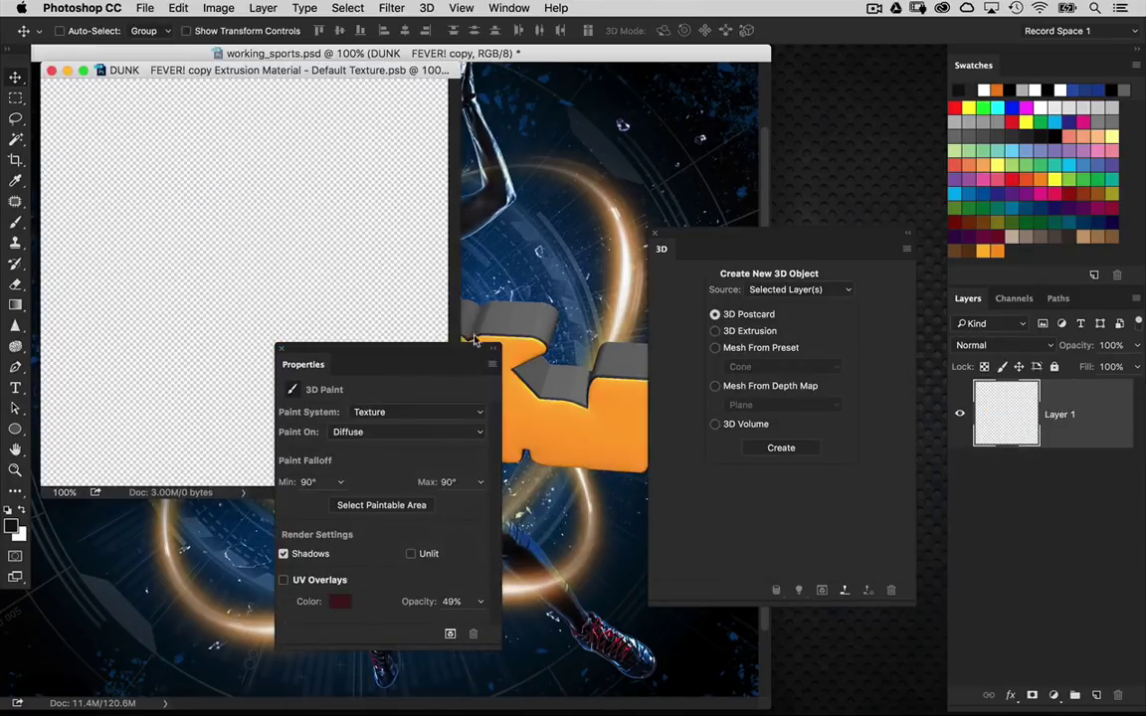
{"action": "left_click_drag", "start_coordinate": [455, 350], "coordinate": [473, 499]}
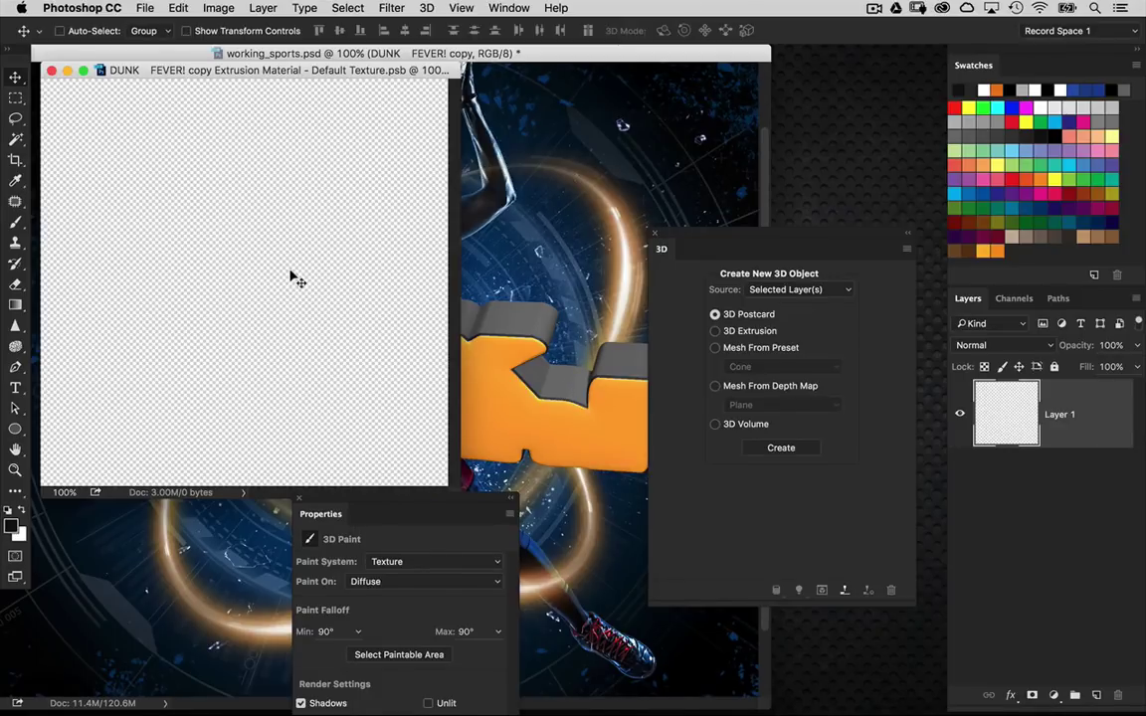
Fill the extrusion texture with the same near-black gray, save and close it, and return the scene to the Default Camera view
{"action": "key", "text": "alt+BackSpace"}
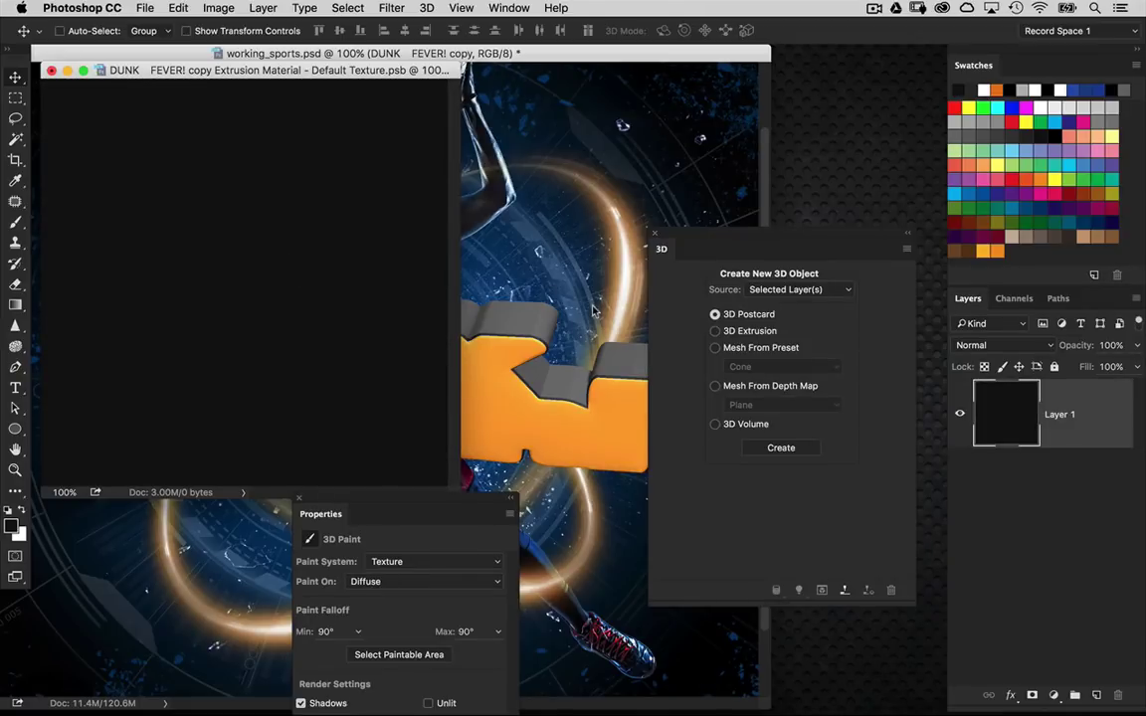
{"action": "key", "text": "super+w"}
{"action": "left_click", "coordinate": [524, 267]}
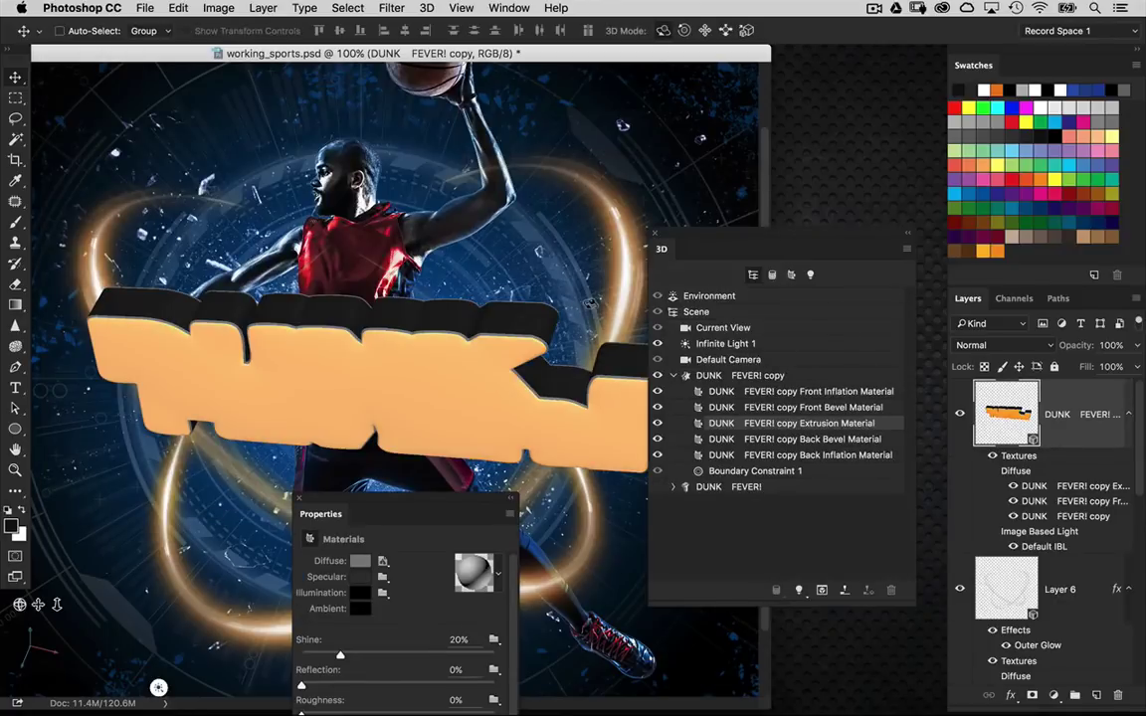
{"action": "left_click", "coordinate": [612, 226]}
{"action": "left_click_drag", "start_coordinate": [566, 240], "coordinate": [622, 214]}
{"action": "left_click_drag", "start_coordinate": [729, 366], "coordinate": [767, 321]}
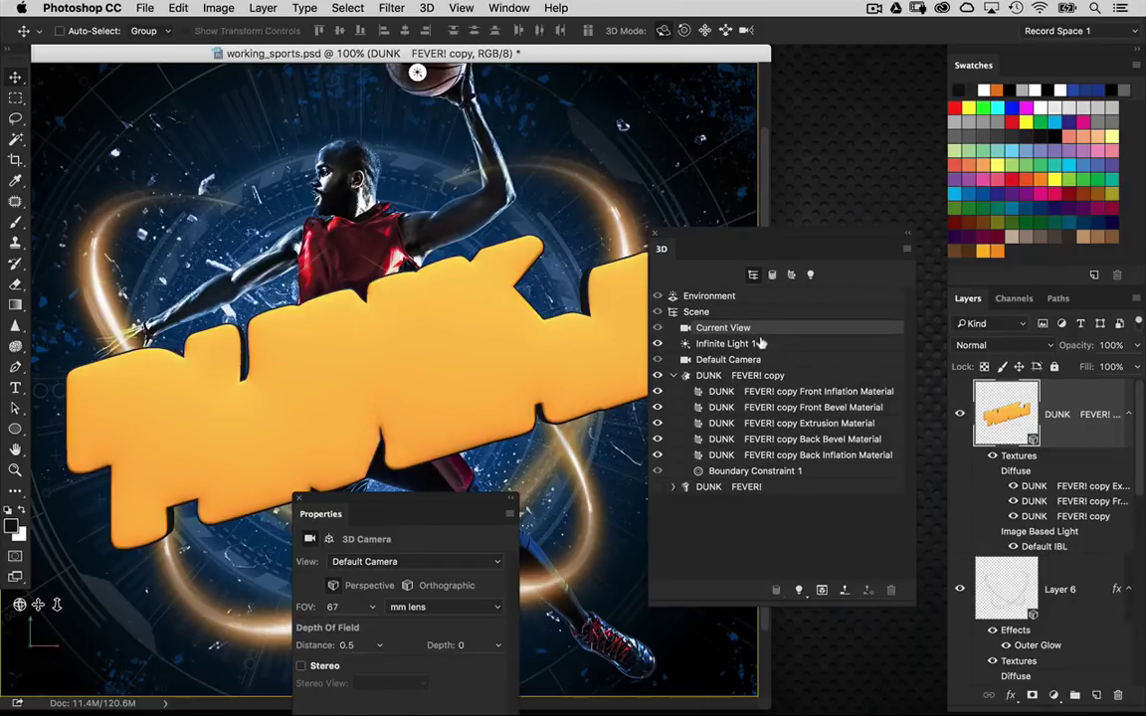
Set the Front Inflation Material's Shine to 54% and Reflection to about 56%
{"action": "left_click", "coordinate": [741, 393]}
{"action": "left_click_drag", "start_coordinate": [481, 503], "coordinate": [543, 413]}
{"action": "left_click_drag", "start_coordinate": [562, 355], "coordinate": [563, 355]}
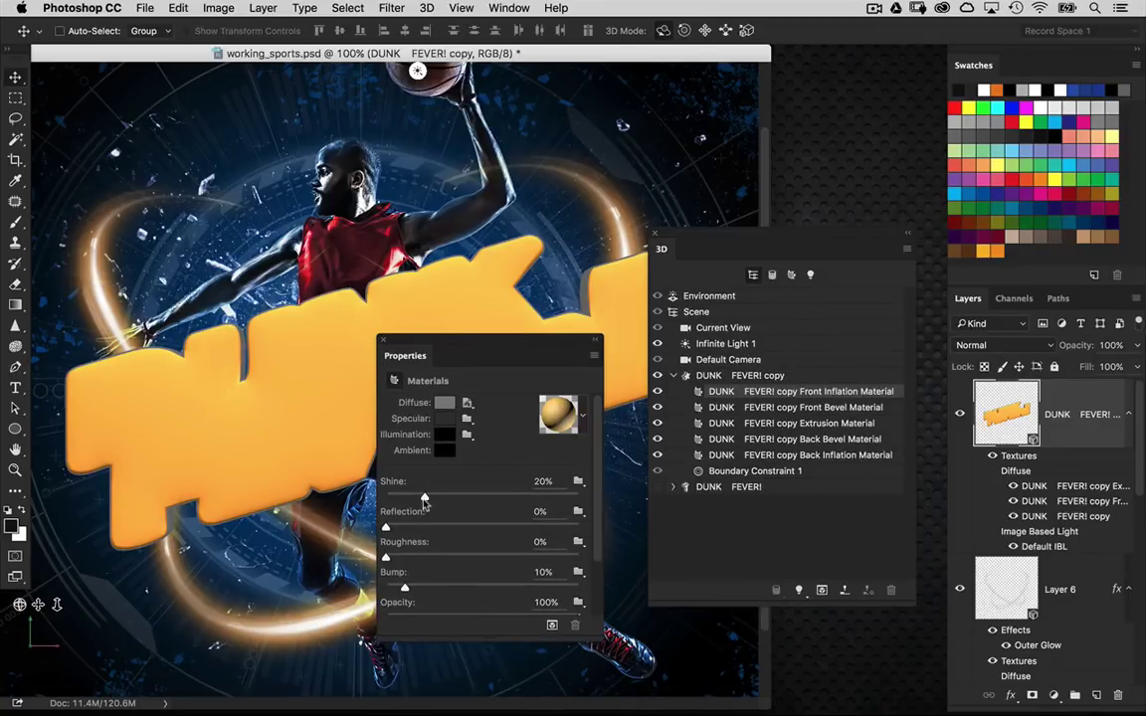
{"action": "mouse_move", "coordinate": [464, 497]}
{"action": "left_mouse_down"}
{"action": "mouse_move", "coordinate": [490, 497]}
{"action": "mouse_move", "coordinate": [495, 524]}
{"action": "left_mouse_up"}
{"action": "left_click", "coordinate": [484, 526]}
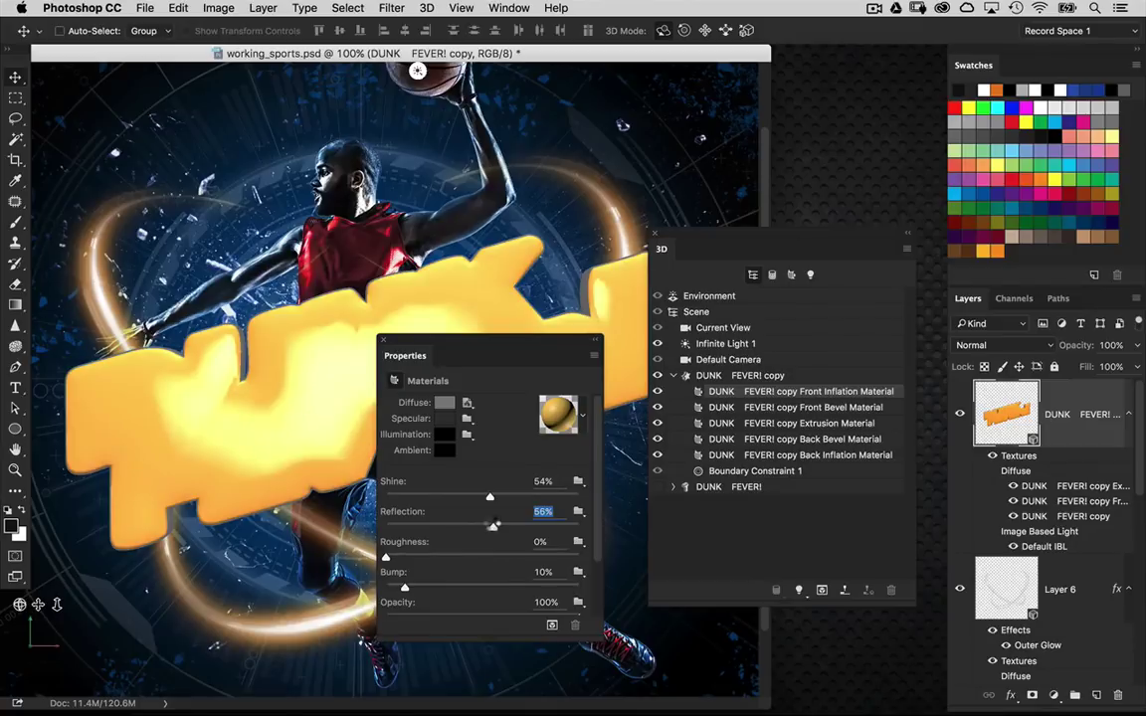
Rotate the environment's image-based light so its highlights fall along the upper part of the orange outline, keeping the panels clear of the artwork
{"action": "left_click_drag", "start_coordinate": [506, 343], "coordinate": [593, 401]}
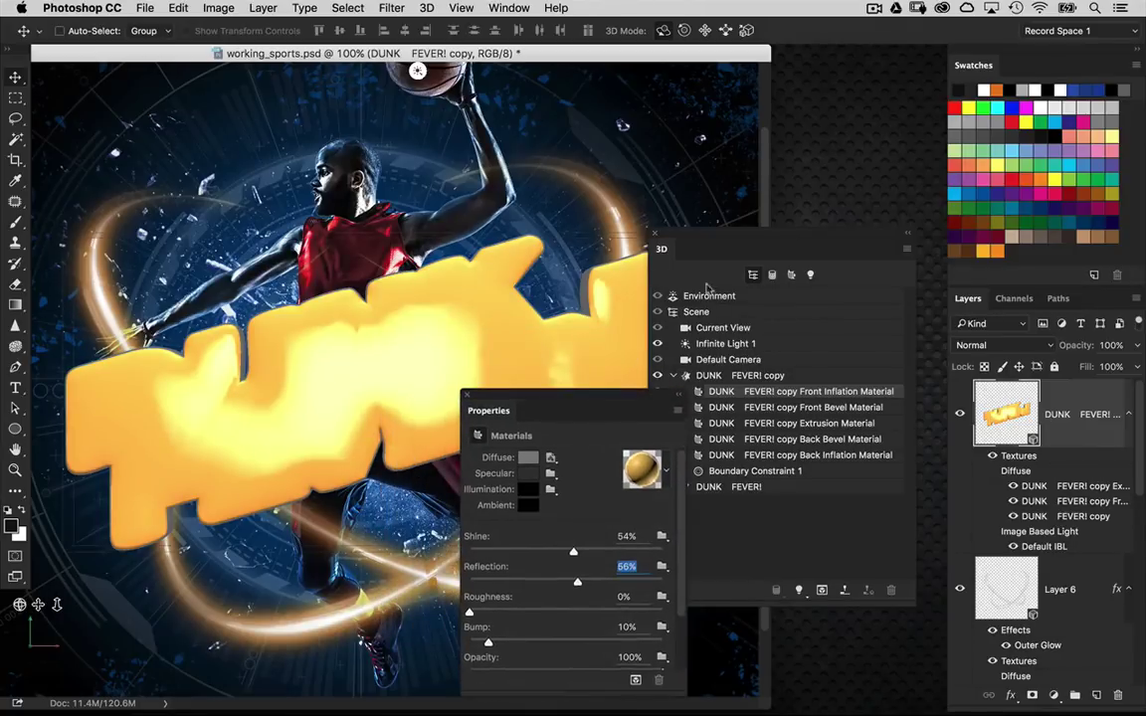
{"action": "left_click_drag", "start_coordinate": [656, 238], "coordinate": [770, 247]}
{"action": "left_click_drag", "start_coordinate": [594, 402], "coordinate": [665, 368]}
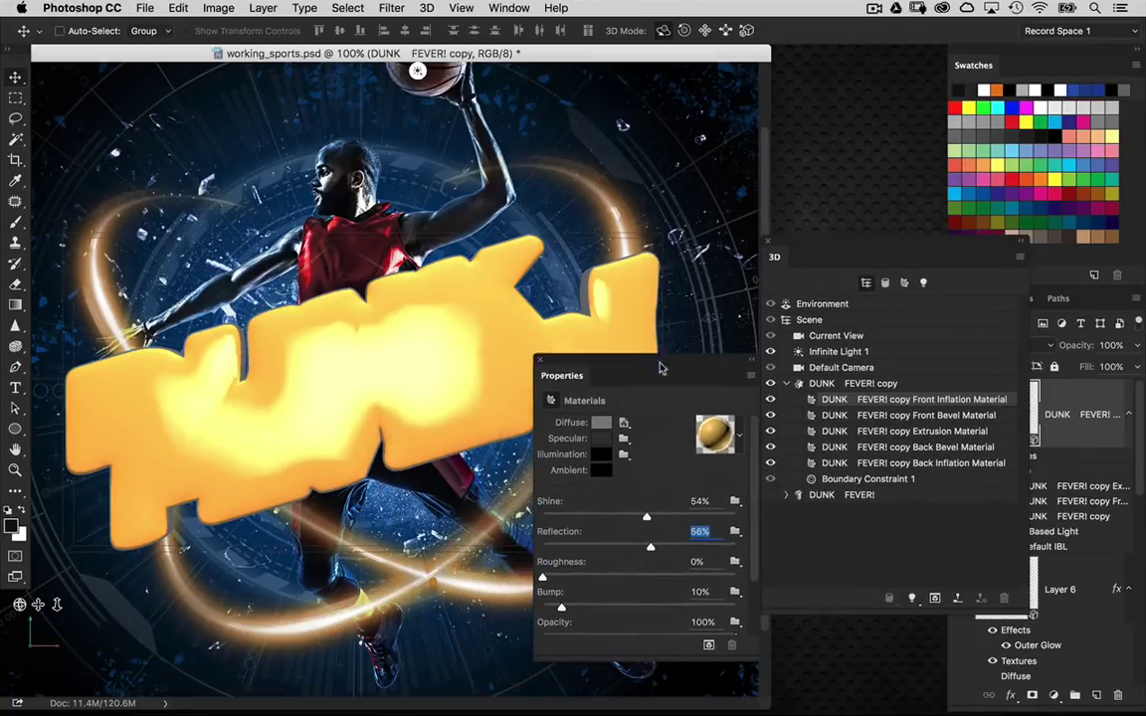
{"action": "left_click", "coordinate": [814, 304]}
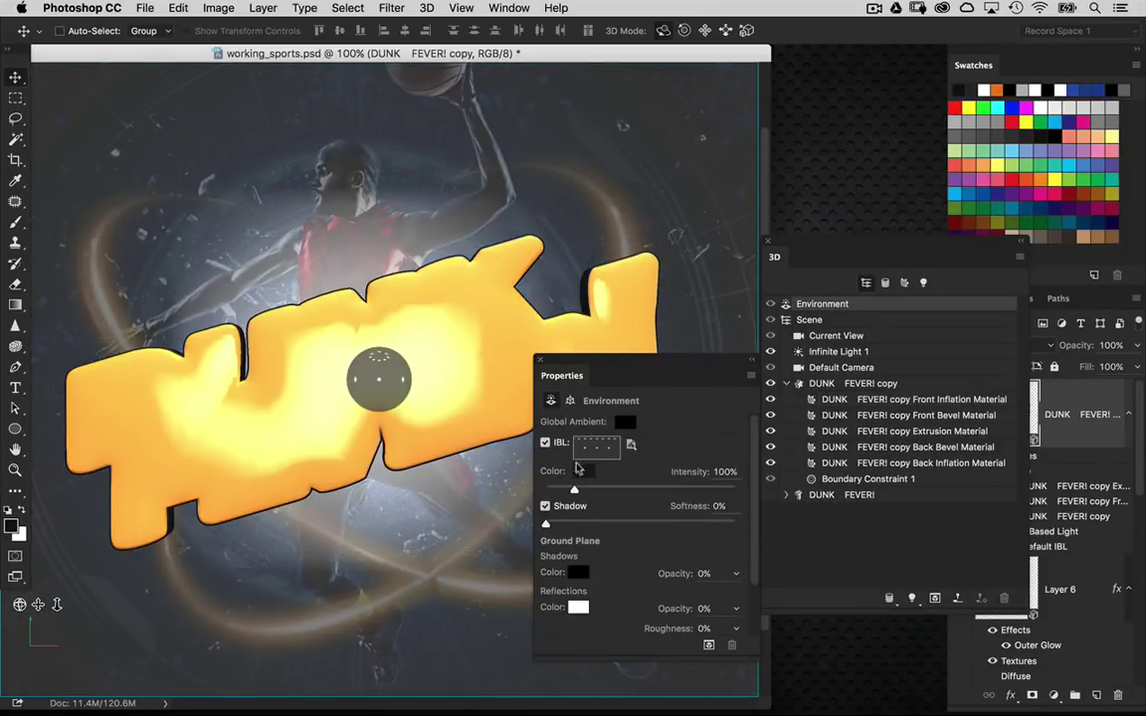
{"action": "left_click_drag", "start_coordinate": [609, 363], "coordinate": [592, 352]}
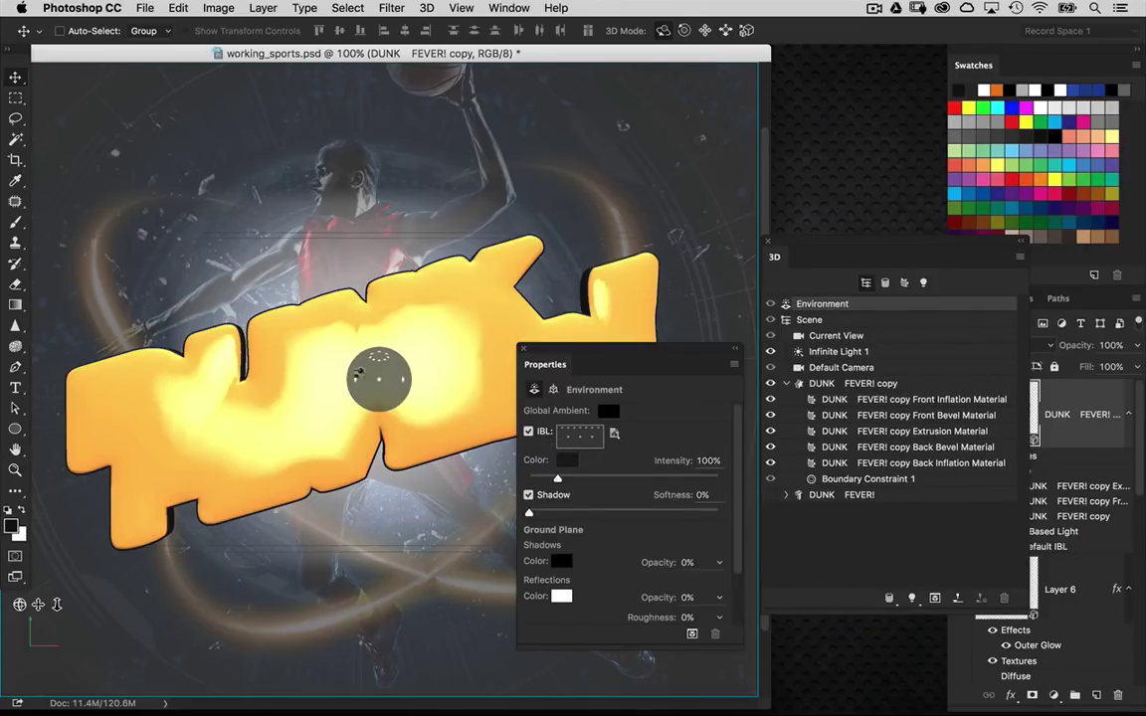
{"action": "left_click_drag", "start_coordinate": [569, 364], "coordinate": [596, 447]}
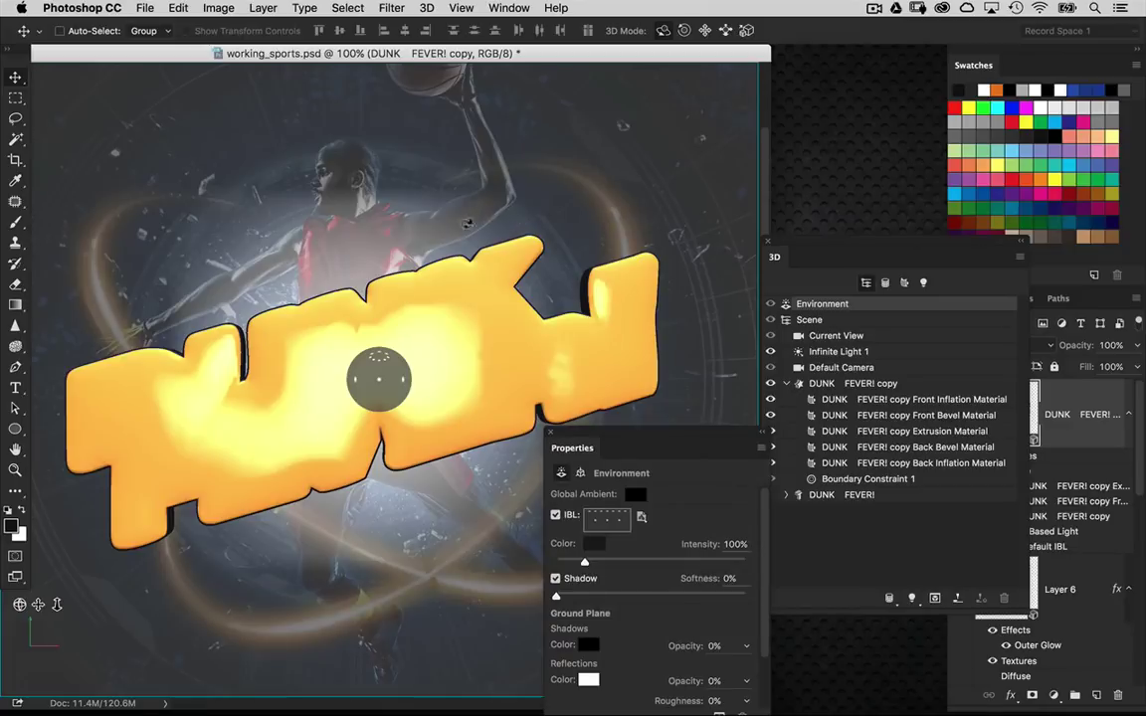
{"action": "left_click_drag", "start_coordinate": [438, 233], "coordinate": [297, 216]}
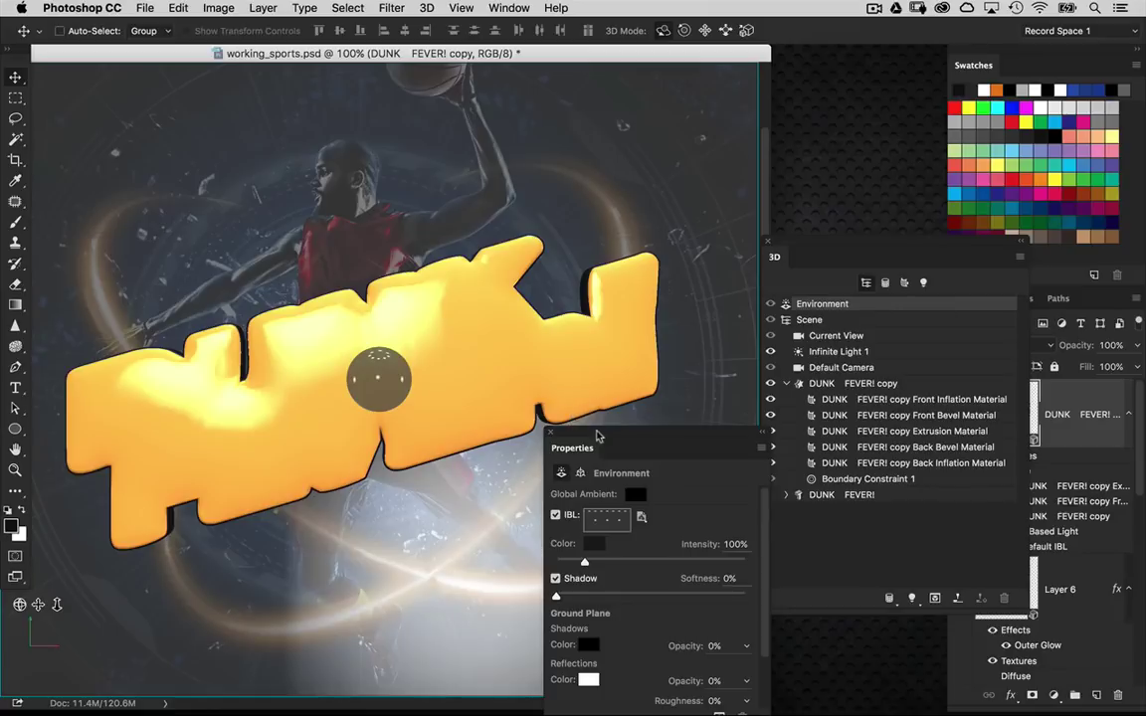
{"action": "left_click_drag", "start_coordinate": [598, 435], "coordinate": [586, 358]}
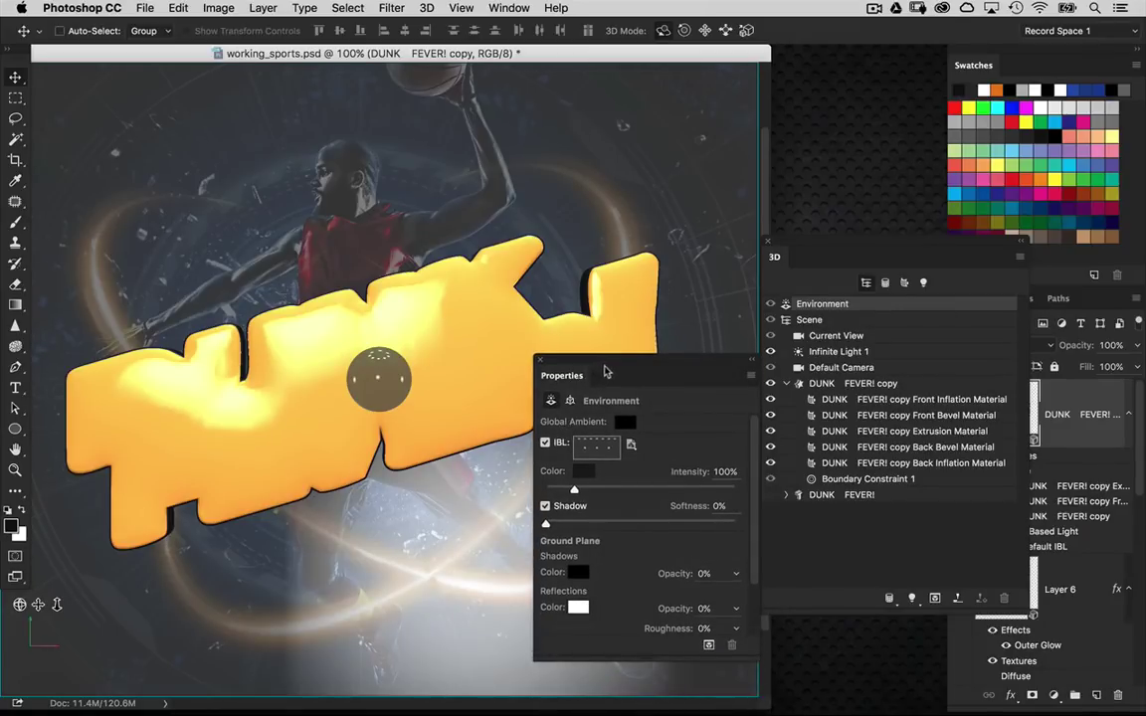
Set the specular color of the DUNK FEVER! copy Front Inflation Material to a neutral gray of RGB 109, 108, 108
{"action": "left_click_drag", "start_coordinate": [597, 365], "coordinate": [587, 411]}
{"action": "left_click", "coordinate": [888, 403]}
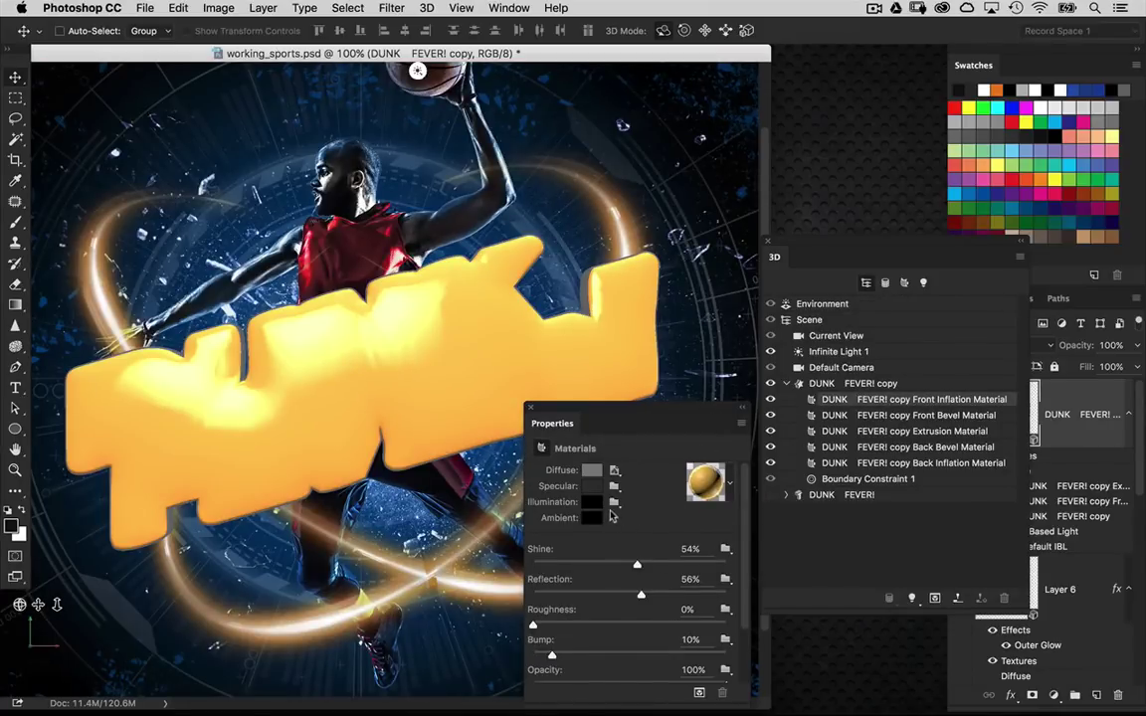
{"action": "left_click", "coordinate": [591, 485]}
{"action": "left_click_drag", "start_coordinate": [280, 421], "coordinate": [276, 424]}
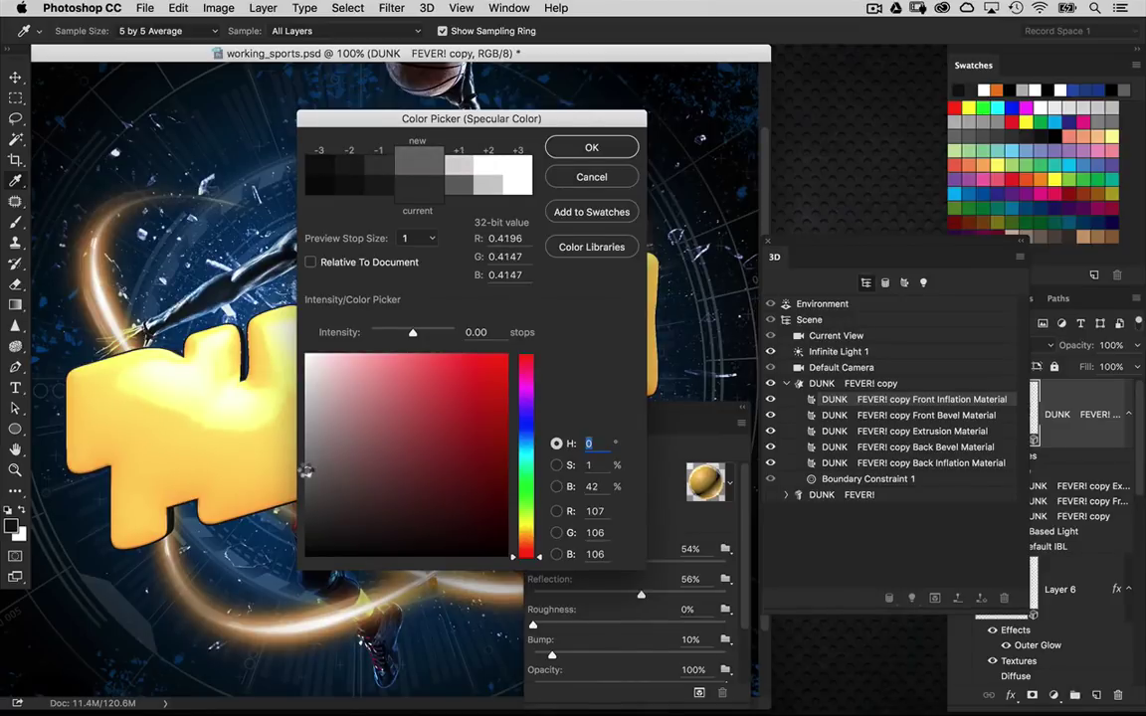
{"action": "left_click_drag", "start_coordinate": [305, 470], "coordinate": [305, 467]}
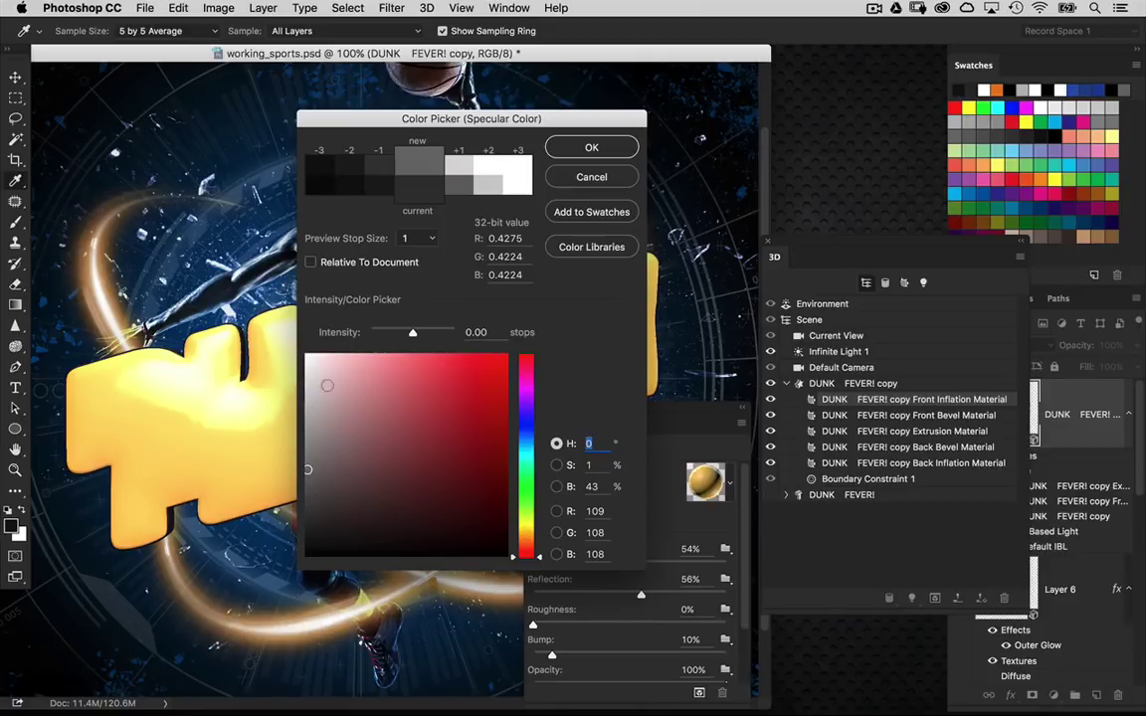
{"action": "left_click", "coordinate": [612, 149]}
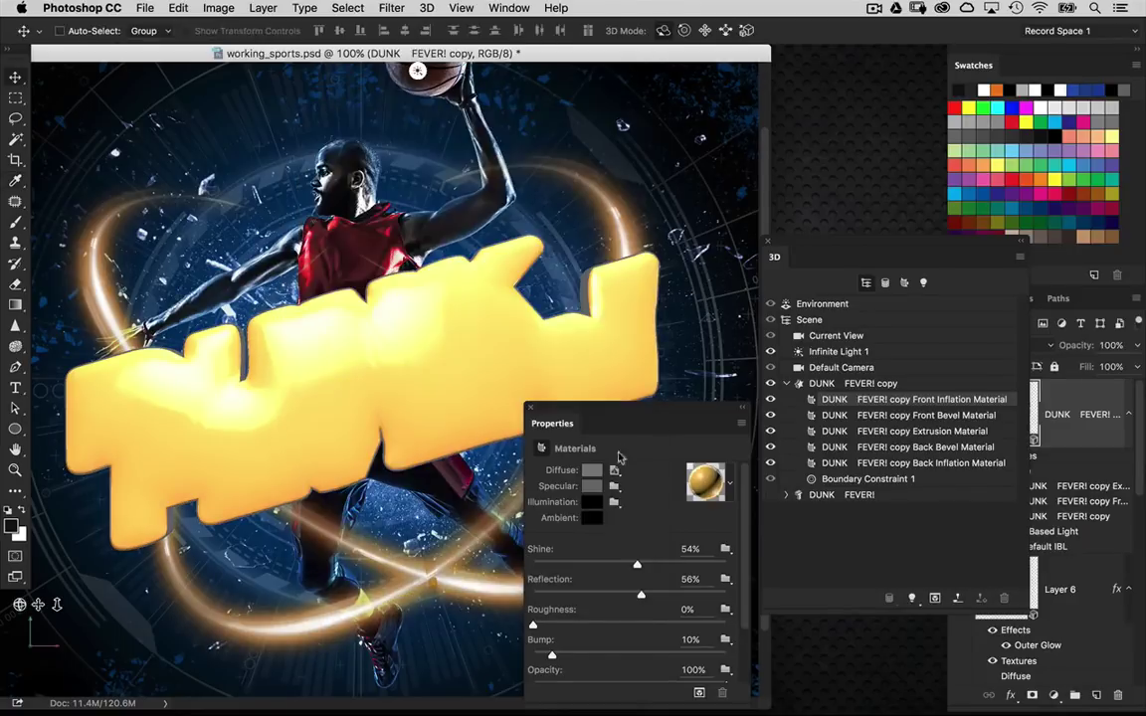
{"action": "left_click", "coordinate": [587, 486]}
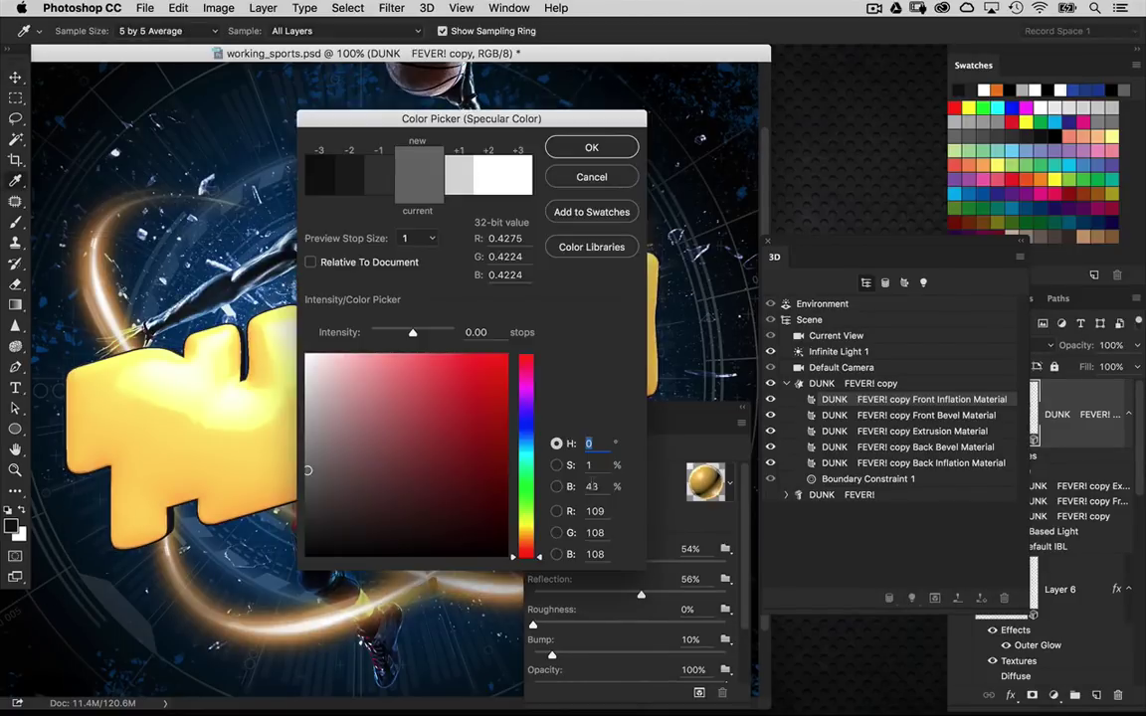
{"action": "left_click", "coordinate": [593, 147]}
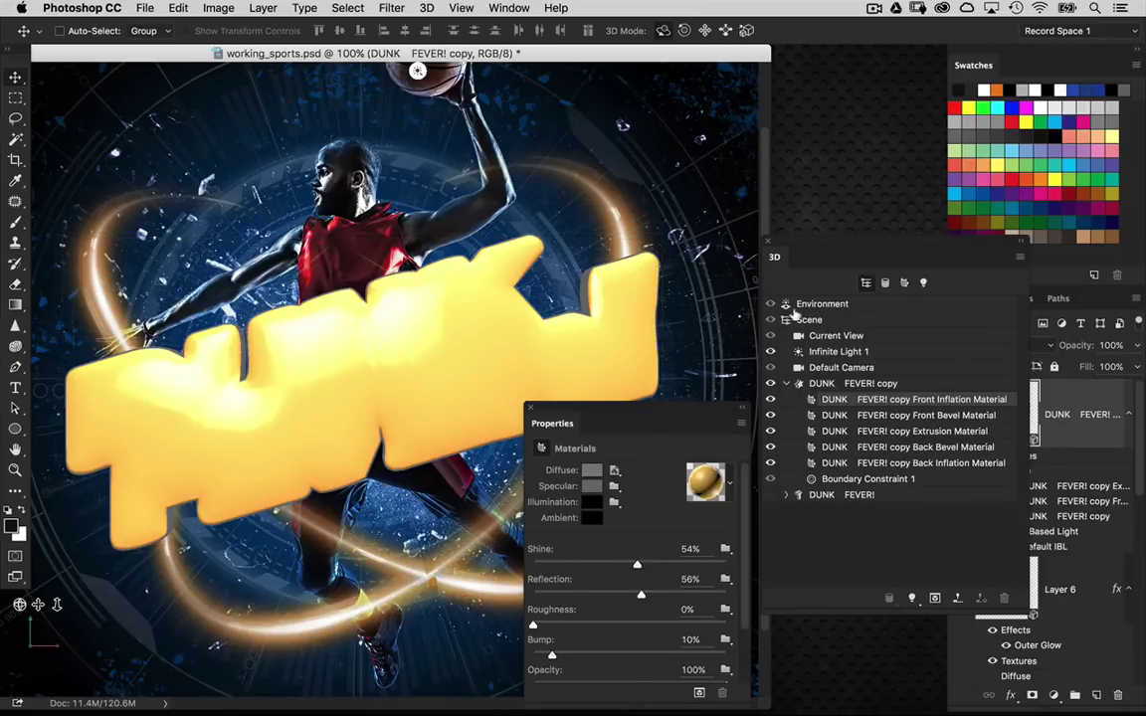
Show the front DUNK FEVER! text mesh again, select it and expand its list of materials
{"action": "left_click_drag", "start_coordinate": [667, 408], "coordinate": [625, 441]}
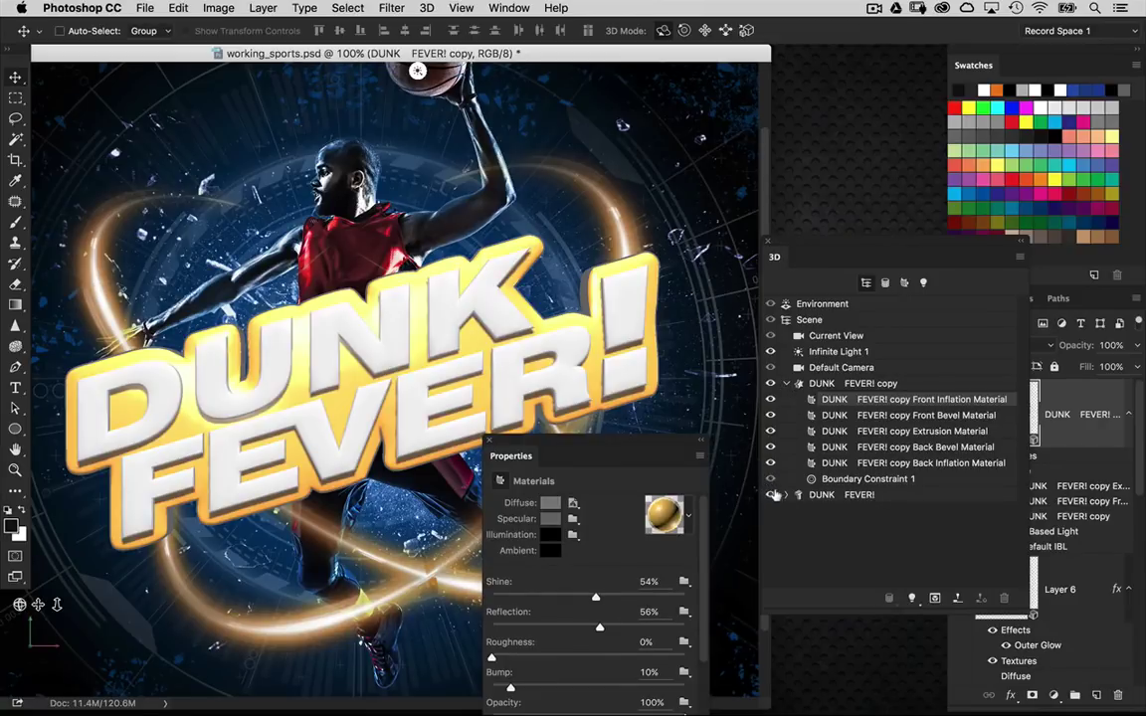
{"action": "left_click", "coordinate": [816, 495]}
{"action": "left_click_drag", "start_coordinate": [575, 444], "coordinate": [578, 223]}
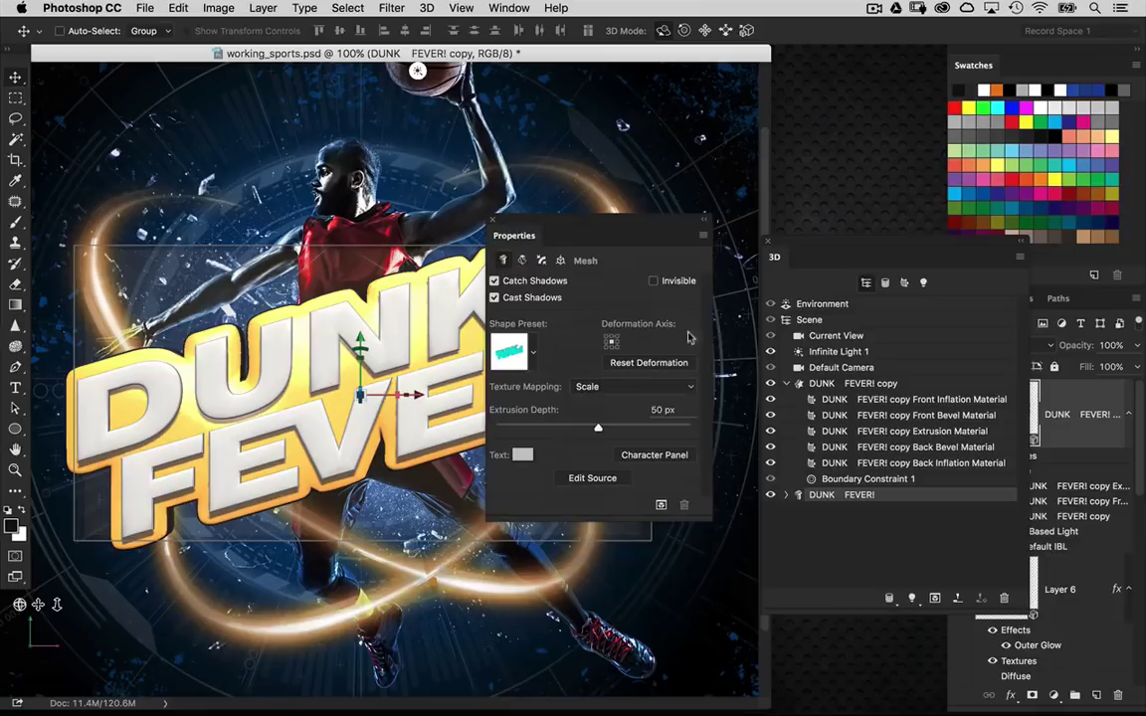
{"action": "left_click", "coordinate": [788, 494]}
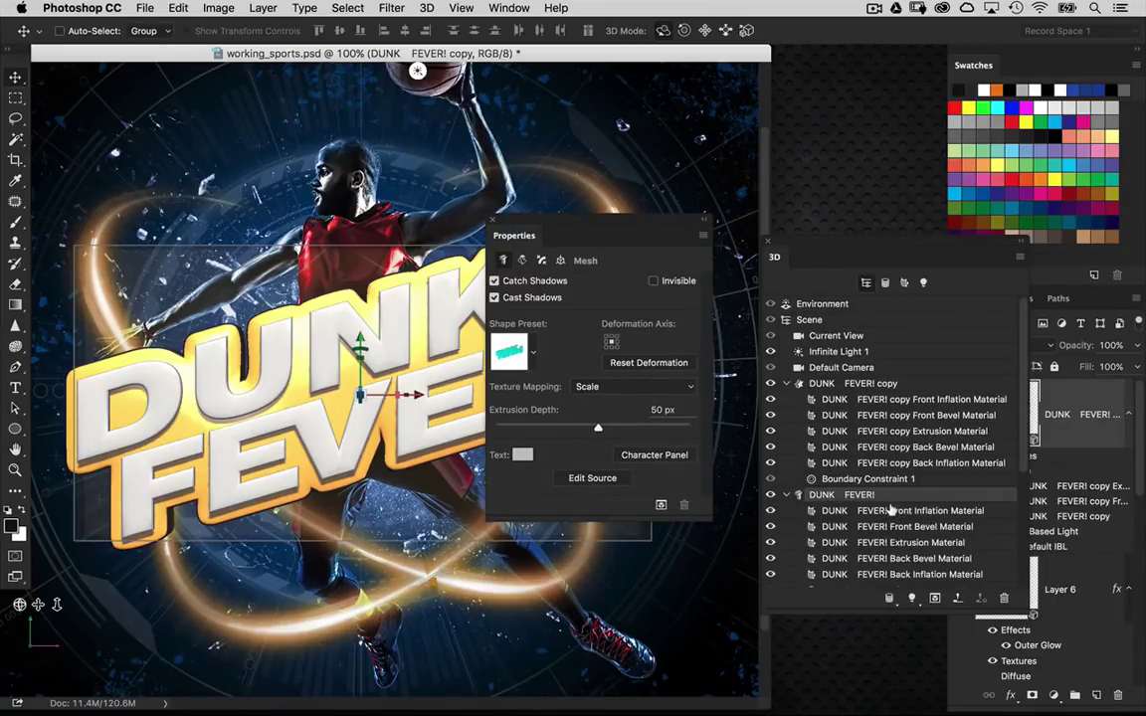
Create a new 1000 × 1000 pixel diffuse texture for the DUNK FEVER! Extrusion Material
{"action": "left_click", "coordinate": [891, 510]}
{"action": "left_click", "coordinate": [913, 542]}
{"action": "left_click_drag", "start_coordinate": [707, 520], "coordinate": [723, 618]}
{"action": "left_click", "coordinate": [575, 283]}
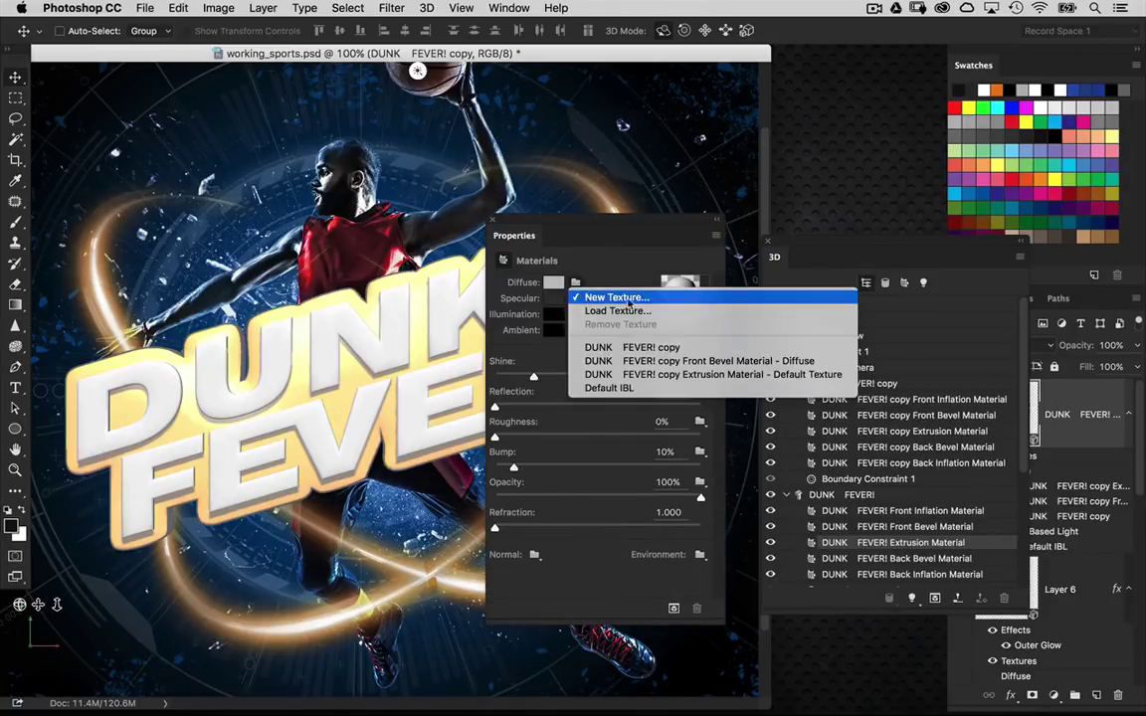
{"action": "left_click", "coordinate": [617, 297]}
{"action": "double_click", "coordinate": [397, 222]}
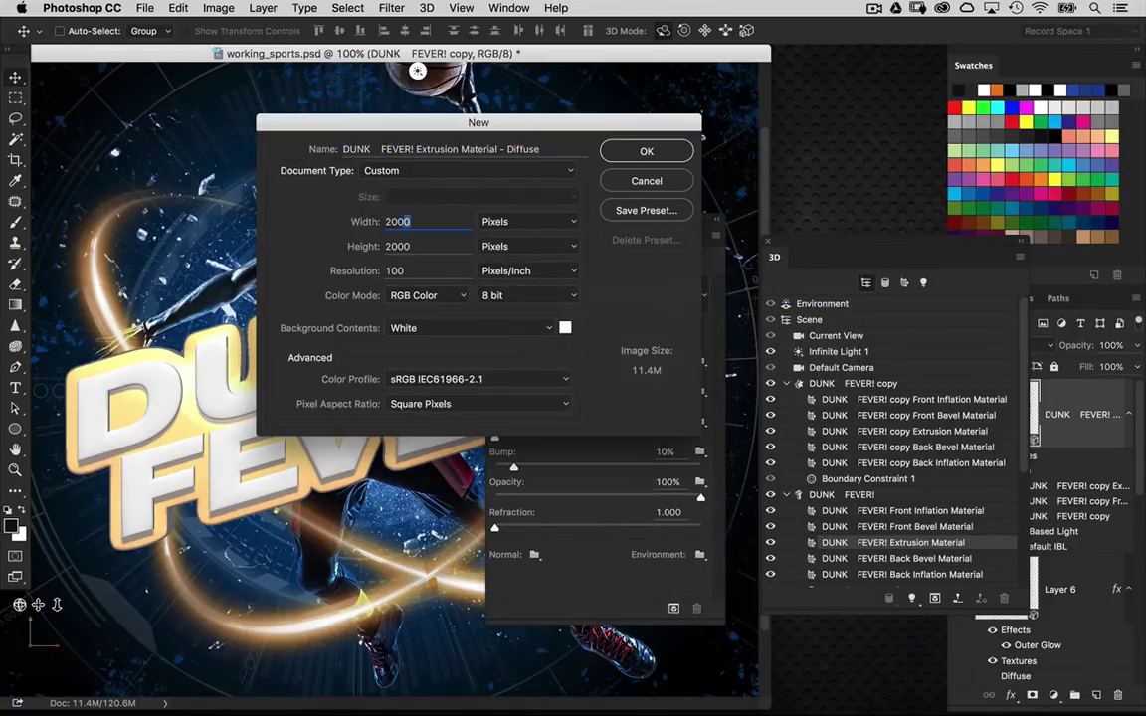
{"action": "type", "text": "1000"}
{"action": "key", "text": "Tab"}
{"action": "type", "text": "1000"}
{"action": "key", "text": "Return"}
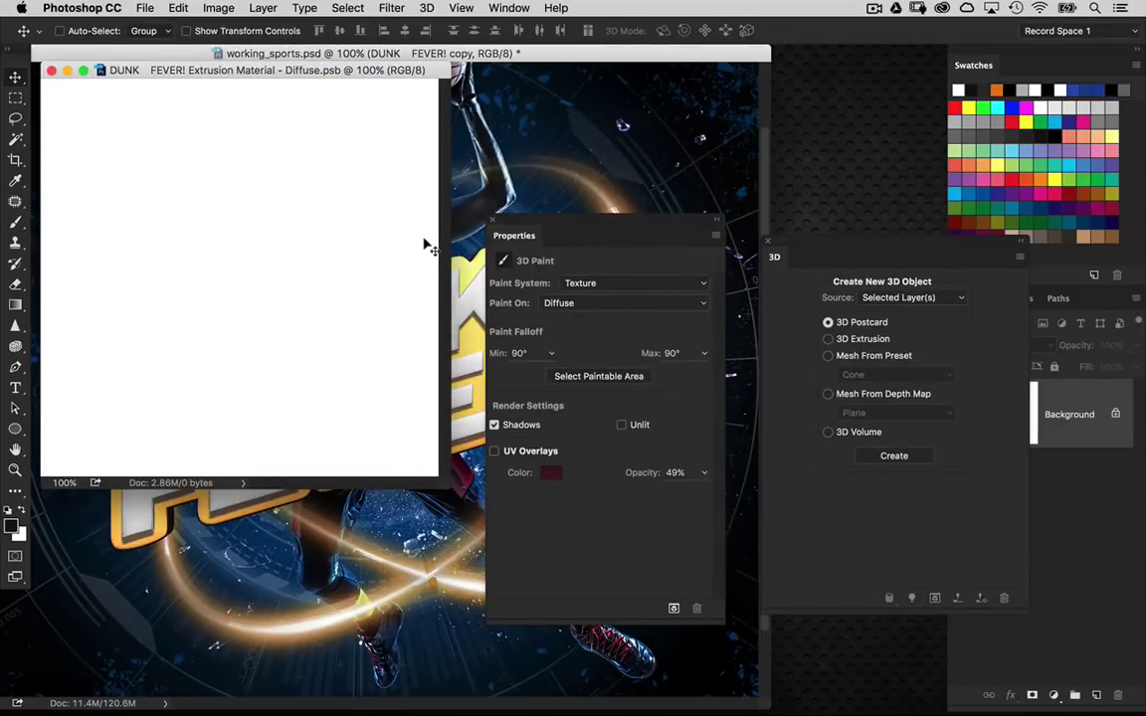
Fill the extrusion texture with the near-black foreground color, save and close it, and orbit the title to inspect its sides
{"action": "key", "text": "alt+BackSpace"}
{"action": "key", "text": "super+w"}
{"action": "key", "text": "Return"}
{"action": "left_click_drag", "start_coordinate": [561, 202], "coordinate": [405, 337]}
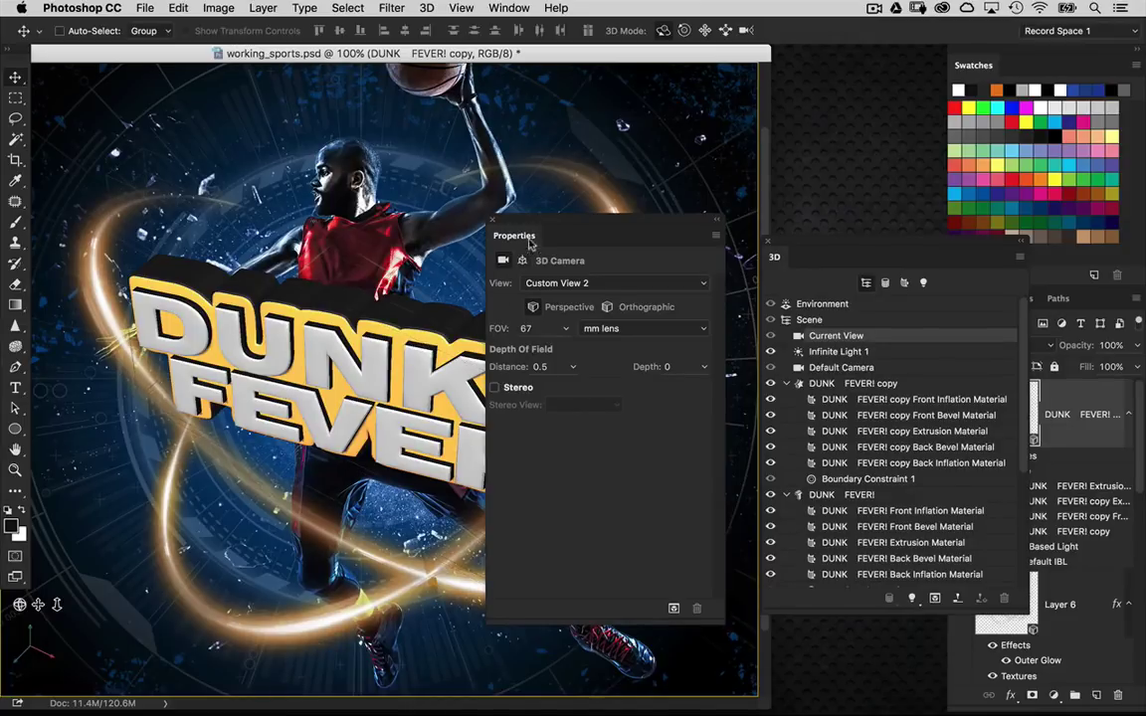
Create a new 1000 × 1000 pixel diffuse texture for the DUNK FEVER! Front Bevel Material
{"action": "left_click", "coordinate": [873, 528]}
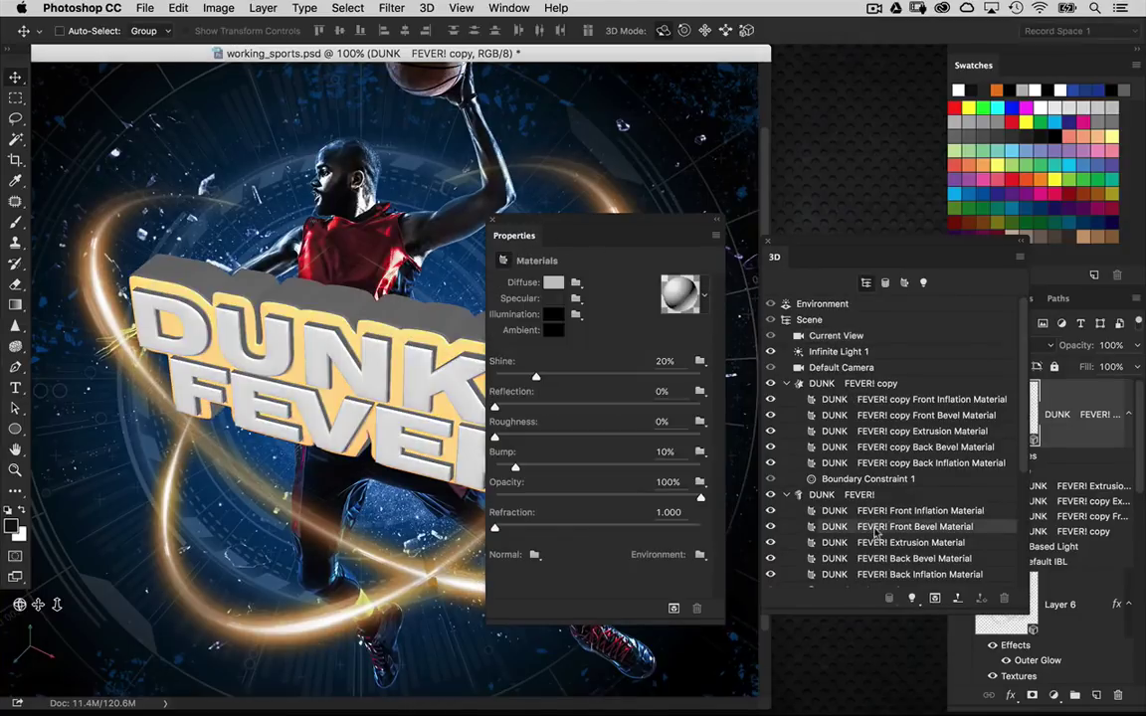
{"action": "left_click", "coordinate": [576, 284]}
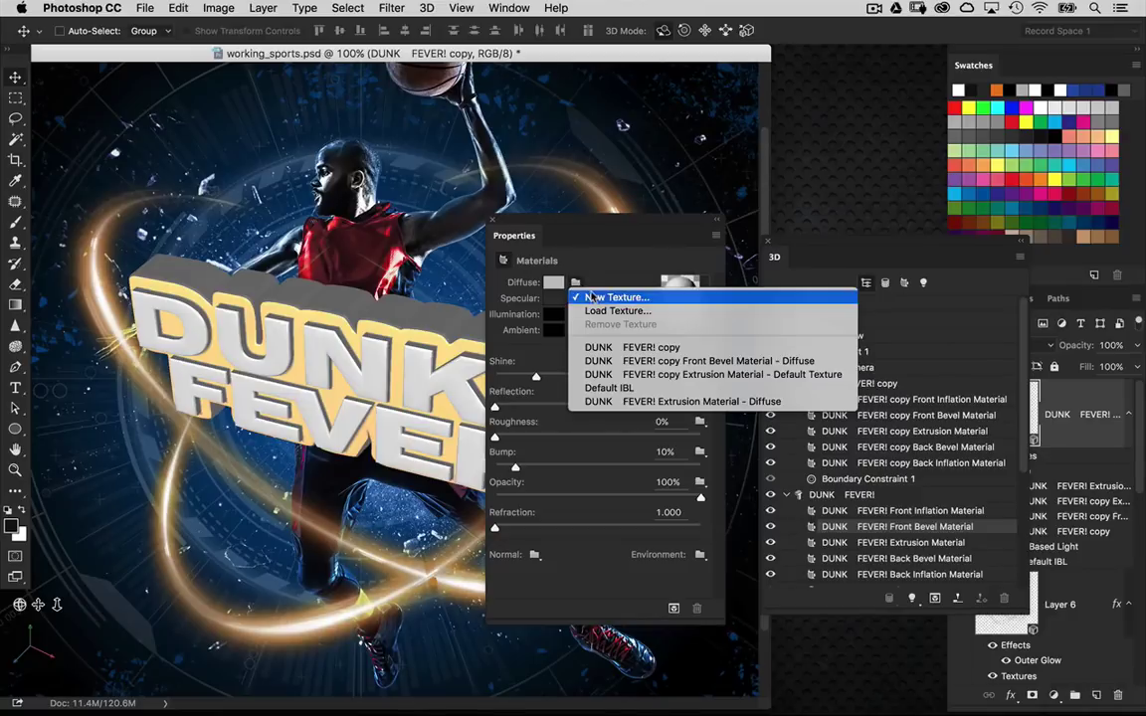
{"action": "left_click", "coordinate": [602, 296]}
{"action": "key", "text": "Tab"}
{"action": "type", "text": "1000"}
{"action": "key", "text": "Tab"}
{"action": "type", "text": "1000"}
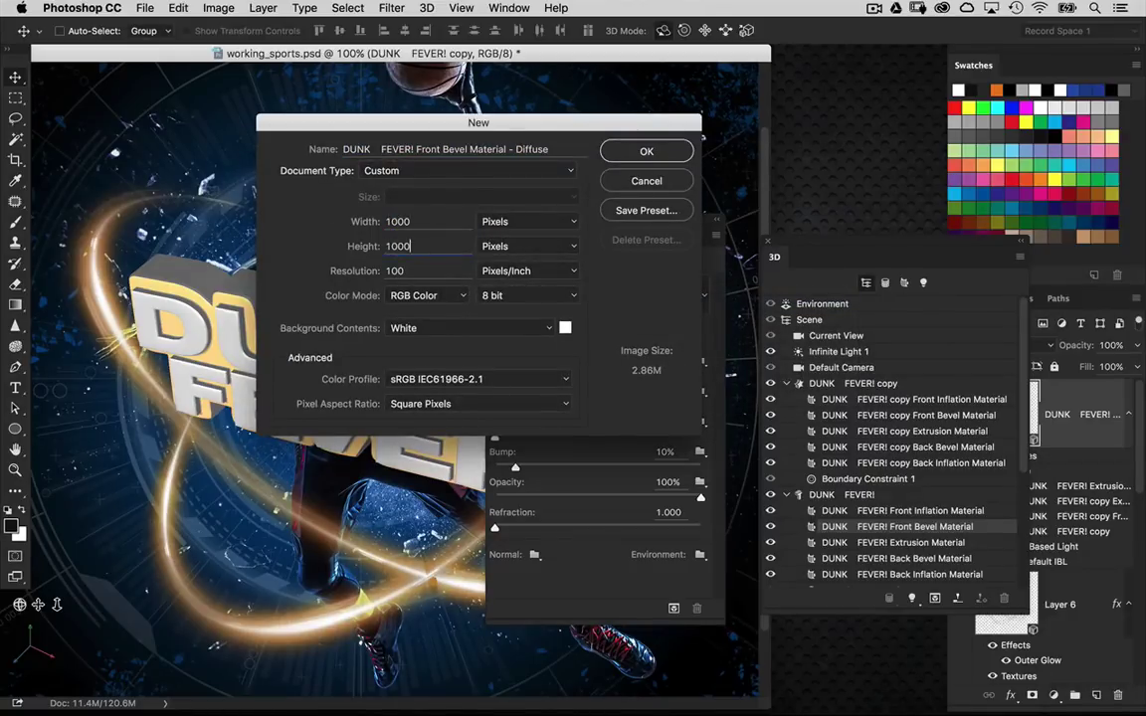
{"action": "key", "text": "Return"}
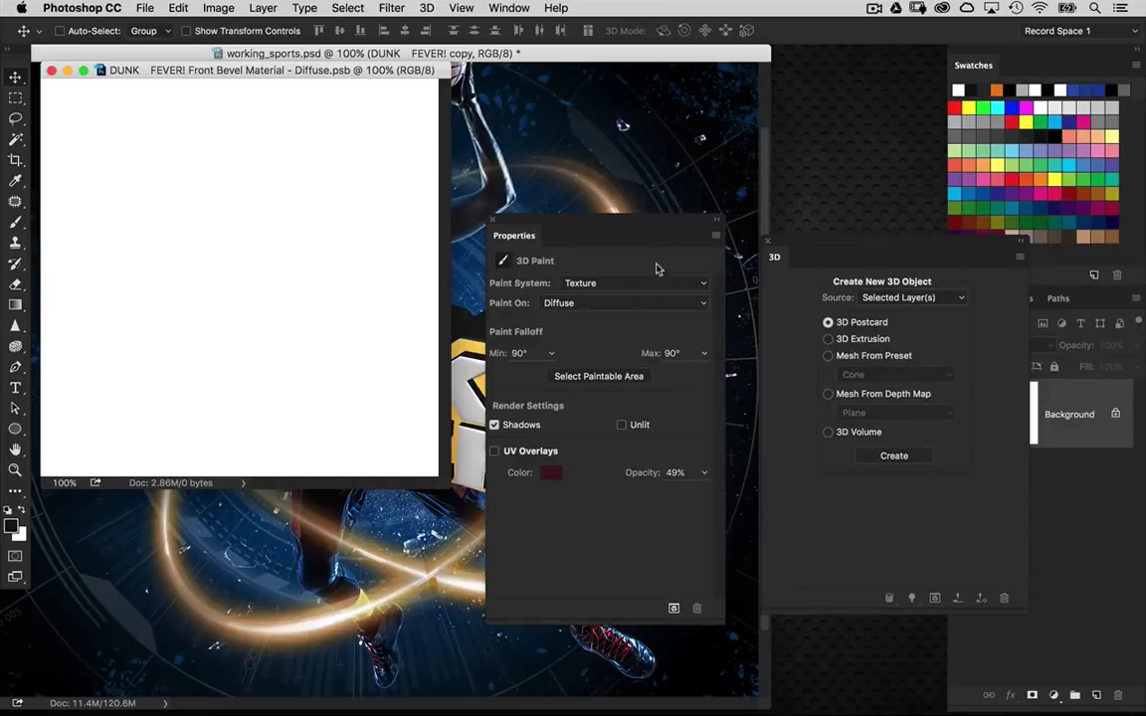
Fill the front bevel texture with a dark gray swatch, save and close it, and return the scene to the Default Camera view
{"action": "left_click", "coordinate": [961, 128]}
{"action": "left_click", "coordinate": [973, 128]}
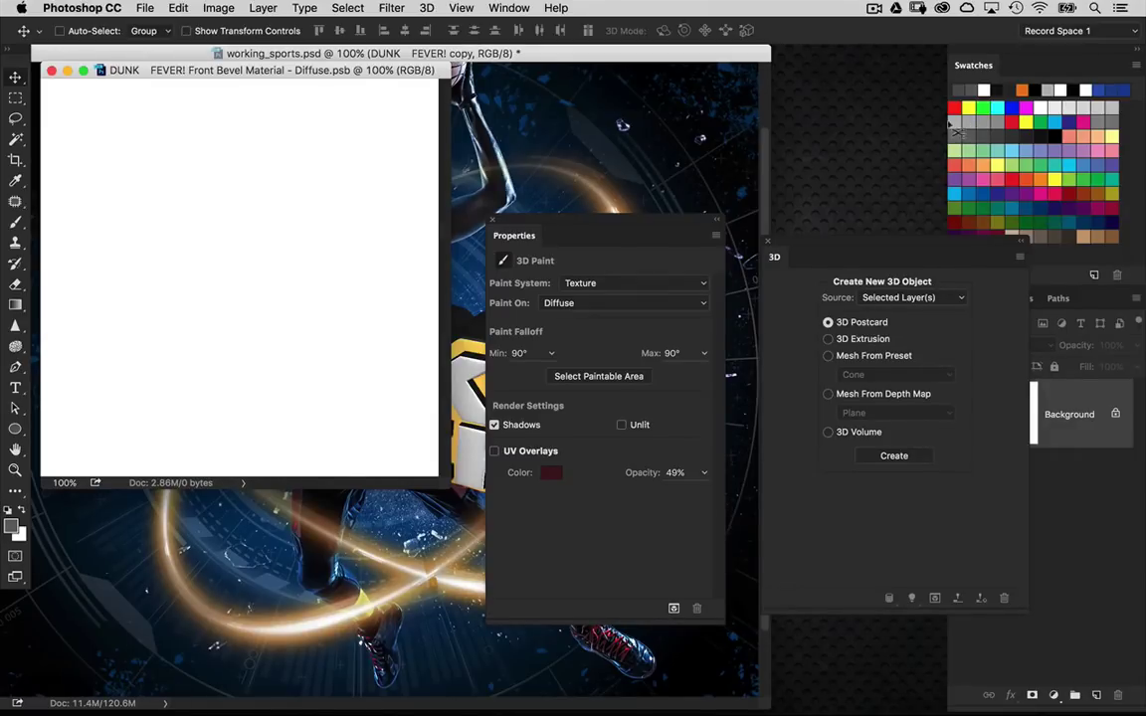
{"action": "key", "text": "alt+BackSpace"}
{"action": "key", "text": "super+w"}
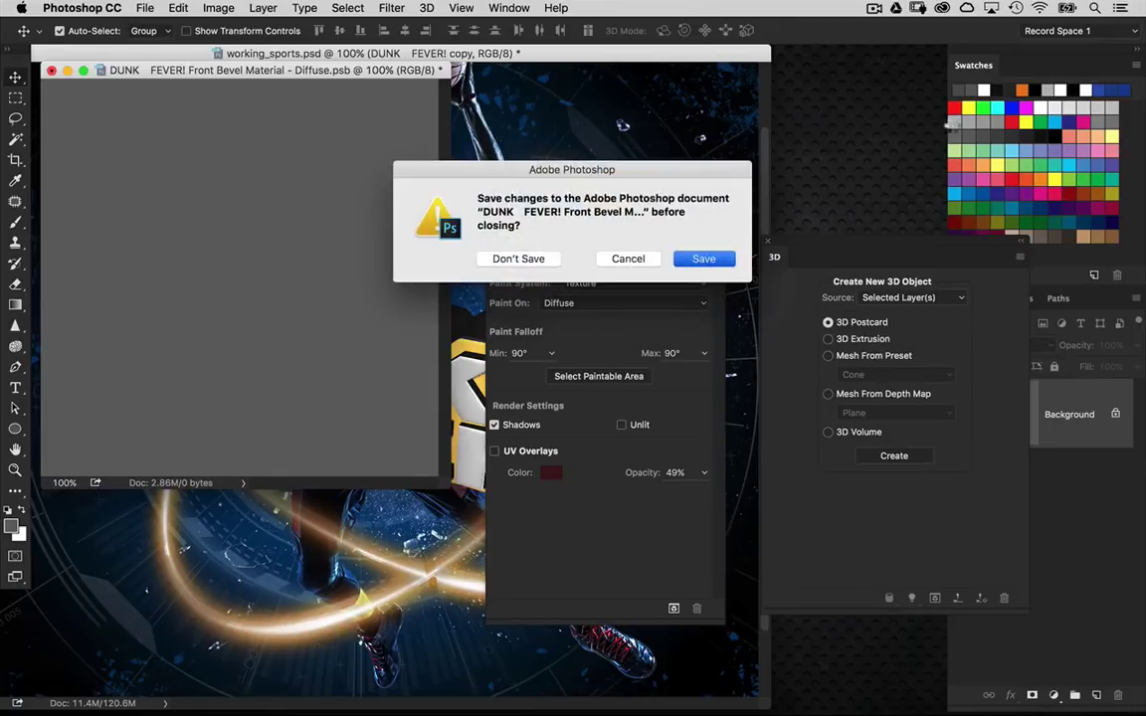
{"action": "key", "text": "Return"}
{"action": "left_click", "coordinate": [414, 221]}
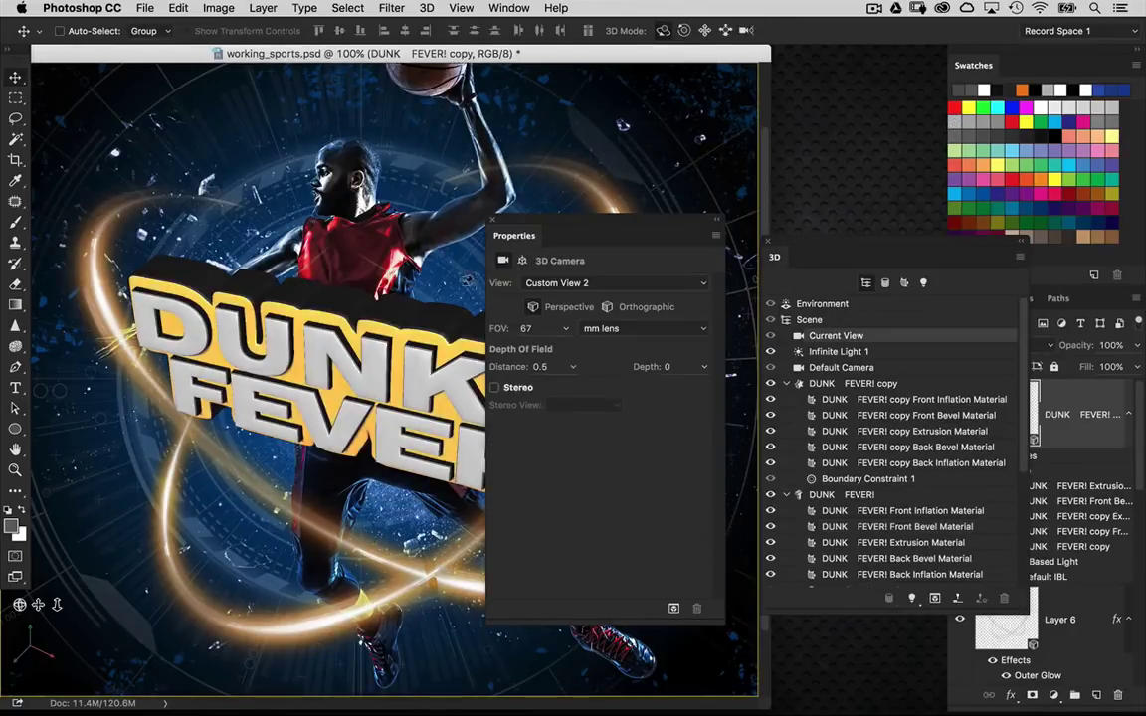
{"action": "left_click_drag", "start_coordinate": [532, 225], "coordinate": [462, 448]}
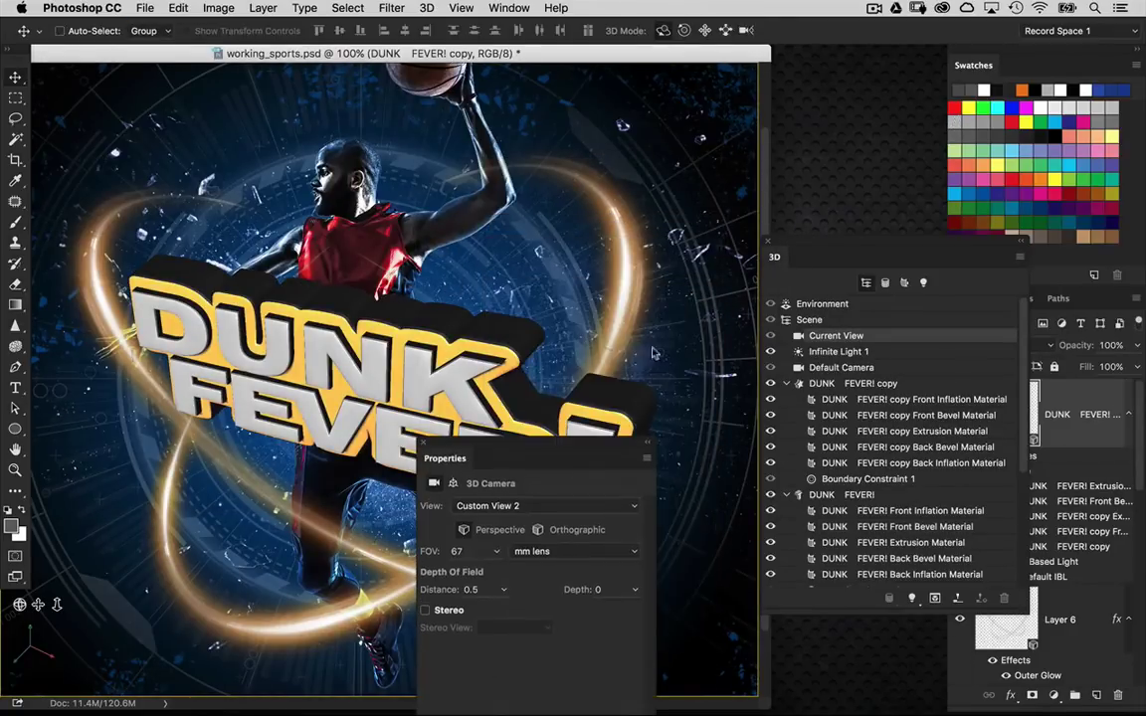
{"action": "left_click", "coordinate": [842, 367]}
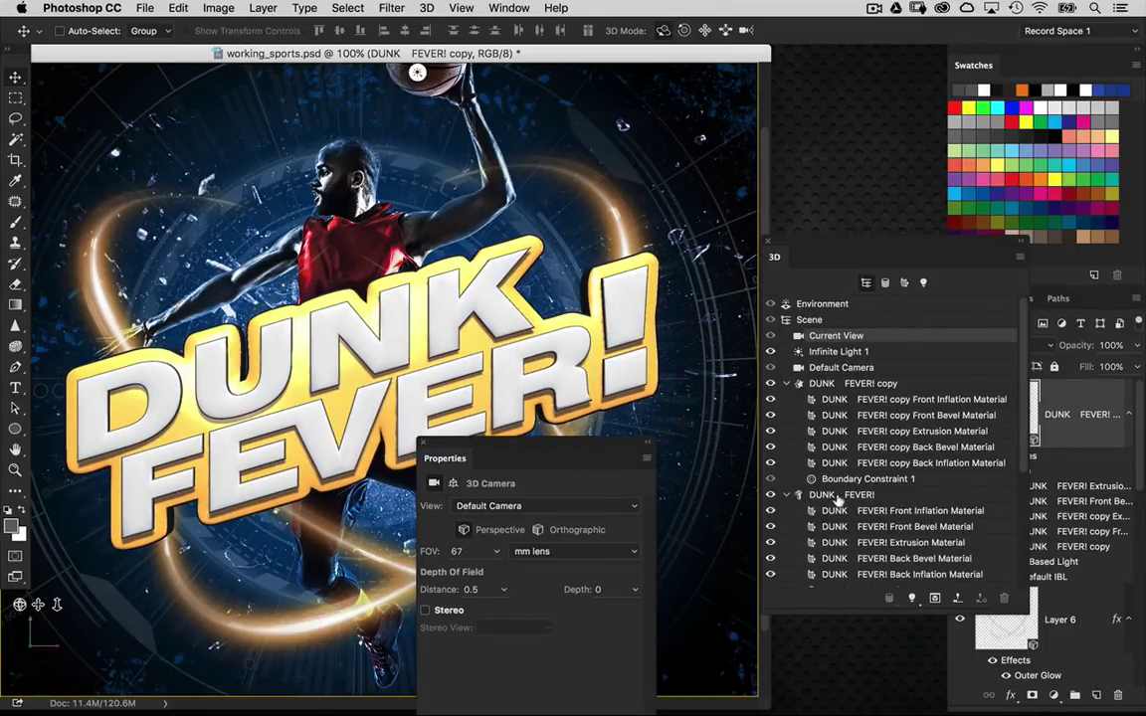
Select the DUNK FEVER! Front Inflation Material and check its diffuse color without changing it, keeping the Properties panel clear of the title
{"action": "left_click", "coordinate": [843, 399]}
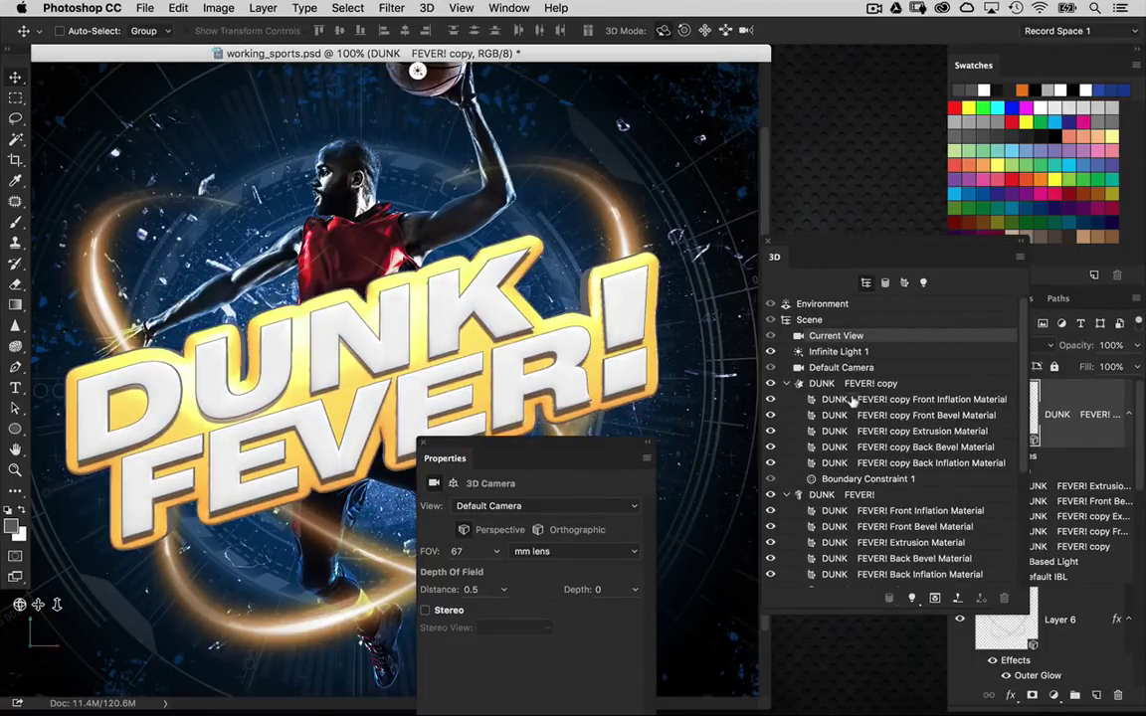
{"action": "left_click", "coordinate": [817, 511]}
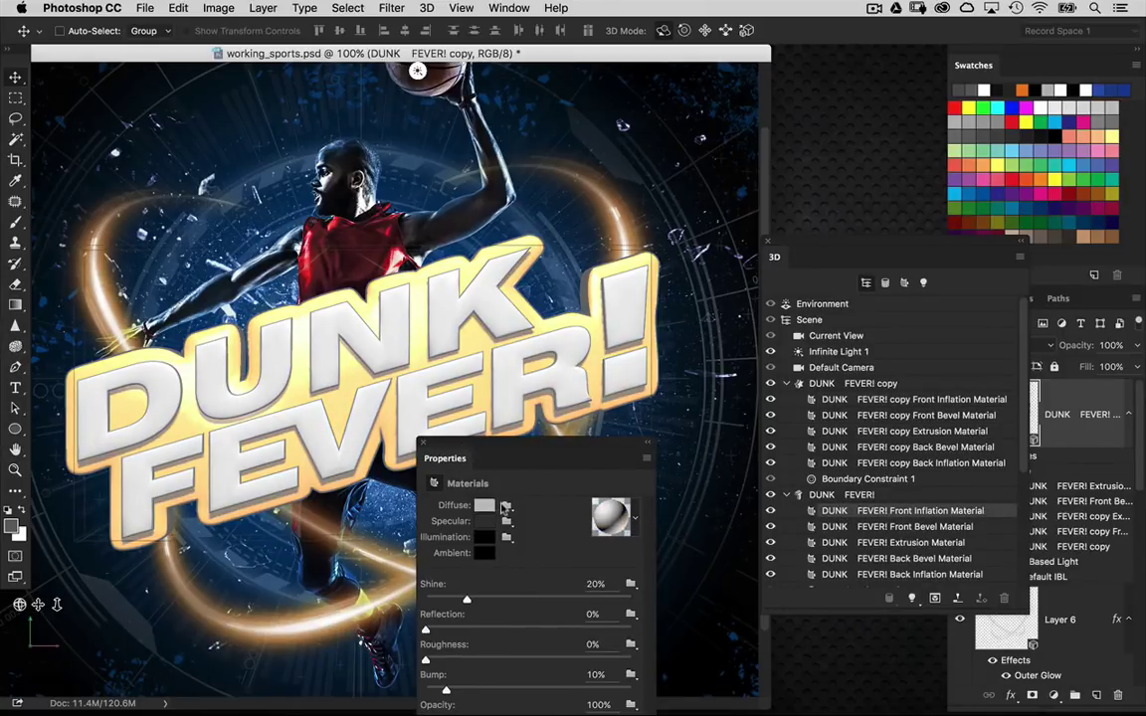
{"action": "left_click_drag", "start_coordinate": [509, 465], "coordinate": [525, 319]}
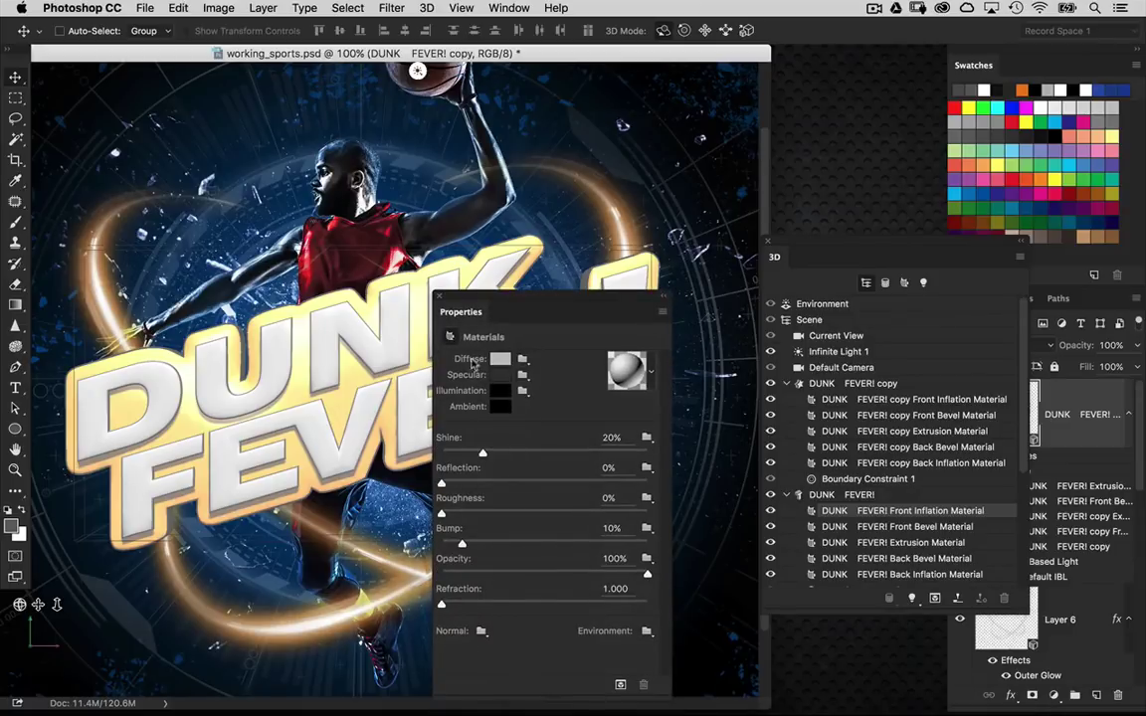
{"action": "left_click", "coordinate": [499, 361]}
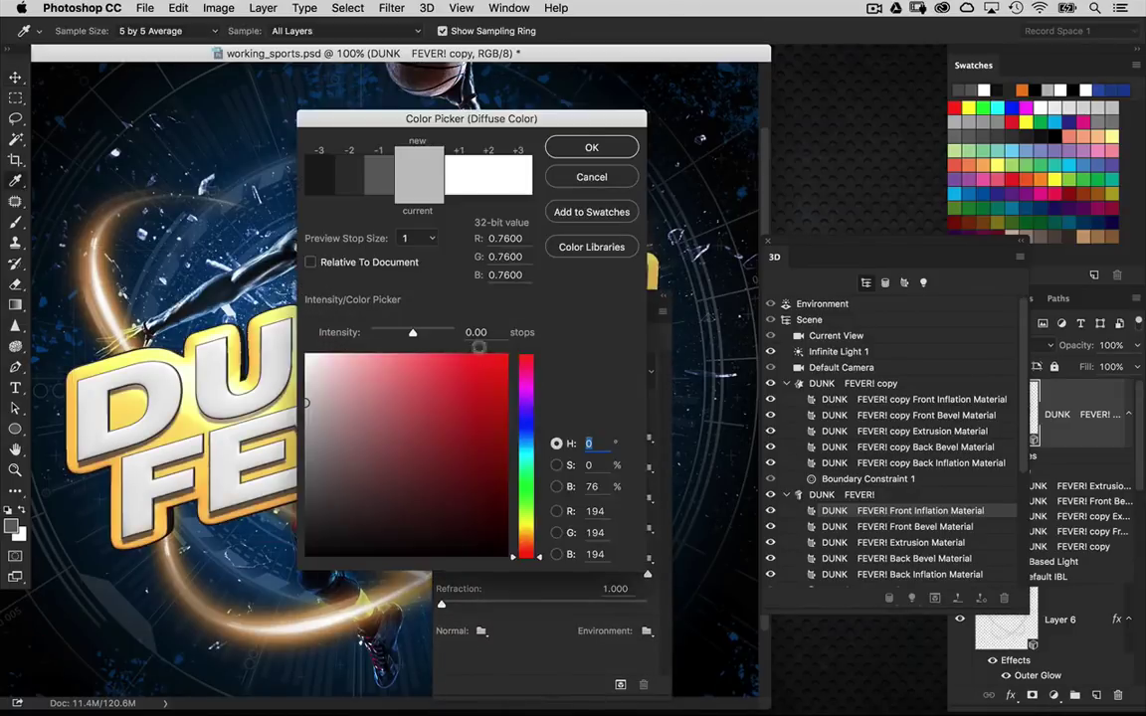
{"action": "left_click", "coordinate": [565, 184]}
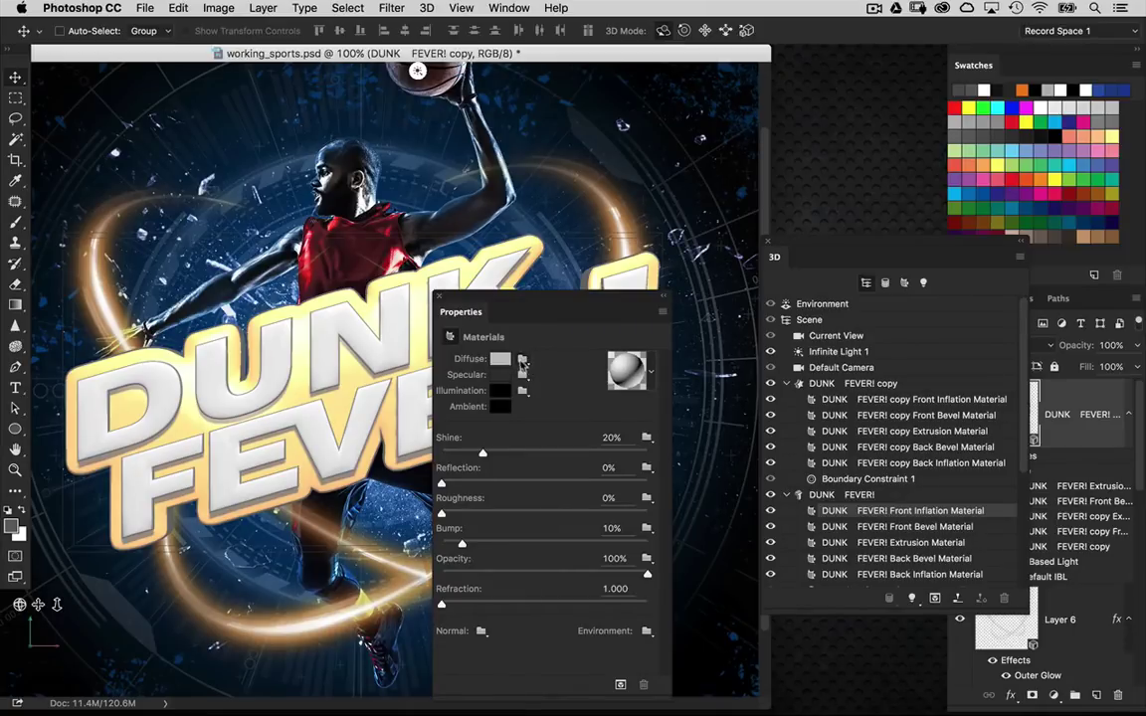
{"action": "left_click_drag", "start_coordinate": [528, 312], "coordinate": [523, 468]}
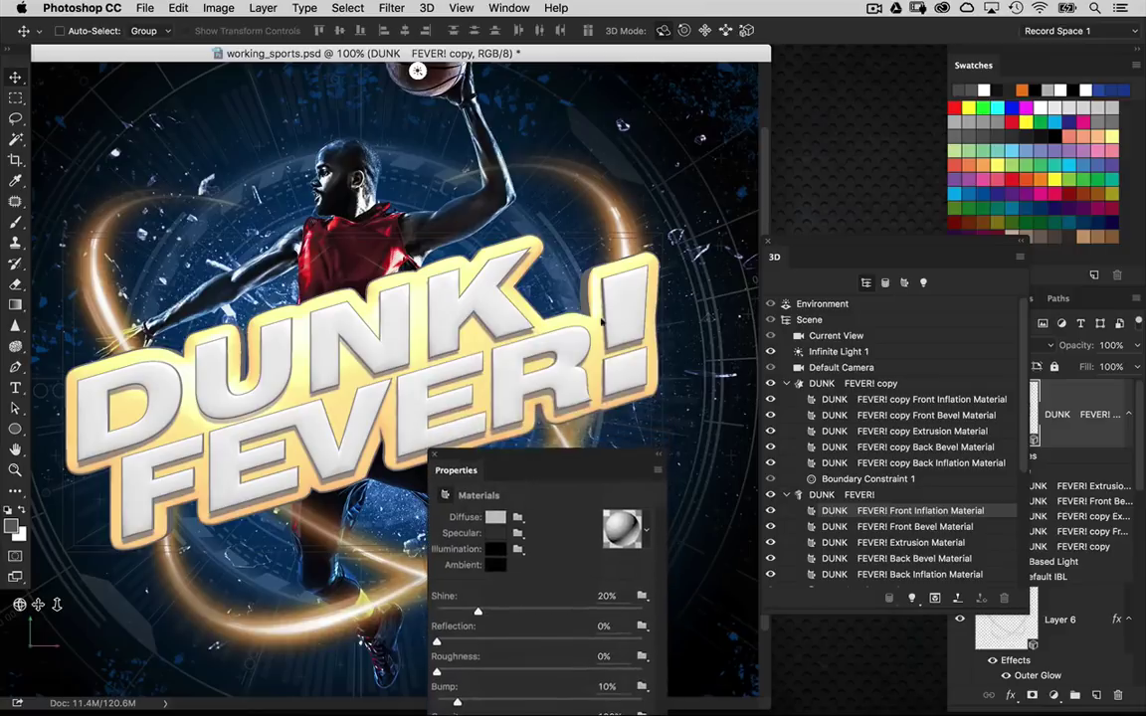
Set the DUNK FEVER! Front Inflation Material to 51% shine and 49% reflection
{"action": "left_click", "coordinate": [535, 639]}
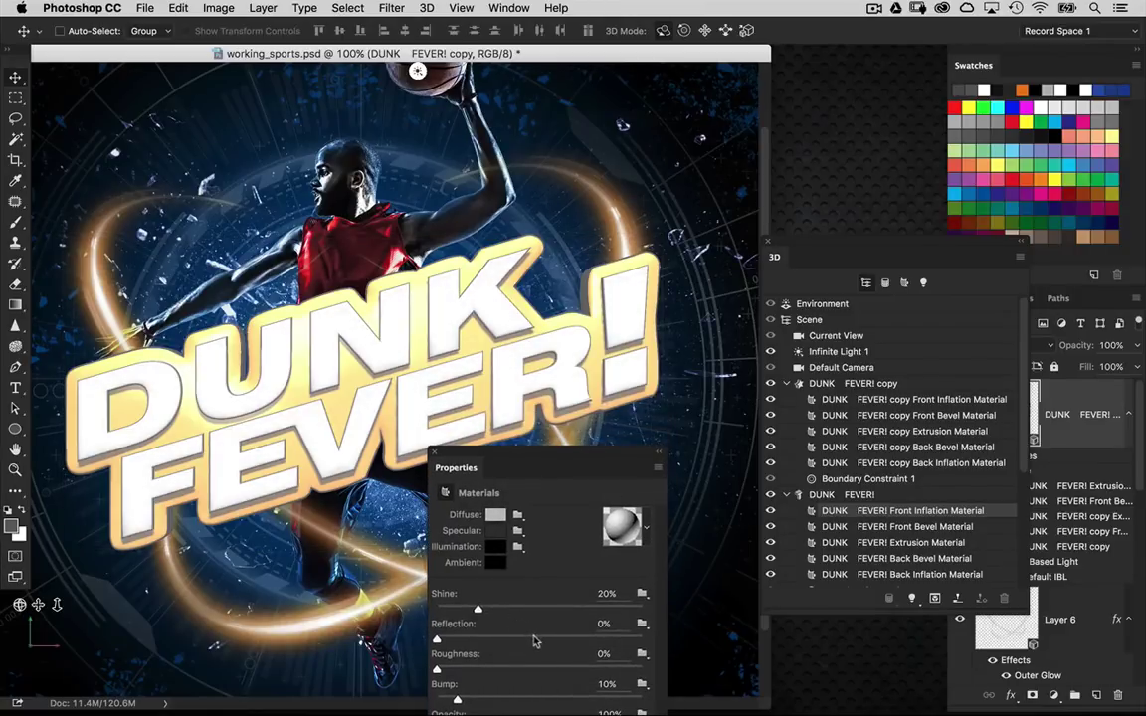
{"action": "left_click", "coordinate": [535, 609]}
{"action": "left_click_drag", "start_coordinate": [536, 608], "coordinate": [542, 609]}
{"action": "left_click", "coordinate": [537, 640]}
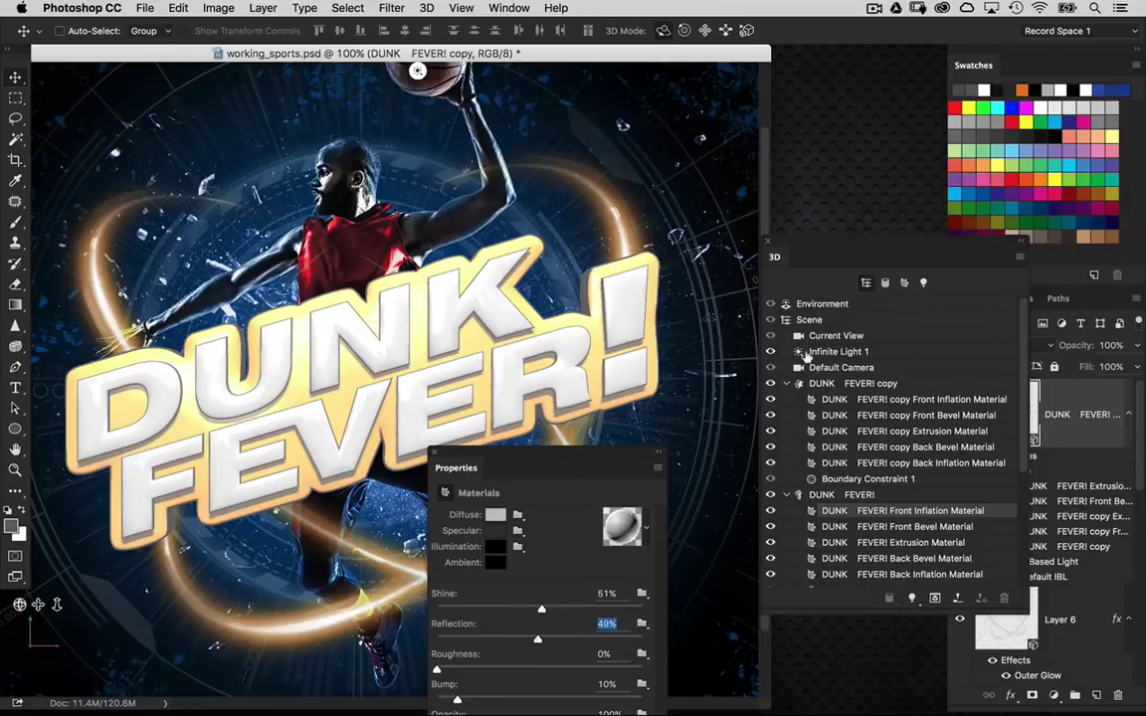
Set the DUNK FEVER! Front Bevel Material to 85% shine and 82% reflection
{"action": "left_click", "coordinate": [836, 527]}
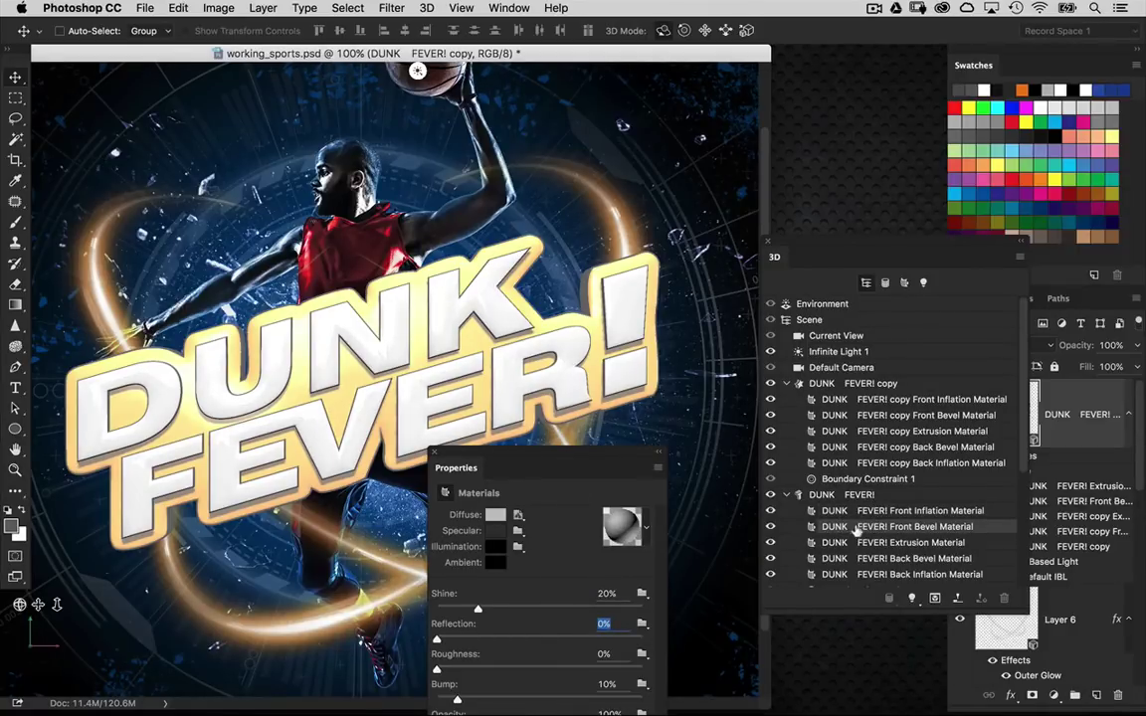
{"action": "left_click", "coordinate": [530, 609]}
{"action": "left_click", "coordinate": [533, 639]}
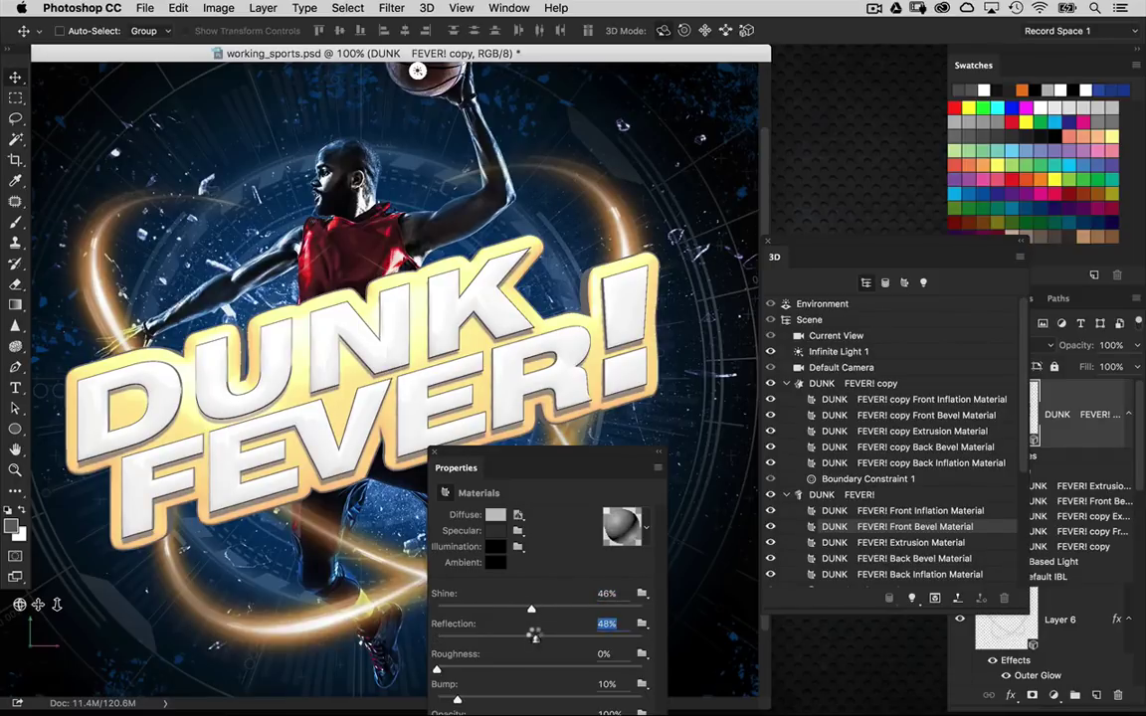
{"action": "left_click", "coordinate": [533, 609]}
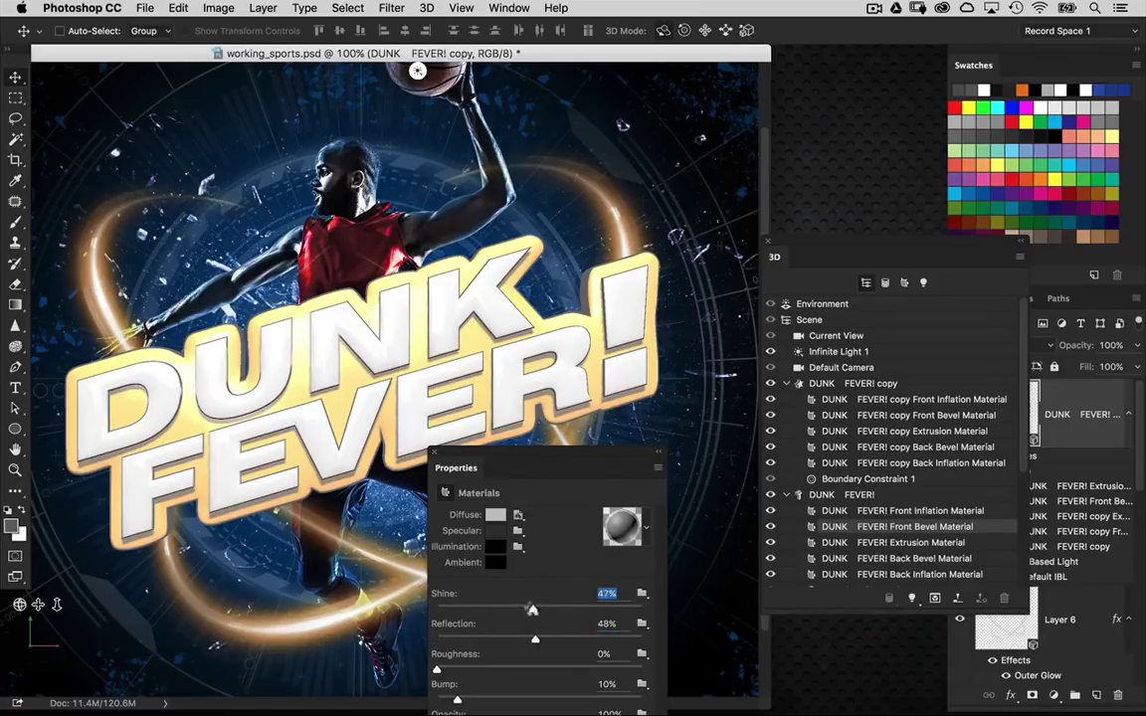
{"action": "left_click", "coordinate": [611, 608]}
{"action": "left_click", "coordinate": [603, 638]}
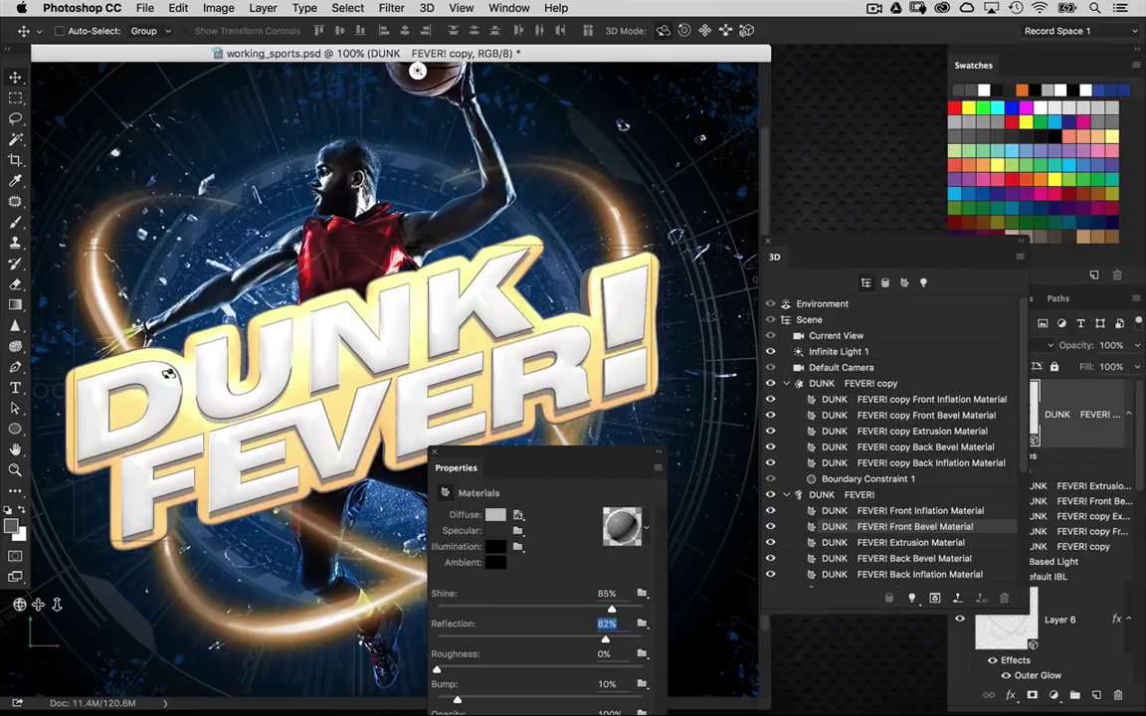
Set the DUNK FEVER! Extrusion Material to 51% shine and 51% reflection
{"action": "key", "text": "super+plus"}
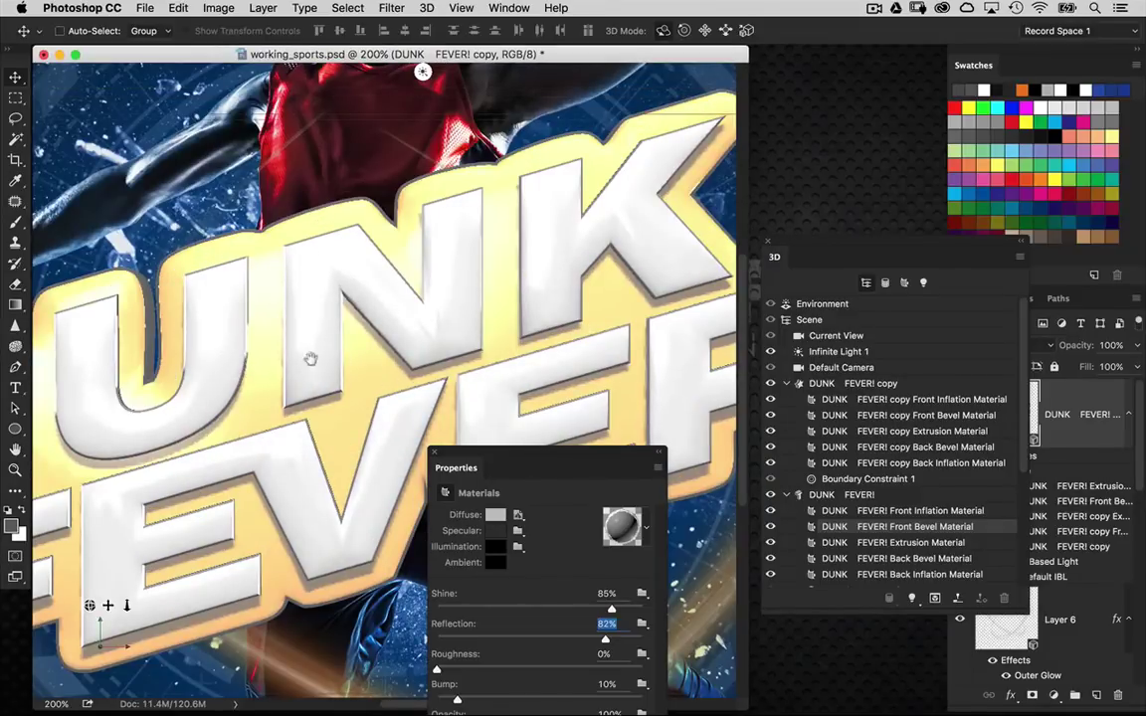
{"action": "left_click_drag", "start_coordinate": [309, 358], "coordinate": [445, 309]}
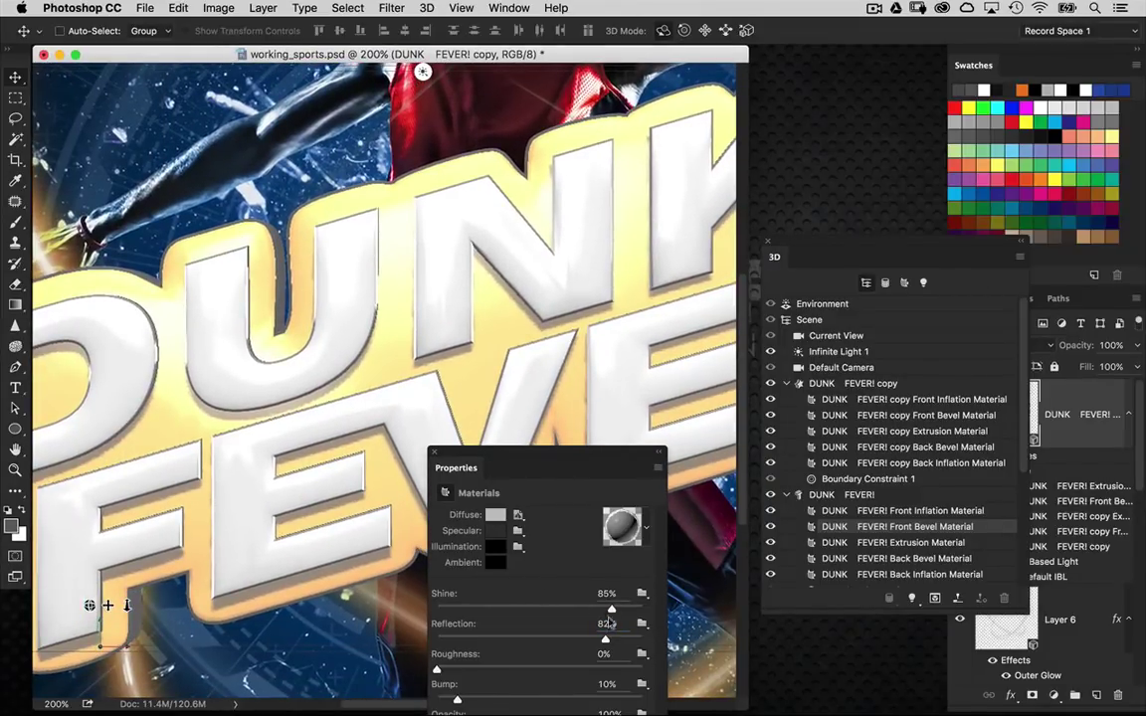
{"action": "left_click", "coordinate": [883, 544]}
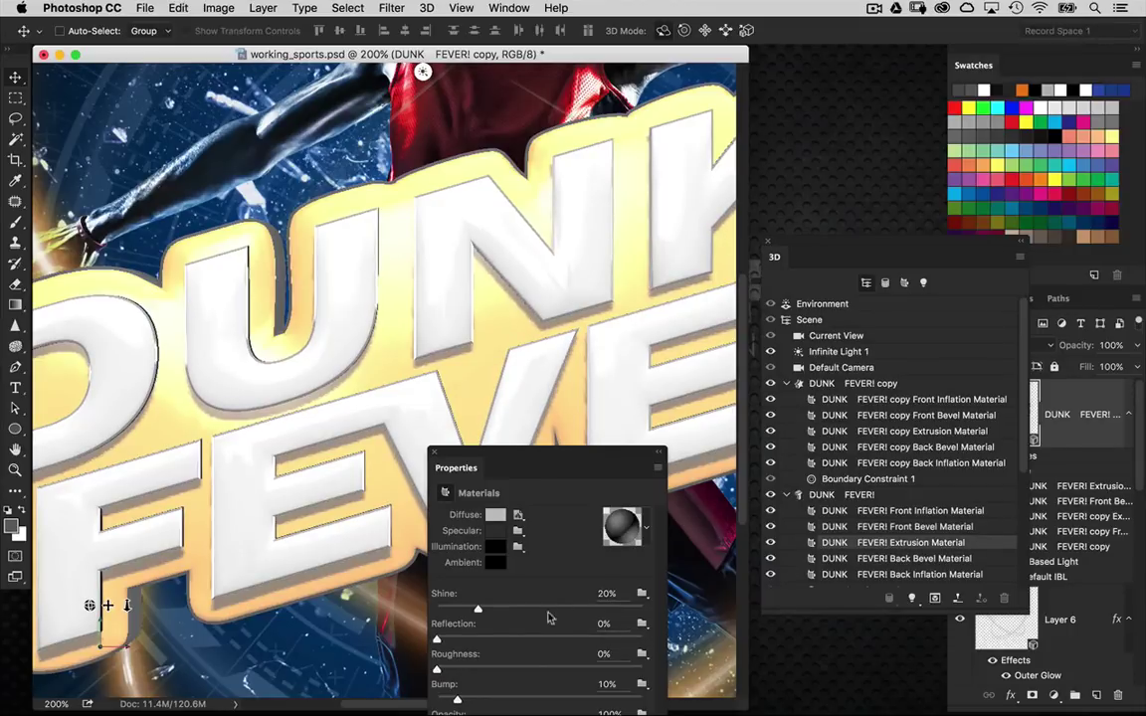
{"action": "left_click", "coordinate": [541, 608]}
{"action": "left_click", "coordinate": [542, 638]}
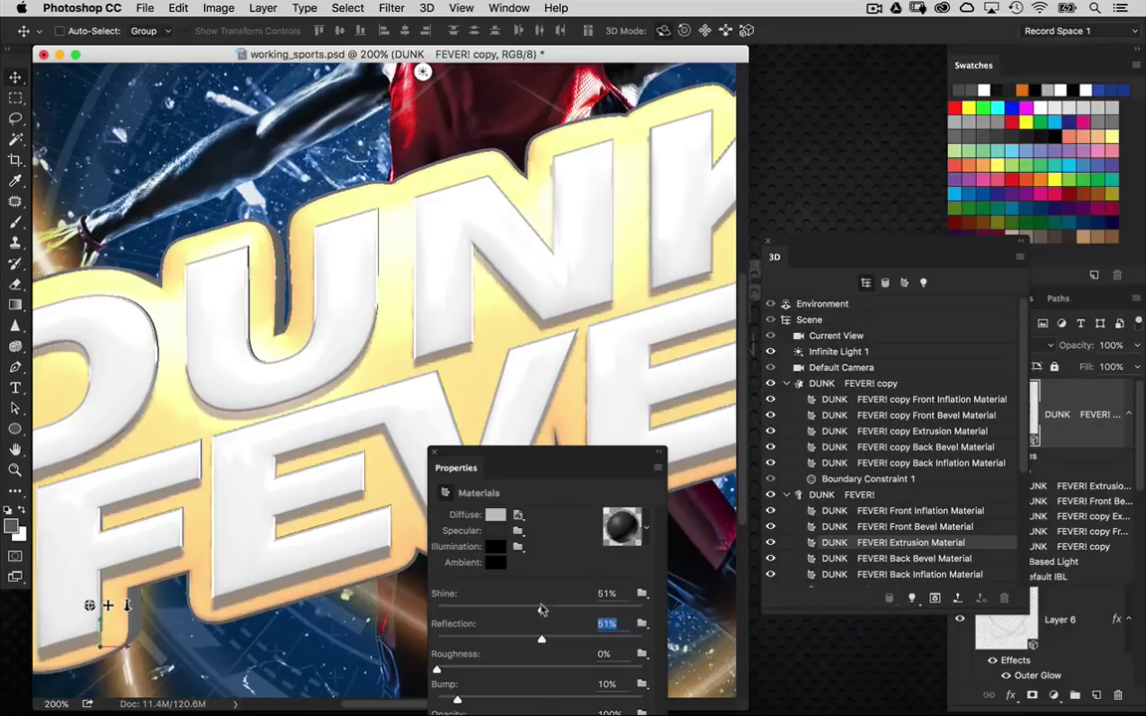
Check the DUNK FEVER! Front Bevel Material's settings and give the DUNK FEVER! copy Front Bevel Material 87% shine and 81% reflection
{"action": "left_click", "coordinate": [884, 527]}
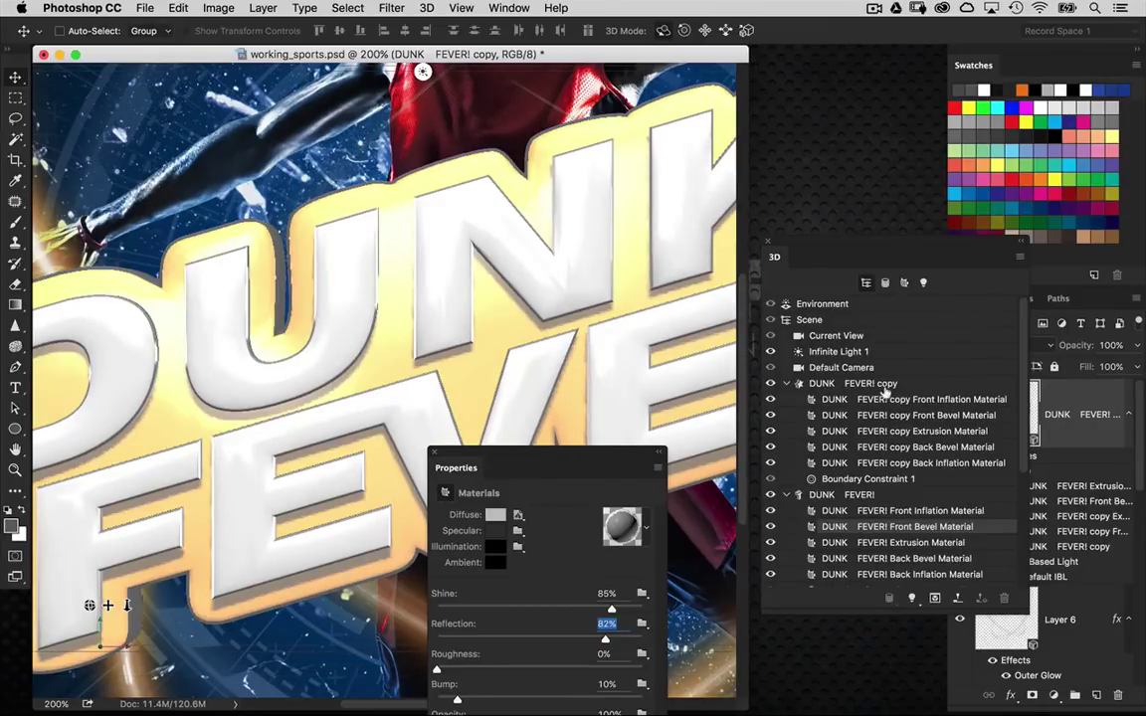
{"action": "left_click", "coordinate": [880, 416]}
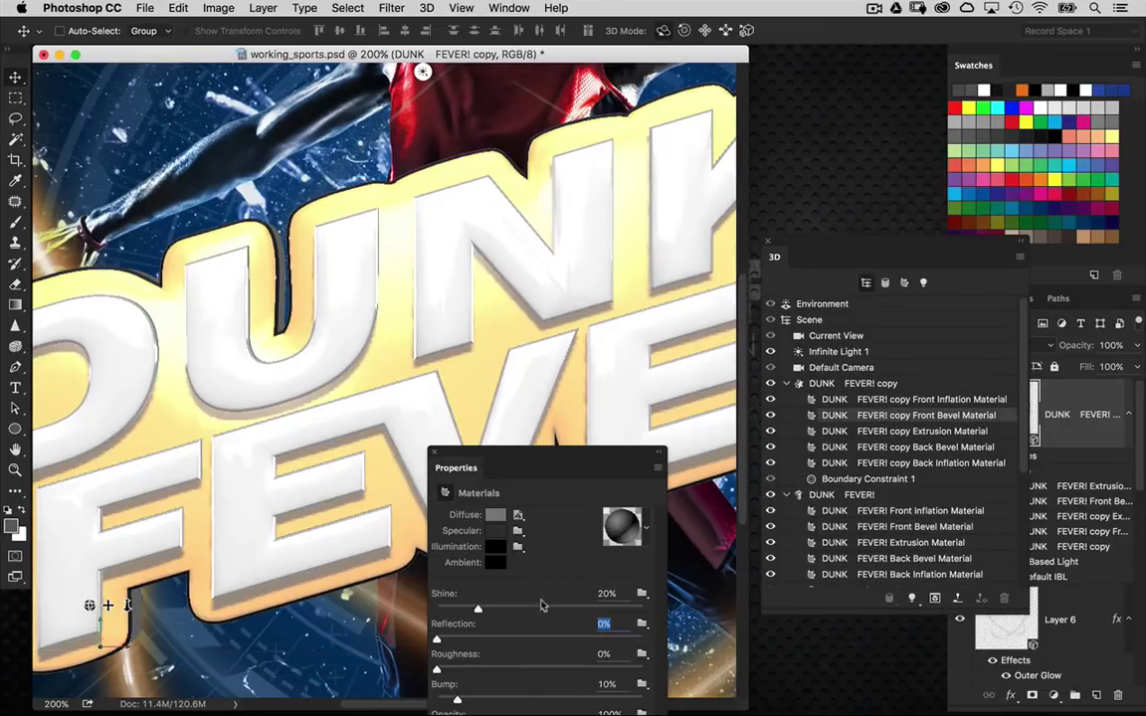
{"action": "left_click", "coordinate": [541, 609]}
{"action": "left_click_drag", "start_coordinate": [518, 638], "coordinate": [605, 637]}
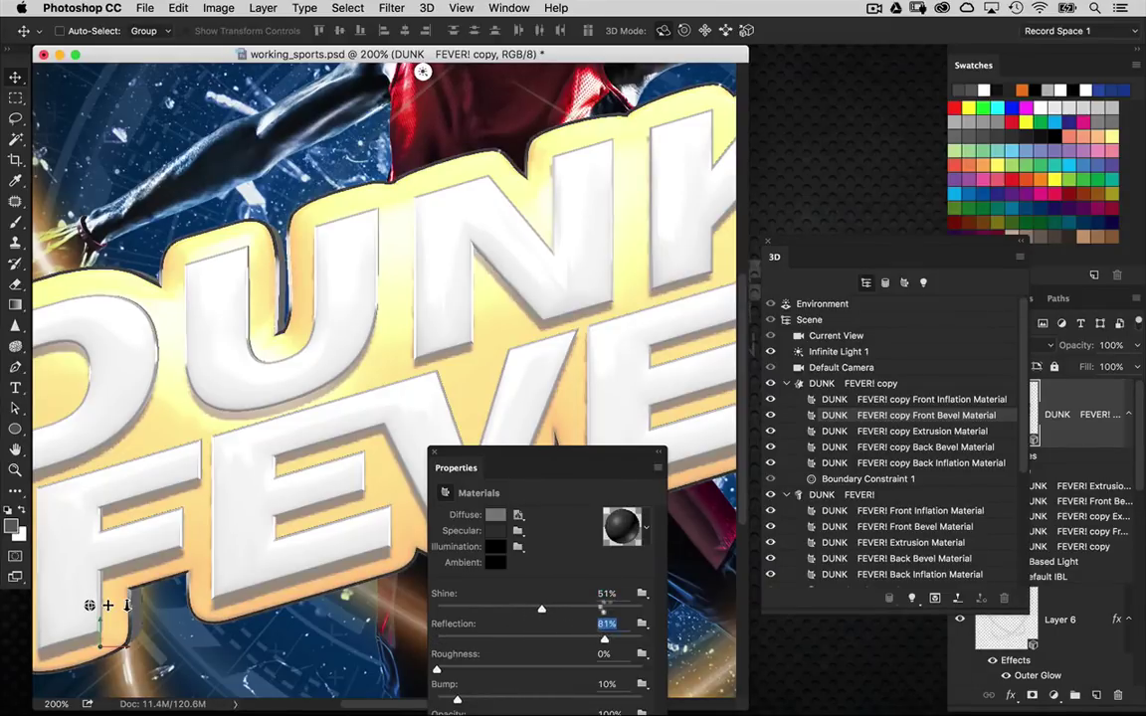
{"action": "left_click", "coordinate": [611, 610]}
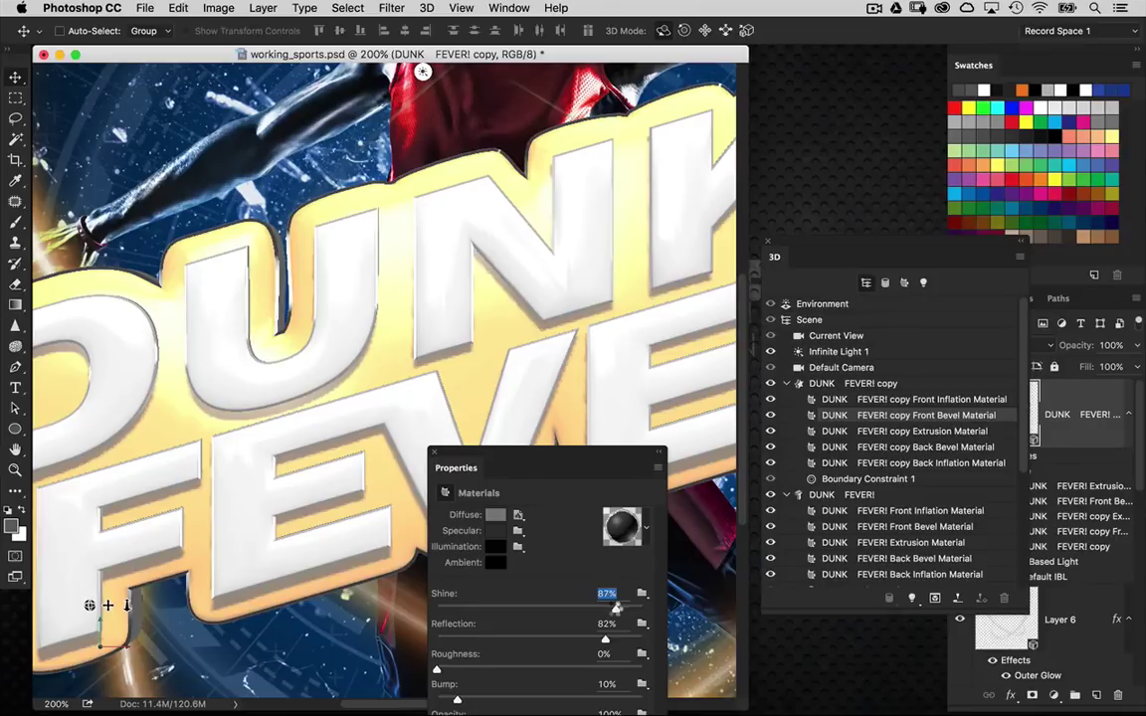
{"action": "left_click", "coordinate": [604, 639]}
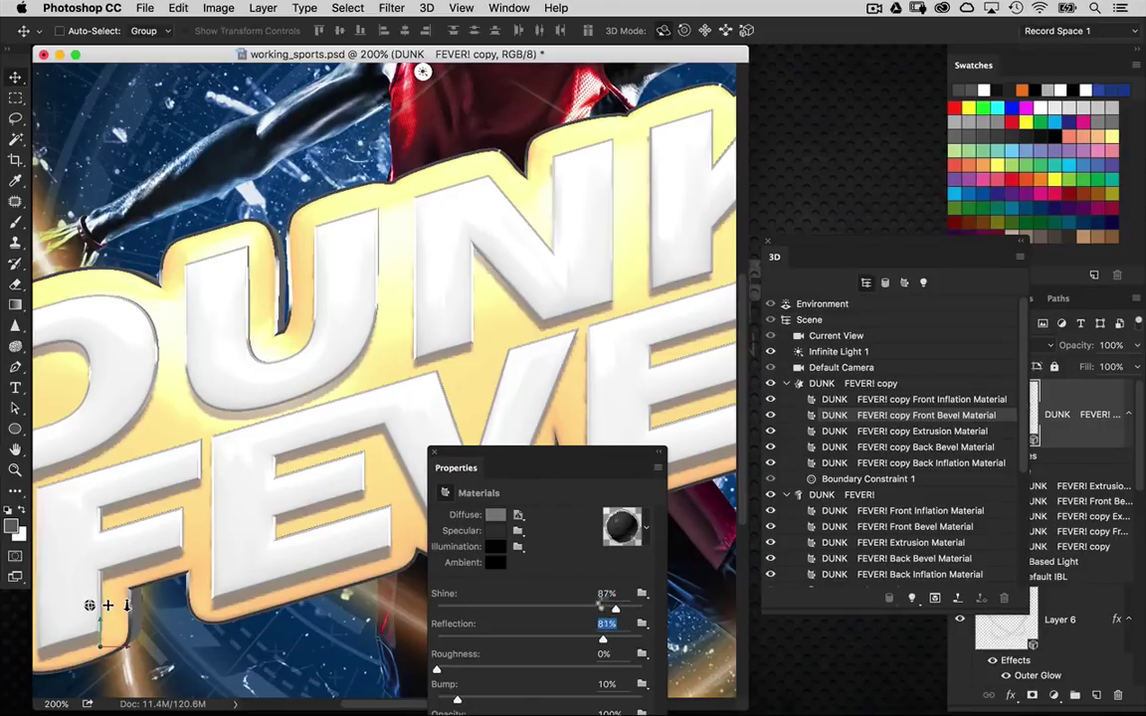
Set the DUNK FEVER! copy Extrusion Material to 53% shine and 51% reflection, with the title's deep sides turned into view
{"action": "left_click", "coordinate": [867, 398]}
{"action": "left_click", "coordinate": [888, 429]}
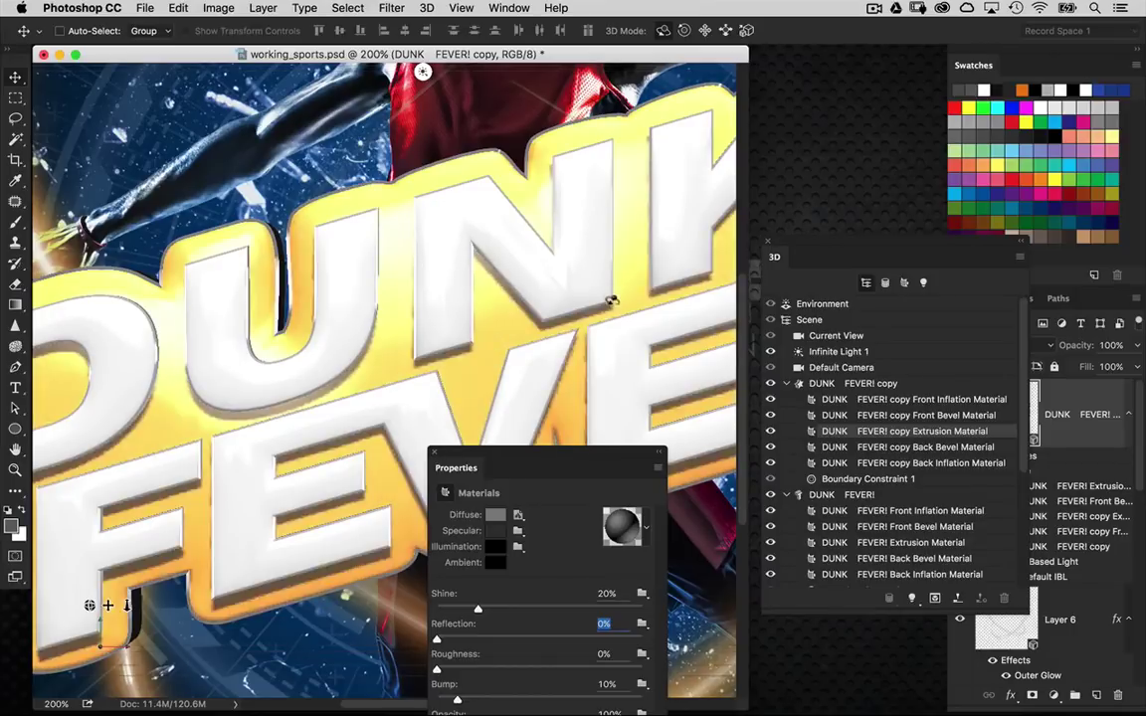
{"action": "key", "text": "super+minus"}
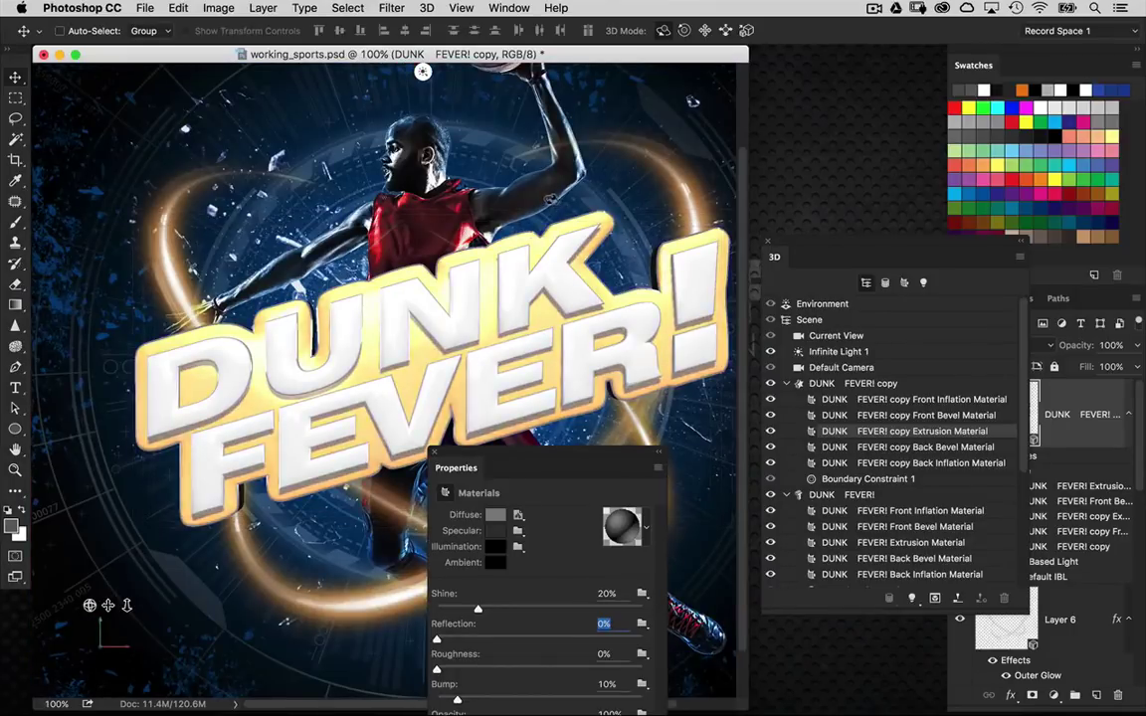
{"action": "left_click", "coordinate": [562, 164]}
{"action": "left_click_drag", "start_coordinate": [482, 175], "coordinate": [527, 191]}
{"action": "left_click_drag", "start_coordinate": [588, 73], "coordinate": [467, 72]}
{"action": "left_click_drag", "start_coordinate": [90, 605], "coordinate": [209, 605]}
{"action": "left_click_drag", "start_coordinate": [552, 73], "coordinate": [694, 110]}
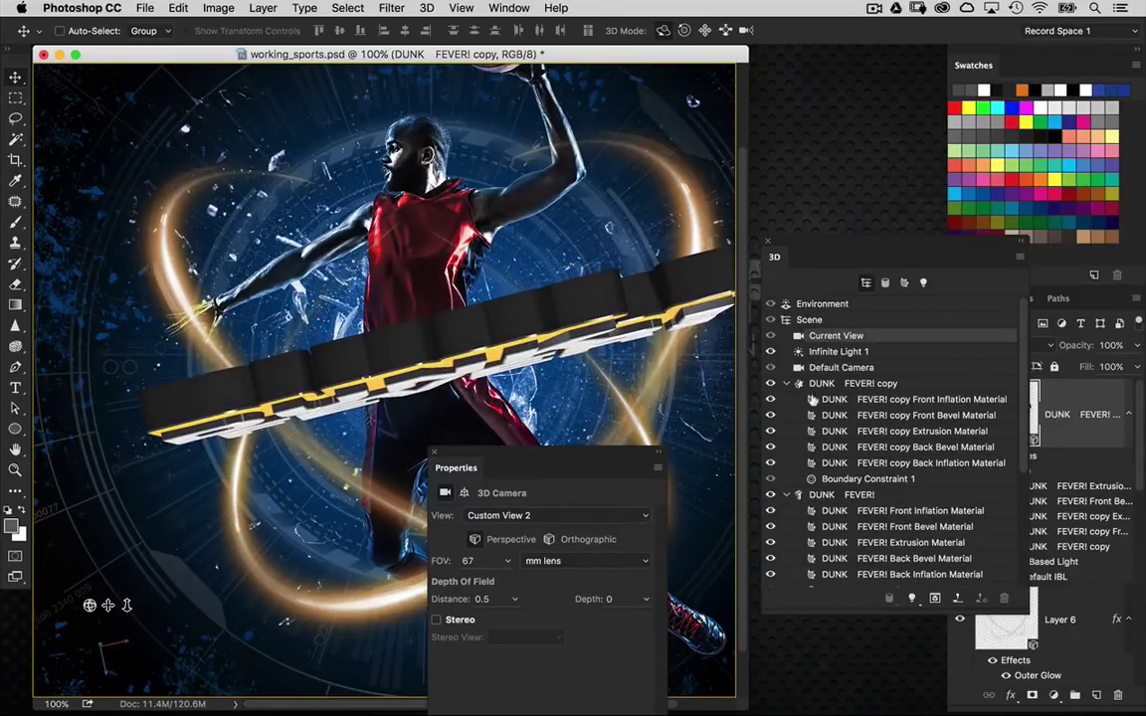
{"action": "left_click", "coordinate": [903, 431]}
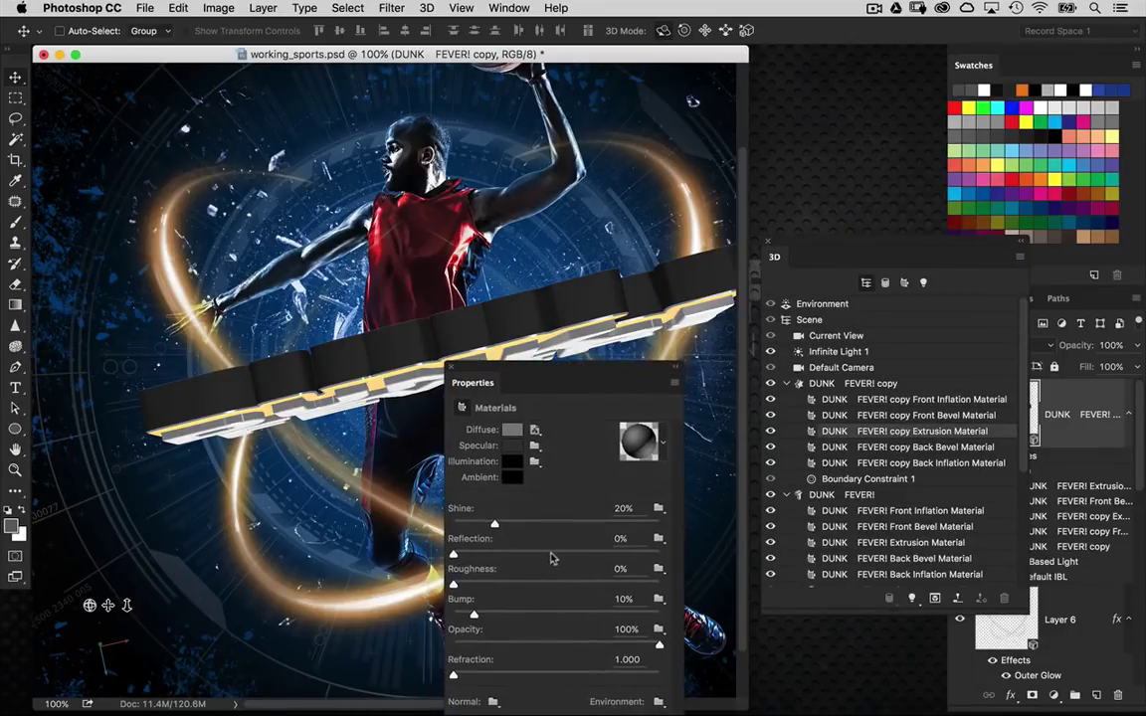
{"action": "left_click", "coordinate": [558, 554]}
{"action": "left_click", "coordinate": [560, 524]}
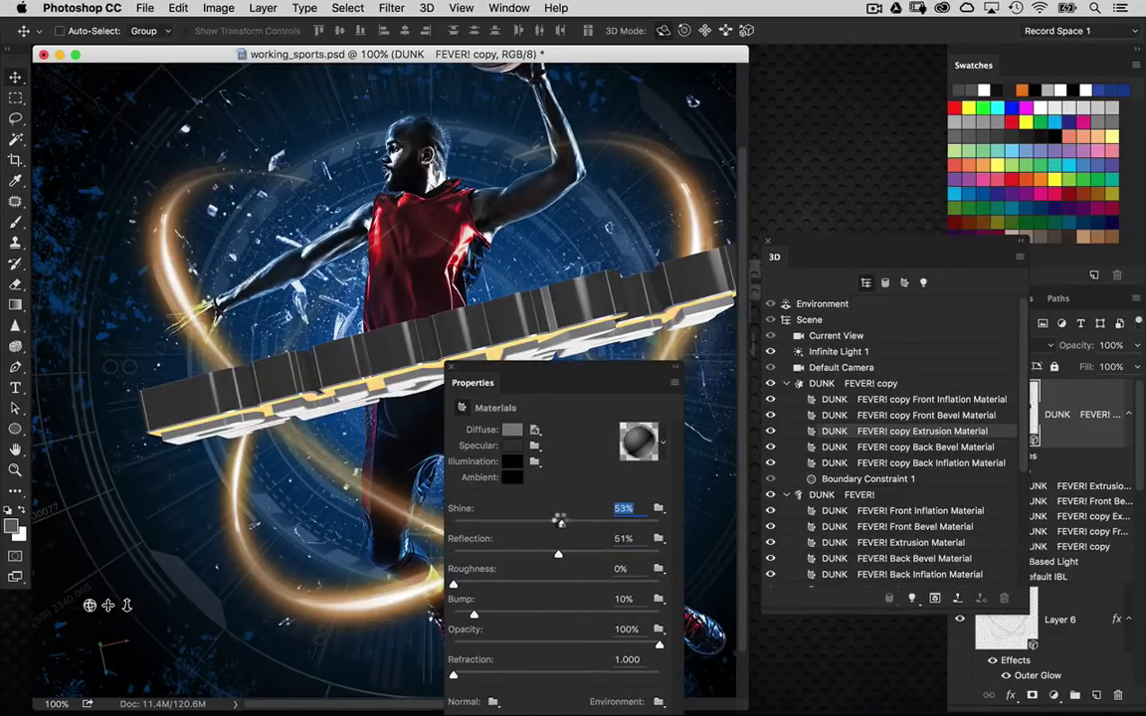
Change the specular color of the DUNK FEVER! copy Extrusion Material to a slightly lighter gray
{"action": "left_click", "coordinate": [509, 446]}
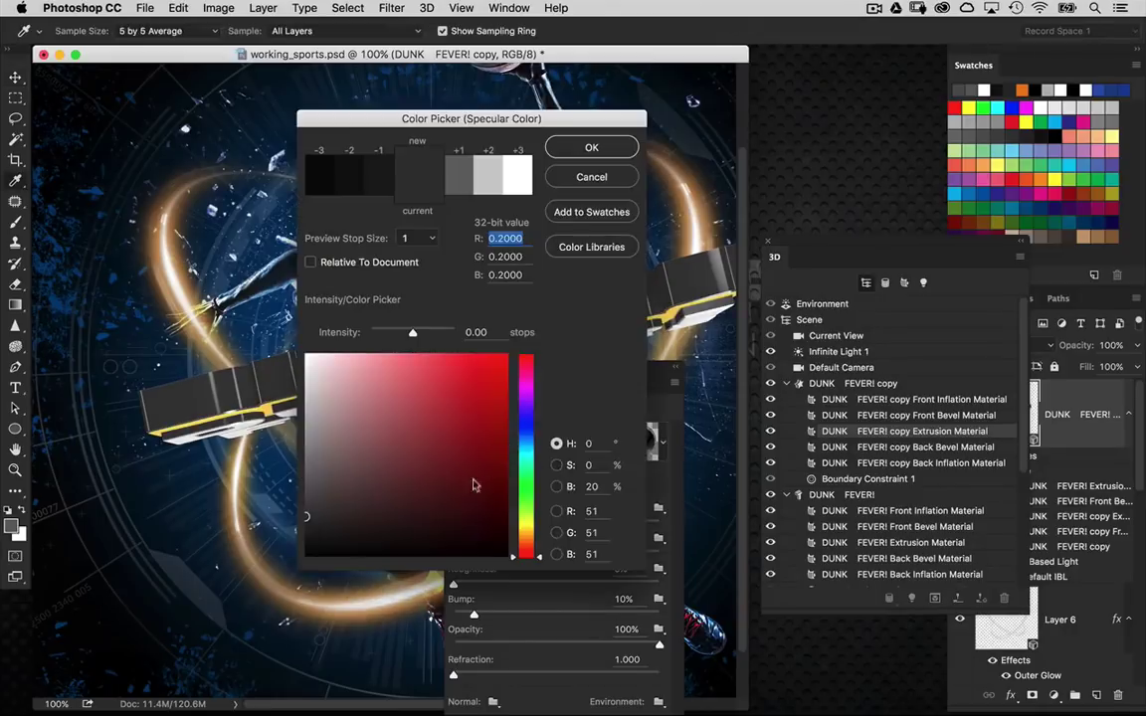
{"action": "left_click", "coordinate": [307, 498]}
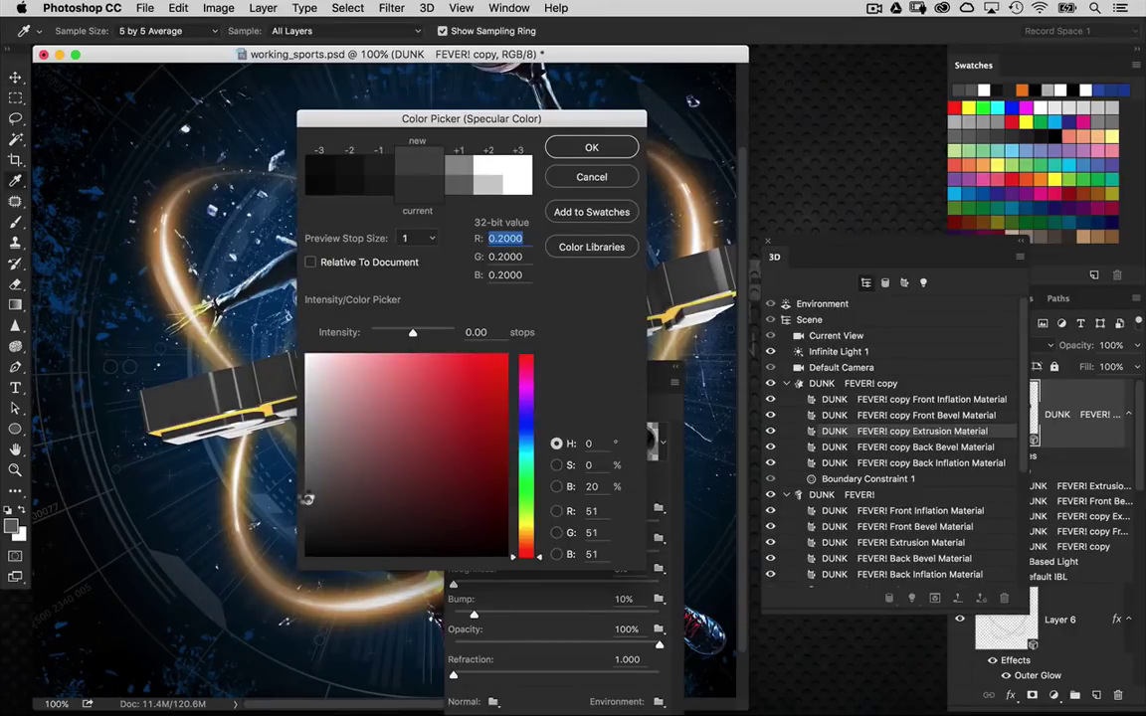
{"action": "left_click", "coordinate": [563, 147]}
Orbit the title back to a mostly frontal view, angled slightly to show its dark sides, with the Properties panel clear of the lettering
{"action": "left_click", "coordinate": [561, 183]}
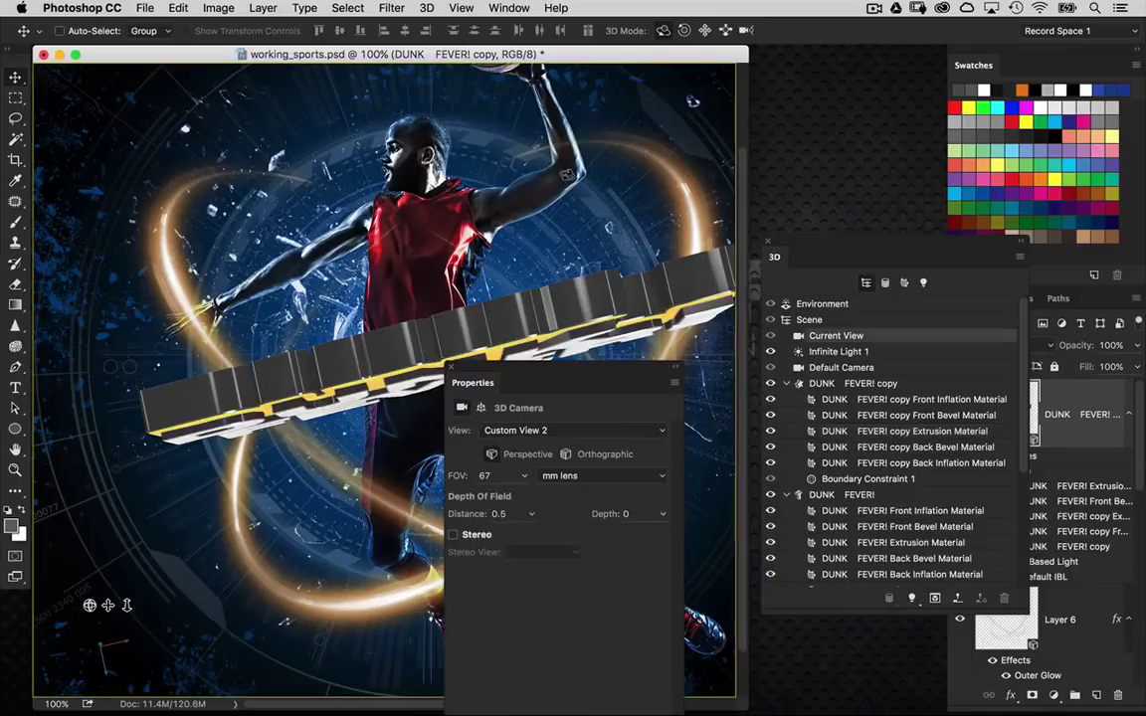
{"action": "left_click_drag", "start_coordinate": [526, 208], "coordinate": [545, 164]}
{"action": "left_click_drag", "start_coordinate": [725, 299], "coordinate": [502, 73]}
{"action": "left_click_drag", "start_coordinate": [529, 370], "coordinate": [456, 584]}
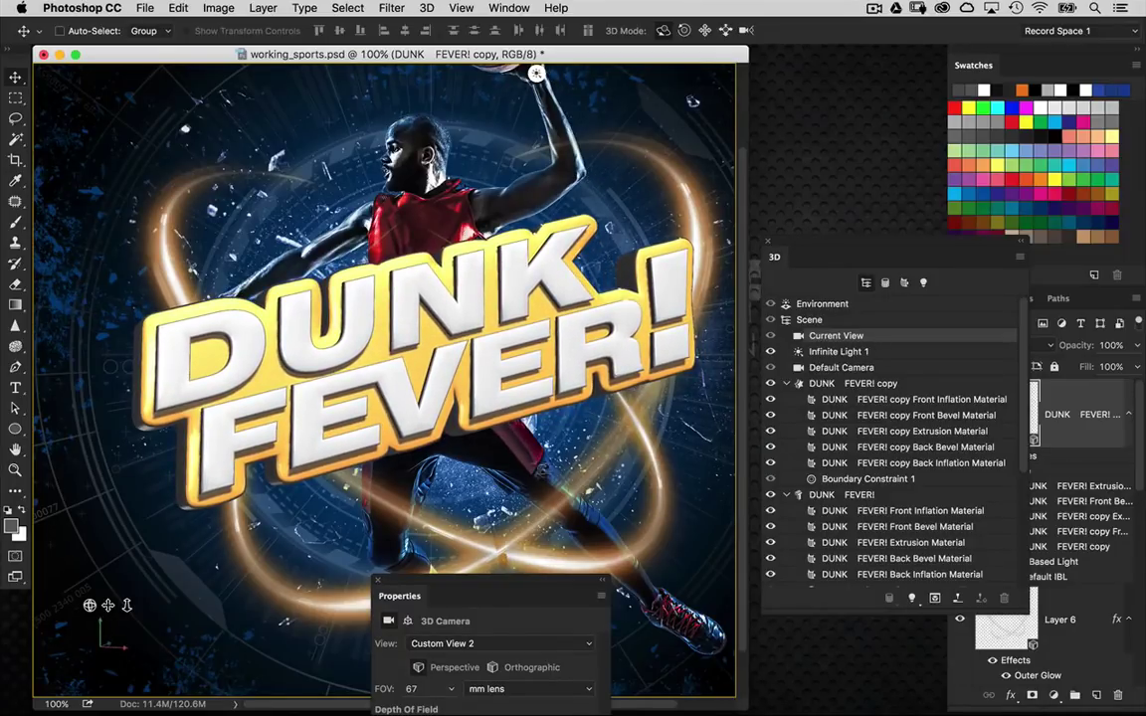
{"action": "left_click_drag", "start_coordinate": [536, 72], "coordinate": [605, 73]}
{"action": "mouse_move", "coordinate": [477, 542]}
{"action": "left_mouse_down"}
{"action": "mouse_move", "coordinate": [533, 542]}
{"action": "mouse_move", "coordinate": [478, 548]}
{"action": "mouse_move", "coordinate": [518, 555]}
{"action": "mouse_move", "coordinate": [434, 555]}
{"action": "mouse_move", "coordinate": [478, 559]}
{"action": "left_mouse_up"}
{"action": "left_click_drag", "start_coordinate": [582, 204], "coordinate": [538, 187]}
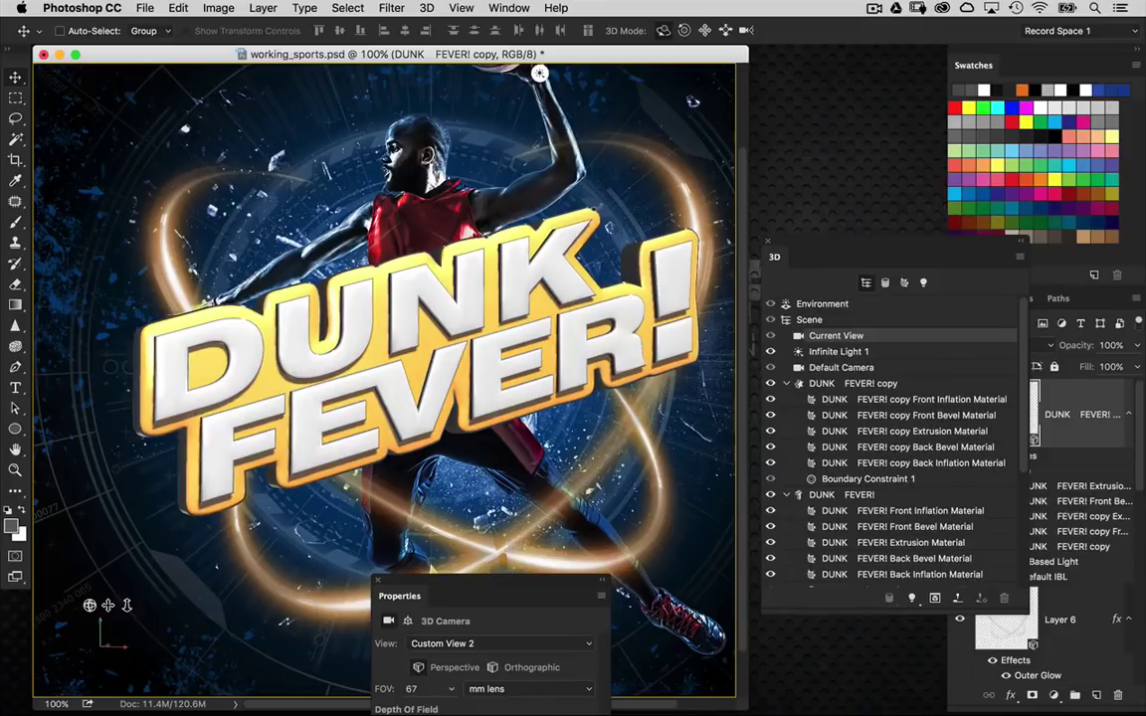
Open the environment's image-based light texture for editing and resize it to 1024 × 512 pixels
{"action": "left_click", "coordinate": [845, 305]}
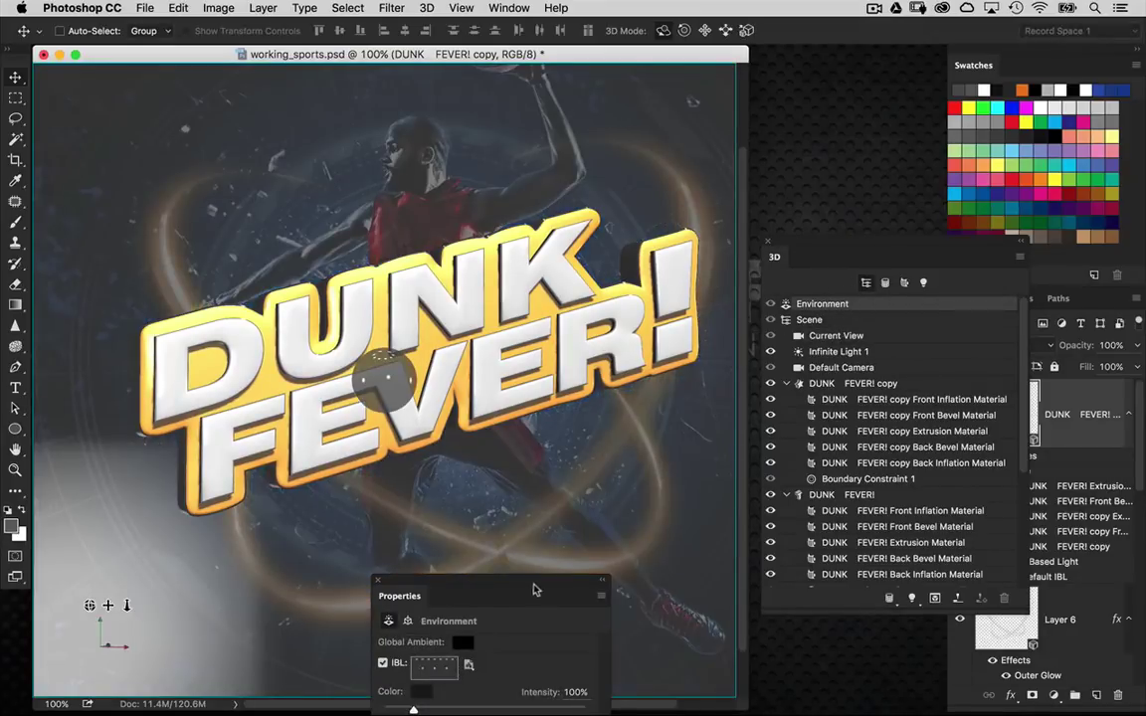
{"action": "left_click_drag", "start_coordinate": [537, 655], "coordinate": [634, 243]}
{"action": "left_click", "coordinate": [570, 323]}
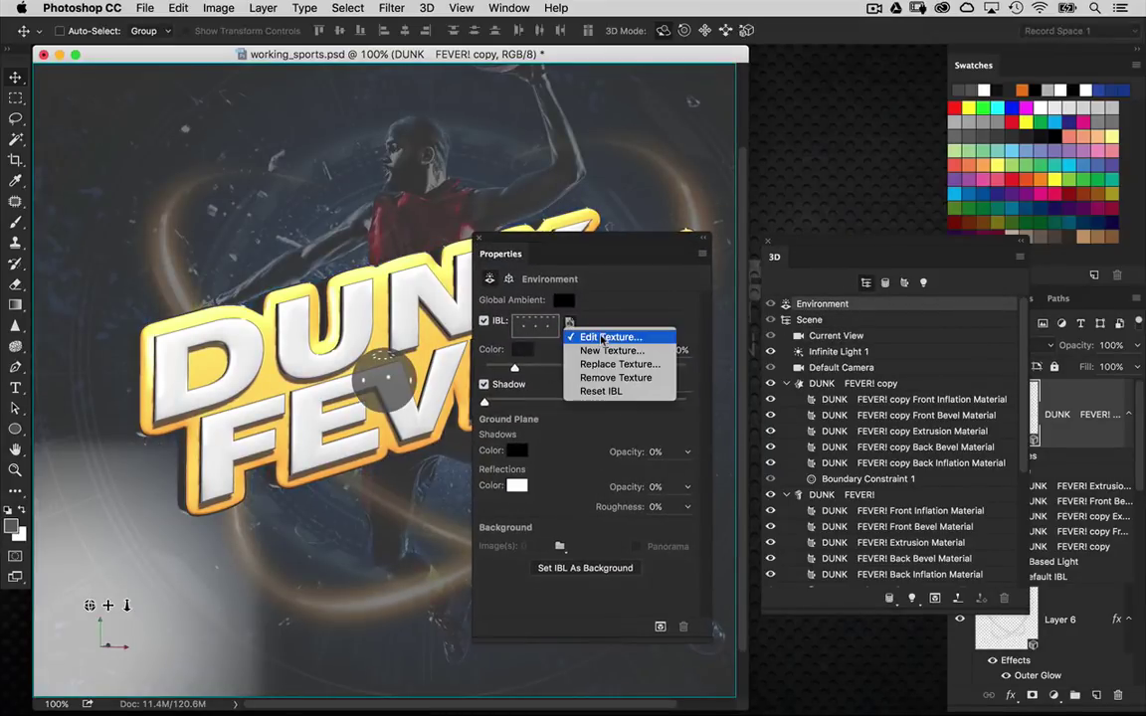
{"action": "left_click", "coordinate": [623, 339]}
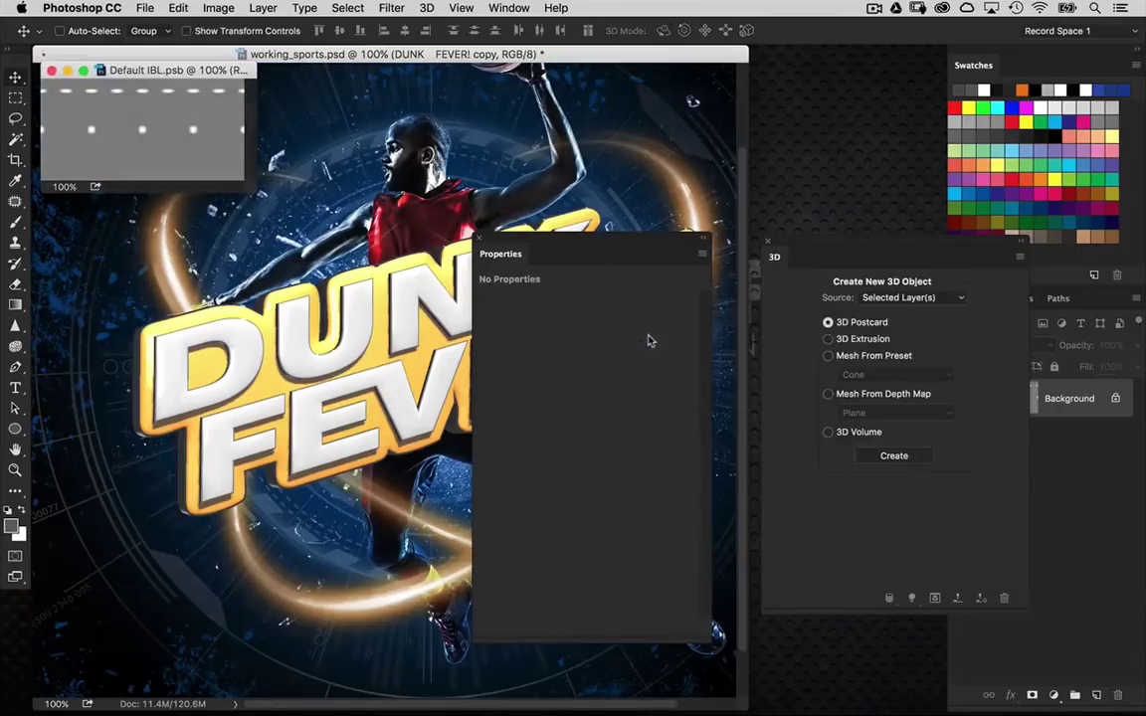
{"action": "left_click", "coordinate": [218, 7]}
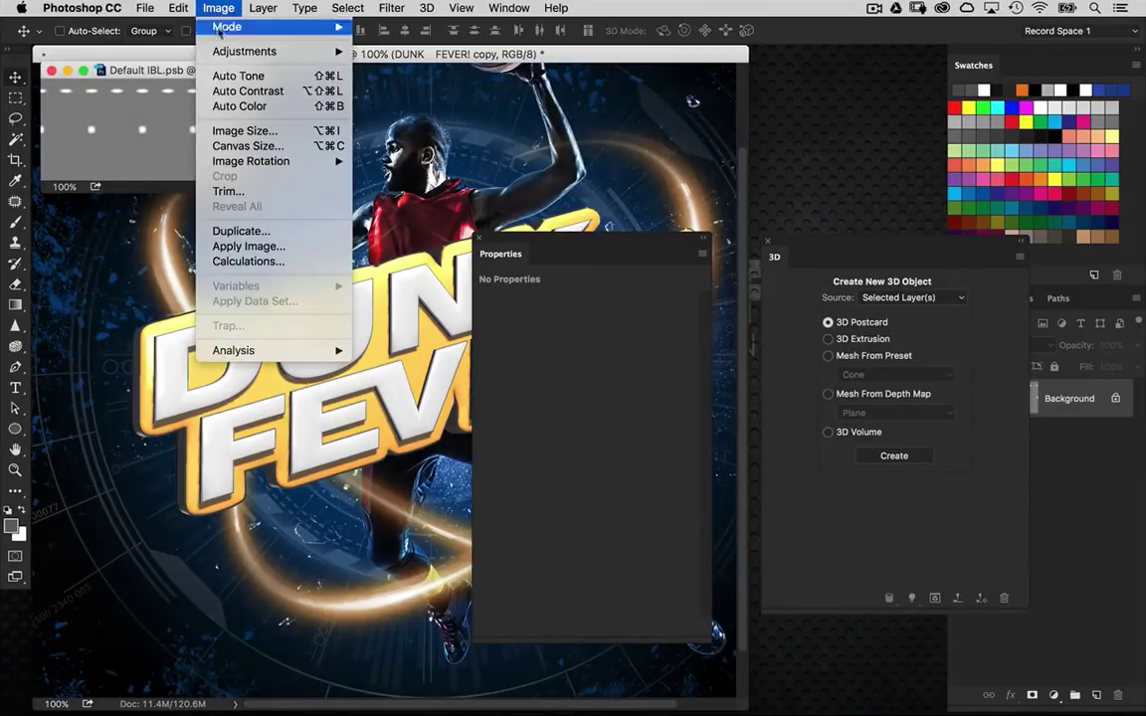
{"action": "left_click", "coordinate": [242, 125]}
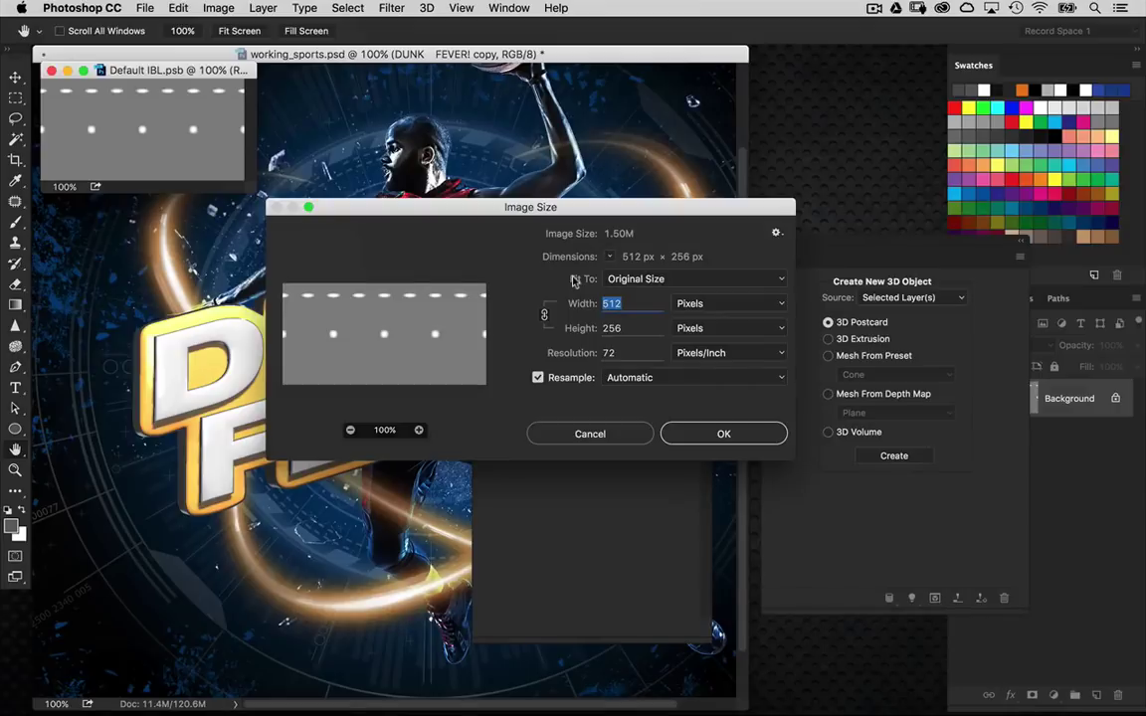
{"action": "type", "text": "1024"}
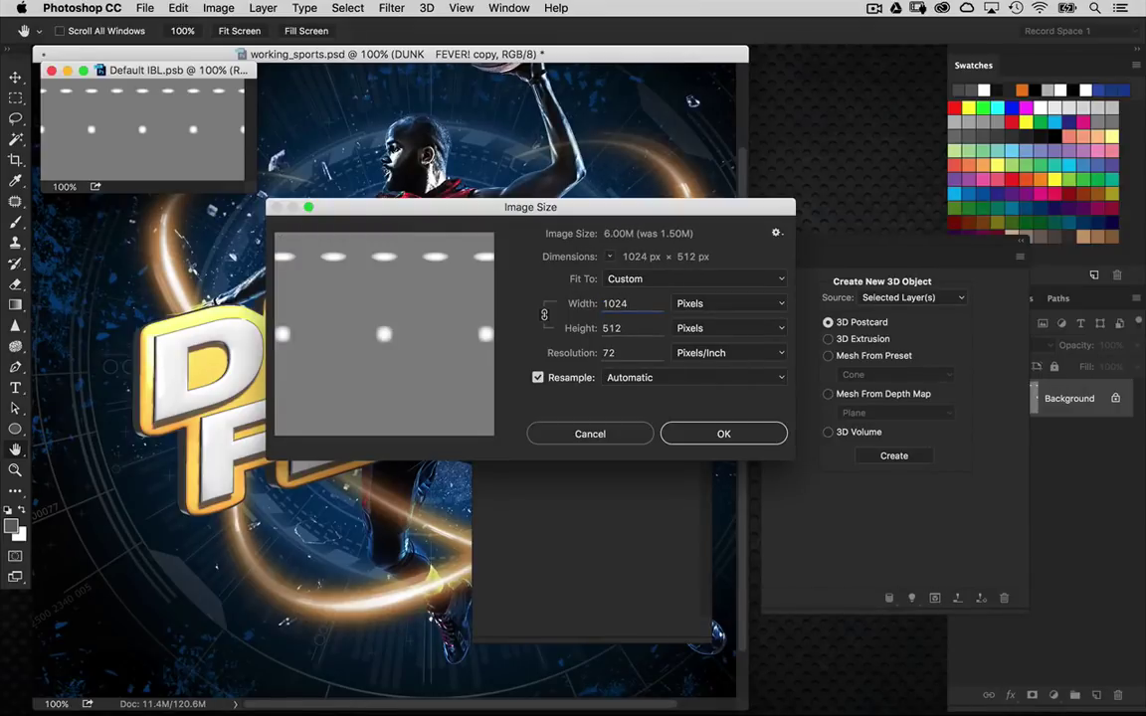
{"action": "key", "text": "Return"}
Enlarge the Default IBL.psb window, fill the texture with the default black, and move the Properties panel off it
{"action": "left_click_drag", "start_coordinate": [460, 294], "coordinate": [660, 464]}
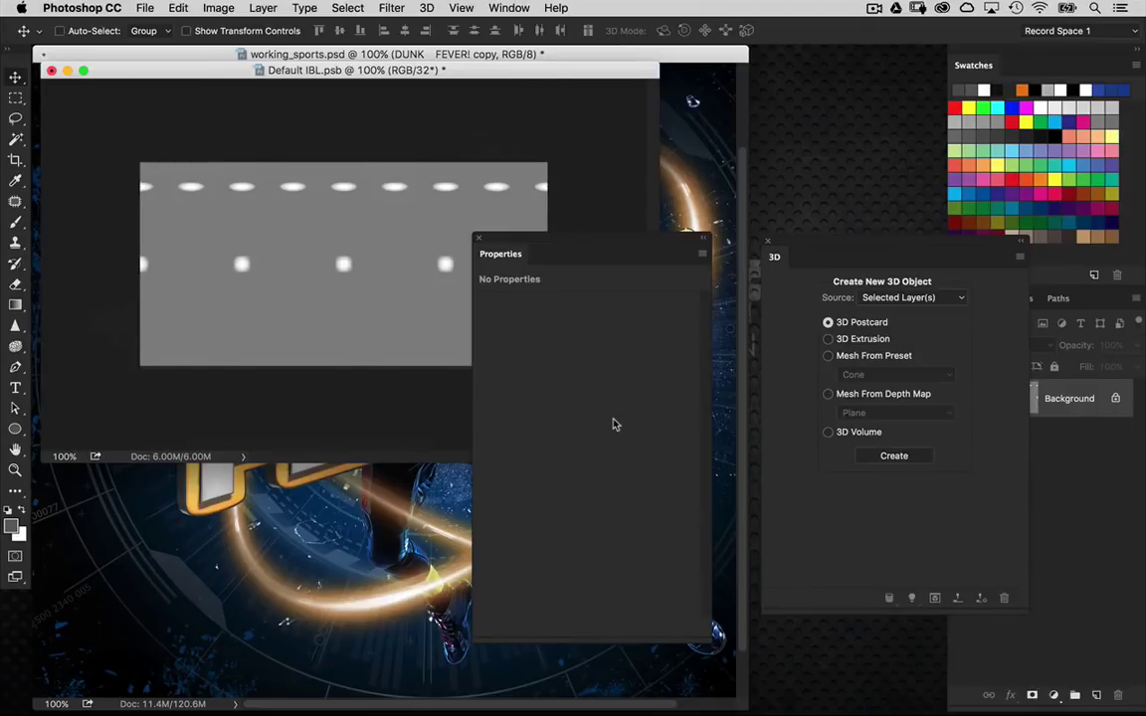
{"action": "key", "text": "d"}
{"action": "key", "text": "alt+BackSpace"}
{"action": "left_click_drag", "start_coordinate": [619, 238], "coordinate": [598, 532]}
Lasso the lower part of the light texture below a wavy diagonal edge, fill it with a white-to-transparent radial gradient, and deselect
{"action": "left_click", "coordinate": [17, 115]}
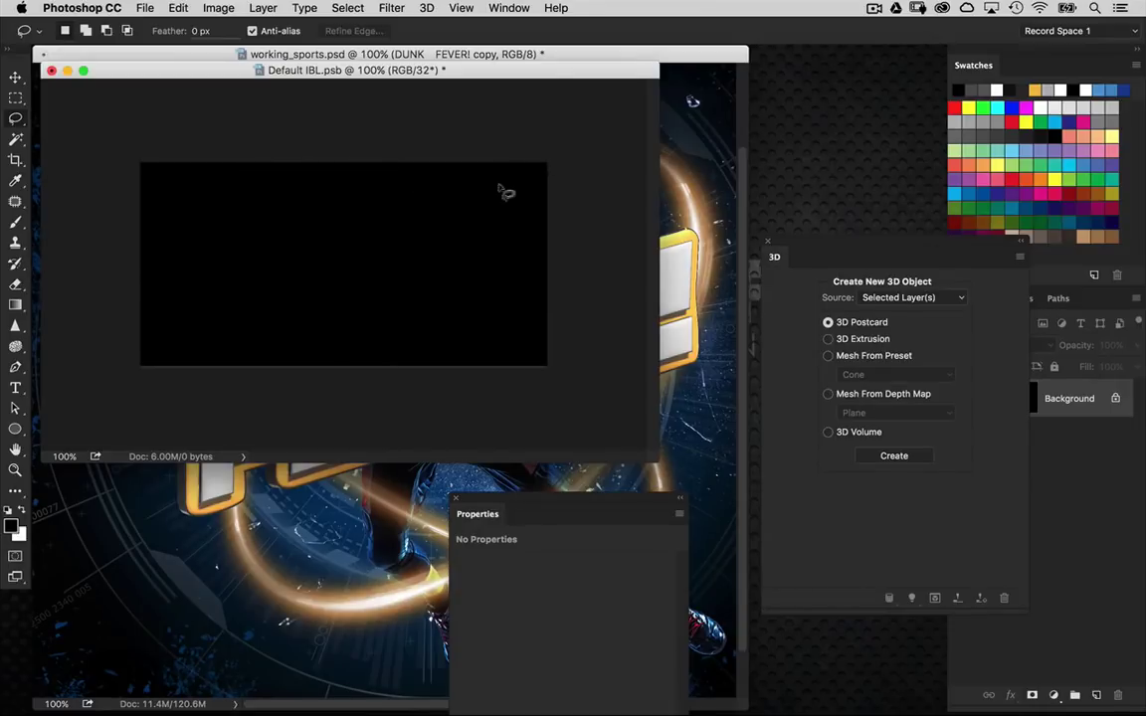
{"action": "mouse_move", "coordinate": [545, 171]}
{"action": "left_mouse_down"}
{"action": "mouse_move", "coordinate": [213, 299]}
{"action": "mouse_move", "coordinate": [289, 406]}
{"action": "mouse_move", "coordinate": [553, 261]}
{"action": "left_mouse_up"}
{"action": "left_click", "coordinate": [15, 305]}
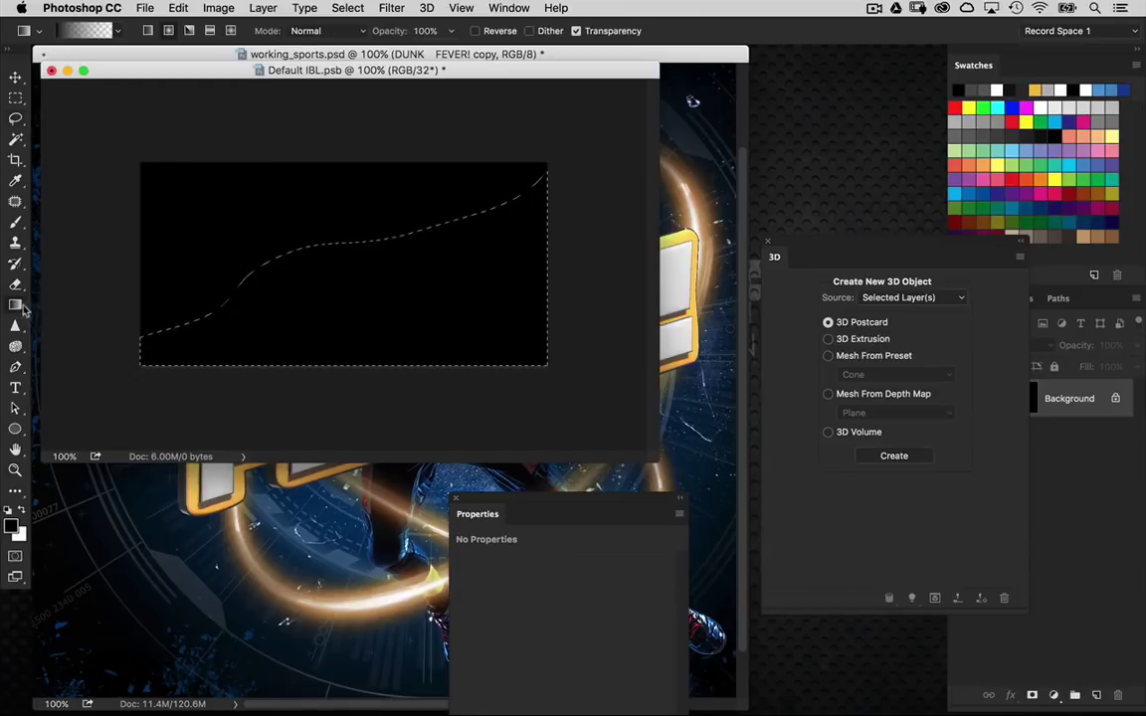
{"action": "key", "text": "x"}
{"action": "mouse_move", "coordinate": [209, 159]}
{"action": "left_mouse_down"}
{"action": "mouse_move", "coordinate": [373, 327]}
{"action": "mouse_move", "coordinate": [436, 293]}
{"action": "left_mouse_up"}
{"action": "key", "text": "super+d"}
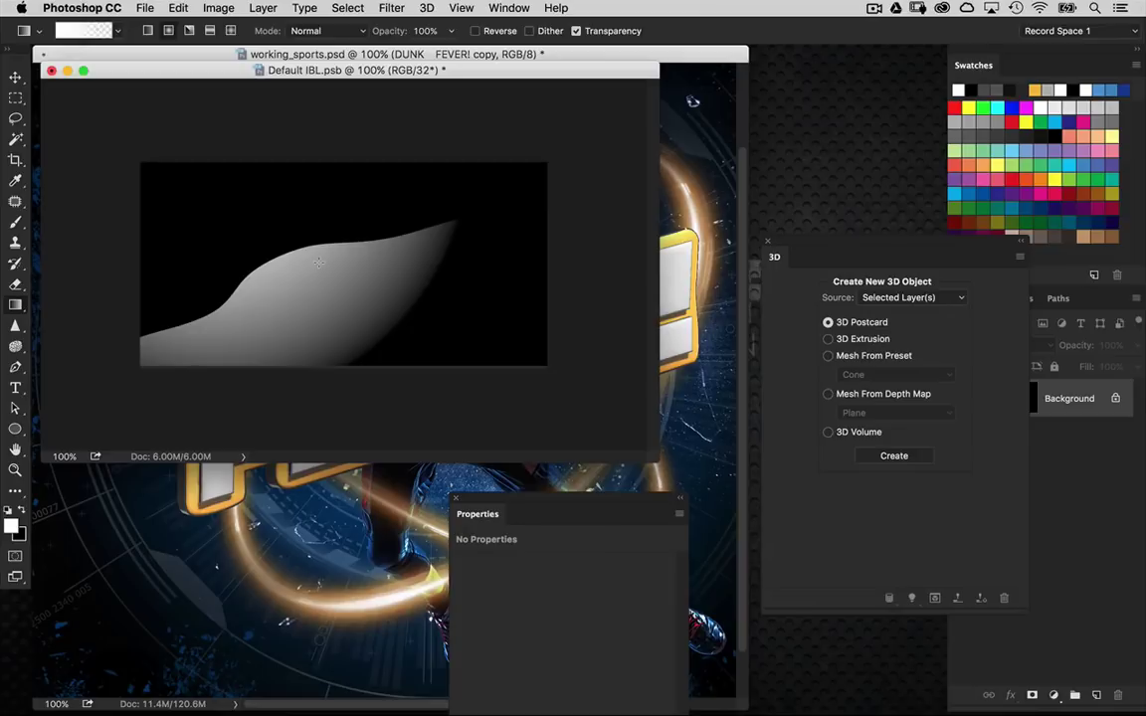
Close the Default IBL.psb light texture and save its changes back to the environment
{"action": "left_click_drag", "start_coordinate": [464, 70], "coordinate": [476, 94]}
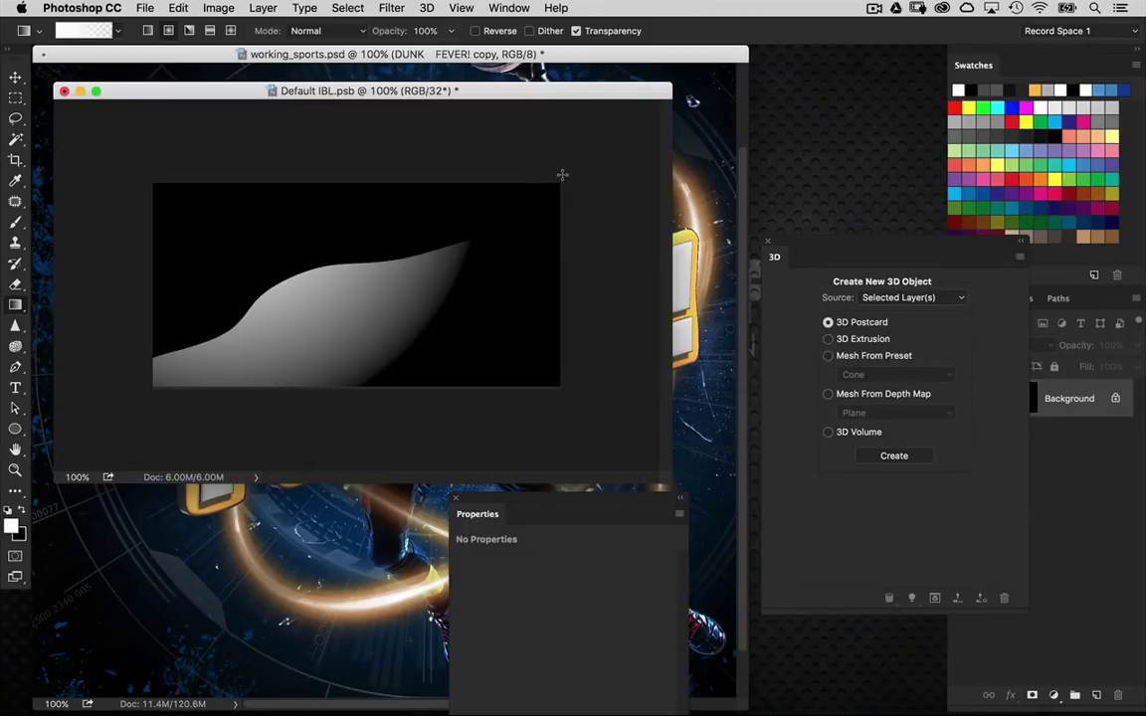
{"action": "key", "text": "super+w"}
{"action": "key", "text": "Return"}
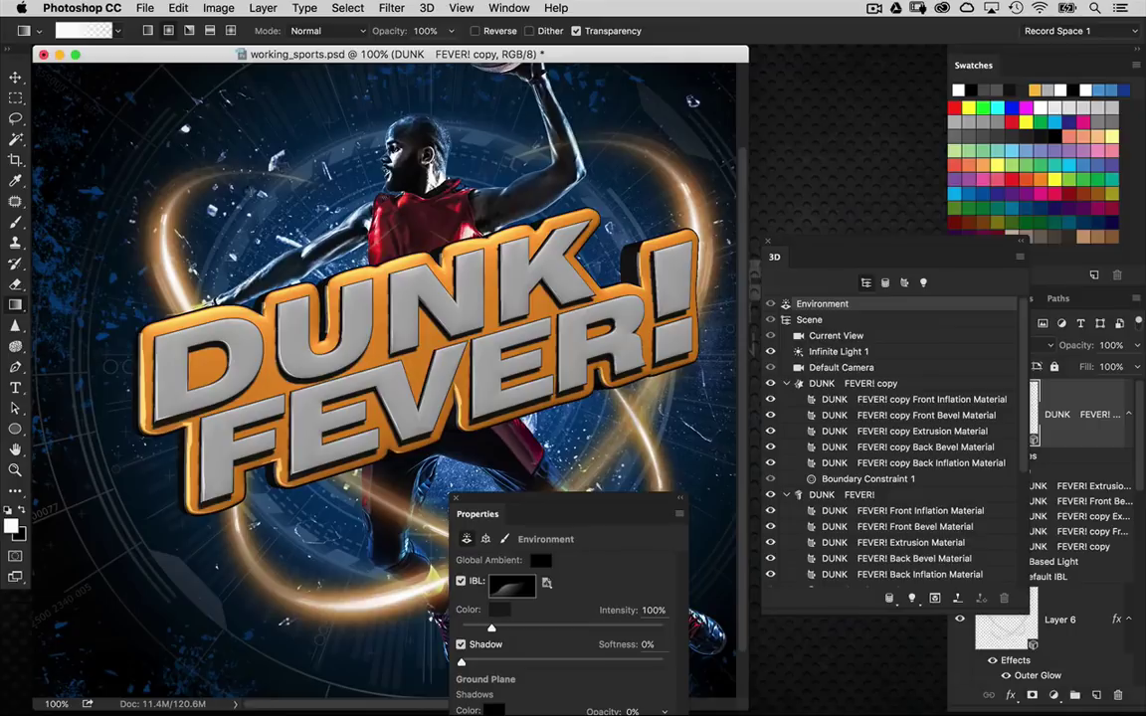
Rotate the environment's image-based light so its reflections fall across the lettering, with the Properties panel moved slightly up
{"action": "left_click", "coordinate": [15, 77]}
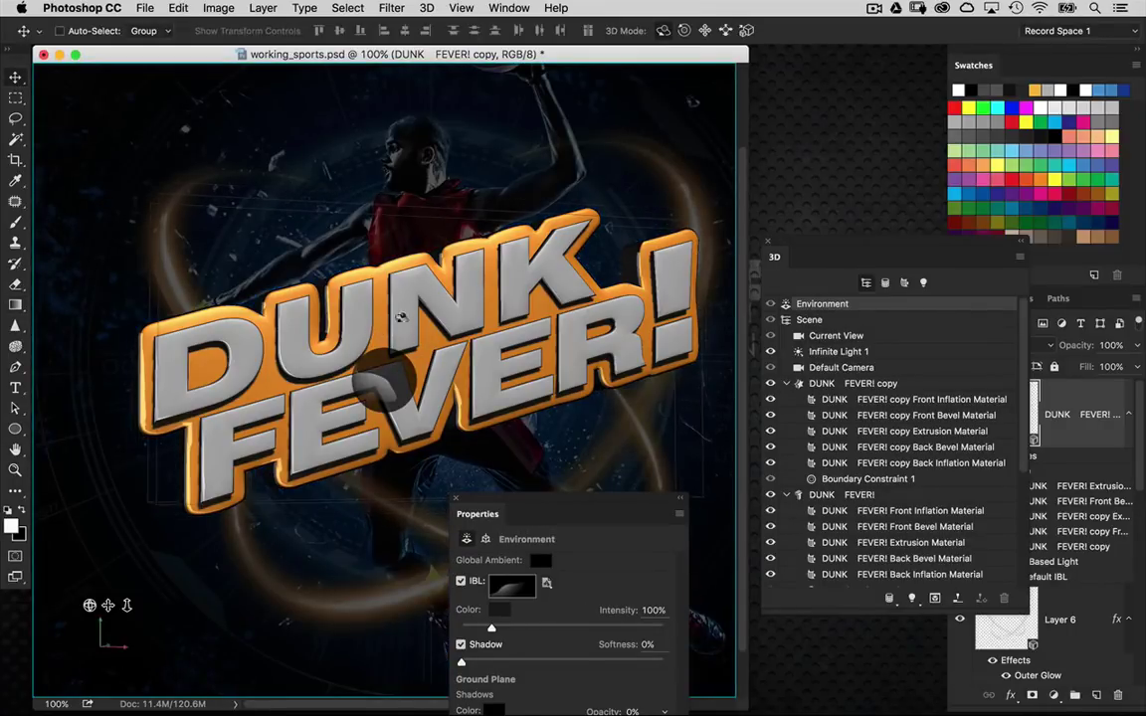
{"action": "left_click_drag", "start_coordinate": [576, 501], "coordinate": [565, 483]}
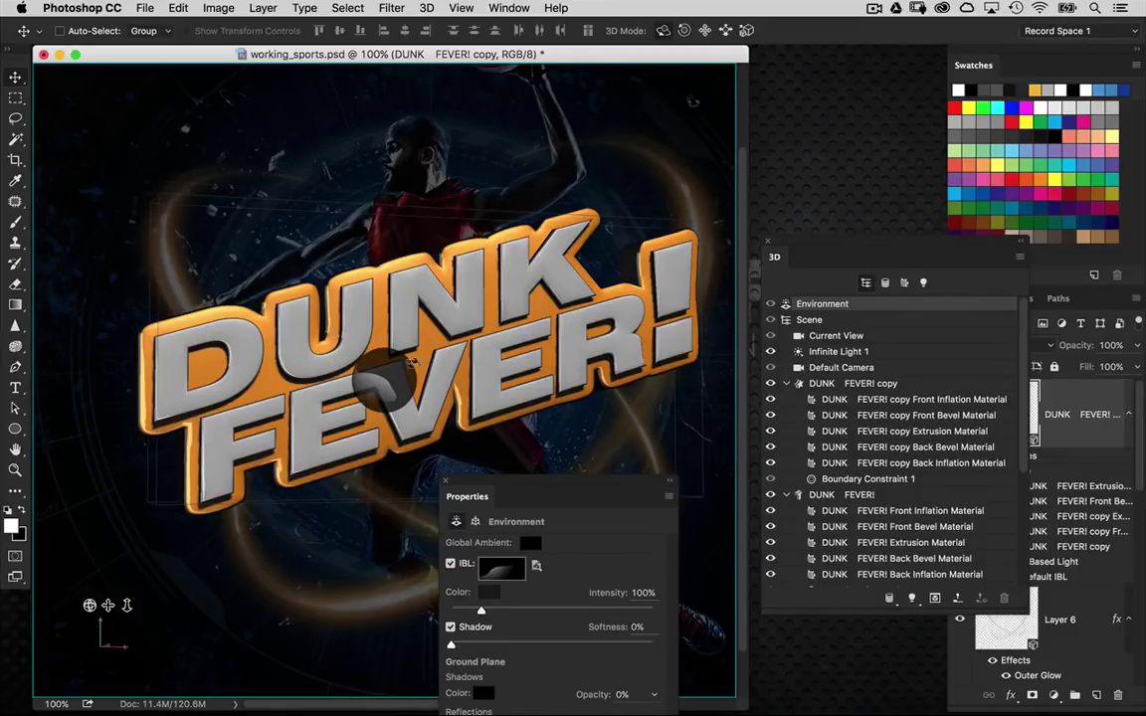
{"action": "mouse_move", "coordinate": [439, 198]}
{"action": "left_mouse_down"}
{"action": "mouse_move", "coordinate": [398, 172]}
{"action": "mouse_move", "coordinate": [435, 157]}
{"action": "mouse_move", "coordinate": [510, 161]}
{"action": "mouse_move", "coordinate": [445, 136]}
{"action": "mouse_move", "coordinate": [334, 170]}
{"action": "mouse_move", "coordinate": [353, 206]}
{"action": "mouse_move", "coordinate": [344, 310]}
{"action": "left_mouse_up"}
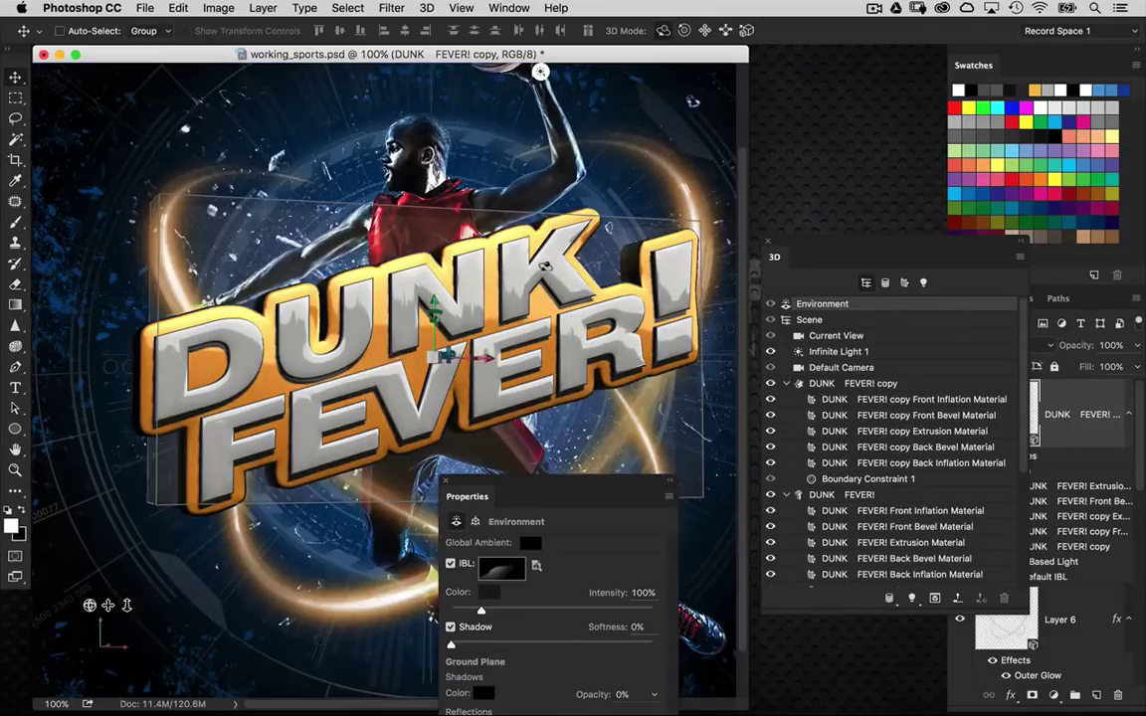
Set the specular color of the DUNK FEVER! Front Inflation Material to a mid gray, RGB 98, 95, 95
{"action": "left_click", "coordinate": [478, 343]}
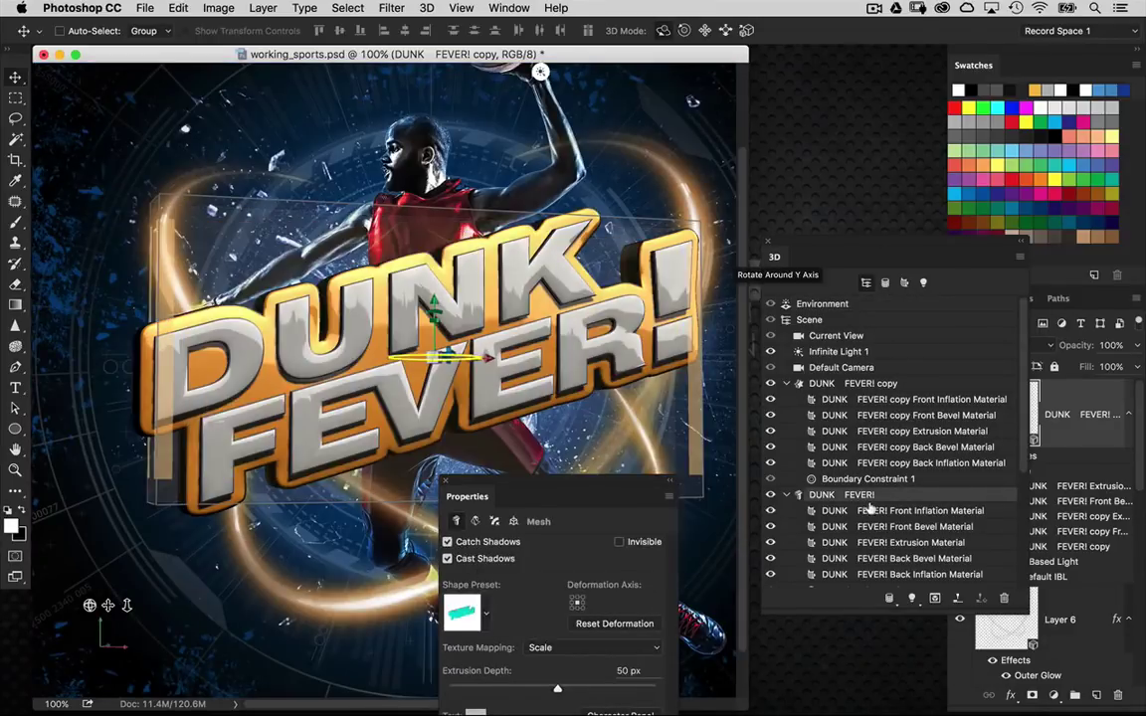
{"action": "left_click", "coordinate": [868, 511]}
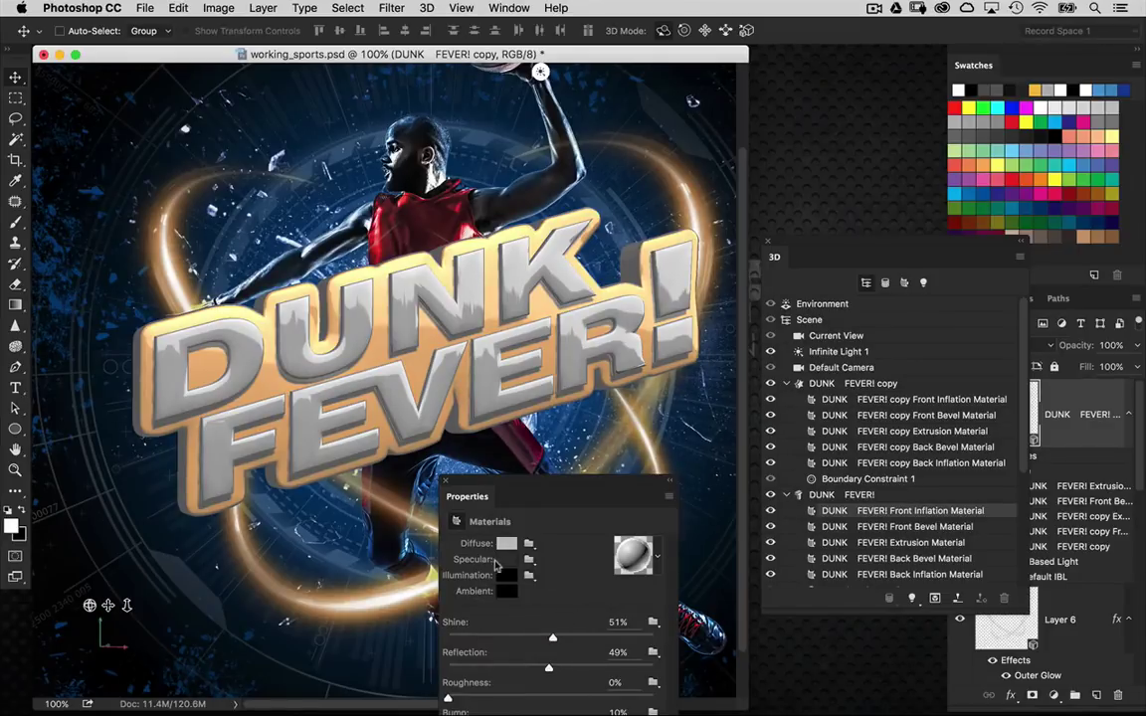
{"action": "left_click", "coordinate": [501, 561]}
{"action": "left_click_drag", "start_coordinate": [306, 482], "coordinate": [311, 479]}
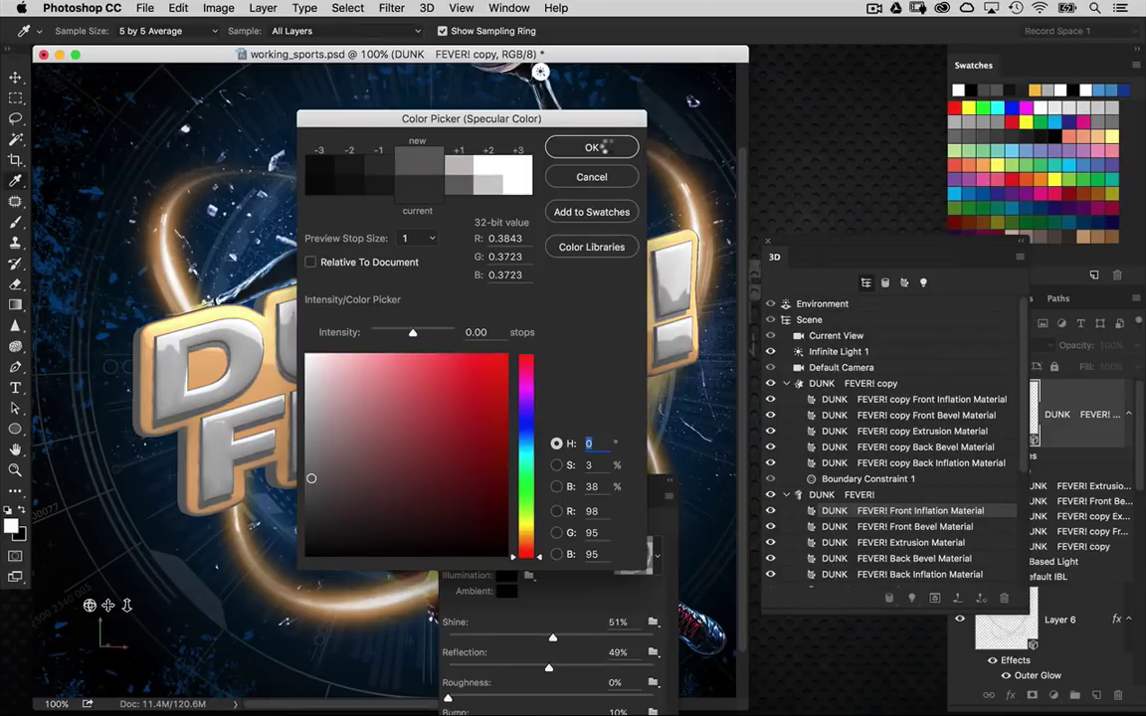
{"action": "left_click", "coordinate": [593, 148]}
Orbit the title slightly and turn the infinite light a little to brighten the front faces of the lettering
{"action": "left_click_drag", "start_coordinate": [585, 167], "coordinate": [483, 238]}
{"action": "left_click_drag", "start_coordinate": [552, 73], "coordinate": [577, 73]}
Set the Current View camera's field of view to a 15 mm lens and move the Properties panel down off the title
{"action": "left_click_drag", "start_coordinate": [813, 263], "coordinate": [769, 223]}
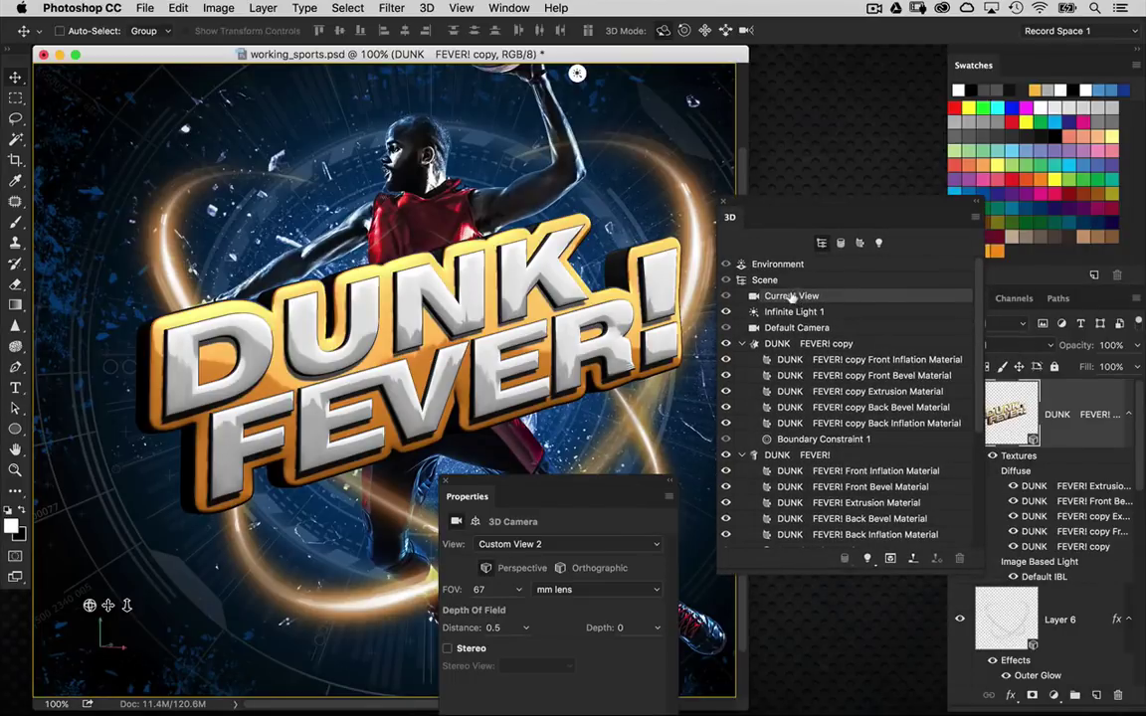
{"action": "left_click_drag", "start_coordinate": [595, 491], "coordinate": [604, 297]}
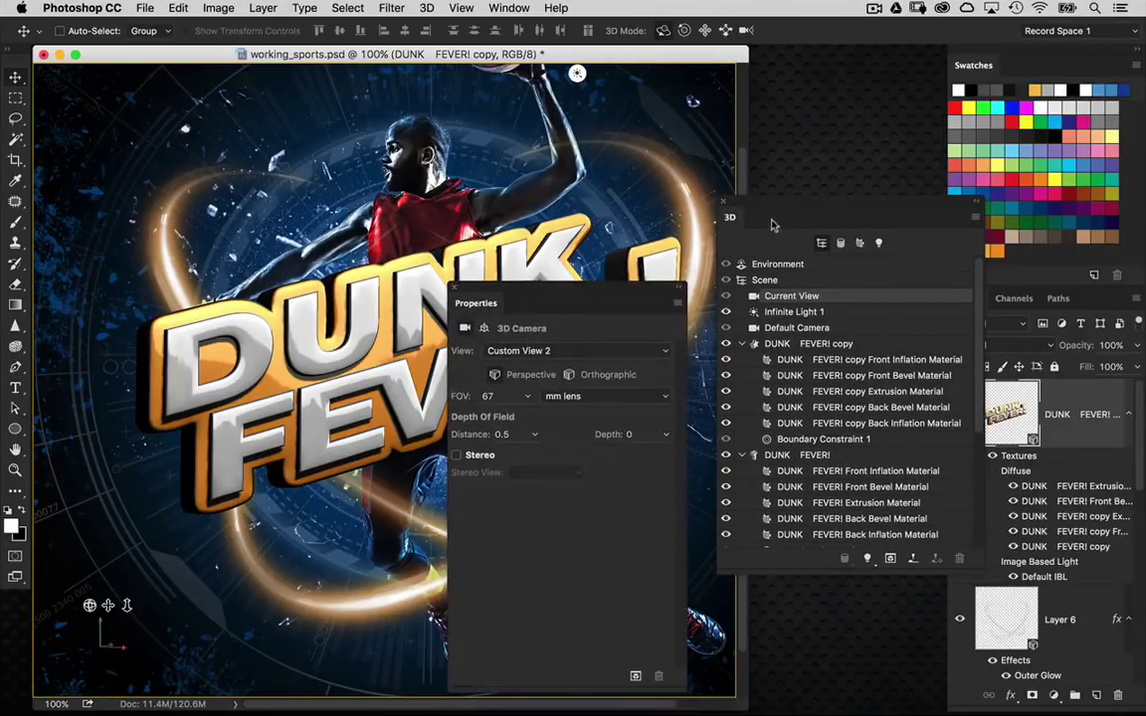
{"action": "left_click_drag", "start_coordinate": [776, 206], "coordinate": [788, 202]}
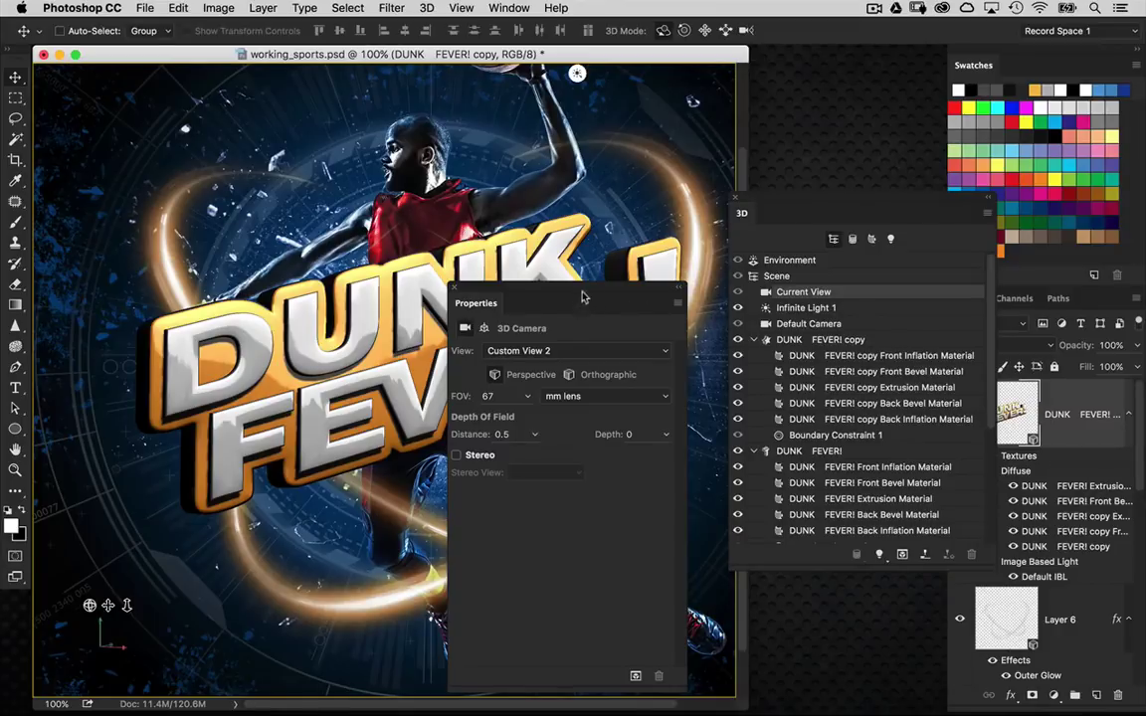
{"action": "left_click_drag", "start_coordinate": [583, 296], "coordinate": [588, 416]}
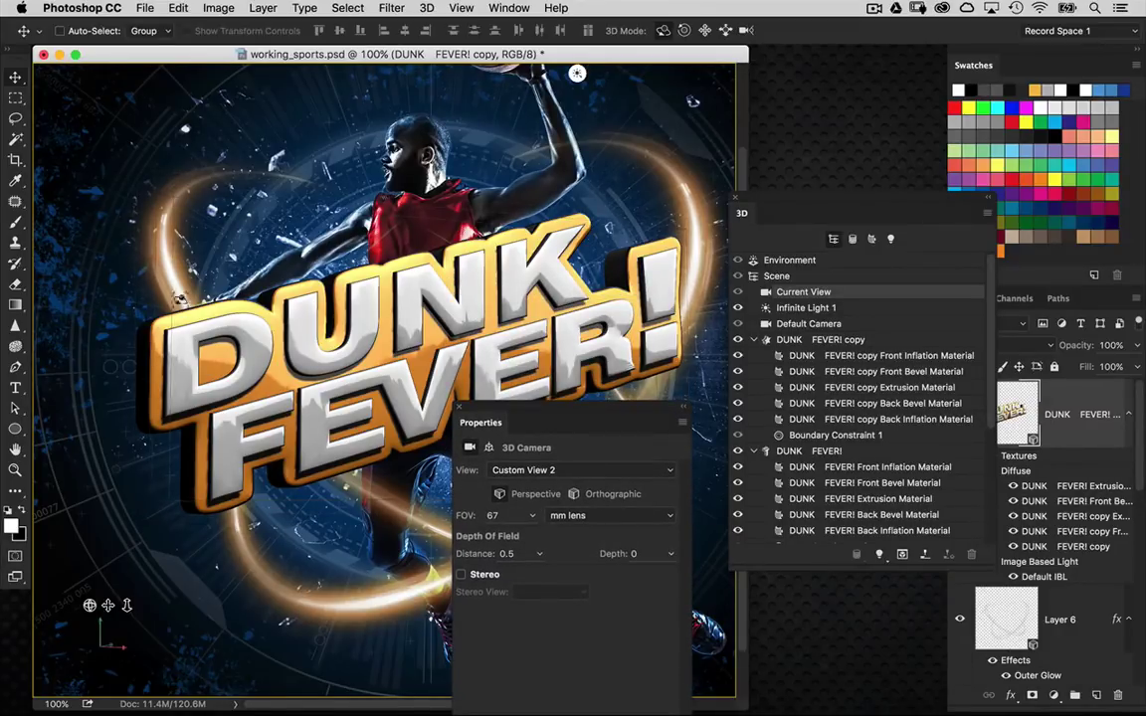
{"action": "left_click_drag", "start_coordinate": [529, 406], "coordinate": [519, 333]}
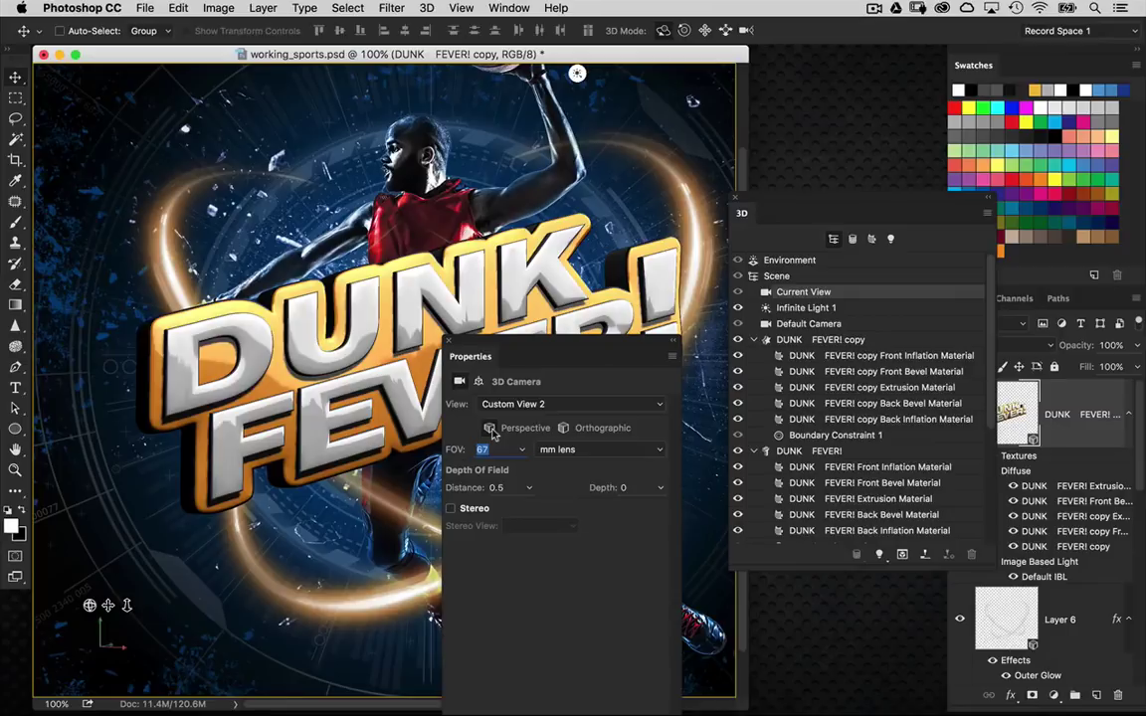
{"action": "type", "text": "15"}
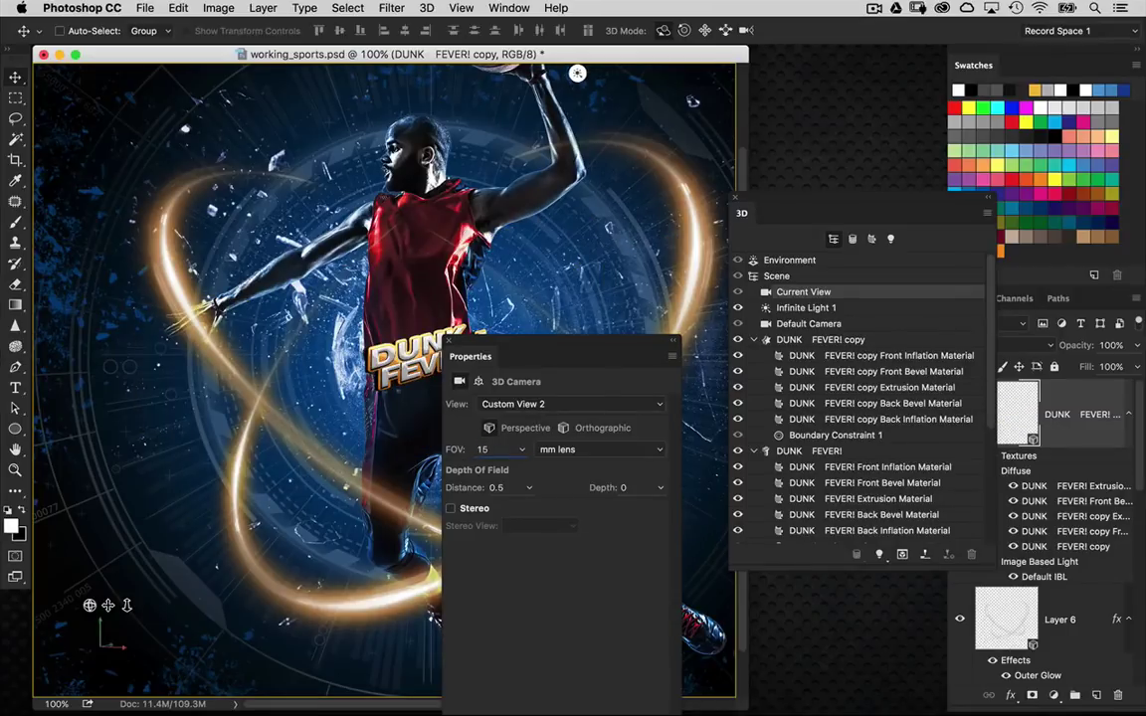
{"action": "left_click_drag", "start_coordinate": [508, 341], "coordinate": [483, 579]}
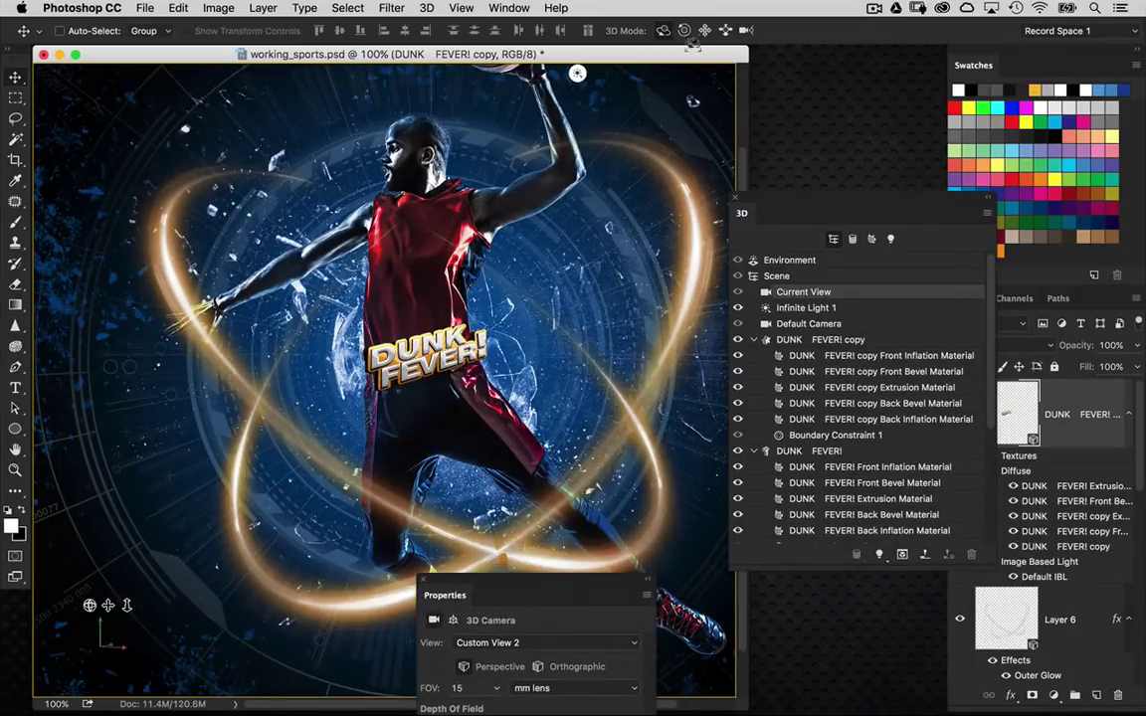
Bring the camera closer so the title is large across the player again, and orbit it slightly
{"action": "left_click_drag", "start_coordinate": [552, 242], "coordinate": [608, 297]}
{"action": "left_click_drag", "start_coordinate": [539, 398], "coordinate": [548, 493]}
{"action": "left_click", "coordinate": [665, 32]}
{"action": "mouse_move", "coordinate": [670, 202]}
{"action": "left_mouse_down"}
{"action": "mouse_move", "coordinate": [645, 203]}
{"action": "mouse_move", "coordinate": [650, 154]}
{"action": "mouse_move", "coordinate": [714, 165]}
{"action": "mouse_move", "coordinate": [652, 172]}
{"action": "mouse_move", "coordinate": [672, 190]}
{"action": "mouse_move", "coordinate": [671, 175]}
{"action": "mouse_move", "coordinate": [664, 201]}
{"action": "left_mouse_up"}
{"action": "left_click", "coordinate": [727, 33]}
Roll the camera to tilt the title more steeply upward, and pan the title slightly down over the player's waist
{"action": "left_click", "coordinate": [685, 34]}
{"action": "left_click_drag", "start_coordinate": [592, 145], "coordinate": [663, 157]}
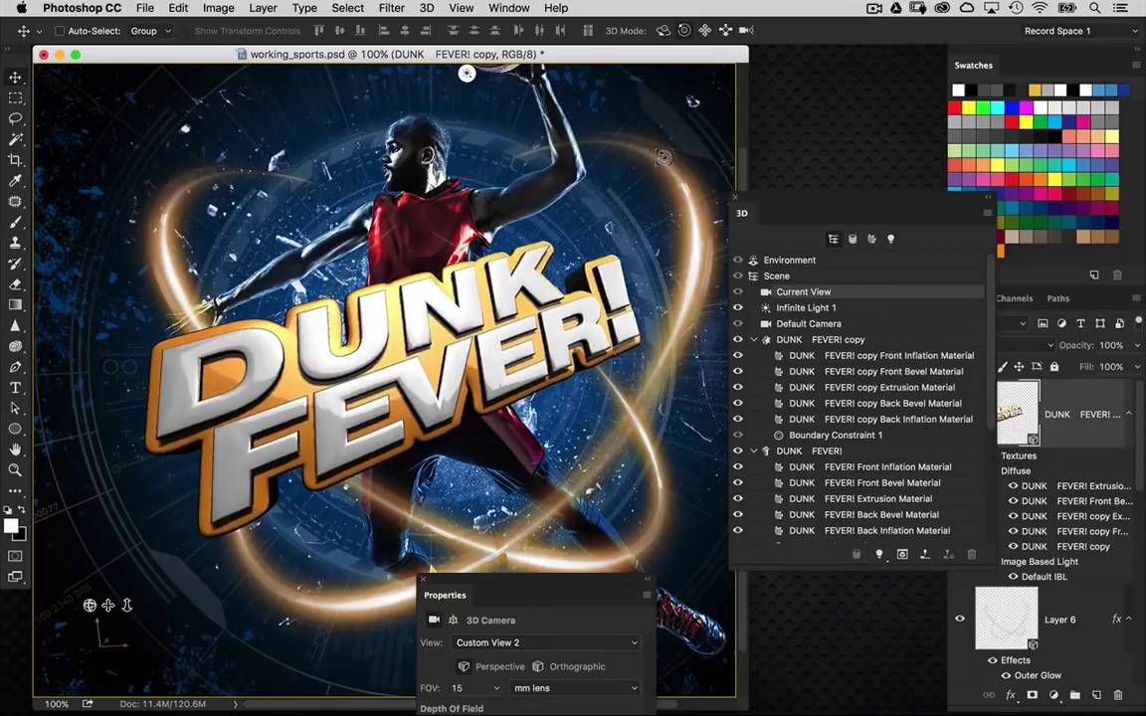
{"action": "left_click", "coordinate": [704, 33]}
{"action": "left_click_drag", "start_coordinate": [577, 109], "coordinate": [604, 153]}
{"action": "left_click", "coordinate": [663, 30]}
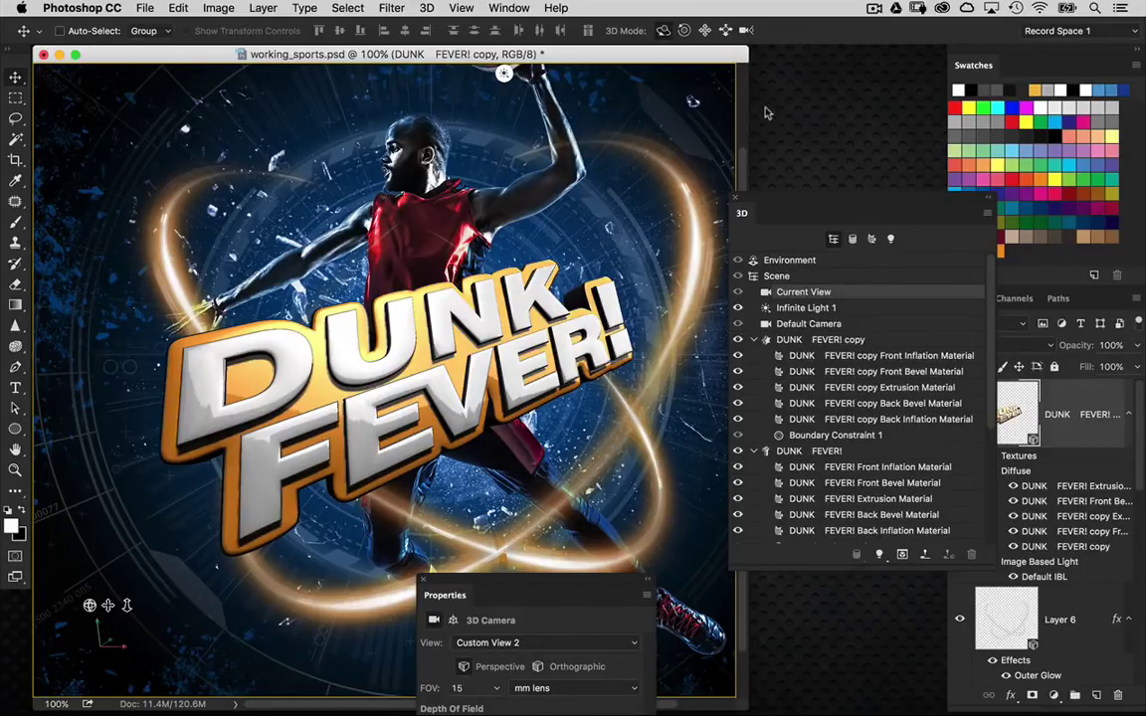
Filter the 3D panel to show only lights, shrink it, and select the environment with its full properties in view
{"action": "left_click_drag", "start_coordinate": [871, 205], "coordinate": [762, 141]}
{"action": "left_click", "coordinate": [840, 228]}
{"action": "left_click_drag", "start_coordinate": [906, 500], "coordinate": [842, 398]}
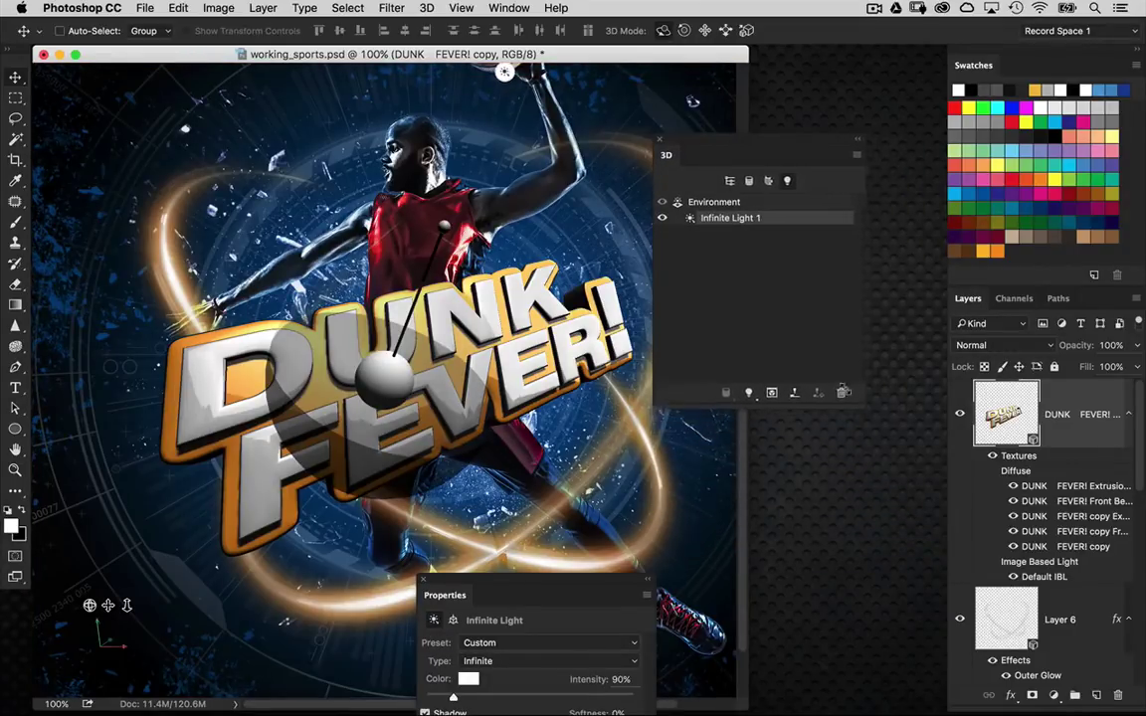
{"action": "left_click", "coordinate": [732, 202]}
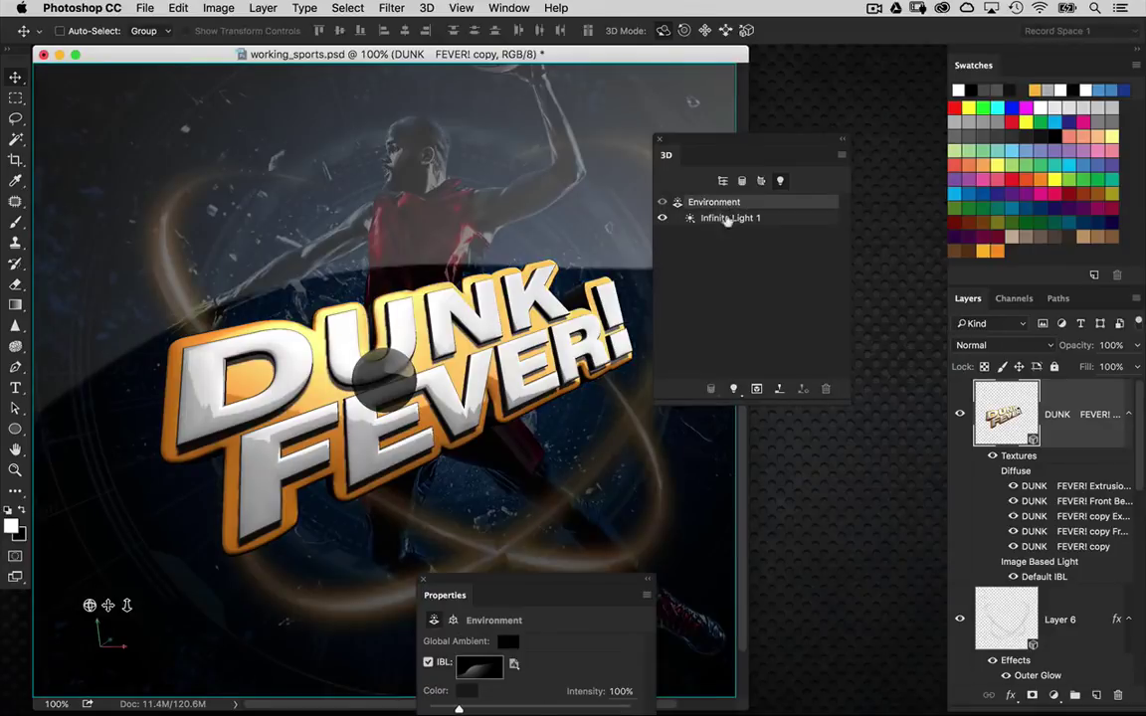
{"action": "left_click_drag", "start_coordinate": [620, 576], "coordinate": [891, 223]}
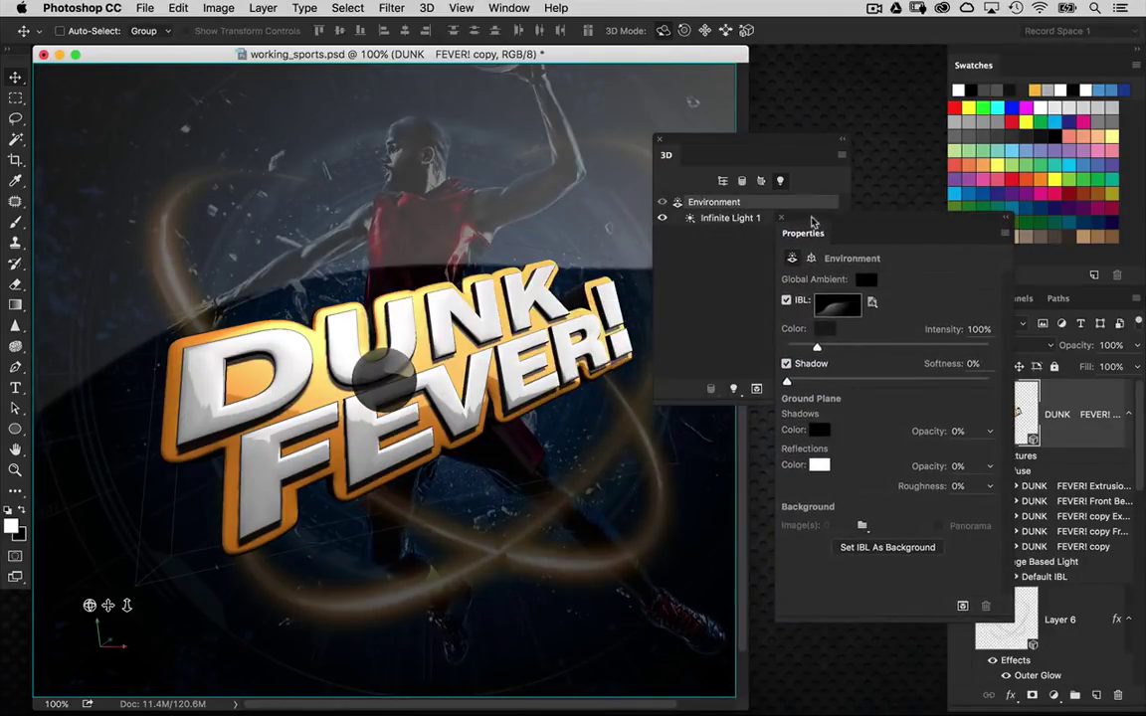
{"action": "left_click_drag", "start_coordinate": [813, 221], "coordinate": [805, 199]}
{"action": "left_click_drag", "start_coordinate": [780, 139], "coordinate": [694, 147]}
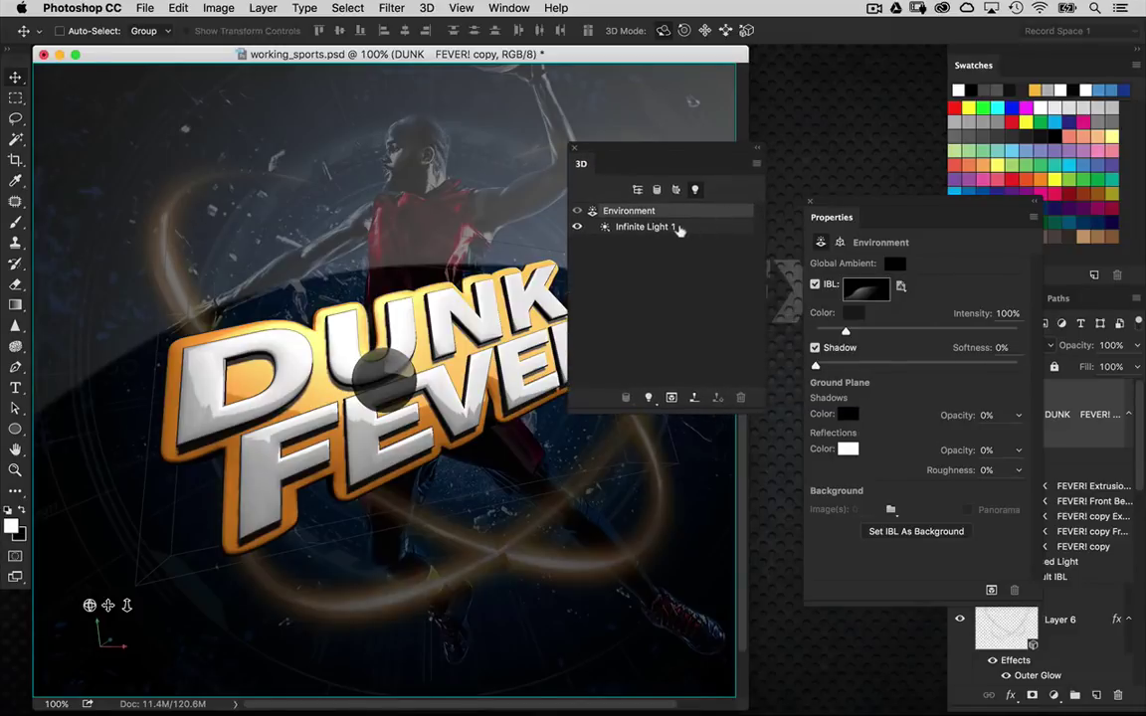
Select Infinite Light 1, move the panels off the lettering, and turn the light to shine from farther right
{"action": "left_click", "coordinate": [678, 227]}
{"action": "left_click_drag", "start_coordinate": [831, 200], "coordinate": [745, 344]}
{"action": "left_click_drag", "start_coordinate": [796, 272], "coordinate": [566, 570]}
{"action": "left_click_drag", "start_coordinate": [671, 176], "coordinate": [799, 204]}
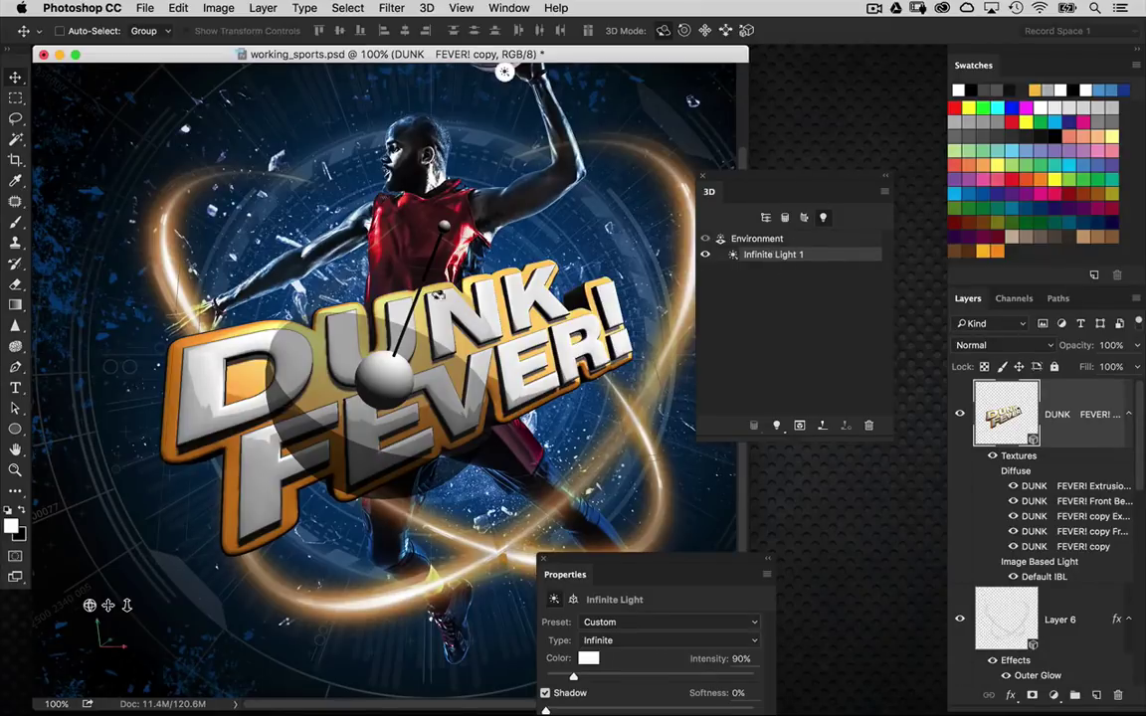
{"action": "mouse_move", "coordinate": [504, 72]}
{"action": "left_mouse_down"}
{"action": "mouse_move", "coordinate": [537, 70]}
{"action": "mouse_move", "coordinate": [84, 69]}
{"action": "mouse_move", "coordinate": [717, 71]}
{"action": "mouse_move", "coordinate": [311, 72]}
{"action": "mouse_move", "coordinate": [620, 71]}
{"action": "mouse_move", "coordinate": [554, 65]}
{"action": "mouse_move", "coordinate": [604, 71]}
{"action": "left_mouse_up"}
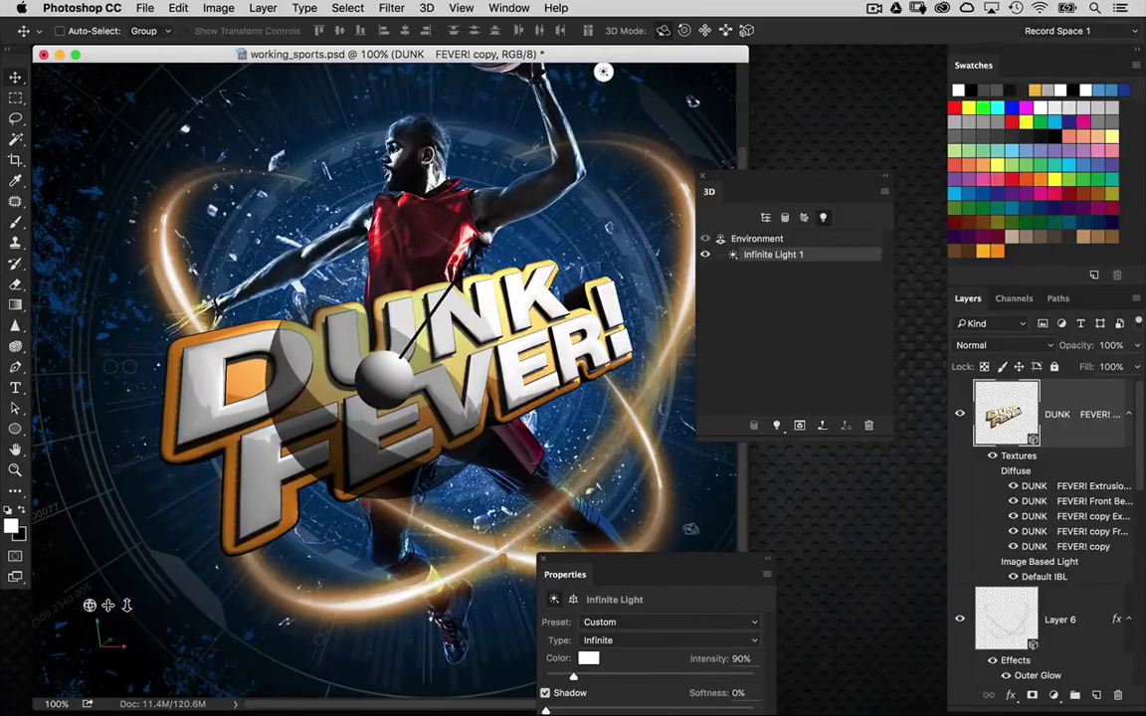
Change Infinite Light 1 to a Point light and rearrange the Properties and 3D panels around the artwork
{"action": "left_click_drag", "start_coordinate": [684, 563], "coordinate": [585, 220]}
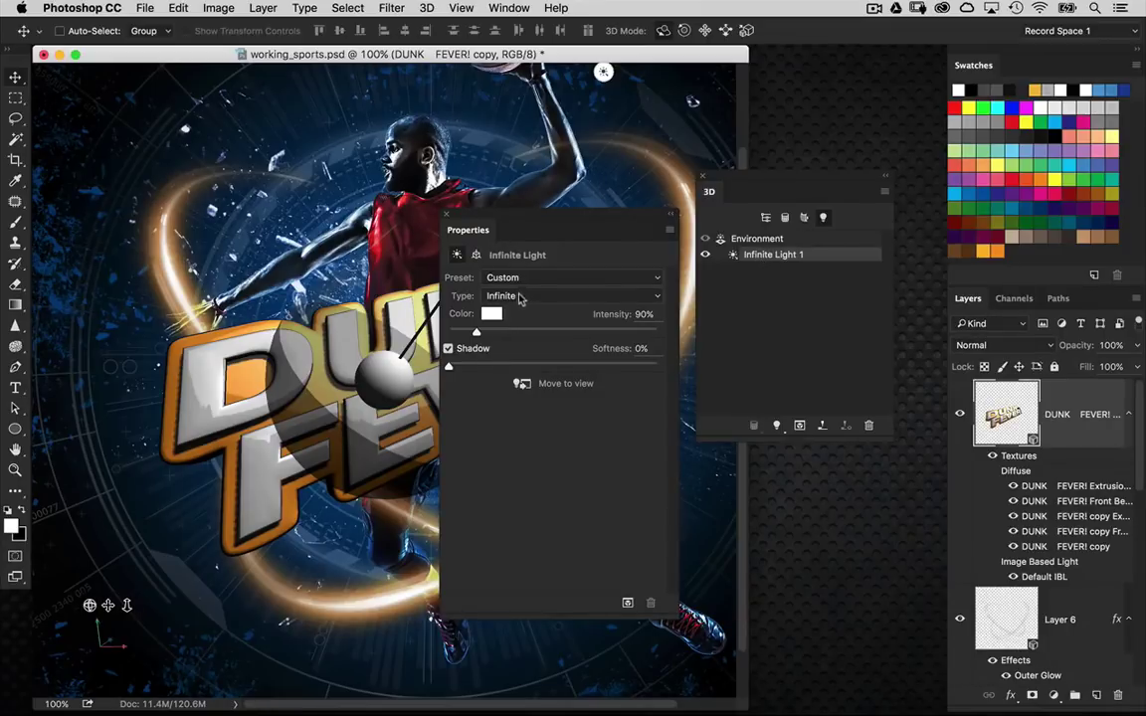
{"action": "left_click_drag", "start_coordinate": [555, 221], "coordinate": [564, 194]}
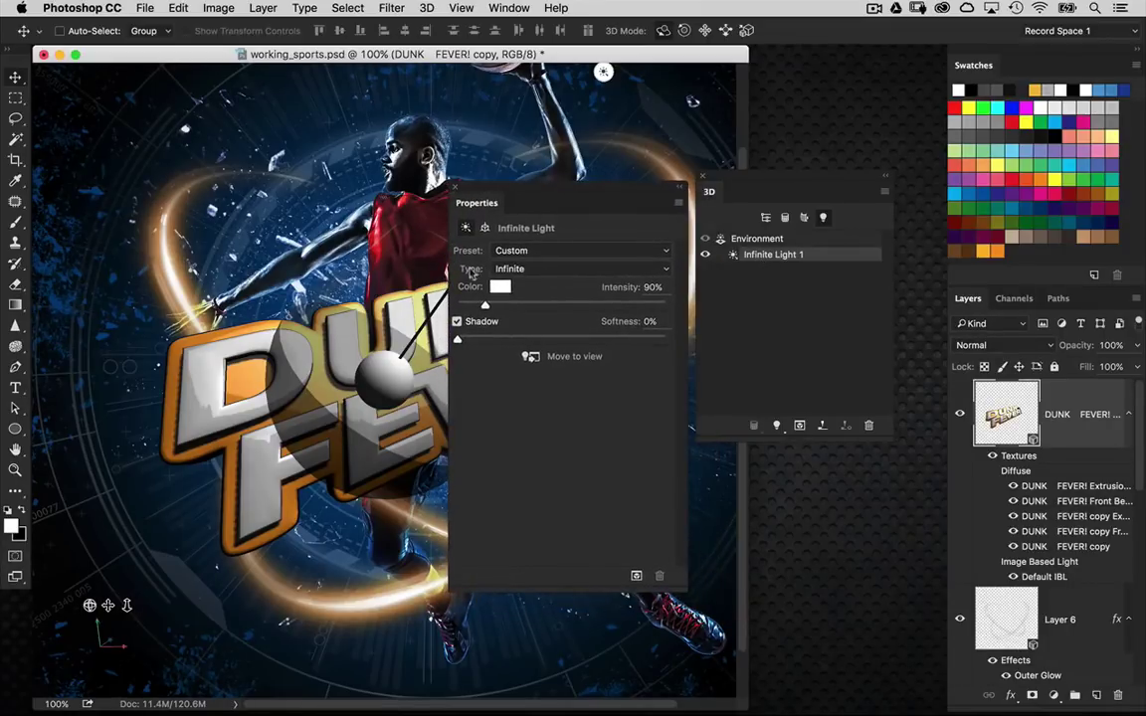
{"action": "left_click", "coordinate": [509, 268]}
{"action": "left_click", "coordinate": [560, 240]}
{"action": "left_click_drag", "start_coordinate": [576, 194], "coordinate": [430, 452]}
{"action": "left_click_drag", "start_coordinate": [749, 192], "coordinate": [880, 256]}
Move the point light to the current view, with the Properties panel shifted to the lower left of the artwork
{"action": "left_click", "coordinate": [704, 31]}
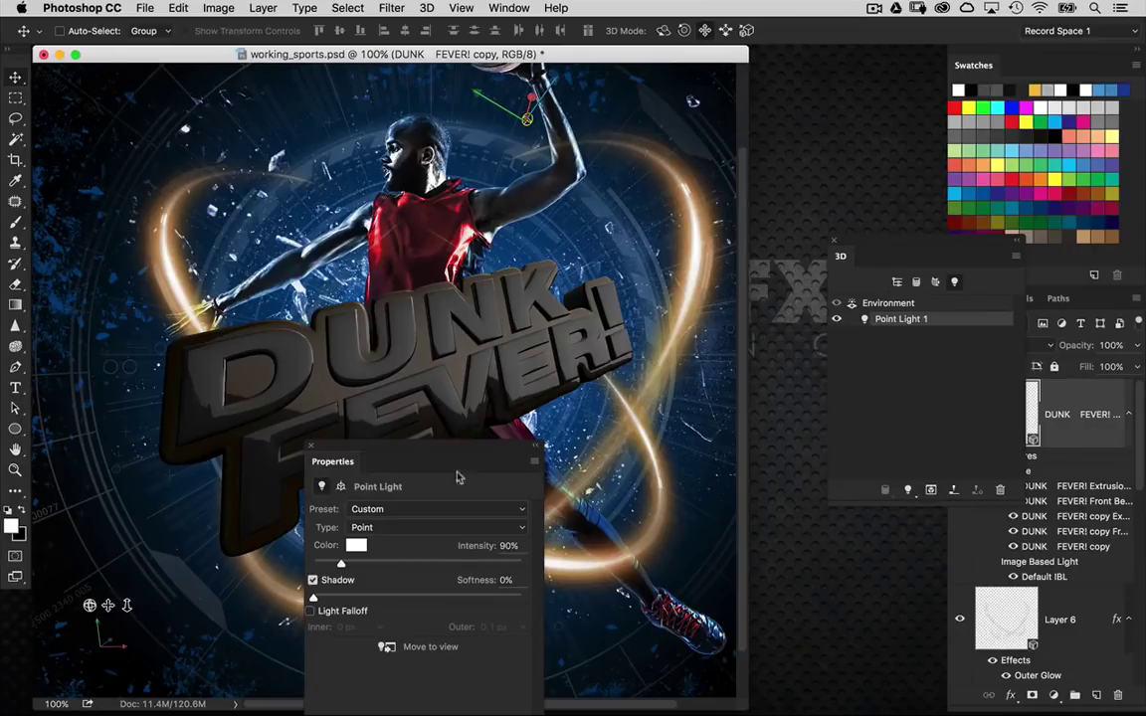
{"action": "left_click_drag", "start_coordinate": [408, 461], "coordinate": [281, 248]}
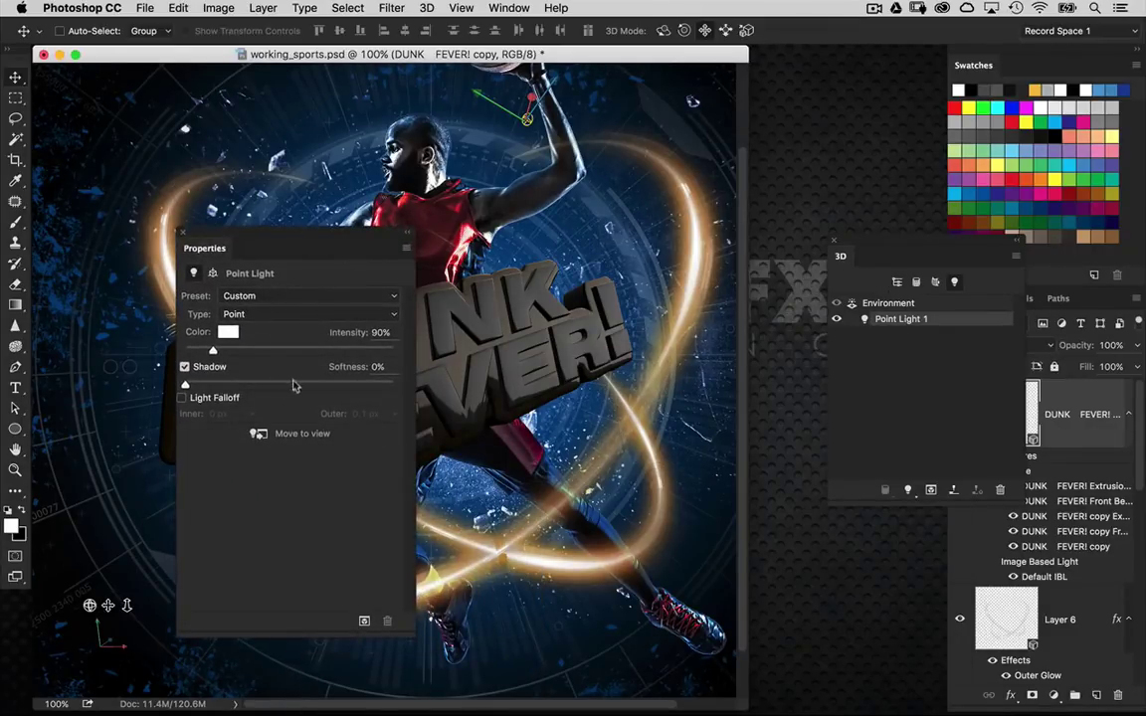
{"action": "left_click", "coordinate": [260, 438]}
{"action": "left_click_drag", "start_coordinate": [361, 238], "coordinate": [283, 384]}
Reposition the point light in front of the title, up and to the right beside the player's raised arm
{"action": "mouse_move", "coordinate": [458, 421]}
{"action": "left_mouse_down"}
{"action": "mouse_move", "coordinate": [627, 66]}
{"action": "mouse_move", "coordinate": [611, 77]}
{"action": "mouse_move", "coordinate": [644, 126]}
{"action": "mouse_move", "coordinate": [657, 42]}
{"action": "mouse_move", "coordinate": [589, 26]}
{"action": "left_mouse_up"}
{"action": "left_click", "coordinate": [725, 34]}
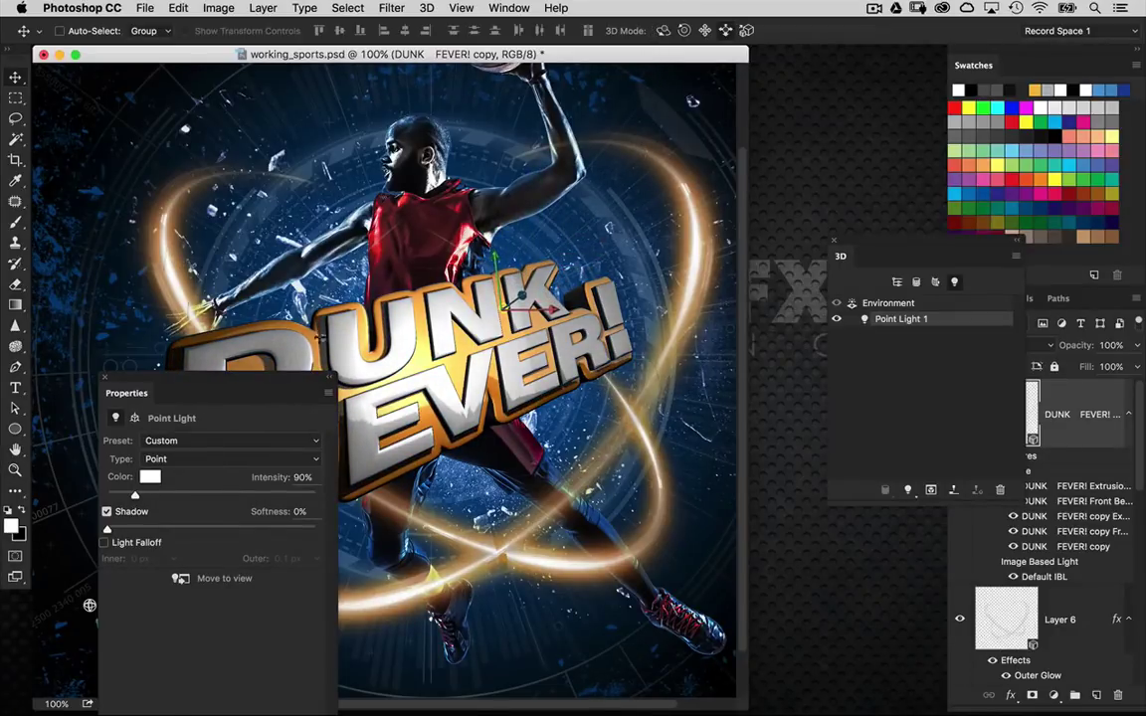
{"action": "left_click_drag", "start_coordinate": [284, 380], "coordinate": [284, 547]}
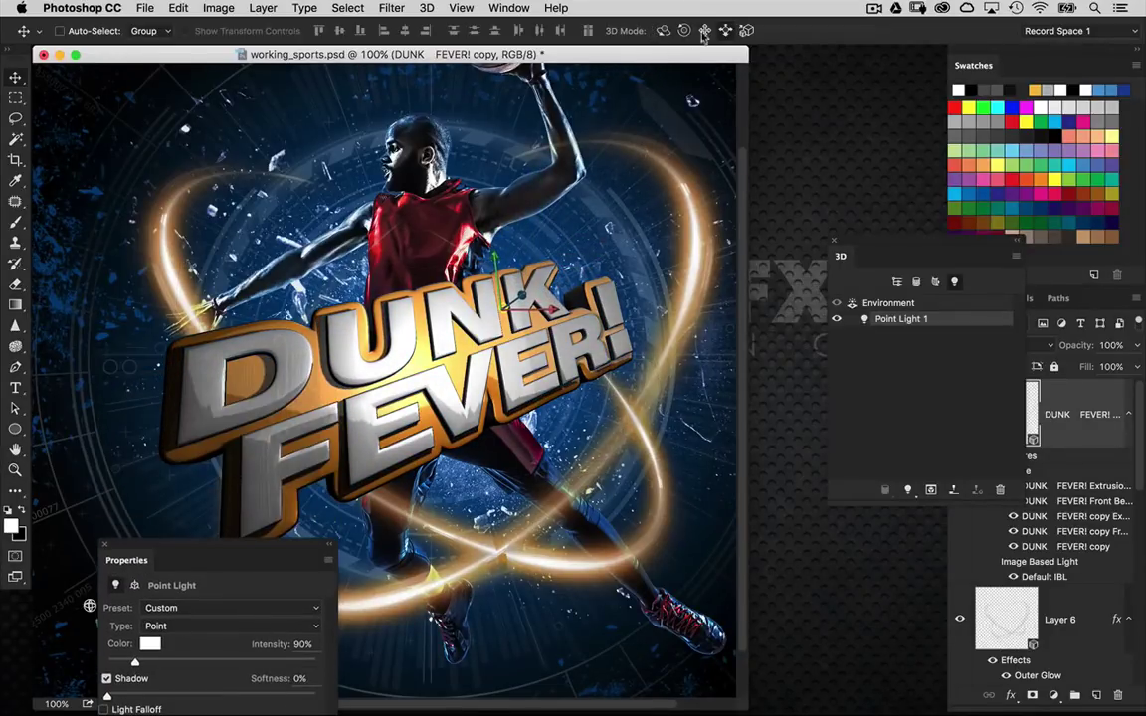
{"action": "left_click_drag", "start_coordinate": [513, 284], "coordinate": [708, 52]}
{"action": "left_click", "coordinate": [726, 31]}
{"action": "left_click_drag", "start_coordinate": [667, 189], "coordinate": [657, 202]}
Set the point light's intensity to 75%
{"action": "left_click_drag", "start_coordinate": [321, 566], "coordinate": [319, 412]}
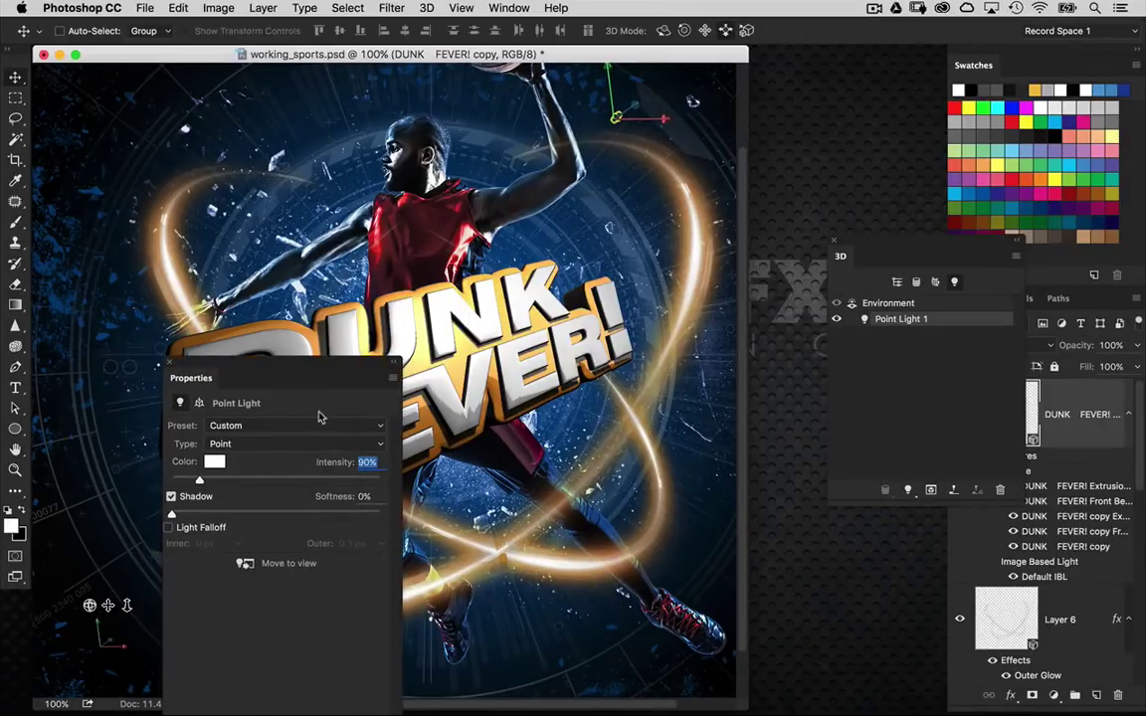
{"action": "type", "text": "75"}
{"action": "left_click_drag", "start_coordinate": [384, 367], "coordinate": [691, 249]}
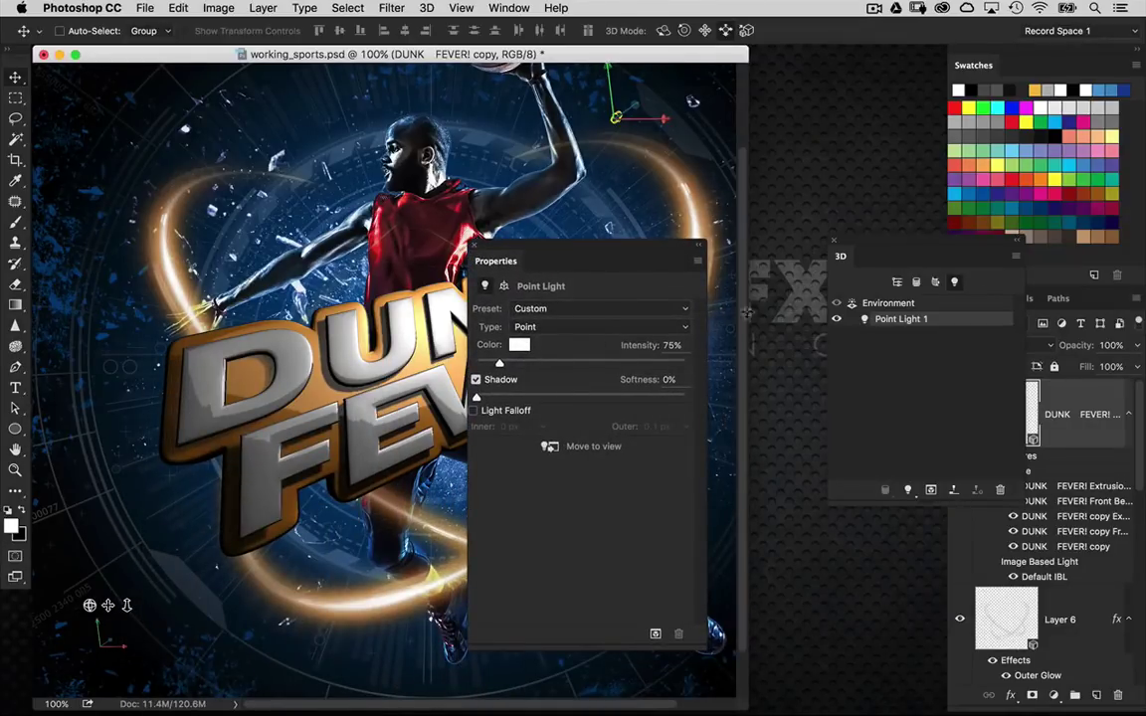
Add a second point light to the scene and shift the Properties panel aside to uncover the title
{"action": "left_click", "coordinate": [910, 491]}
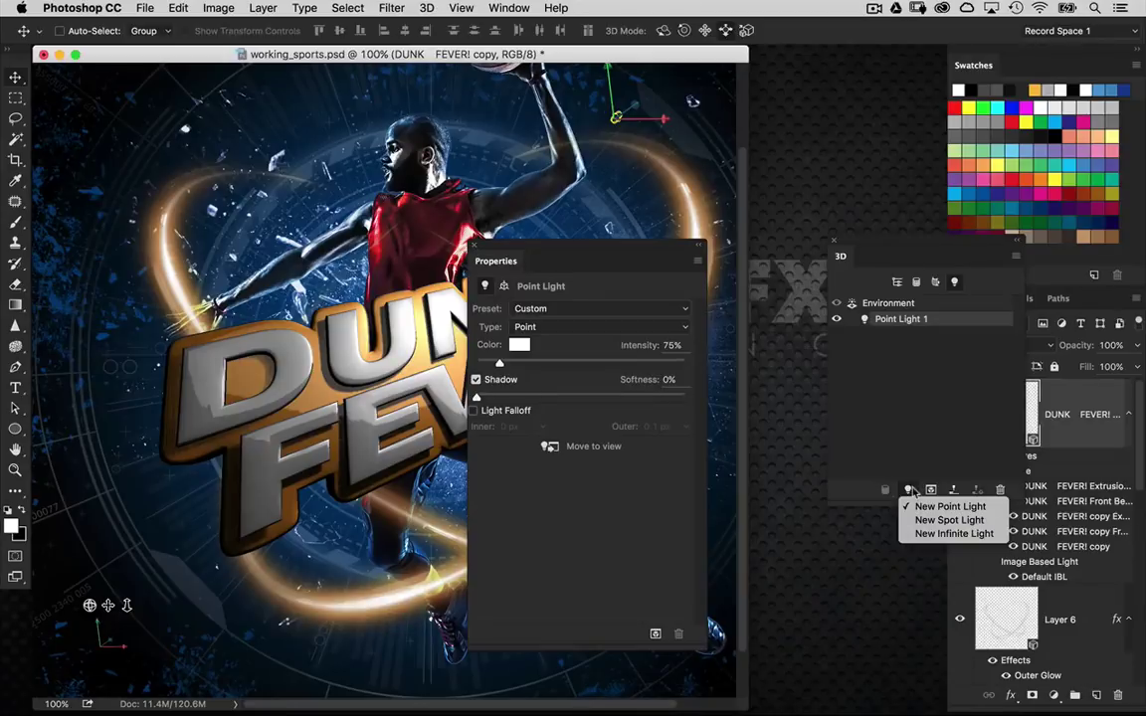
{"action": "left_click", "coordinate": [959, 509]}
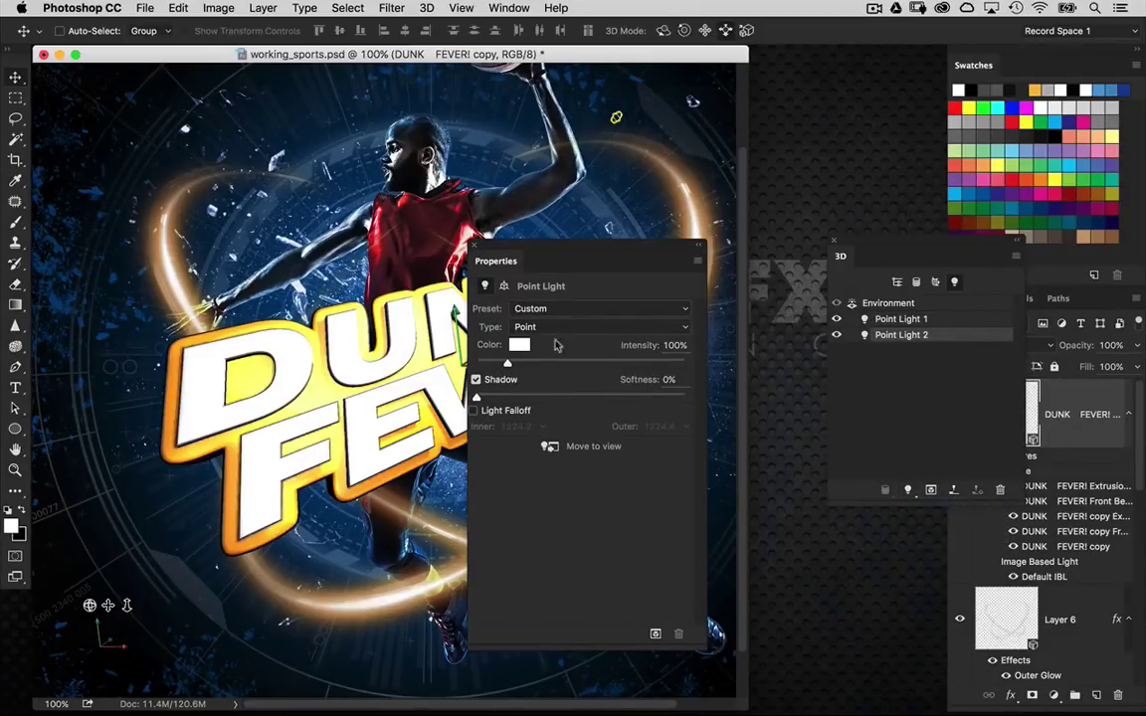
{"action": "left_click_drag", "start_coordinate": [553, 255], "coordinate": [717, 232]}
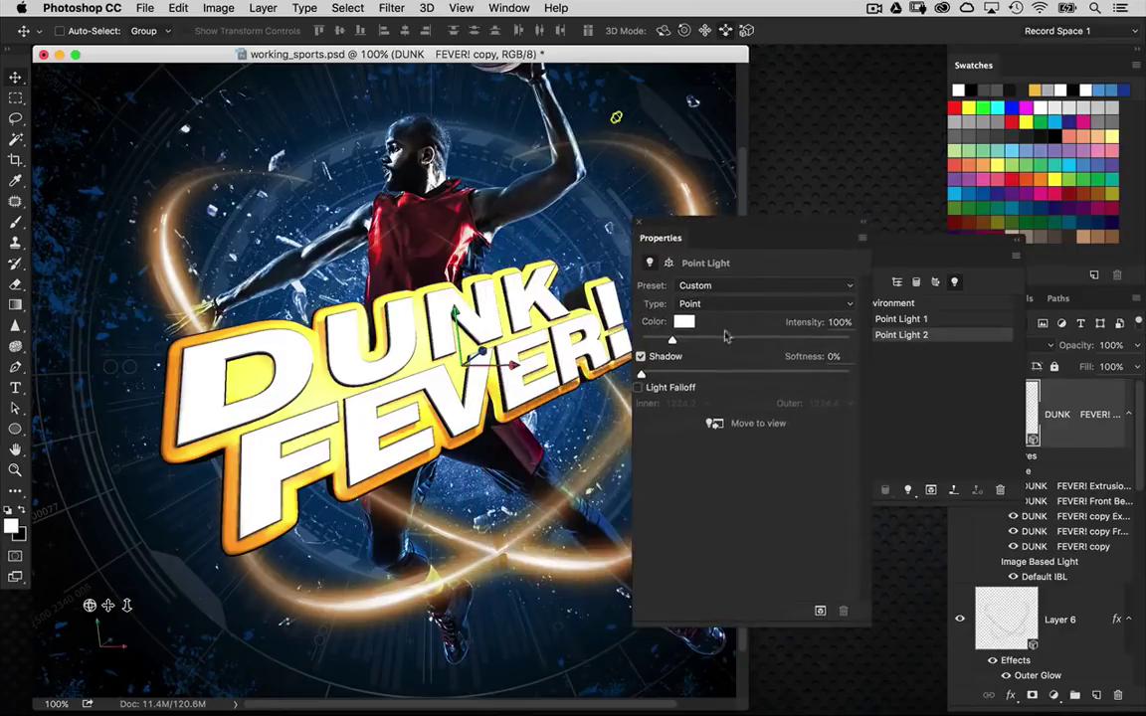
Color Point Light 2 blue with hue 222°, saturation 72% and brightness 95%
{"action": "left_click", "coordinate": [683, 323]}
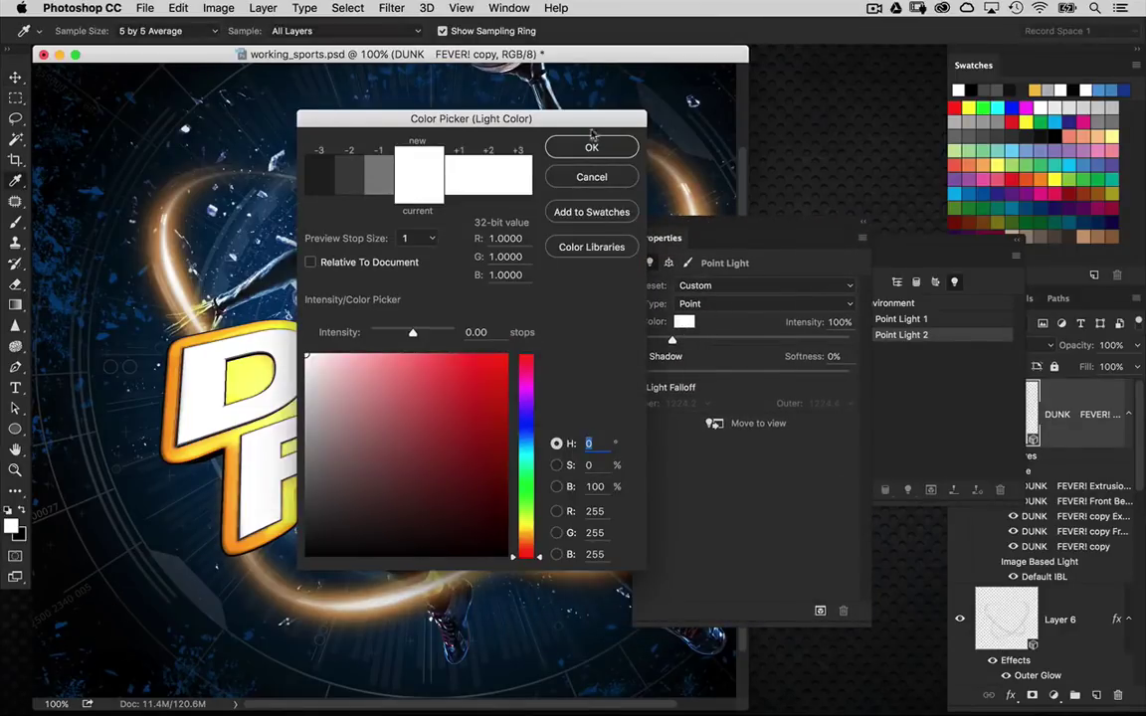
{"action": "left_click_drag", "start_coordinate": [537, 118], "coordinate": [462, 140]}
{"action": "left_click", "coordinate": [452, 445]}
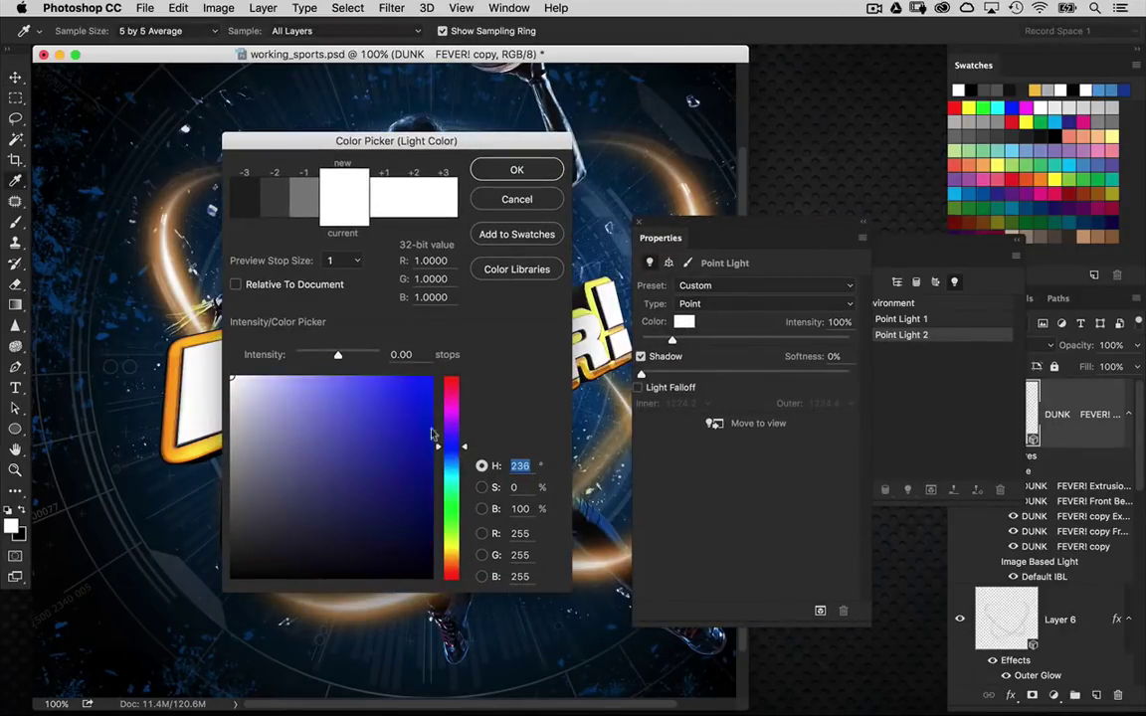
{"action": "left_click", "coordinate": [376, 386]}
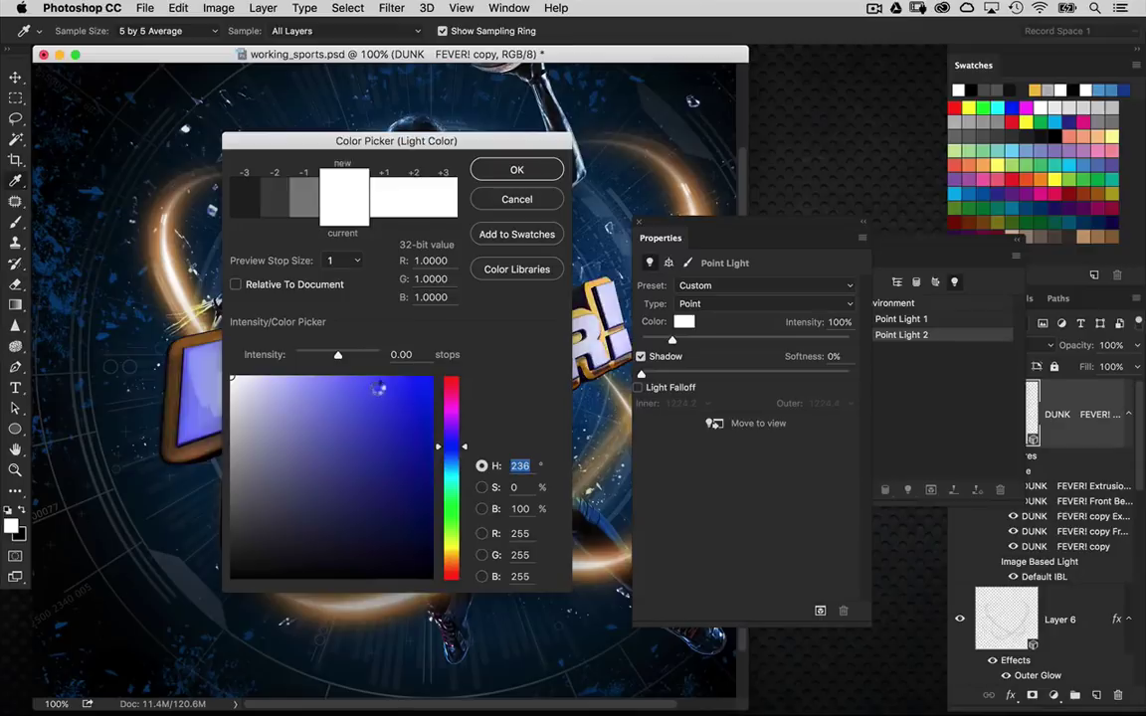
{"action": "left_click", "coordinate": [445, 457]}
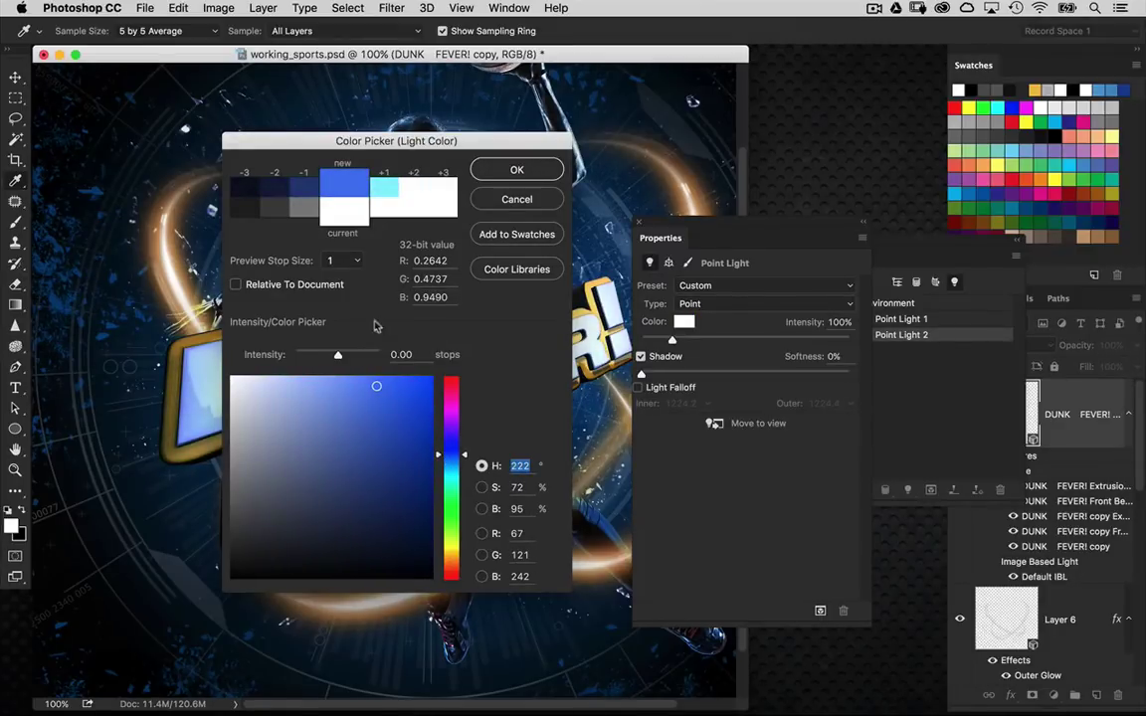
{"action": "left_click", "coordinate": [504, 173]}
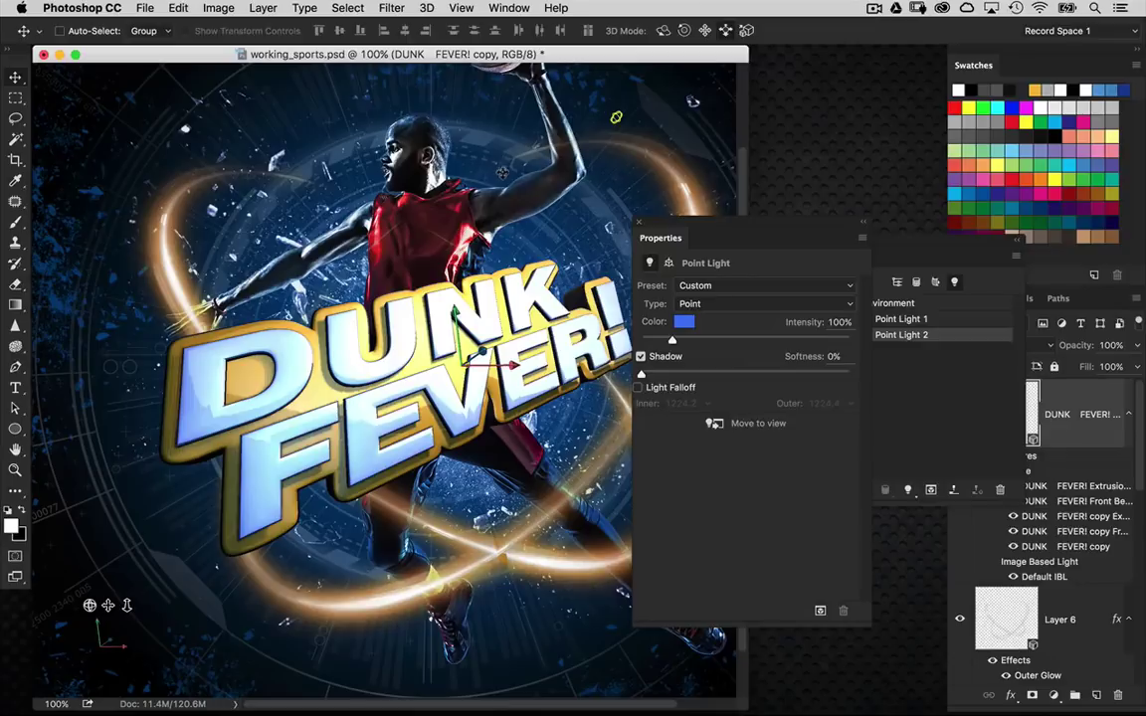
Reposition Point Light 2 to the lower left below the title and set its intensity to 303%
{"action": "left_click_drag", "start_coordinate": [676, 343], "coordinate": [699, 340]}
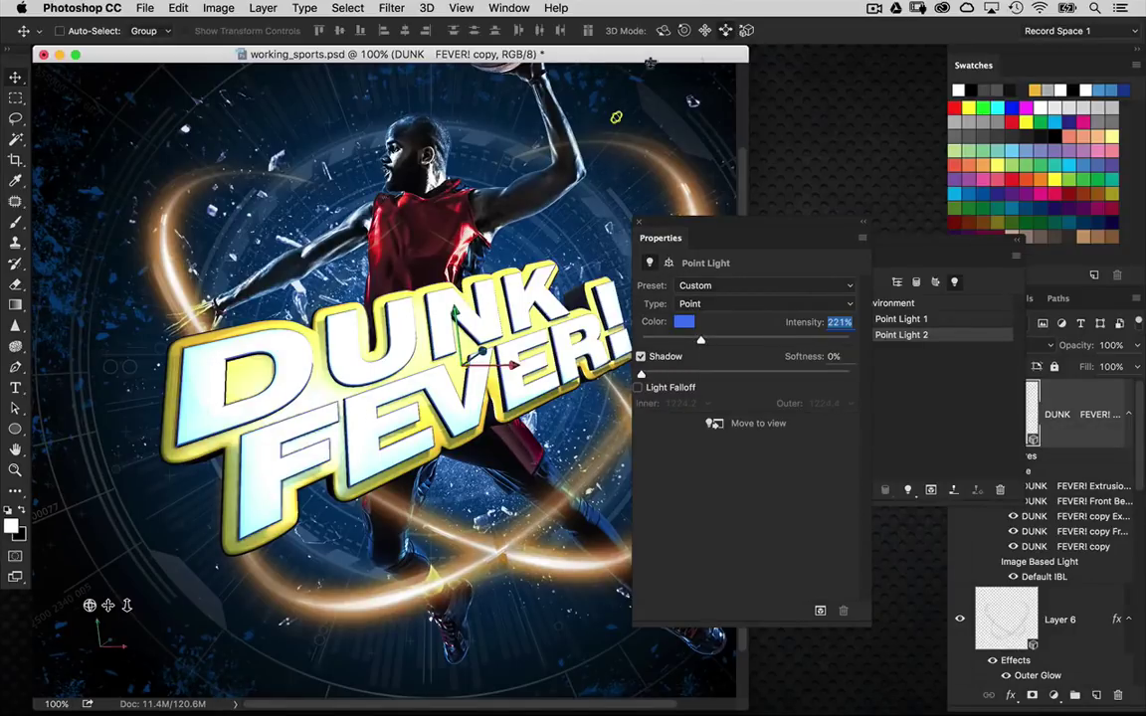
{"action": "left_click_drag", "start_coordinate": [604, 383], "coordinate": [602, 399]}
{"action": "left_click_drag", "start_coordinate": [482, 351], "coordinate": [337, 343]}
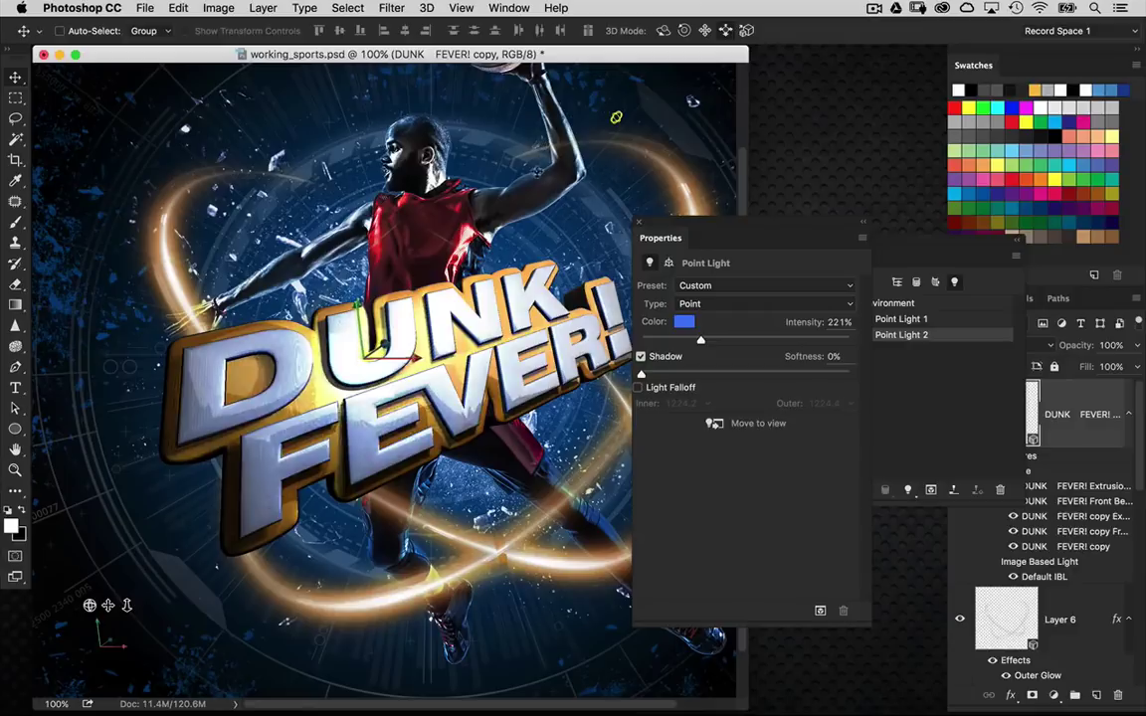
{"action": "mouse_move", "coordinate": [428, 402]}
{"action": "left_mouse_down"}
{"action": "mouse_move", "coordinate": [469, 361]}
{"action": "mouse_move", "coordinate": [395, 331]}
{"action": "left_mouse_up"}
{"action": "left_click", "coordinate": [706, 31]}
{"action": "mouse_move", "coordinate": [625, 112]}
{"action": "left_mouse_down"}
{"action": "mouse_move", "coordinate": [578, 184]}
{"action": "mouse_move", "coordinate": [547, 306]}
{"action": "mouse_move", "coordinate": [477, 301]}
{"action": "mouse_move", "coordinate": [438, 339]}
{"action": "mouse_move", "coordinate": [753, 79]}
{"action": "left_mouse_up"}
{"action": "left_click", "coordinate": [727, 33]}
{"action": "left_click_drag", "start_coordinate": [645, 166], "coordinate": [597, 336]}
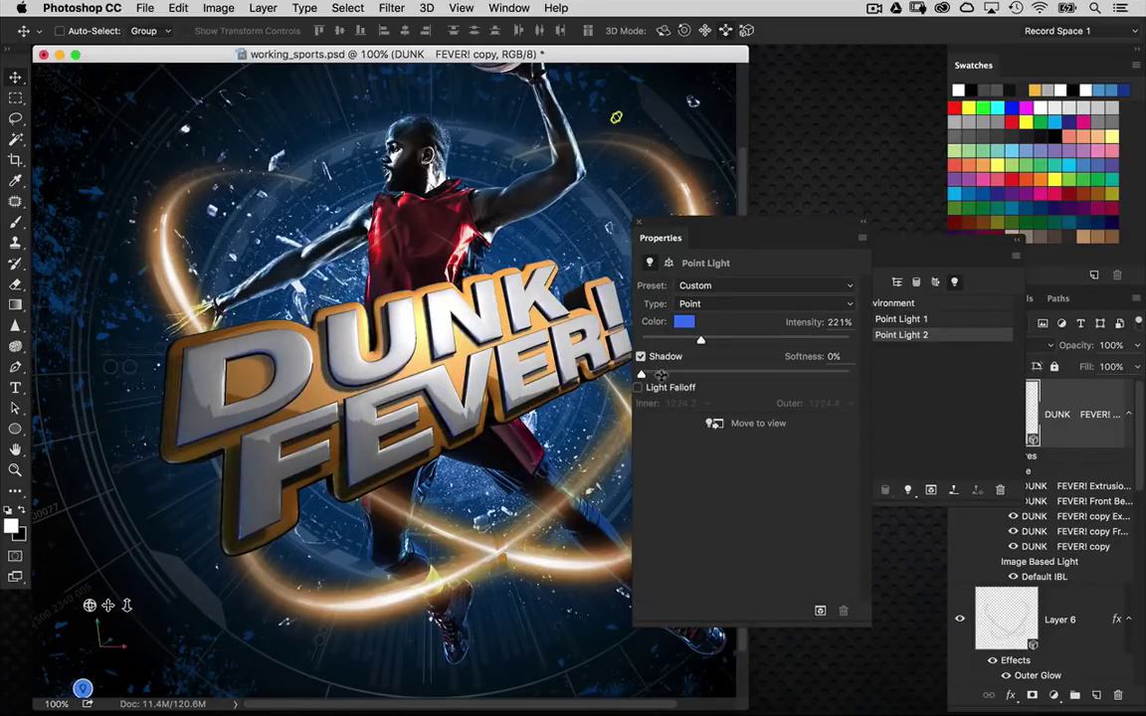
{"action": "left_click_drag", "start_coordinate": [708, 344], "coordinate": [717, 342]}
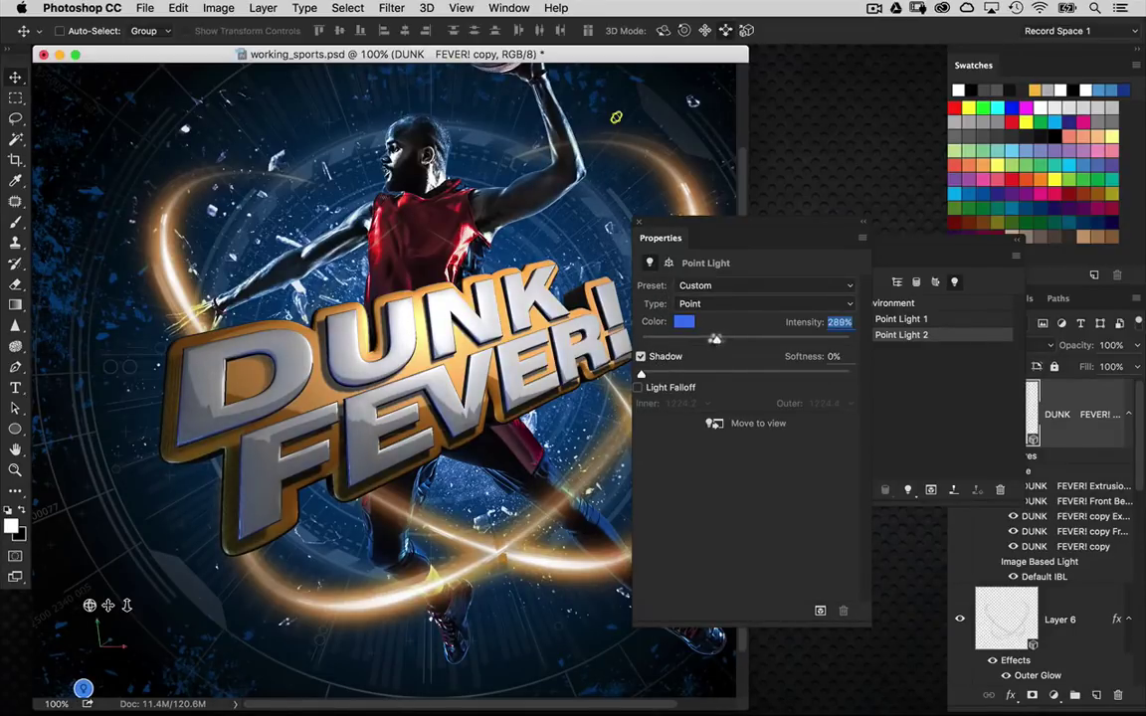
{"action": "left_click_drag", "start_coordinate": [657, 145], "coordinate": [670, 176]}
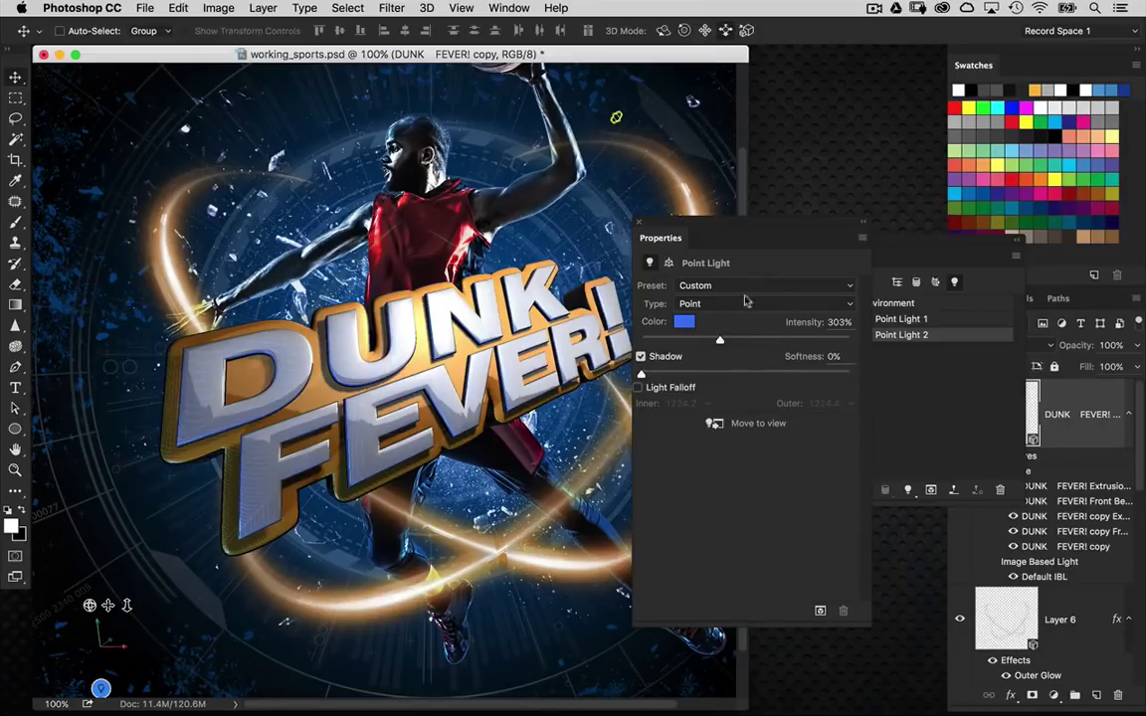
Raise the intensity of Point Light 2's color to +0.93 stops
{"action": "left_click", "coordinate": [685, 322]}
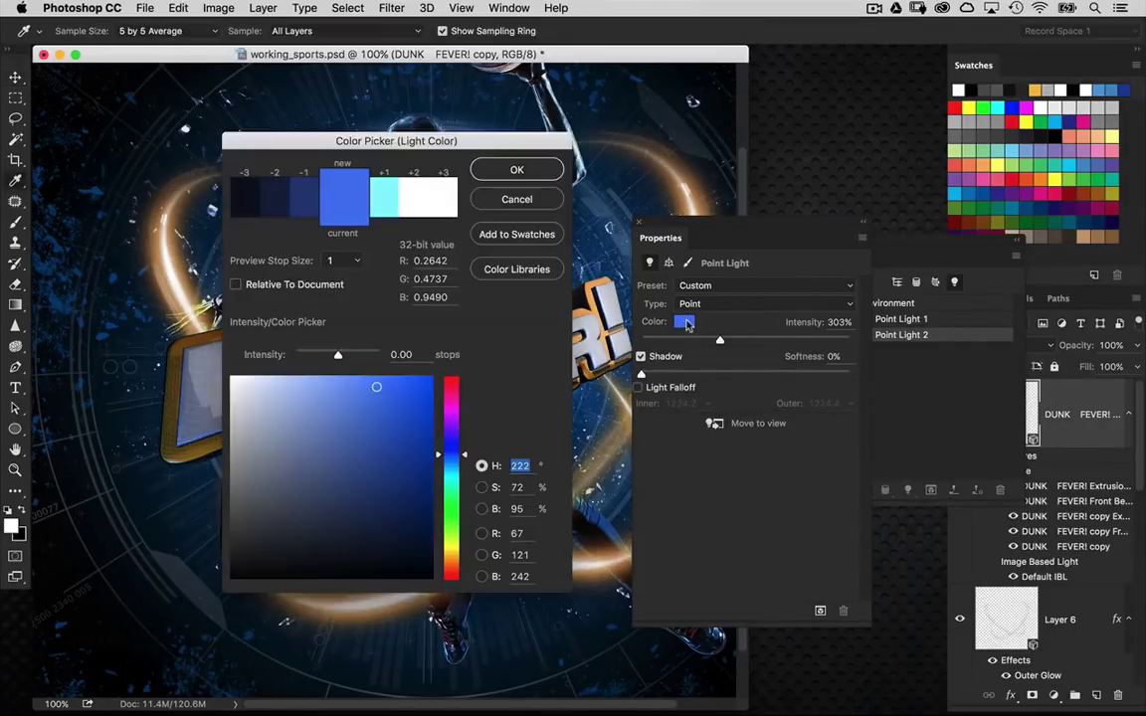
{"action": "left_click_drag", "start_coordinate": [339, 355], "coordinate": [344, 355]}
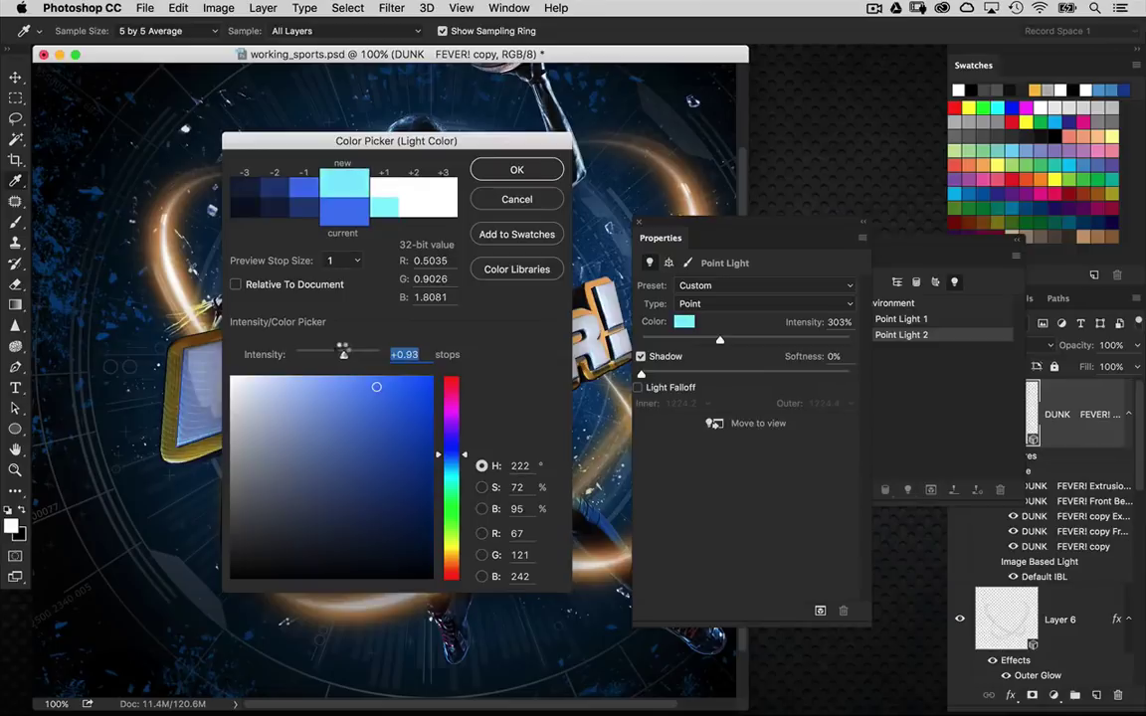
{"action": "left_click", "coordinate": [517, 170]}
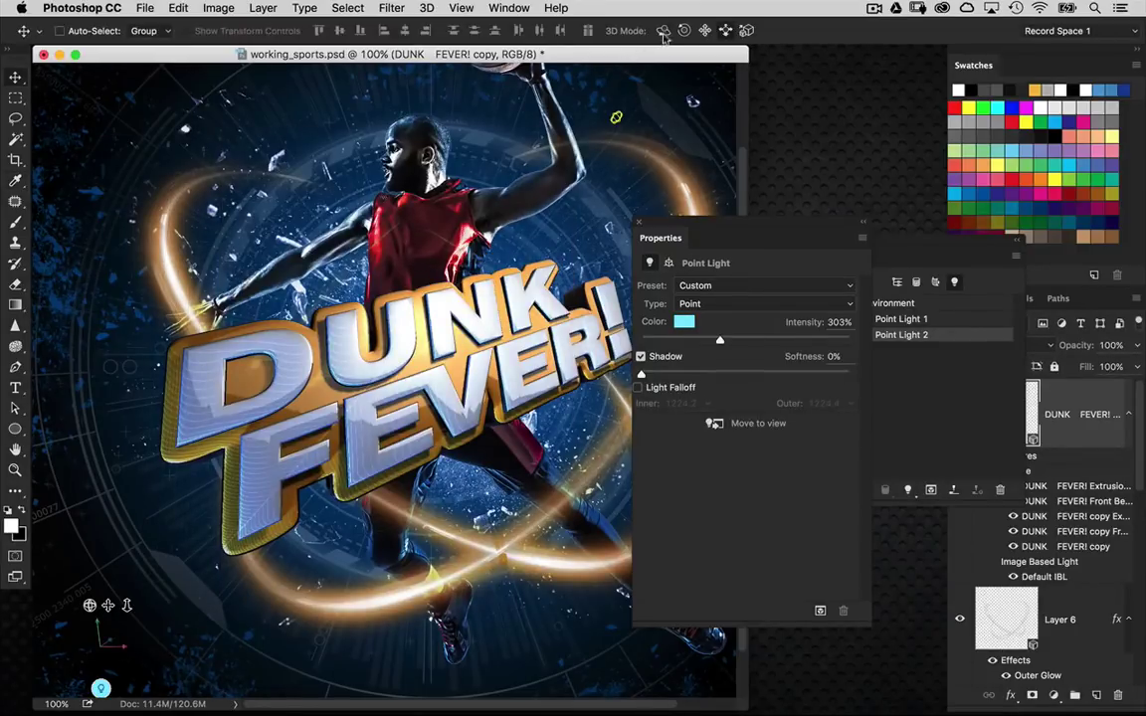
Move the Properties panel down clear of the title and slightly adjust the angle of the current camera view
{"action": "left_click_drag", "start_coordinate": [689, 231], "coordinate": [673, 428]}
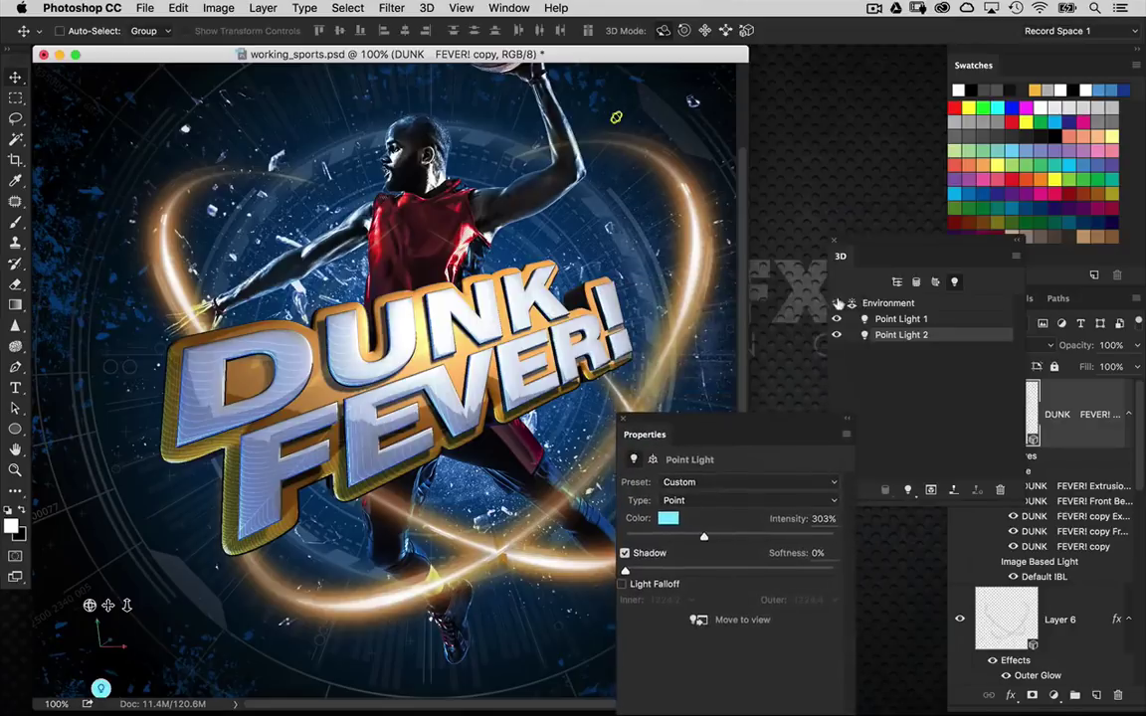
{"action": "left_click", "coordinate": [897, 283]}
{"action": "left_click_drag", "start_coordinate": [644, 230], "coordinate": [699, 226]}
{"action": "mouse_move", "coordinate": [152, 687]}
{"action": "left_mouse_down"}
{"action": "mouse_move", "coordinate": [587, 687]}
{"action": "mouse_move", "coordinate": [108, 686]}
{"action": "mouse_move", "coordinate": [40, 615]}
{"action": "mouse_move", "coordinate": [43, 644]}
{"action": "mouse_move", "coordinate": [60, 618]}
{"action": "mouse_move", "coordinate": [107, 685]}
{"action": "mouse_move", "coordinate": [72, 685]}
{"action": "mouse_move", "coordinate": [128, 686]}
{"action": "left_mouse_up"}
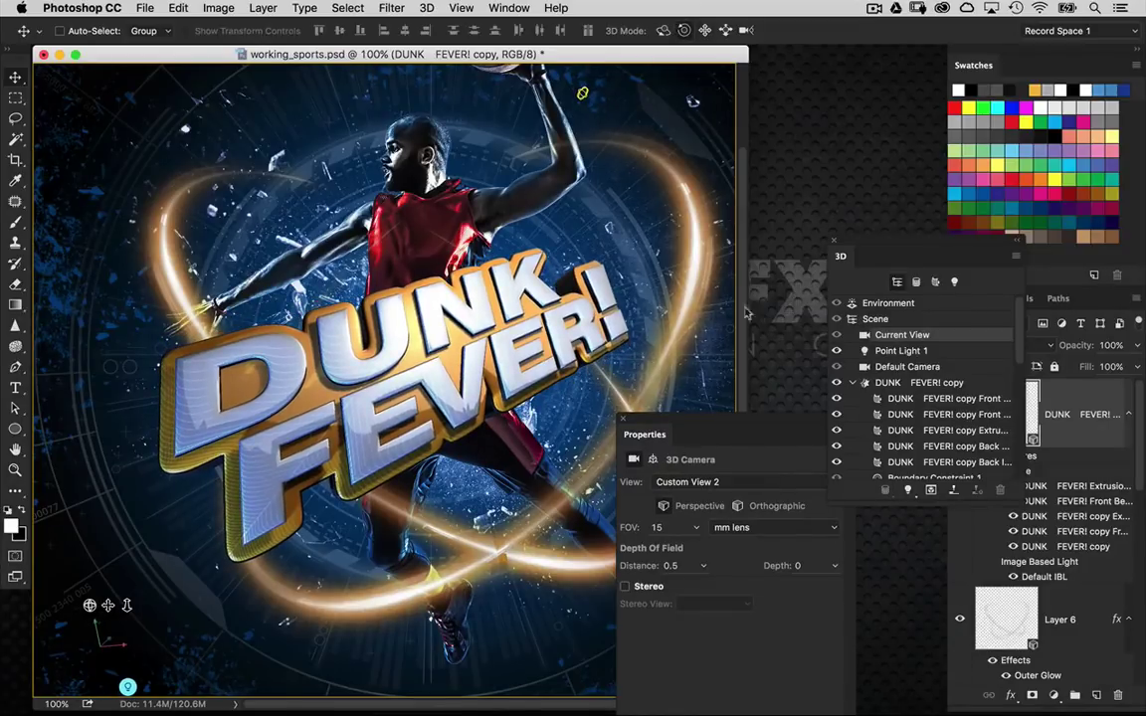
Select the front inflation material of the DUNK FEVER! mesh and run a brief test render of the 3D title
{"action": "left_click", "coordinate": [896, 383]}
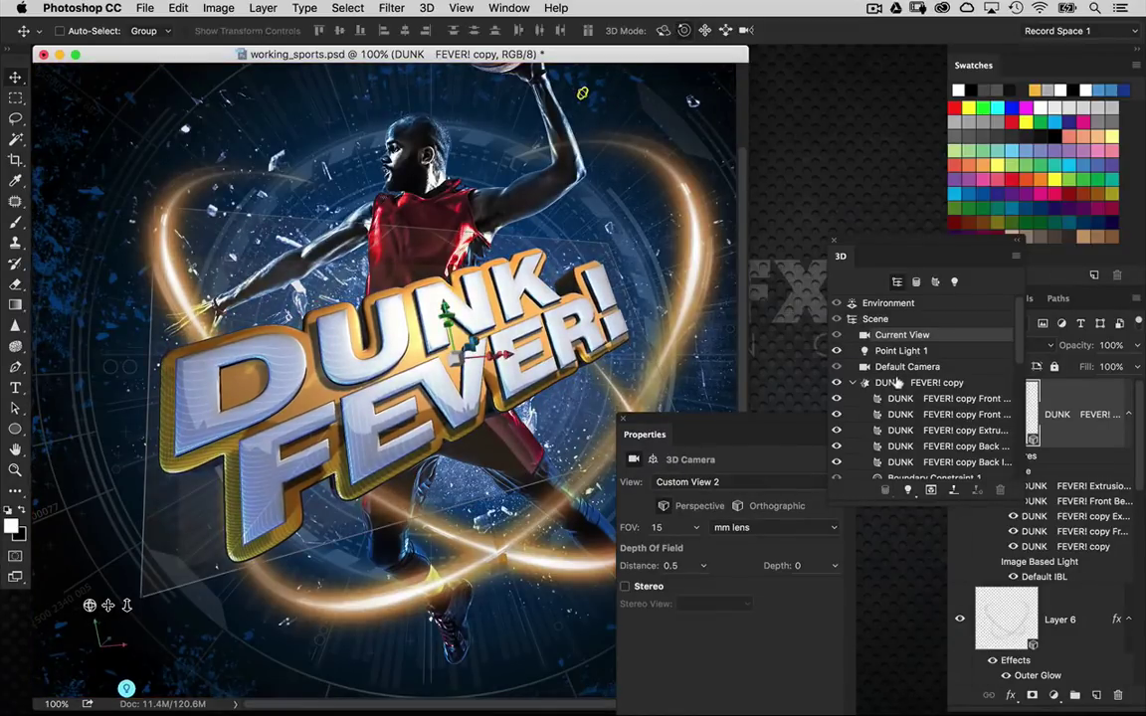
{"action": "left_click", "coordinate": [853, 383]}
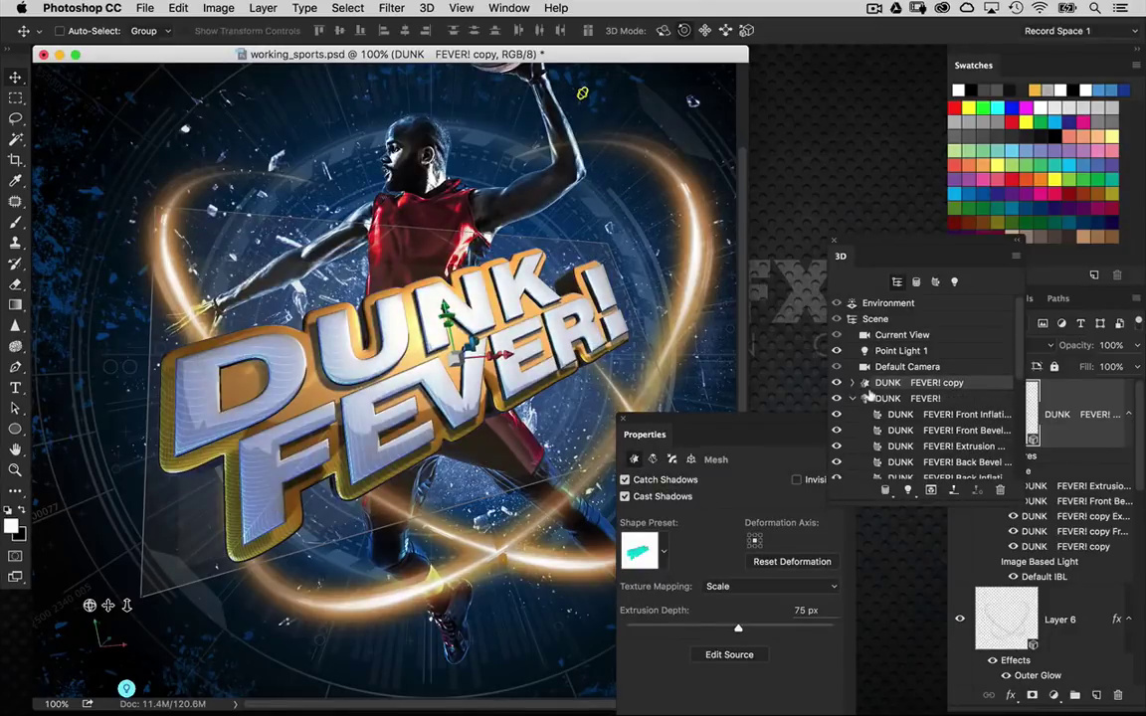
{"action": "left_click", "coordinate": [853, 398]}
{"action": "left_click", "coordinate": [854, 398]}
{"action": "left_click", "coordinate": [904, 399]}
{"action": "left_click", "coordinate": [930, 415]}
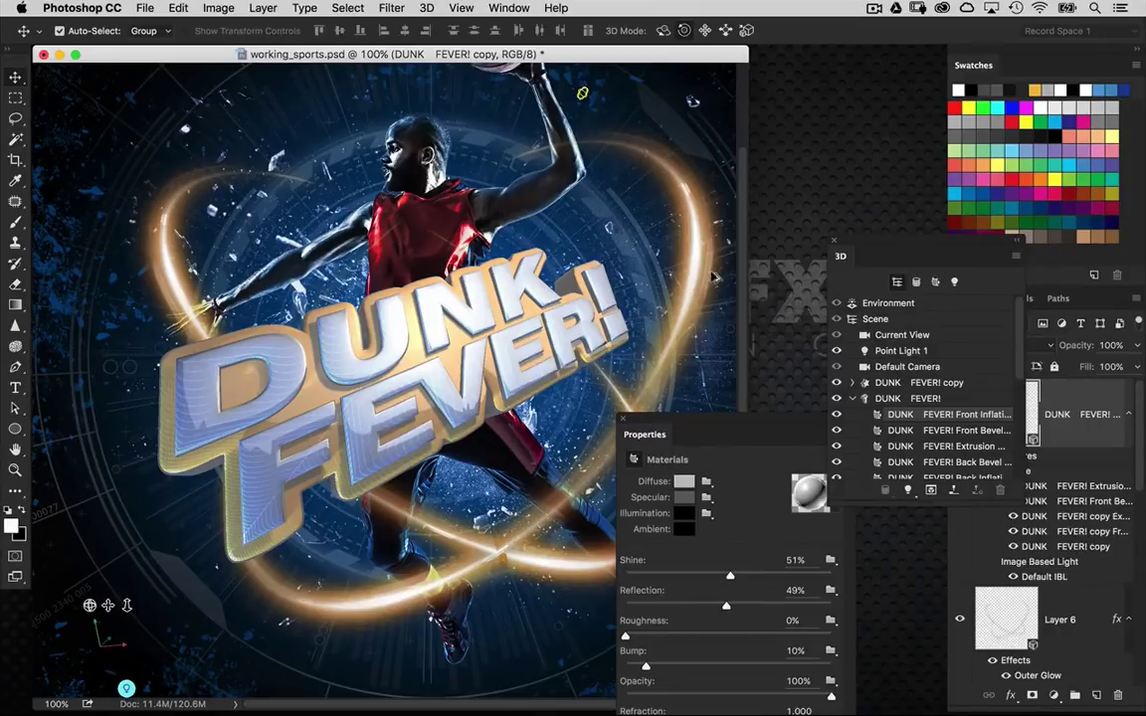
{"action": "key", "text": "super+alt+shift+r"}
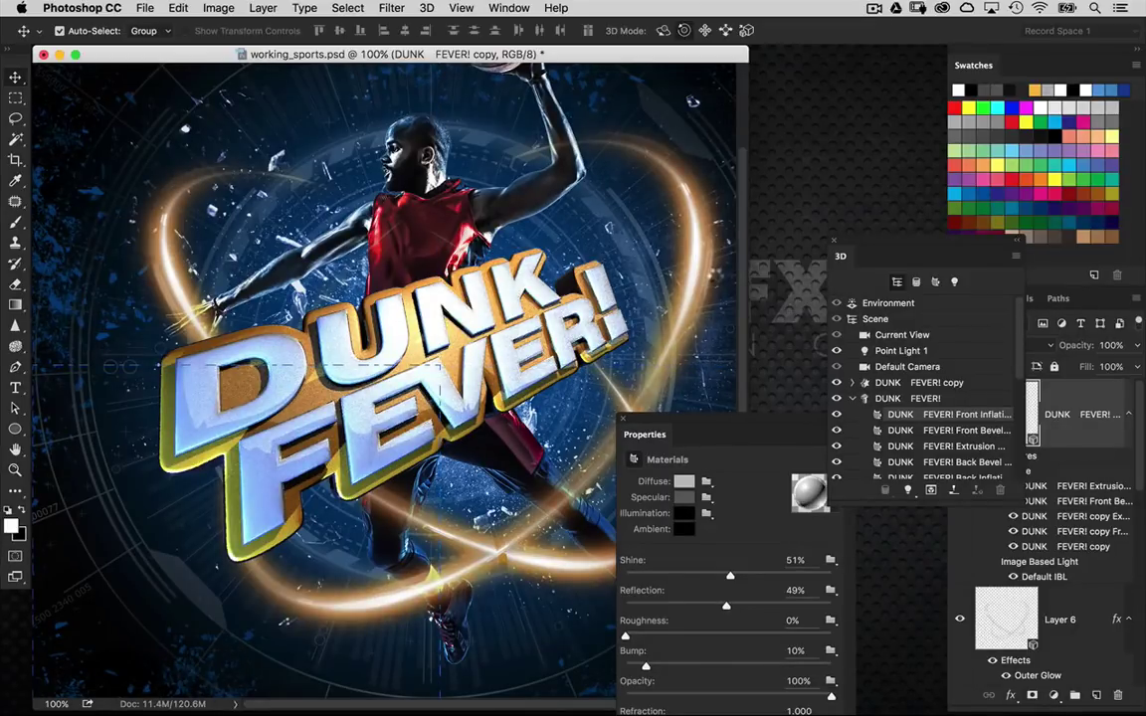
{"action": "key", "text": "Escape"}
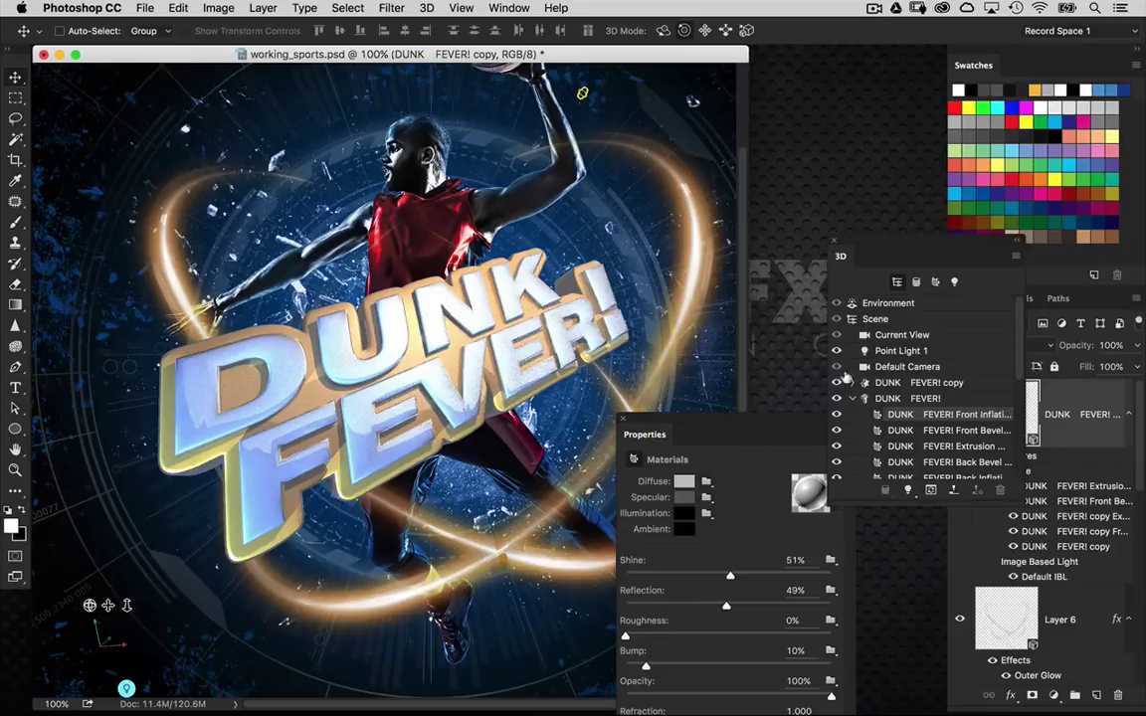
Change Point Light 2's color to hue 222°, saturation 88%, brightness 74% at +1.18 stops, and nudge the light slightly
{"action": "left_click", "coordinate": [954, 283]}
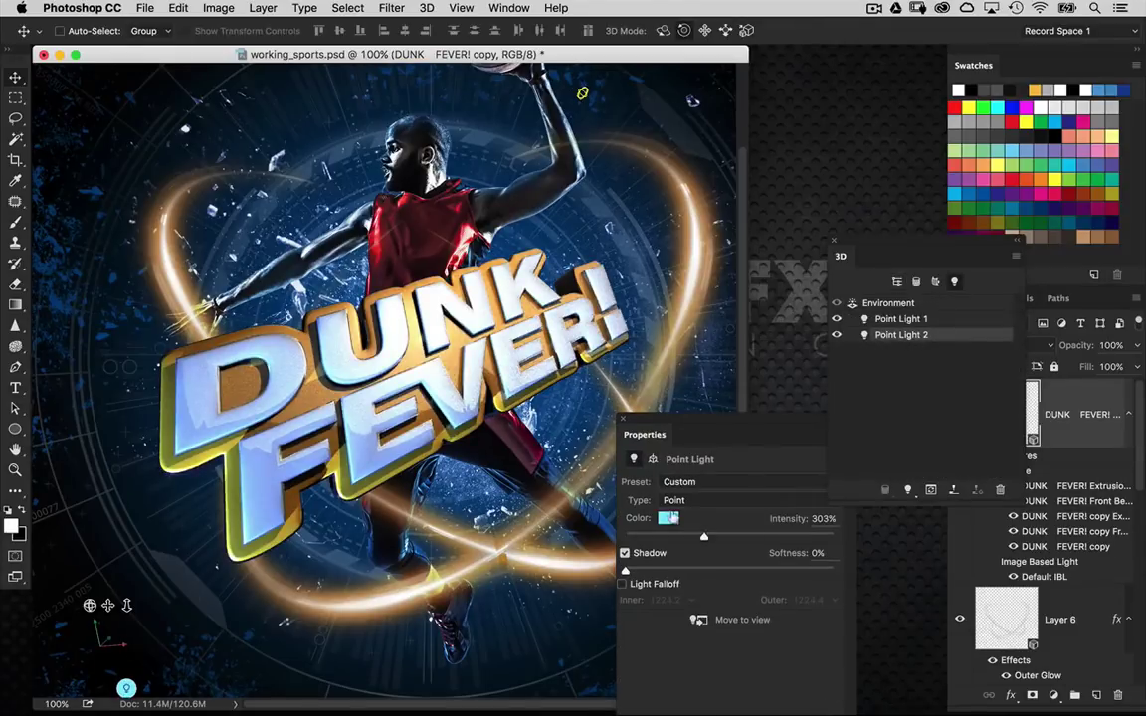
{"action": "left_click", "coordinate": [675, 519]}
{"action": "left_click", "coordinate": [406, 428]}
{"action": "left_click_drag", "start_coordinate": [406, 428], "coordinate": [408, 429]}
{"action": "left_click_drag", "start_coordinate": [347, 356], "coordinate": [345, 355]}
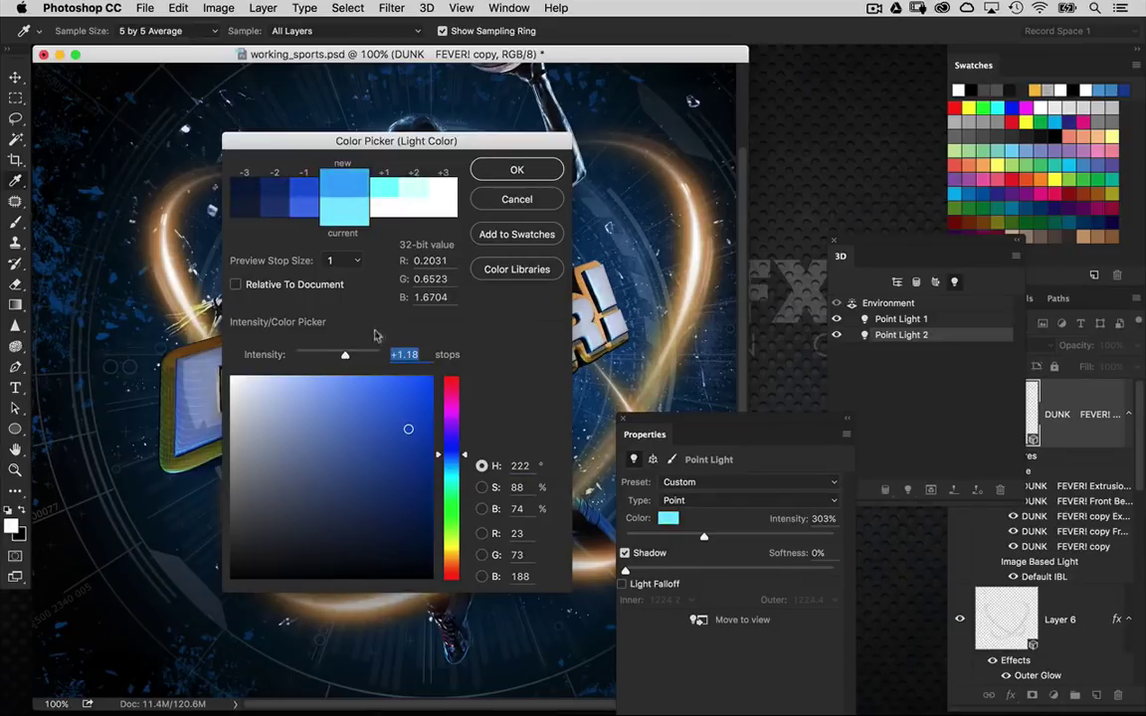
{"action": "left_click", "coordinate": [517, 169]}
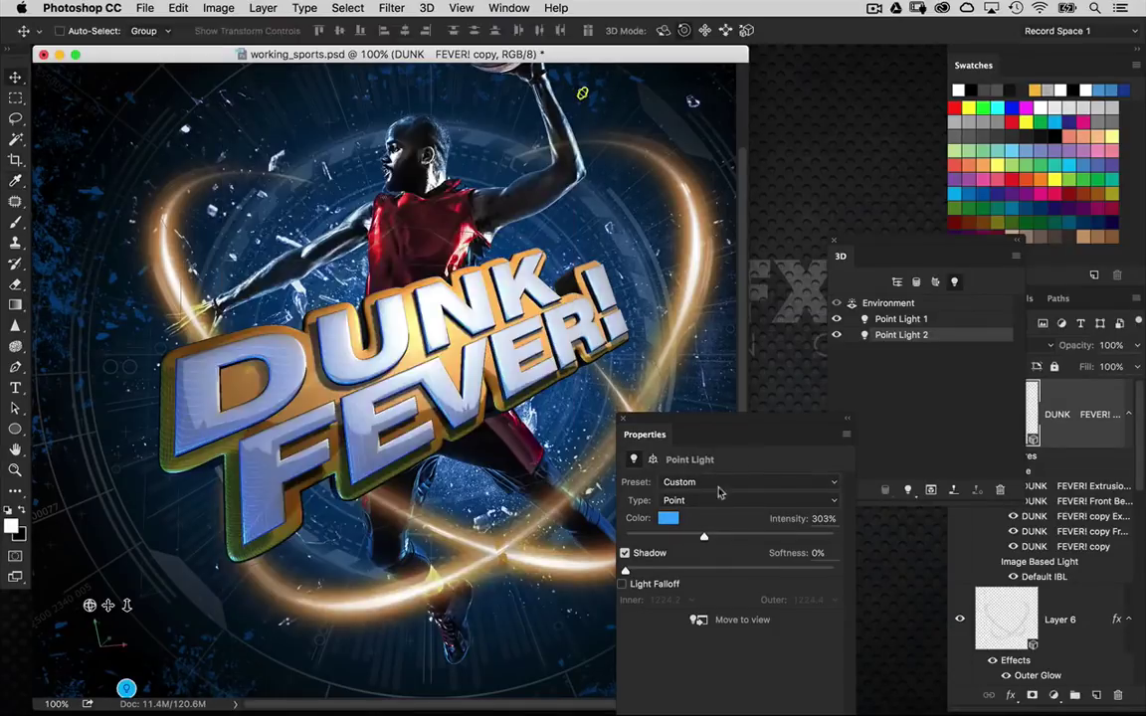
{"action": "left_click_drag", "start_coordinate": [676, 353], "coordinate": [673, 334]}
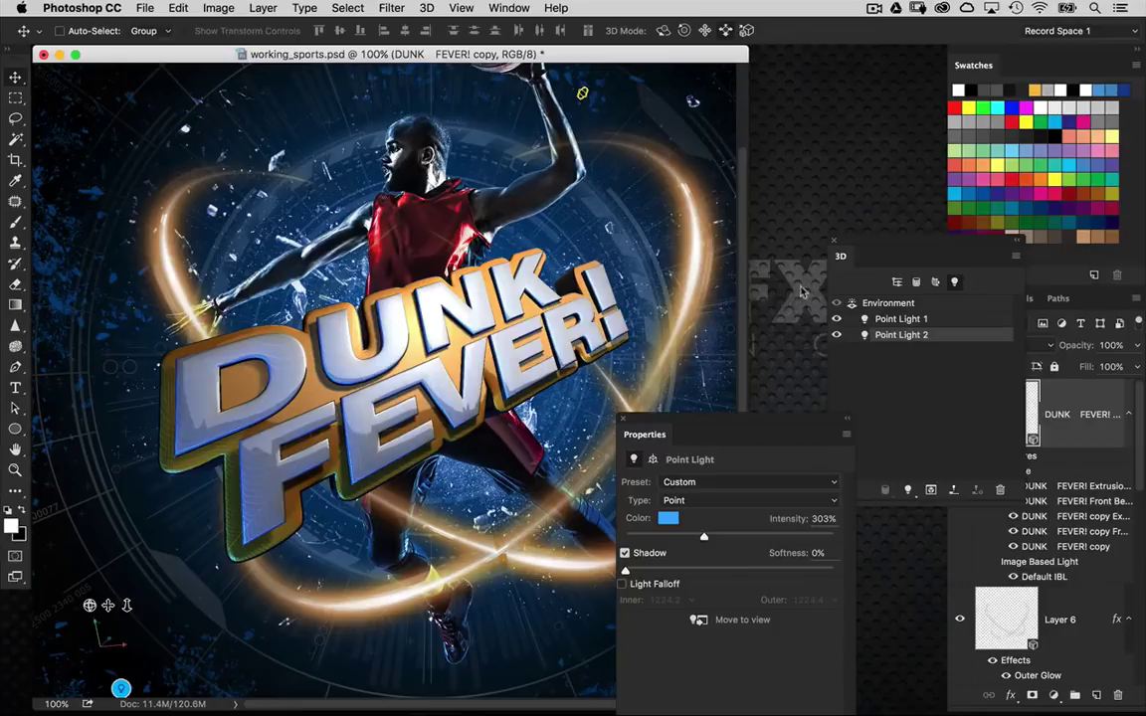
Examine the blue light along the edges of the title's letters up close
{"action": "left_click", "coordinate": [895, 283]}
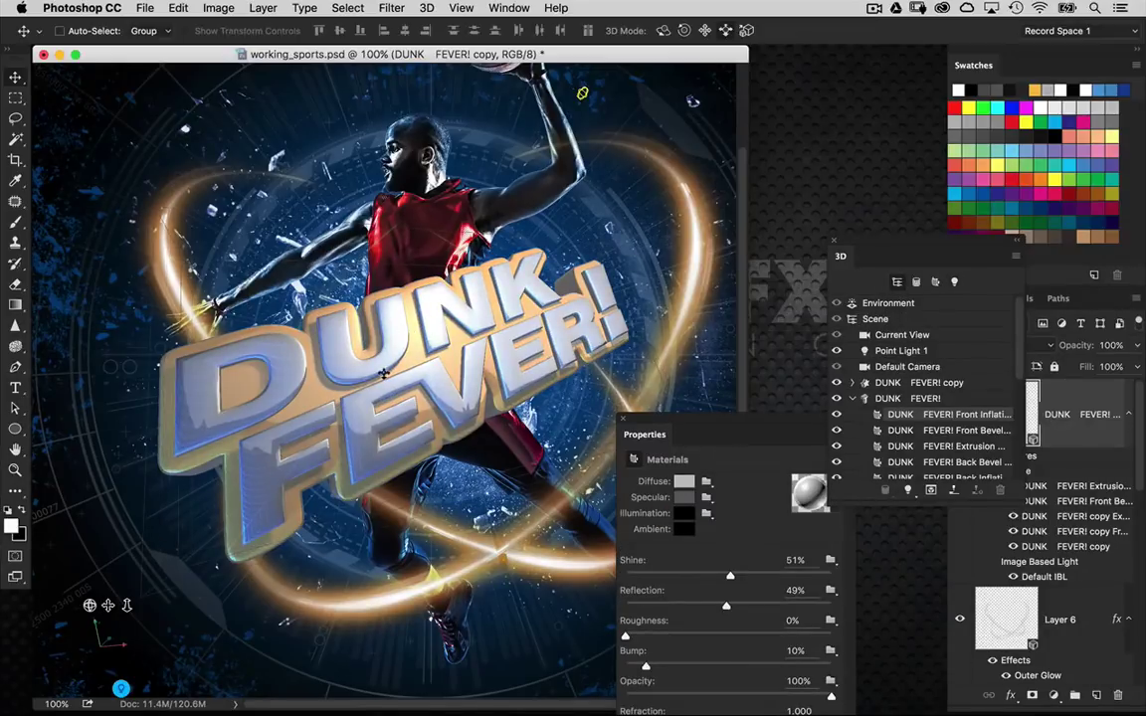
{"action": "key", "text": "super+plus"}
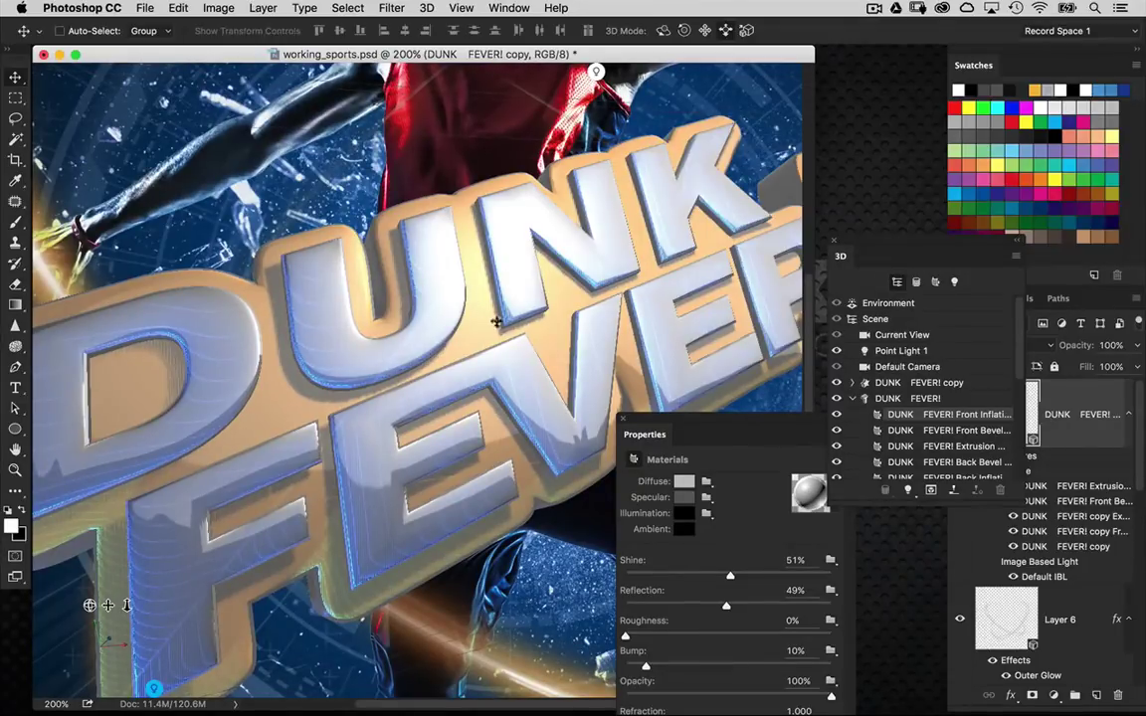
{"action": "left_click", "coordinate": [436, 151]}
{"action": "key", "text": "super"}
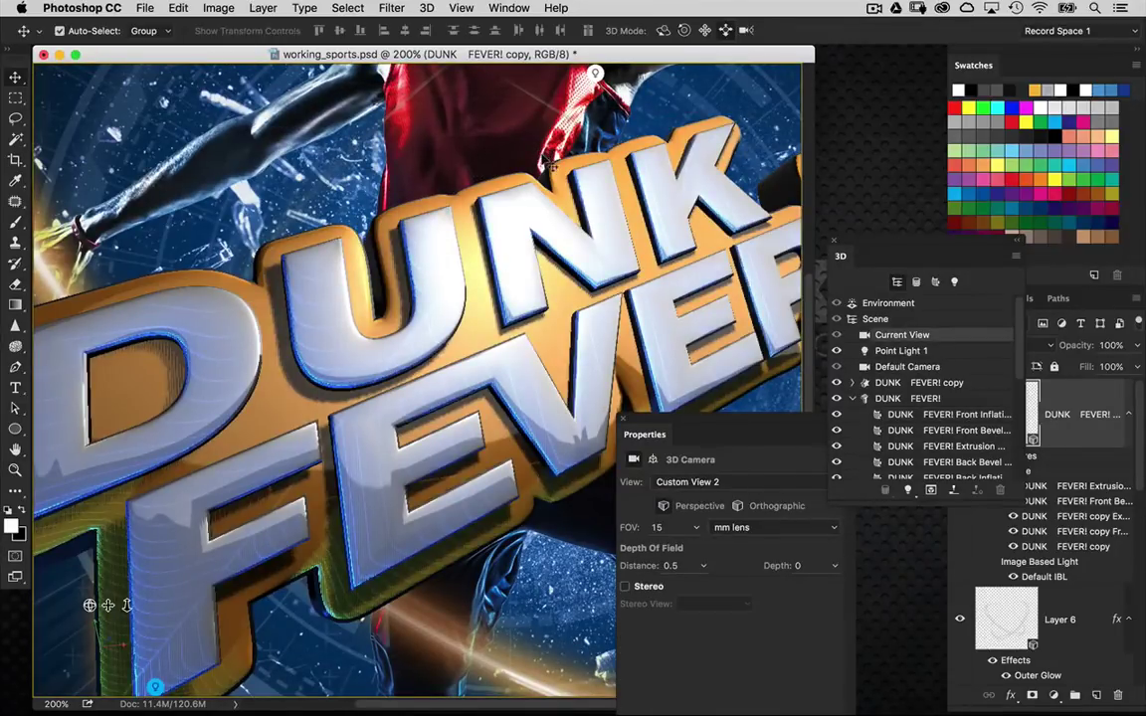
{"action": "key", "text": "super+minus"}
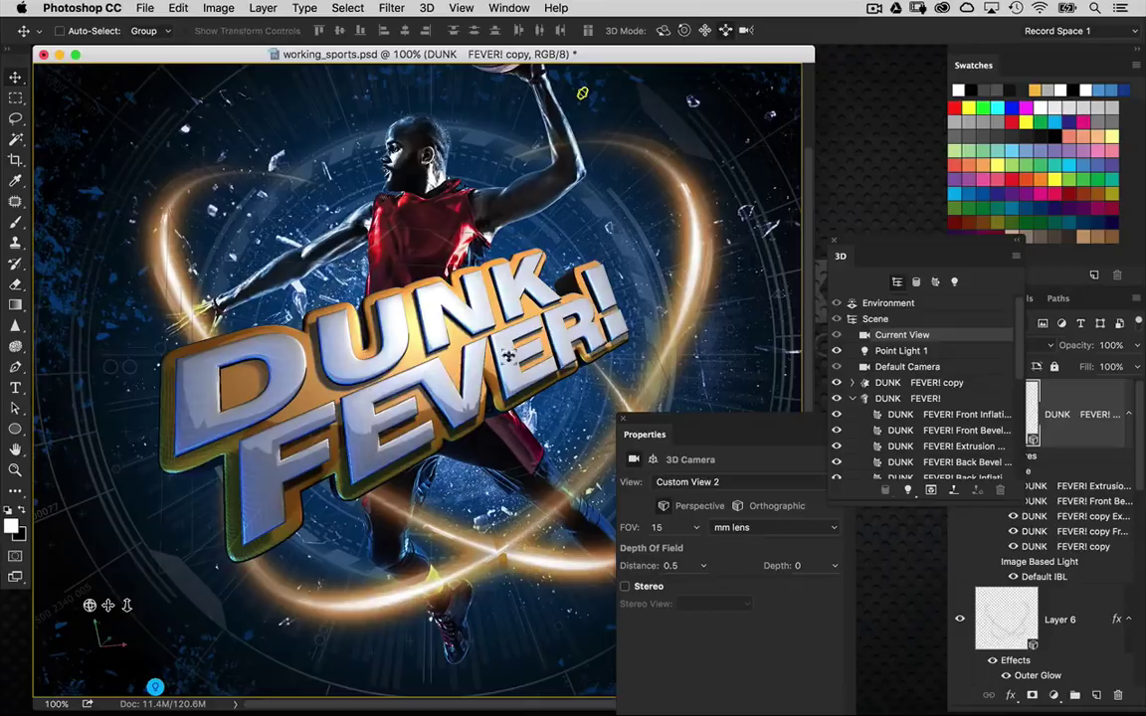
Show the Adobe Stock library over the artwork and open its basketball texture image
{"action": "left_click", "coordinate": [505, 8]}
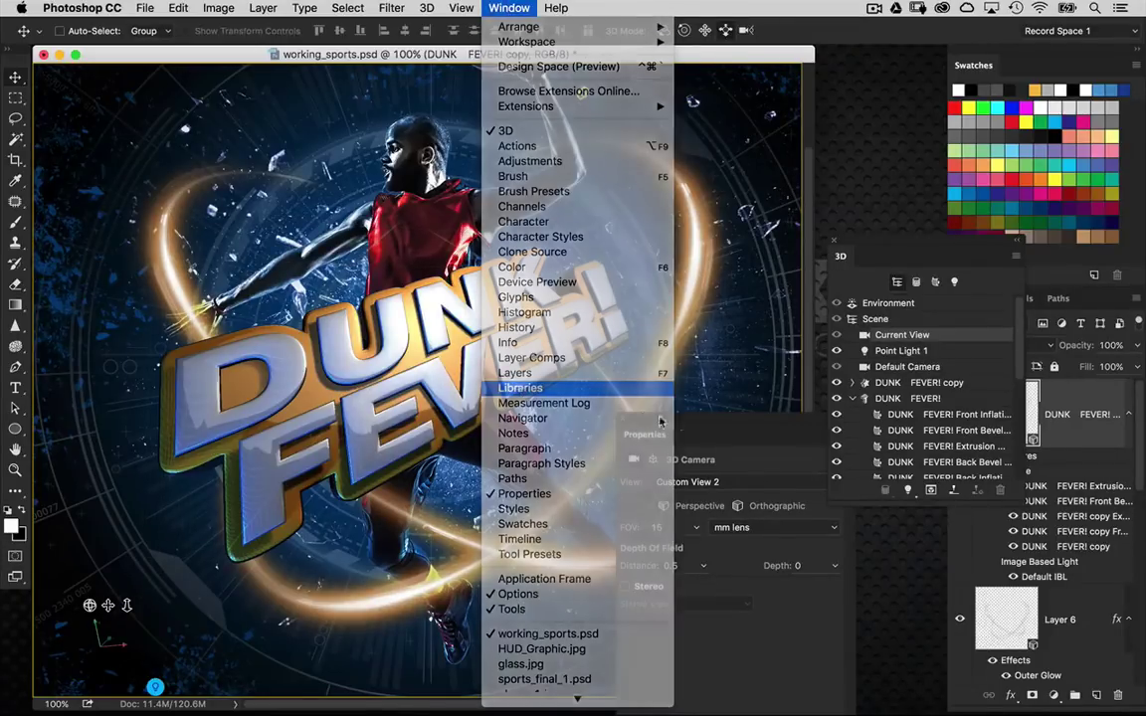
{"action": "left_click", "coordinate": [516, 390]}
{"action": "left_click_drag", "start_coordinate": [696, 115], "coordinate": [635, 128]}
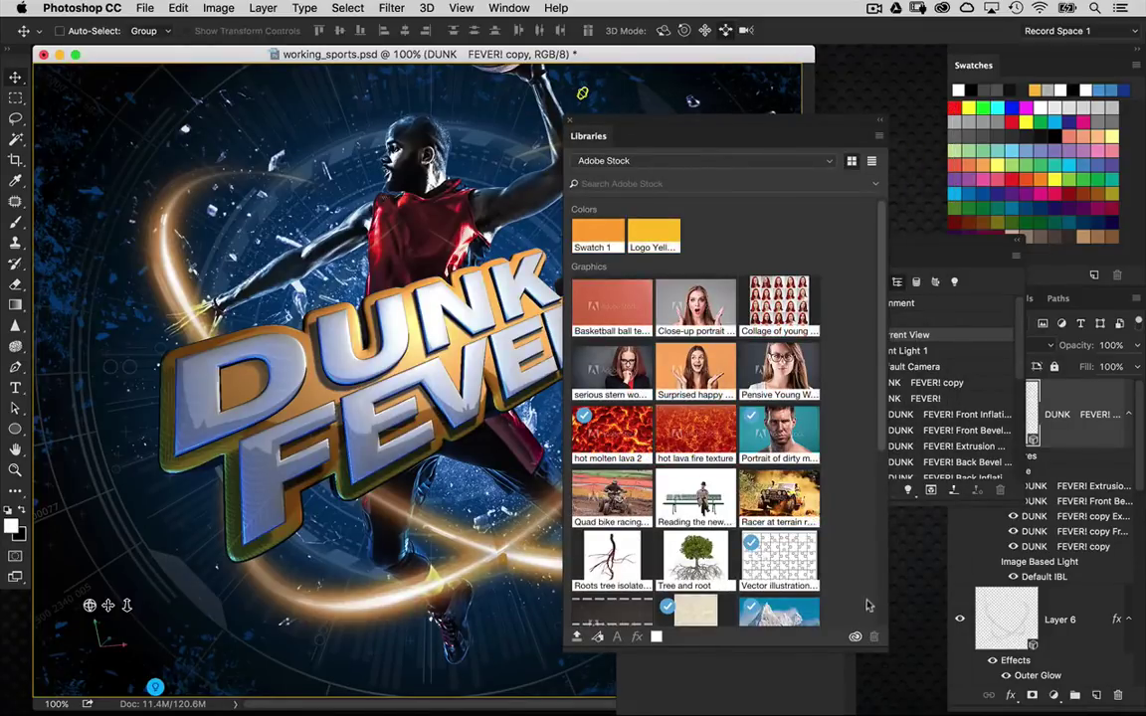
{"action": "left_click_drag", "start_coordinate": [805, 124], "coordinate": [789, 124]}
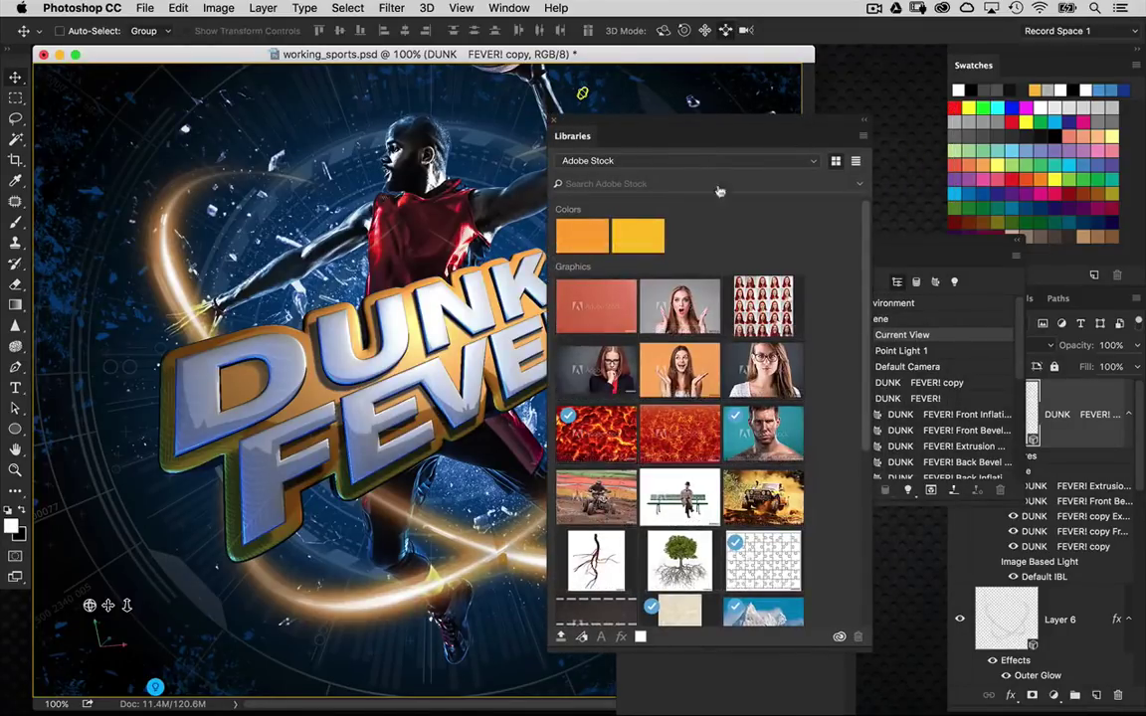
{"action": "double_click", "coordinate": [615, 299]}
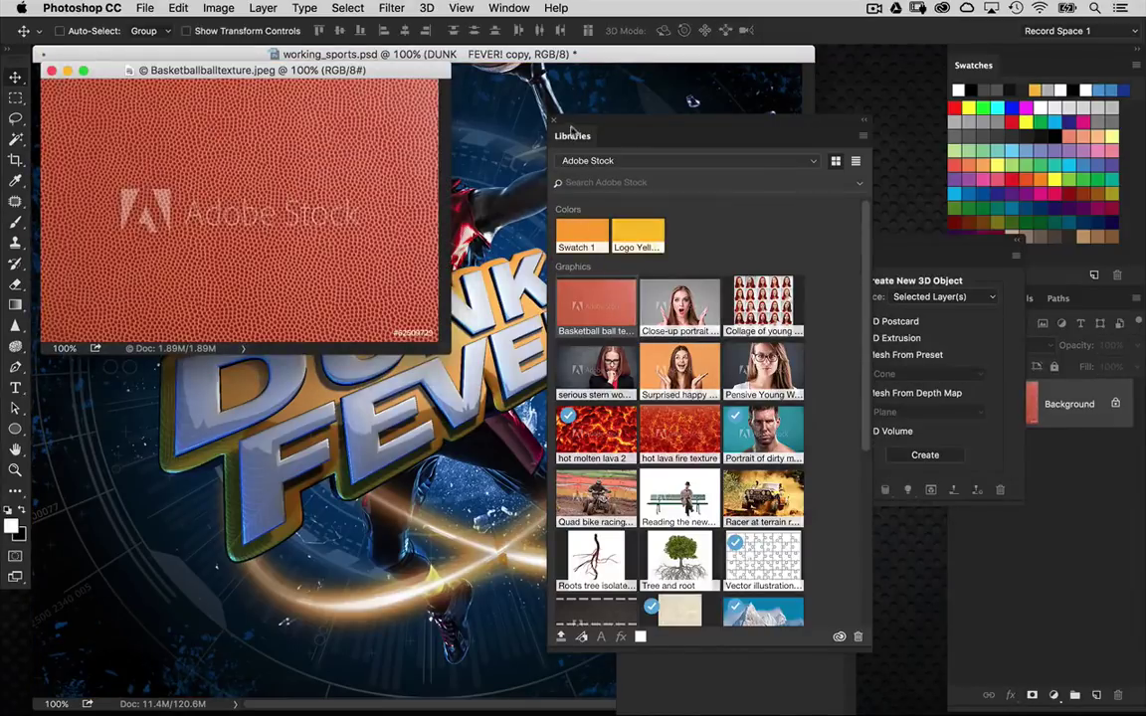
Zoom the basketball texture to 200%, enlarge its window and move the 3D and Properties panels clear of the image
{"action": "key", "text": "super+plus"}
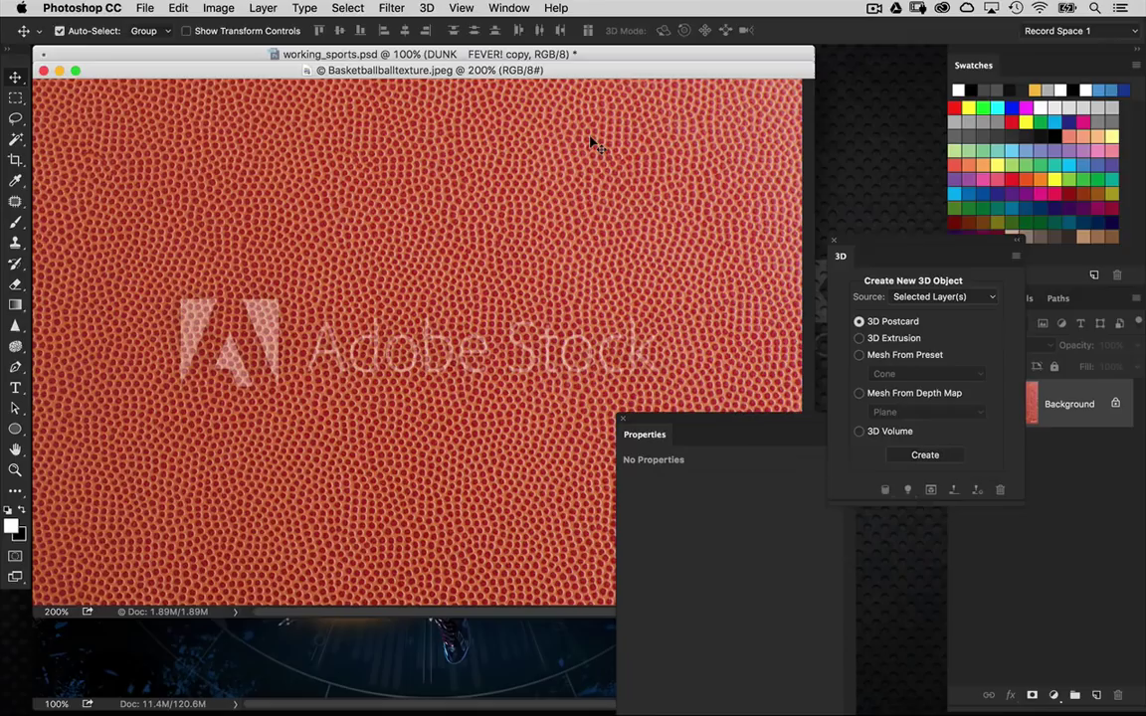
{"action": "left_click_drag", "start_coordinate": [670, 419], "coordinate": [858, 606]}
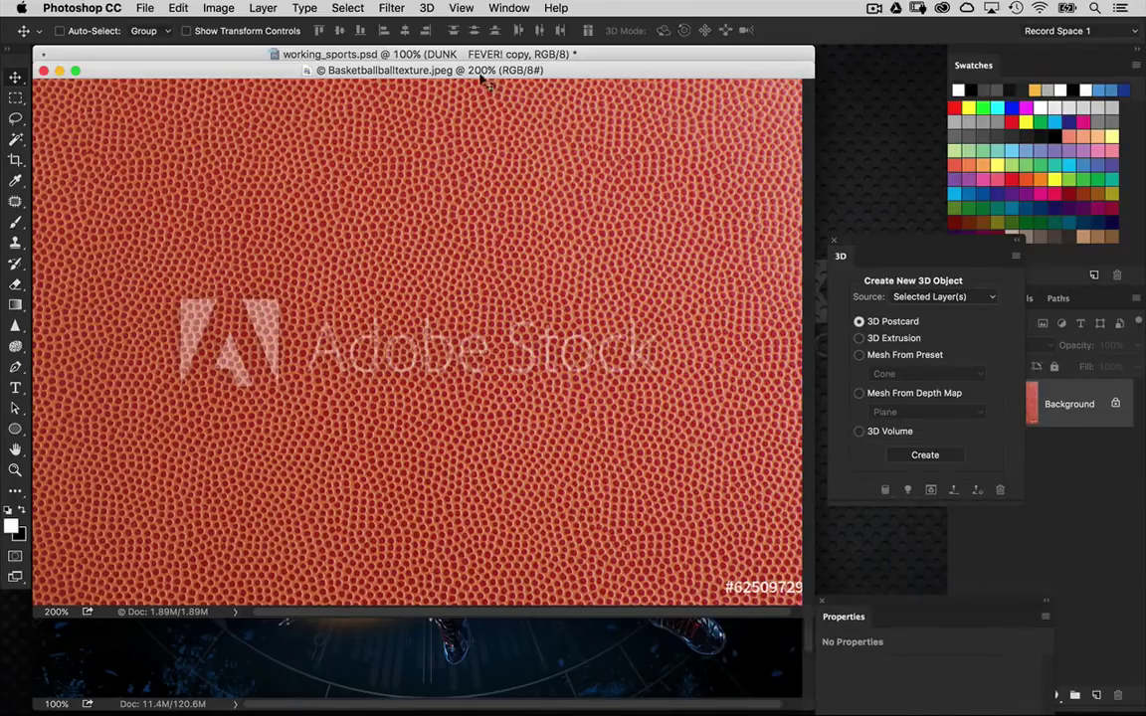
{"action": "left_click_drag", "start_coordinate": [441, 72], "coordinate": [455, 66]}
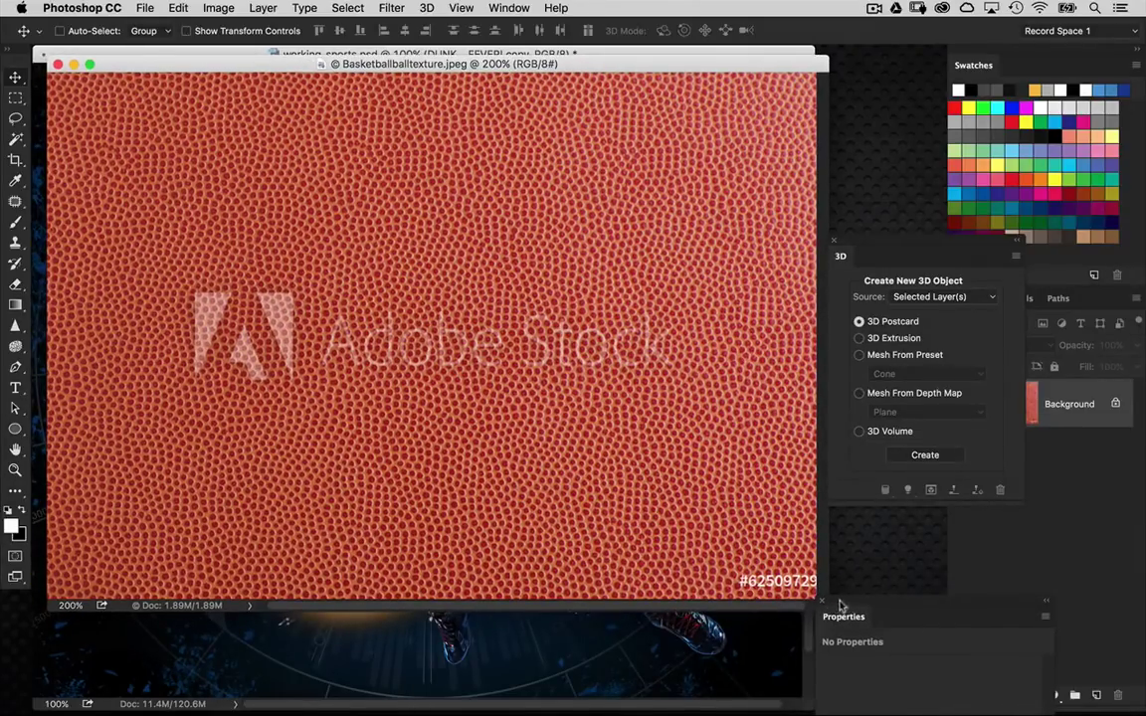
{"action": "left_click_drag", "start_coordinate": [841, 605], "coordinate": [918, 650]}
{"action": "left_click_drag", "start_coordinate": [826, 609], "coordinate": [936, 662]}
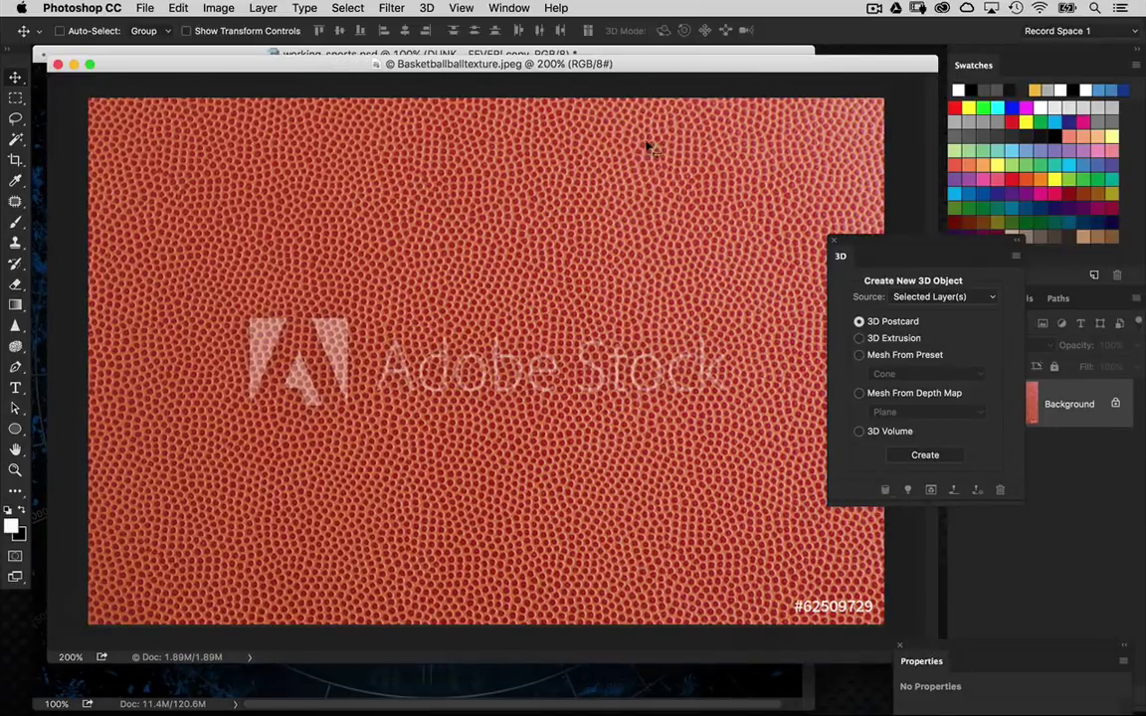
{"action": "left_click_drag", "start_coordinate": [597, 65], "coordinate": [574, 69]}
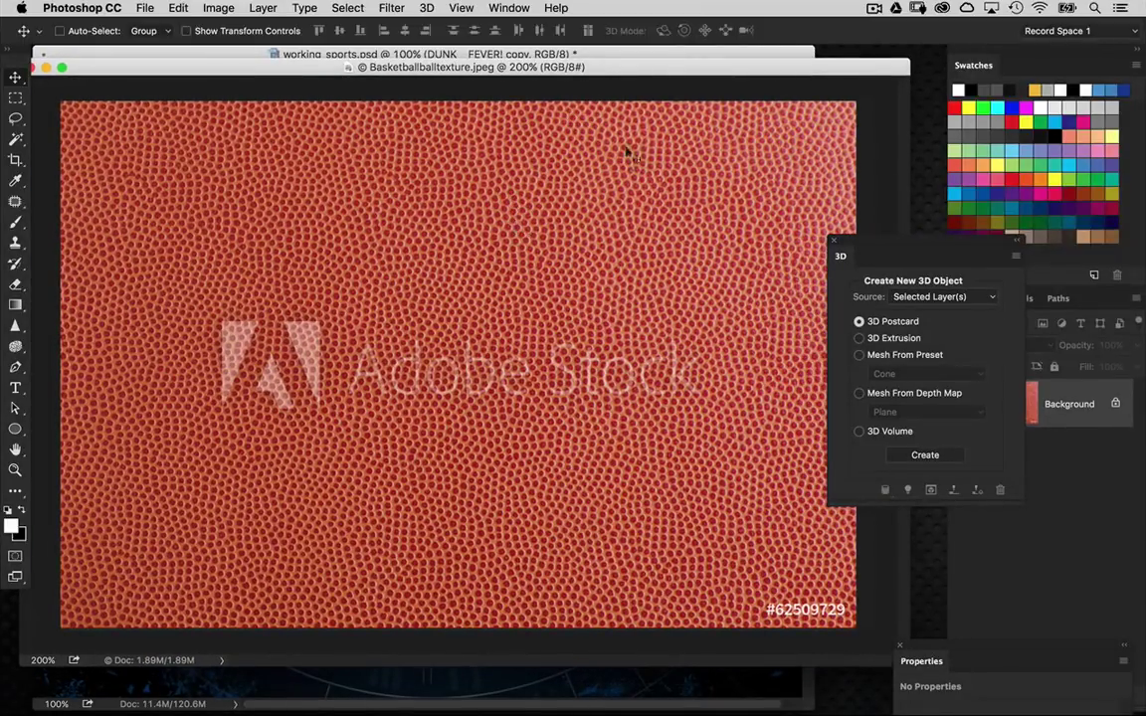
{"action": "left_click_drag", "start_coordinate": [909, 239], "coordinate": [808, 453]}
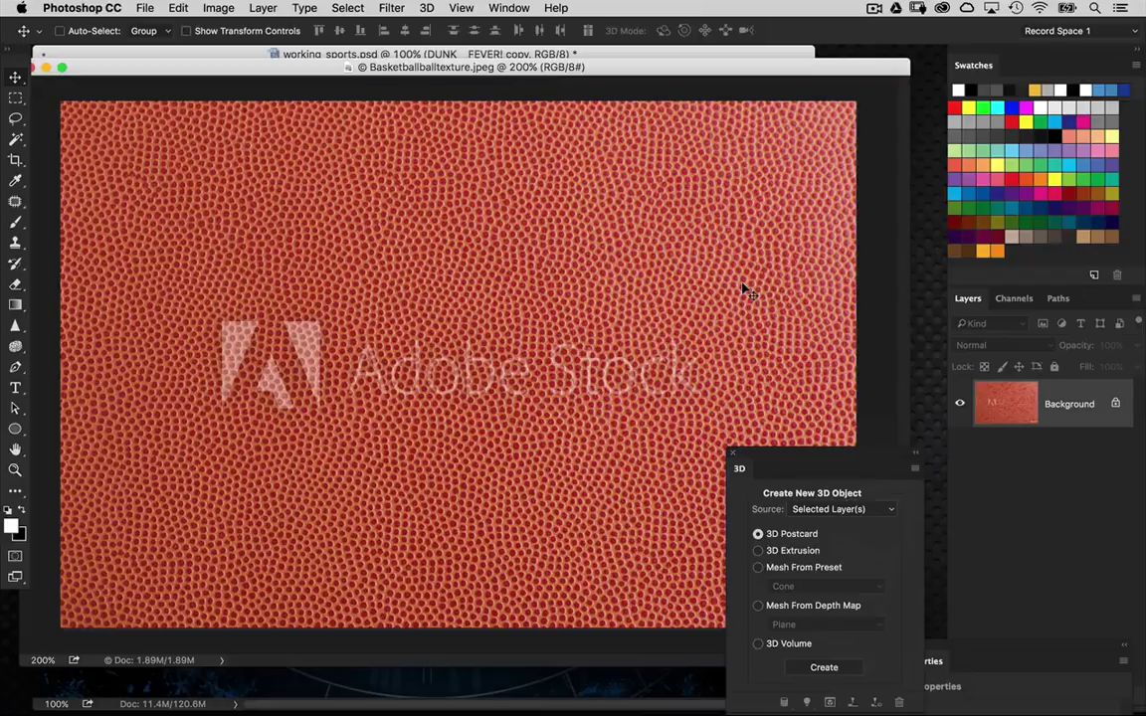
Copy a rectangular area of about 428 × 269 px above the texture's watermark and paste it into a new document
{"action": "left_click", "coordinate": [16, 98]}
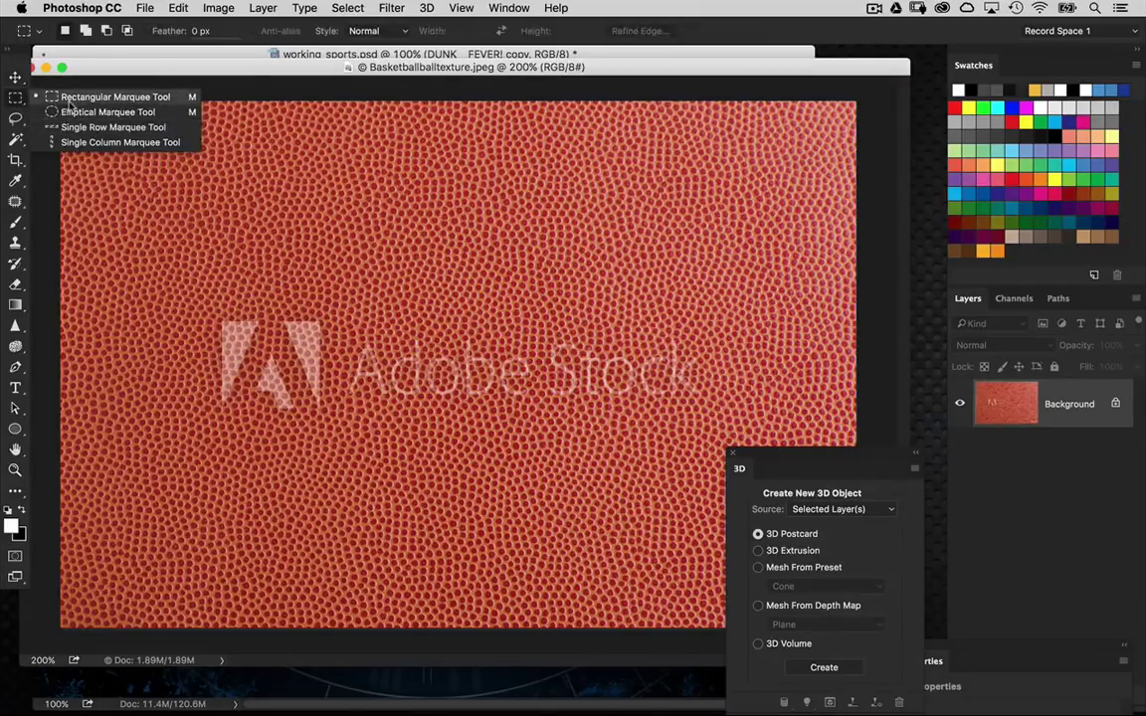
{"action": "left_click", "coordinate": [67, 98]}
{"action": "left_click_drag", "start_coordinate": [55, 96], "coordinate": [396, 314]}
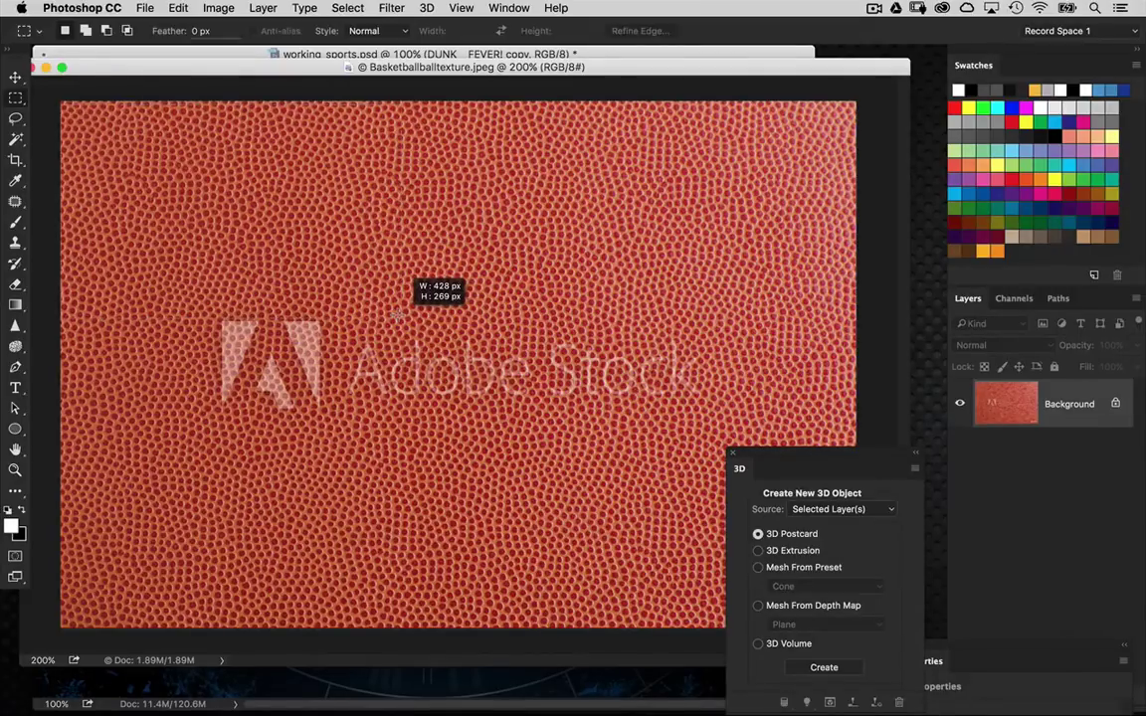
{"action": "left_click_drag", "start_coordinate": [396, 314], "coordinate": [396, 315]}
{"action": "key", "text": "super+c"}
{"action": "key", "text": "super+n"}
{"action": "key", "text": "Return"}
{"action": "key", "text": "super+v"}
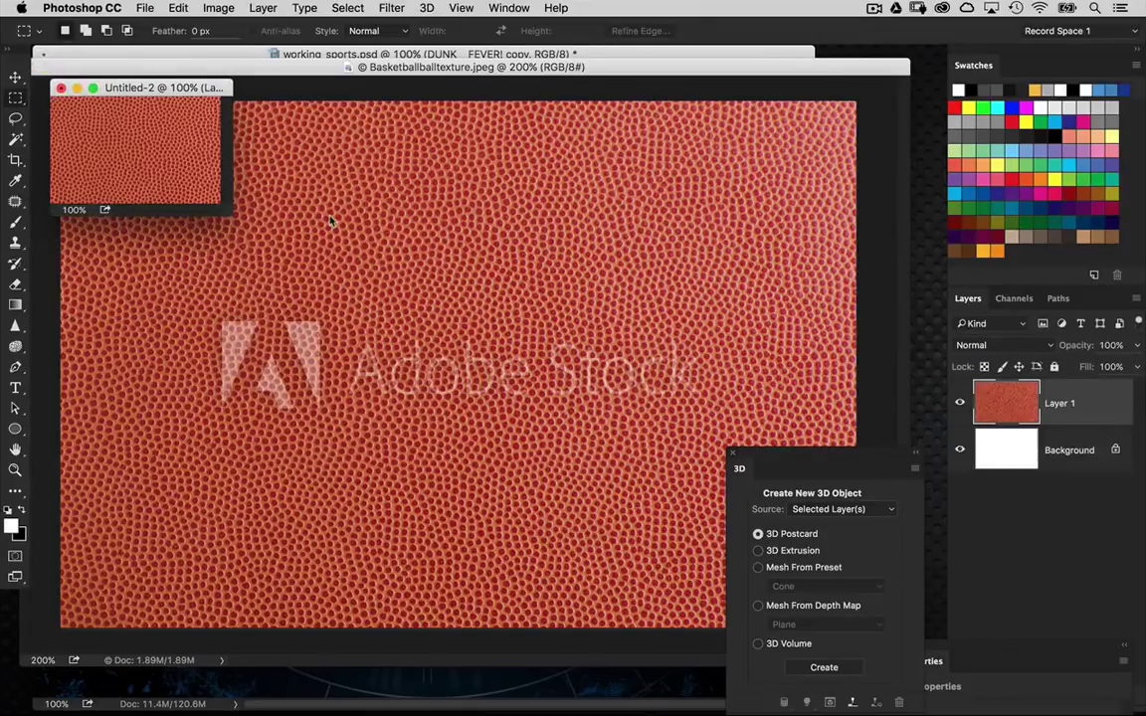
Zoom the new texture document to 300%, enlarge its window and desaturate the pasted layer
{"action": "key", "text": "super+plus"}
{"action": "key", "text": "super+plus"}
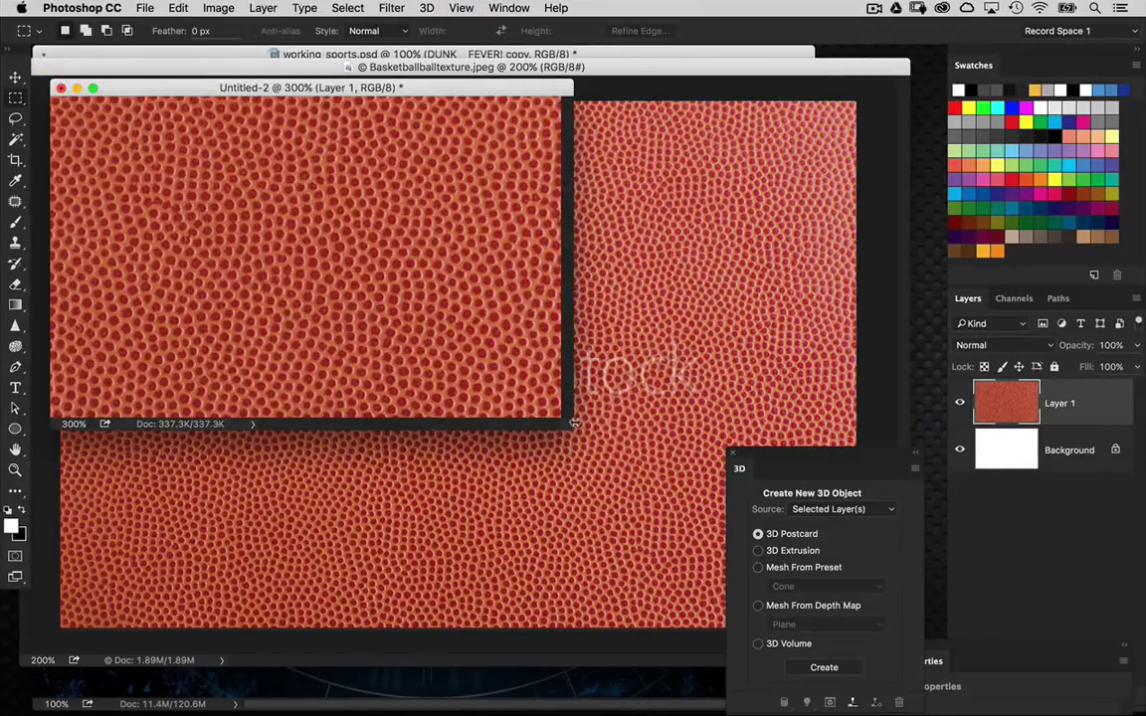
{"action": "left_click_drag", "start_coordinate": [574, 422], "coordinate": [661, 492]}
{"action": "key", "text": "shift+super+u"}
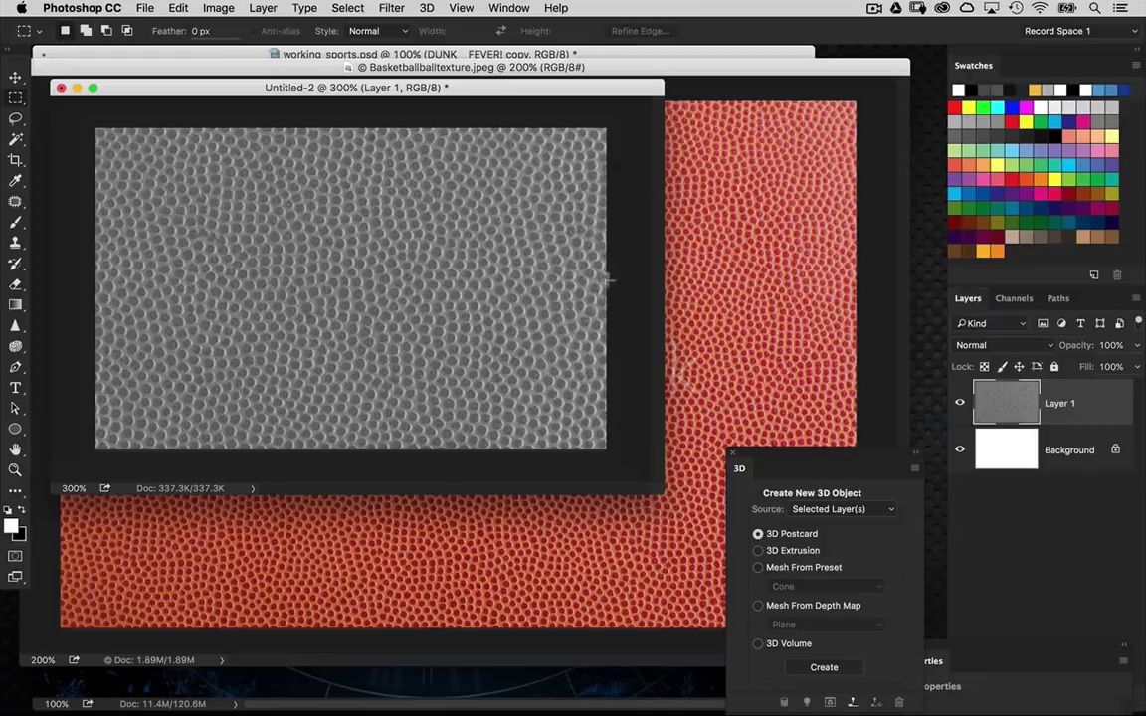
Offset the gray texture layer by +147 px horizontally and +384 px vertically, with undefined areas wrapped around
{"action": "left_click", "coordinate": [393, 8]}
{"action": "mouse_move", "coordinate": [518, 394]}
{"action": "left_click", "coordinate": [608, 468]}
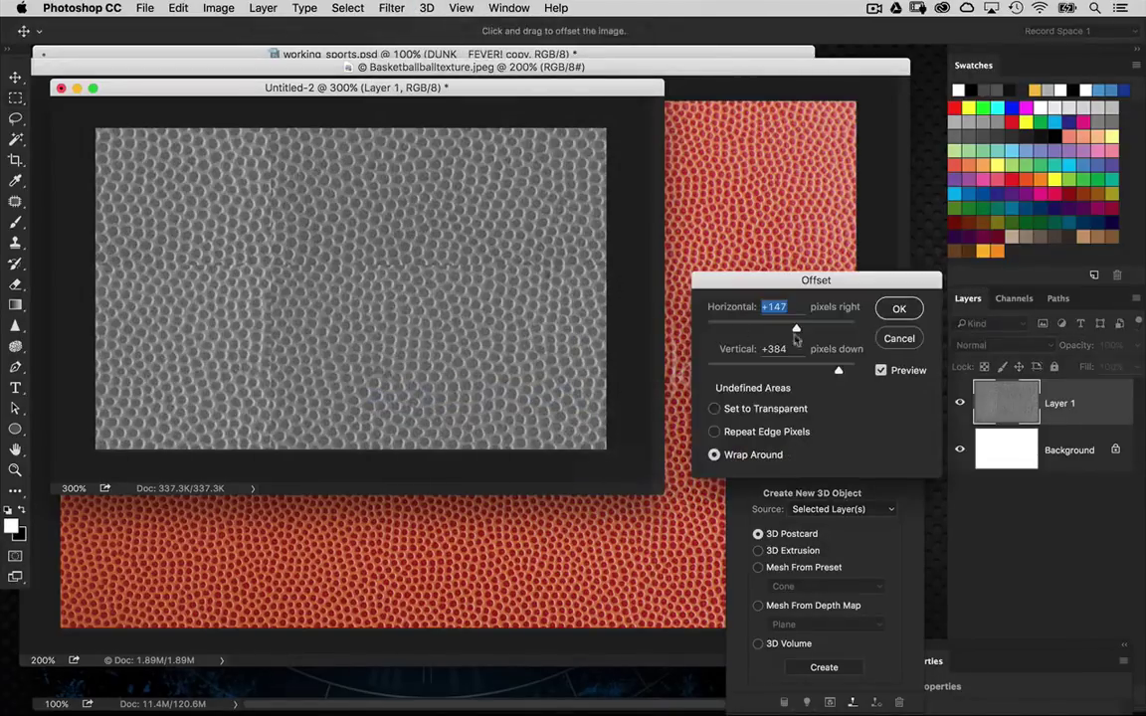
{"action": "left_click", "coordinate": [895, 307]}
Apply the Offset filter again with wrap-around, shifting the tile's seams to the middle of the gray texture
{"action": "left_click", "coordinate": [392, 8]}
{"action": "mouse_move", "coordinate": [498, 394]}
{"action": "left_click", "coordinate": [608, 468]}
{"action": "left_click_drag", "start_coordinate": [796, 331], "coordinate": [802, 332]}
{"action": "left_click_drag", "start_coordinate": [839, 369], "coordinate": [832, 372]}
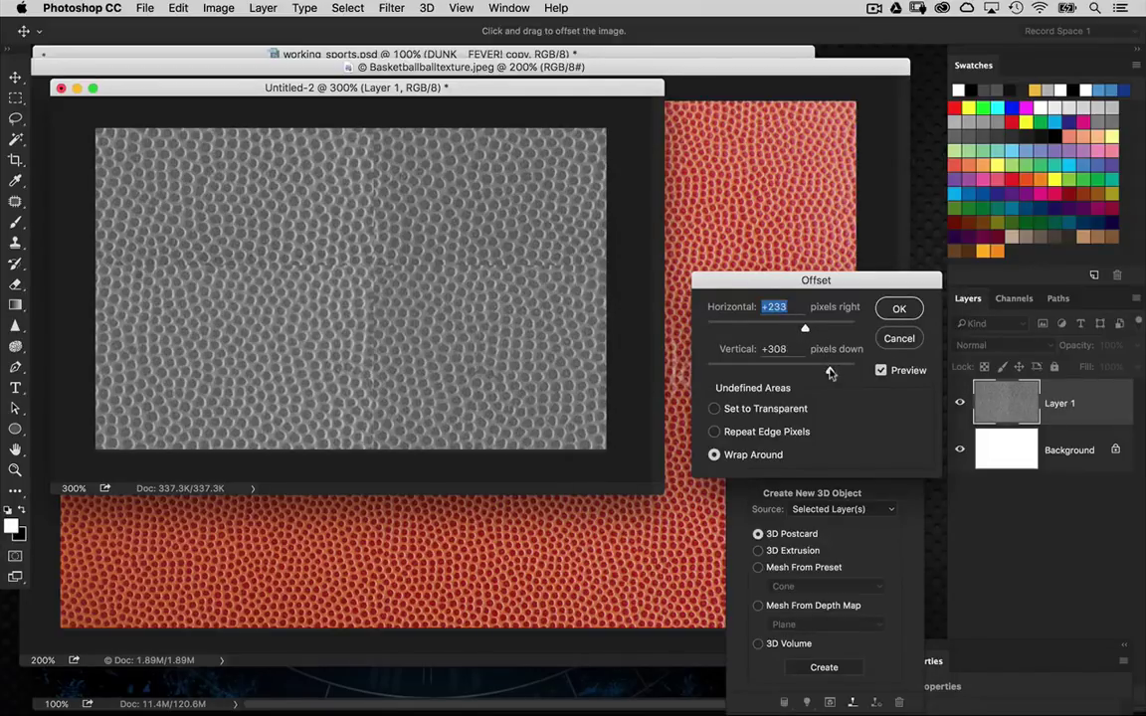
{"action": "left_click_drag", "start_coordinate": [811, 328], "coordinate": [825, 372]}
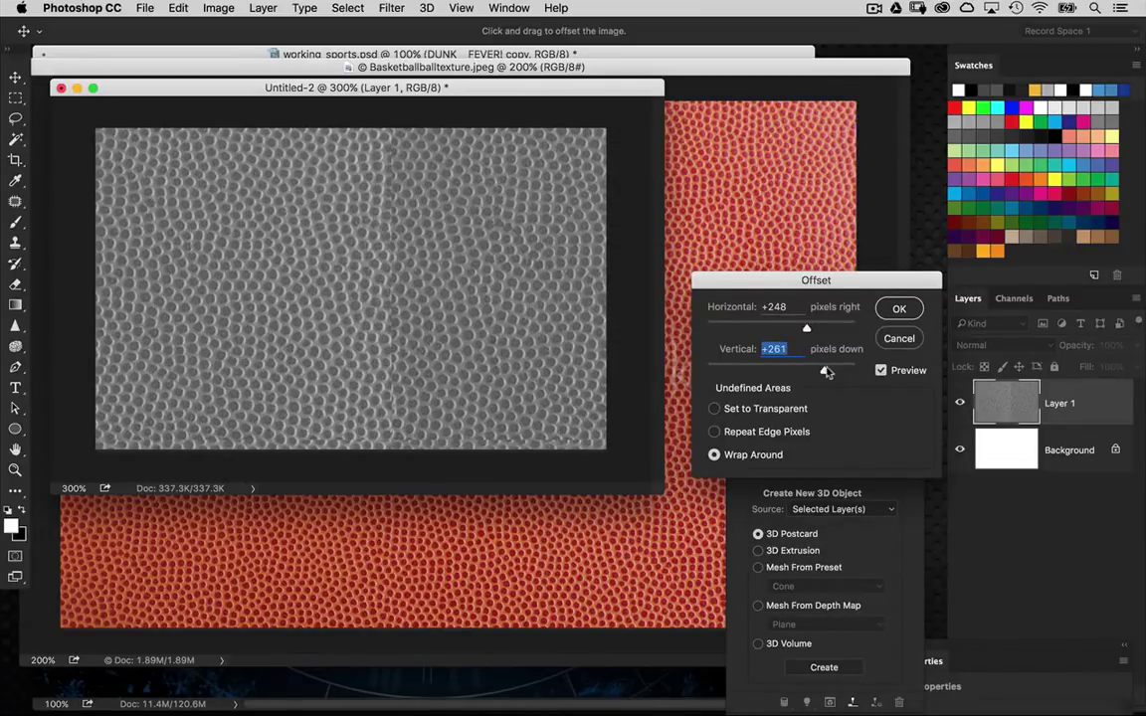
{"action": "left_click_drag", "start_coordinate": [807, 331], "coordinate": [807, 376]}
{"action": "left_click", "coordinate": [900, 309]}
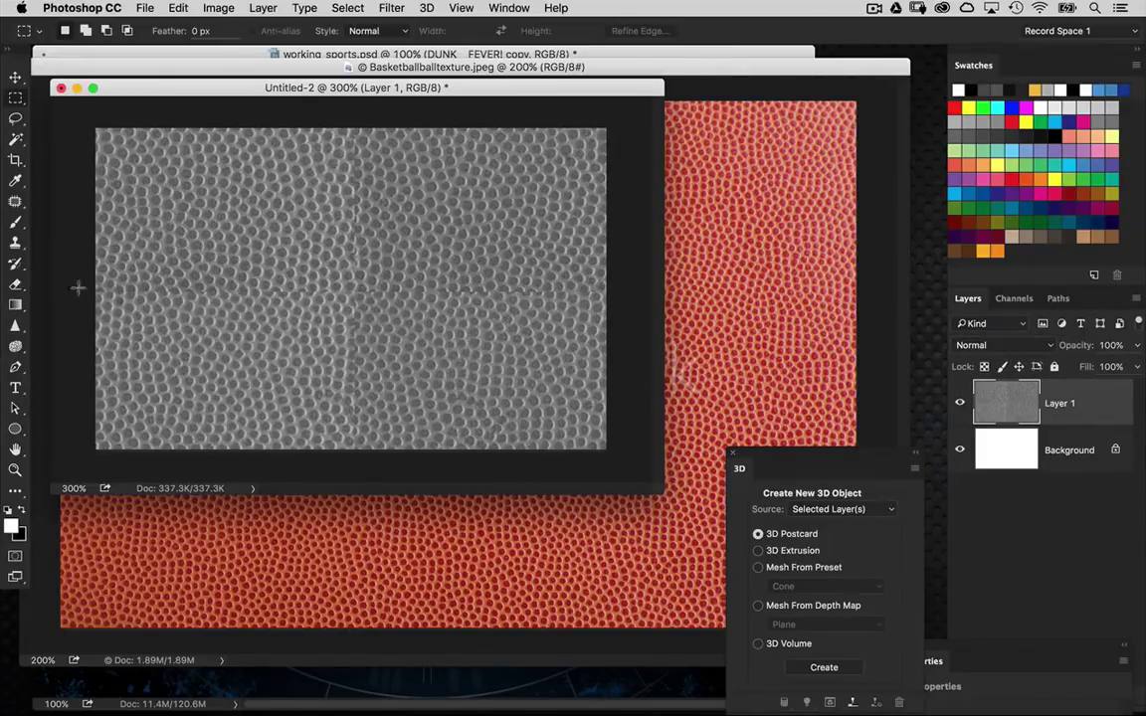
Hide the seams across the middle of the gray texture with Content-Aware patches from neighboring areas
{"action": "mouse_move", "coordinate": [16, 206]}
{"action": "left_mouse_down"}
{"action": "mouse_move", "coordinate": [48, 191]}
{"action": "mouse_move", "coordinate": [55, 211]}
{"action": "left_mouse_up"}
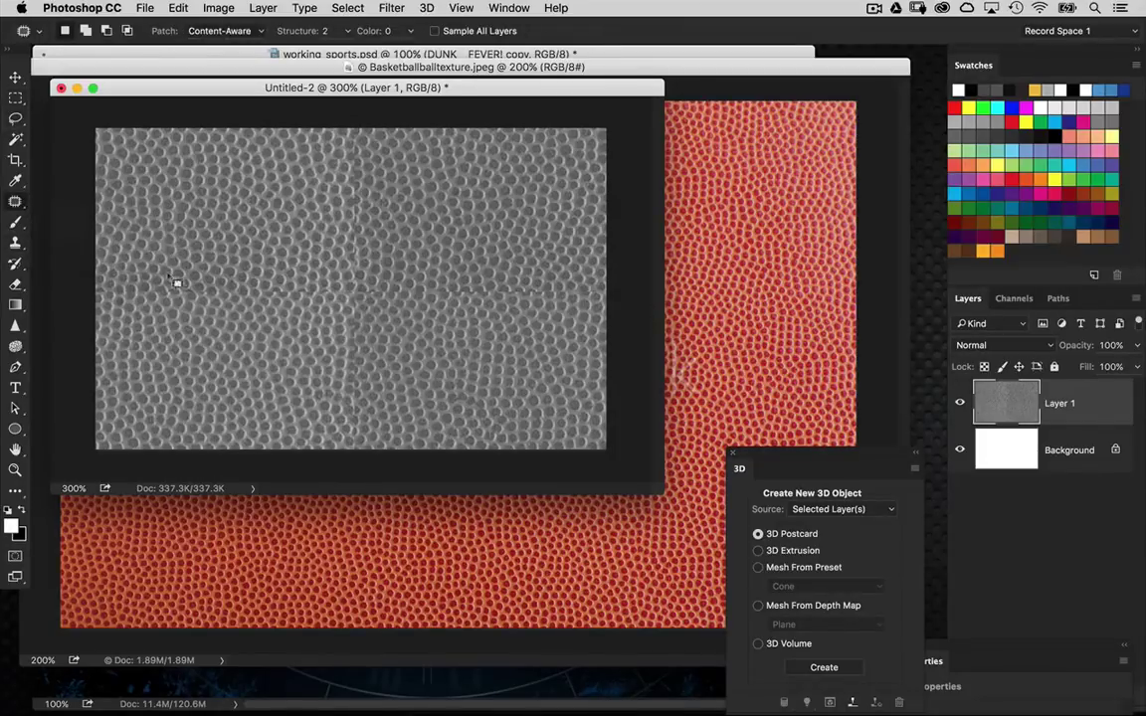
{"action": "mouse_move", "coordinate": [343, 286]}
{"action": "left_mouse_down"}
{"action": "mouse_move", "coordinate": [241, 277]}
{"action": "mouse_move", "coordinate": [214, 288]}
{"action": "mouse_move", "coordinate": [344, 291]}
{"action": "left_mouse_up"}
{"action": "key", "text": "super+d"}
{"action": "mouse_move", "coordinate": [341, 347]}
{"action": "left_mouse_down"}
{"action": "mouse_move", "coordinate": [378, 397]}
{"action": "mouse_move", "coordinate": [364, 300]}
{"action": "mouse_move", "coordinate": [362, 327]}
{"action": "mouse_move", "coordinate": [275, 338]}
{"action": "left_mouse_up"}
{"action": "key", "text": "super+d"}
{"action": "mouse_move", "coordinate": [411, 277]}
{"action": "left_mouse_down"}
{"action": "mouse_move", "coordinate": [359, 291]}
{"action": "mouse_move", "coordinate": [571, 300]}
{"action": "mouse_move", "coordinate": [607, 285]}
{"action": "mouse_move", "coordinate": [460, 269]}
{"action": "mouse_move", "coordinate": [458, 279]}
{"action": "mouse_move", "coordinate": [474, 237]}
{"action": "left_mouse_up"}
{"action": "key", "text": "super+d"}
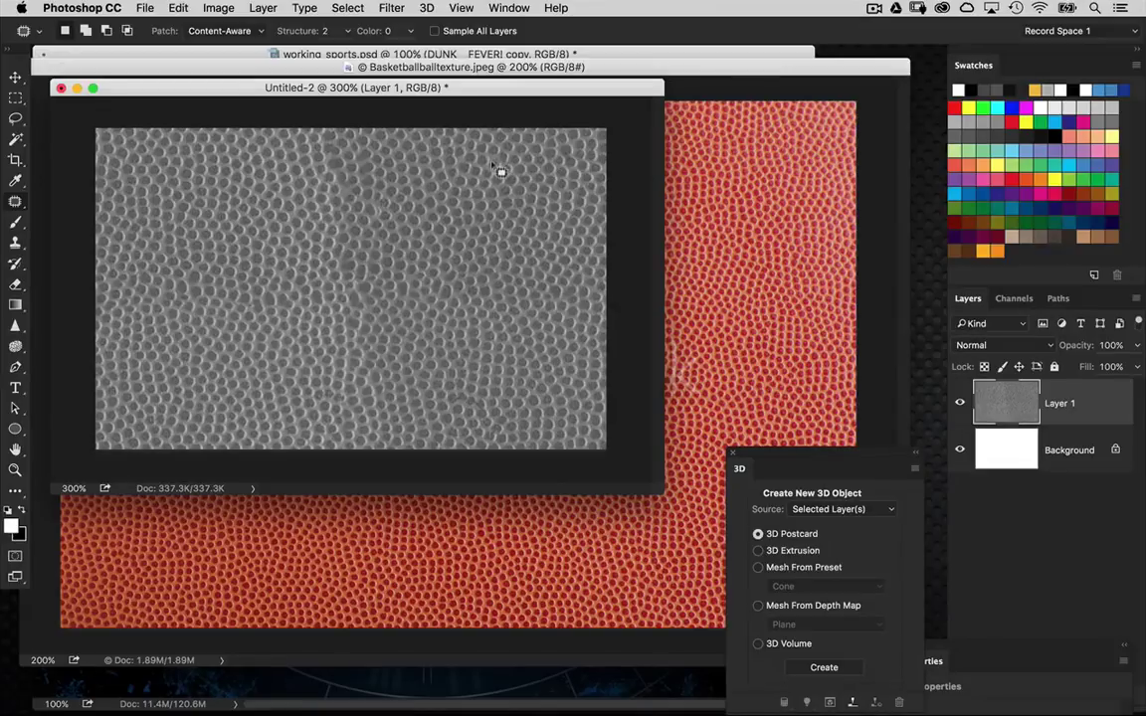
Copy the entire seamless gray texture and minimize both texture documents to return to working_sports.psd
{"action": "key", "text": "super+a"}
{"action": "left_click", "coordinate": [77, 88]}
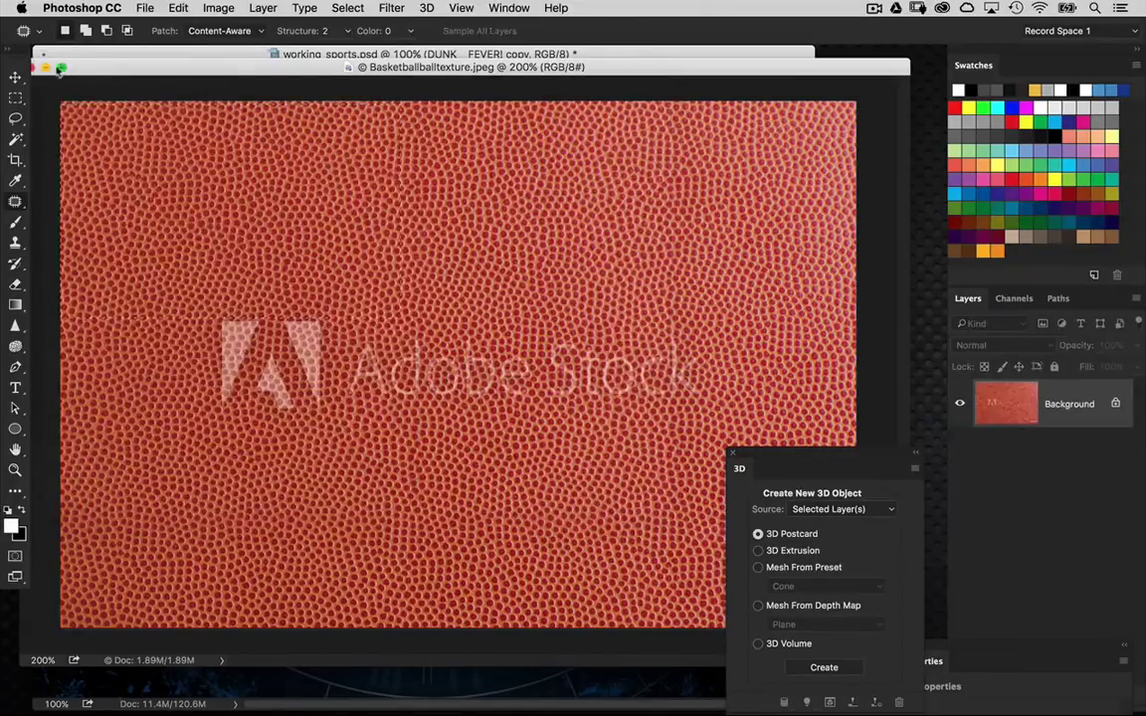
{"action": "left_click", "coordinate": [46, 67]}
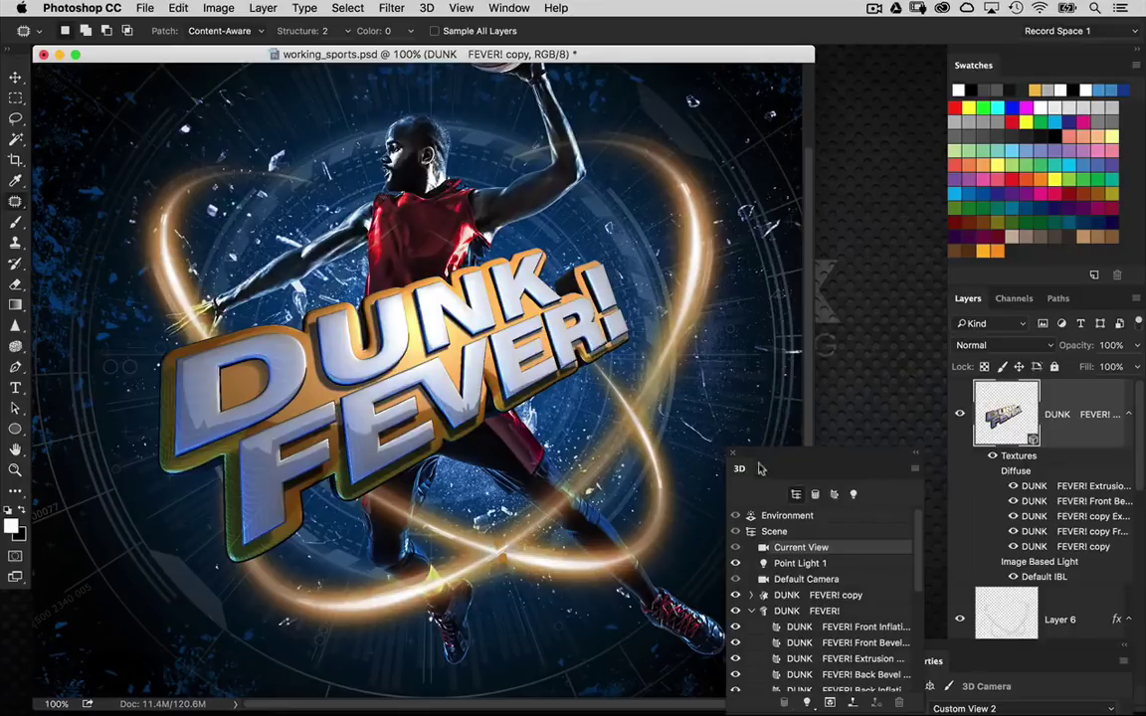
Rearrange the 3D and Properties panels, select the DUNK FEVER! Front Inflation Material and toggle its visibility off and on
{"action": "left_click_drag", "start_coordinate": [768, 459], "coordinate": [743, 282]}
{"action": "left_click_drag", "start_coordinate": [933, 648], "coordinate": [508, 238]}
{"action": "left_click_drag", "start_coordinate": [668, 588], "coordinate": [627, 487]}
{"action": "left_click_drag", "start_coordinate": [546, 202], "coordinate": [585, 558]}
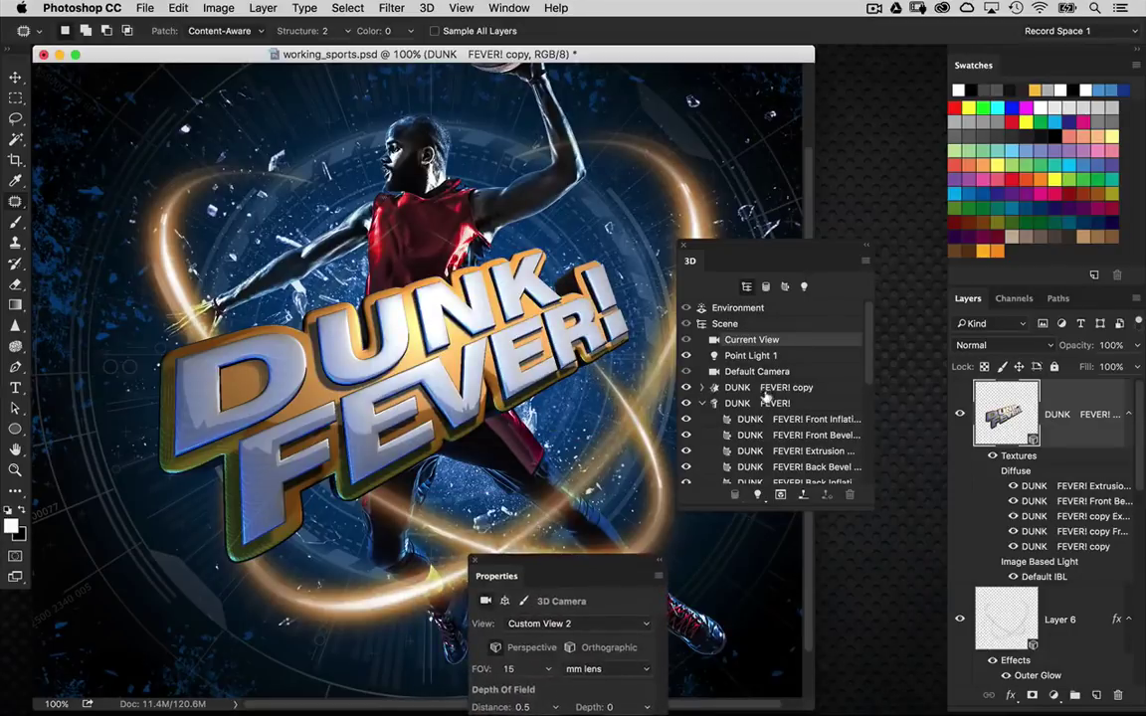
{"action": "left_click_drag", "start_coordinate": [726, 243], "coordinate": [704, 137]}
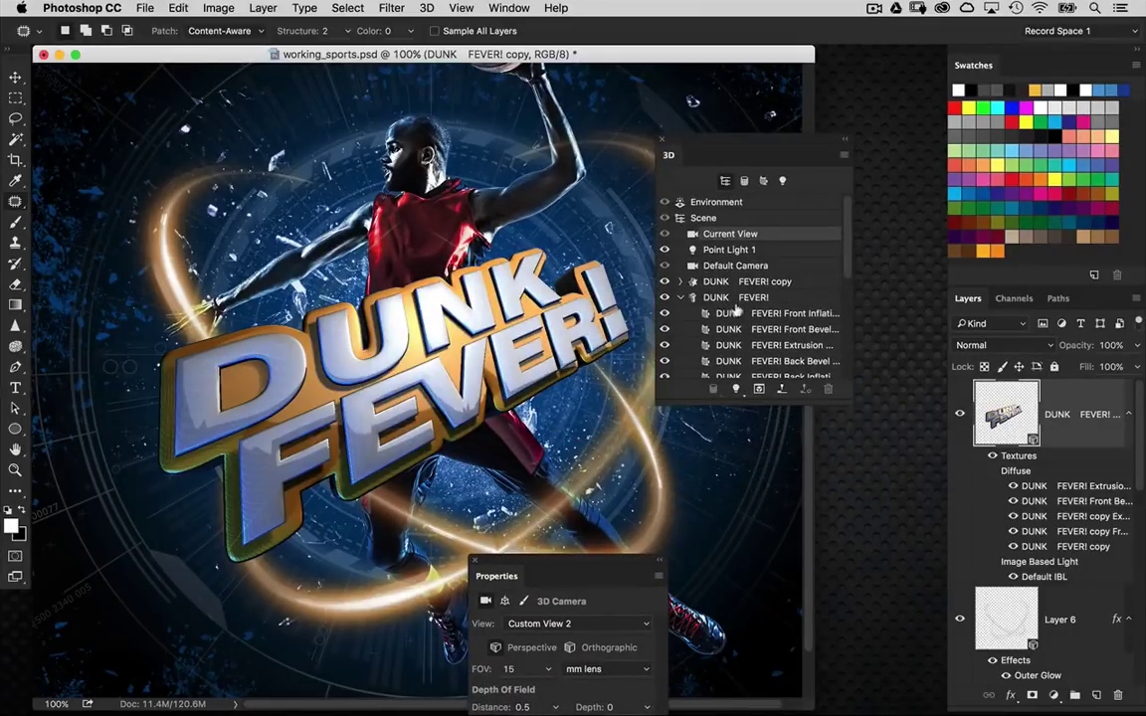
{"action": "left_click", "coordinate": [737, 312]}
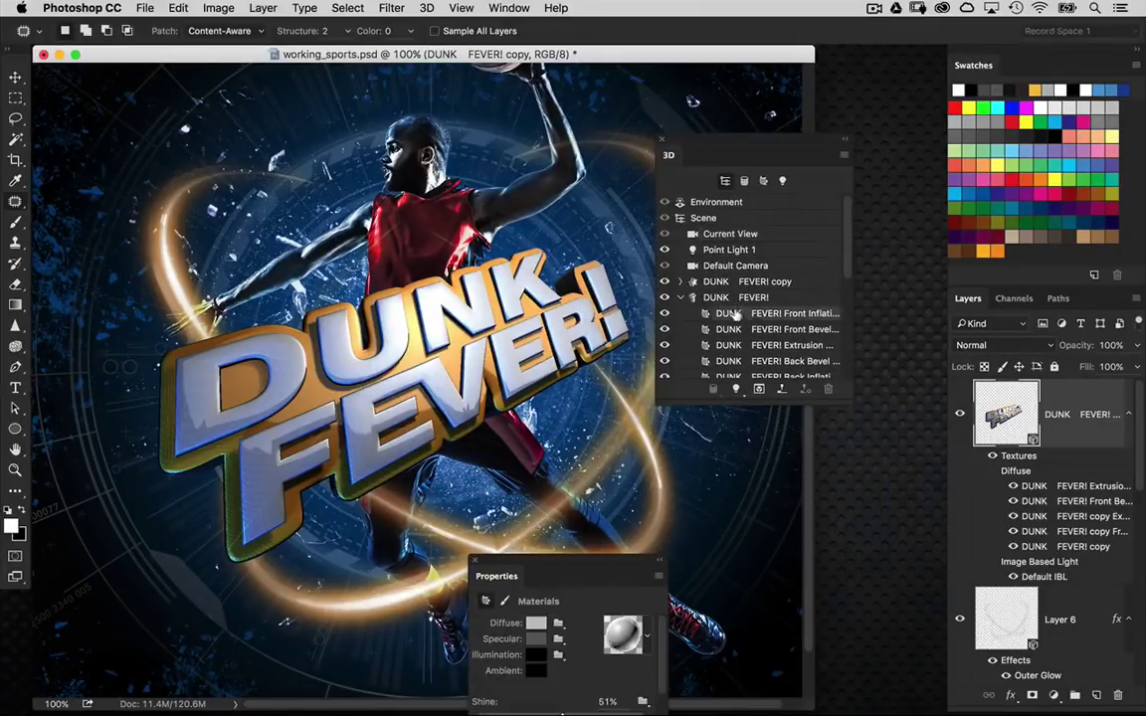
{"action": "left_click", "coordinate": [665, 314]}
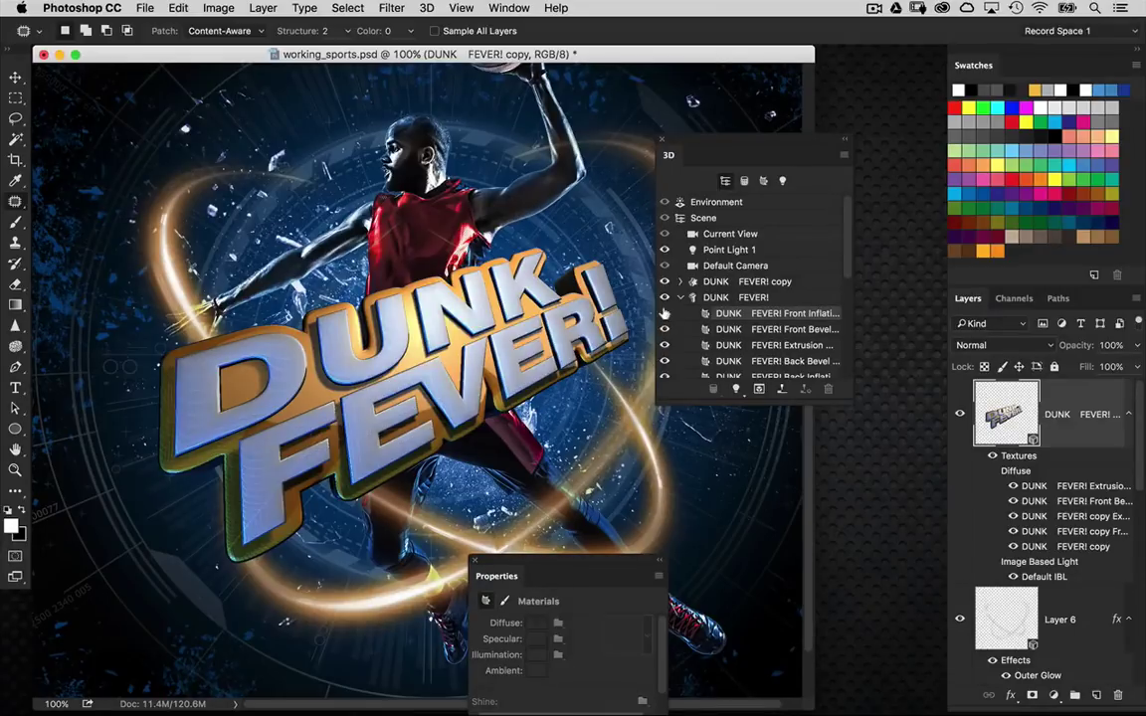
{"action": "left_click", "coordinate": [664, 313]}
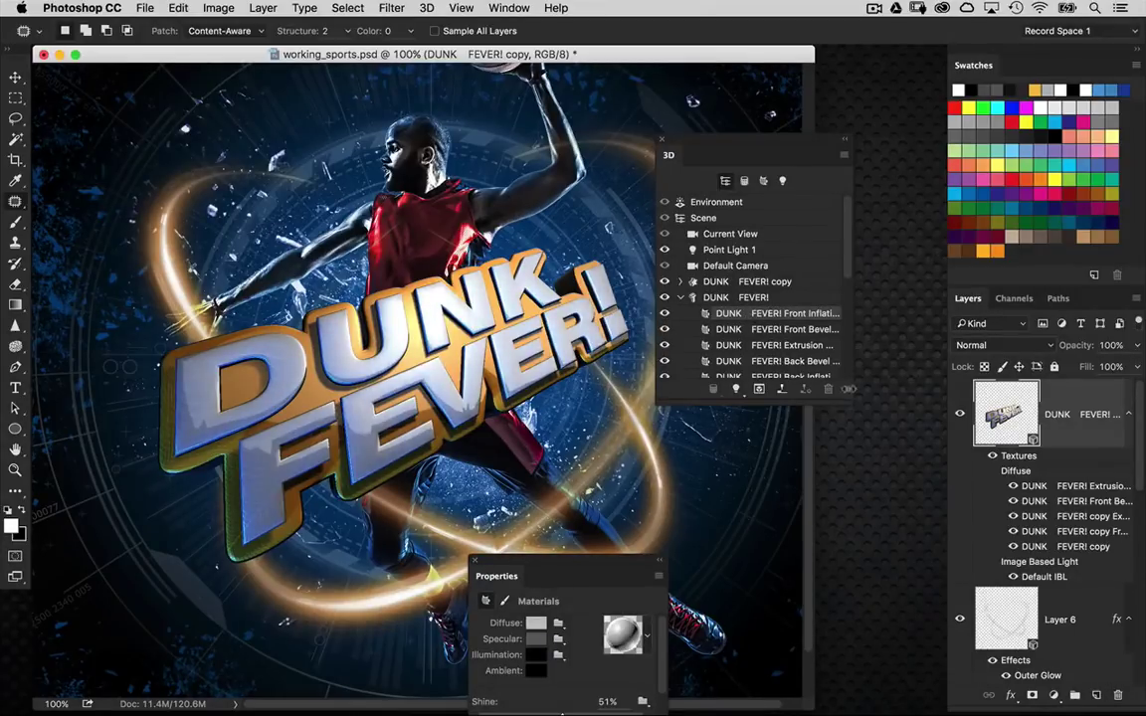
Widen the 3D panel and enlarge the Properties panel to show the material's full settings down to Refraction
{"action": "left_click_drag", "start_coordinate": [845, 393], "coordinate": [917, 410]}
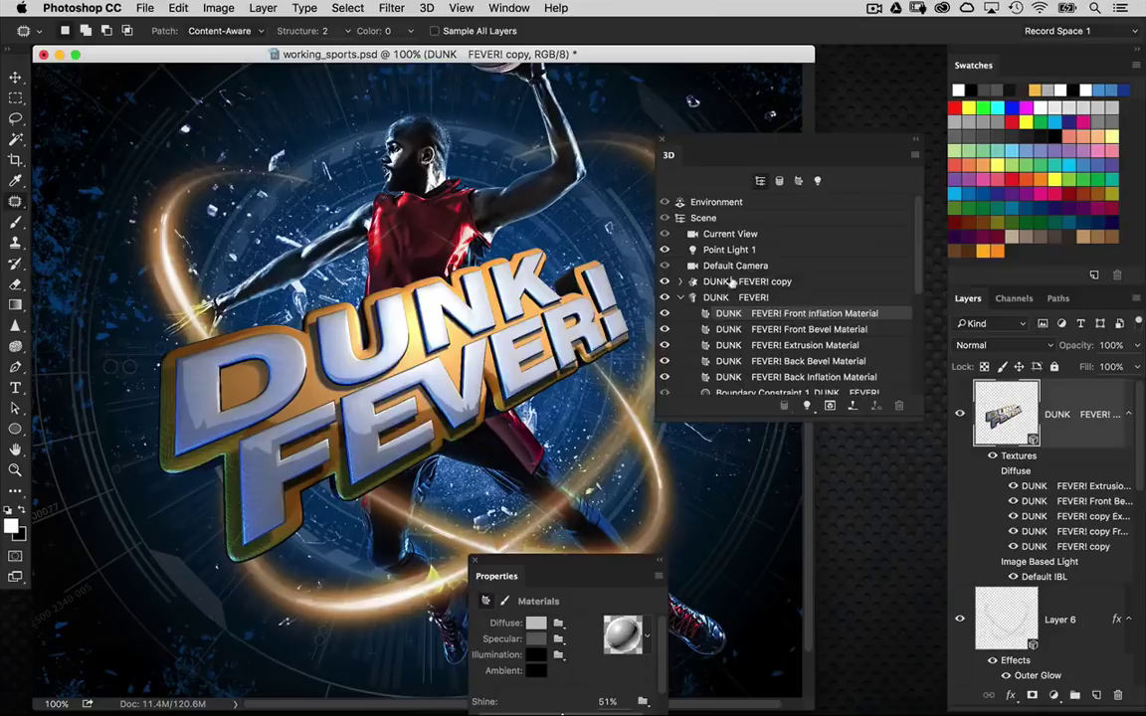
{"action": "left_click_drag", "start_coordinate": [517, 565], "coordinate": [450, 253]}
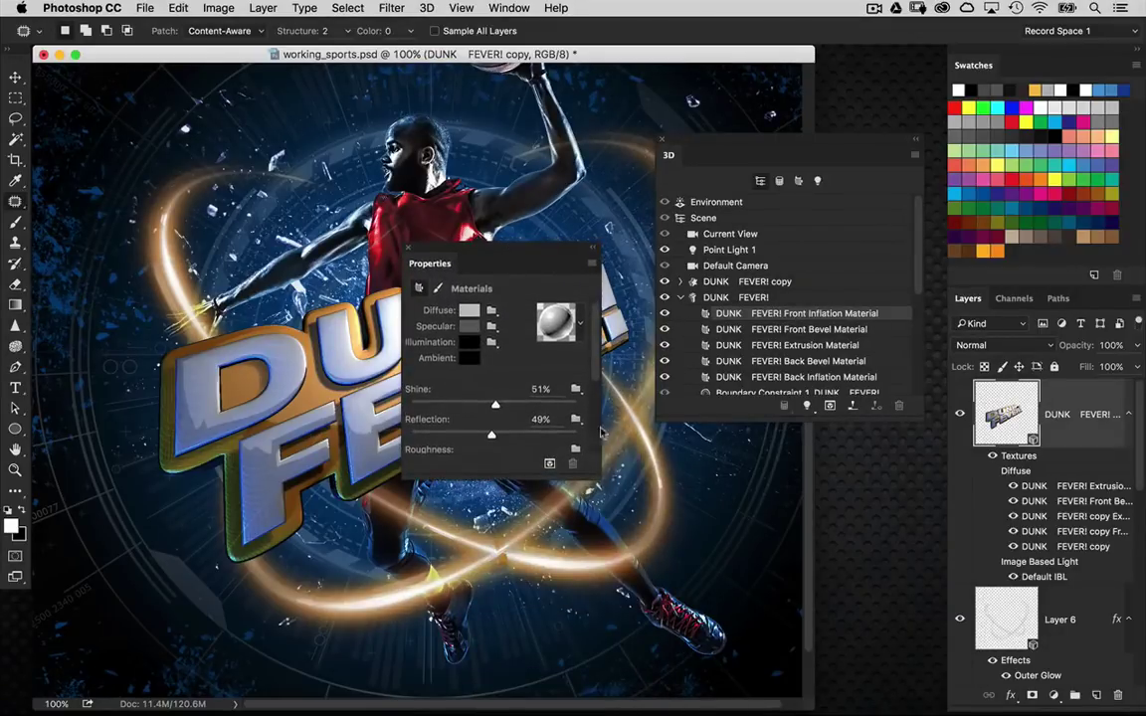
{"action": "left_click_drag", "start_coordinate": [588, 467], "coordinate": [647, 615]}
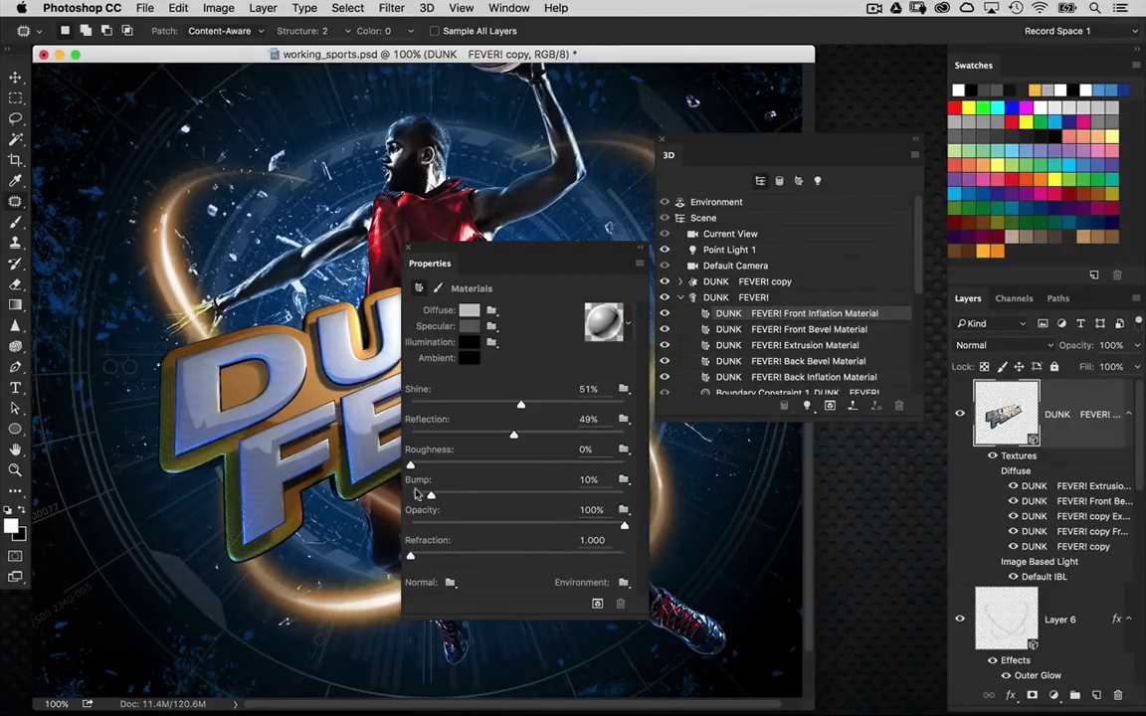
{"action": "left_click", "coordinate": [624, 480]}
{"action": "left_click", "coordinate": [661, 494]}
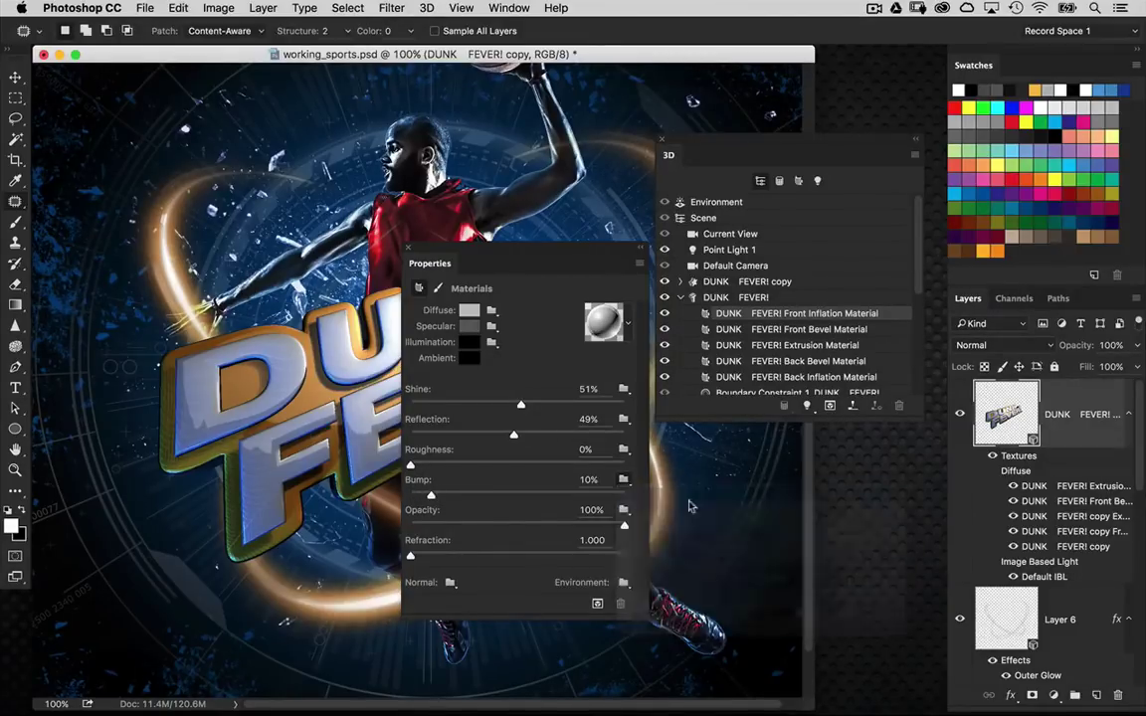
{"action": "key", "text": "Escape"}
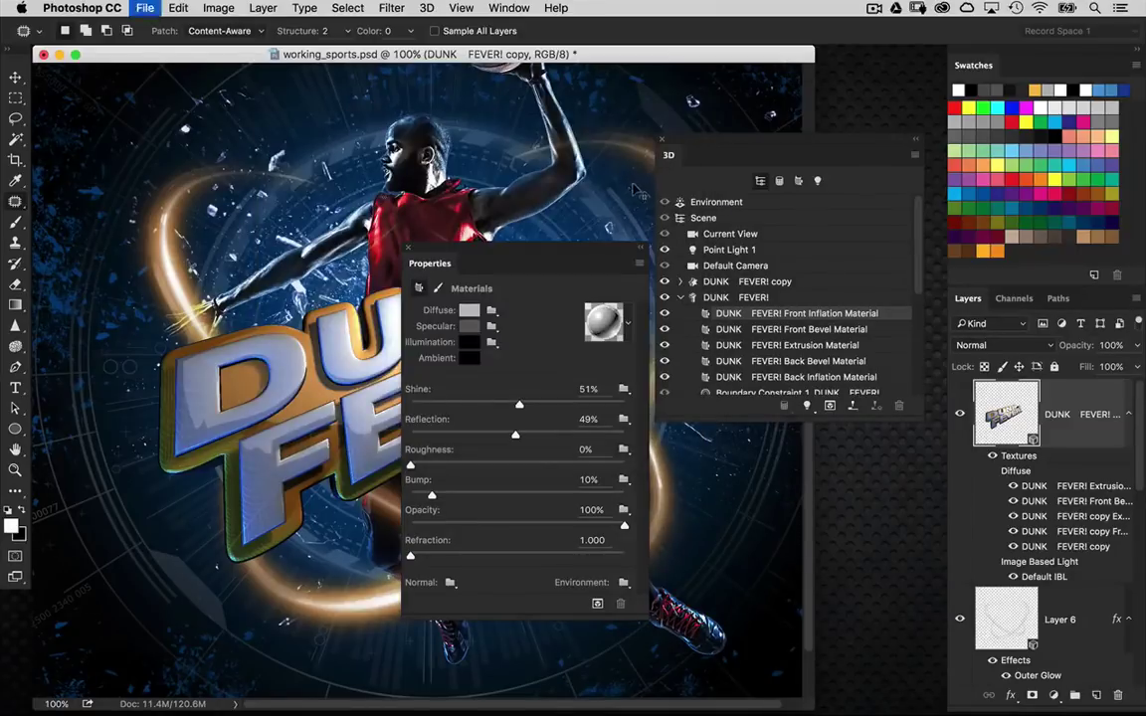
Check the copied texture by pasting it into a new document, and close that document without saving
{"action": "key", "text": "super+n"}
{"action": "left_click", "coordinate": [647, 152]}
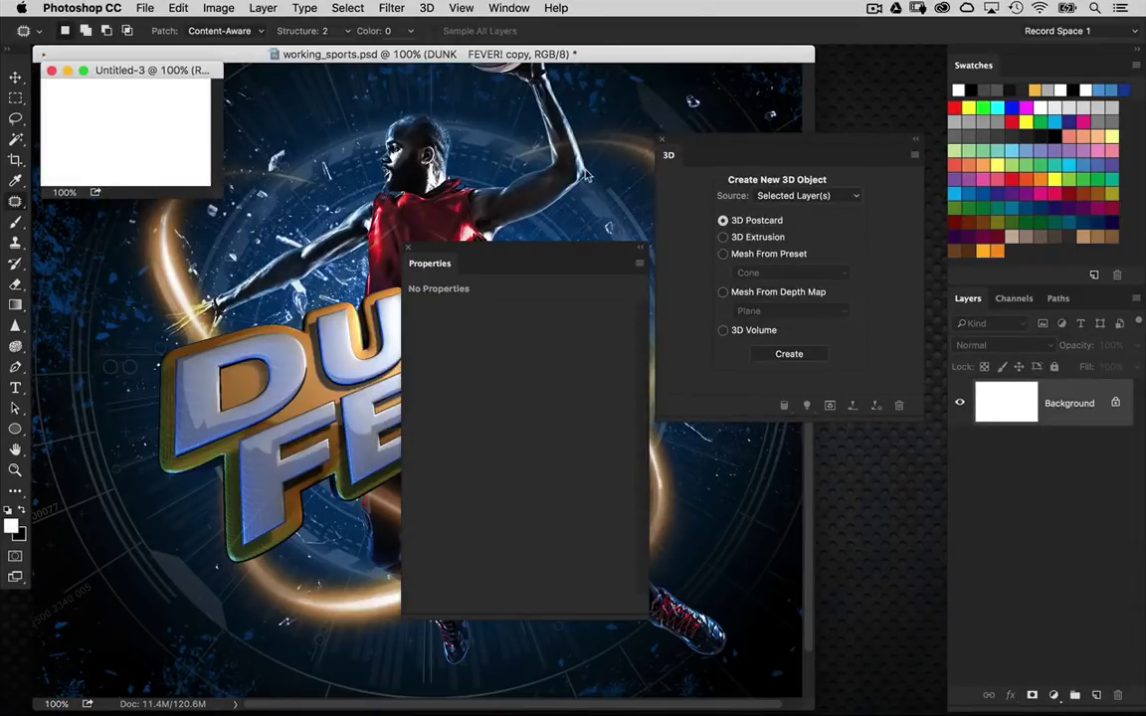
{"action": "key", "text": "super+v"}
{"action": "key", "text": "super+w"}
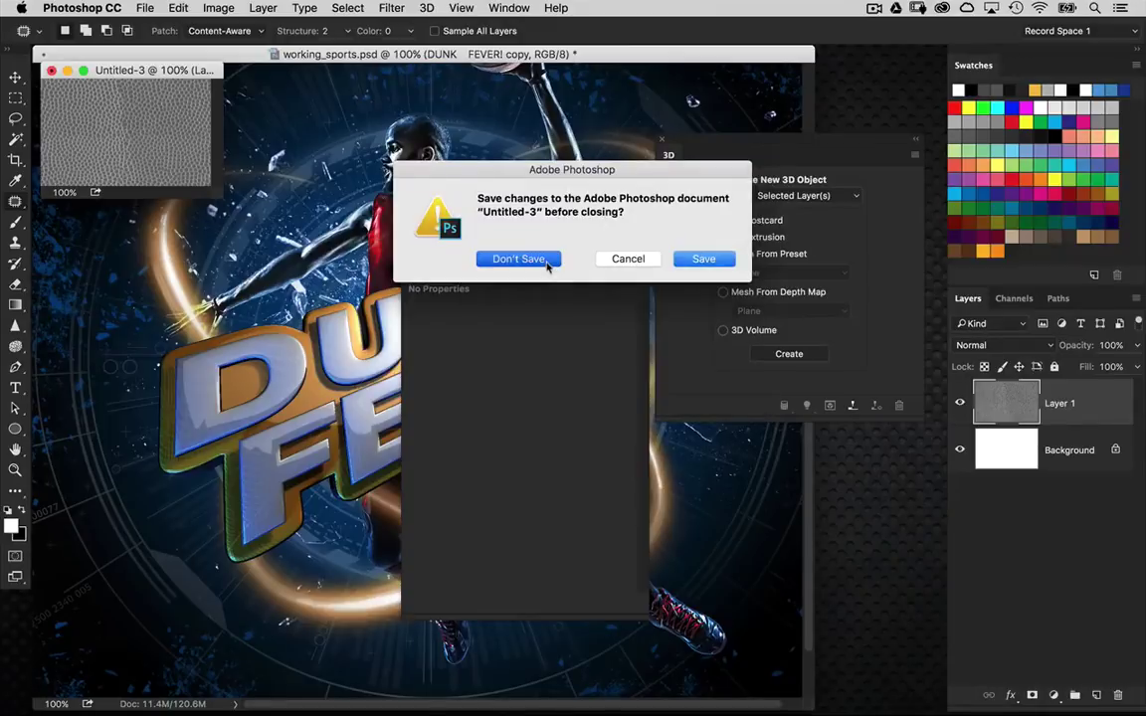
{"action": "left_click", "coordinate": [518, 259]}
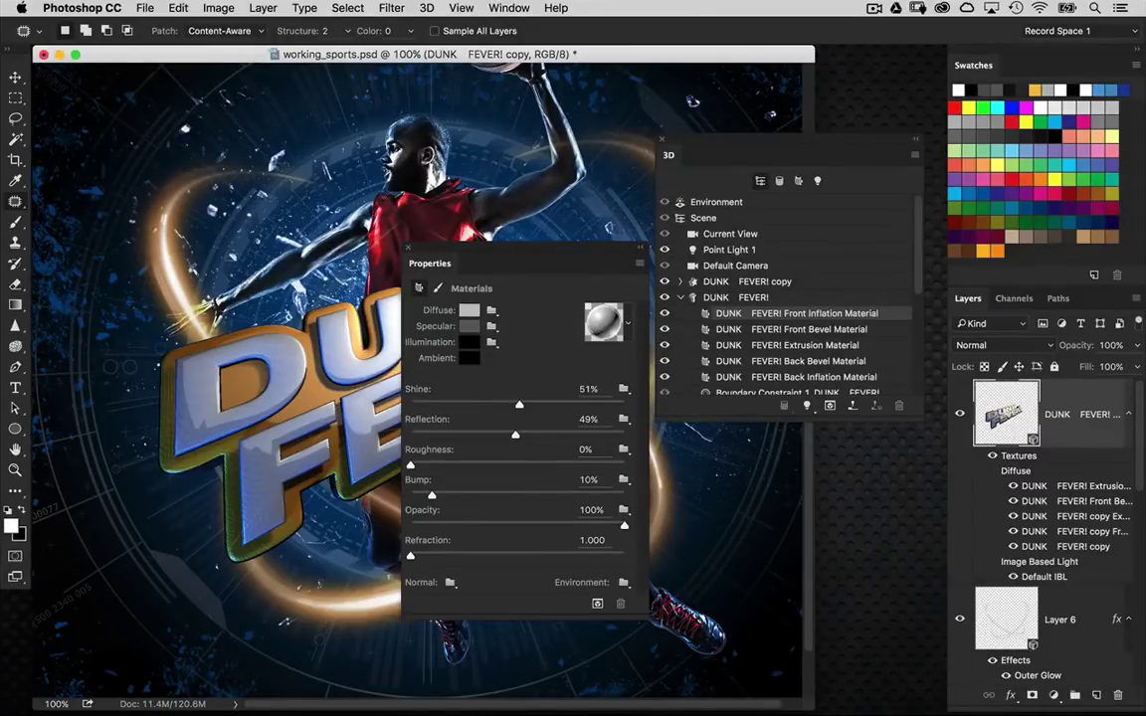
Create a new 428 × 269 pixel bump texture for the Front Inflation Material and paste the copied gray texture into it
{"action": "left_click", "coordinate": [623, 480]}
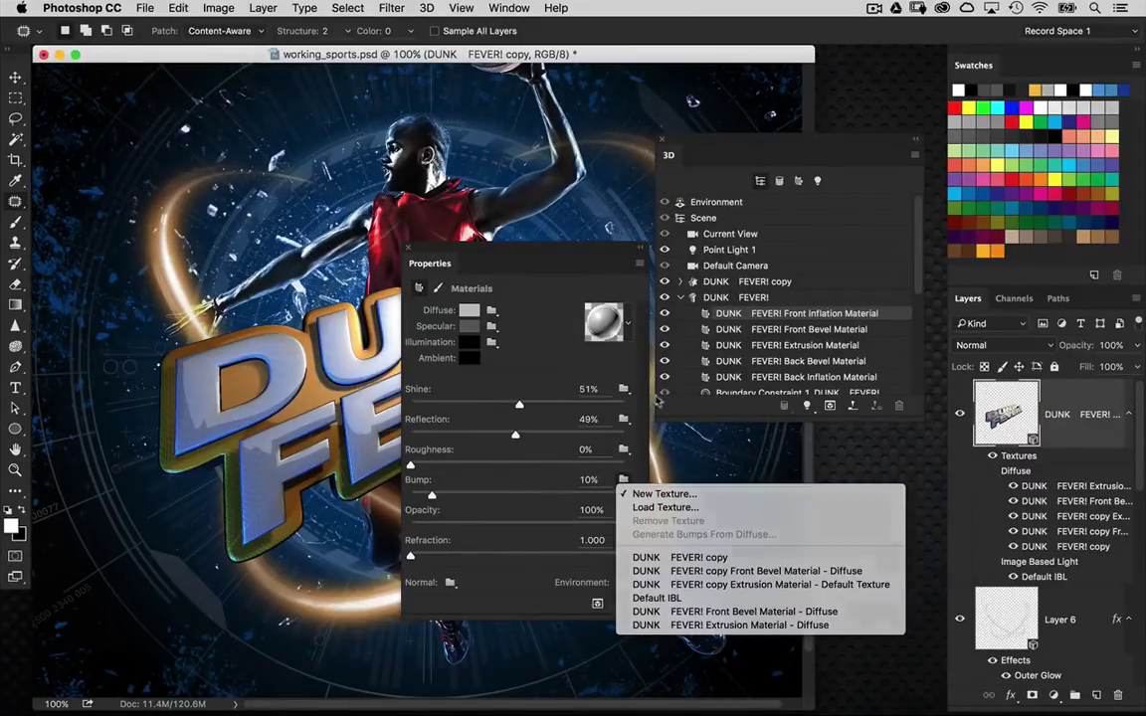
{"action": "left_click", "coordinate": [603, 436]}
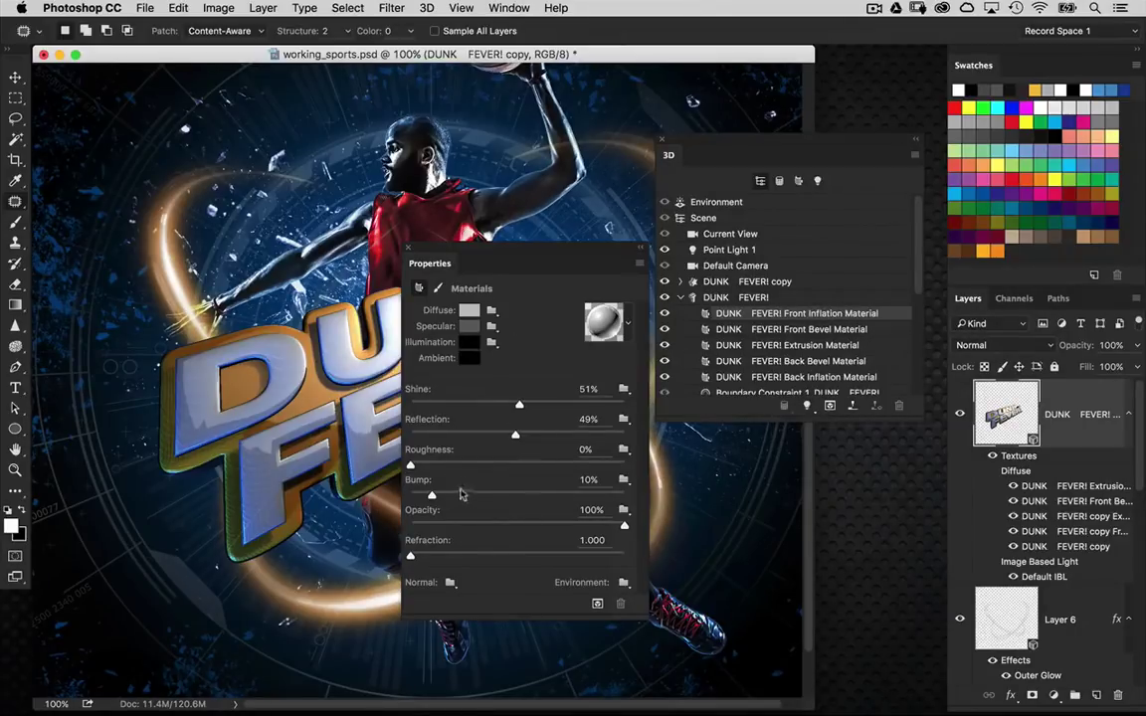
{"action": "left_click", "coordinate": [624, 479]}
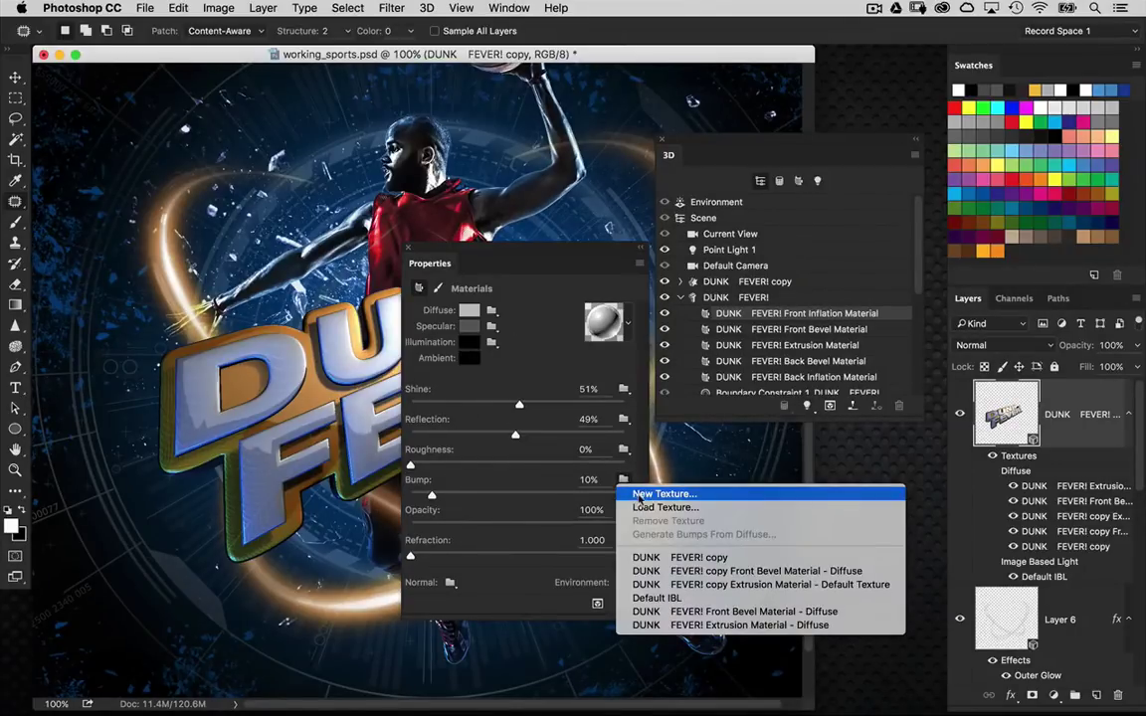
{"action": "left_click", "coordinate": [646, 498]}
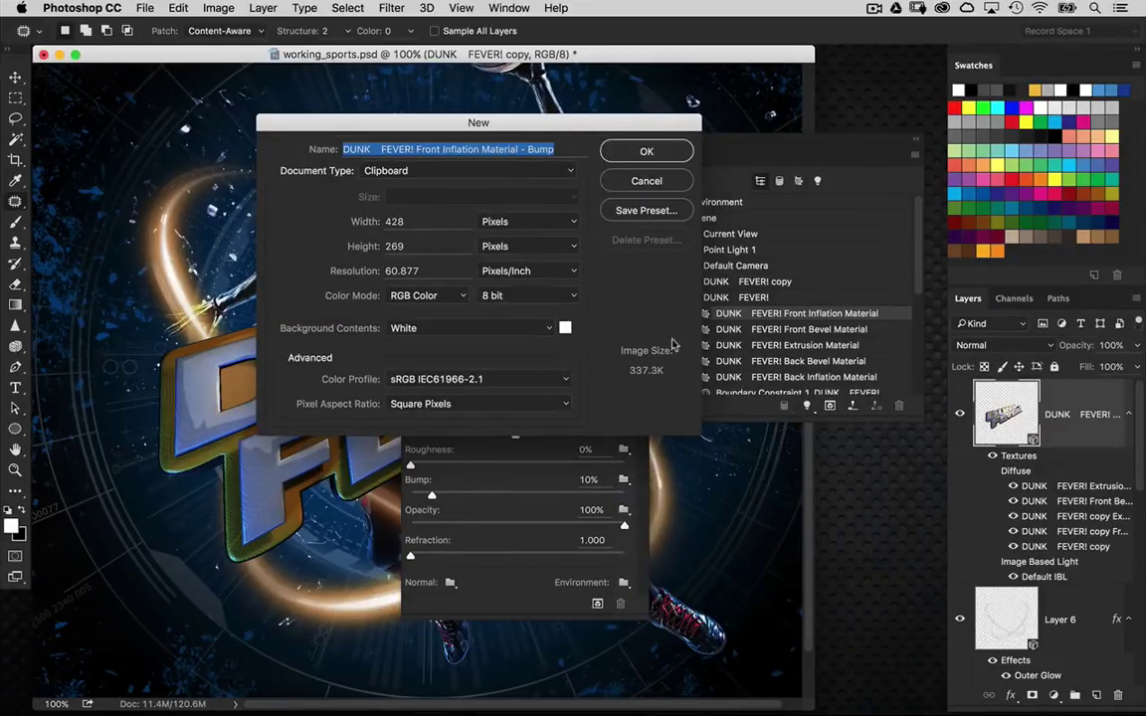
{"action": "key", "text": "Return"}
{"action": "key", "text": "cmd+v"}
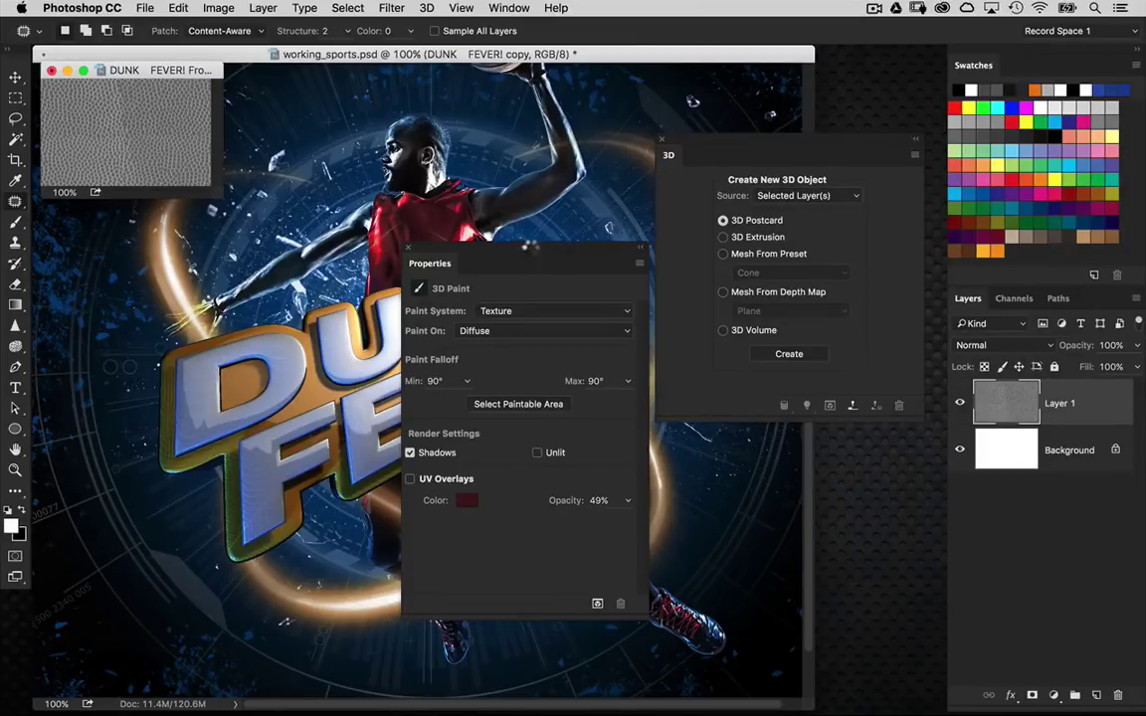
Save and close the new bump texture, moving the Properties panel off the DUNK FEVER! title
{"action": "key", "text": "cmd+s"}
{"action": "left_click_drag", "start_coordinate": [538, 245], "coordinate": [609, 527]}
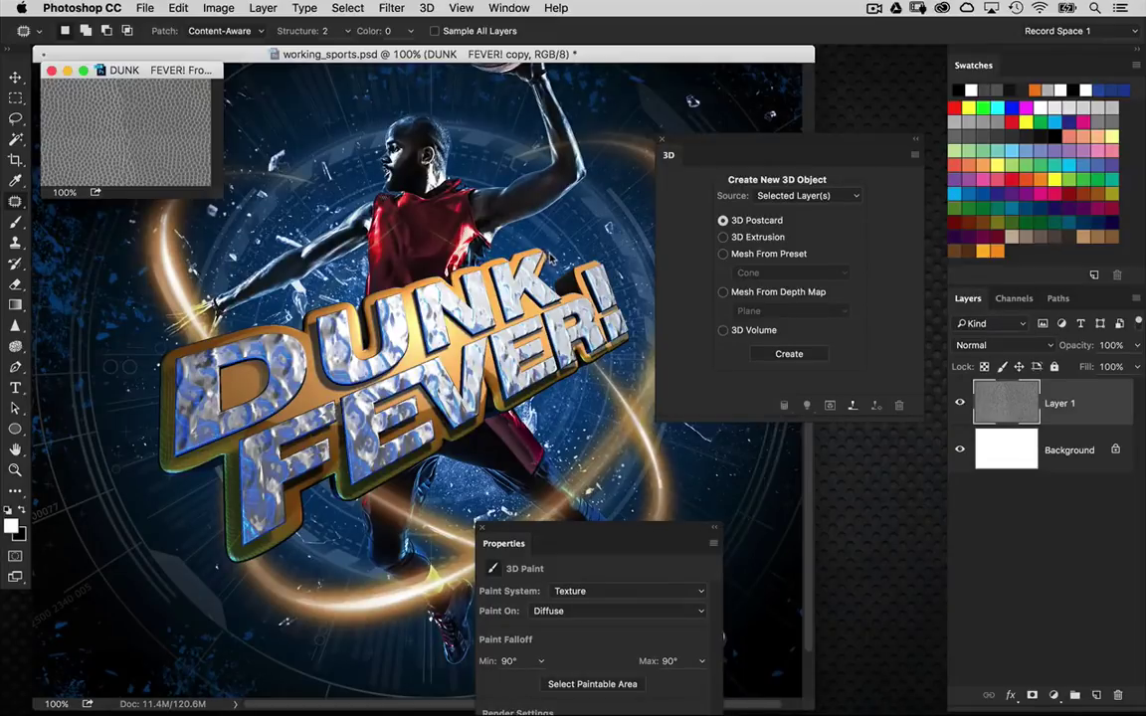
{"action": "key", "text": "super+w"}
Place the Properties panel beside the title with all material settings in view and set Bump to 5%
{"action": "left_click_drag", "start_coordinate": [597, 543], "coordinate": [538, 484]}
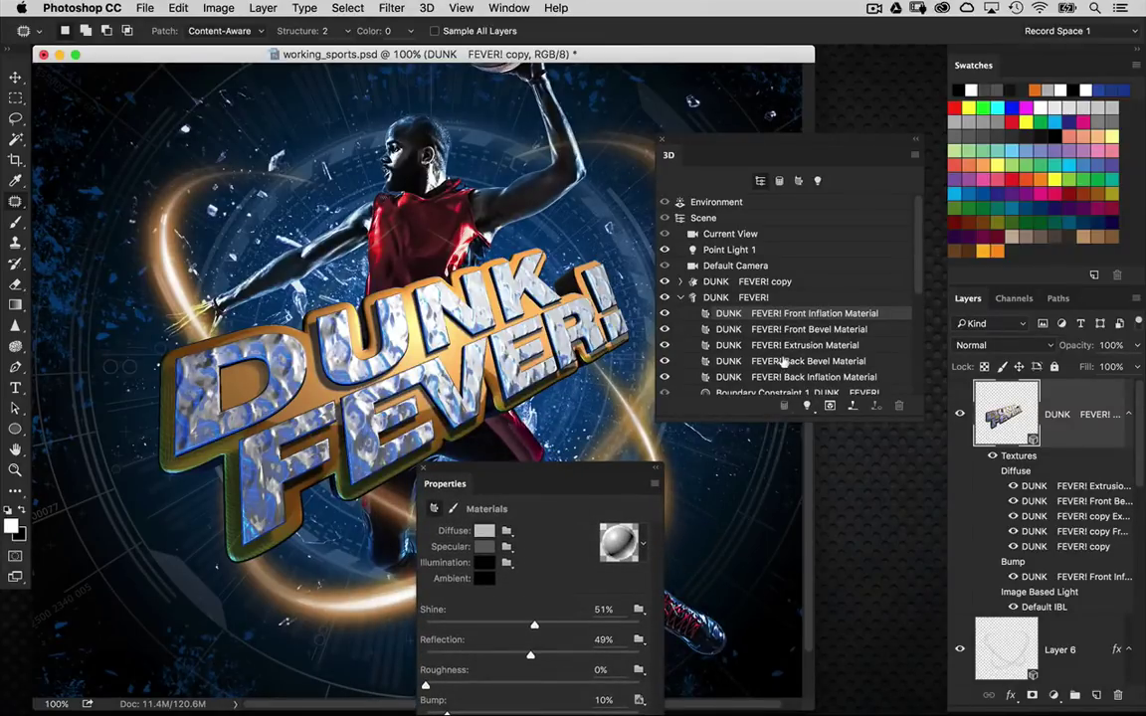
{"action": "left_click_drag", "start_coordinate": [605, 483], "coordinate": [802, 298]}
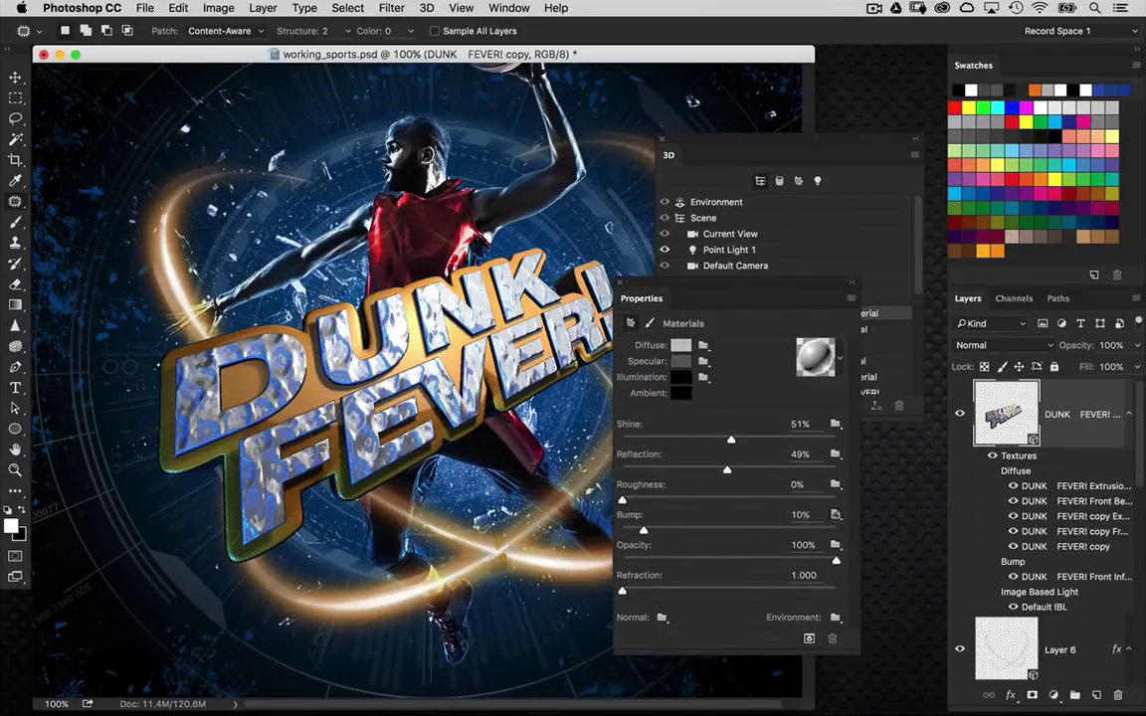
{"action": "type", "text": "5"}
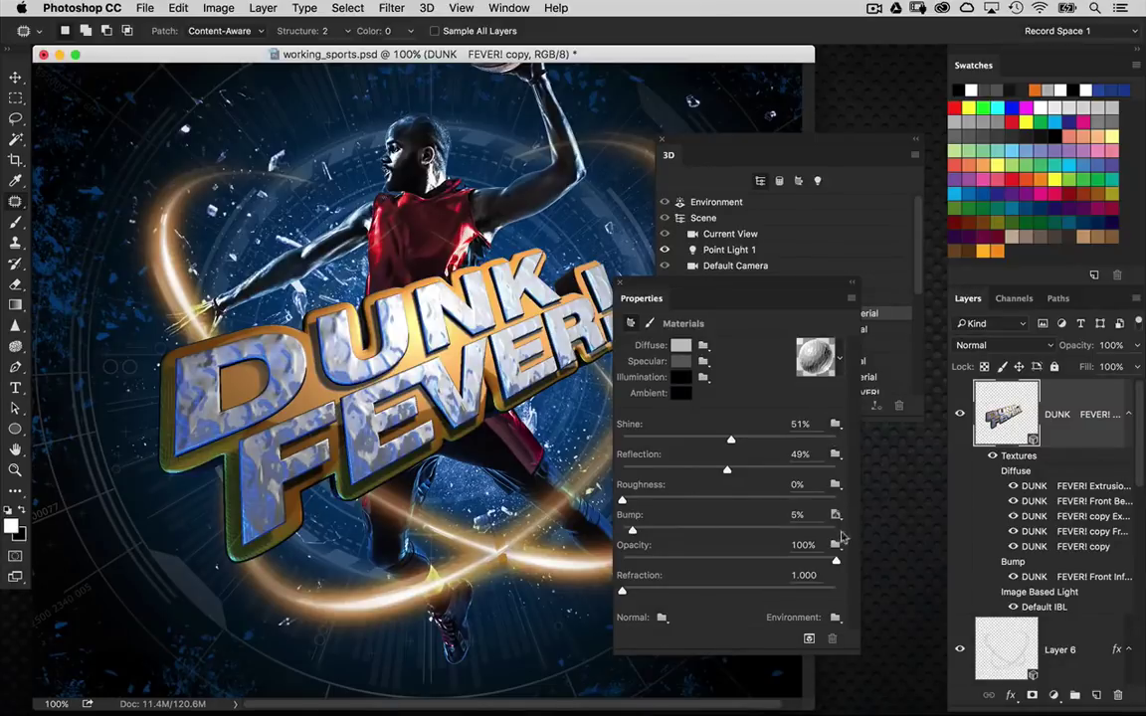
Open the bump texture's UV properties, move the dialog clear of the title, and set both U/X and V/Y scale to 50%
{"action": "left_click", "coordinate": [836, 515]}
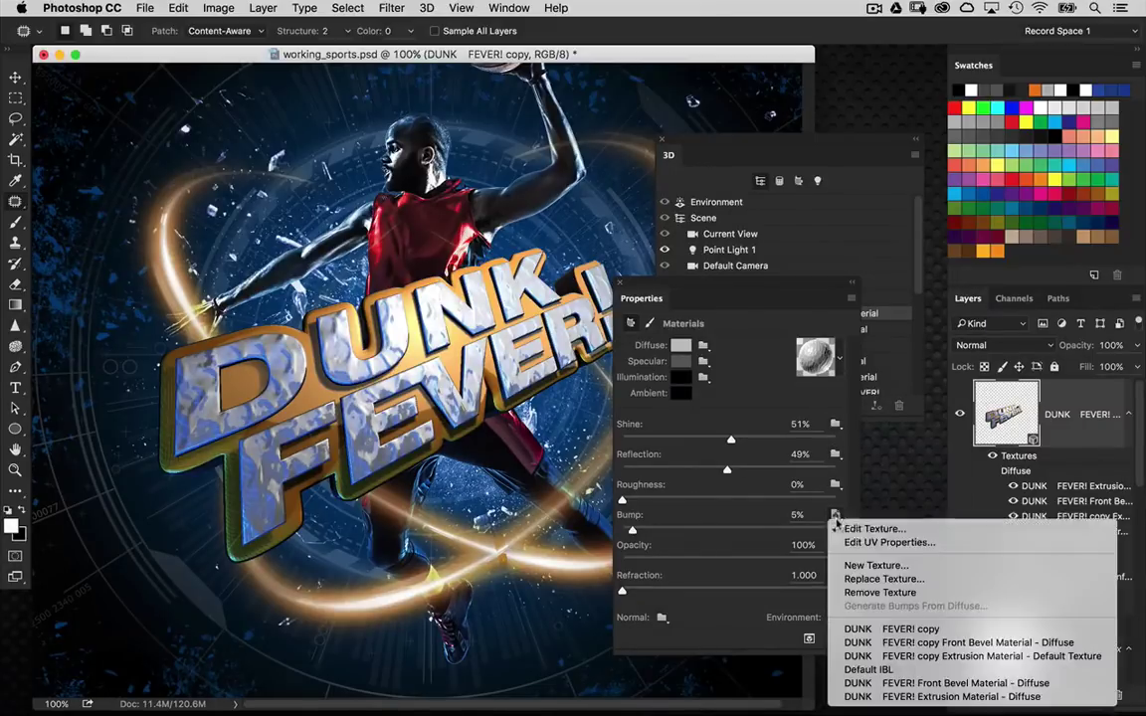
{"action": "left_click", "coordinate": [906, 544]}
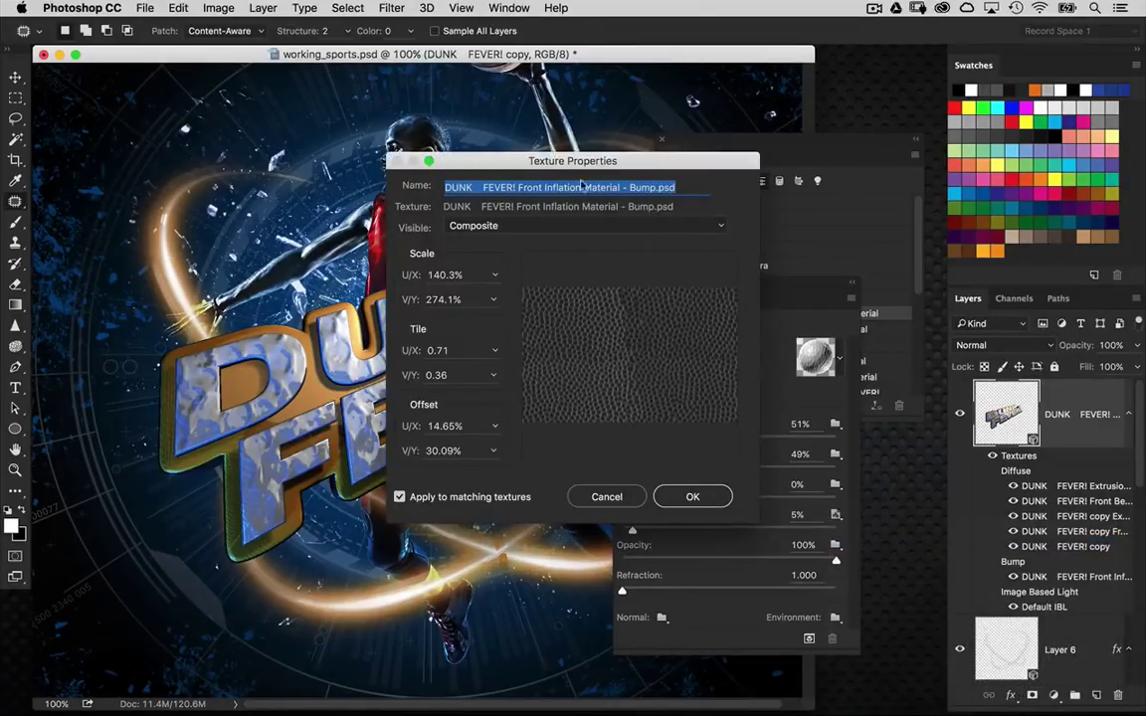
{"action": "left_click_drag", "start_coordinate": [570, 156], "coordinate": [835, 204]}
{"action": "left_click_drag", "start_coordinate": [674, 321], "coordinate": [699, 348]}
{"action": "left_click", "coordinate": [706, 323]}
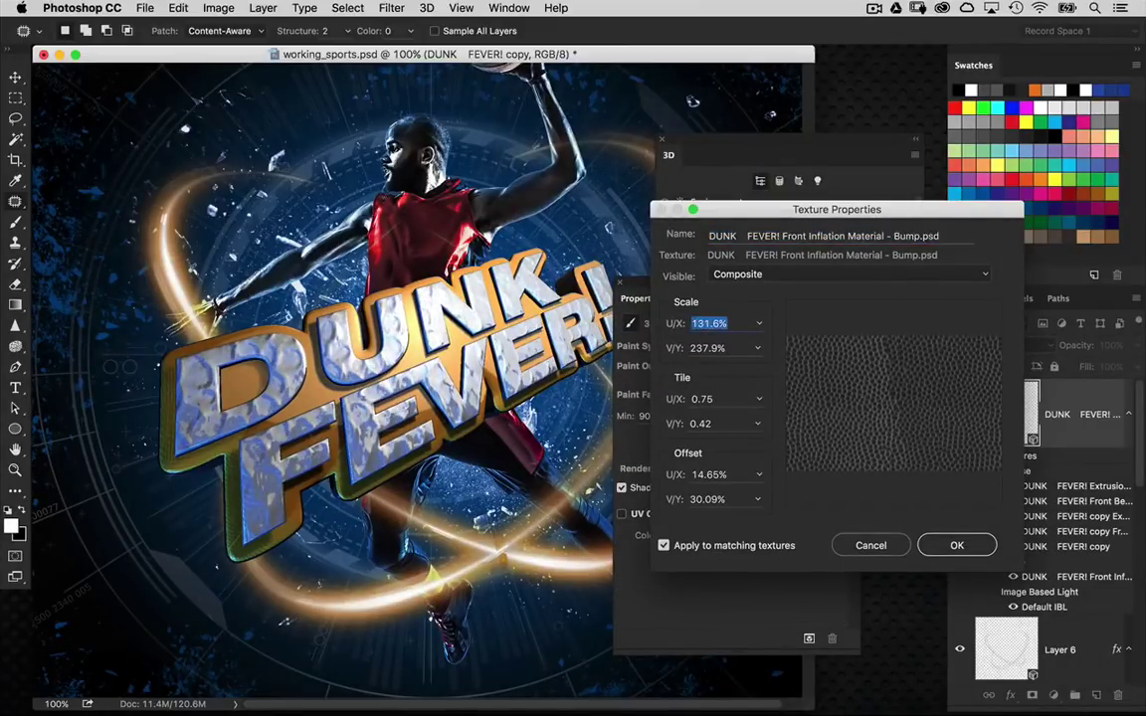
{"action": "type", "text": "50"}
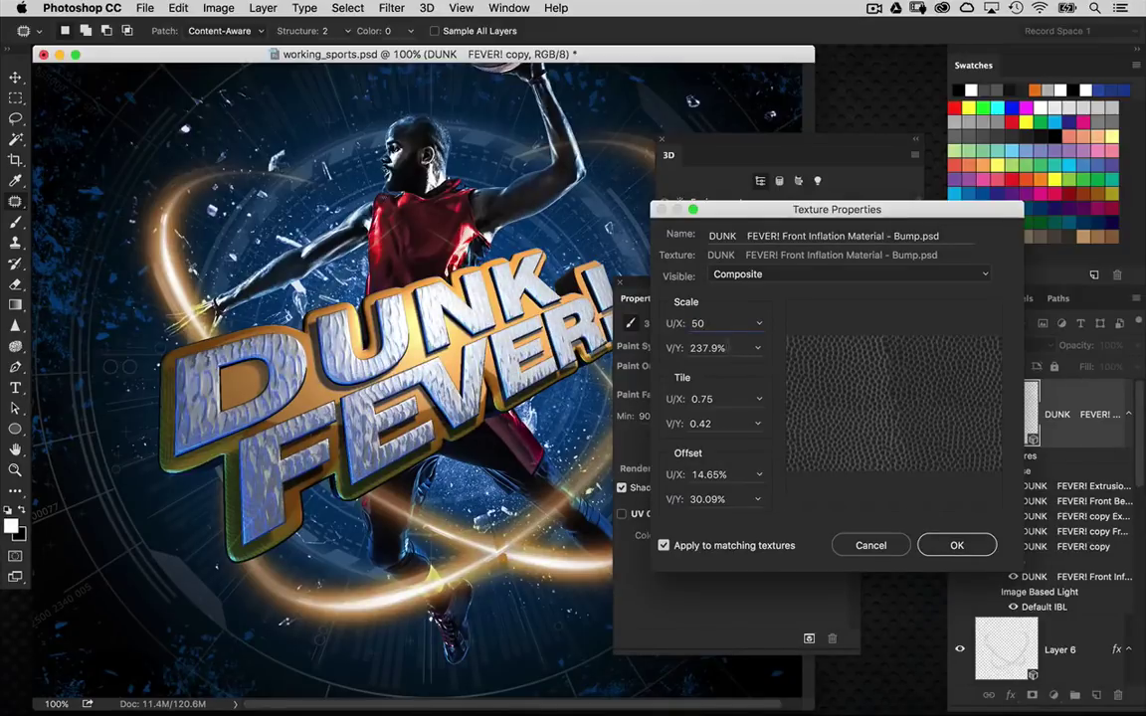
{"action": "key", "text": "Tab"}
{"action": "type", "text": "50"}
Fine-tune the bump texture's scale to 27.3% U/X and 44.2% V/Y and accept the texture properties
{"action": "left_click_drag", "start_coordinate": [671, 346], "coordinate": [599, 366]}
{"action": "left_click_drag", "start_coordinate": [675, 325], "coordinate": [567, 343]}
{"action": "key", "text": "Tab"}
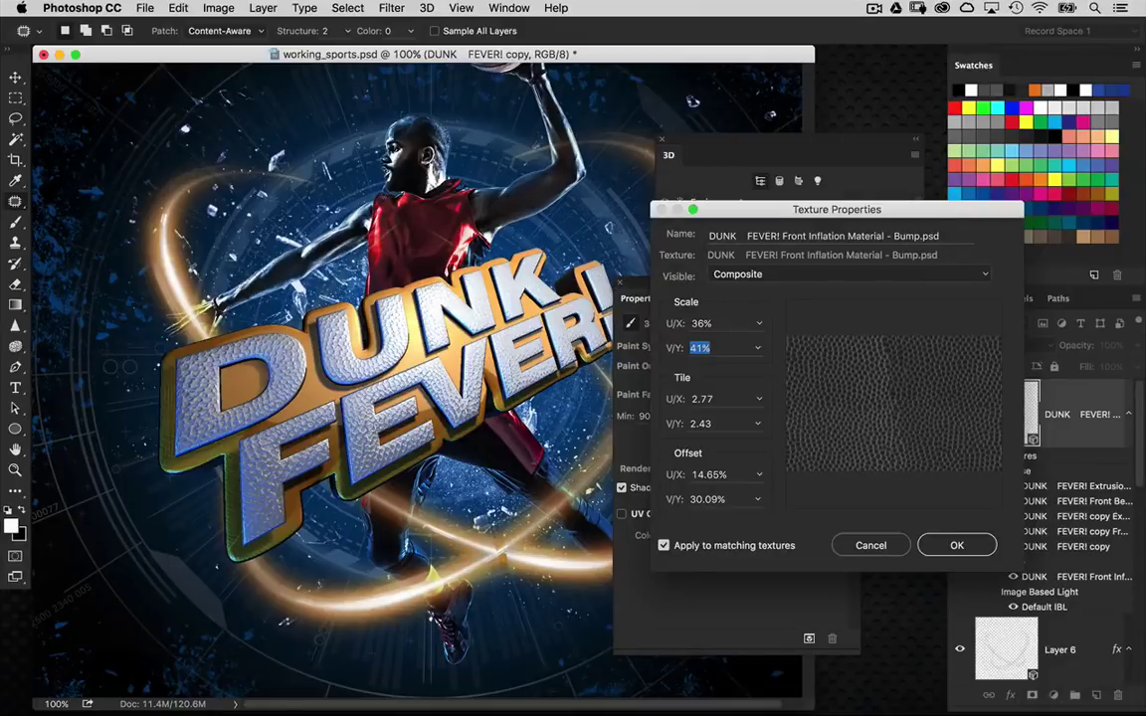
{"action": "left_click", "coordinate": [761, 325]}
{"action": "left_click_drag", "start_coordinate": [756, 344], "coordinate": [744, 309]}
{"action": "left_click", "coordinate": [744, 307]}
{"action": "left_click_drag", "start_coordinate": [669, 327], "coordinate": [699, 332]}
{"action": "key", "text": "Tab"}
{"action": "key", "text": "Tab"}
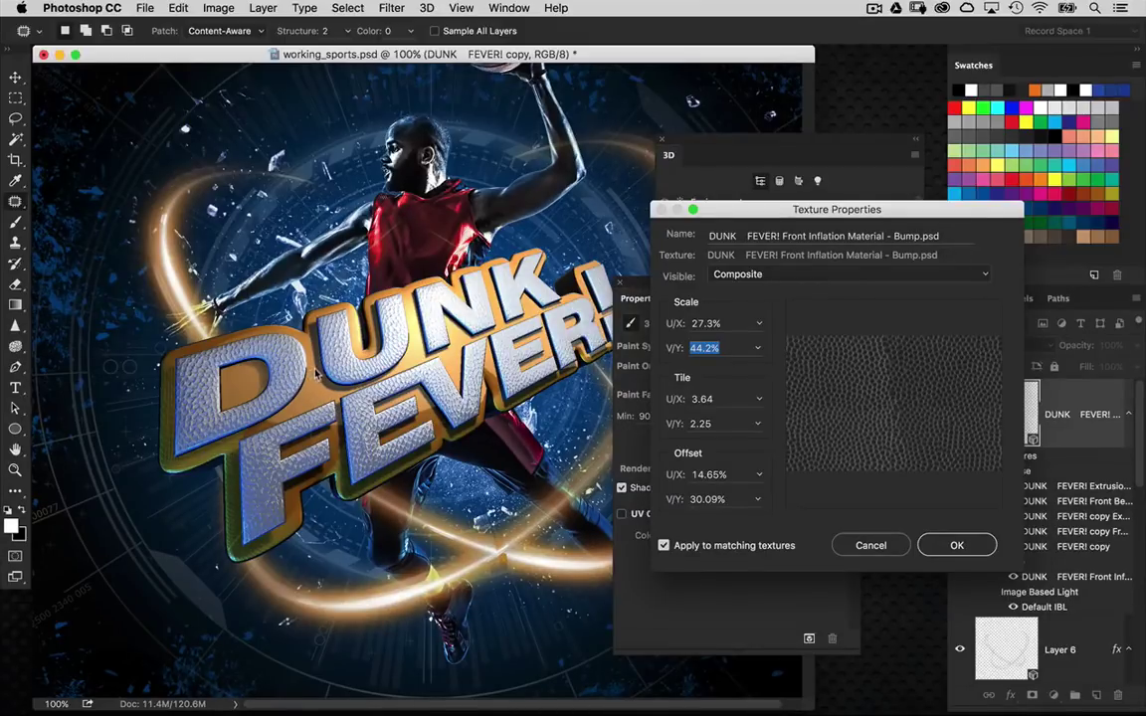
{"action": "left_click", "coordinate": [948, 547]}
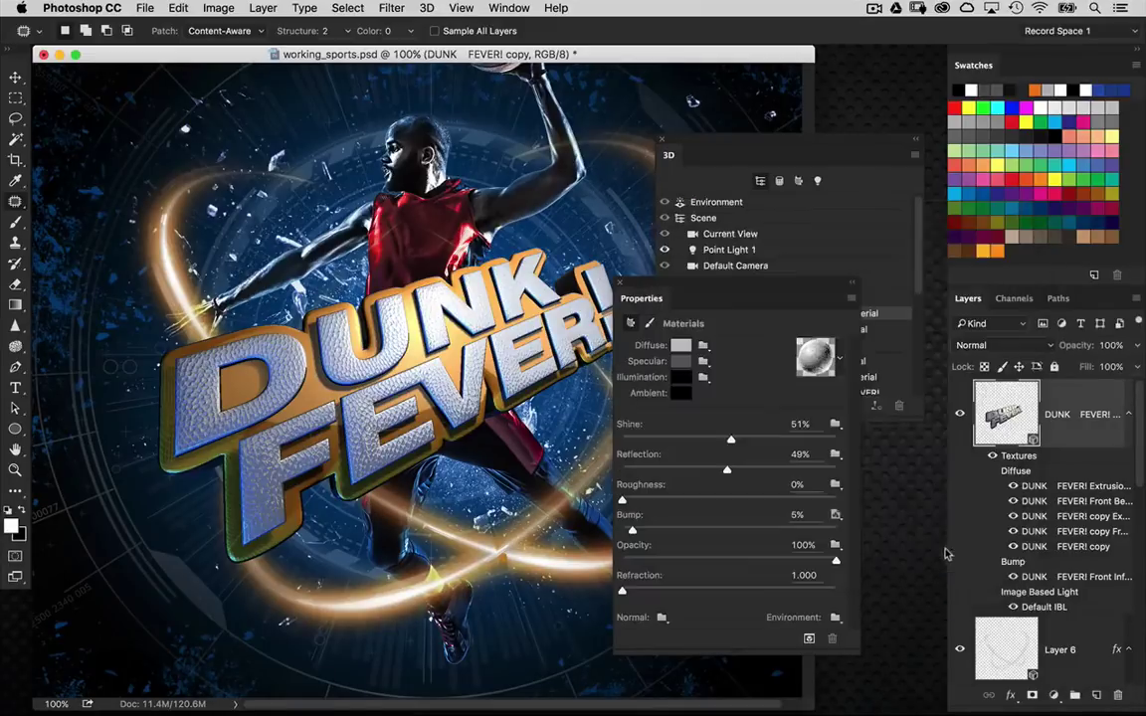
Open the bump texture for editing, invert its tones, and close it with the change saved
{"action": "left_click", "coordinate": [835, 515]}
{"action": "left_click", "coordinate": [840, 532]}
{"action": "key", "text": "super+i"}
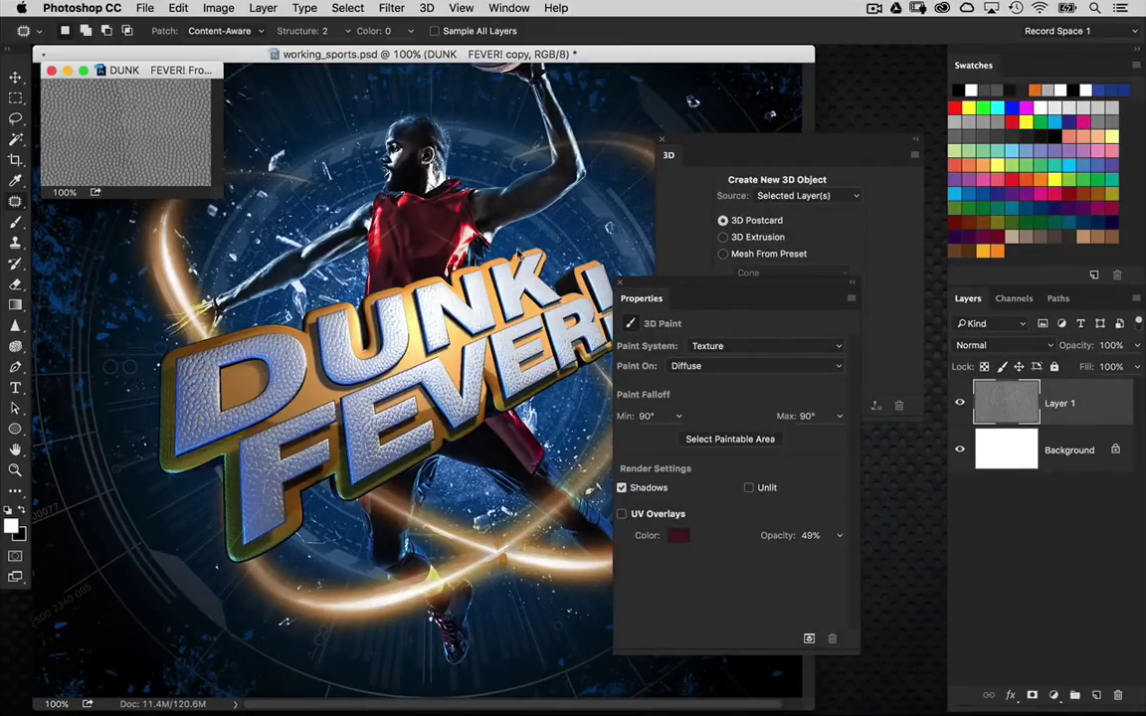
{"action": "key", "text": "super+w"}
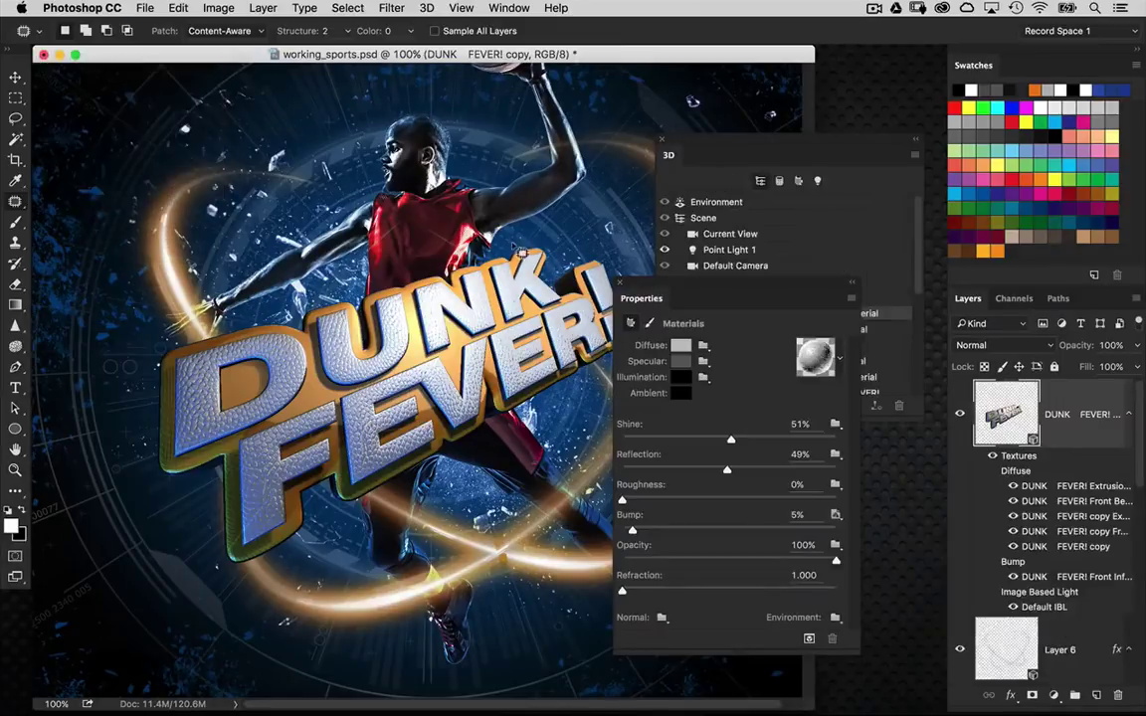
Reduce the bump texture's UV scale to 23.1% U/X and 41.4% V/Y and accept the texture properties
{"action": "key", "text": "super+equal"}
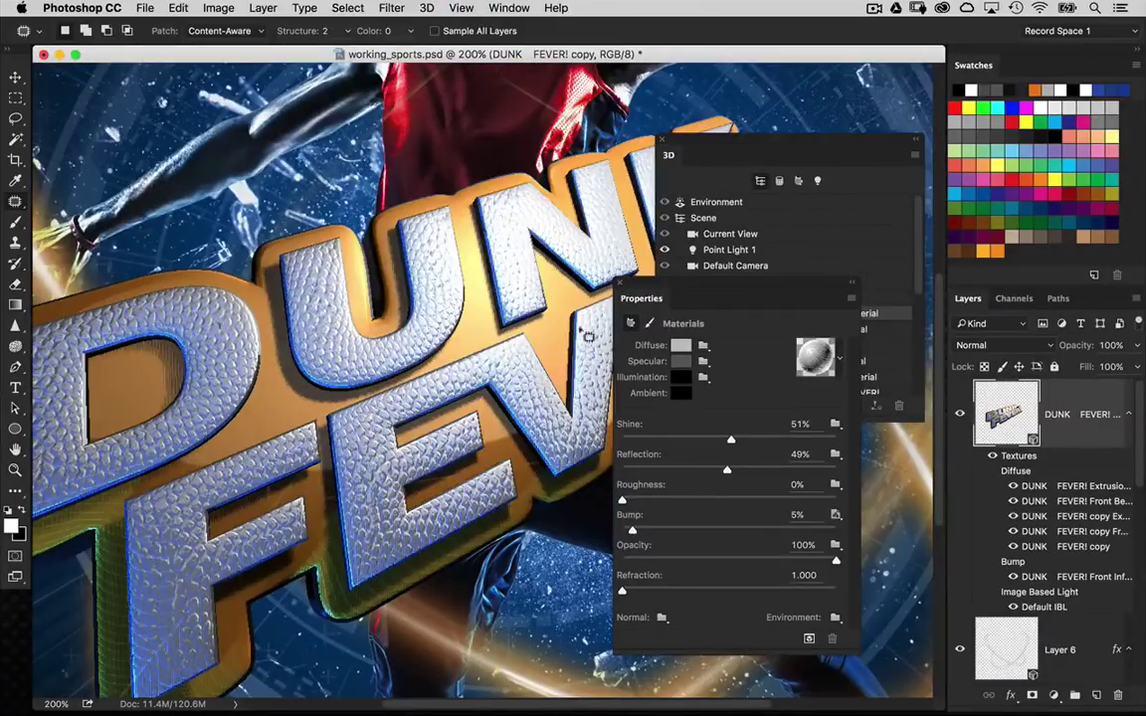
{"action": "left_click", "coordinate": [796, 514]}
{"action": "left_click", "coordinate": [838, 516]}
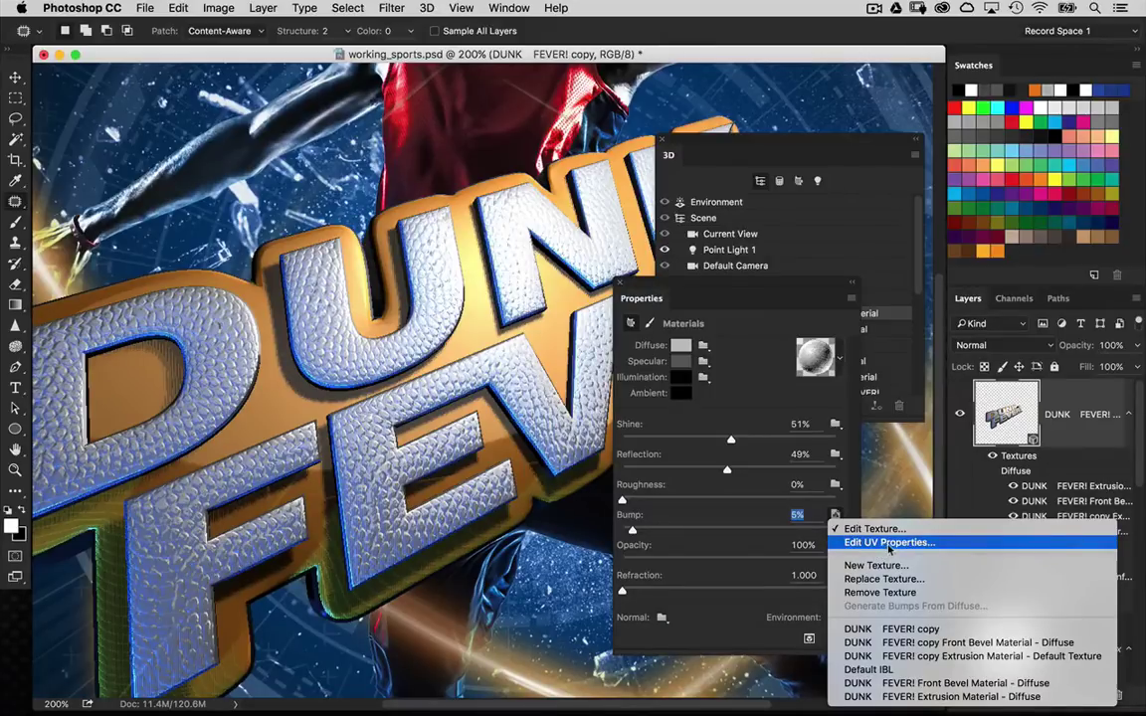
{"action": "left_click", "coordinate": [890, 543]}
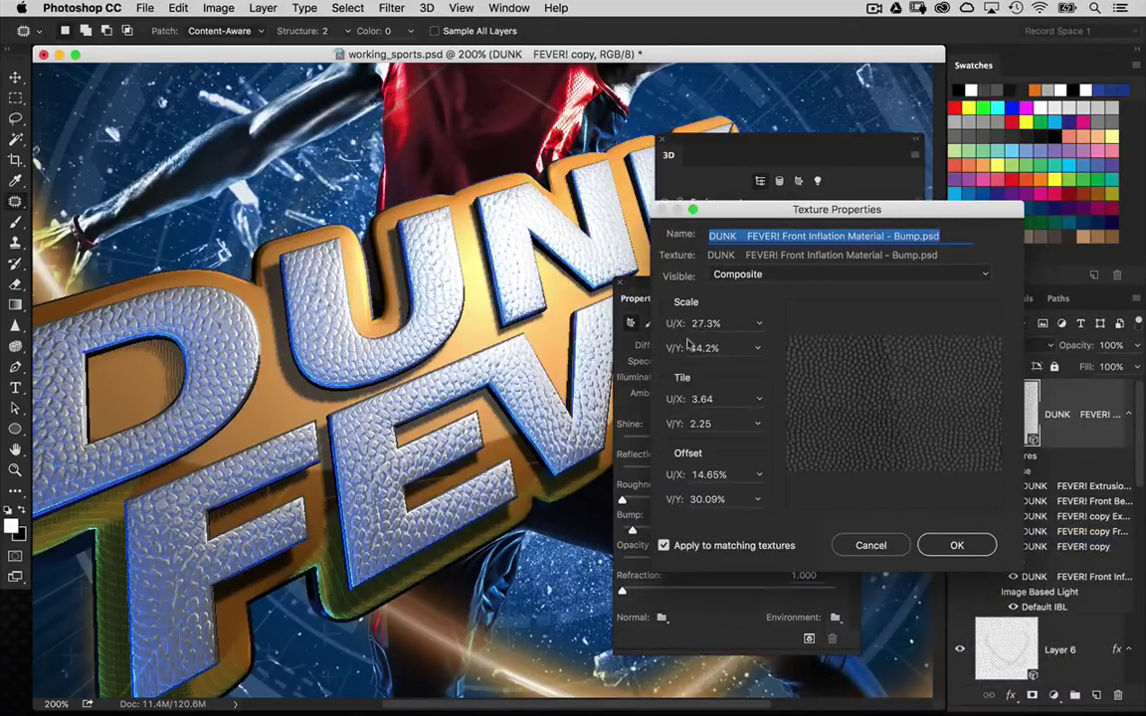
{"action": "left_click_drag", "start_coordinate": [671, 346], "coordinate": [634, 324]}
{"action": "key", "text": "shift+Tab"}
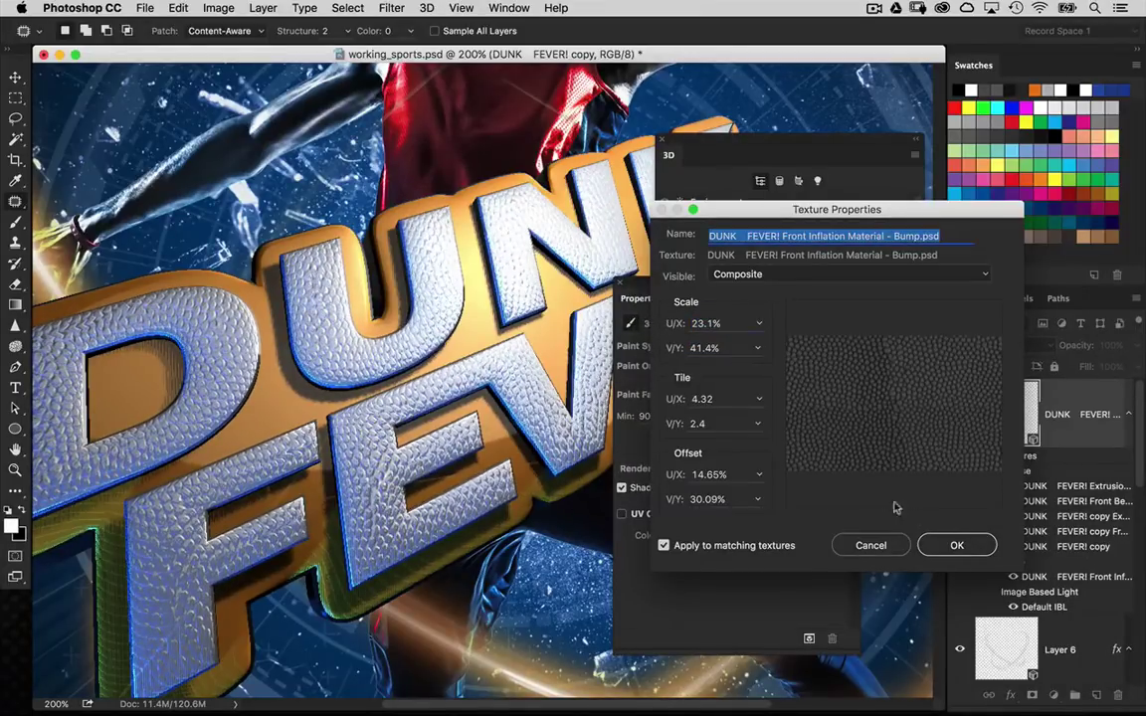
{"action": "left_click", "coordinate": [959, 552]}
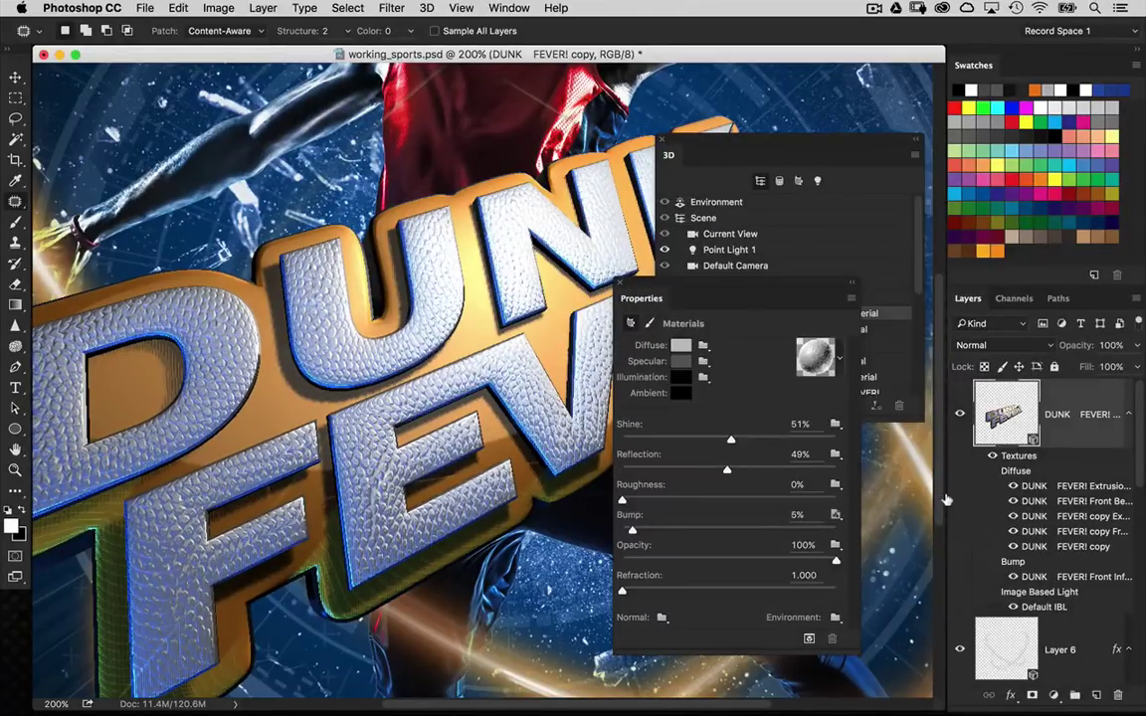
Return the document to 100% and move the Properties and 3D panels clear of the title
{"action": "key", "text": "super+minus"}
{"action": "left_click", "coordinate": [708, 269]}
{"action": "left_click_drag", "start_coordinate": [709, 281], "coordinate": [743, 513]}
{"action": "left_click_drag", "start_coordinate": [727, 149], "coordinate": [788, 158]}
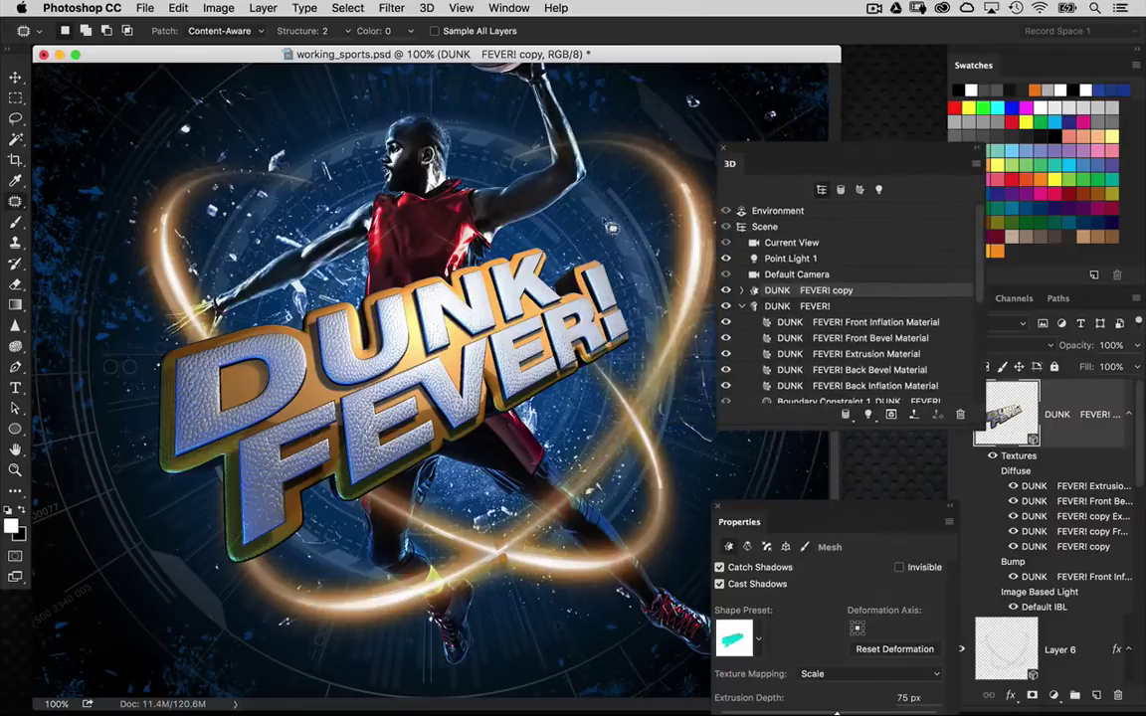
With the Move tool's 3D modes, select Current View and orbit the camera to give the DUNK FEVER! title a new angle
{"action": "left_click", "coordinate": [15, 79]}
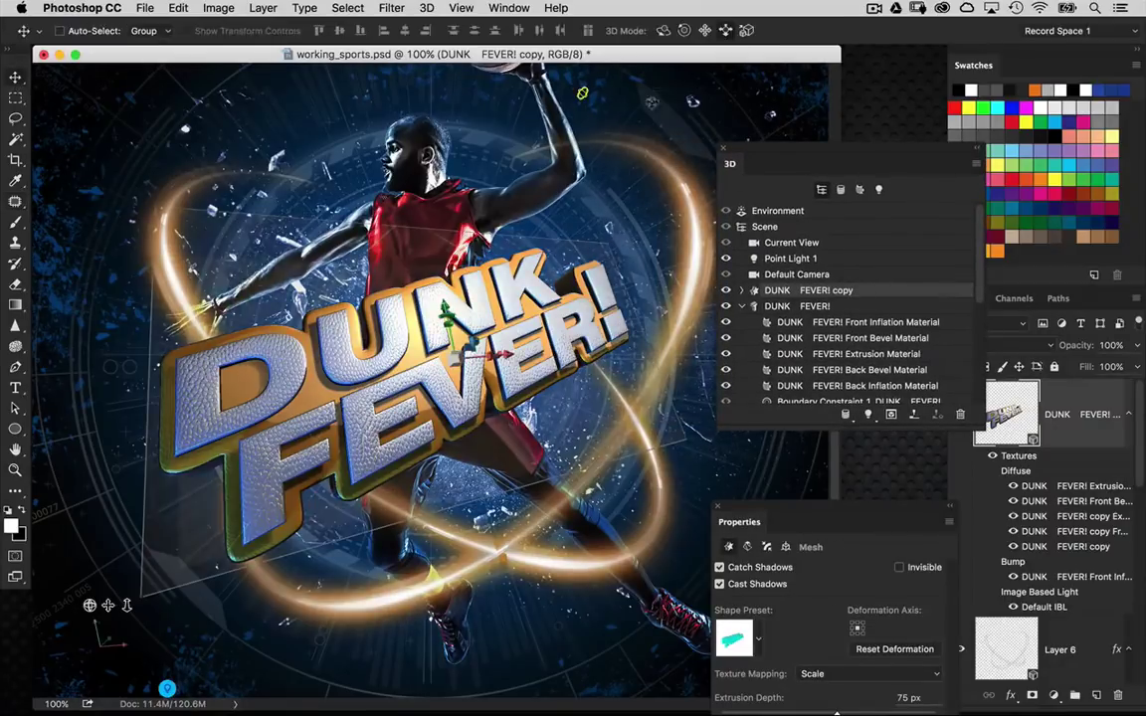
{"action": "left_click", "coordinate": [664, 32]}
{"action": "left_click_drag", "start_coordinate": [587, 175], "coordinate": [629, 170]}
{"action": "left_click", "coordinate": [791, 243]}
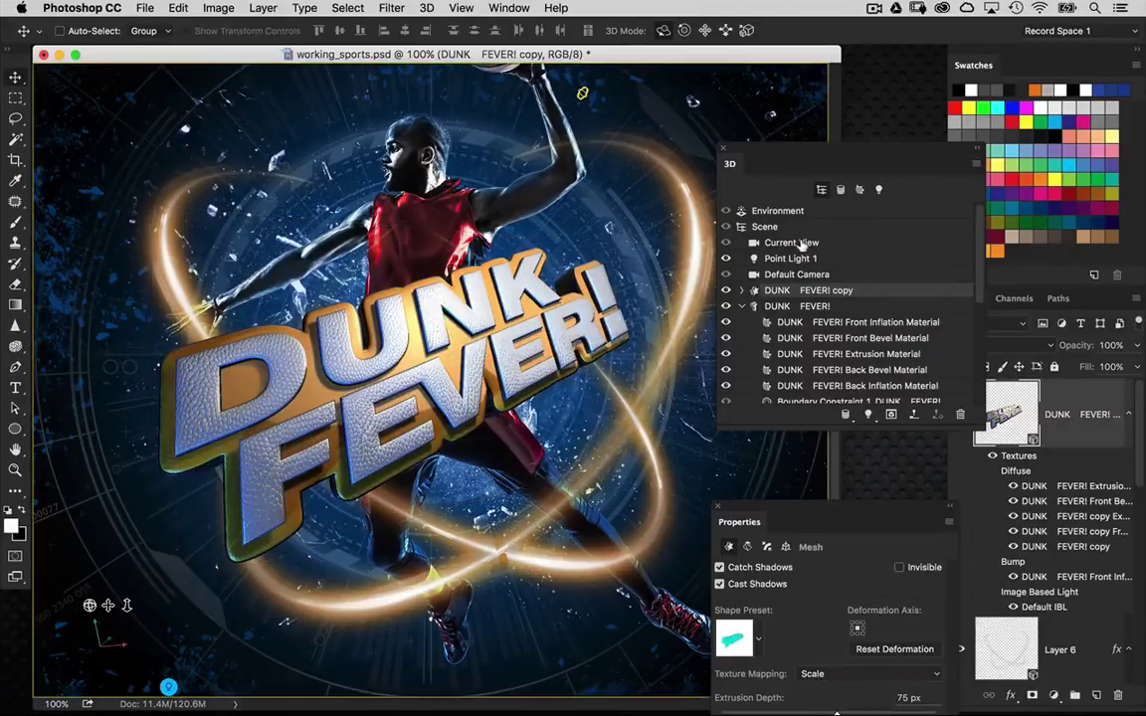
{"action": "left_click_drag", "start_coordinate": [611, 205], "coordinate": [631, 129]}
{"action": "left_click_drag", "start_coordinate": [635, 228], "coordinate": [605, 233]}
{"action": "left_click_drag", "start_coordinate": [190, 687], "coordinate": [140, 686]}
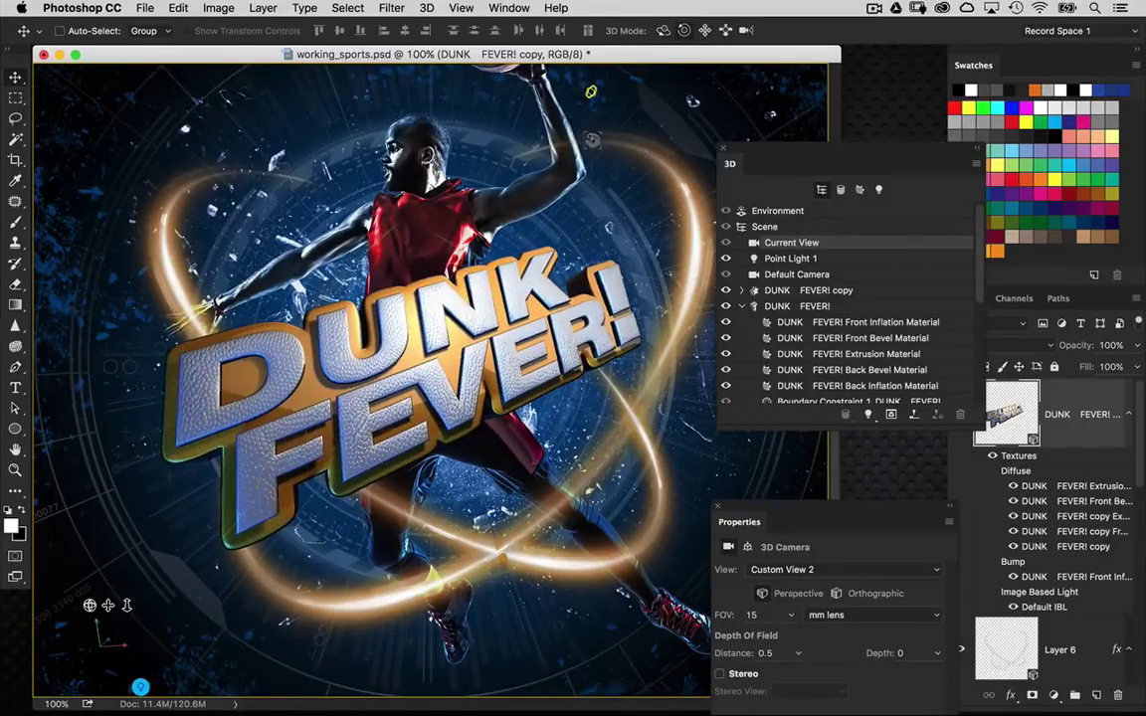
{"action": "scroll", "coordinate": [594, 142], "scroll_direction": "up", "scroll_amount": 2}
{"action": "key", "text": "super+minus"}
{"action": "key", "text": "super+equal"}
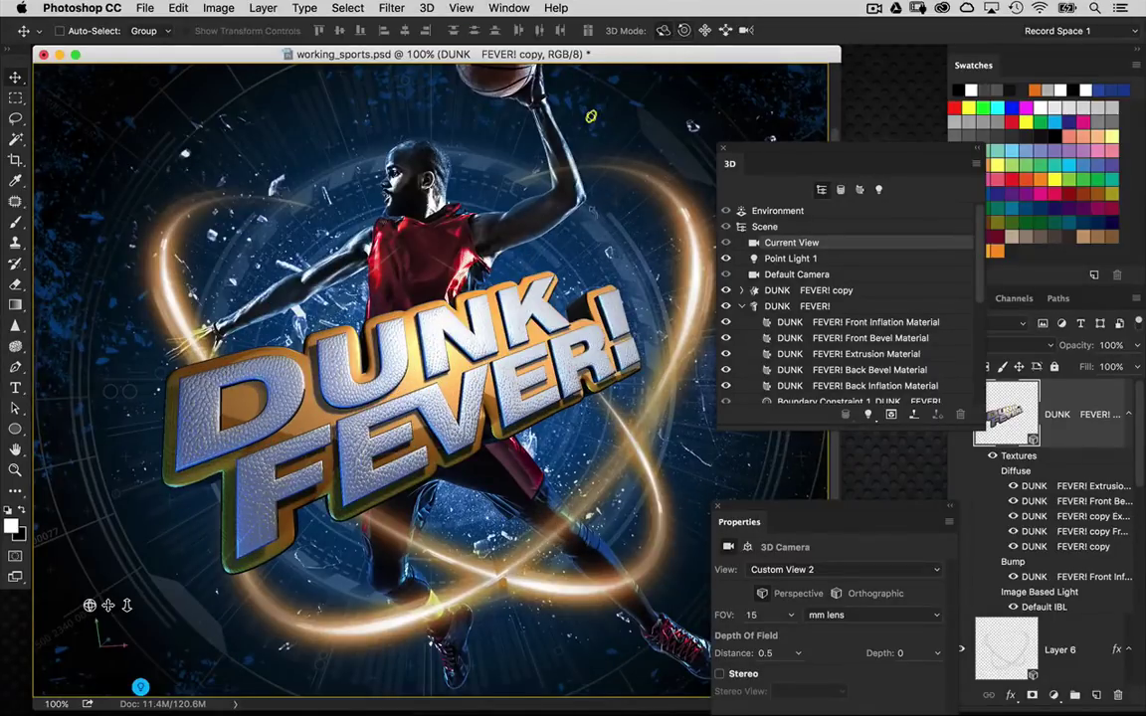
{"action": "left_click_drag", "start_coordinate": [591, 116], "coordinate": [604, 123]}
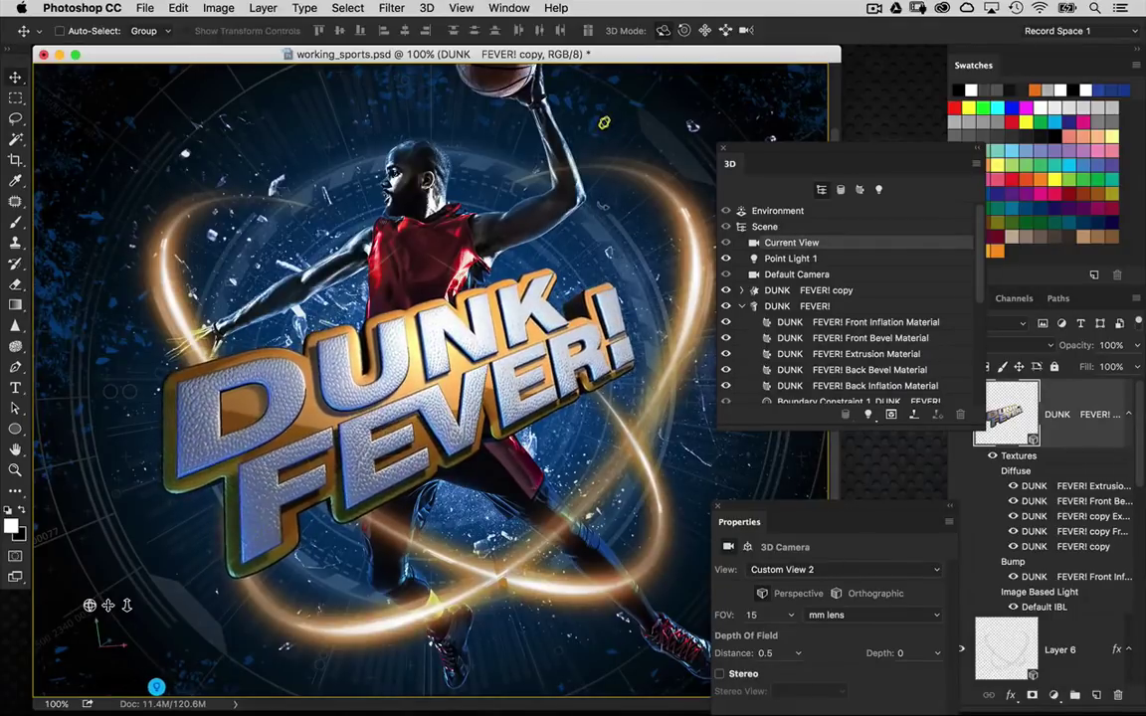
Select the 3D Environment and rotate its image-based light to reposition the reflections on the title
{"action": "left_click", "coordinate": [781, 211]}
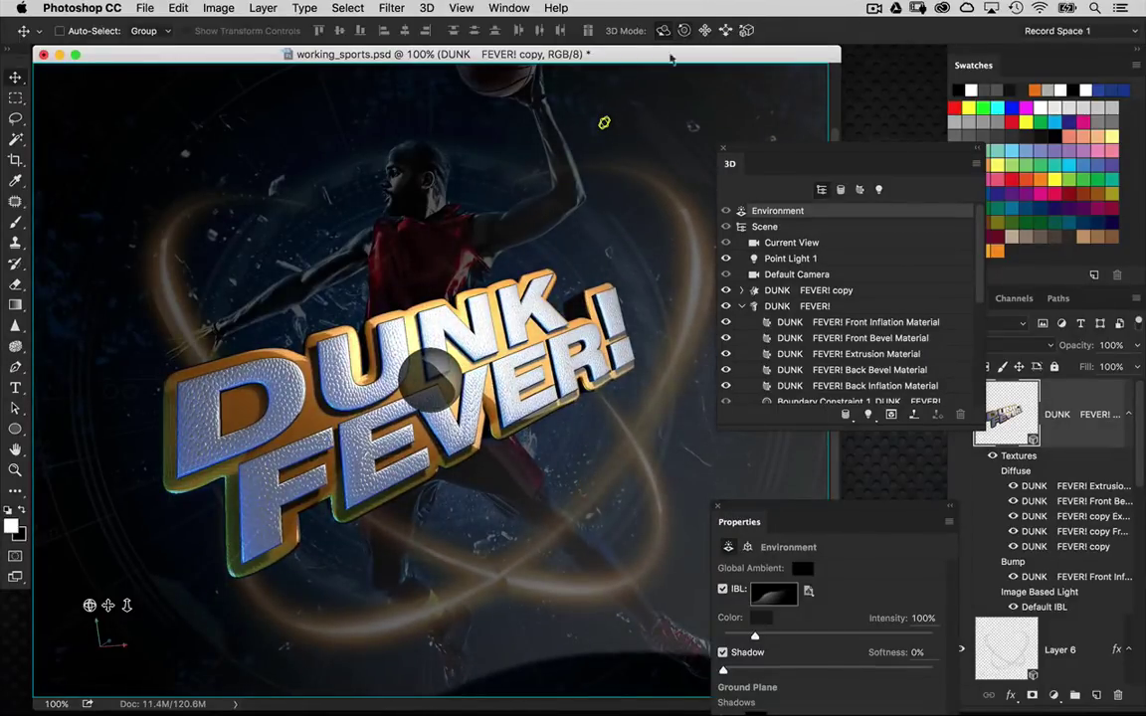
{"action": "left_click_drag", "start_coordinate": [648, 126], "coordinate": [527, 129]}
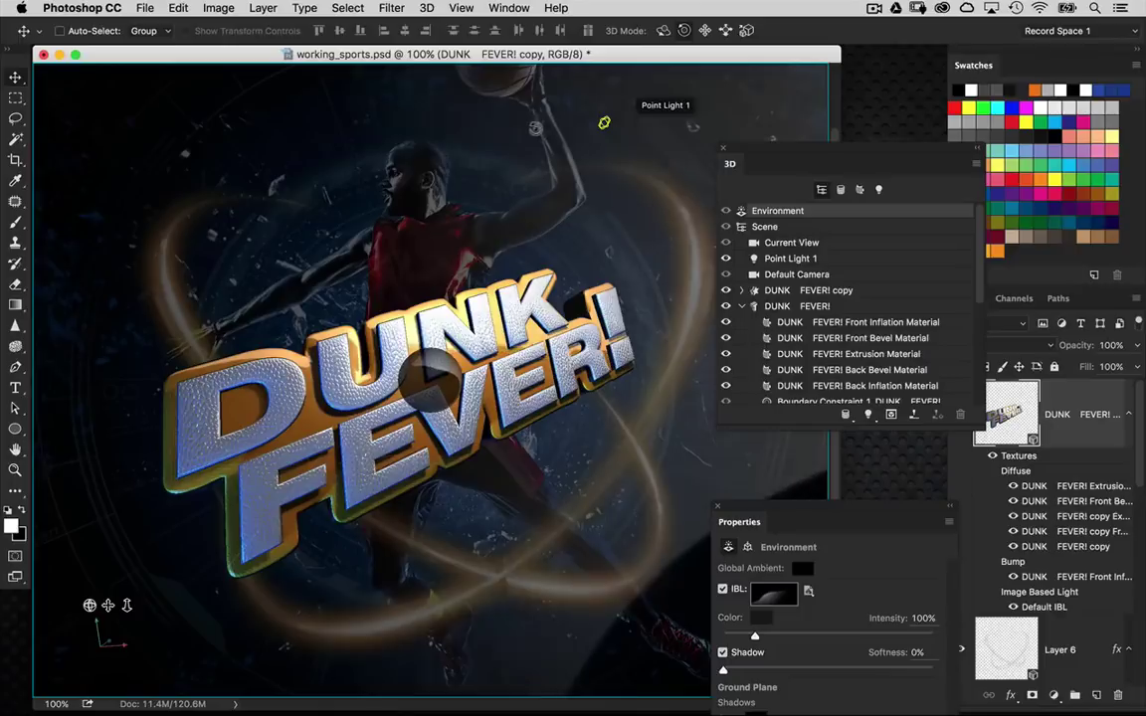
{"action": "left_click", "coordinate": [664, 31]}
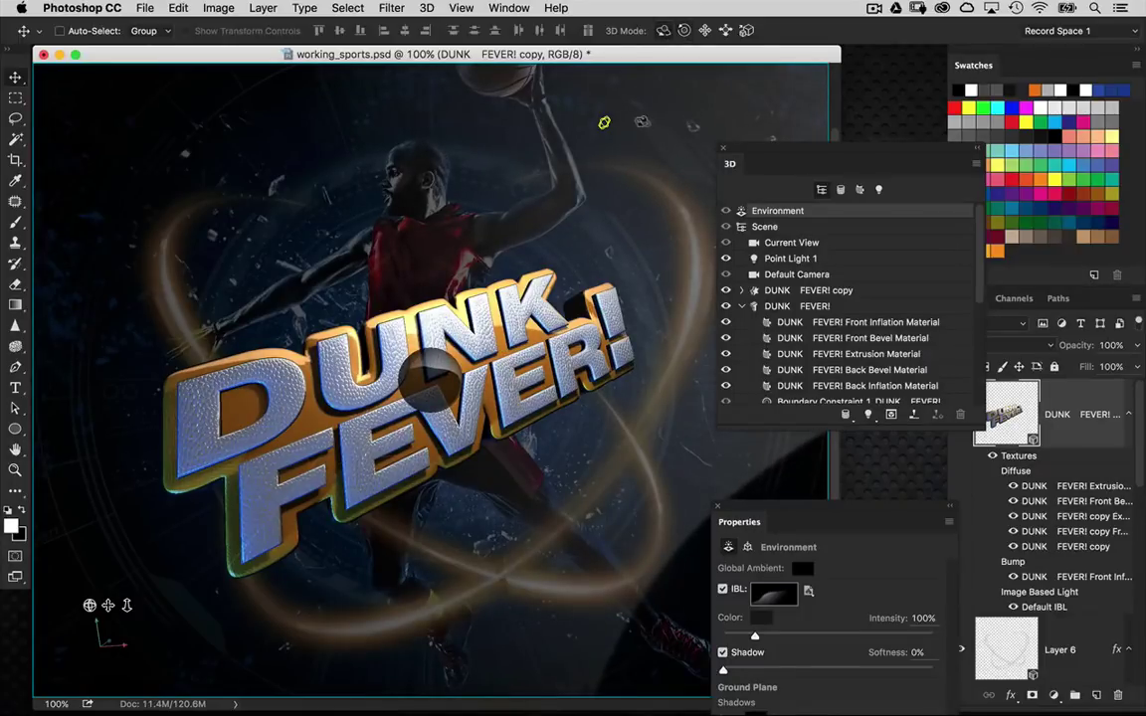
{"action": "left_click_drag", "start_coordinate": [642, 123], "coordinate": [643, 117]}
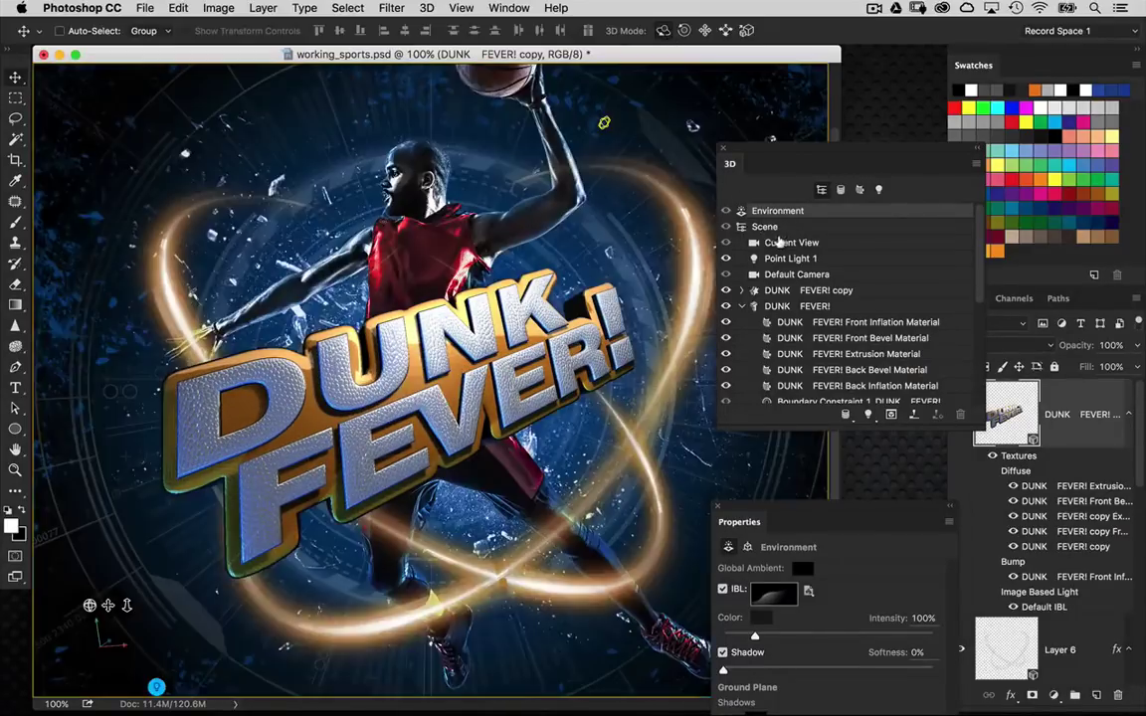
Orbit the Current View slightly, and rearrange the panels with Layers floating enlarged above the 3D panel
{"action": "left_click", "coordinate": [791, 243]}
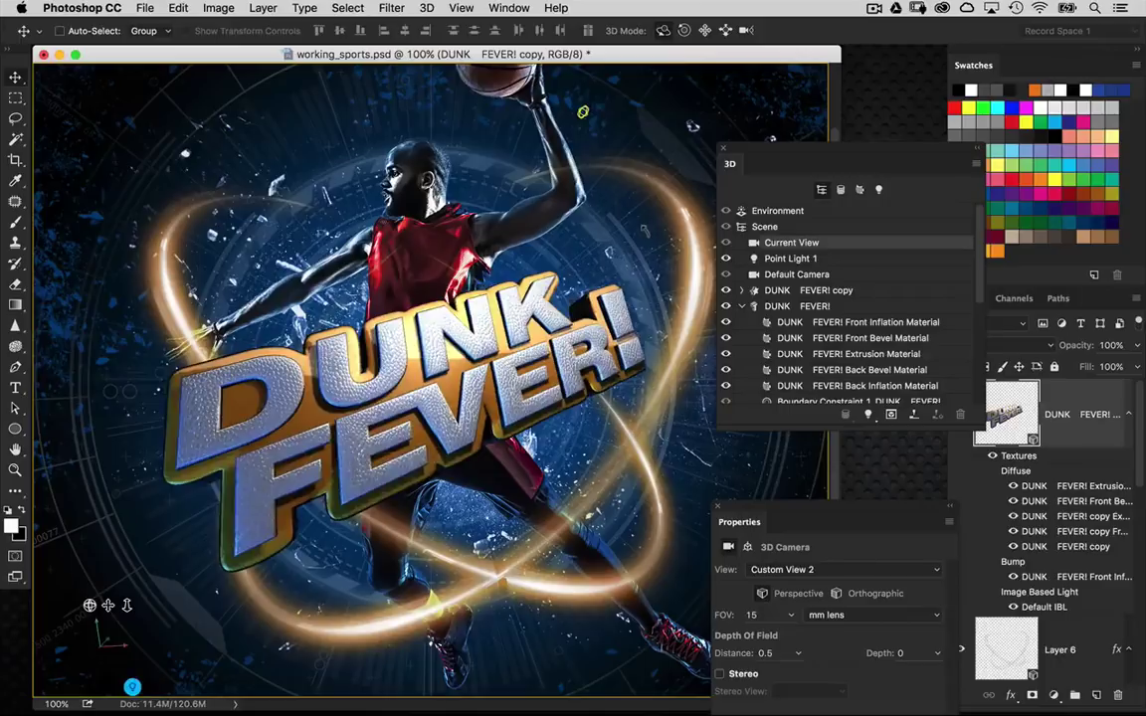
{"action": "left_click_drag", "start_coordinate": [808, 141], "coordinate": [736, 509]}
{"action": "left_click_drag", "start_coordinate": [968, 299], "coordinate": [719, 129]}
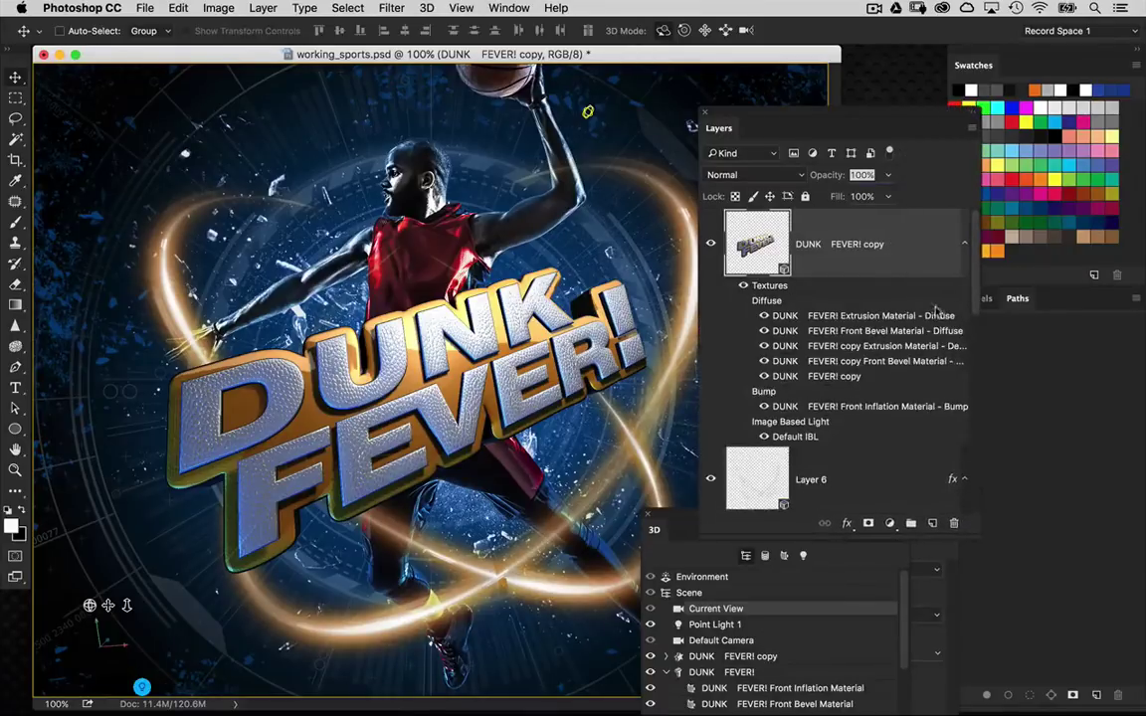
Add a bright blue Outer Glow with a size of 81 px to the DUNK FEVER! copy layer
{"action": "double_click", "coordinate": [830, 235]}
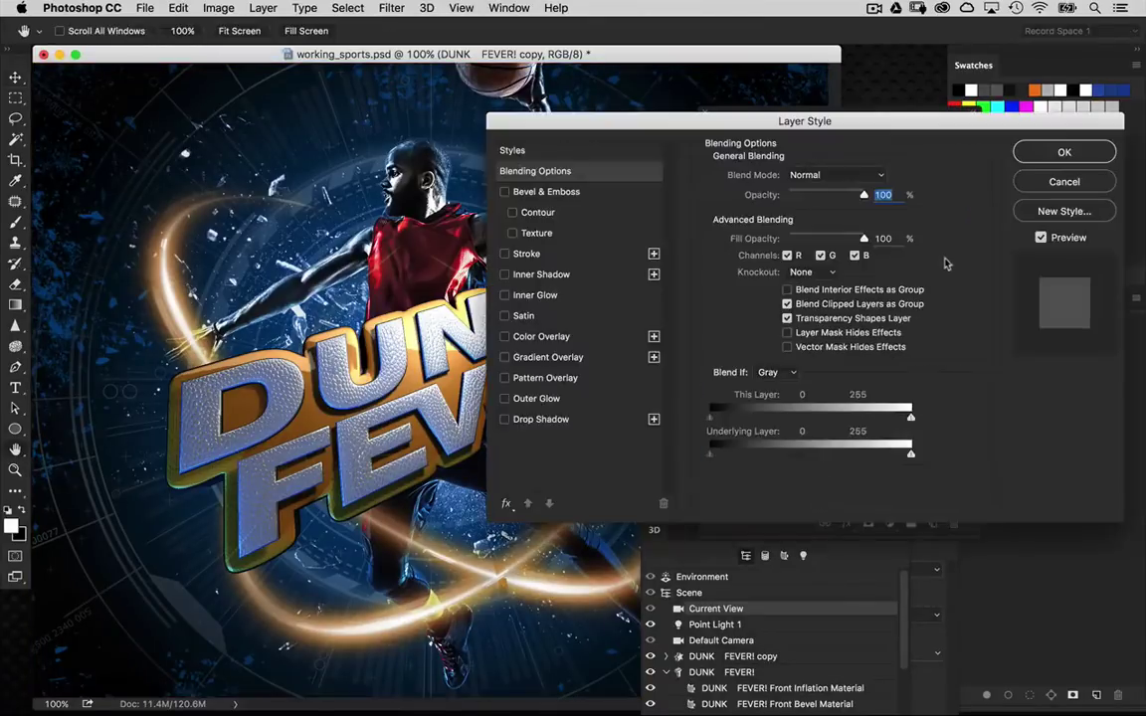
{"action": "left_click", "coordinate": [546, 400]}
{"action": "left_click", "coordinate": [744, 239]}
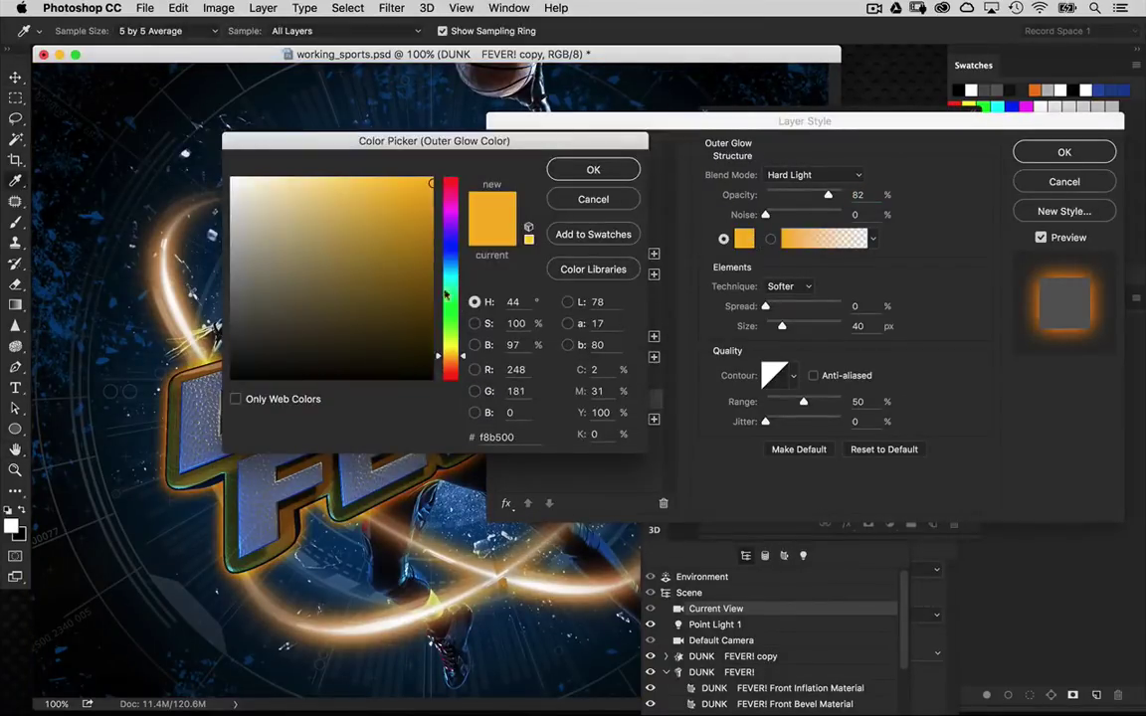
{"action": "left_click", "coordinate": [447, 279]}
{"action": "left_click", "coordinate": [557, 171]}
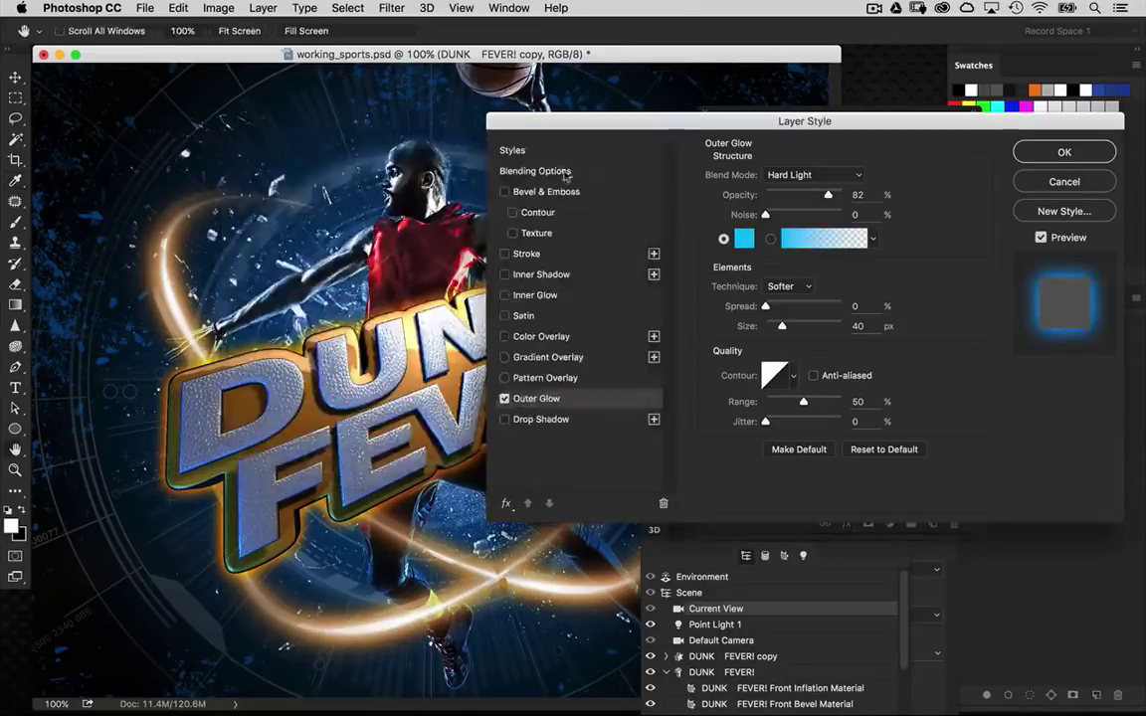
{"action": "left_click_drag", "start_coordinate": [780, 329], "coordinate": [794, 329]}
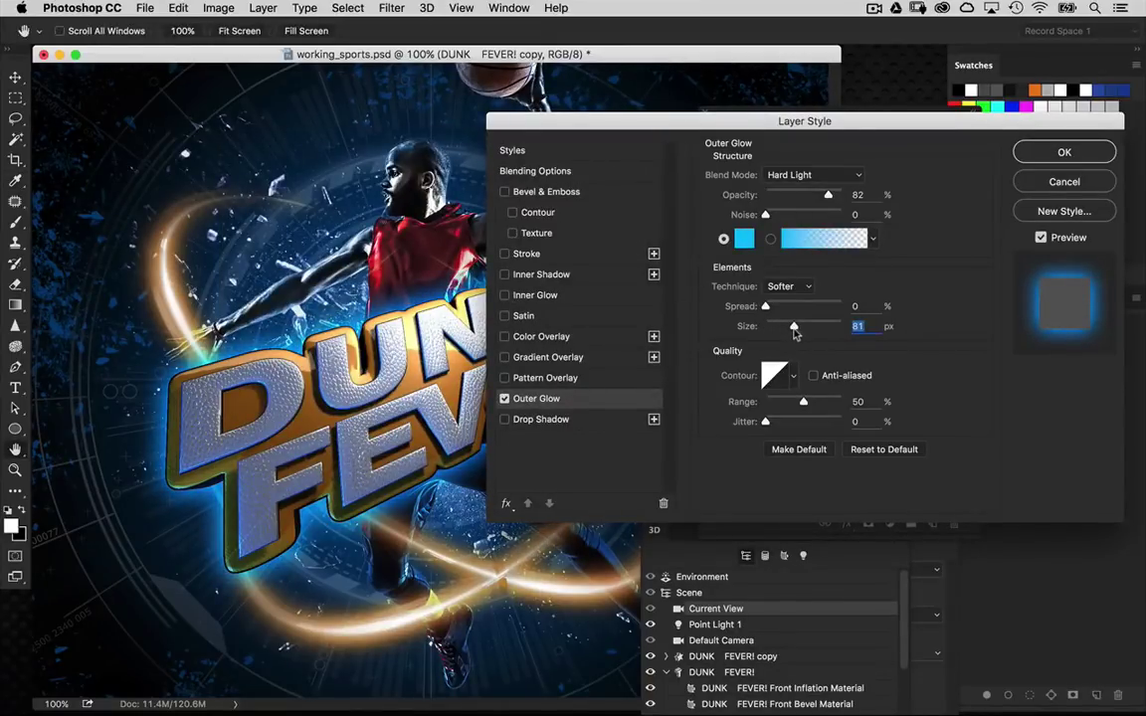
{"action": "left_click_drag", "start_coordinate": [766, 136], "coordinate": [754, 172]}
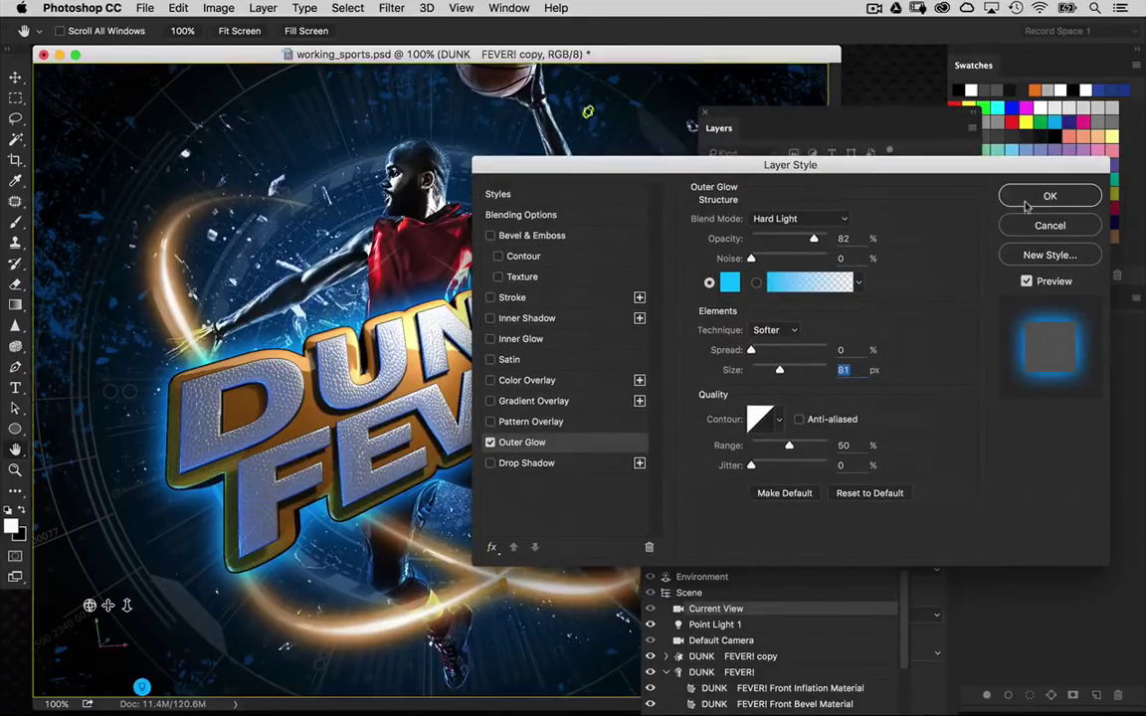
{"action": "left_click", "coordinate": [1050, 196]}
Zoom the document out to 66.7%, reposition its window, and orbit the DUNK FEVER! title slightly
{"action": "left_click_drag", "start_coordinate": [634, 195], "coordinate": [560, 176]}
{"action": "key", "text": "super+minus"}
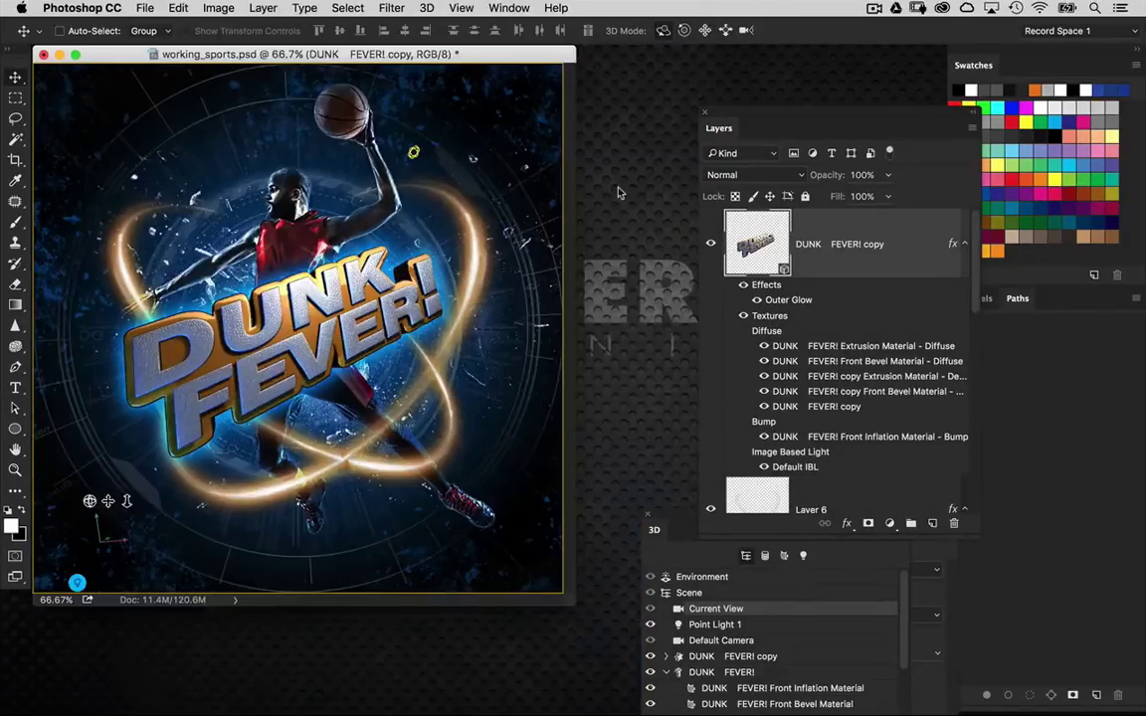
{"action": "left_click_drag", "start_coordinate": [461, 52], "coordinate": [534, 81]}
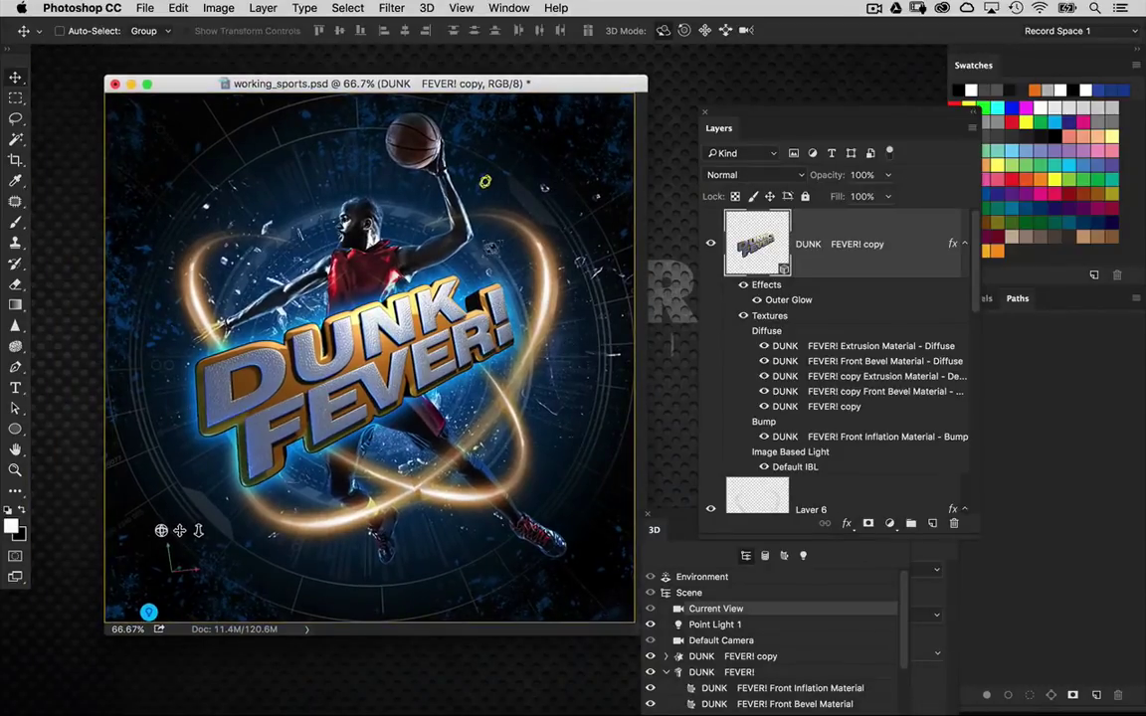
{"action": "left_click_drag", "start_coordinate": [484, 182], "coordinate": [484, 187]}
{"action": "left_click_drag", "start_coordinate": [500, 244], "coordinate": [448, 214]}
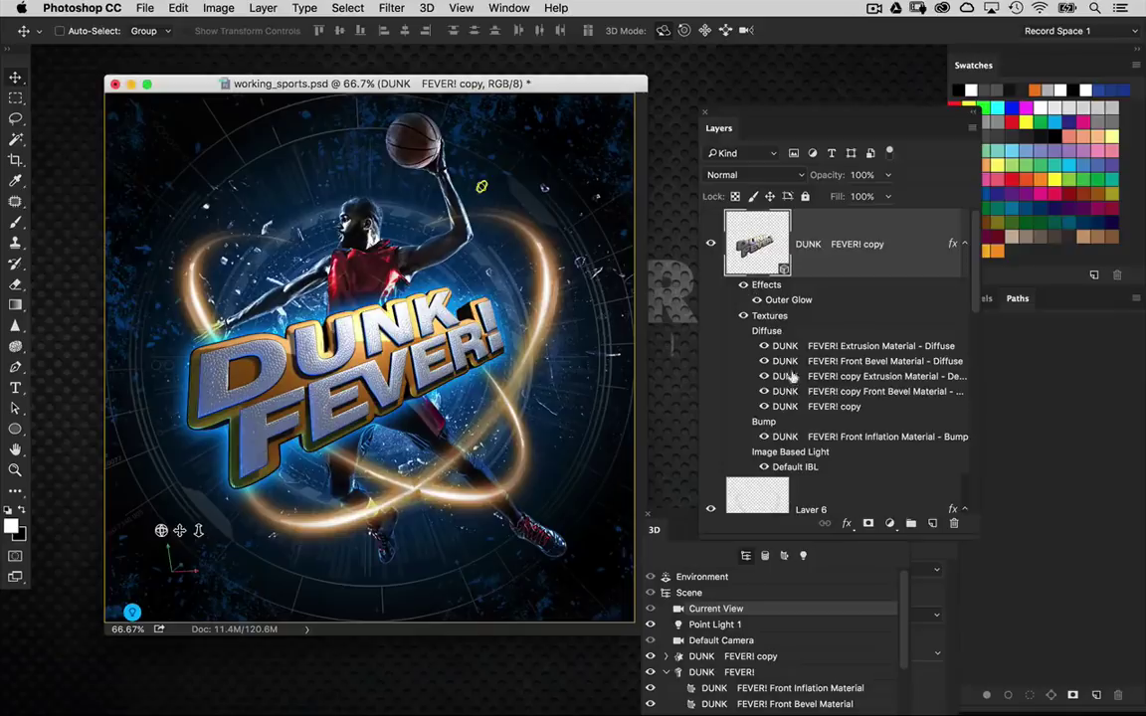
Select Layer 6 and orbit and pan its 3D light rings to a new position around the title
{"action": "left_click", "coordinate": [760, 495]}
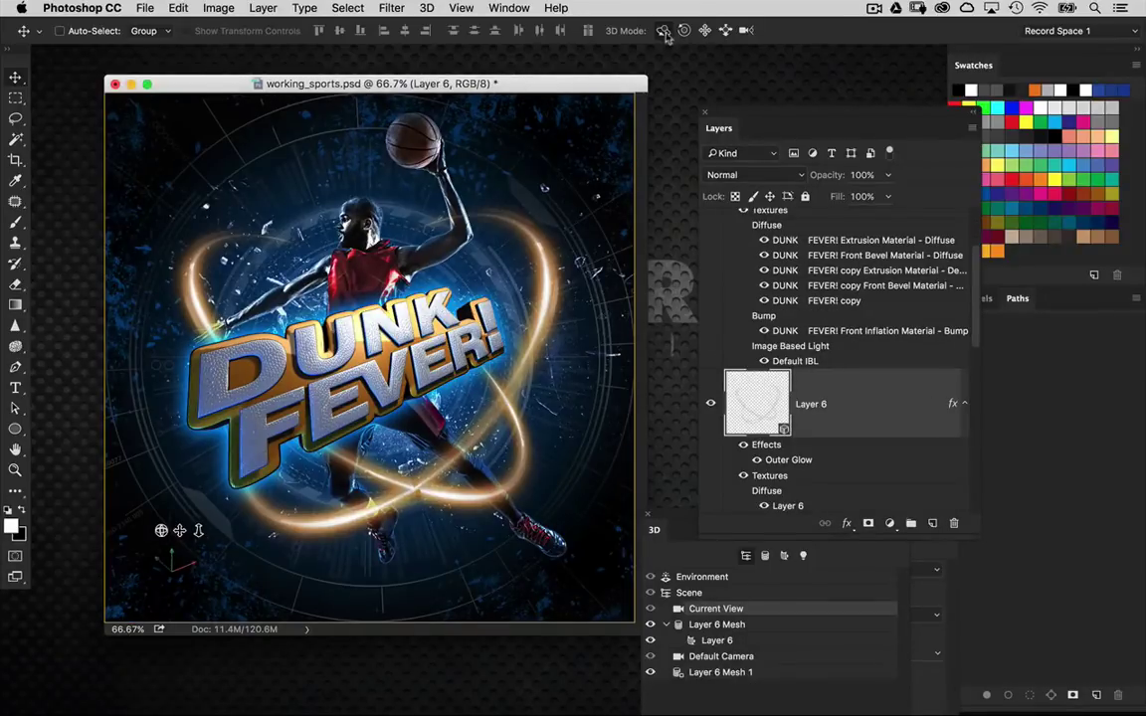
{"action": "mouse_move", "coordinate": [587, 182]}
{"action": "left_mouse_down"}
{"action": "mouse_move", "coordinate": [565, 201]}
{"action": "mouse_move", "coordinate": [538, 186]}
{"action": "left_mouse_up"}
{"action": "left_click", "coordinate": [706, 30]}
{"action": "left_click_drag", "start_coordinate": [590, 129], "coordinate": [576, 137]}
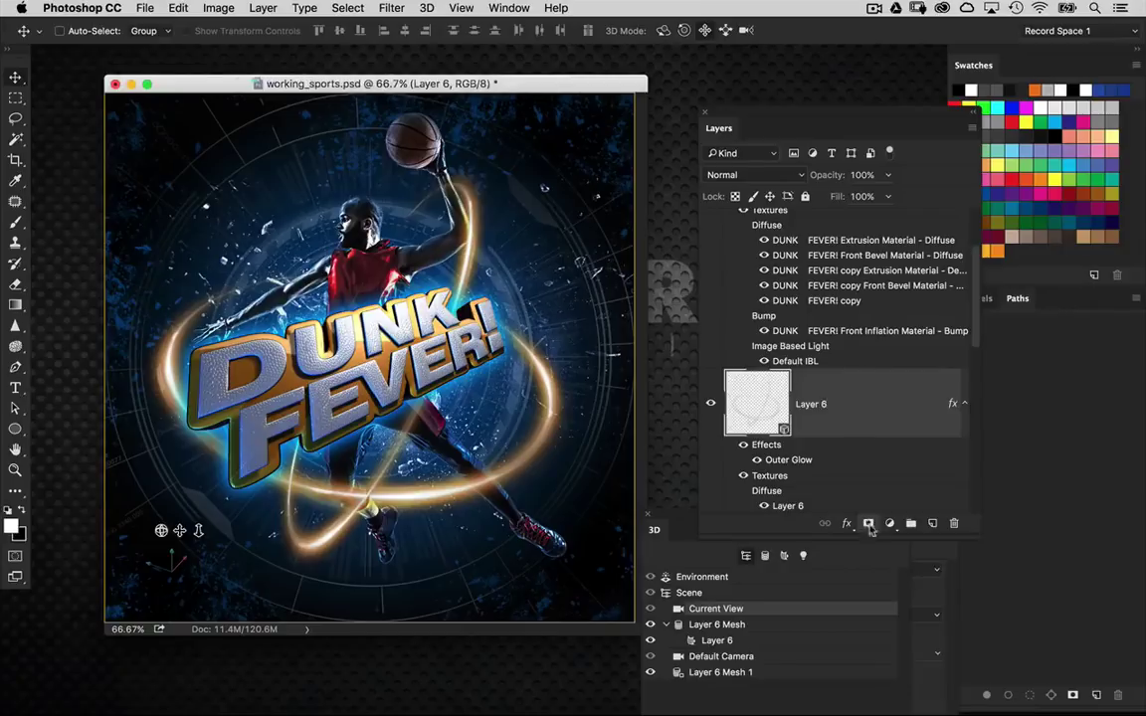
Add a layer mask to Layer 6, and orbit its 3D light rings to a wider angle around the player
{"action": "left_click", "coordinate": [869, 524]}
{"action": "left_click", "coordinate": [16, 306]}
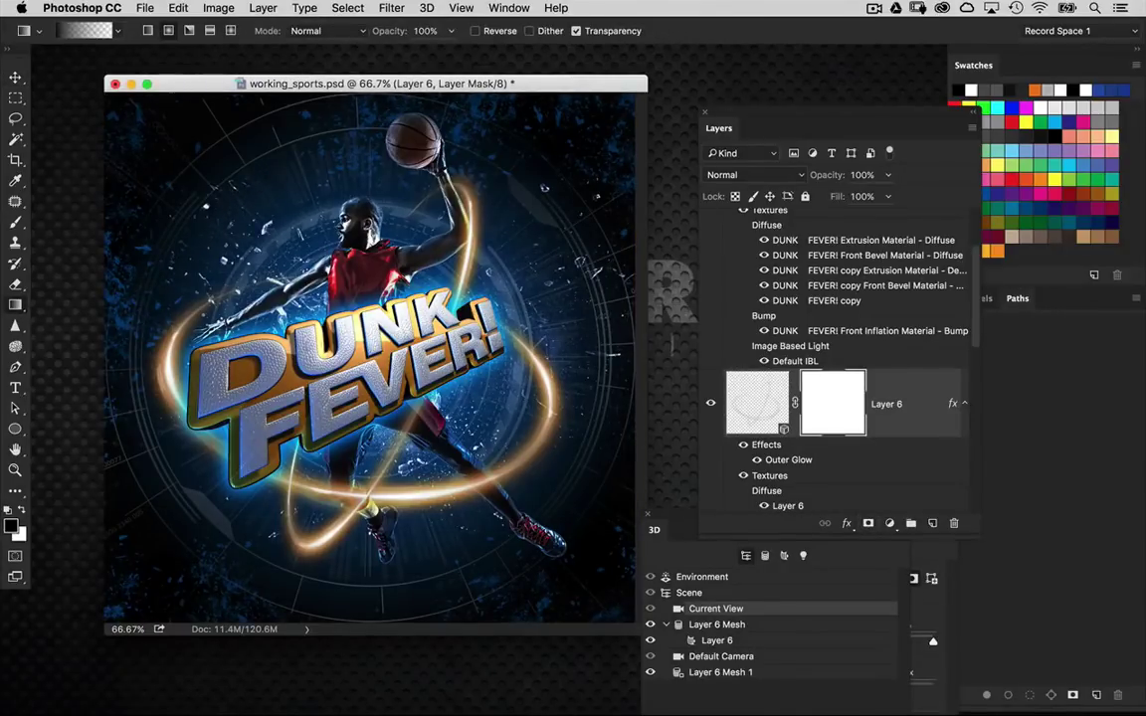
{"action": "left_click", "coordinate": [758, 389]}
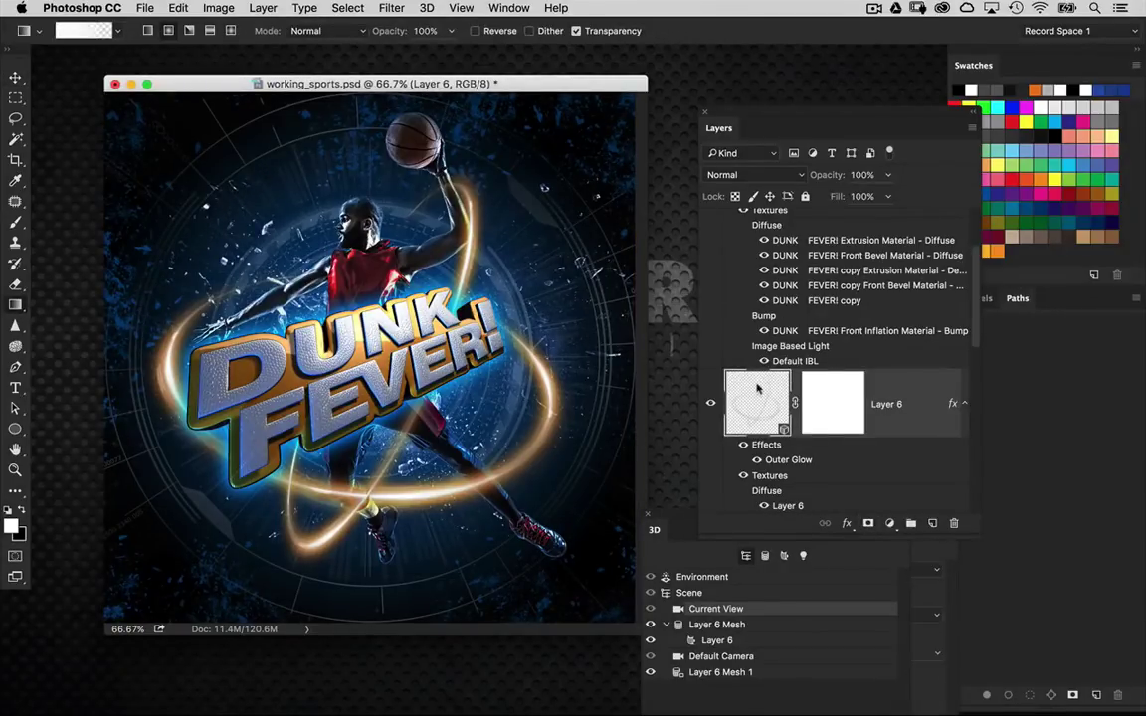
{"action": "left_click", "coordinate": [15, 76]}
{"action": "left_click_drag", "start_coordinate": [162, 530], "coordinate": [207, 536]}
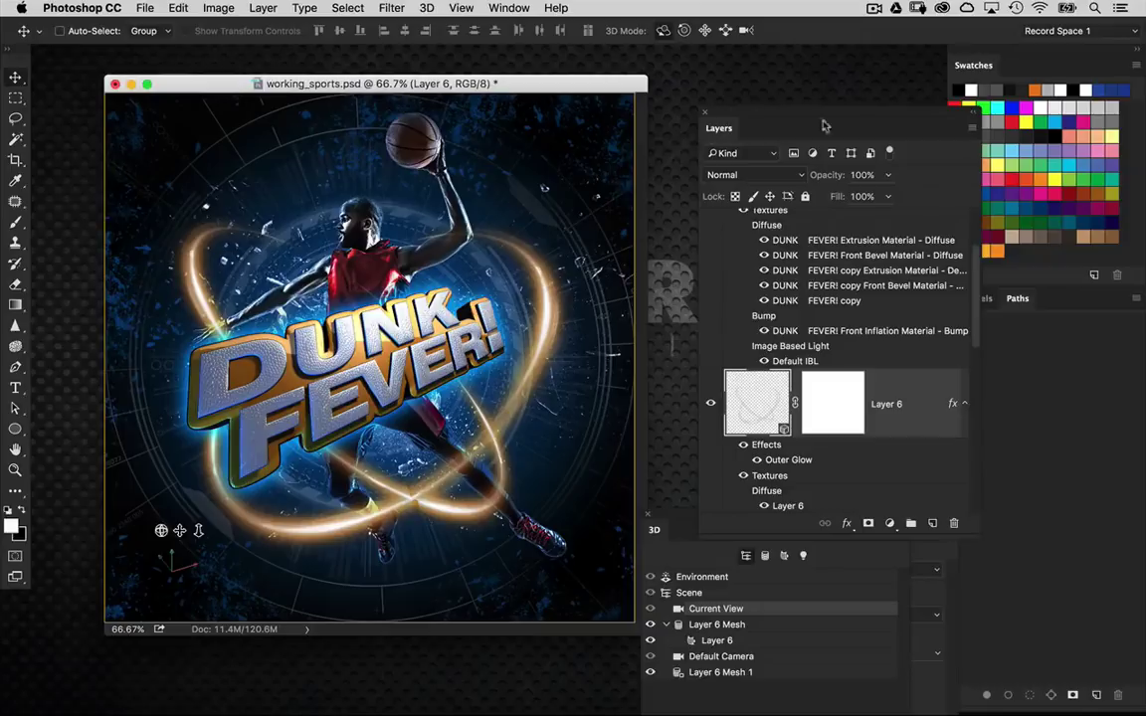
Draw two black-to-transparent radial gradients on the Layer 6 mask to fade the rings below the title and beside the raised arm
{"action": "left_click", "coordinate": [839, 411]}
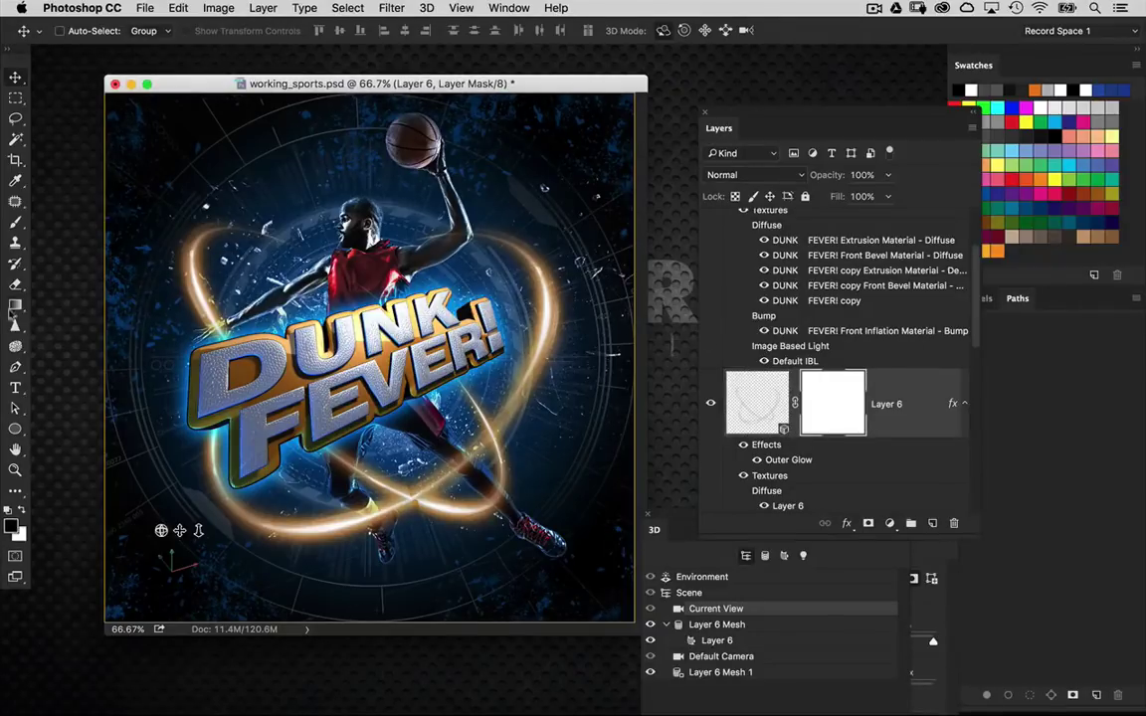
{"action": "left_click", "coordinate": [15, 305]}
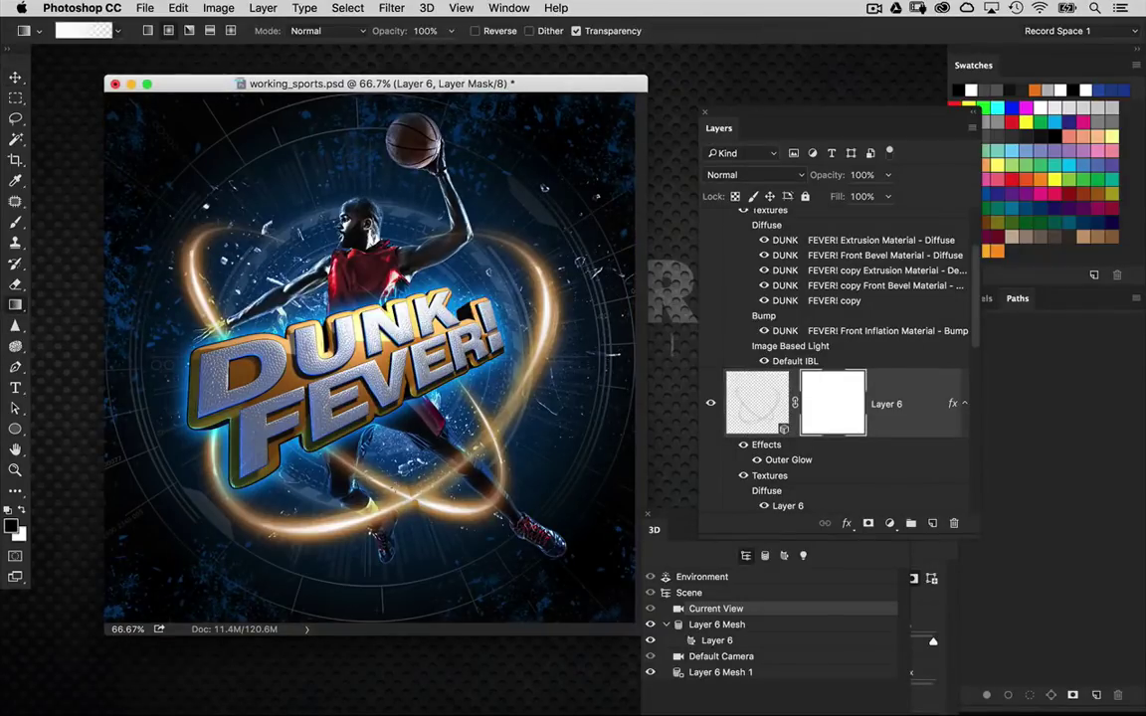
{"action": "left_click_drag", "start_coordinate": [335, 443], "coordinate": [384, 478]}
{"action": "left_click_drag", "start_coordinate": [448, 227], "coordinate": [489, 264]}
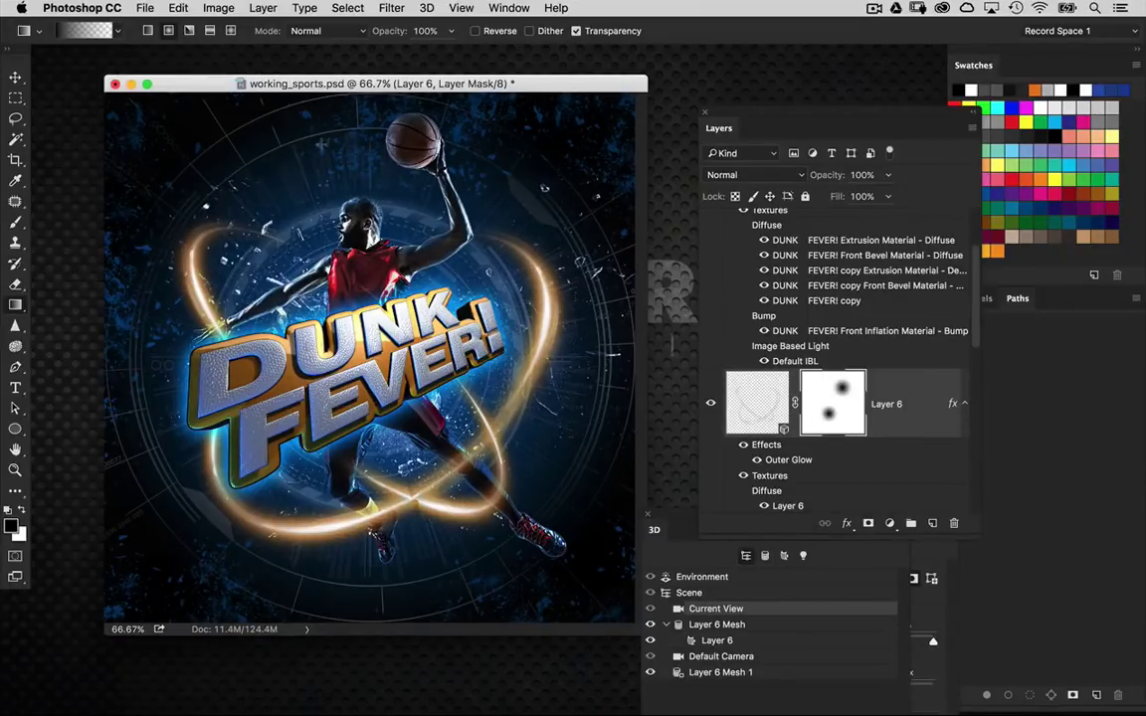
{"action": "left_click", "coordinate": [15, 76]}
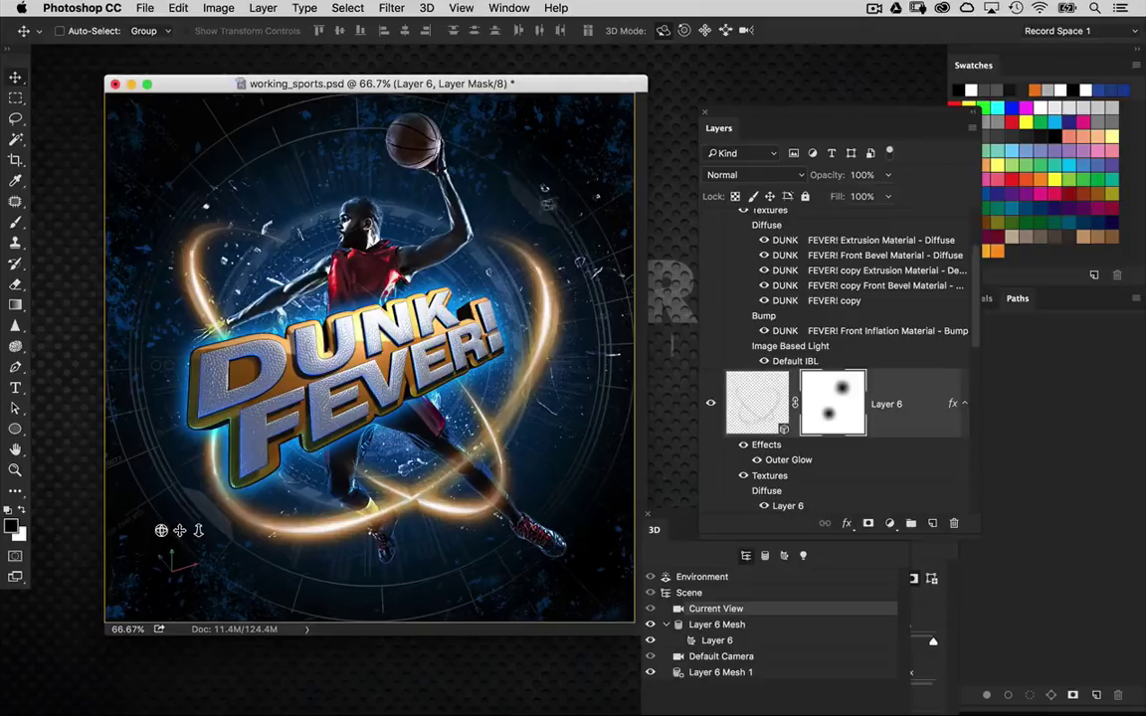
{"action": "left_click_drag", "start_coordinate": [464, 84], "coordinate": [448, 82]}
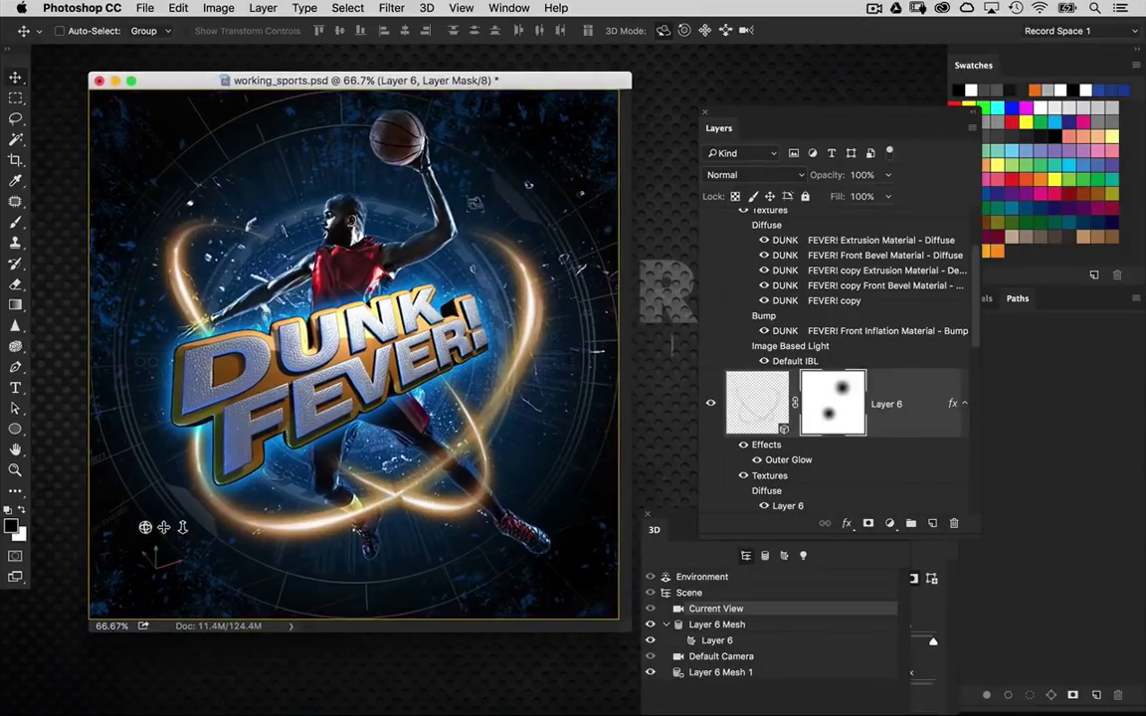
Select the DUNK FEVER! copy layer and orbit its camera to adjust the title's angle
{"action": "scroll", "coordinate": [974, 319], "scroll_direction": "up", "scroll_amount": 3}
{"action": "left_click", "coordinate": [764, 237]}
{"action": "left_click_drag", "start_coordinate": [466, 183], "coordinate": [443, 171]}
{"action": "left_click_drag", "start_coordinate": [554, 220], "coordinate": [565, 189]}
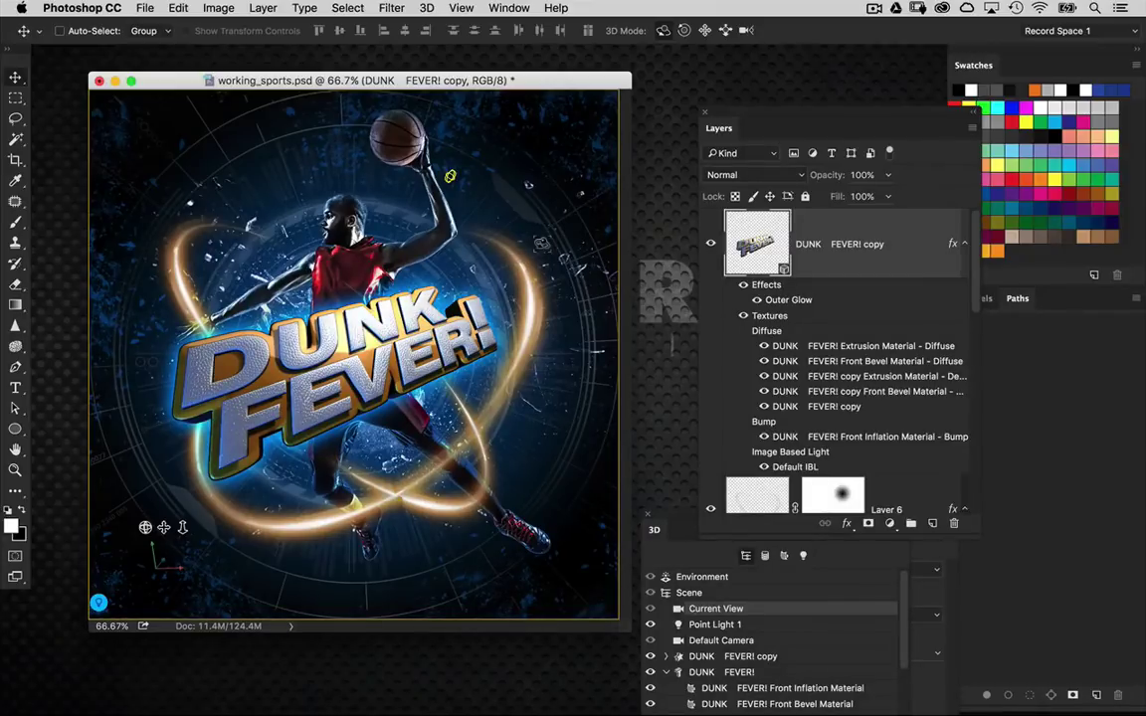
{"action": "left_click_drag", "start_coordinate": [495, 209], "coordinate": [564, 348]}
Use the orbit 3D mode to refine the title's angle and nudge its image-based light
{"action": "left_click", "coordinate": [663, 29]}
{"action": "left_click_drag", "start_coordinate": [499, 149], "coordinate": [604, 152]}
{"action": "left_click", "coordinate": [685, 31]}
{"action": "left_click", "coordinate": [664, 34]}
{"action": "left_click_drag", "start_coordinate": [102, 609], "coordinate": [98, 593]}
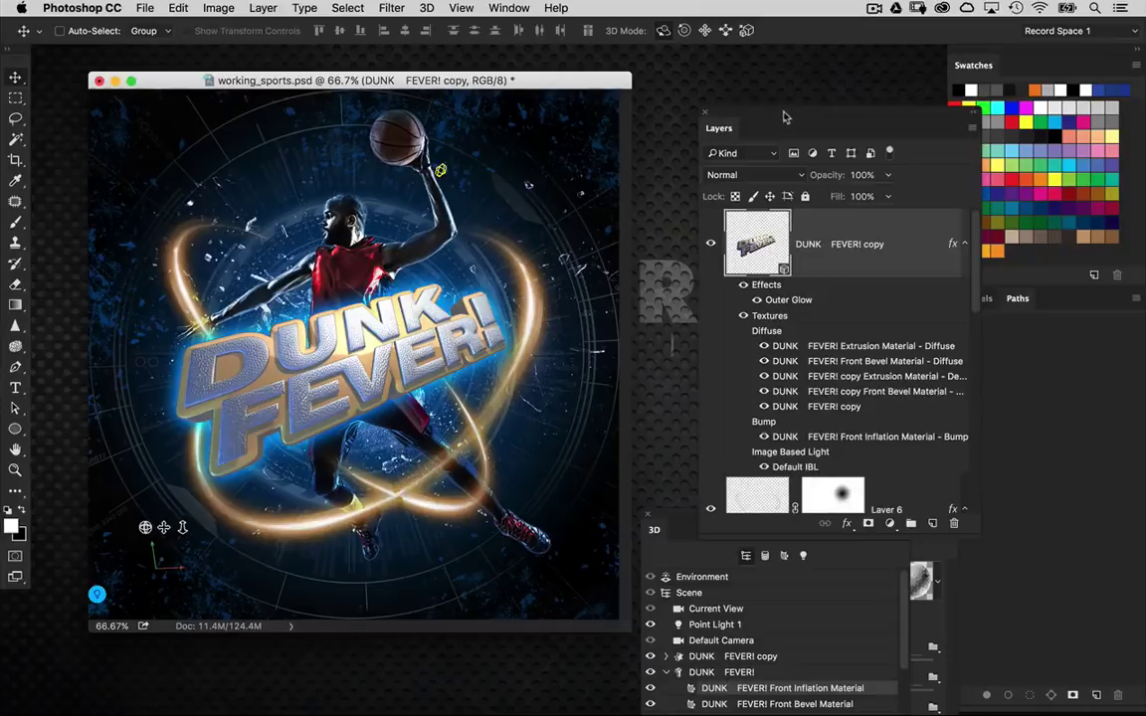
Move the Layers panel beside the artwork, and orbit and pan the title's Current View to refine its placement
{"action": "left_click_drag", "start_coordinate": [785, 115], "coordinate": [717, 99]}
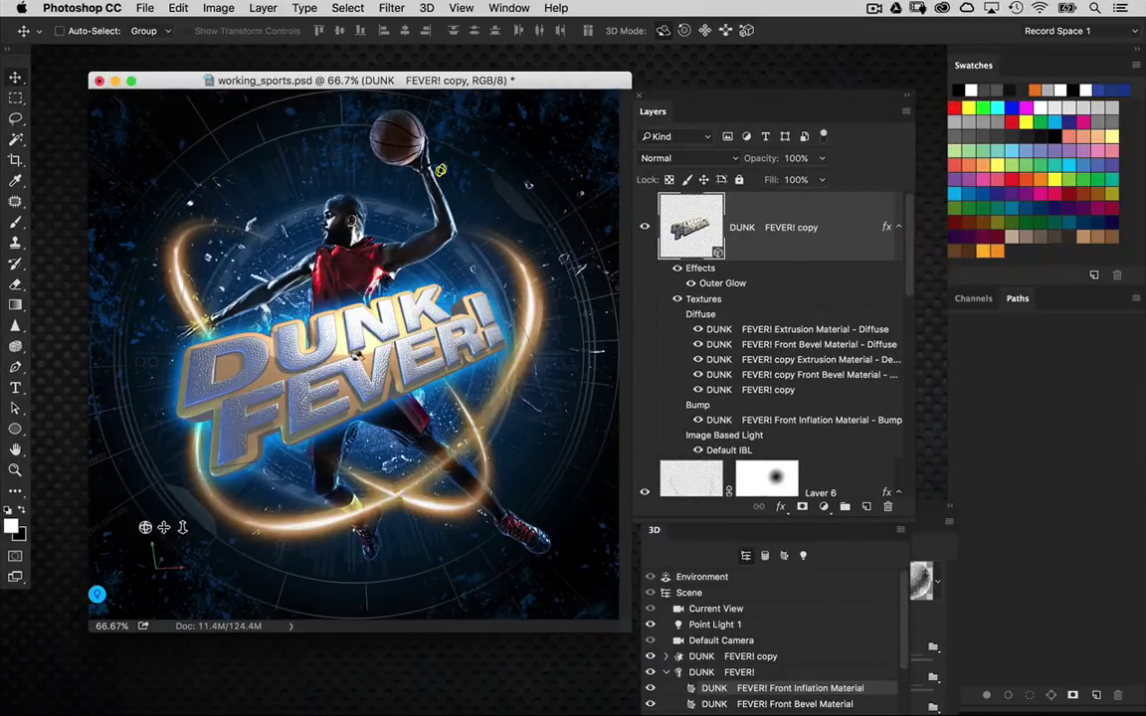
{"action": "left_click_drag", "start_coordinate": [908, 277], "coordinate": [893, 228]}
{"action": "left_click", "coordinate": [440, 171]}
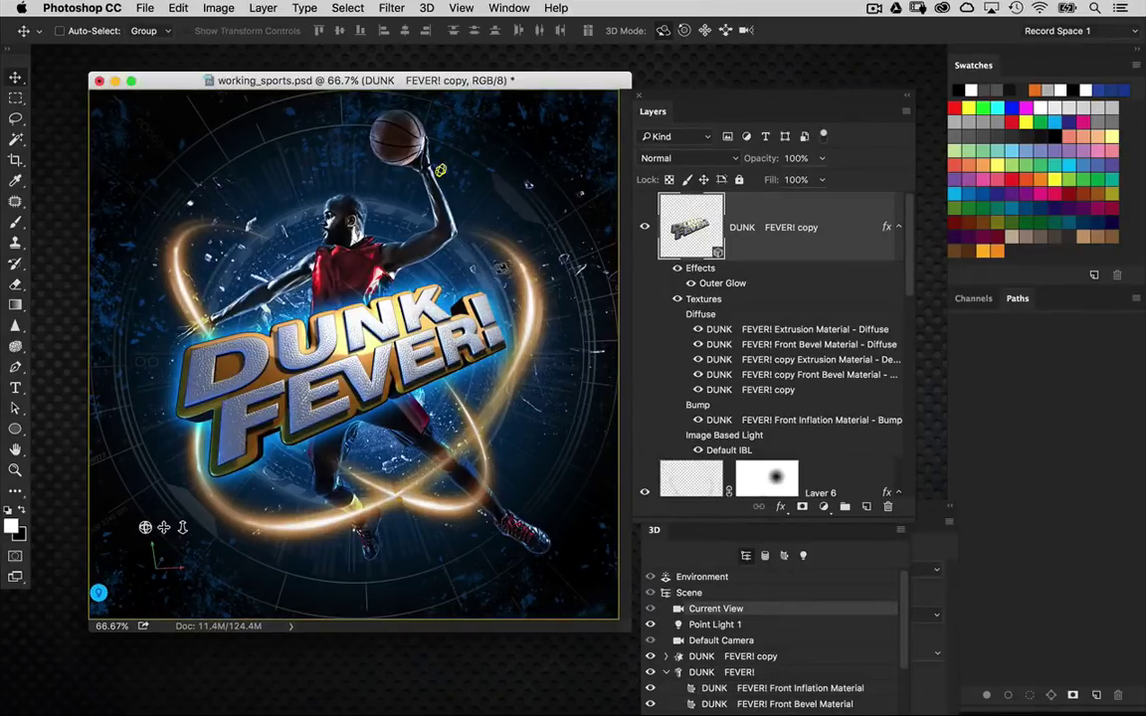
{"action": "mouse_move", "coordinate": [439, 171]}
{"action": "left_mouse_down"}
{"action": "mouse_move", "coordinate": [466, 176]}
{"action": "mouse_move", "coordinate": [420, 157]}
{"action": "mouse_move", "coordinate": [449, 168]}
{"action": "left_mouse_up"}
{"action": "left_click", "coordinate": [705, 32]}
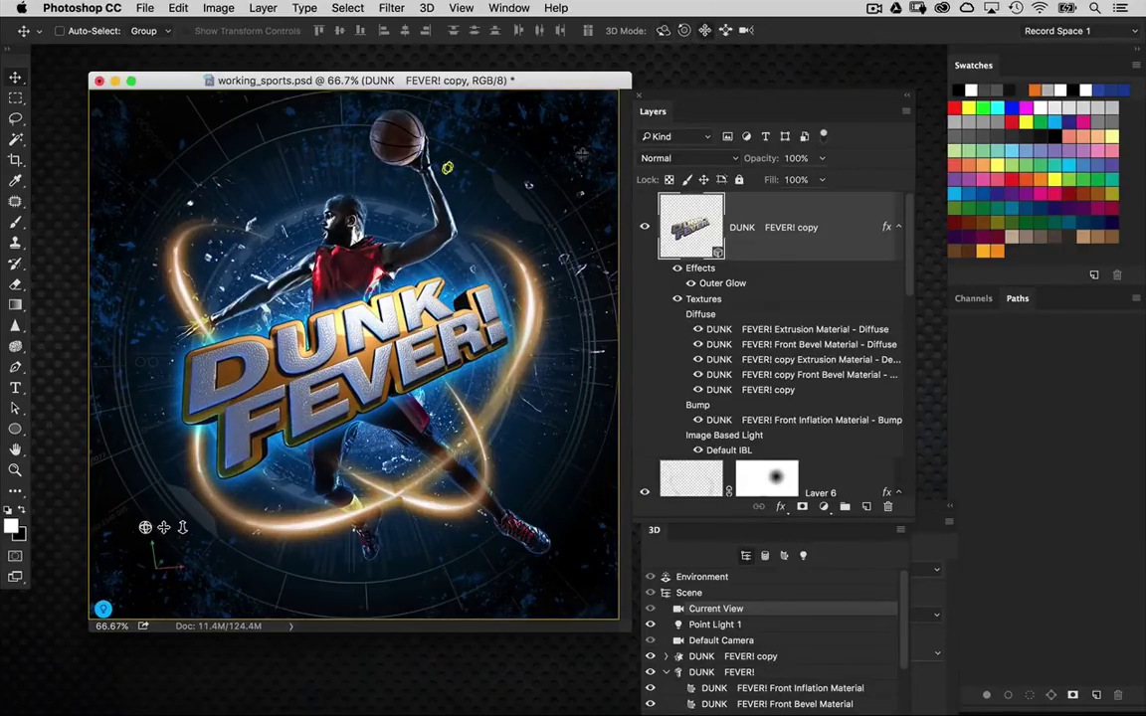
{"action": "left_click_drag", "start_coordinate": [558, 183], "coordinate": [563, 168]}
{"action": "left_click_drag", "start_coordinate": [456, 134], "coordinate": [451, 159]}
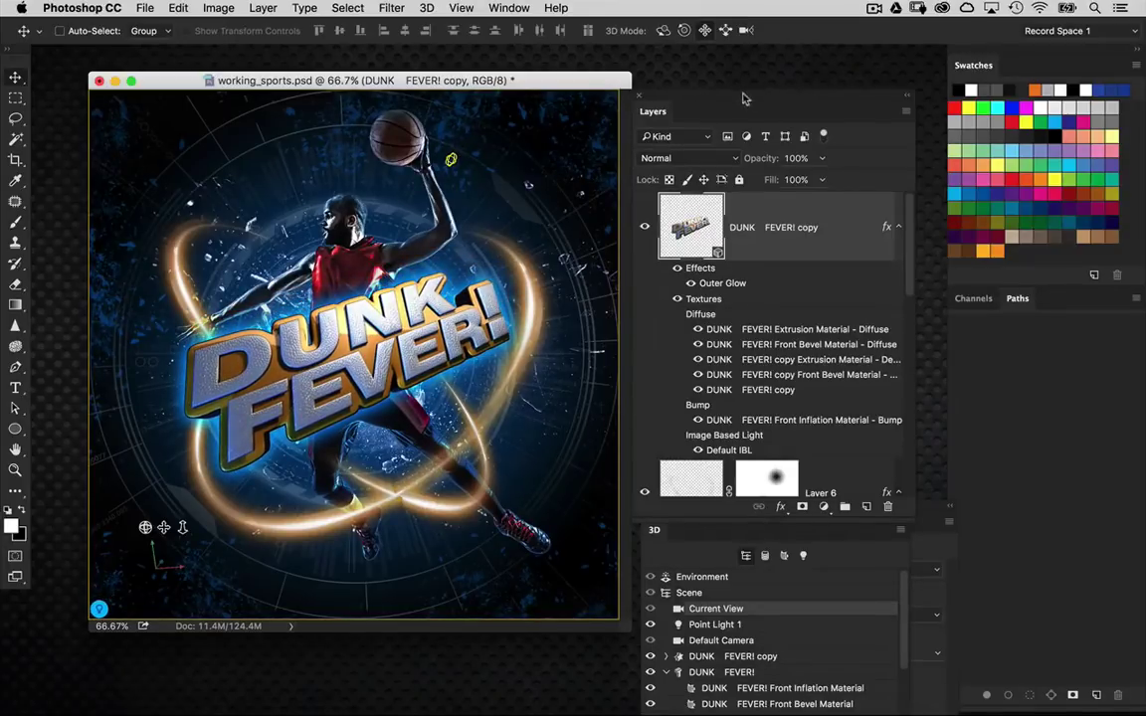
Move the Layers and 3D panels away from the artwork and shift the document window slightly
{"action": "left_click_drag", "start_coordinate": [742, 98], "coordinate": [812, 98]}
{"action": "left_click_drag", "start_coordinate": [665, 518], "coordinate": [741, 510]}
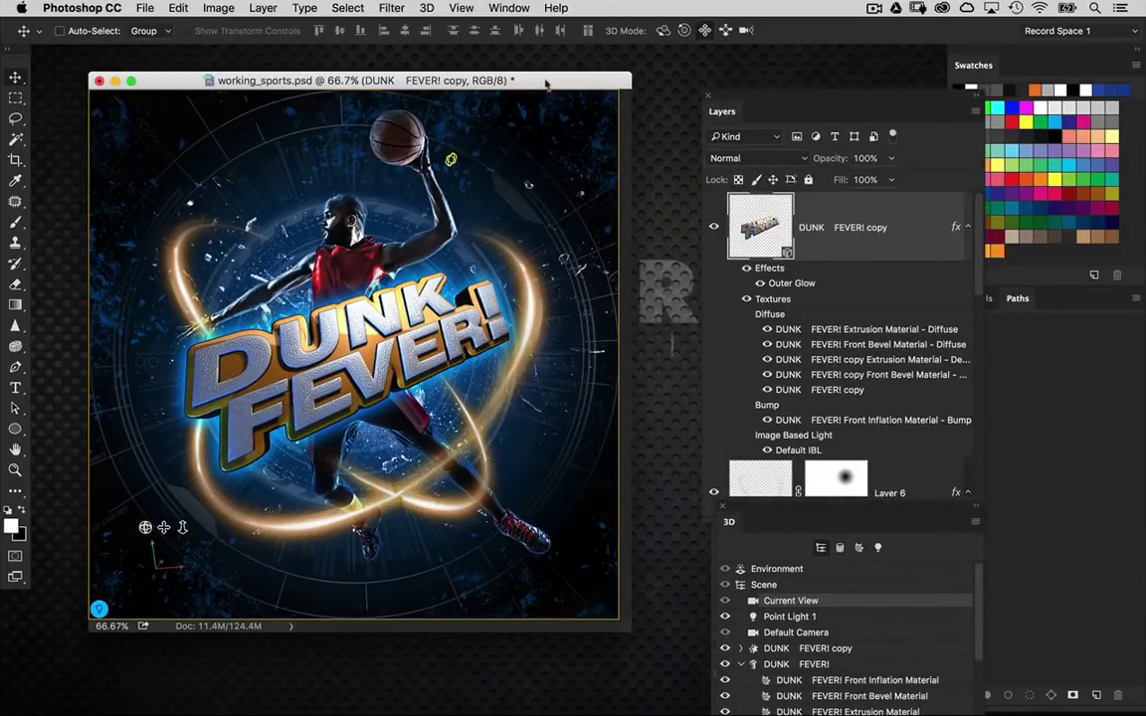
{"action": "left_click_drag", "start_coordinate": [555, 86], "coordinate": [545, 86]}
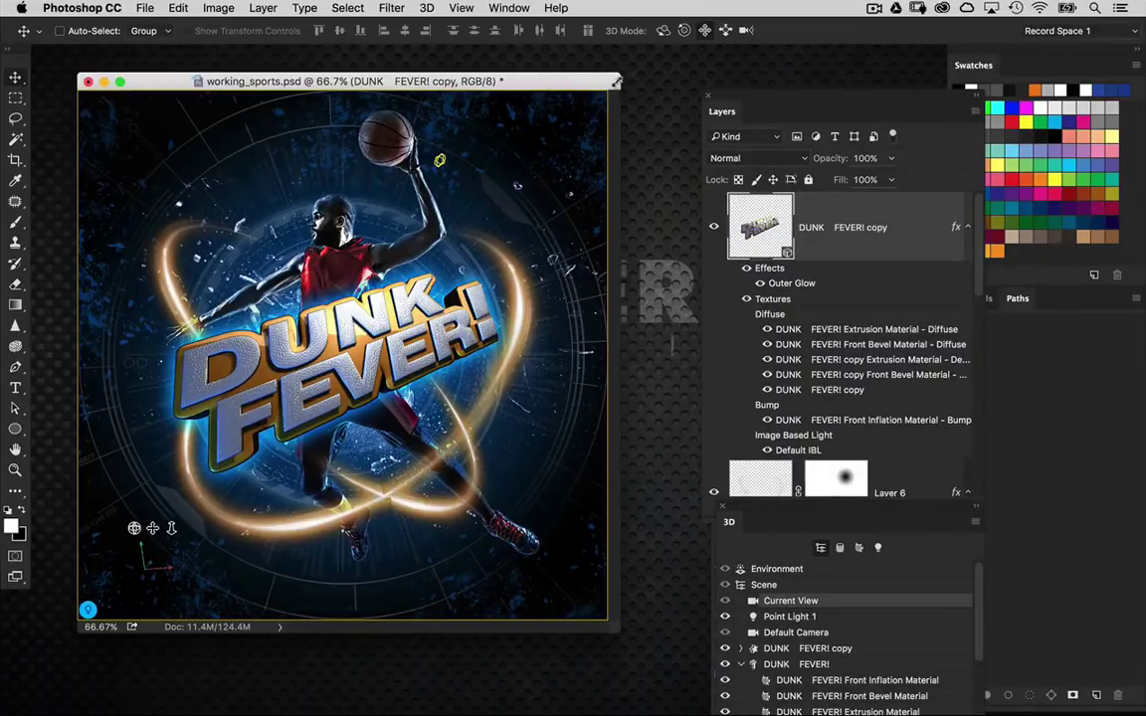
Show the finished artwork in full screen mode without panels and fit it to the screen
{"action": "key", "text": "f"}
{"action": "key", "text": "f"}
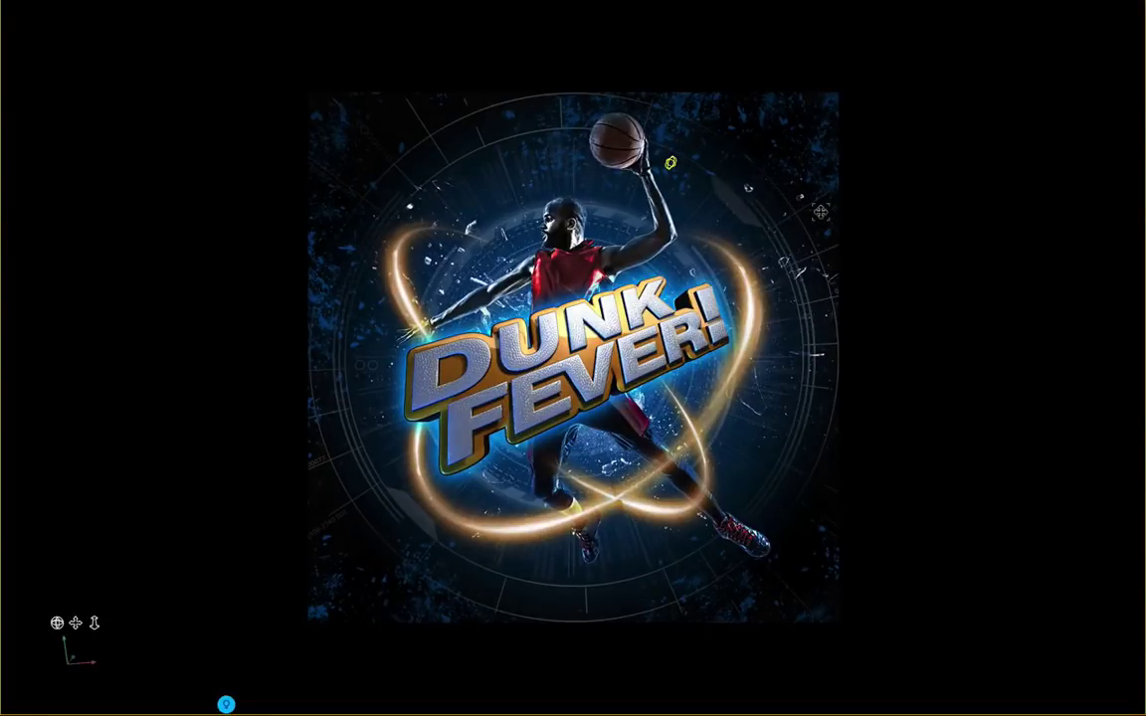
{"action": "key", "text": "ctrl+0"}
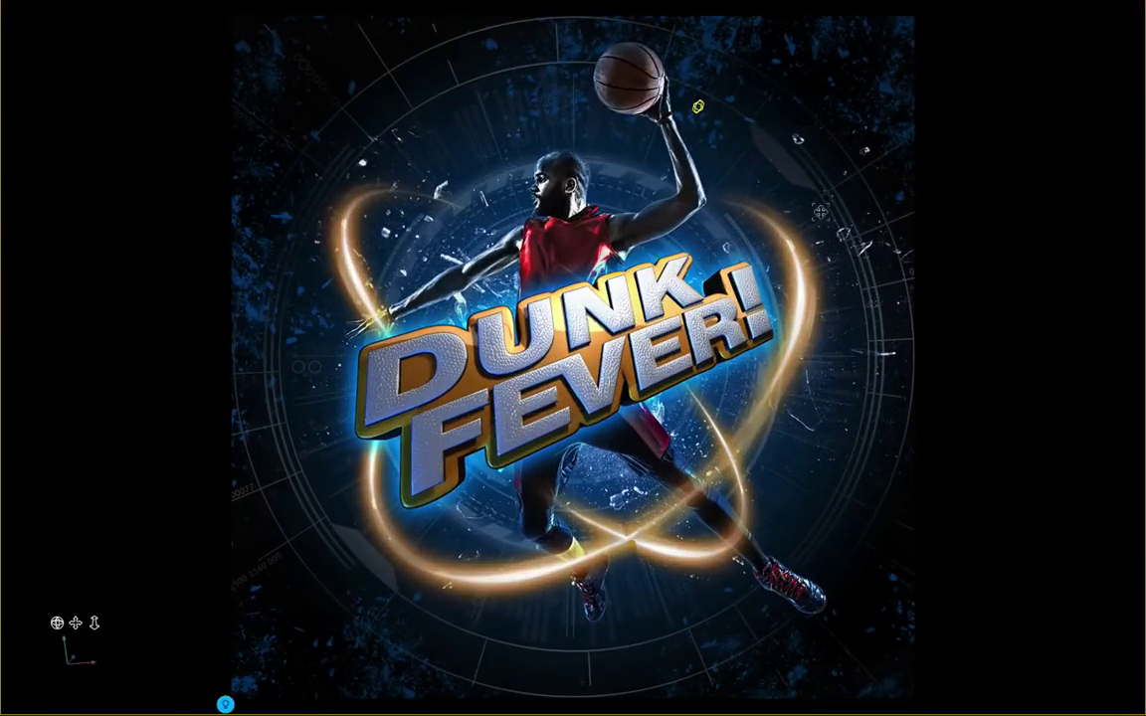